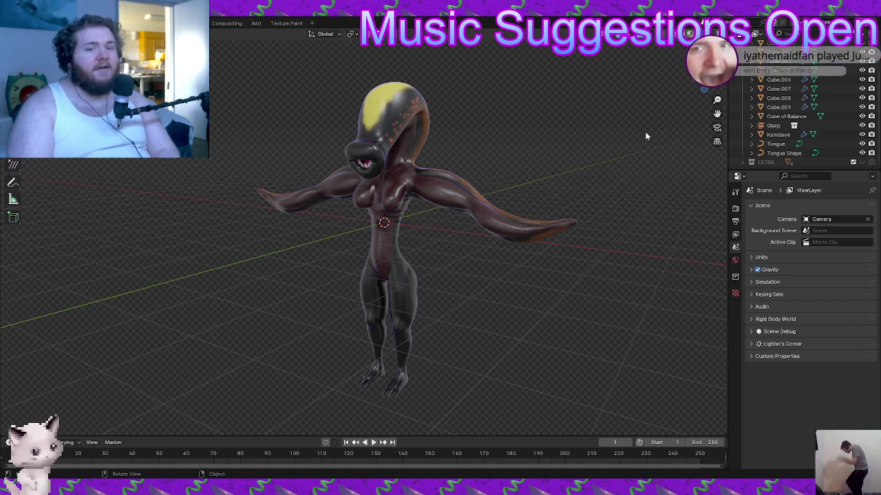
Orbit around the character and switch the viewport to solid shading
{"action": "key", "text": "shift"}
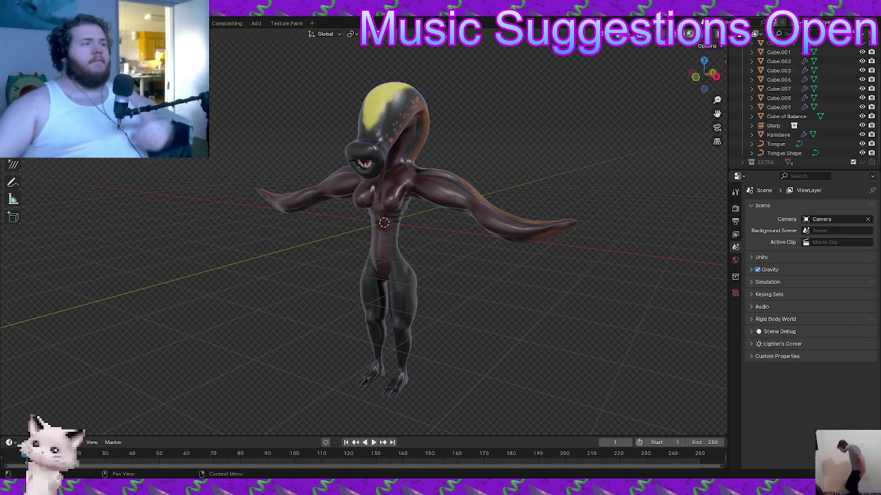
{"action": "middle_click_drag", "start_coordinate": [442, 269], "coordinate": [301, 234]}
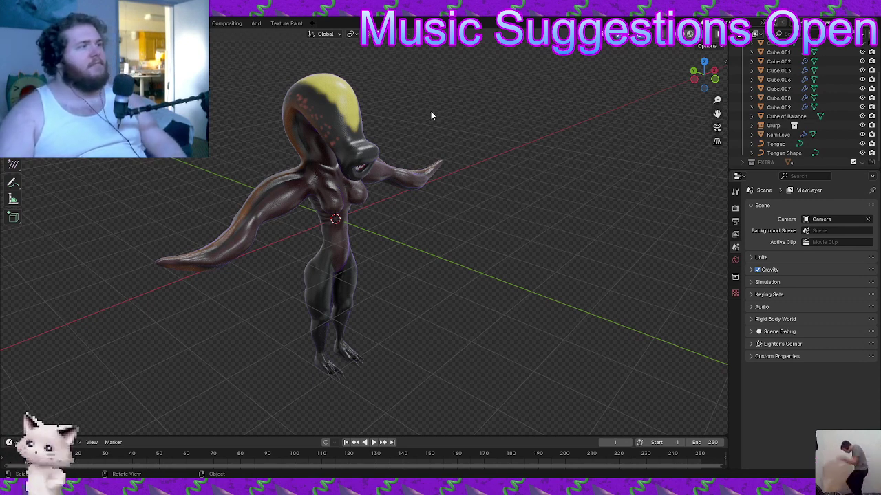
{"action": "left_click", "coordinate": [690, 33]}
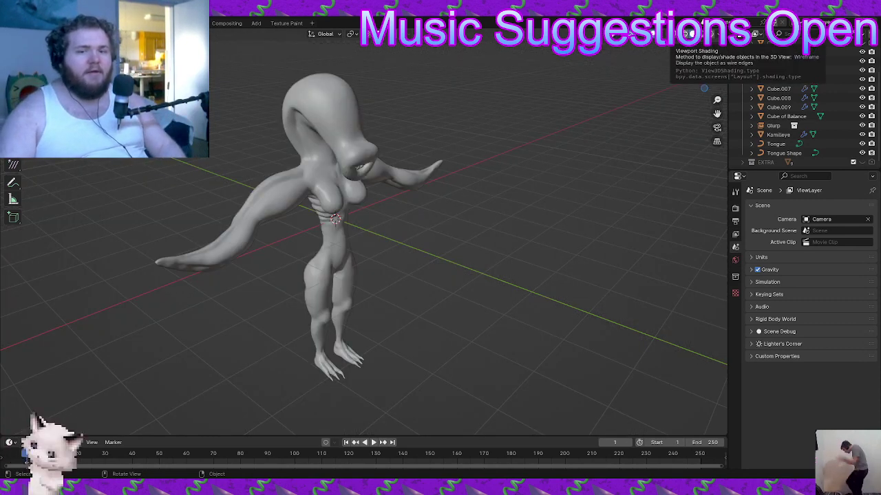
Select the Kamilleye body together with its face parts and tongue, and move them all up along Z until the feet reach the floor
{"action": "middle_click_drag", "start_coordinate": [377, 253], "coordinate": [358, 125]}
{"action": "left_click", "coordinate": [488, 265]}
{"action": "key", "text": "KP_Decimal"}
{"action": "key", "text": "c"}
{"action": "scroll", "coordinate": [340, 144], "scroll_direction": "down", "scroll_amount": 2}
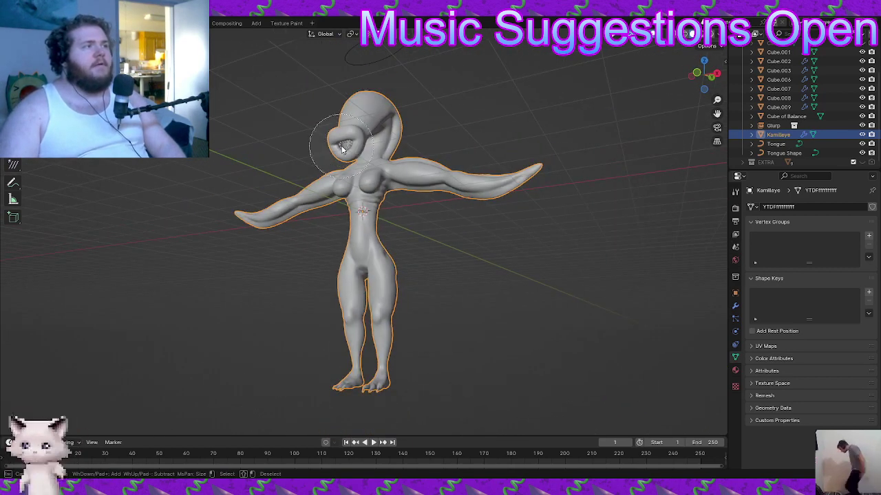
{"action": "left_click", "coordinate": [340, 144]}
{"action": "right_click", "coordinate": [371, 144]}
{"action": "key", "text": "r"}
{"action": "key", "text": "z"}
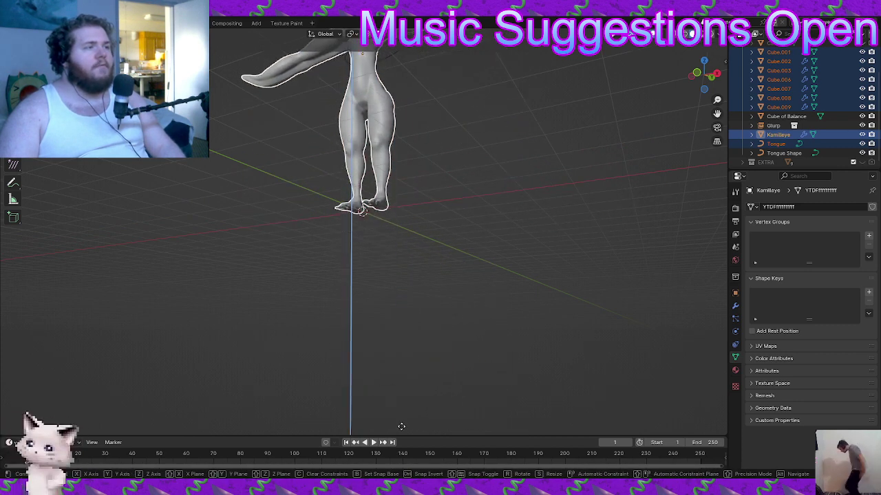
{"action": "left_click", "coordinate": [401, 426]}
Fine-tune the selected character's height along Z from the front so the feet rest on the ground line
{"action": "key", "text": "KP_1"}
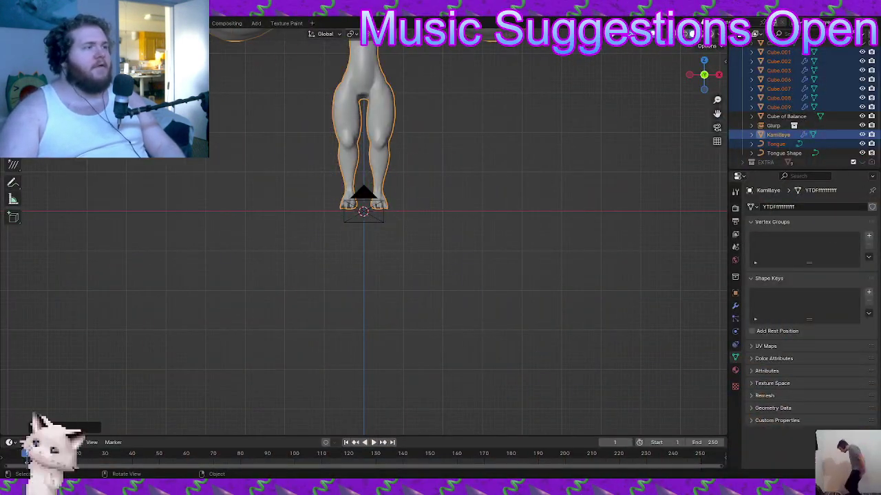
{"action": "middle_click_drag", "start_coordinate": [428, 265], "coordinate": [440, 330], "text": "shift"}
{"action": "scroll", "coordinate": [445, 294], "scroll_direction": "up", "scroll_amount": 3}
{"action": "key", "text": "g"}
{"action": "key", "text": "z"}
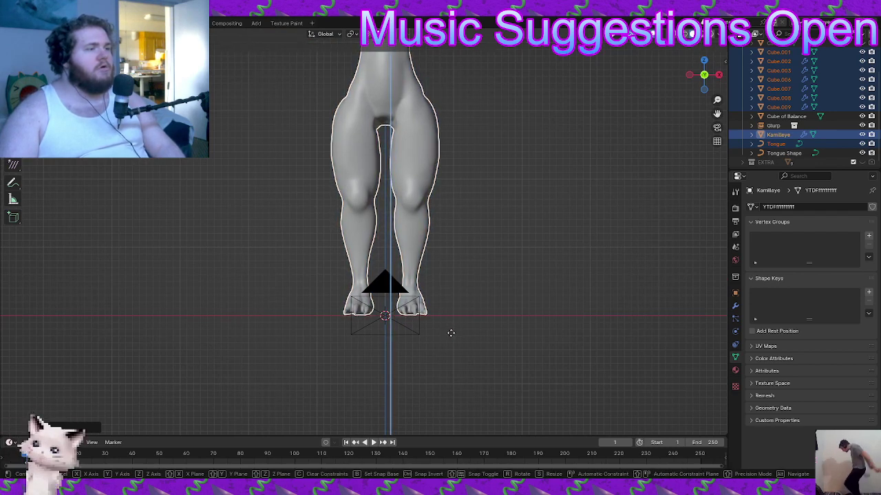
{"action": "left_click", "coordinate": [449, 336]}
Shift the selected character along Y from the side to centre it over the world origin, and deselect it
{"action": "key", "text": "KP_3"}
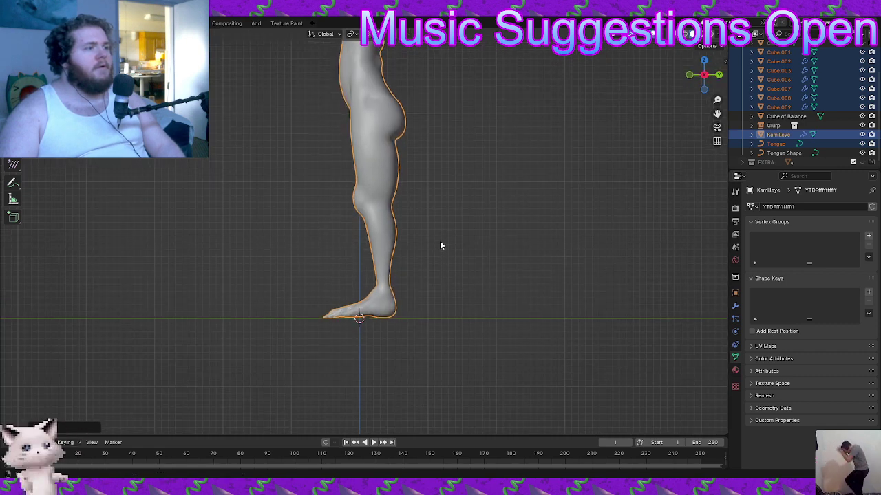
{"action": "scroll", "coordinate": [445, 271], "scroll_direction": "up", "scroll_amount": 3}
{"action": "scroll", "coordinate": [484, 262], "scroll_direction": "down", "scroll_amount": 5}
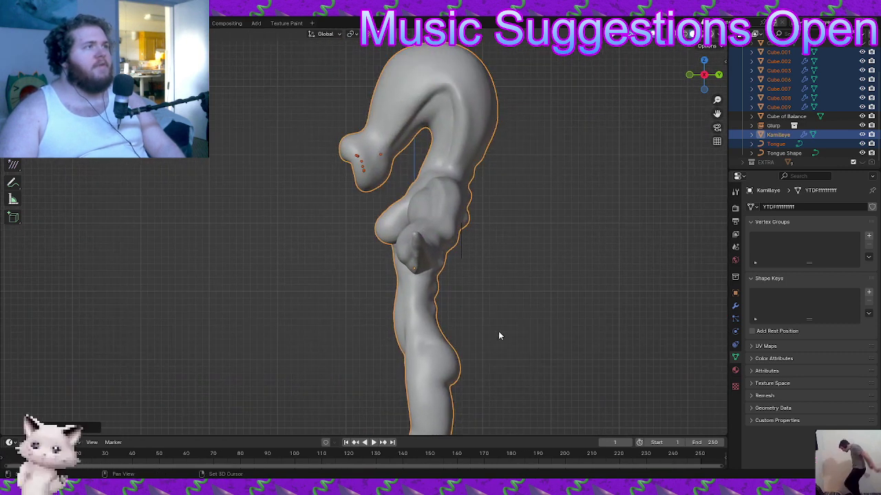
{"action": "key", "text": "g"}
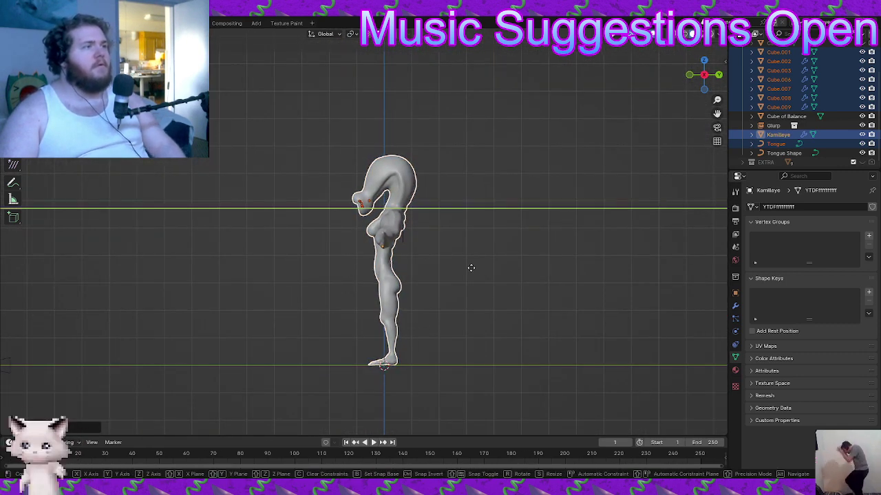
{"action": "left_click", "coordinate": [456, 270]}
{"action": "middle_click_drag", "start_coordinate": [456, 270], "coordinate": [516, 272]}
{"action": "left_click", "coordinate": [466, 261]}
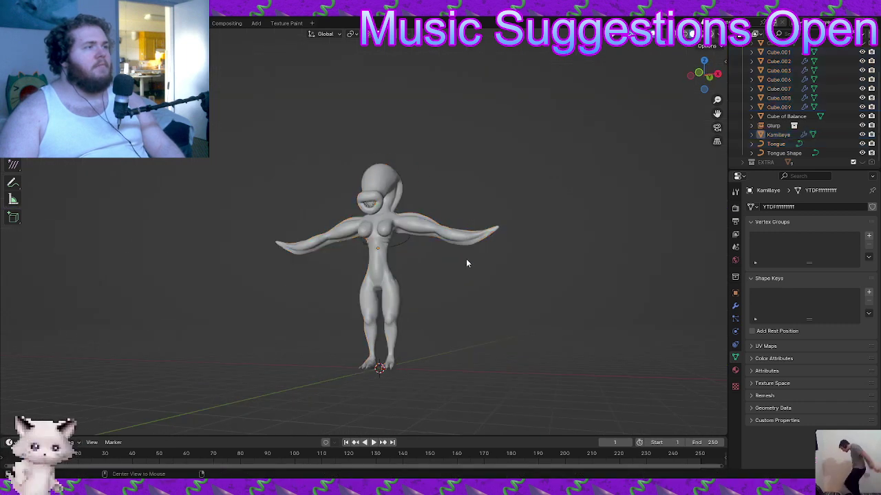
Move the Tongue Shape curve along Y until it sits clear behind the character's back, and save the file
{"action": "scroll", "coordinate": [463, 261], "scroll_direction": "up", "scroll_amount": 4}
{"action": "middle_click_drag", "start_coordinate": [463, 261], "coordinate": [438, 263]}
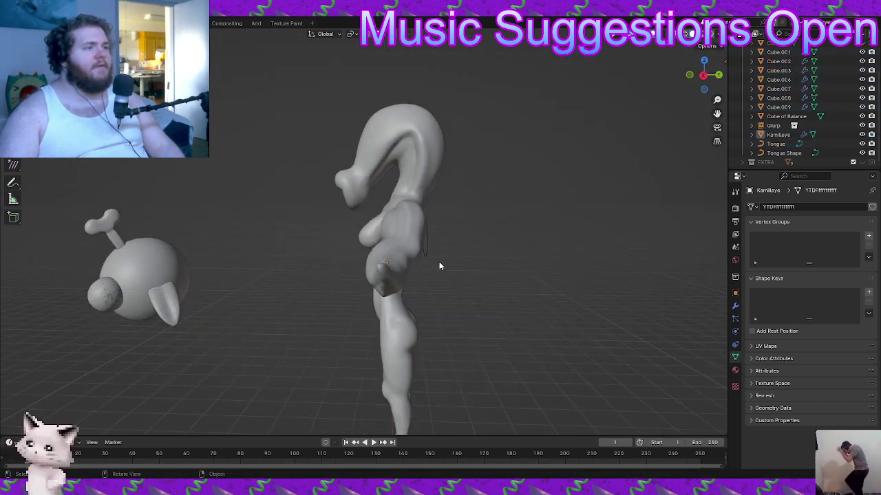
{"action": "left_click", "coordinate": [421, 256]}
{"action": "left_click", "coordinate": [413, 249]}
{"action": "key", "text": "g"}
{"action": "key", "text": "y"}
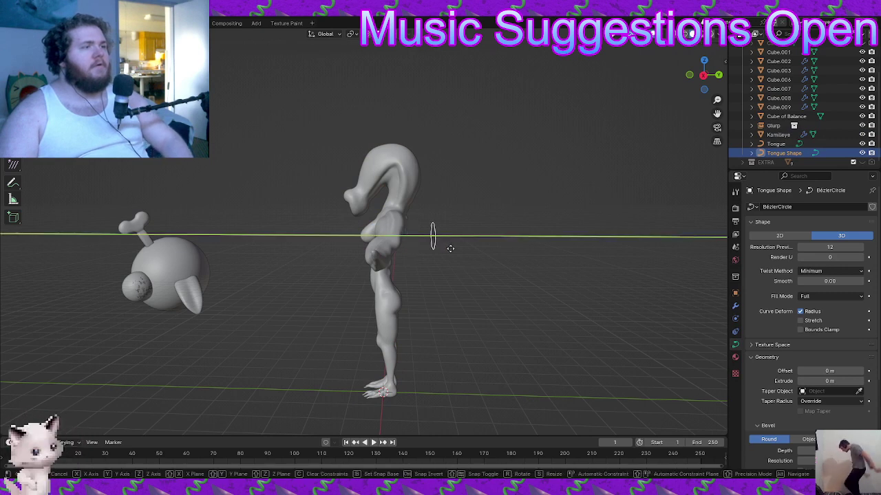
{"action": "left_click", "coordinate": [476, 252]}
{"action": "middle_click_drag", "start_coordinate": [476, 252], "coordinate": [476, 269]}
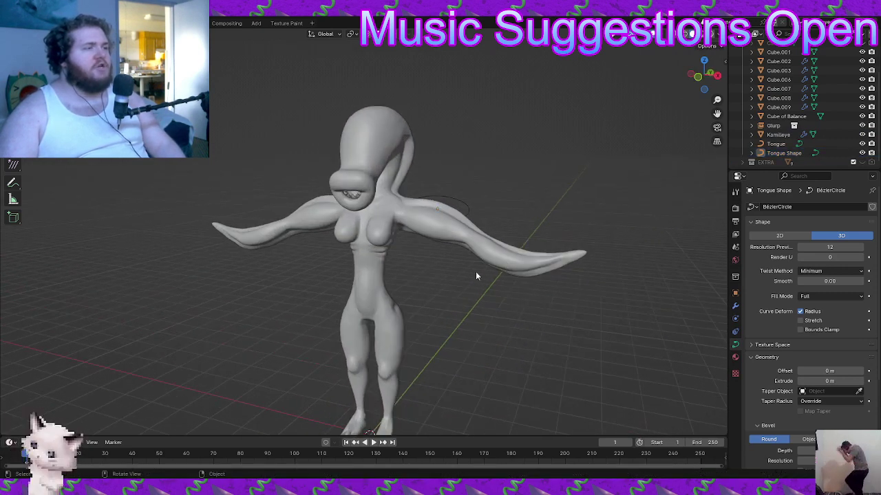
{"action": "key", "text": "ctrl+s"}
Examine the character's proportions and pose from a low angle and straight from the front
{"action": "scroll", "coordinate": [413, 288], "scroll_direction": "up", "scroll_amount": 2}
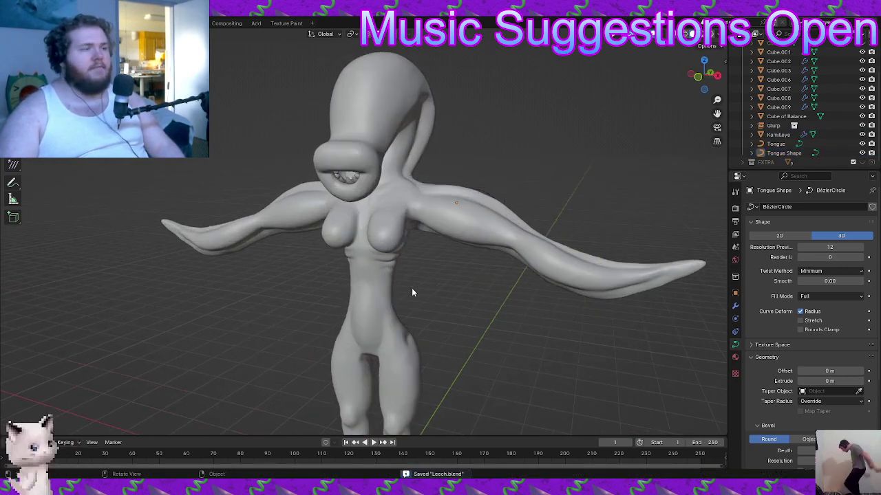
{"action": "middle_click_drag", "start_coordinate": [397, 254], "coordinate": [376, 217]}
{"action": "middle_click_drag", "start_coordinate": [376, 217], "coordinate": [375, 249], "text": "shift"}
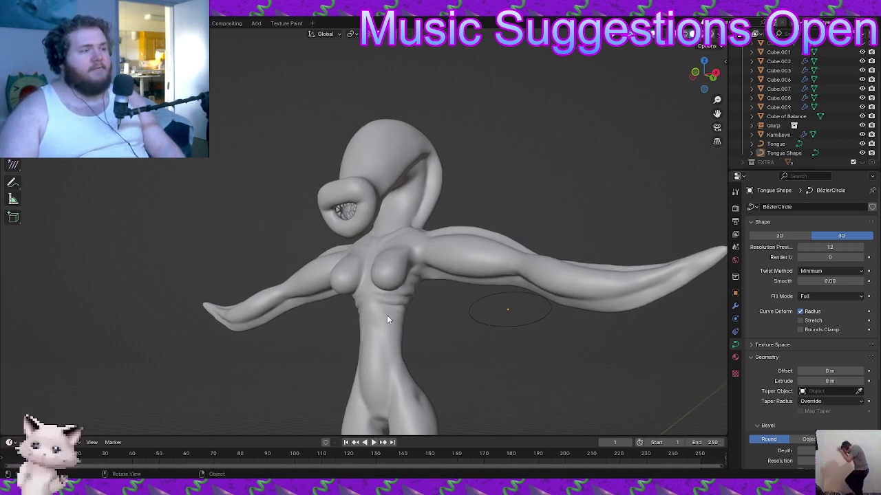
{"action": "key", "text": "alt"}
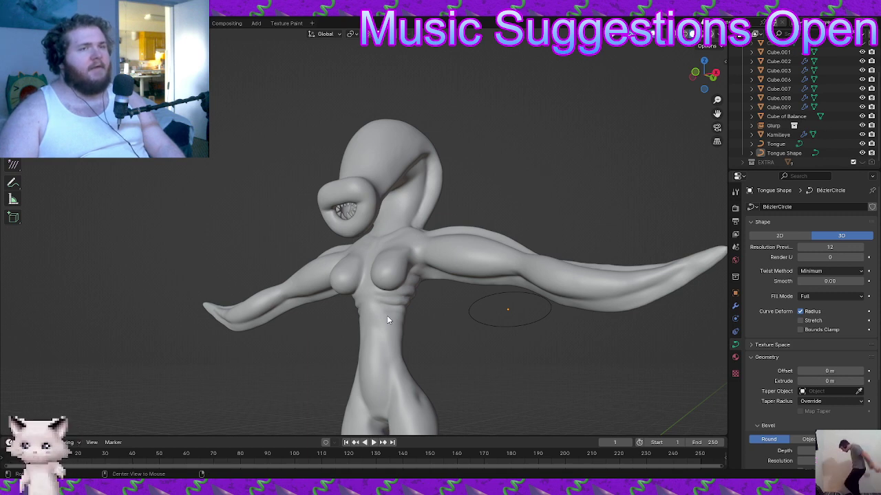
{"action": "middle_click_drag", "start_coordinate": [430, 309], "coordinate": [494, 320], "text": "alt"}
{"action": "scroll", "coordinate": [459, 315], "scroll_direction": "down", "scroll_amount": 5}
{"action": "mouse_move", "coordinate": [427, 322]}
{"action": "middle_mouse_down", "text": "shift"}
{"action": "mouse_move", "coordinate": [429, 305]}
{"action": "mouse_move", "coordinate": [420, 328]}
{"action": "middle_mouse_up", "text": "shift"}
{"action": "scroll", "coordinate": [430, 304], "scroll_direction": "up", "scroll_amount": 1}
{"action": "scroll", "coordinate": [432, 318], "scroll_direction": "up", "scroll_amount": 1}
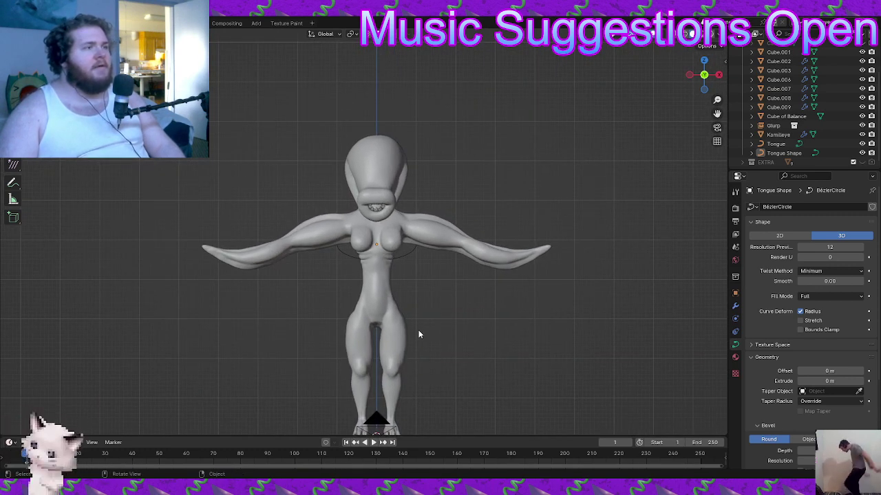
Add a Human armature with Auto-Rig Pro
{"action": "key", "text": "n"}
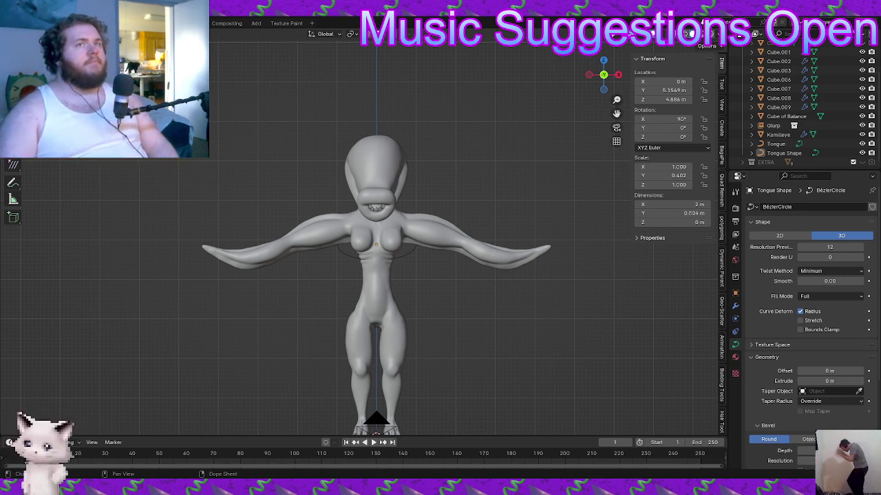
{"action": "scroll", "coordinate": [444, 264], "scroll_direction": "up", "scroll_amount": 2}
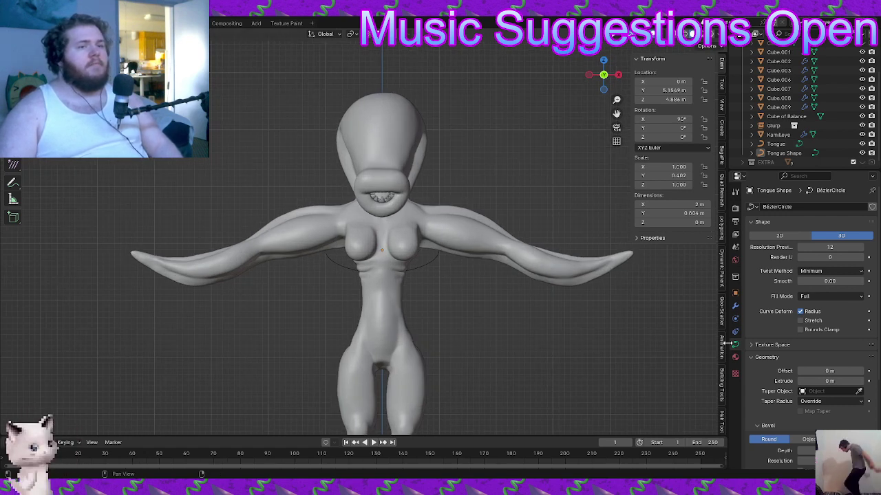
{"action": "scroll", "coordinate": [726, 351], "scroll_direction": "down", "scroll_amount": 3}
{"action": "left_click", "coordinate": [722, 397]}
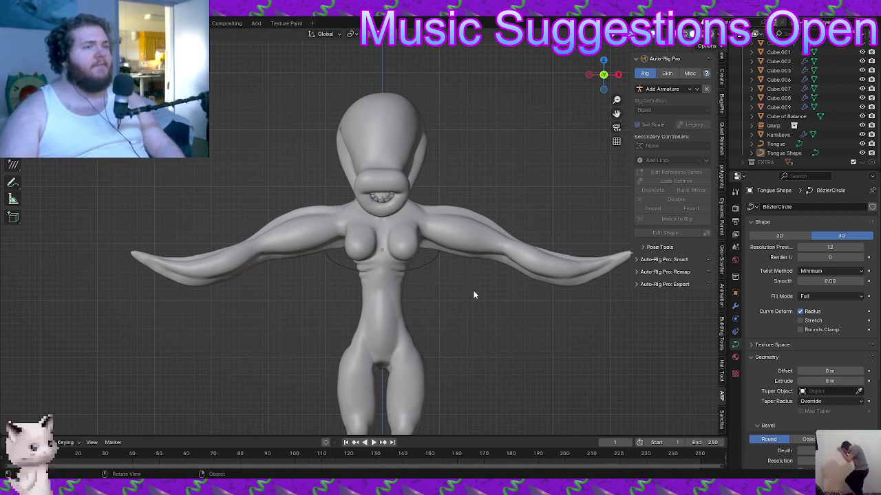
{"action": "left_click", "coordinate": [507, 246]}
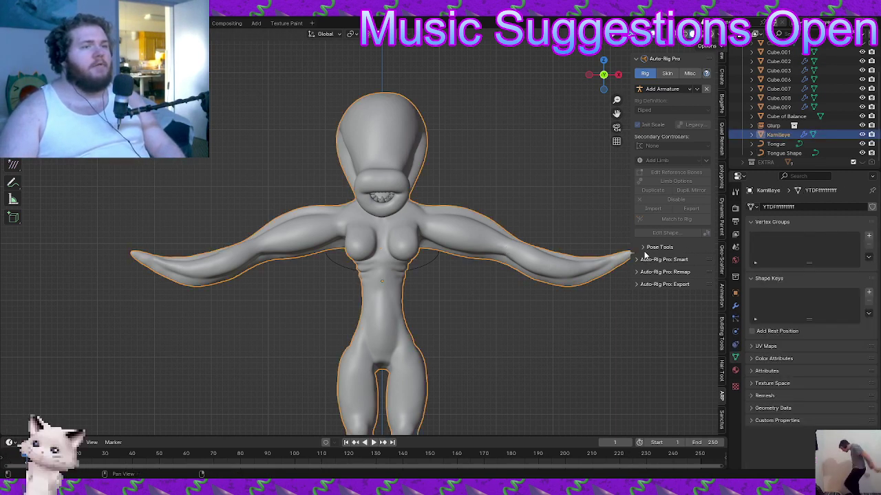
{"action": "left_click", "coordinate": [569, 205]}
{"action": "left_click", "coordinate": [682, 89]}
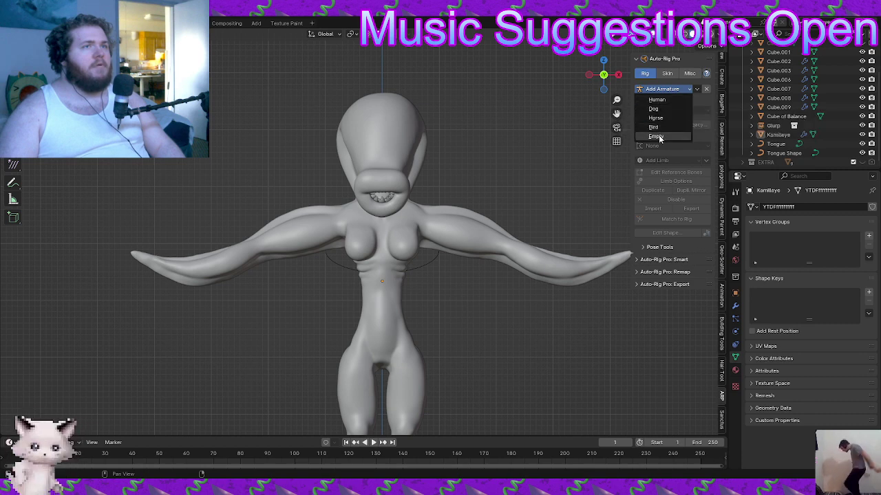
{"action": "left_click", "coordinate": [657, 100]}
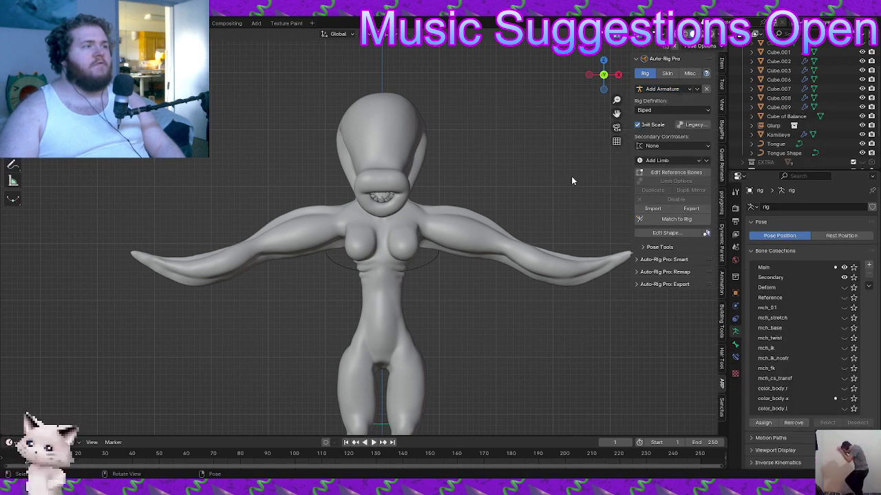
Scale the new rig up in Object Mode to roughly the character's height and start editing its reference bones
{"action": "scroll", "coordinate": [412, 283], "scroll_direction": "down", "scroll_amount": 3}
{"action": "scroll", "coordinate": [416, 222], "scroll_direction": "up", "scroll_amount": 2}
{"action": "key", "text": "ctrl+Tab"}
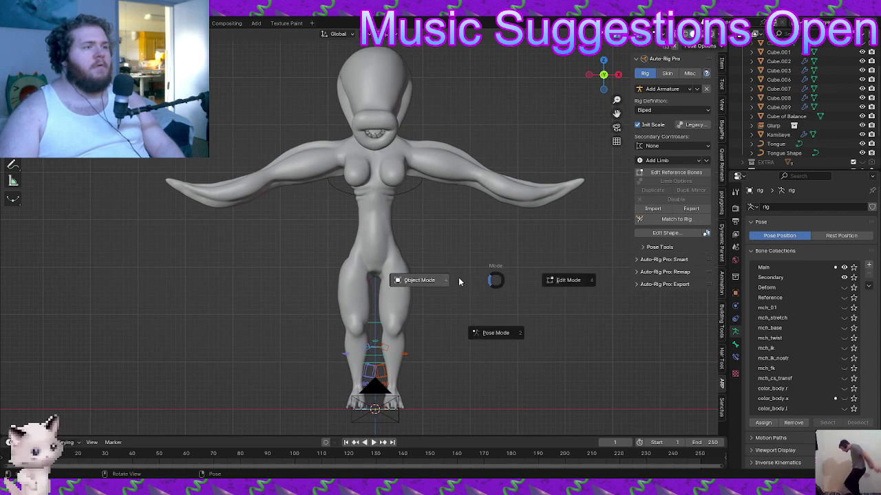
{"action": "left_click", "coordinate": [451, 275]}
{"action": "scroll", "coordinate": [447, 278], "scroll_direction": "down", "scroll_amount": 3}
{"action": "scroll", "coordinate": [445, 282], "scroll_direction": "up", "scroll_amount": 1}
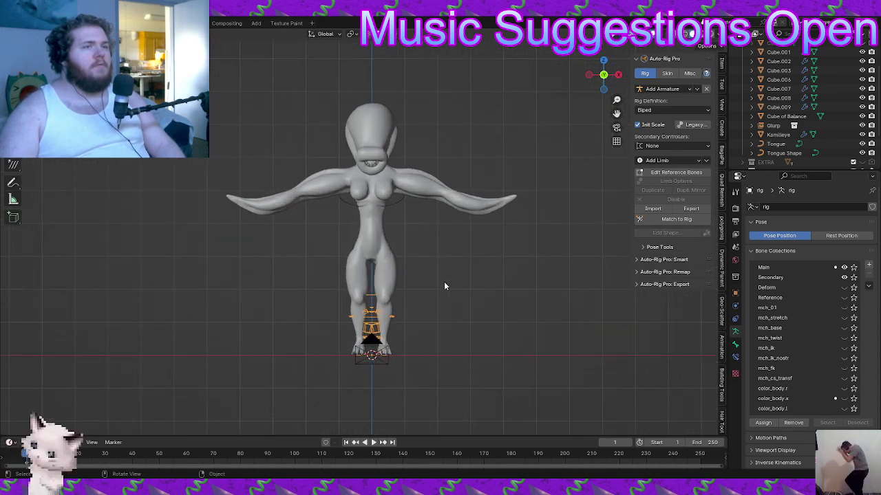
{"action": "key", "text": "s"}
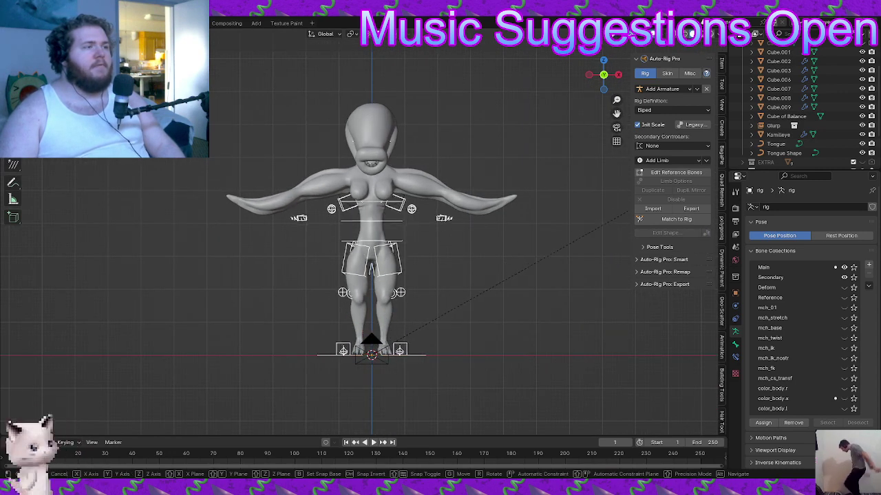
{"action": "key", "text": "Return"}
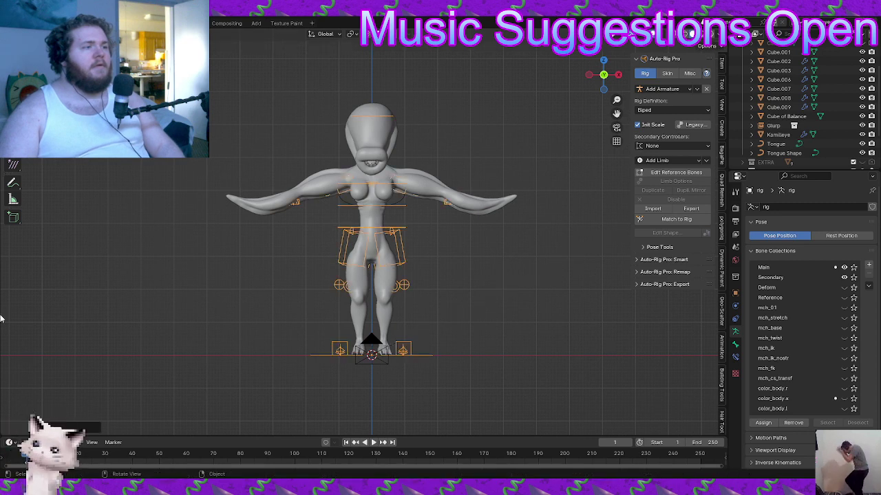
{"action": "scroll", "coordinate": [413, 299], "scroll_direction": "up", "scroll_amount": 2}
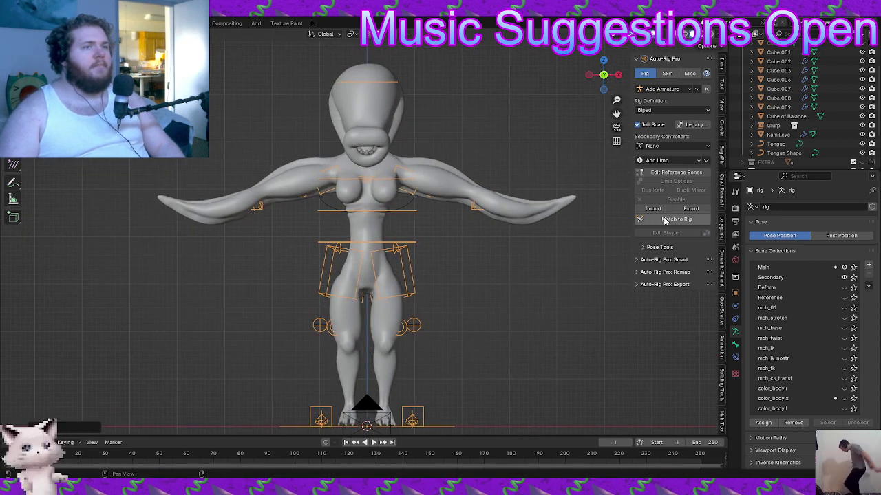
{"action": "left_click", "coordinate": [675, 173]}
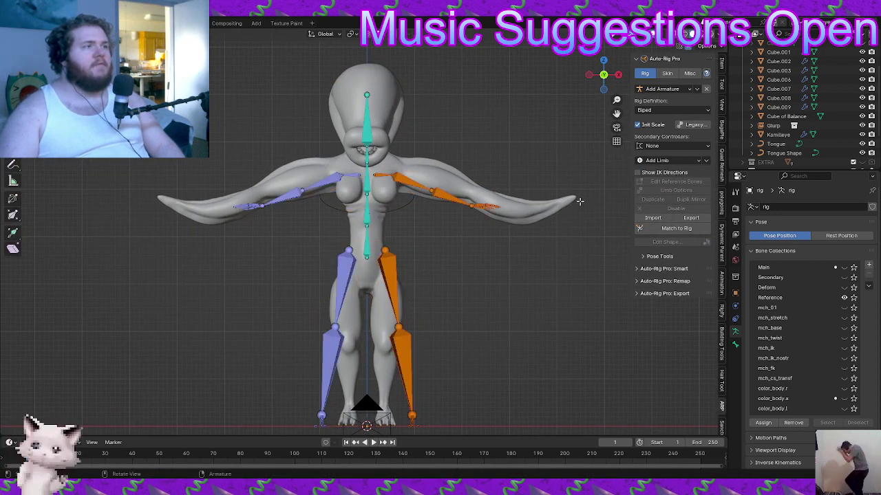
Try to disable the character's left arm limb with all of its reference bones selected
{"action": "scroll", "coordinate": [413, 234], "scroll_direction": "up", "scroll_amount": 3}
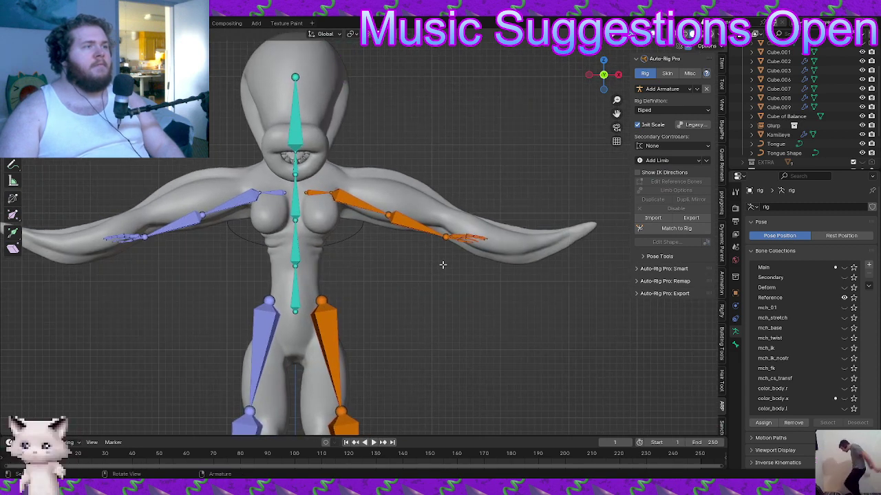
{"action": "key", "text": "c"}
{"action": "left_click_drag", "start_coordinate": [475, 242], "coordinate": [355, 188]}
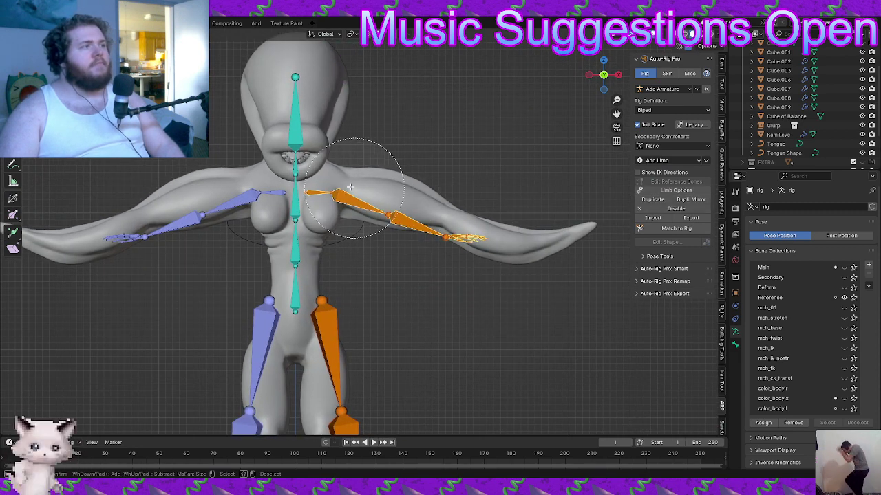
{"action": "right_click", "coordinate": [351, 187]}
{"action": "middle_click_drag", "start_coordinate": [348, 187], "coordinate": [396, 195], "text": "shift"}
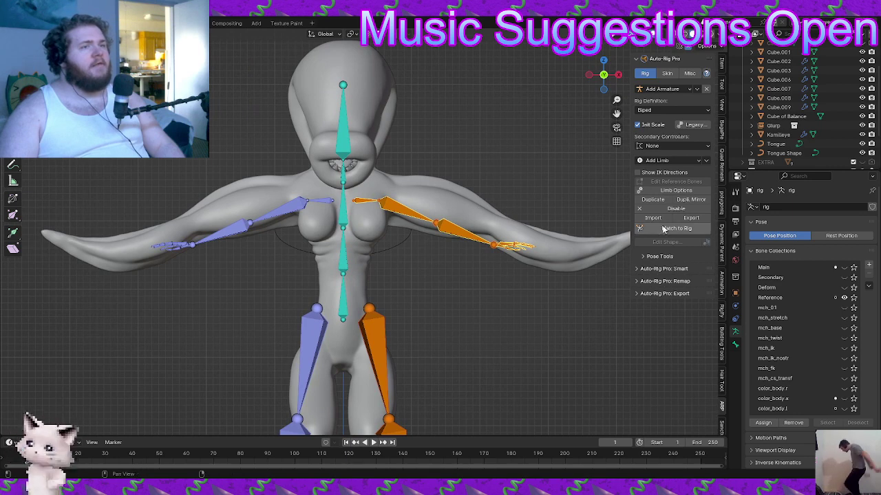
{"action": "left_click", "coordinate": [682, 211]}
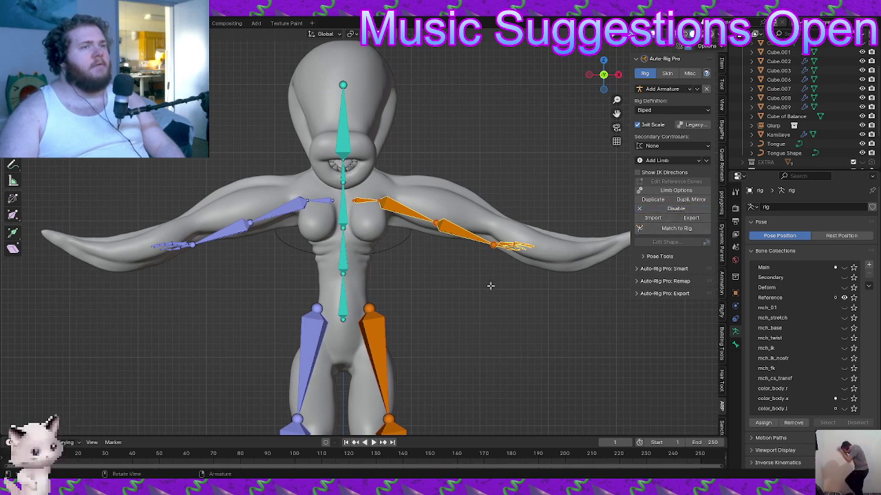
Disable the left arm limb using only its shoulder reference bone as the selection
{"action": "left_click", "coordinate": [489, 285]}
{"action": "left_click", "coordinate": [356, 199]}
{"action": "left_click", "coordinate": [676, 208]}
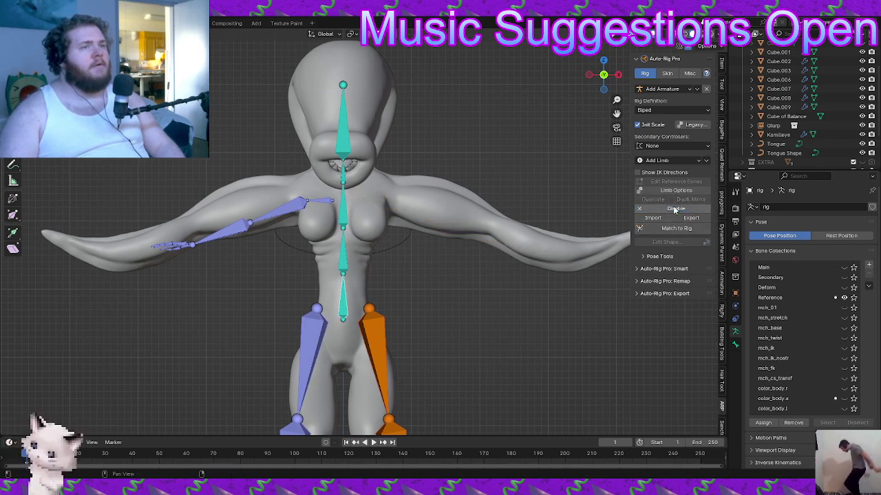
Disable the character's right arm limb and the head limb, selecting one reference bone of each
{"action": "left_click", "coordinate": [323, 200]}
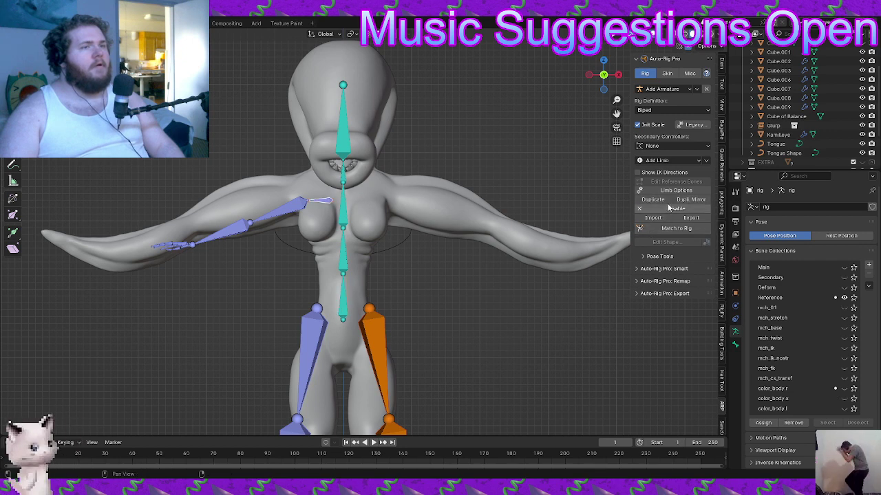
{"action": "left_click", "coordinate": [676, 209]}
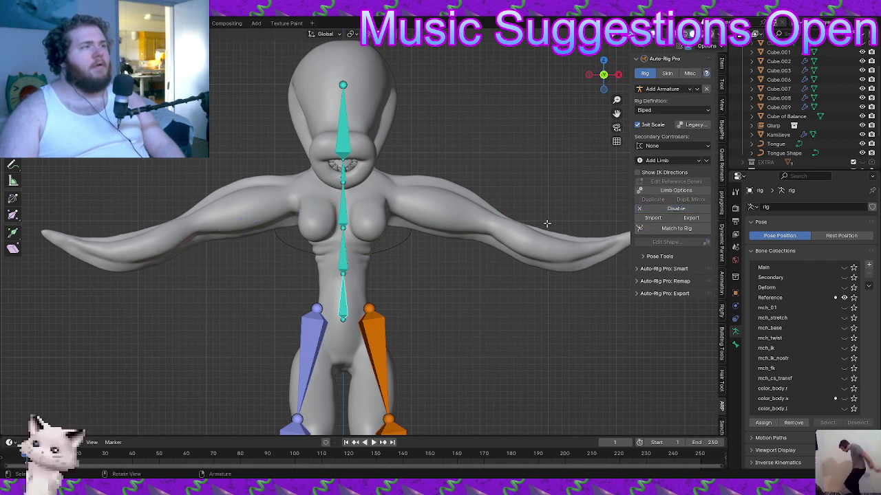
{"action": "middle_click_drag", "start_coordinate": [441, 227], "coordinate": [308, 232]}
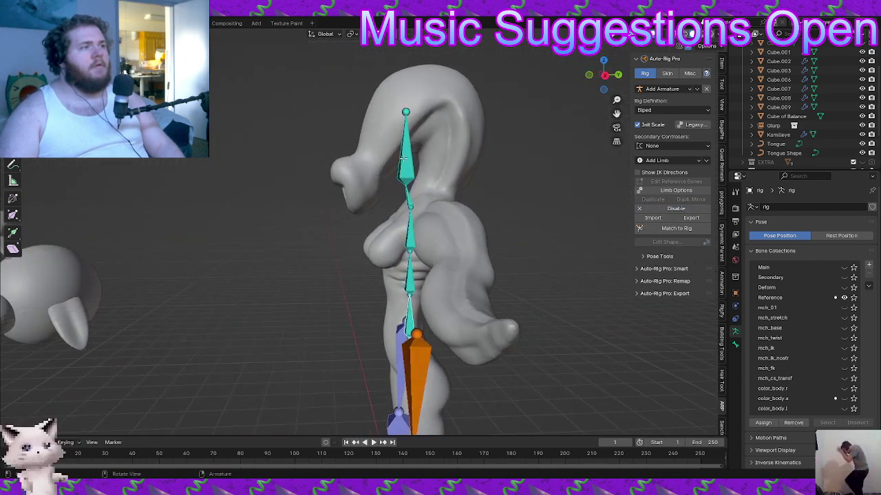
{"action": "left_click", "coordinate": [403, 158]}
{"action": "middle_click_drag", "start_coordinate": [403, 158], "coordinate": [367, 182], "text": "shift"}
{"action": "left_click", "coordinate": [669, 208]}
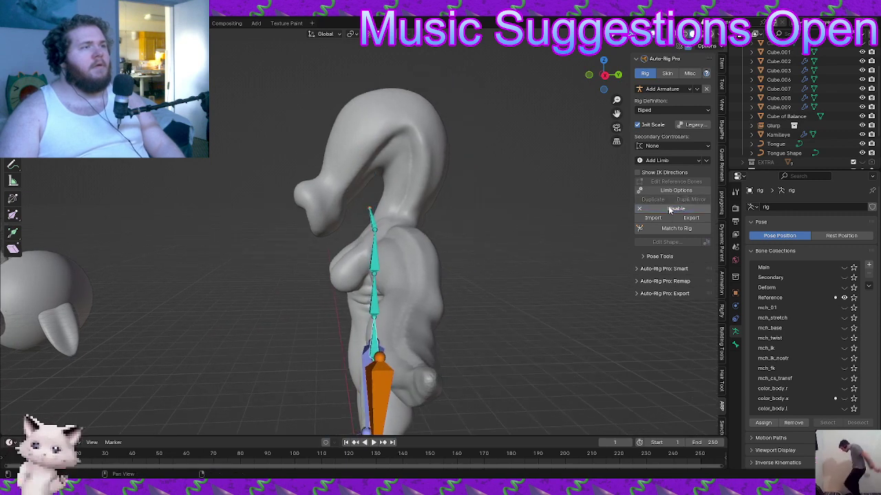
Disable the neck limb at the top of the spine using its reference bone
{"action": "middle_click_drag", "start_coordinate": [432, 242], "coordinate": [378, 210]}
{"action": "left_click", "coordinate": [376, 199]}
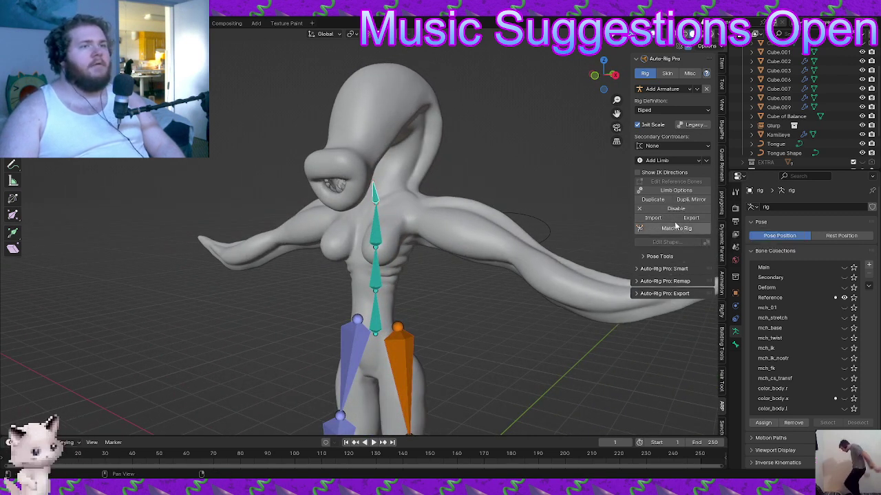
{"action": "left_click", "coordinate": [676, 210]}
Select the left foot's reference bones in front view and move them along X toward the model's foot
{"action": "middle_click_drag", "start_coordinate": [425, 284], "coordinate": [386, 257]}
{"action": "scroll", "coordinate": [438, 295], "scroll_direction": "down", "scroll_amount": 2}
{"action": "scroll", "coordinate": [380, 259], "scroll_direction": "up", "scroll_amount": 5}
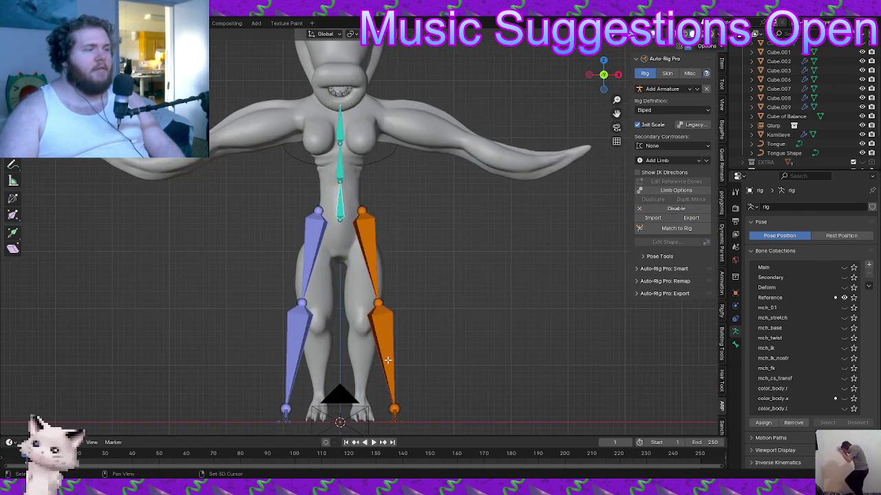
{"action": "middle_click_drag", "start_coordinate": [388, 361], "coordinate": [386, 250], "text": "shift"}
{"action": "key", "text": "c"}
{"action": "scroll", "coordinate": [397, 320], "scroll_direction": "down", "scroll_amount": 3}
{"action": "left_click", "coordinate": [397, 321]}
{"action": "right_click", "coordinate": [407, 323]}
{"action": "key", "text": "g"}
{"action": "key", "text": "x"}
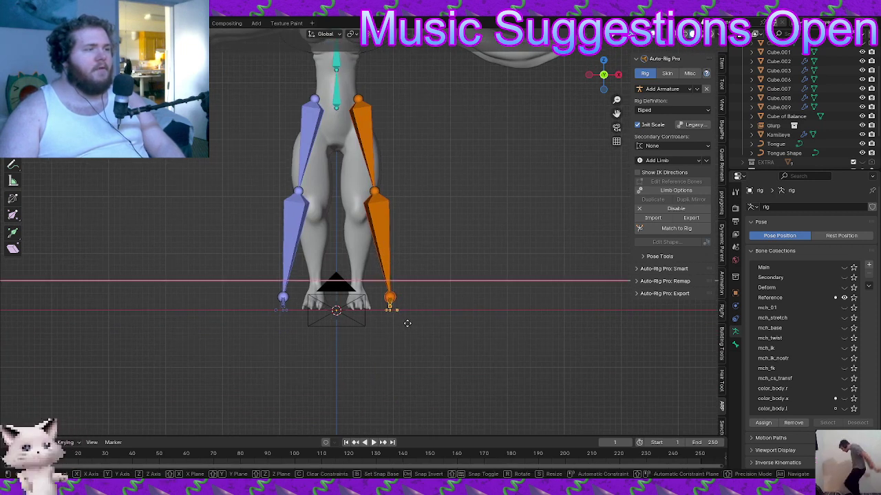
{"action": "left_click", "coordinate": [376, 315]}
In side view, rotate, scale and move the left foot's reference bones to fit the model's ankle, heel and toes
{"action": "middle_click_drag", "start_coordinate": [422, 312], "coordinate": [370, 290], "text": "alt"}
{"action": "scroll", "coordinate": [394, 313], "scroll_direction": "up", "scroll_amount": 1}
{"action": "scroll", "coordinate": [385, 296], "scroll_direction": "up", "scroll_amount": 3}
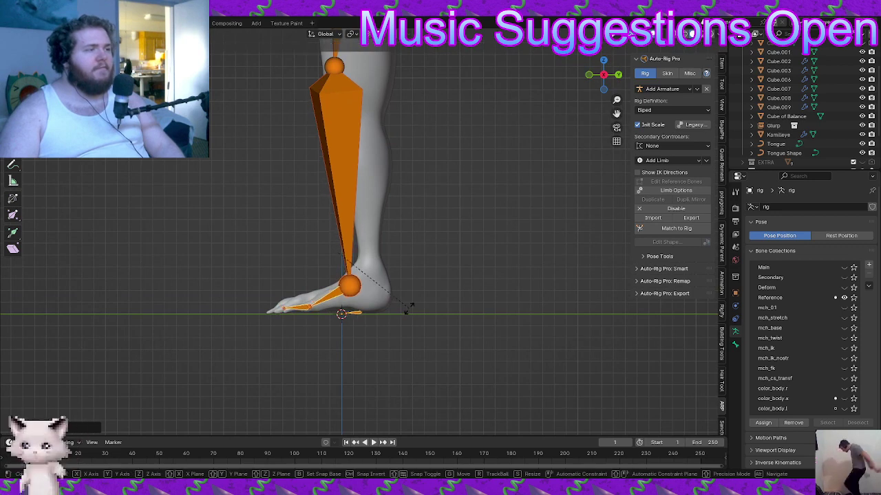
{"action": "scroll", "coordinate": [410, 292], "scroll_direction": "down", "scroll_amount": 3}
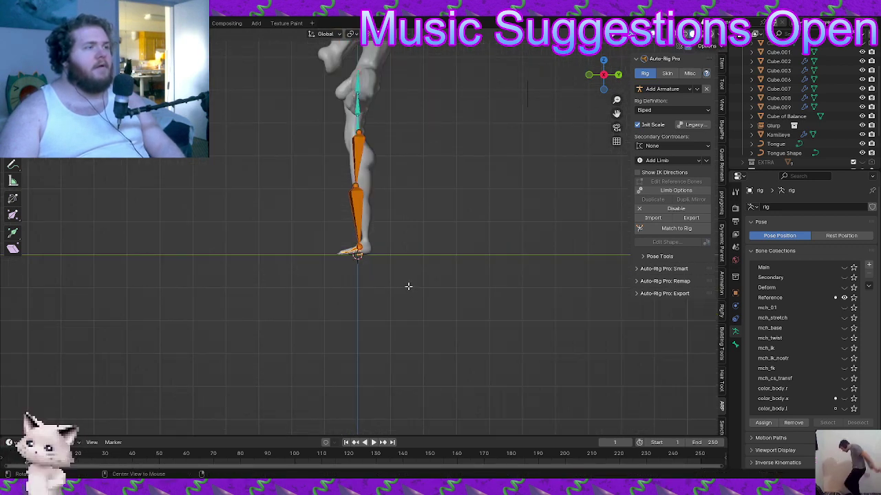
{"action": "scroll", "coordinate": [406, 284], "scroll_direction": "up", "scroll_amount": 4}
{"action": "key", "text": "c"}
{"action": "left_click", "coordinate": [364, 296]}
{"action": "right_click", "coordinate": [364, 297]}
{"action": "key", "text": "r"}
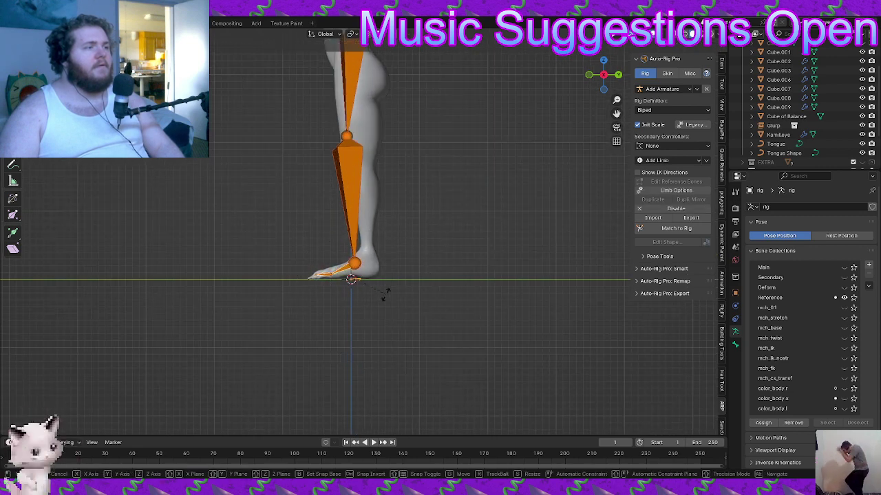
{"action": "key", "text": "g"}
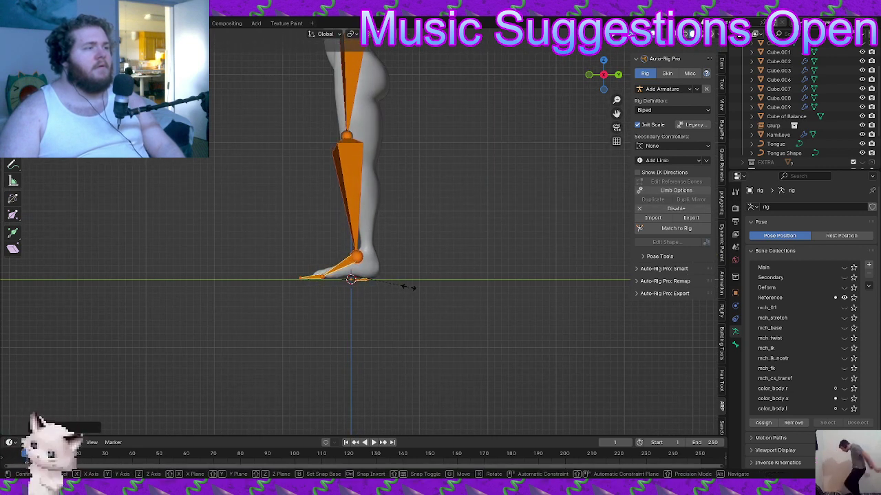
{"action": "left_click", "coordinate": [454, 240]}
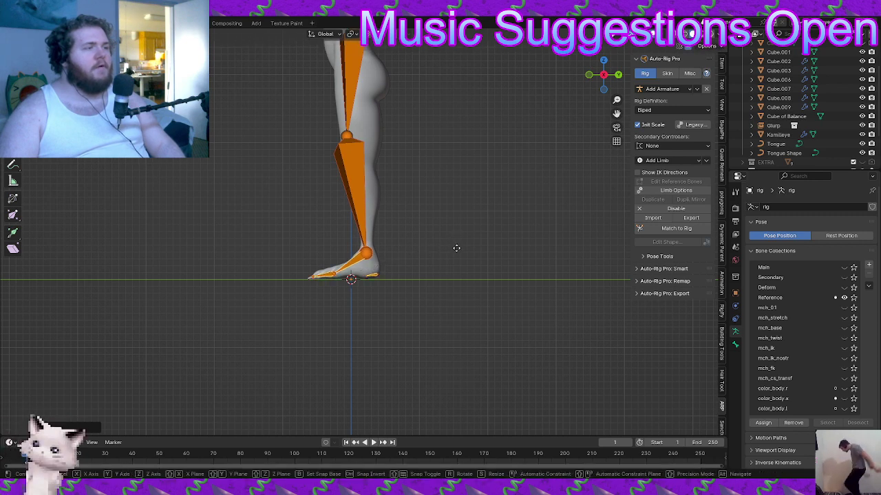
In front view, move the left foot's reference bones along X until they sit inside the model's left foot
{"action": "middle_click_drag", "start_coordinate": [394, 226], "coordinate": [396, 321], "text": "shift"}
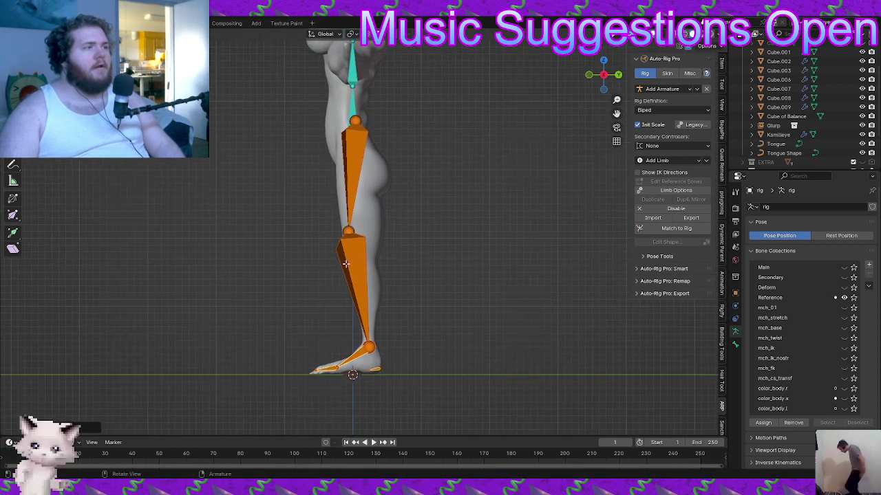
{"action": "left_click", "coordinate": [352, 227]}
{"action": "middle_click_drag", "start_coordinate": [354, 225], "coordinate": [407, 219], "text": "alt"}
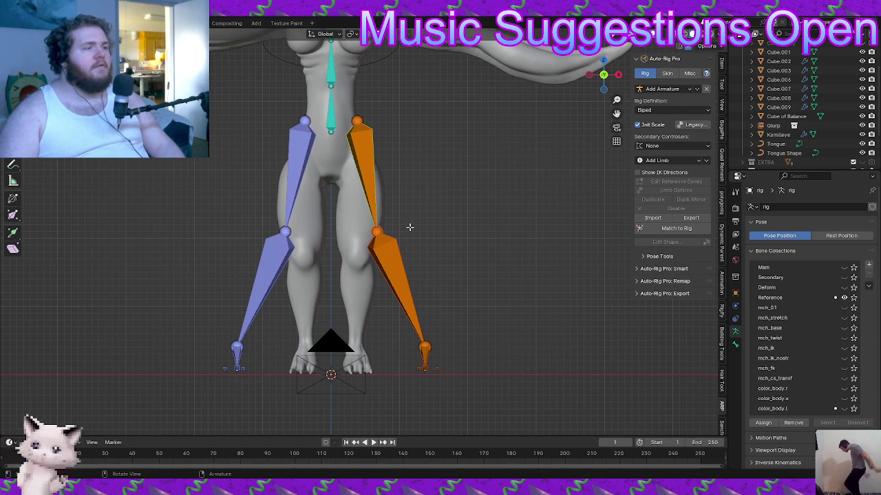
{"action": "key", "text": "c"}
{"action": "right_click", "coordinate": [442, 373]}
{"action": "key", "text": "c"}
{"action": "left_click", "coordinate": [441, 375]}
{"action": "right_click", "coordinate": [441, 375]}
{"action": "key", "text": "g"}
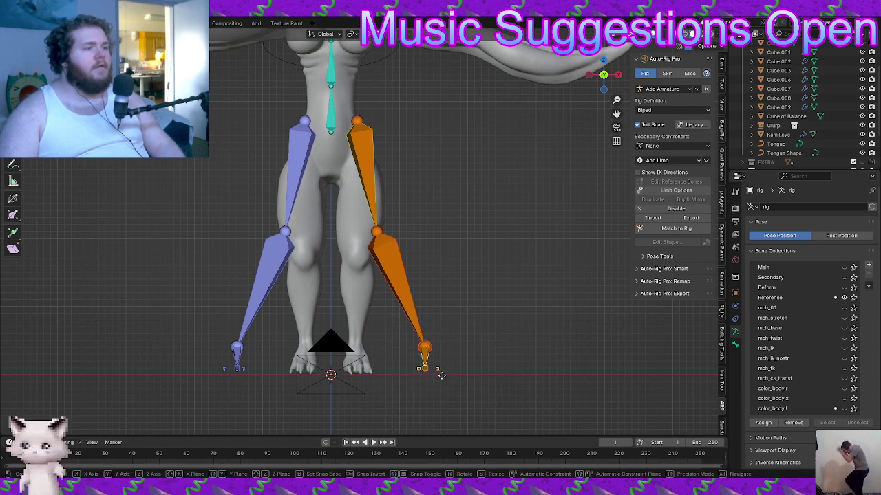
{"action": "key", "text": "x"}
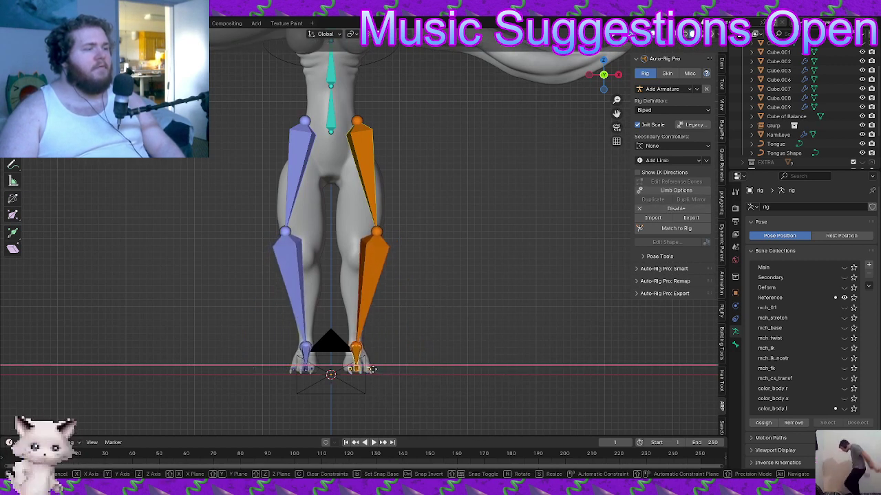
{"action": "left_click", "coordinate": [370, 372]}
Rotate the left foot's reference bones around Z to follow the foot's direction, and shift them to its centre
{"action": "scroll", "coordinate": [370, 371], "scroll_direction": "up", "scroll_amount": 1}
{"action": "key", "text": "r"}
{"action": "key", "text": "z"}
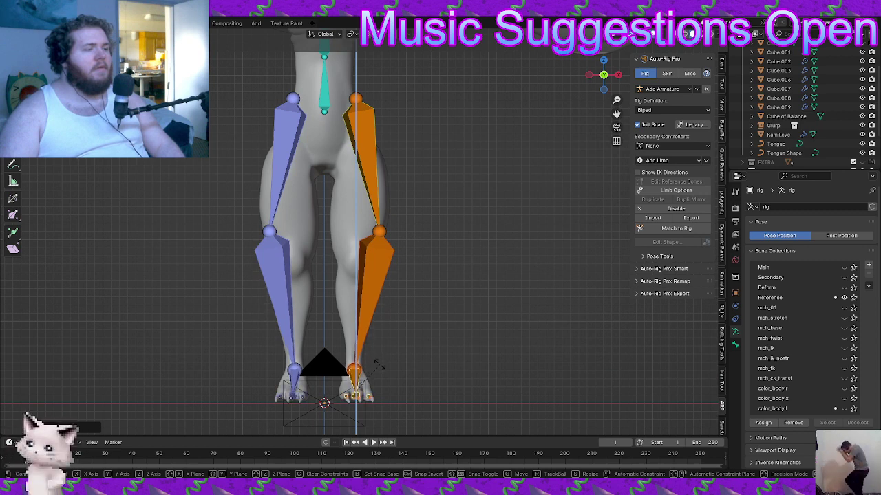
{"action": "left_click", "coordinate": [377, 365]}
{"action": "middle_click_drag", "start_coordinate": [377, 366], "coordinate": [447, 282]}
{"action": "key", "text": "g"}
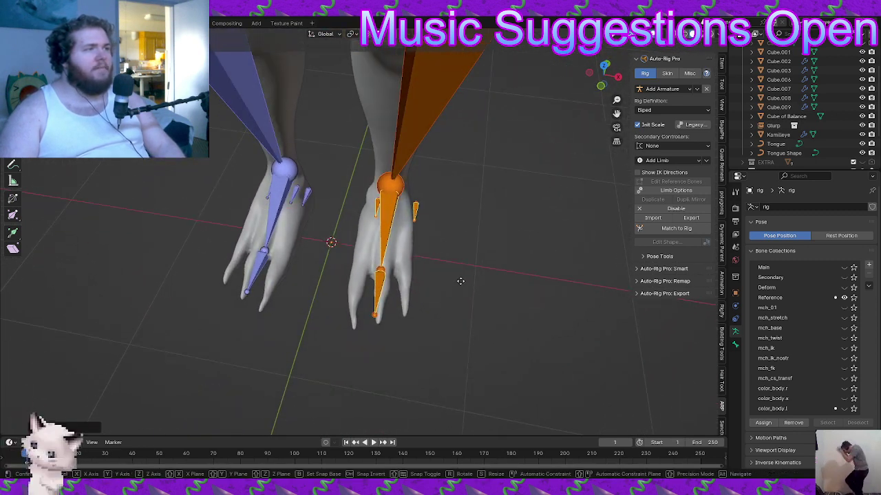
{"action": "left_click", "coordinate": [440, 278]}
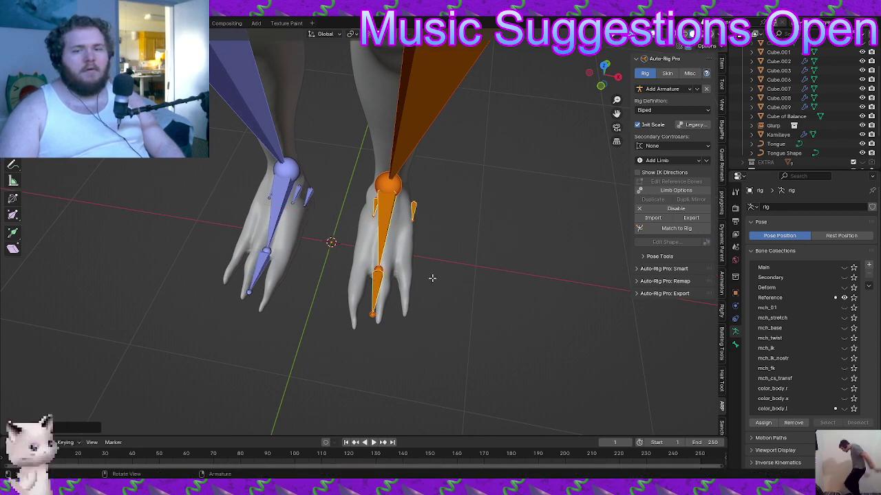
Move the left knee joint down and inward to the model's knee in front view
{"action": "middle_click_drag", "start_coordinate": [433, 269], "coordinate": [413, 252]}
{"action": "scroll", "coordinate": [438, 222], "scroll_direction": "down", "scroll_amount": 4}
{"action": "scroll", "coordinate": [431, 245], "scroll_direction": "up", "scroll_amount": 3}
{"action": "left_click", "coordinate": [437, 164]}
{"action": "scroll", "coordinate": [439, 202], "scroll_direction": "down", "scroll_amount": 3}
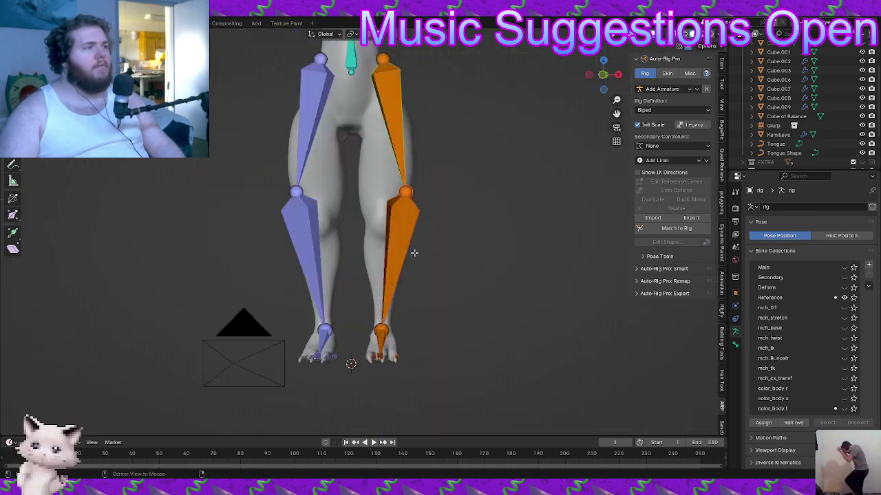
{"action": "key", "text": "g"}
{"action": "key", "text": "Escape"}
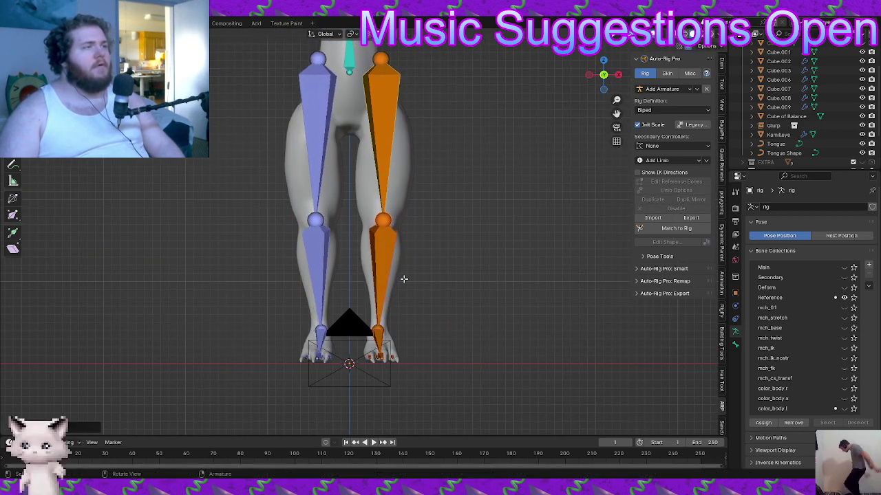
Lower the left hip joint along Z into the upper thigh, and adjust the hip and knee joints in side view
{"action": "key", "text": "g"}
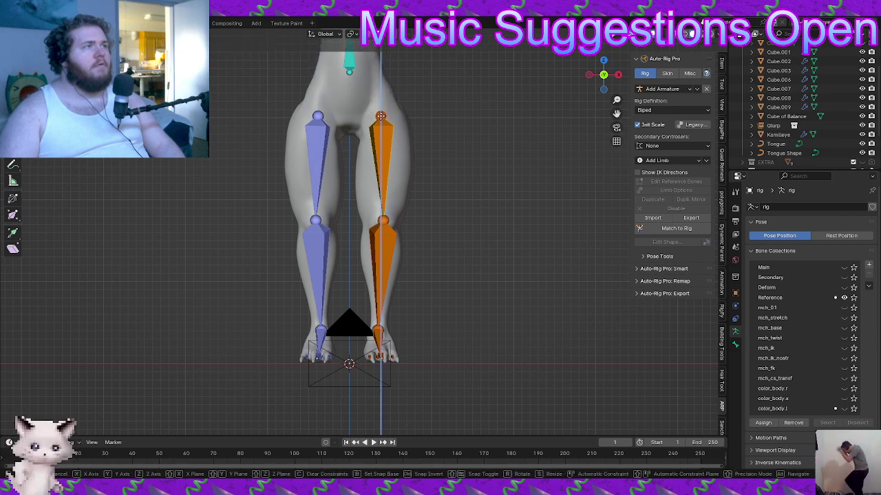
{"action": "left_click", "coordinate": [417, 134]}
{"action": "middle_click_drag", "start_coordinate": [417, 133], "coordinate": [436, 160], "text": "alt"}
{"action": "key", "text": "g"}
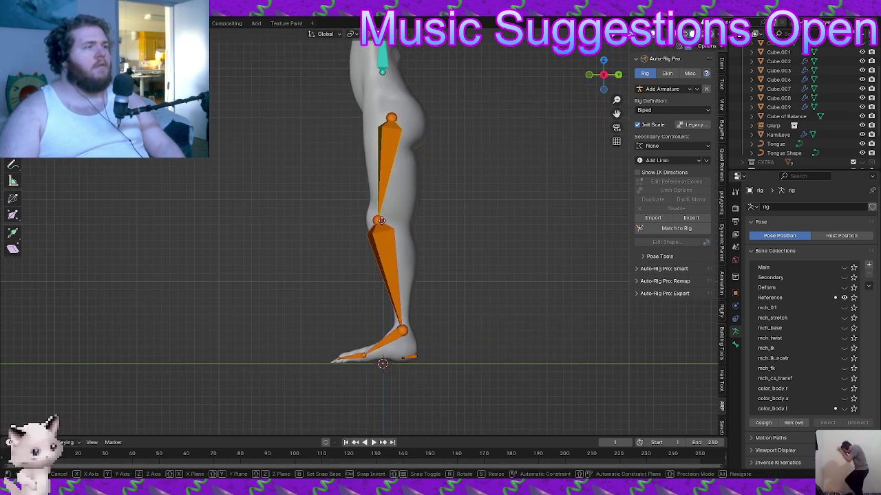
{"action": "left_click", "coordinate": [436, 194]}
In side view, move the lowest spine reference bone down into the pelvis and tilt it to follow the lower back
{"action": "middle_click_drag", "start_coordinate": [426, 177], "coordinate": [406, 299], "text": "shift"}
{"action": "middle_click_drag", "start_coordinate": [405, 238], "coordinate": [397, 298], "text": "shift"}
{"action": "left_click", "coordinate": [359, 244]}
{"action": "key", "text": "g"}
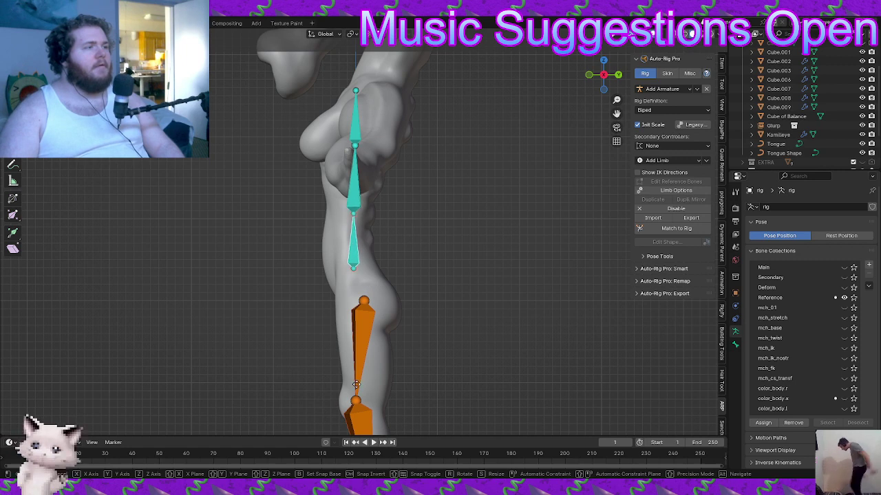
{"action": "key", "text": "r"}
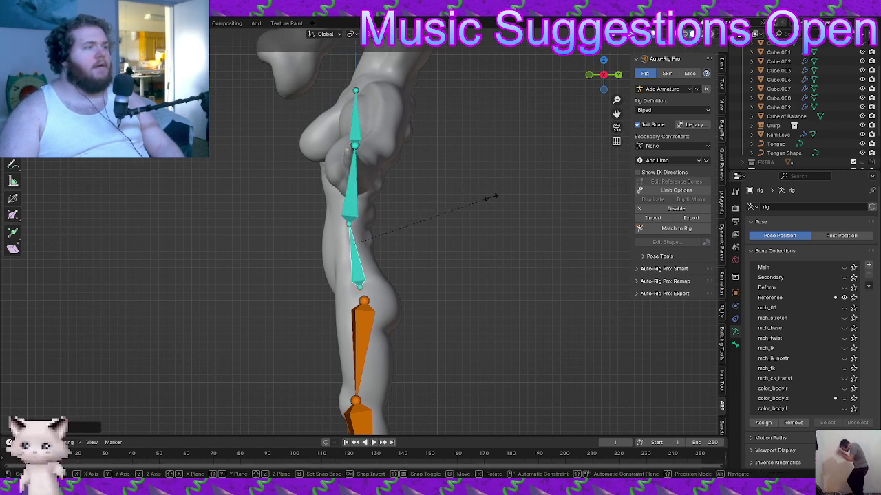
{"action": "left_click", "coordinate": [483, 196]}
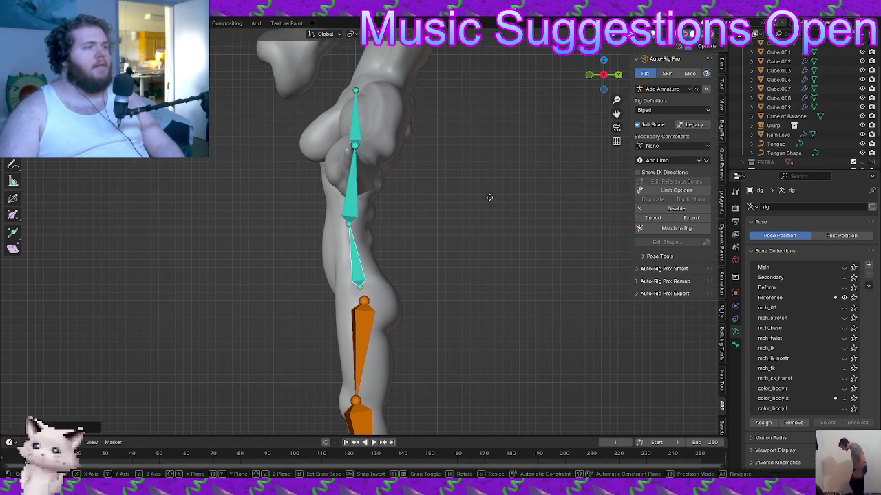
Reposition the upper spine joints in side view so the bones follow the torso's curve, with the top joint set further back
{"action": "left_click", "coordinate": [357, 88]}
{"action": "key", "text": "g"}
{"action": "left_click", "coordinate": [393, 73]}
{"action": "left_click_drag", "start_coordinate": [355, 146], "coordinate": [355, 149]}
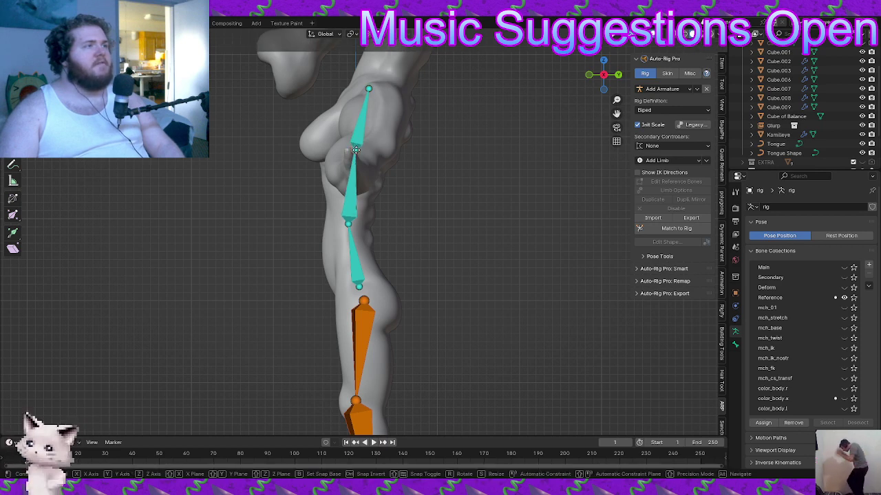
{"action": "left_click", "coordinate": [323, 213]}
Add a Chain: Bendy Bones limb to the rig for the tentacle arm
{"action": "key", "text": "KP_1"}
{"action": "middle_click_drag", "start_coordinate": [387, 129], "coordinate": [378, 212], "text": "shift"}
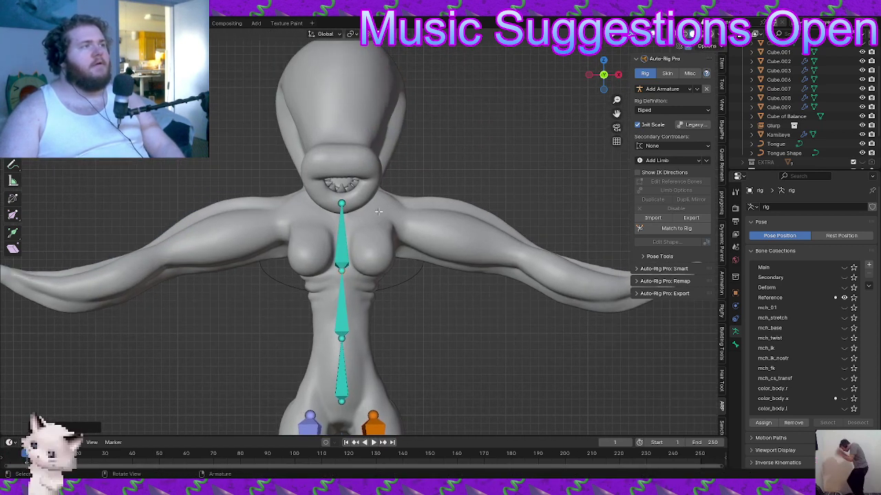
{"action": "left_click", "coordinate": [690, 161]}
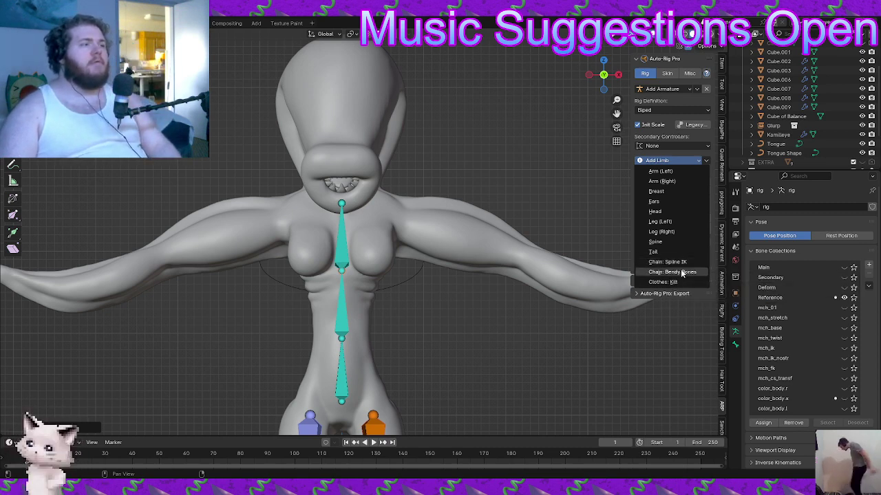
{"action": "left_click", "coordinate": [683, 273]}
In front view, move the bendy bone chain onto the left tentacle arm and rotate it to run from shoulder to tip
{"action": "scroll", "coordinate": [459, 318], "scroll_direction": "down", "scroll_amount": 2}
{"action": "middle_click_drag", "start_coordinate": [418, 337], "coordinate": [403, 199], "text": "shift"}
{"action": "key", "text": "g"}
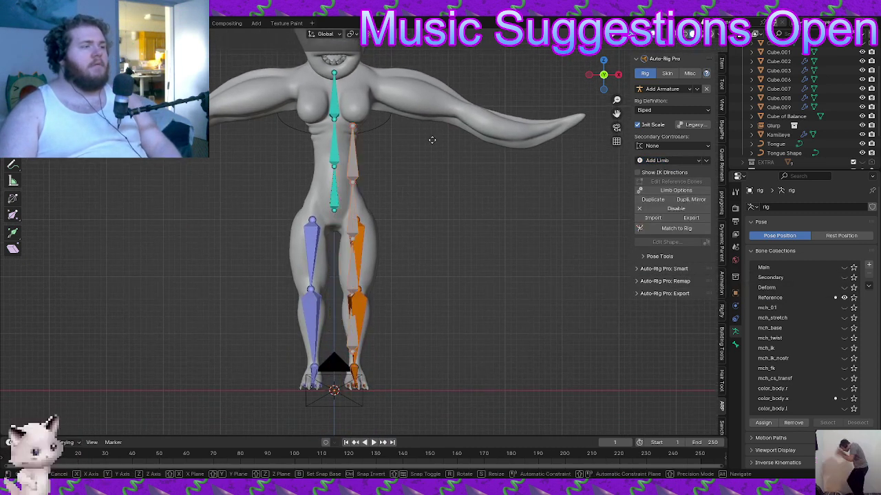
{"action": "scroll", "coordinate": [441, 136], "scroll_direction": "down", "scroll_amount": 3}
{"action": "key", "text": "r"}
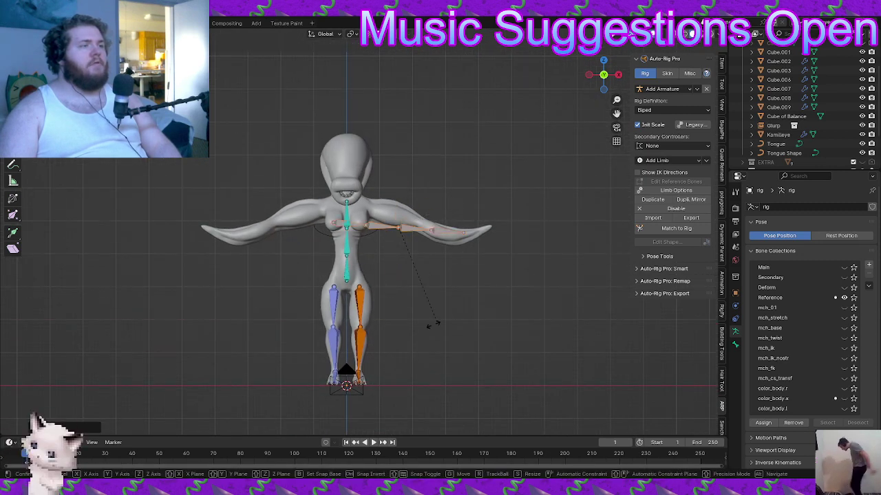
{"action": "left_click", "coordinate": [458, 321]}
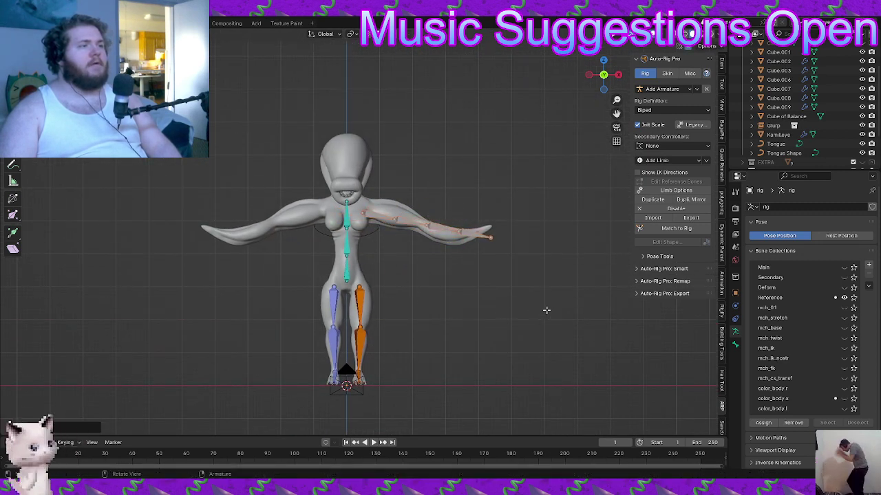
In top view, rotate the bendy bone chain to follow the left tentacle arm and shift it slightly along X
{"action": "scroll", "coordinate": [387, 226], "scroll_direction": "up", "scroll_amount": 5}
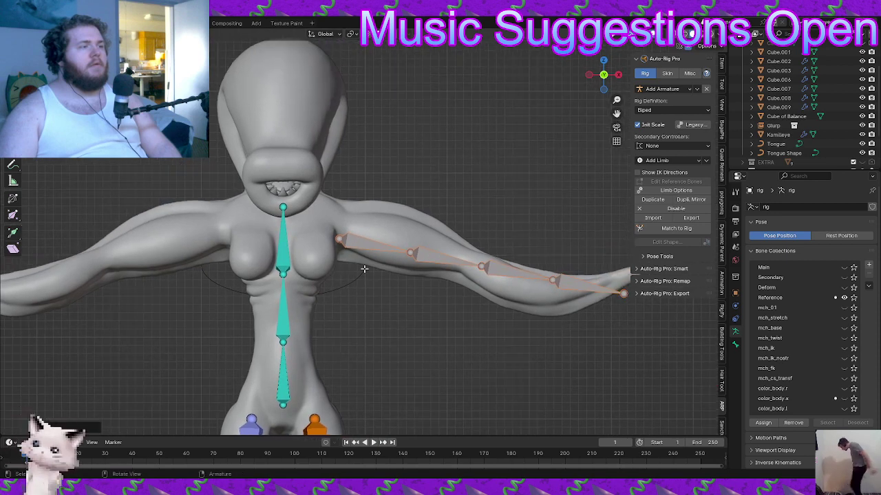
{"action": "key", "text": "KP_7"}
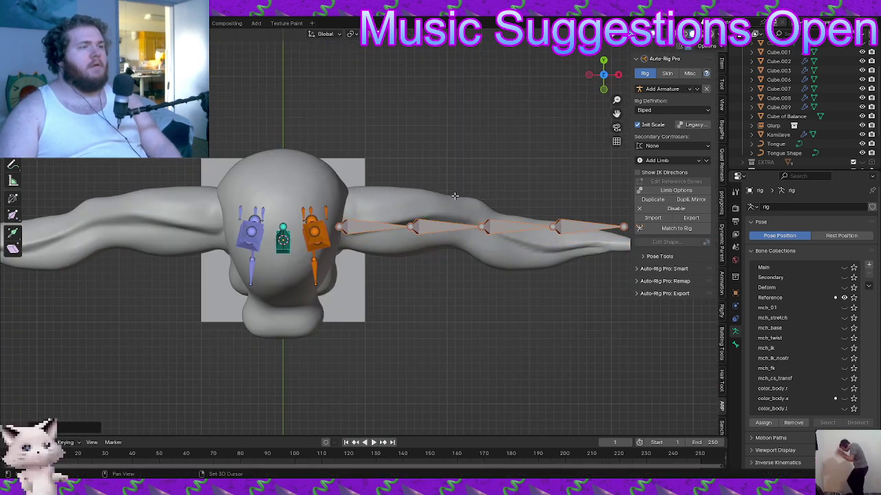
{"action": "key", "text": "r"}
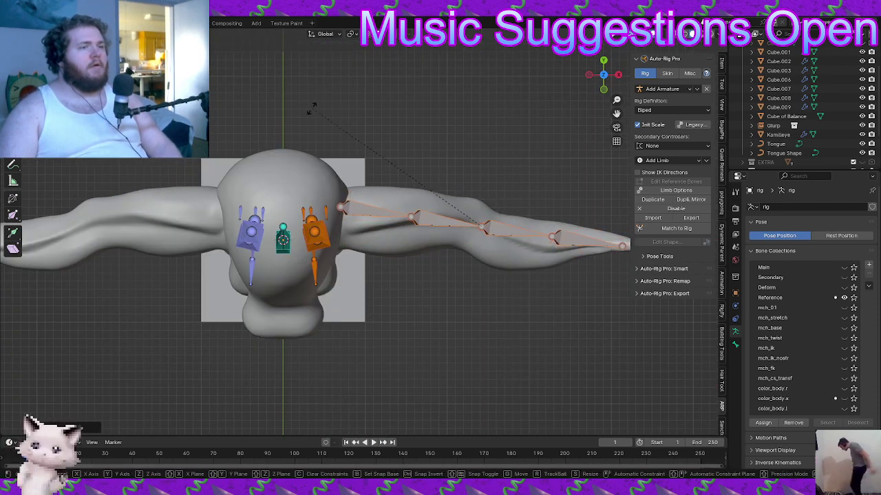
{"action": "left_click", "coordinate": [212, 290]}
{"action": "key", "text": "g"}
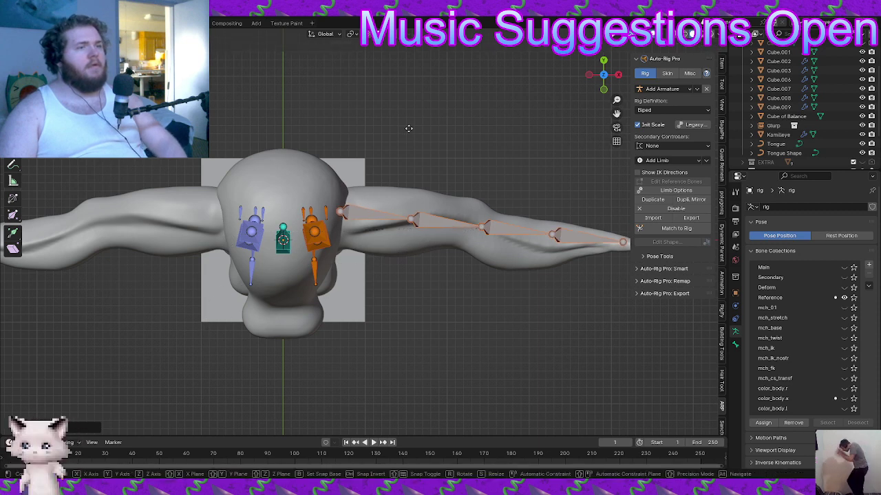
{"action": "key", "text": "y"}
{"action": "key", "text": "x"}
{"action": "left_click", "coordinate": [432, 131]}
Scale the bendy bone chain up to span the arm's length and fine-tune its rotation in front view
{"action": "key", "text": "s"}
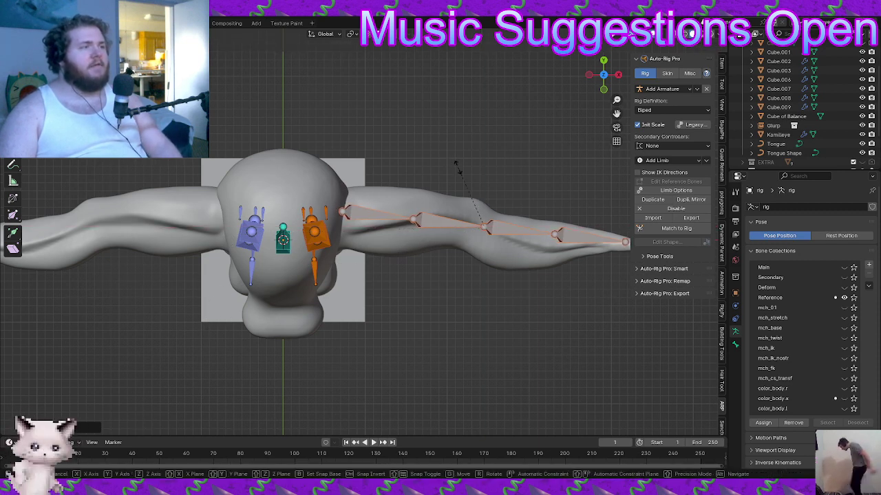
{"action": "left_click", "coordinate": [467, 132]}
{"action": "key", "text": "g"}
{"action": "left_click", "coordinate": [466, 132]}
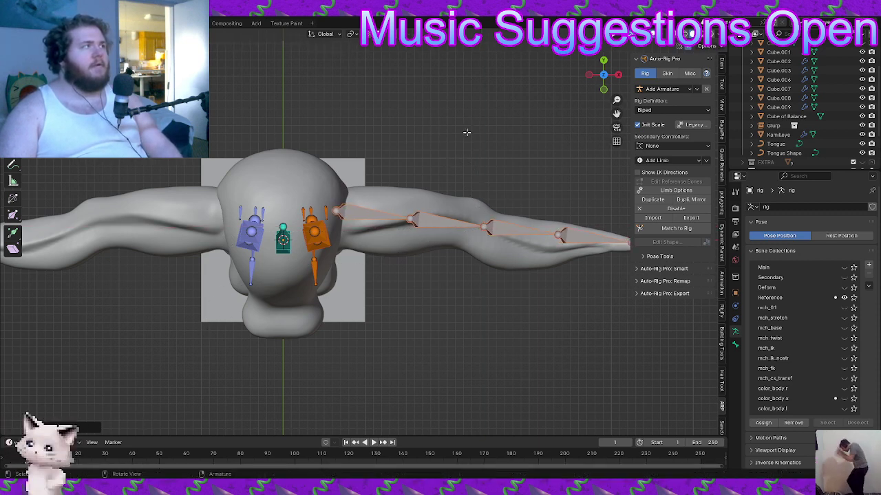
{"action": "middle_click_drag", "start_coordinate": [441, 159], "coordinate": [436, 92], "text": "alt"}
{"action": "scroll", "coordinate": [424, 185], "scroll_direction": "down", "scroll_amount": 2}
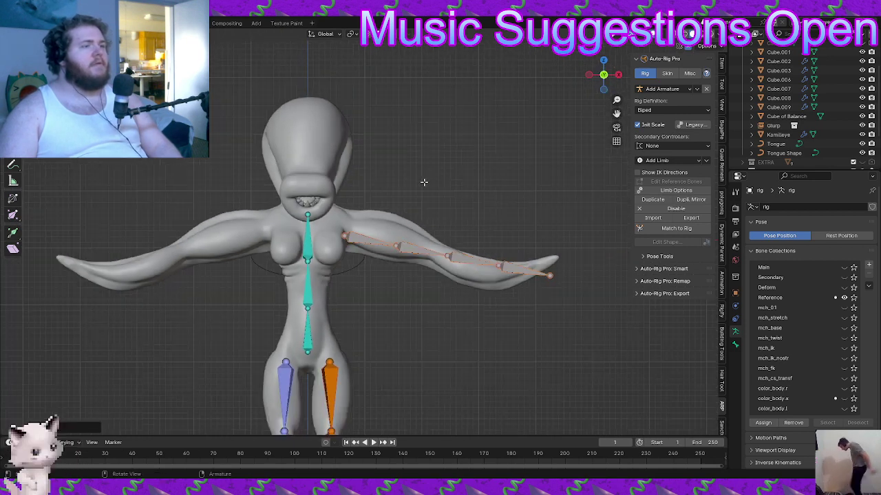
{"action": "key", "text": "r"}
{"action": "left_click", "coordinate": [520, 192]}
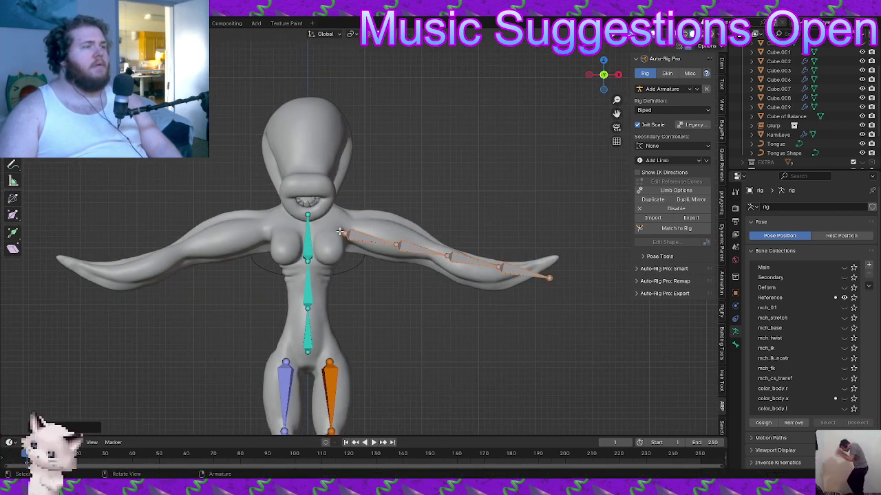
In front view, raise the chain's shoulder joint and reposition the next two joints along the middle of the arm
{"action": "left_click", "coordinate": [339, 232]}
{"action": "scroll", "coordinate": [339, 231], "scroll_direction": "up", "scroll_amount": 4}
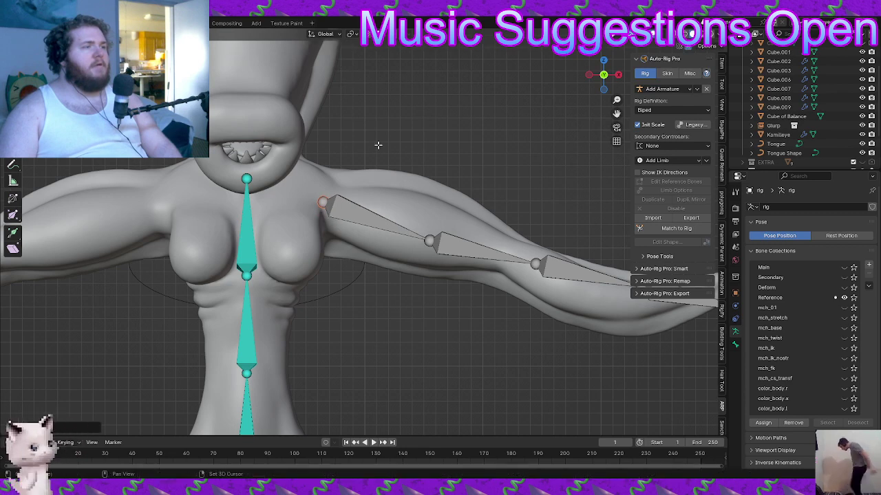
{"action": "left_click", "coordinate": [428, 239]}
{"action": "key", "text": "g"}
{"action": "left_click", "coordinate": [424, 229]}
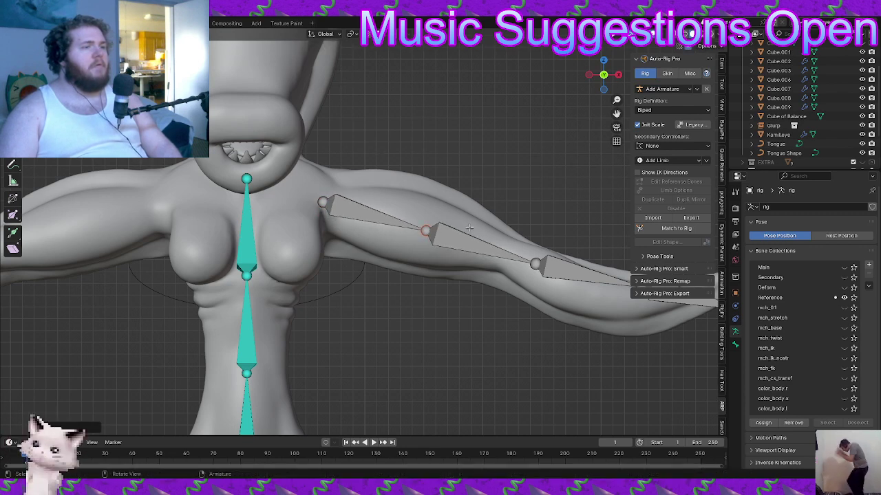
{"action": "middle_click_drag", "start_coordinate": [515, 251], "coordinate": [402, 191], "text": "shift"}
{"action": "left_click_drag", "start_coordinate": [422, 204], "coordinate": [406, 203]}
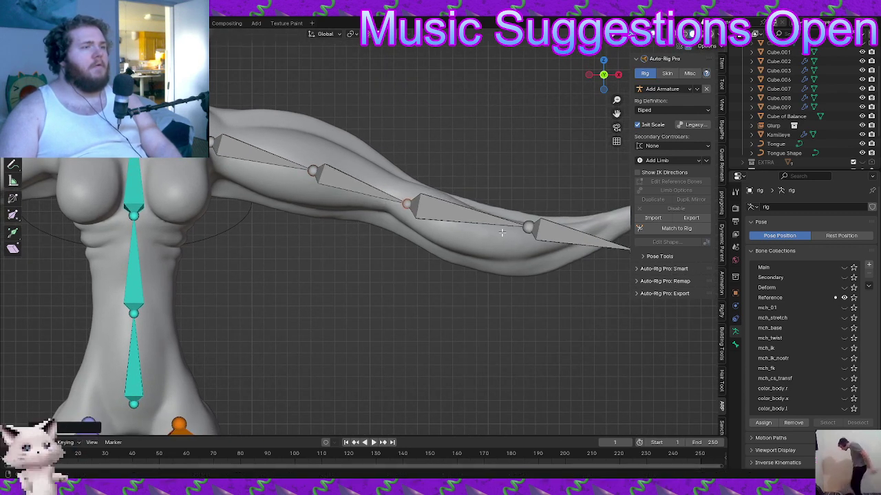
Move the chain's fourth joint into the arm's lower bend and place the end joint at the tentacle tip
{"action": "middle_click_drag", "start_coordinate": [565, 239], "coordinate": [466, 233], "text": "shift"}
{"action": "left_click_drag", "start_coordinate": [428, 227], "coordinate": [350, 350], "text": "shift"}
{"action": "left_click_drag", "start_coordinate": [534, 246], "coordinate": [552, 205]}
{"action": "left_click_drag", "start_coordinate": [420, 235], "coordinate": [547, 235], "text": "shift"}
In top view, shift the chain's fourth joint along Y to centre it in the outer part of the arm
{"action": "middle_click_drag", "start_coordinate": [435, 215], "coordinate": [567, 241], "text": "shift"}
{"action": "middle_click_drag", "start_coordinate": [363, 196], "coordinate": [387, 223], "text": "shift"}
{"action": "middle_click_drag", "start_coordinate": [508, 233], "coordinate": [284, 212], "text": "shift"}
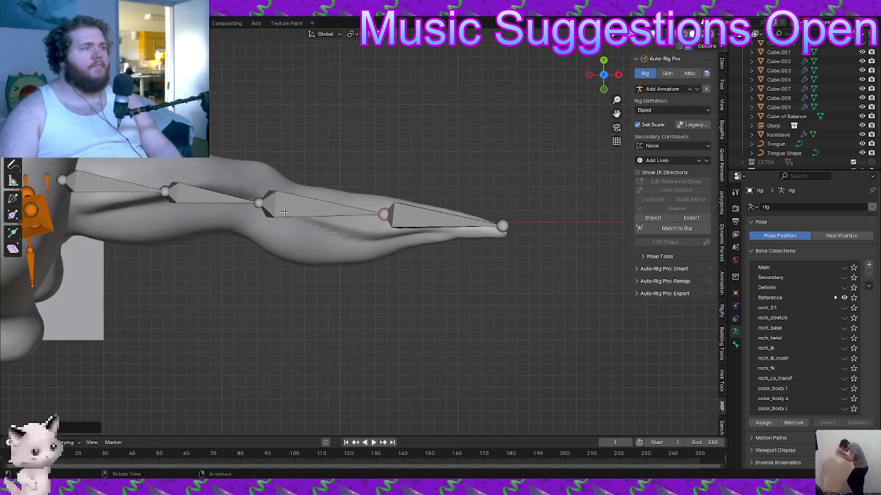
{"action": "key", "text": "g"}
{"action": "key", "text": "y"}
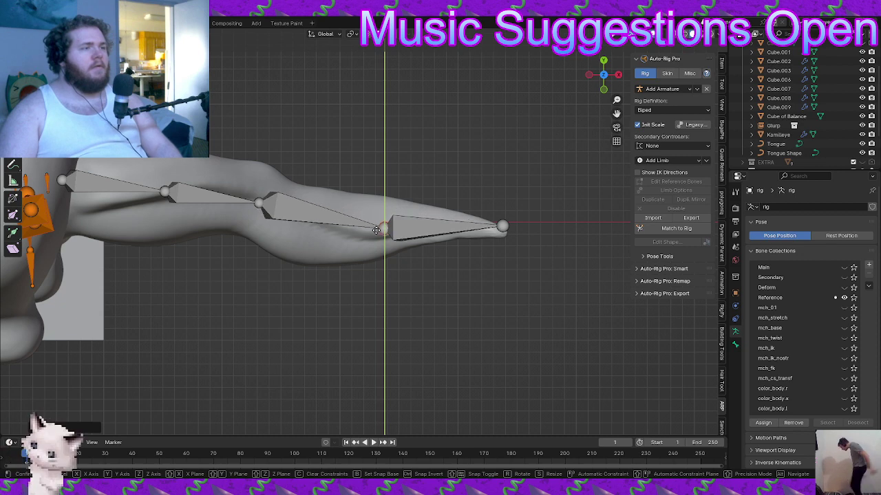
{"action": "left_click", "coordinate": [345, 224]}
Shift the chain's third and second joints along Y to centre them in the arm in top view
{"action": "key", "text": "g"}
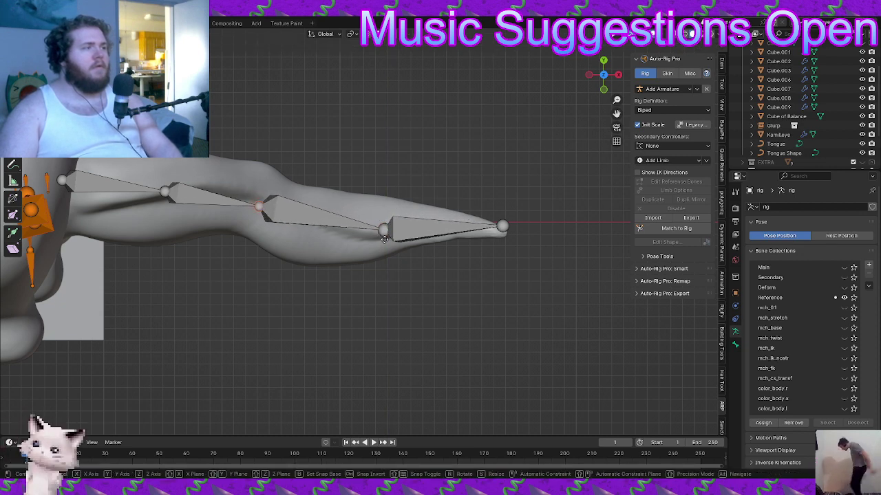
{"action": "key", "text": "y"}
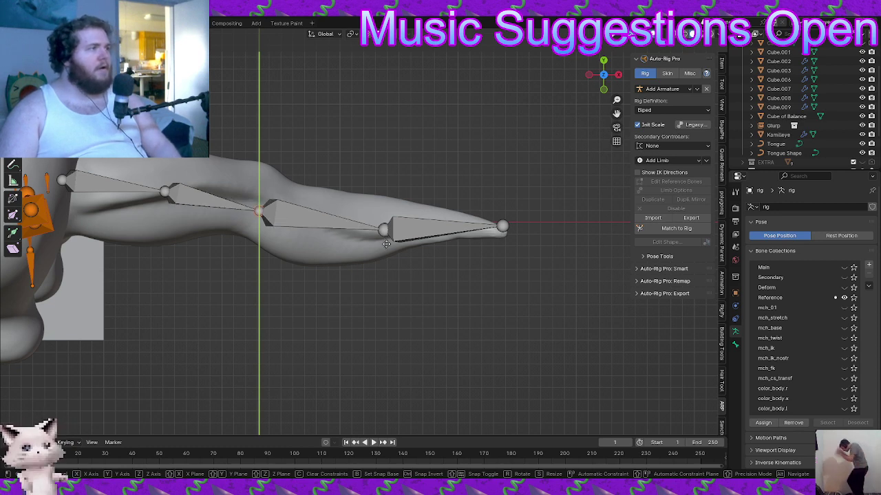
{"action": "left_click", "coordinate": [387, 245]}
{"action": "left_click", "coordinate": [165, 192]}
{"action": "key", "text": "g"}
{"action": "key", "text": "y"}
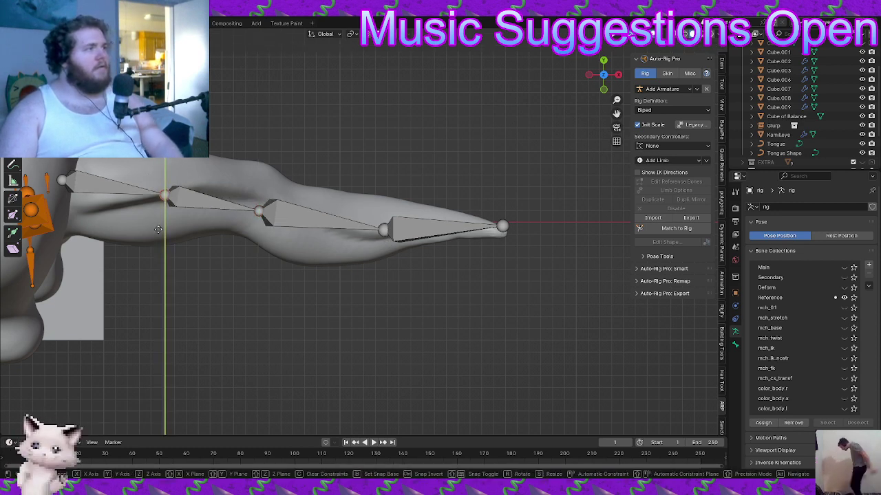
{"action": "left_click", "coordinate": [147, 273]}
Try a bendy bones count of 5 with 6 segments for the arm chain, and undo the change
{"action": "middle_click_drag", "start_coordinate": [256, 193], "coordinate": [397, 238]}
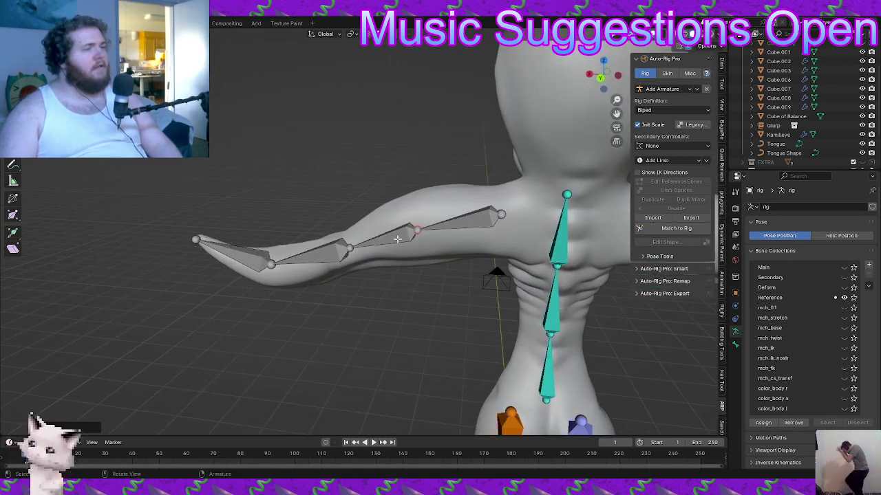
{"action": "left_click", "coordinate": [463, 224]}
{"action": "left_click", "coordinate": [673, 192]}
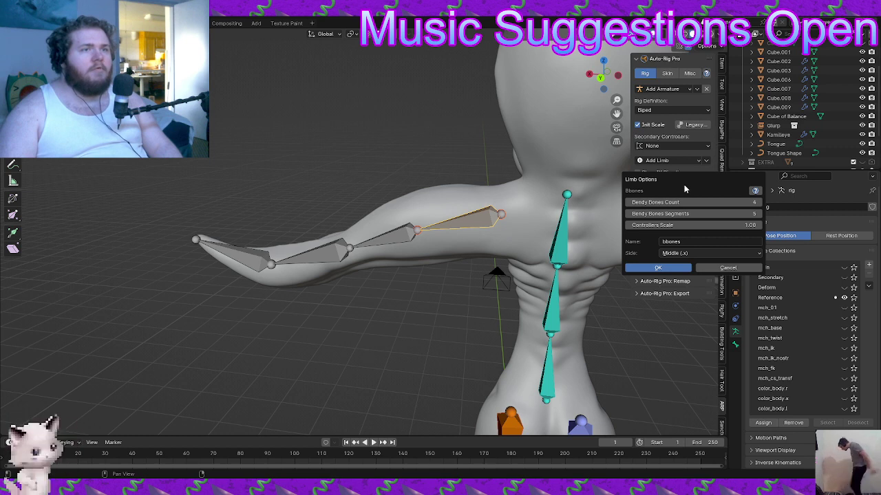
{"action": "left_click", "coordinate": [756, 203]}
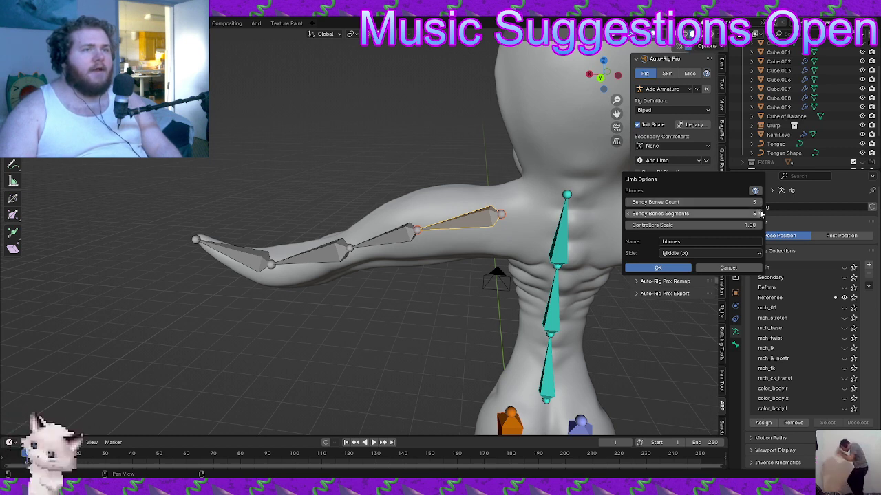
{"action": "left_click", "coordinate": [757, 214]}
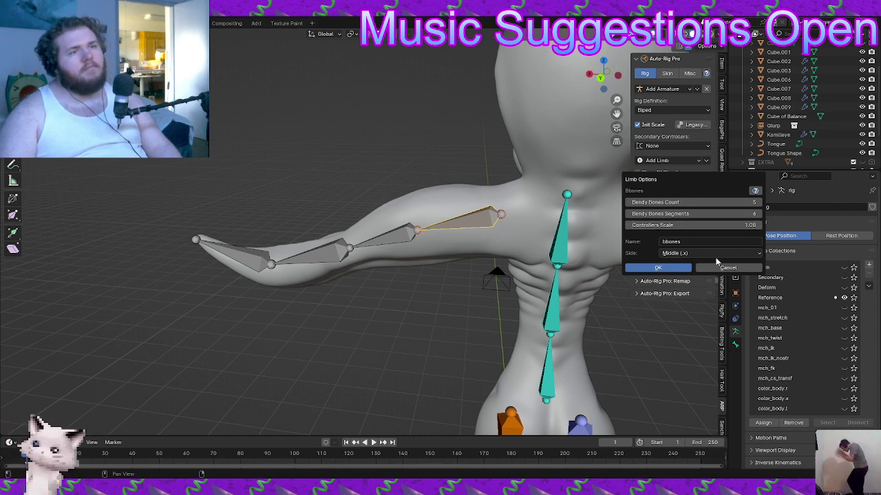
{"action": "left_click", "coordinate": [659, 269]}
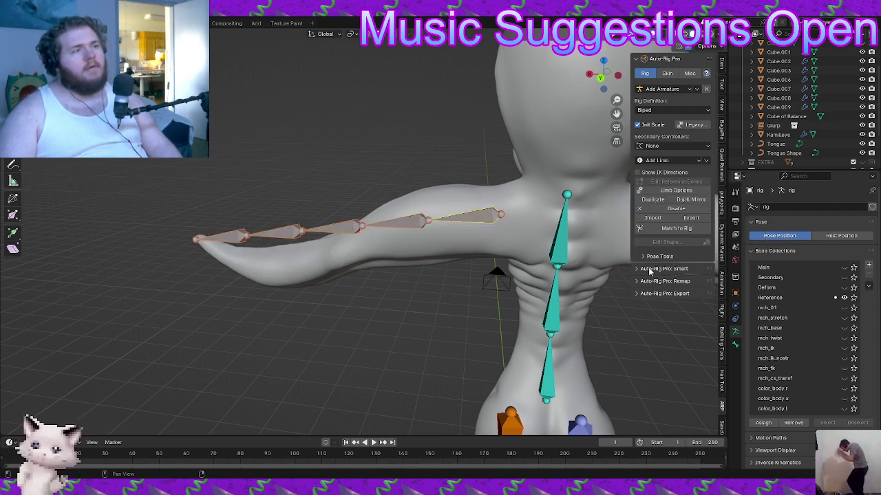
{"action": "middle_click_drag", "start_coordinate": [422, 250], "coordinate": [373, 201]}
{"action": "key", "text": "ctrl+z"}
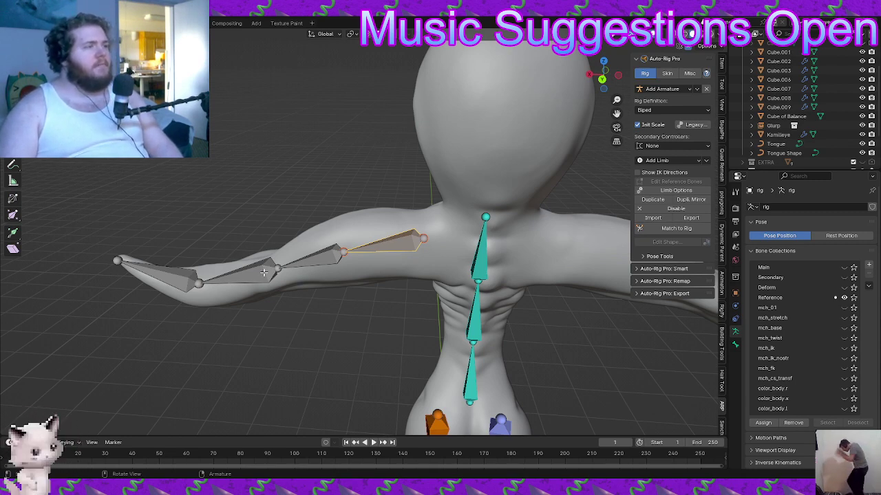
Select all four bones of the arm chain and try to duplicate and mirror the limb to the other side
{"action": "middle_click_drag", "start_coordinate": [363, 251], "coordinate": [377, 249]}
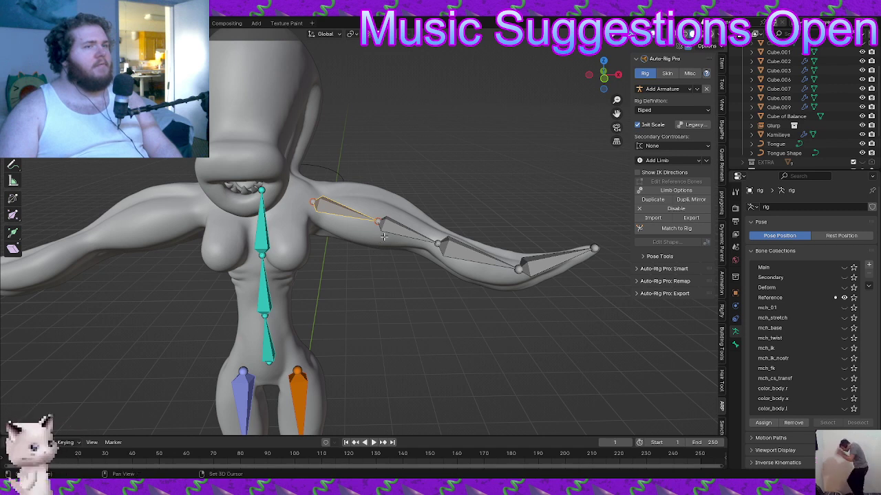
{"action": "left_click", "coordinate": [410, 234], "text": "shift"}
{"action": "left_click", "coordinate": [476, 251], "text": "shift"}
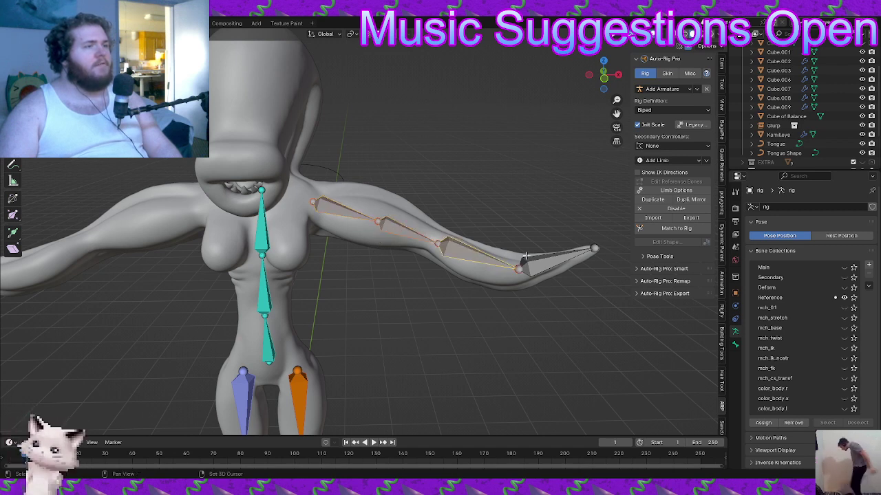
{"action": "left_click", "coordinate": [545, 259], "text": "shift"}
{"action": "left_click", "coordinate": [687, 201]}
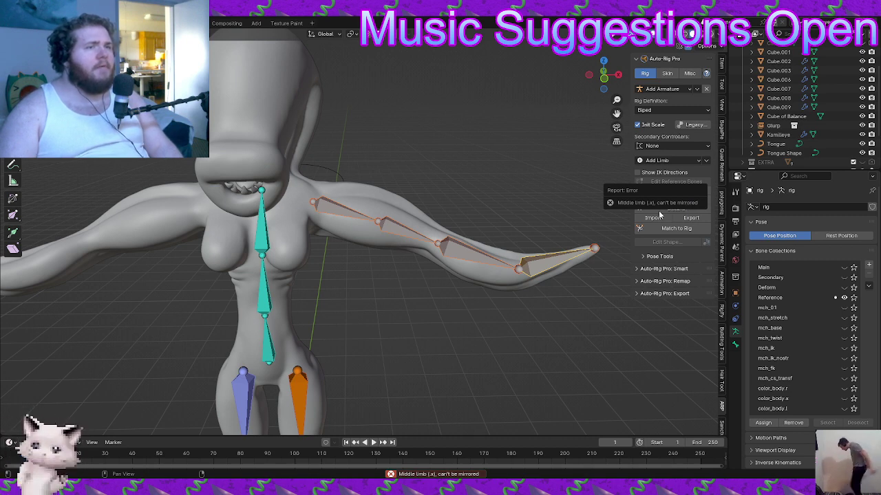
Try setting the arm chain's side to Left (.l) with a bendy bones count of 5 and more segments, and undo it
{"action": "middle_click_drag", "start_coordinate": [483, 263], "coordinate": [505, 264]}
{"action": "left_click", "coordinate": [390, 207]}
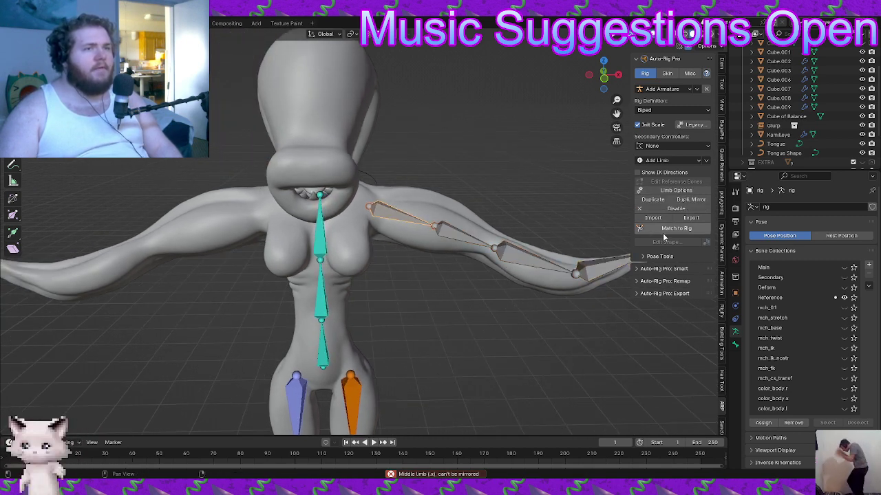
{"action": "left_click", "coordinate": [676, 191]}
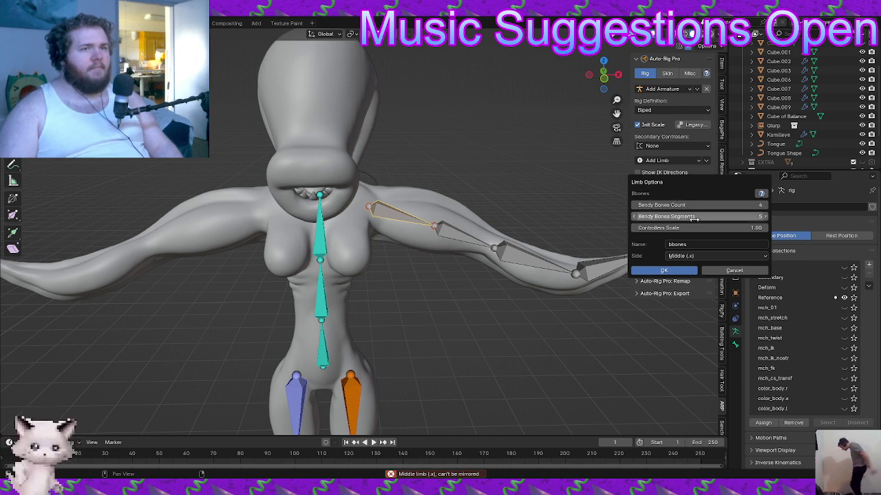
{"action": "left_click", "coordinate": [717, 256]}
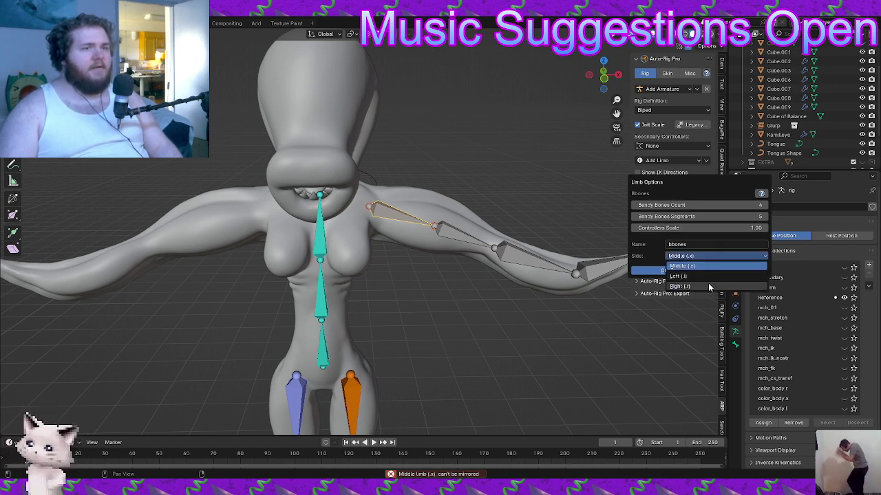
{"action": "left_click", "coordinate": [706, 276]}
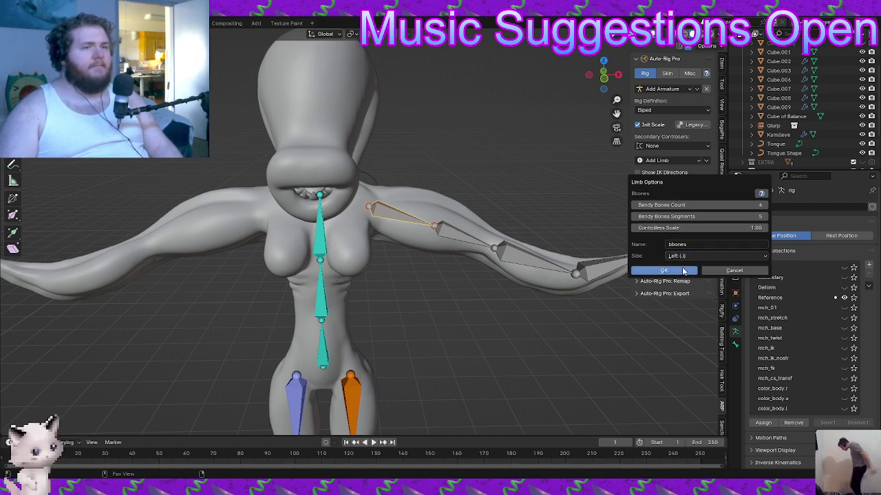
{"action": "left_click", "coordinate": [763, 205]}
{"action": "left_click", "coordinate": [763, 205]}
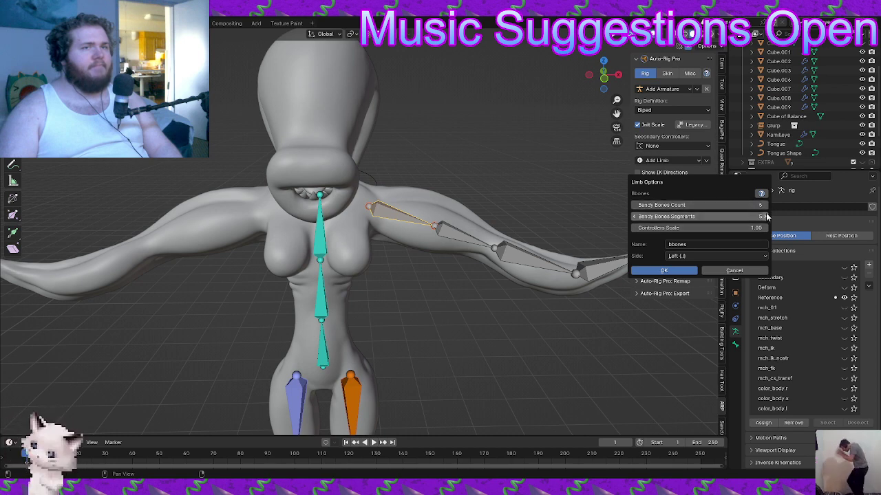
{"action": "left_click", "coordinate": [764, 216]}
{"action": "left_click", "coordinate": [663, 270]}
{"action": "middle_click_drag", "start_coordinate": [500, 265], "coordinate": [536, 240]}
{"action": "key", "text": "ctrl+z"}
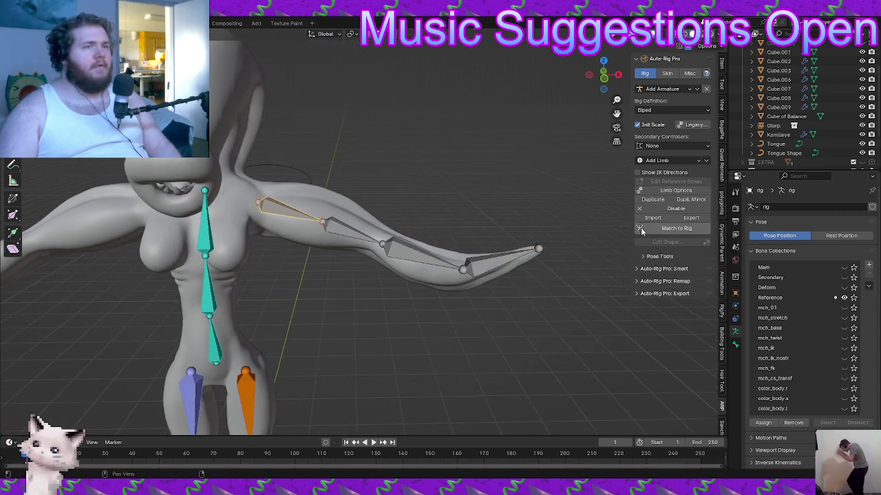
Set the arm chain's limb side to Left (.l) with a bendy bones count of 4
{"action": "left_click", "coordinate": [675, 190]}
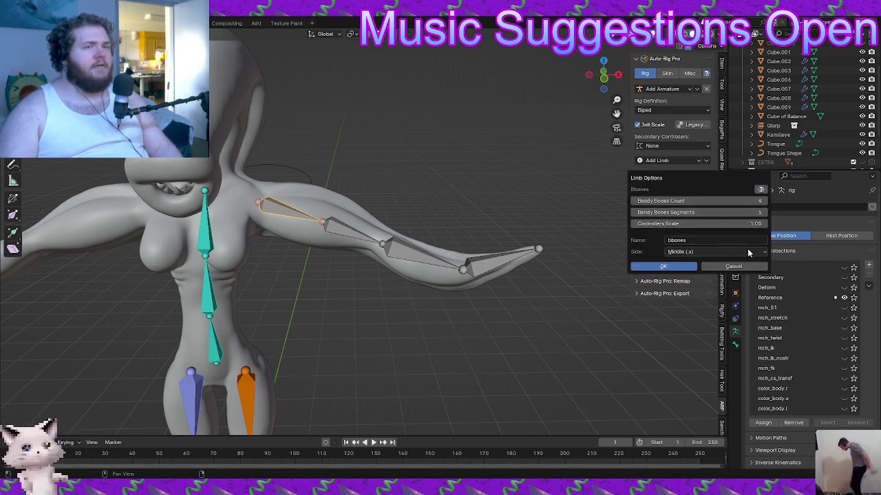
{"action": "left_click", "coordinate": [703, 254]}
{"action": "left_click", "coordinate": [700, 269]}
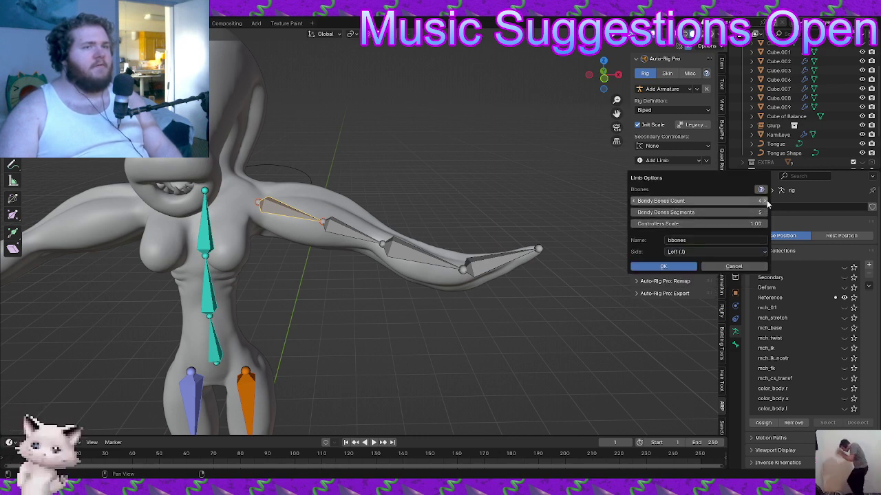
{"action": "left_click", "coordinate": [634, 202]}
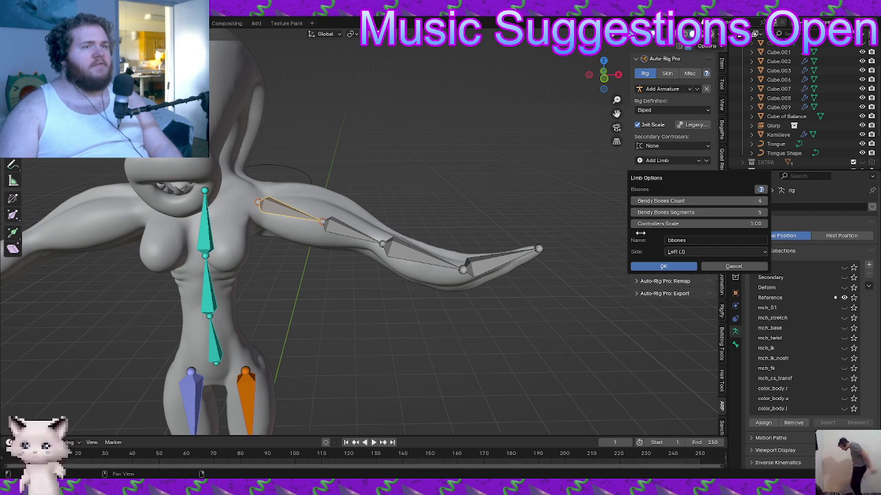
{"action": "left_click", "coordinate": [653, 269]}
{"action": "left_click", "coordinate": [654, 268]}
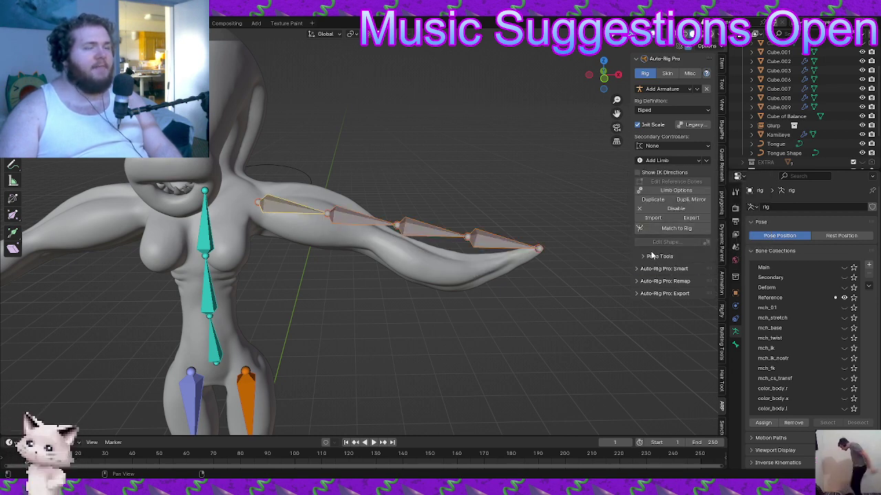
Set the arm chain's bendy bones count to 5 with 6 bendy bones segments
{"action": "left_click", "coordinate": [677, 191]}
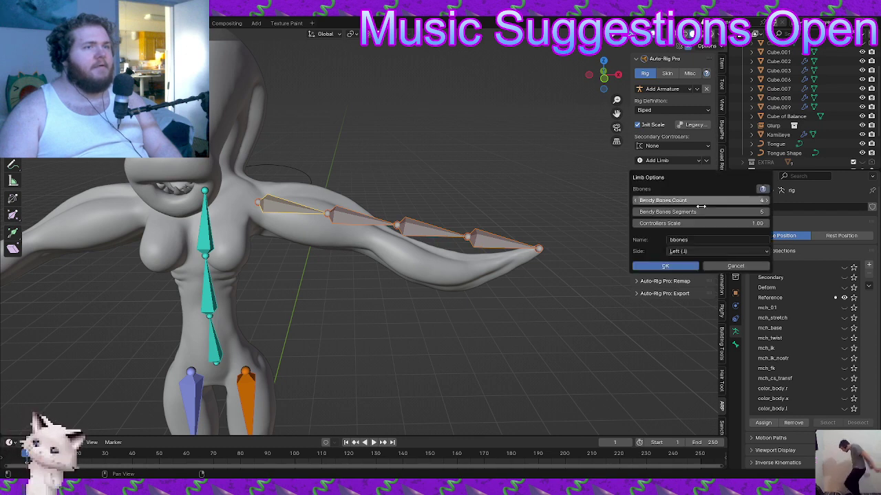
{"action": "left_click", "coordinate": [766, 200]}
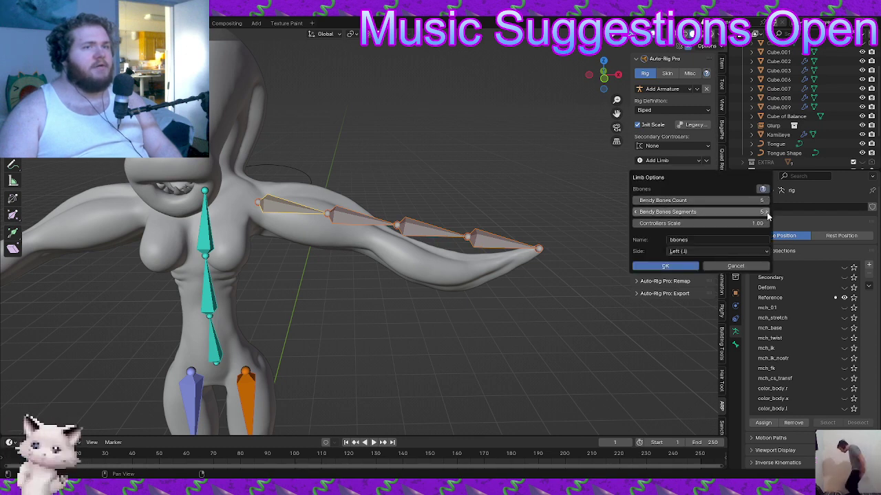
{"action": "left_click", "coordinate": [665, 266]}
{"action": "left_click", "coordinate": [461, 240]}
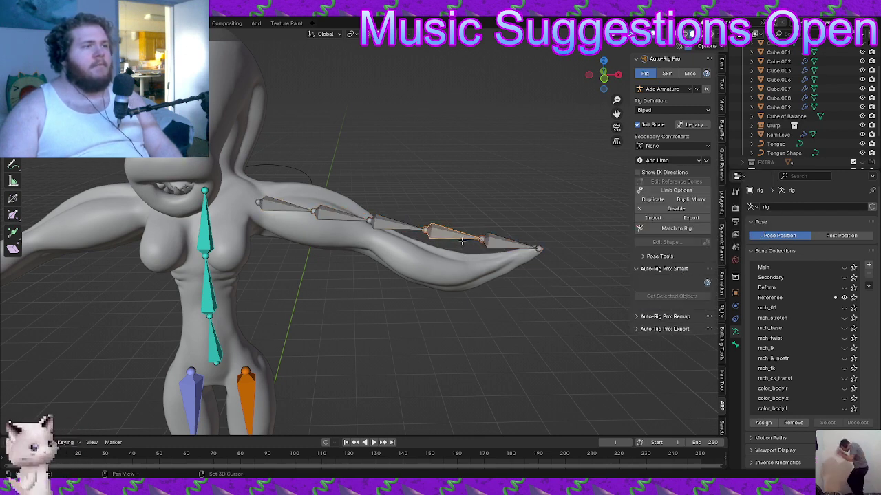
From the top view, shift and rotate the outer bones of the five-bone arm chain to follow the arm's bend
{"action": "mouse_move", "coordinate": [462, 241]}
{"action": "middle_mouse_down"}
{"action": "mouse_move", "coordinate": [436, 199]}
{"action": "mouse_move", "coordinate": [474, 240]}
{"action": "middle_mouse_up"}
{"action": "middle_click_drag", "start_coordinate": [495, 200], "coordinate": [423, 205], "text": "shift"}
{"action": "left_click", "coordinate": [437, 199]}
{"action": "key", "text": "g"}
{"action": "left_click", "coordinate": [431, 229], "text": "shift"}
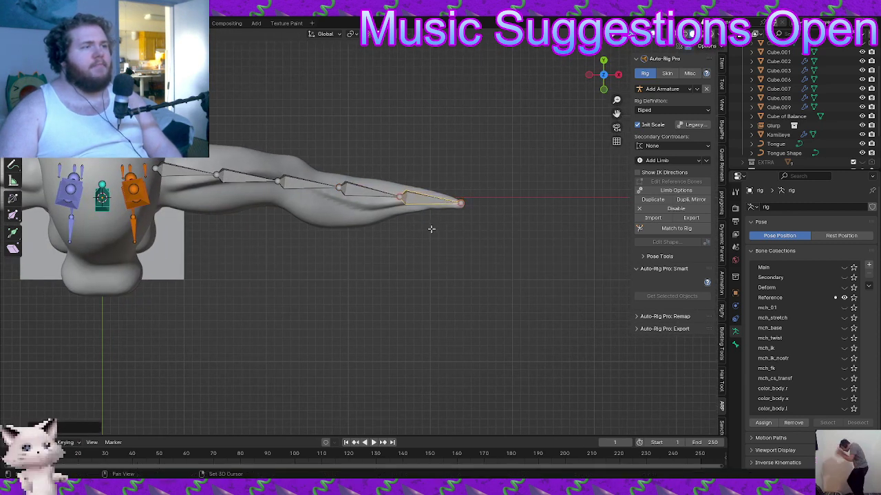
{"action": "left_click", "coordinate": [323, 189]}
{"action": "key", "text": "g"}
{"action": "left_click", "coordinate": [300, 225]}
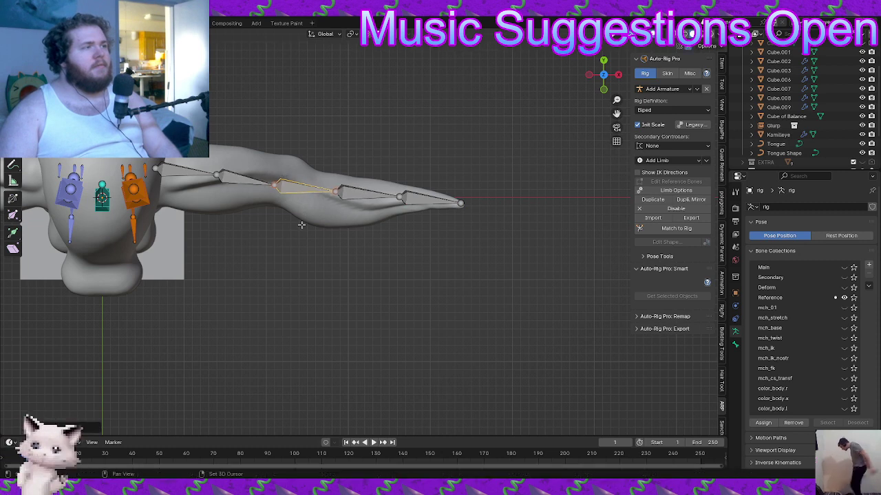
{"action": "key", "text": "r"}
{"action": "left_click", "coordinate": [401, 210]}
{"action": "left_click", "coordinate": [385, 204]}
{"action": "key", "text": "g"}
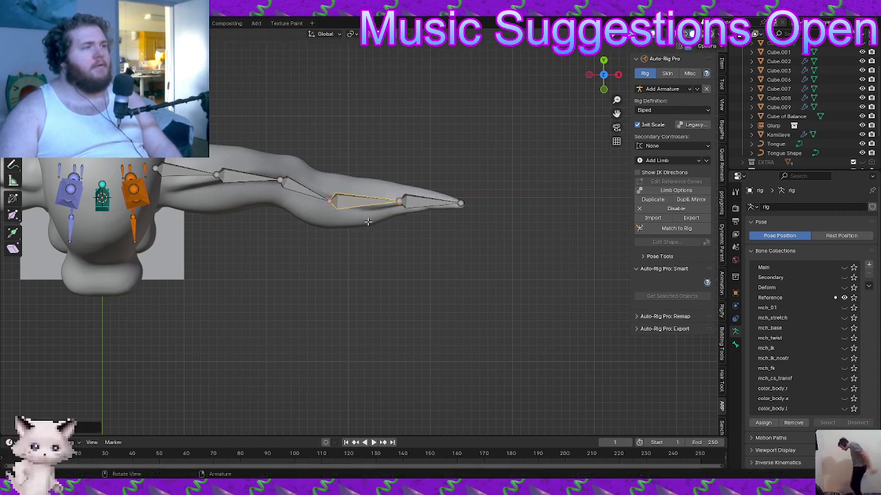
Slide the two outer inner-chain joints of the five-bone arm chain toward the arm's tip, keeping them inside the mesh
{"action": "left_click", "coordinate": [328, 206]}
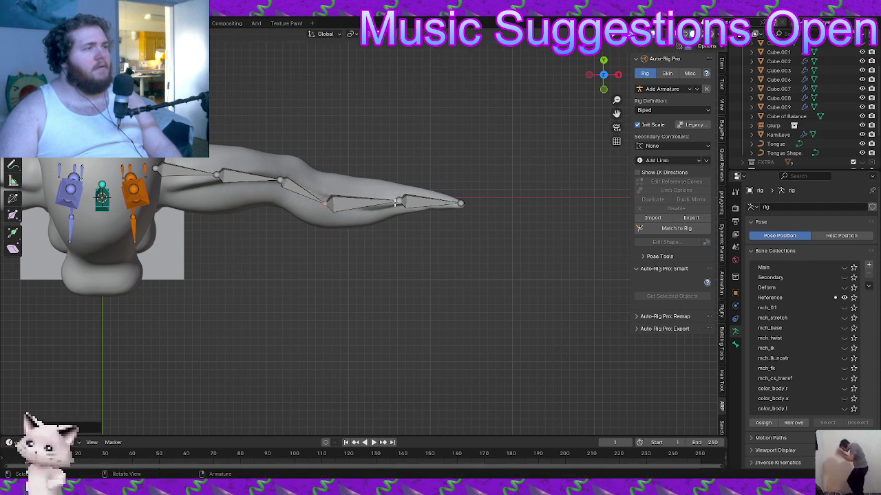
{"action": "key", "text": "g"}
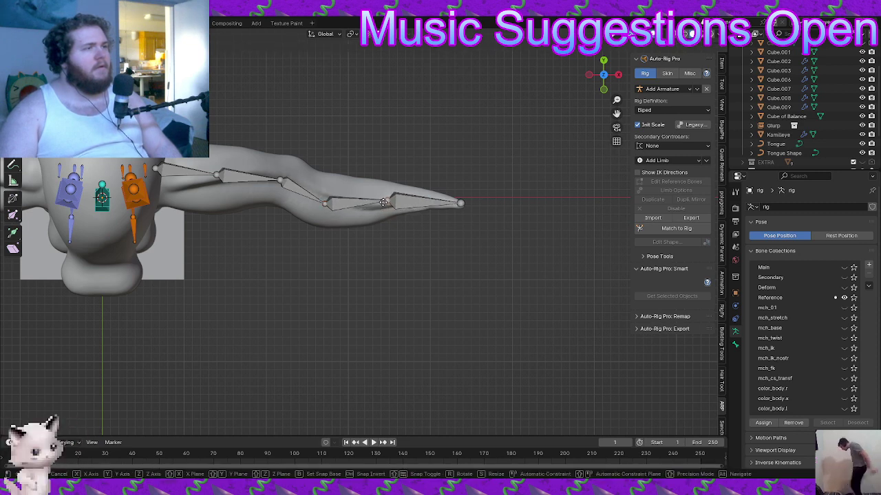
{"action": "left_click", "coordinate": [386, 204]}
{"action": "key", "text": "g"}
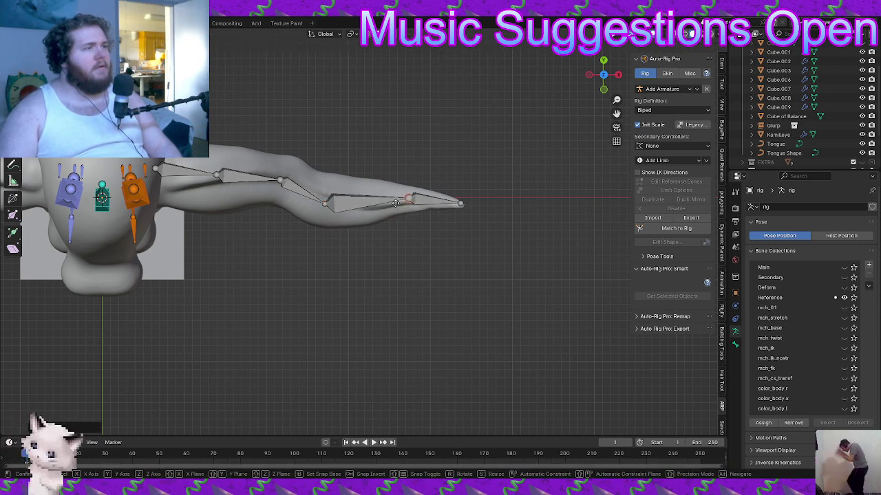
{"action": "left_click", "coordinate": [355, 204]}
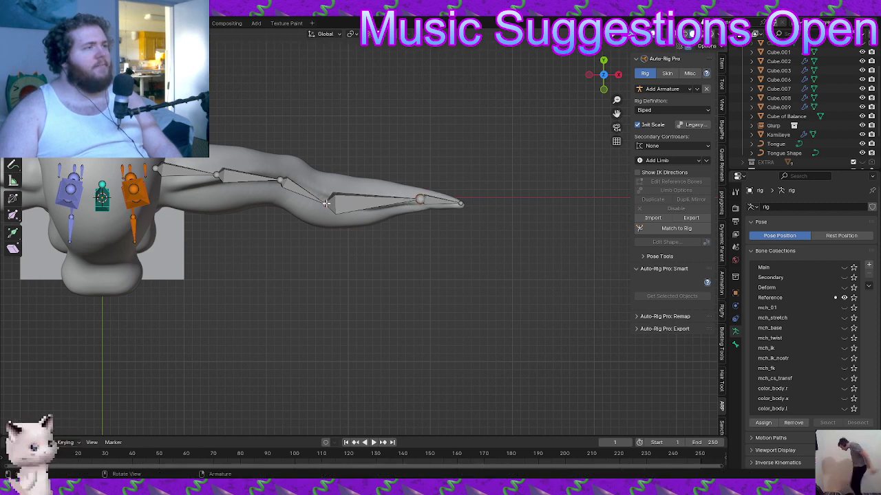
{"action": "key", "text": "g"}
{"action": "left_click", "coordinate": [369, 205]}
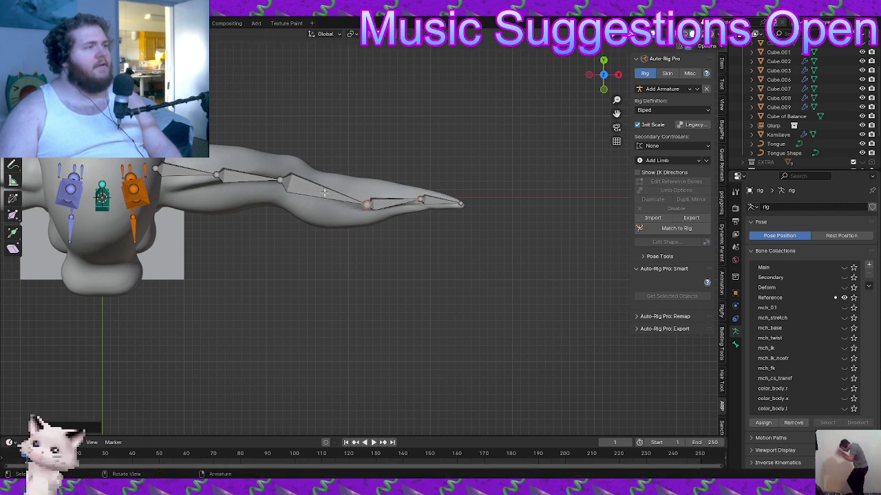
Move the five-bone arm chain's joint before the forearm bend outward and down into the middle of the arm
{"action": "left_click", "coordinate": [279, 180]}
{"action": "key", "text": "g"}
{"action": "left_click", "coordinate": [263, 189]}
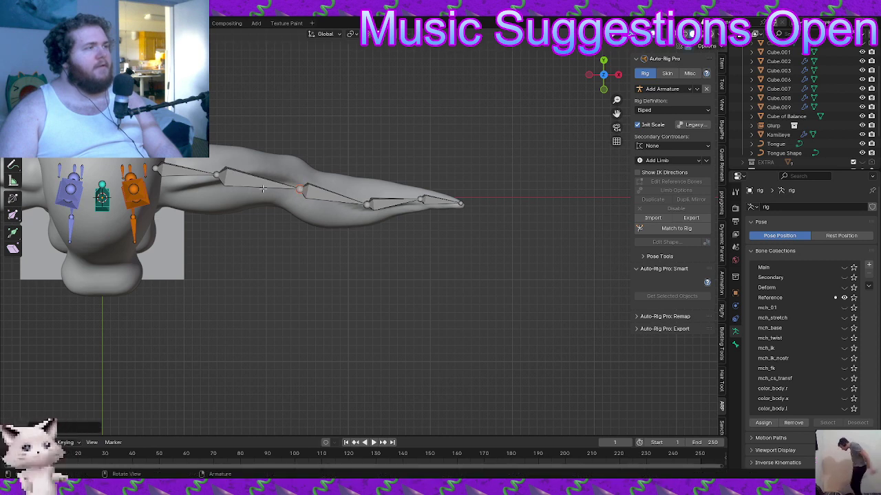
{"action": "left_click", "coordinate": [217, 174]}
{"action": "key", "text": "g"}
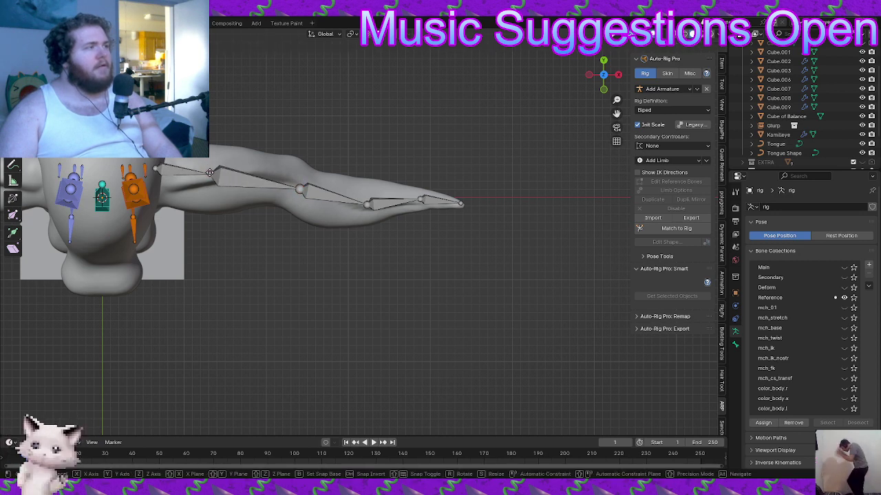
{"action": "right_click", "coordinate": [210, 173]}
Set the left arm chain's bendy bones count to 6 in its limb options
{"action": "middle_click_drag", "start_coordinate": [249, 178], "coordinate": [418, 244]}
{"action": "left_click", "coordinate": [450, 240]}
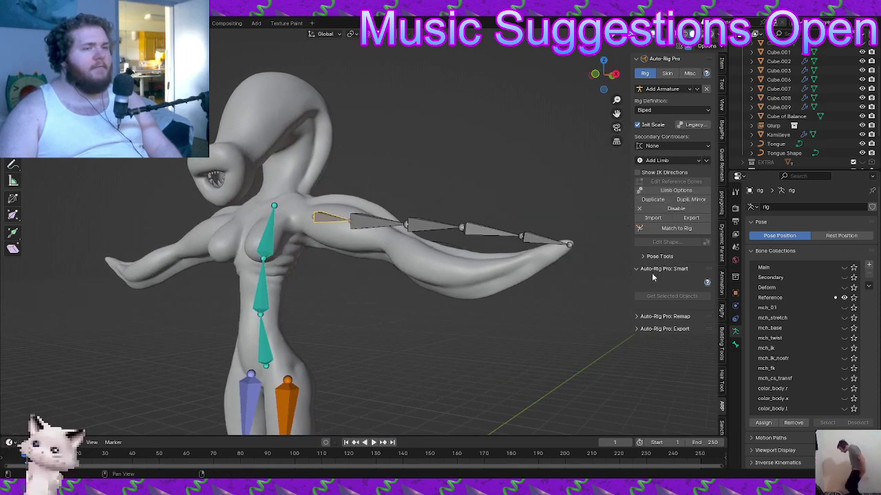
{"action": "left_click", "coordinate": [674, 192]}
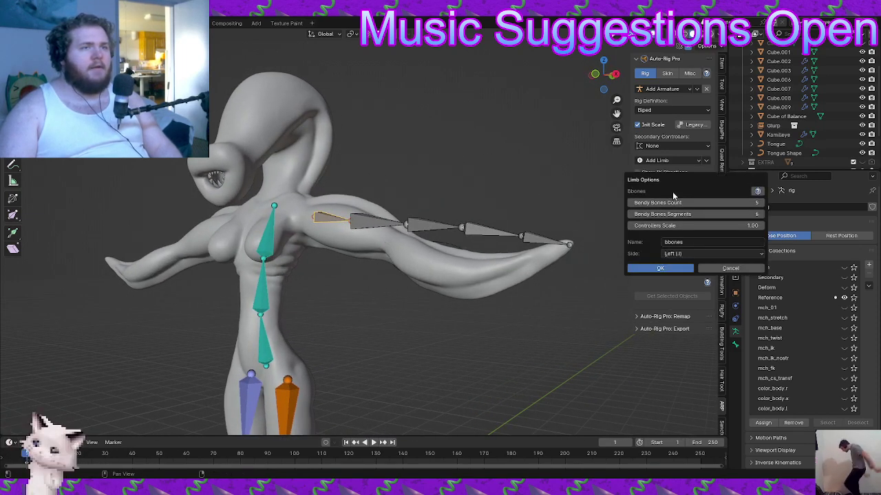
{"action": "left_click", "coordinate": [761, 215]}
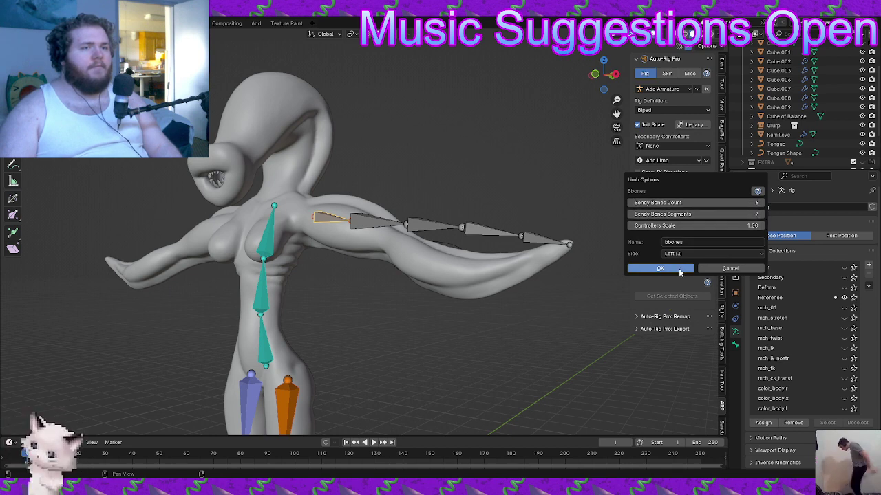
{"action": "left_click", "coordinate": [631, 215]}
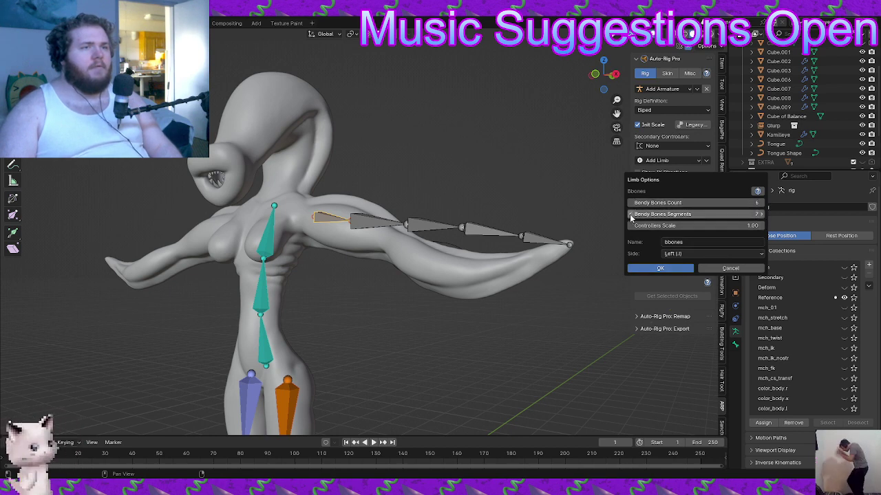
{"action": "left_click", "coordinate": [675, 269]}
Move the root joint of the six-bone arm chain along Y and X, bringing it in toward the upper spine
{"action": "middle_click_drag", "start_coordinate": [394, 207], "coordinate": [357, 226]}
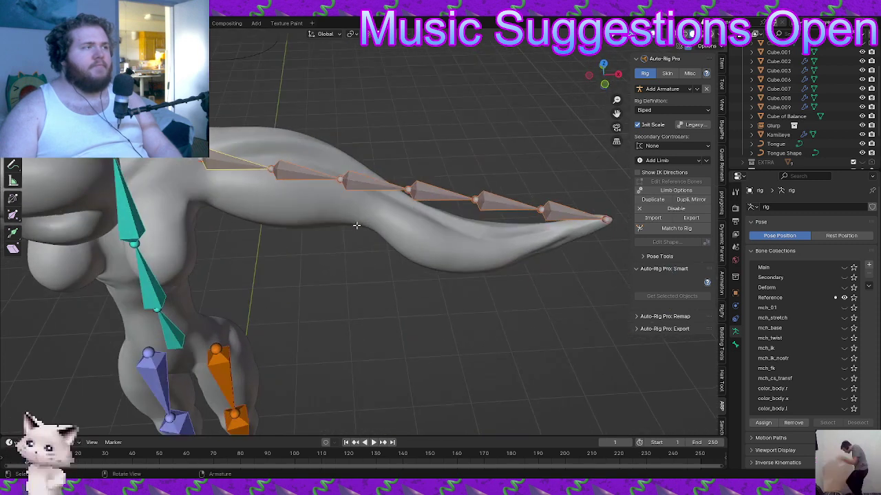
{"action": "left_click", "coordinate": [200, 160]}
{"action": "middle_click_drag", "start_coordinate": [249, 234], "coordinate": [309, 176]}
{"action": "key", "text": "g"}
{"action": "key", "text": "x"}
{"action": "key", "text": "y"}
{"action": "left_click", "coordinate": [301, 206]}
{"action": "key", "text": "g"}
{"action": "key", "text": "x"}
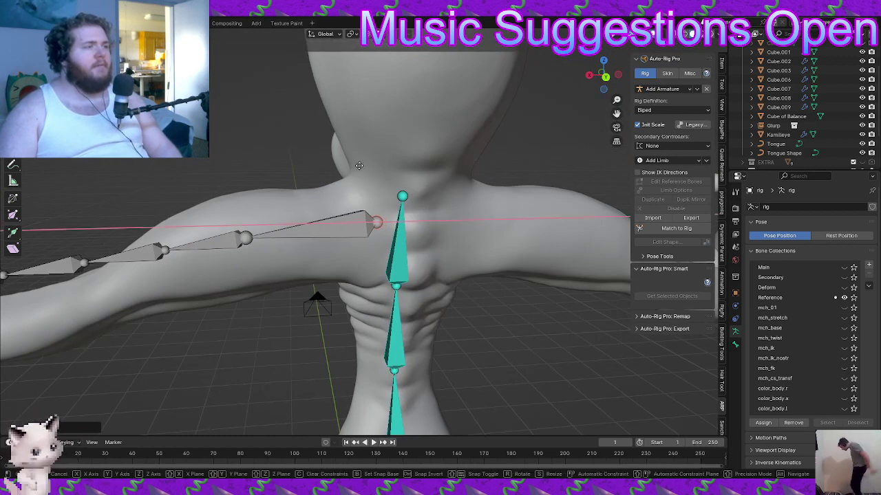
{"action": "left_click", "coordinate": [351, 167]}
Move the second joint of the arm chain inward along X to the shoulder and raise it along Z
{"action": "left_click", "coordinate": [254, 235]}
{"action": "key", "text": "g"}
{"action": "key", "text": "x"}
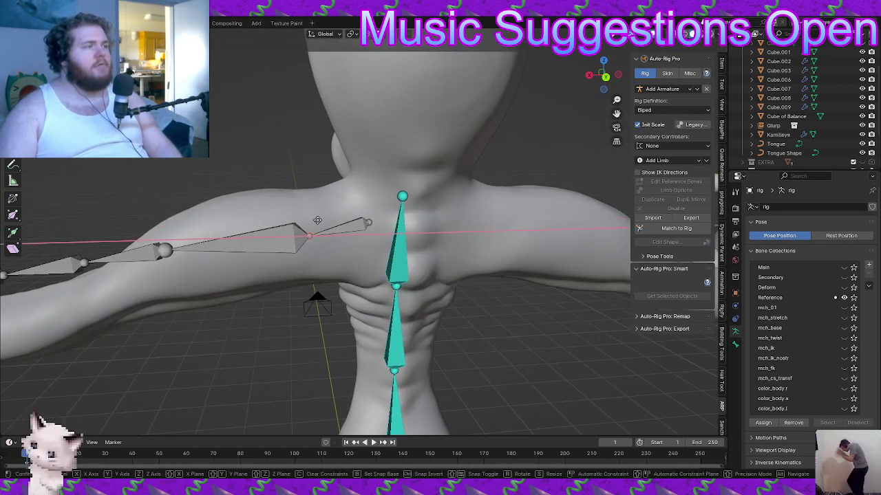
{"action": "left_click", "coordinate": [331, 213]}
{"action": "middle_click_drag", "start_coordinate": [331, 214], "coordinate": [521, 199]}
{"action": "scroll", "coordinate": [476, 218], "scroll_direction": "up", "scroll_amount": 2}
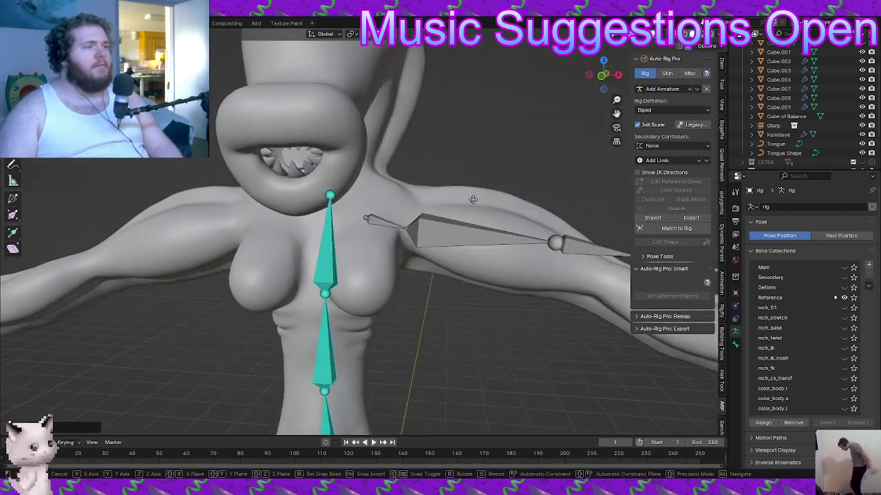
{"action": "key", "text": "g"}
{"action": "key", "text": "z"}
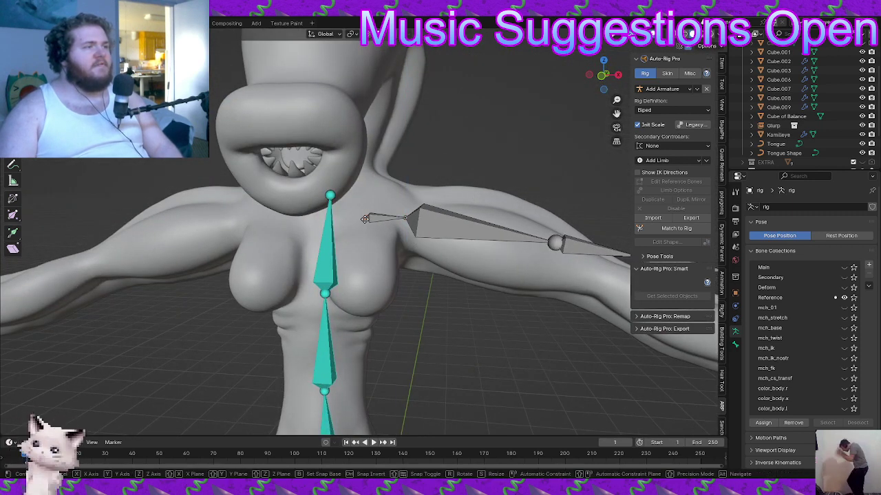
{"action": "left_click", "coordinate": [345, 298]}
Adjust the arm chain's shoulder joint along Y and X so it sits inside the shoulder
{"action": "middle_click_drag", "start_coordinate": [345, 299], "coordinate": [231, 324]}
{"action": "key", "text": "g"}
{"action": "key", "text": "y"}
{"action": "left_click", "coordinate": [249, 120]}
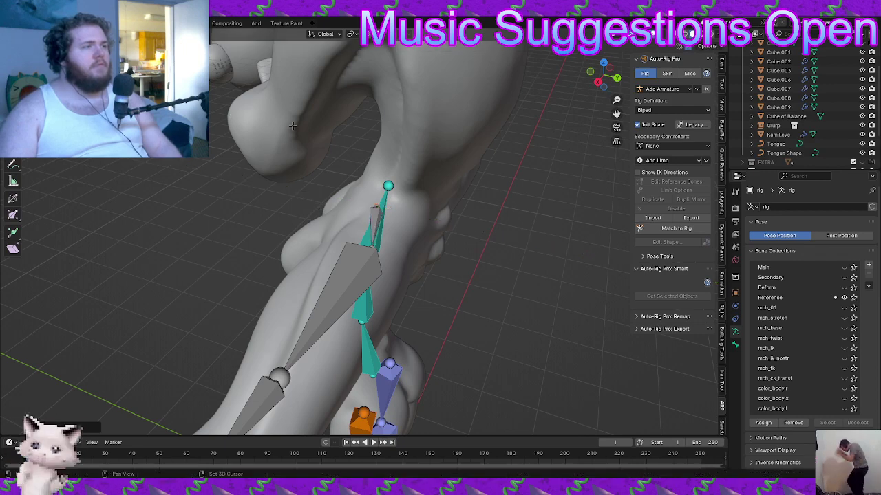
{"action": "middle_click_drag", "start_coordinate": [249, 120], "coordinate": [398, 199]}
{"action": "key", "text": "g"}
{"action": "key", "text": "x"}
{"action": "left_click", "coordinate": [404, 132]}
From the top view, move the arm chain's middle joints toward the body to space the bones along the arm
{"action": "middle_click_drag", "start_coordinate": [404, 132], "coordinate": [318, 246]}
{"action": "middle_click_drag", "start_coordinate": [349, 177], "coordinate": [375, 236], "text": "alt"}
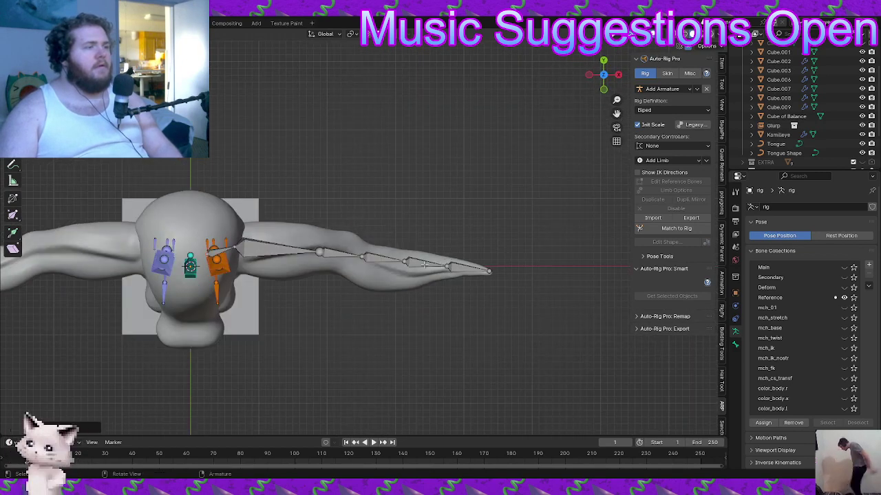
{"action": "key", "text": "g"}
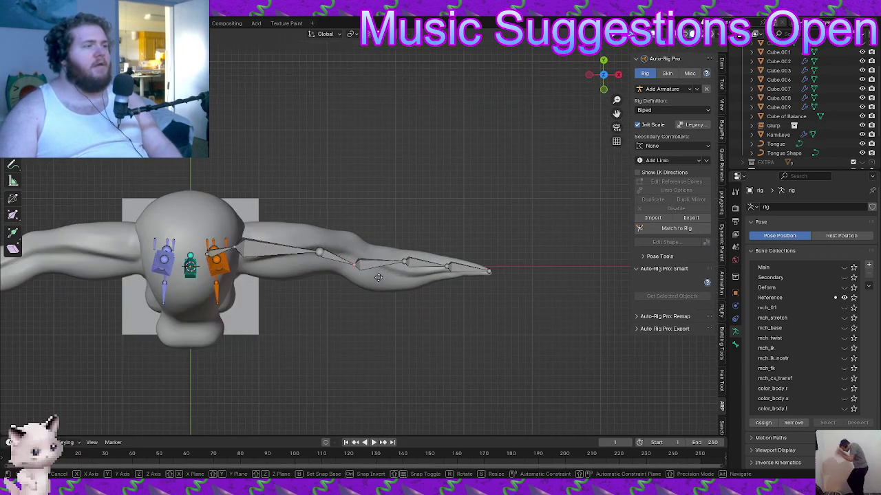
{"action": "left_click", "coordinate": [371, 271]}
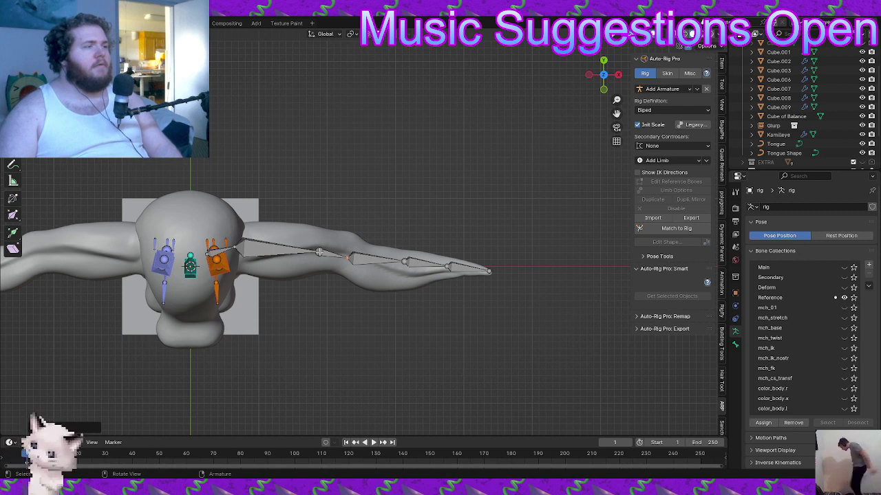
{"action": "key", "text": "g"}
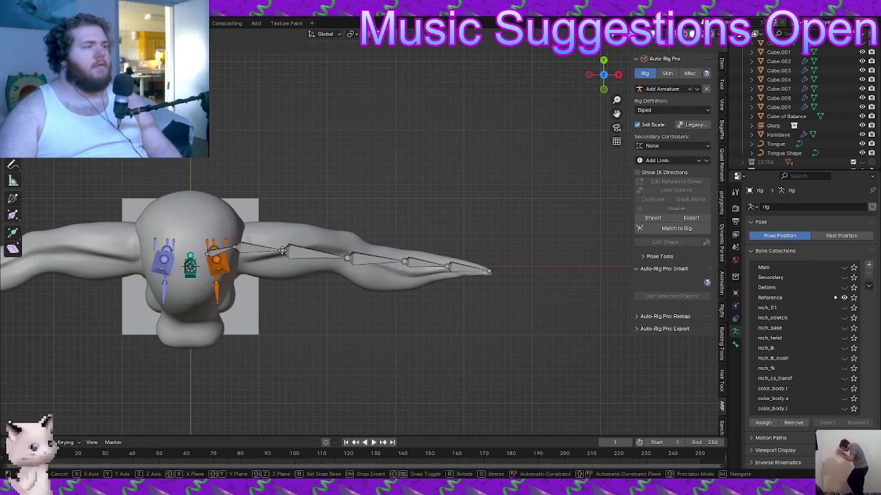
{"action": "left_click", "coordinate": [282, 250]}
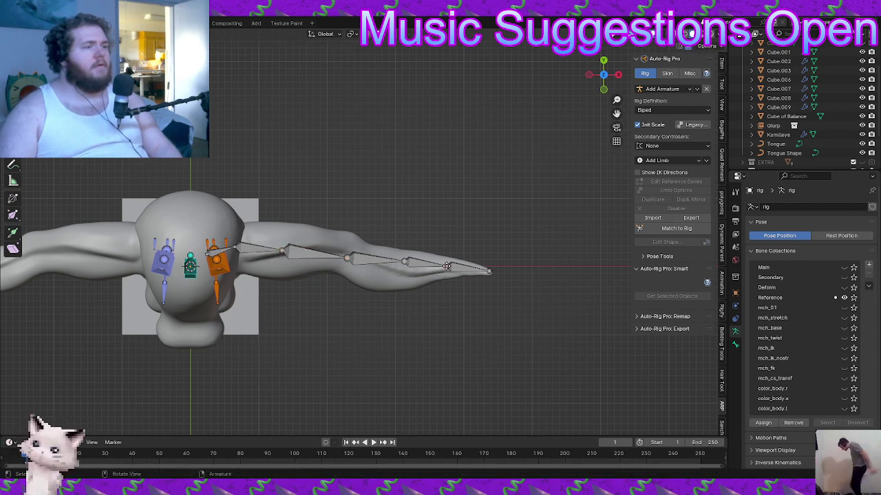
{"action": "key", "text": "g"}
{"action": "left_click", "coordinate": [460, 293]}
{"action": "key", "text": "g"}
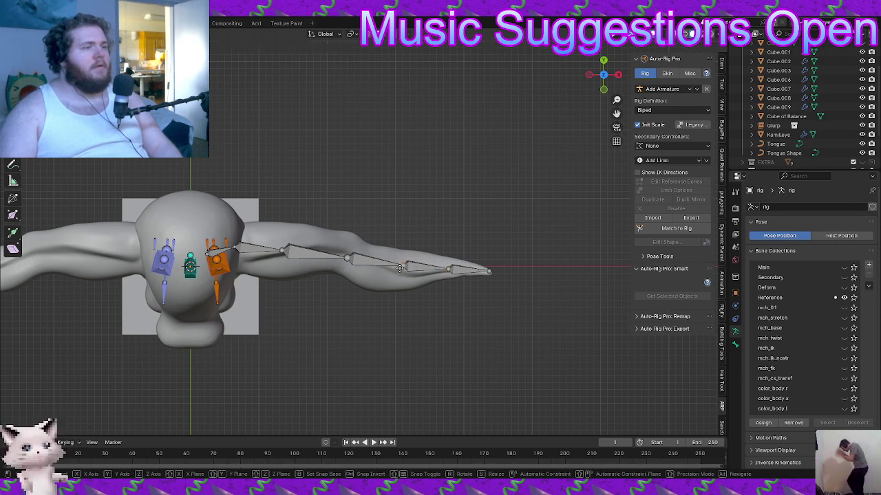
{"action": "left_click", "coordinate": [392, 271]}
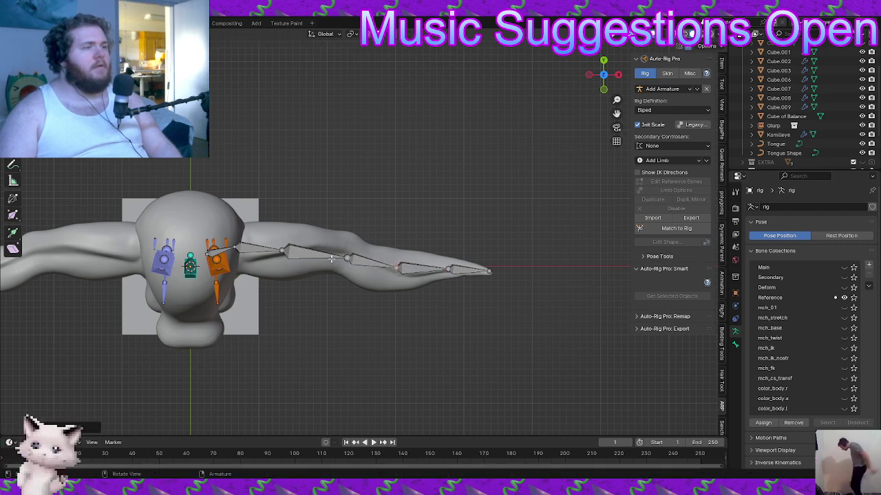
From the front view, lower the two joints nearest the arm's tip along Z into the center of the mesh
{"action": "key", "text": "KP_1"}
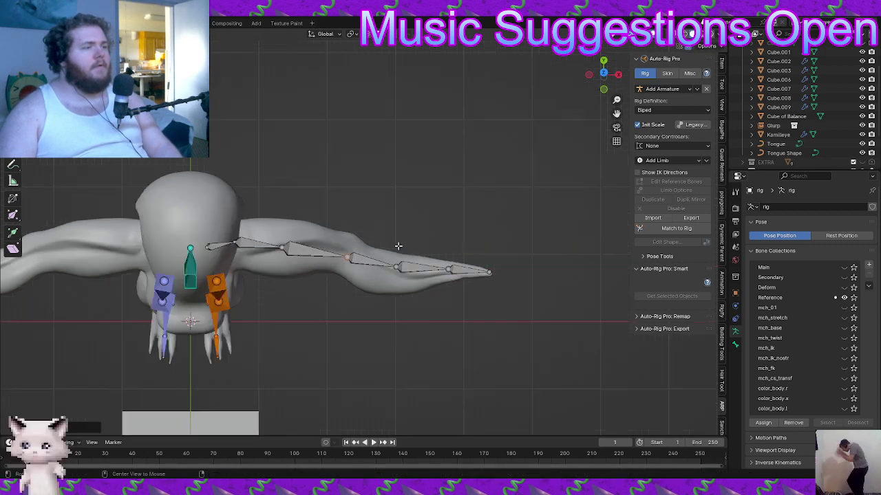
{"action": "left_click", "coordinate": [450, 235]}
{"action": "key", "text": "g"}
{"action": "key", "text": "z"}
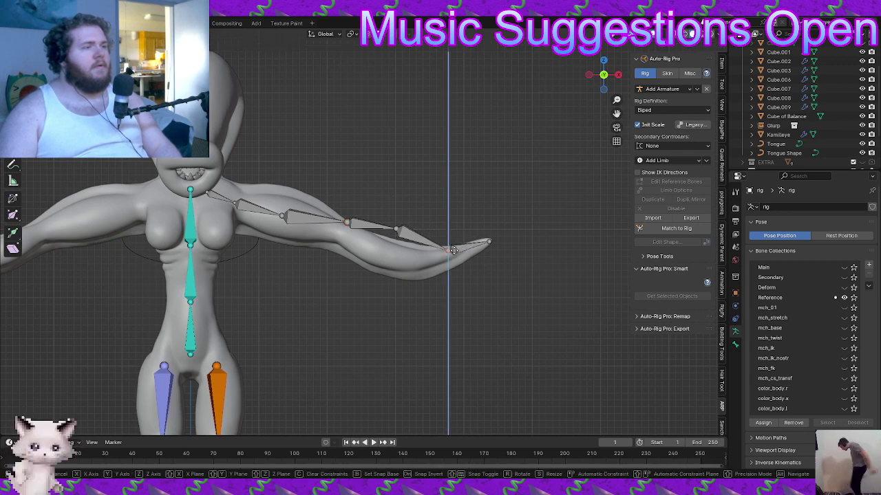
{"action": "left_click", "coordinate": [439, 253]}
{"action": "left_click", "coordinate": [397, 230]}
{"action": "key", "text": "g"}
{"action": "key", "text": "z"}
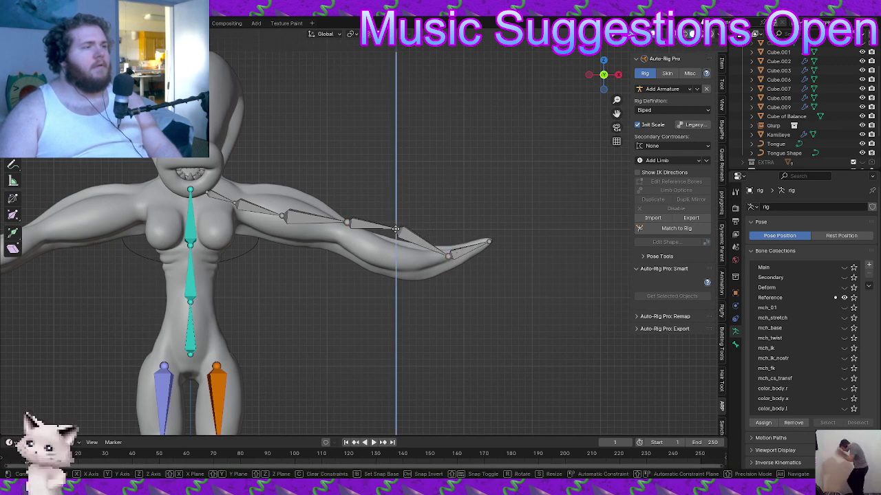
{"action": "left_click", "coordinate": [396, 79]}
Lower the arm chain's middle joint along Z to follow the arm's downward curve
{"action": "left_click", "coordinate": [346, 223]}
{"action": "key", "text": "g"}
{"action": "key", "text": "z"}
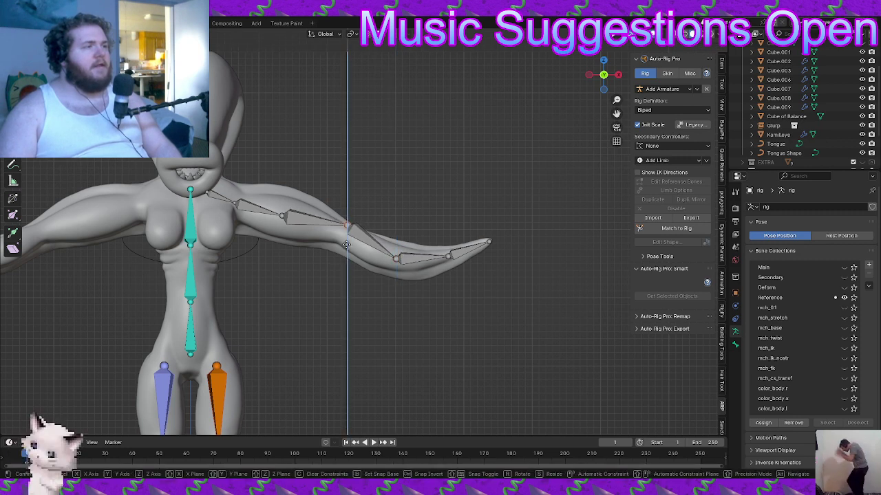
{"action": "left_click", "coordinate": [340, 316]}
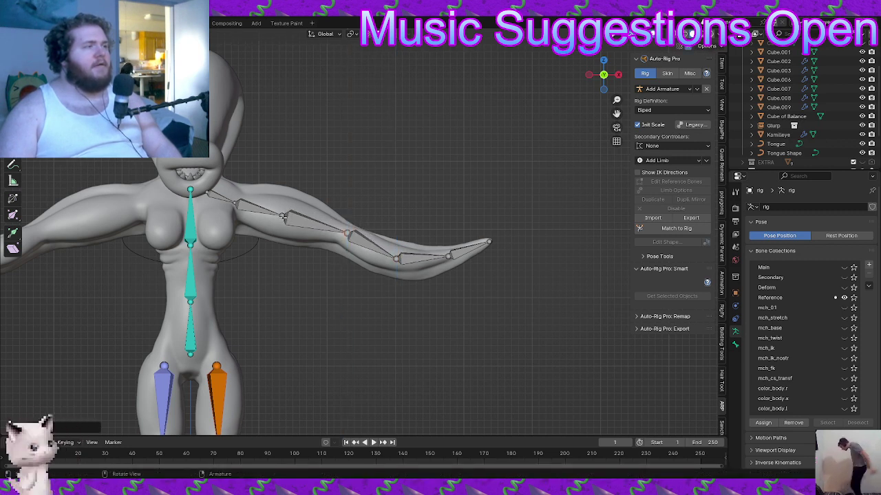
From the front view, move the arm chain's upper-arm joint slightly up and outward into the center of the mesh
{"action": "left_click", "coordinate": [283, 217]}
{"action": "key", "text": "g"}
{"action": "key", "text": "z"}
{"action": "key", "text": "z"}
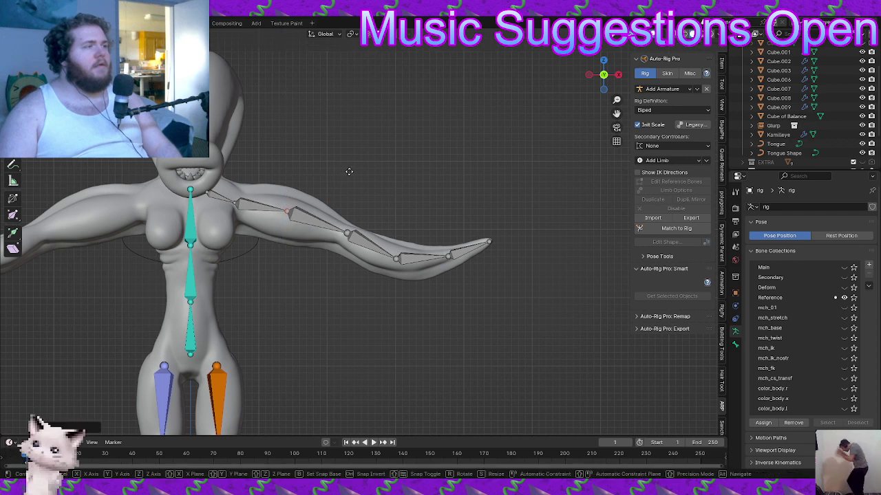
{"action": "left_click", "coordinate": [368, 194]}
Adjust the arm chain's middle joint along Z so it sits inside the arm mesh
{"action": "key", "text": "KP_7"}
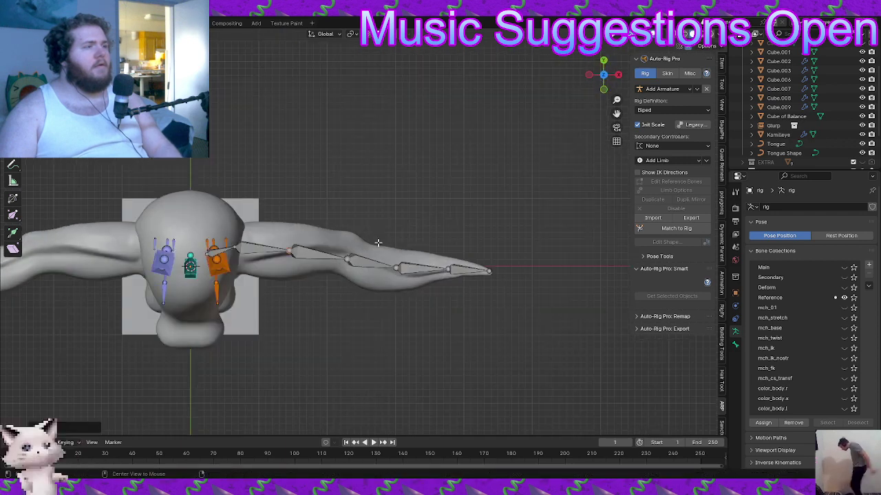
{"action": "middle_click_drag", "start_coordinate": [377, 245], "coordinate": [416, 142]}
{"action": "left_click", "coordinate": [361, 234]}
{"action": "key", "text": "g"}
{"action": "key", "text": "z"}
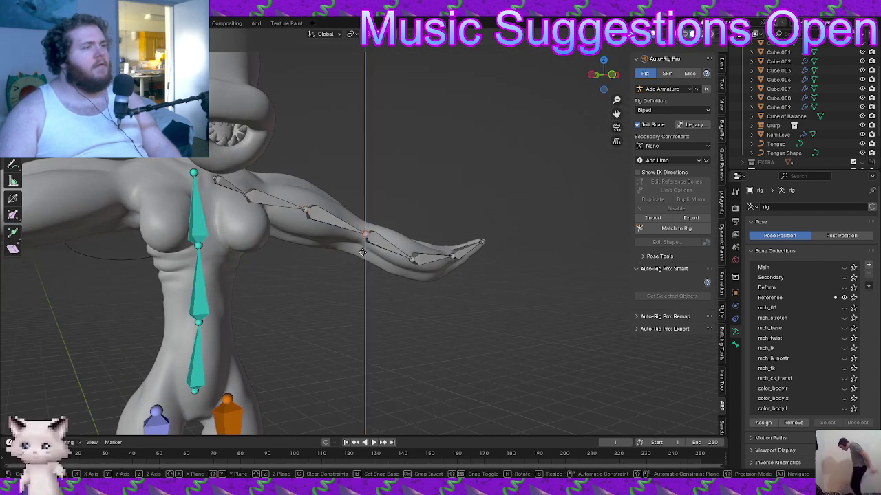
{"action": "left_click", "coordinate": [362, 252]}
Shift the joint just beyond the arm chain's middle along Y to center it in the arm's thickness
{"action": "middle_click_drag", "start_coordinate": [420, 227], "coordinate": [349, 273]}
{"action": "left_click", "coordinate": [334, 268]}
{"action": "key", "text": "g"}
{"action": "key", "text": "y"}
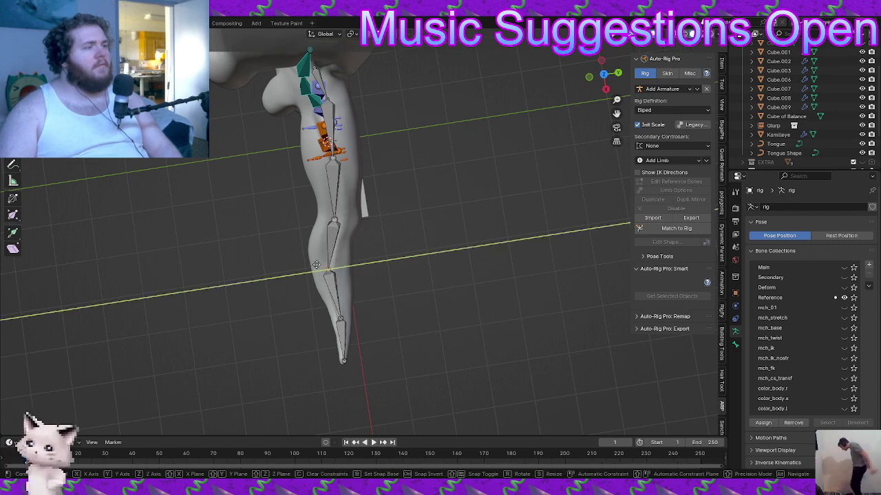
{"action": "left_click", "coordinate": [346, 238], "text": "shift"}
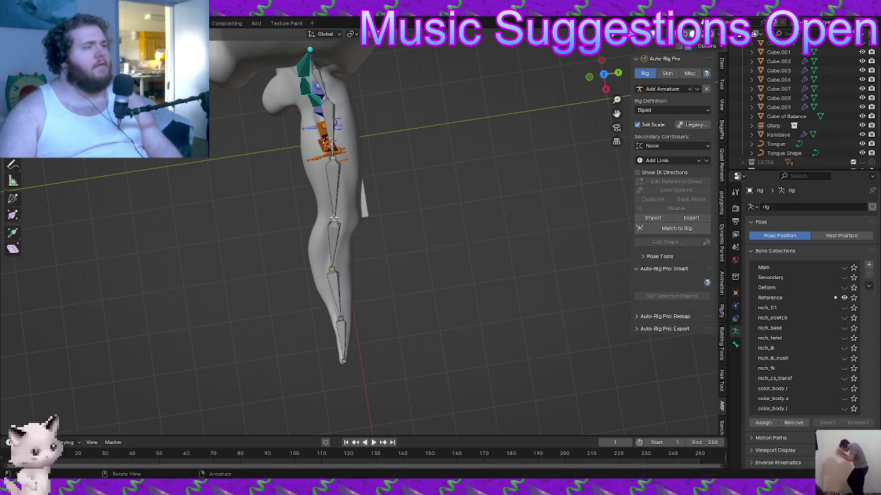
Move the arm chain's first bone along Y to align it inside the shoulder
{"action": "middle_click_drag", "start_coordinate": [333, 218], "coordinate": [315, 212]}
{"action": "left_click", "coordinate": [297, 193]}
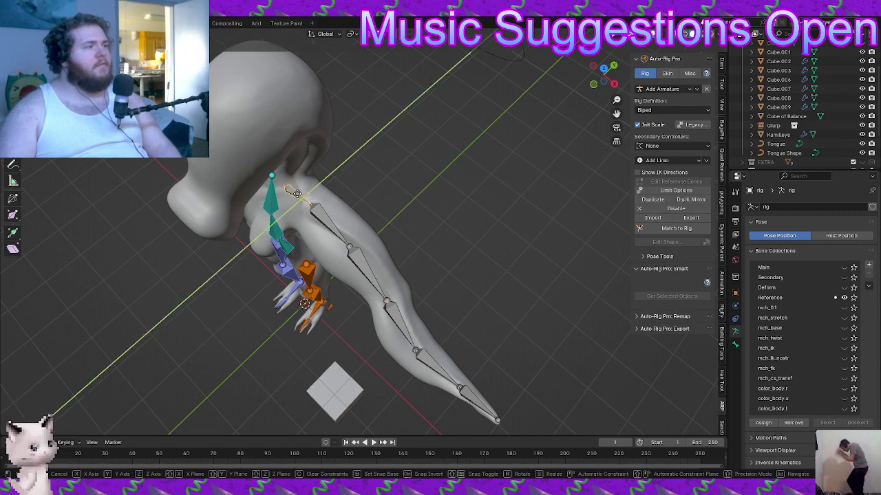
{"action": "mouse_move", "coordinate": [389, 206]}
{"action": "middle_mouse_down"}
{"action": "mouse_move", "coordinate": [399, 210]}
{"action": "mouse_move", "coordinate": [378, 217]}
{"action": "middle_mouse_up"}
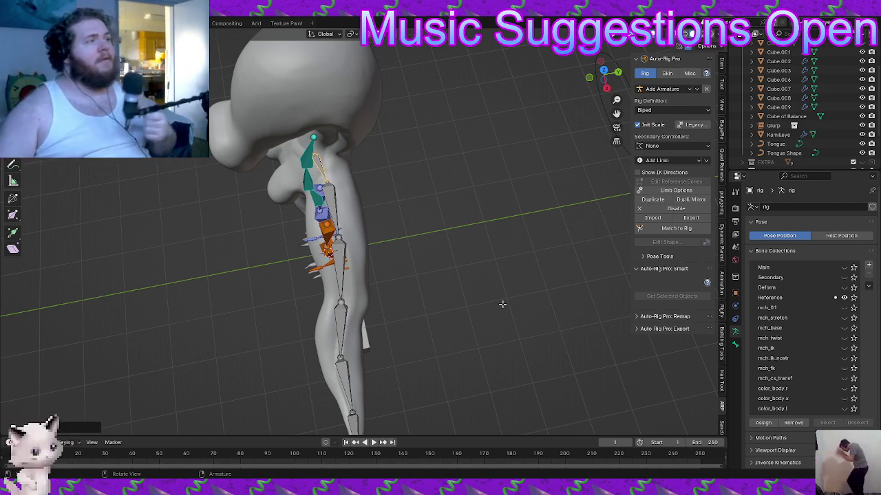
Parent the arm chain's first bone to the uppermost spine bone with Keep Offset
{"action": "middle_click_drag", "start_coordinate": [281, 178], "coordinate": [424, 176]}
{"action": "scroll", "coordinate": [371, 183], "scroll_direction": "up", "scroll_amount": 3}
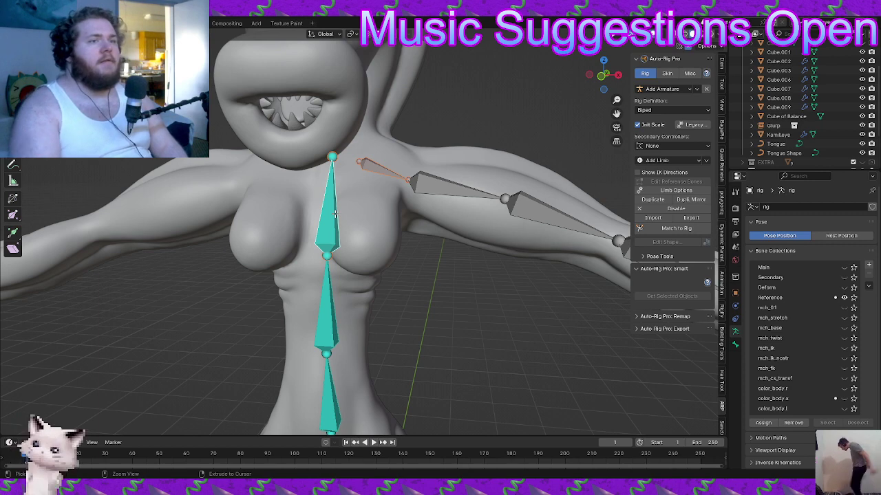
{"action": "key", "text": "ctrl+p"}
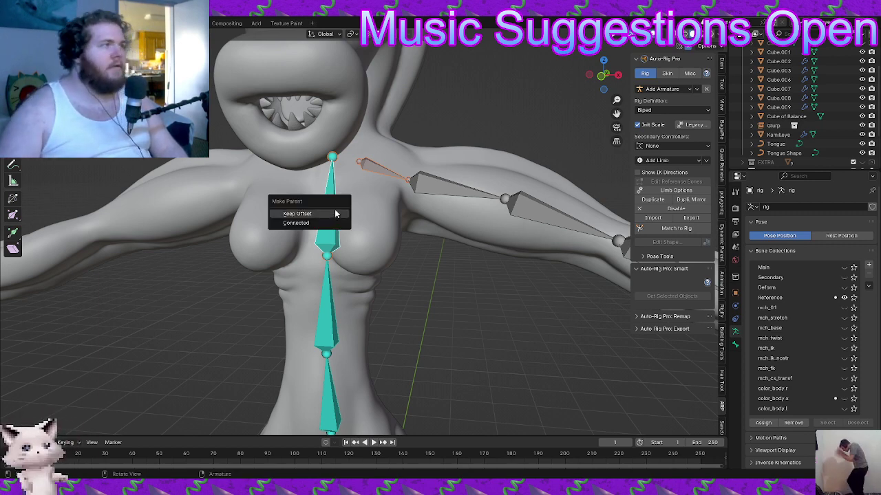
{"action": "left_click", "coordinate": [335, 214]}
{"action": "scroll", "coordinate": [402, 218], "scroll_direction": "down", "scroll_amount": 3}
{"action": "middle_click_drag", "start_coordinate": [400, 228], "coordinate": [454, 208]}
{"action": "scroll", "coordinate": [393, 208], "scroll_direction": "down", "scroll_amount": 2}
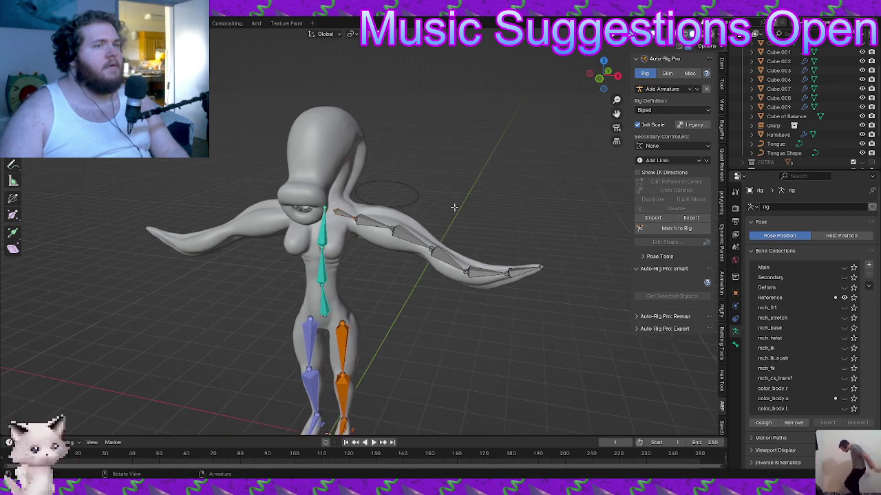
Select the left arm chain's bones and create a mirrored copy of the limb for the right arm
{"action": "left_click", "coordinate": [350, 218], "text": "shift"}
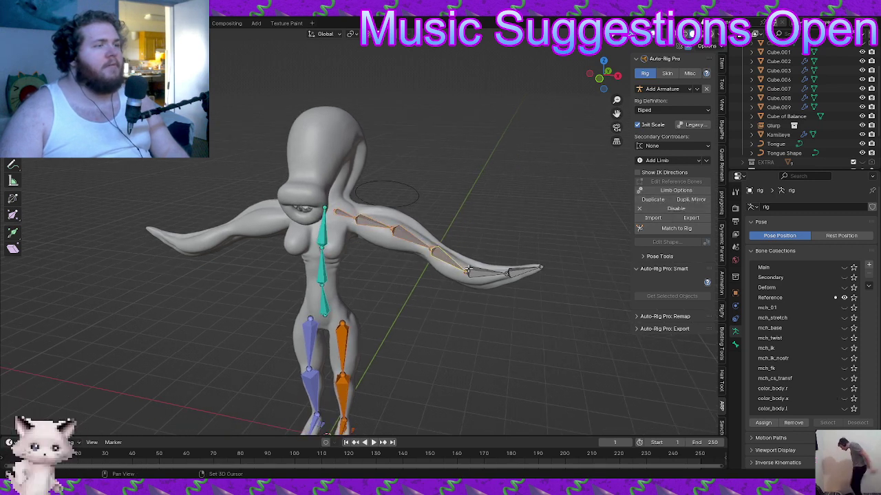
{"action": "left_click", "coordinate": [692, 199]}
{"action": "middle_click_drag", "start_coordinate": [366, 201], "coordinate": [406, 208]}
{"action": "scroll", "coordinate": [426, 199], "scroll_direction": "up", "scroll_amount": 4}
{"action": "left_click", "coordinate": [404, 195]}
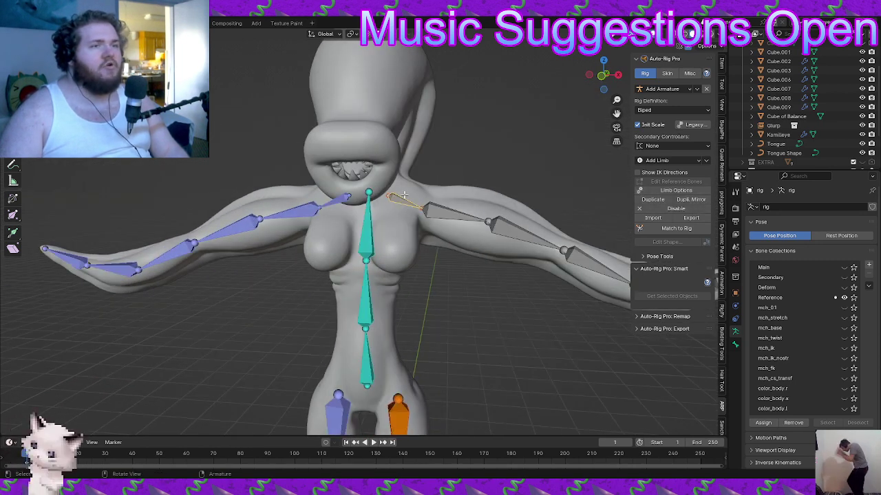
{"action": "left_click", "coordinate": [471, 185]}
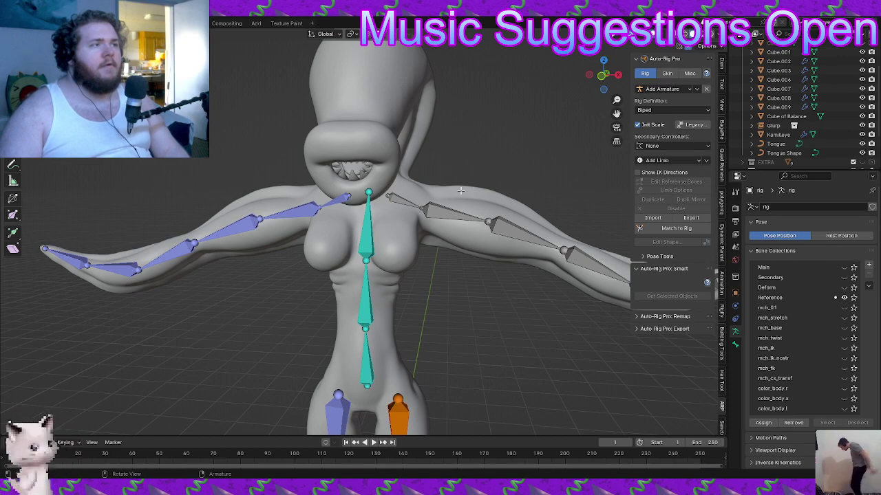
{"action": "scroll", "coordinate": [397, 198], "scroll_direction": "down", "scroll_amount": 5}
{"action": "middle_click_drag", "start_coordinate": [397, 198], "coordinate": [424, 228]}
Generate the final control rig from the reference bones with Match to Rig
{"action": "left_click", "coordinate": [684, 160]}
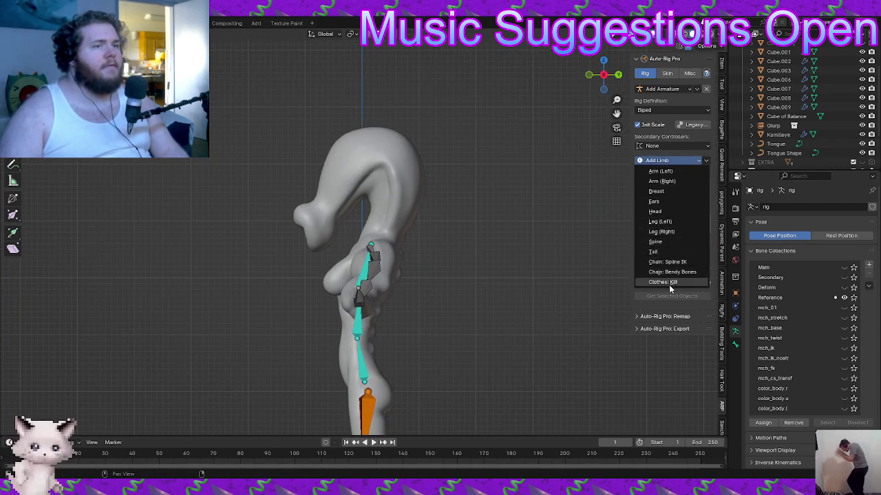
{"action": "middle_click_drag", "start_coordinate": [364, 237], "coordinate": [462, 203]}
{"action": "scroll", "coordinate": [454, 245], "scroll_direction": "down", "scroll_amount": 2}
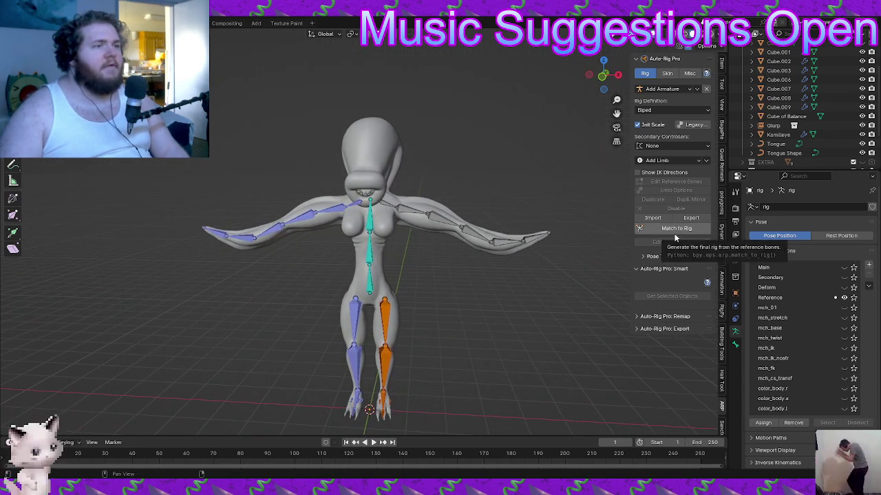
{"action": "left_click", "coordinate": [675, 232]}
{"action": "scroll", "coordinate": [449, 234], "scroll_direction": "up", "scroll_amount": 2}
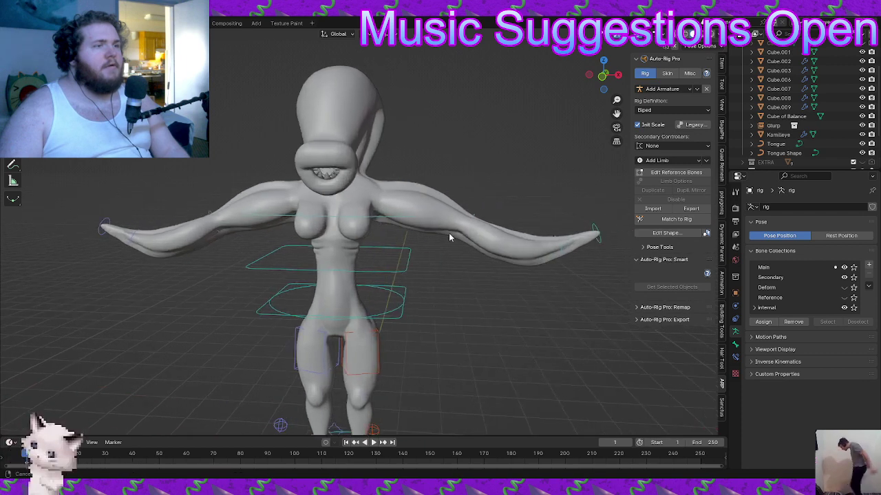
{"action": "key", "text": "z"}
{"action": "mouse_move", "coordinate": [448, 234]}
{"action": "middle_mouse_down"}
{"action": "mouse_move", "coordinate": [413, 227]}
{"action": "mouse_move", "coordinate": [441, 242]}
{"action": "middle_mouse_up"}
{"action": "left_click", "coordinate": [409, 265]}
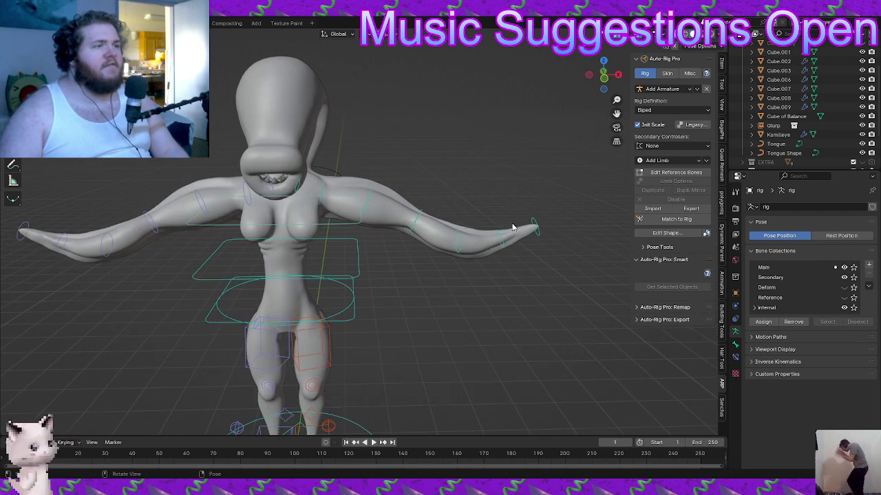
Test the left arm chain by moving its outer controllers up and away from the arm
{"action": "left_click", "coordinate": [537, 225]}
{"action": "key", "text": "g"}
{"action": "right_click", "coordinate": [549, 179]}
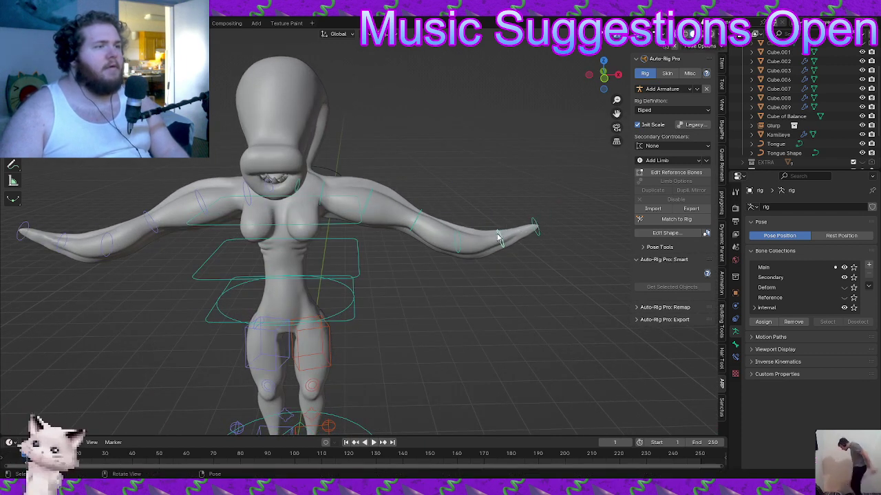
{"action": "key", "text": "g"}
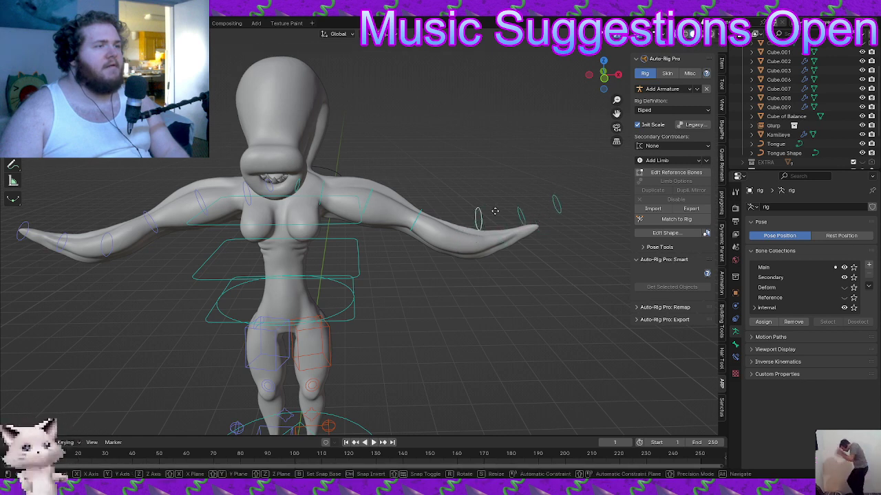
{"action": "left_click", "coordinate": [550, 186]}
{"action": "key", "text": "g"}
{"action": "left_click", "coordinate": [564, 184]}
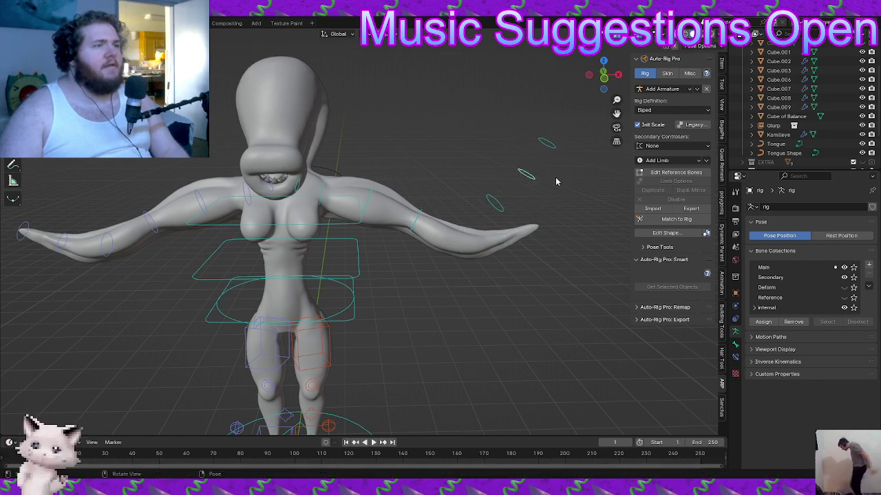
{"action": "key", "text": "g"}
{"action": "left_click", "coordinate": [570, 116]}
Rotate and move the left arm's raised tip controllers, and reset every controller to its rest pose
{"action": "left_click", "coordinate": [529, 104]}
{"action": "key", "text": "r"}
{"action": "left_click", "coordinate": [537, 84]}
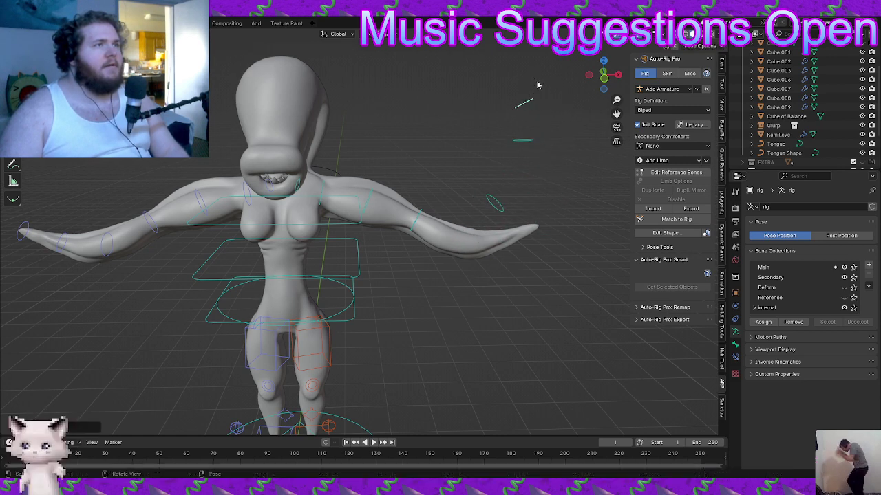
{"action": "key", "text": "g"}
{"action": "left_click", "coordinate": [528, 75]}
{"action": "key", "text": "a"}
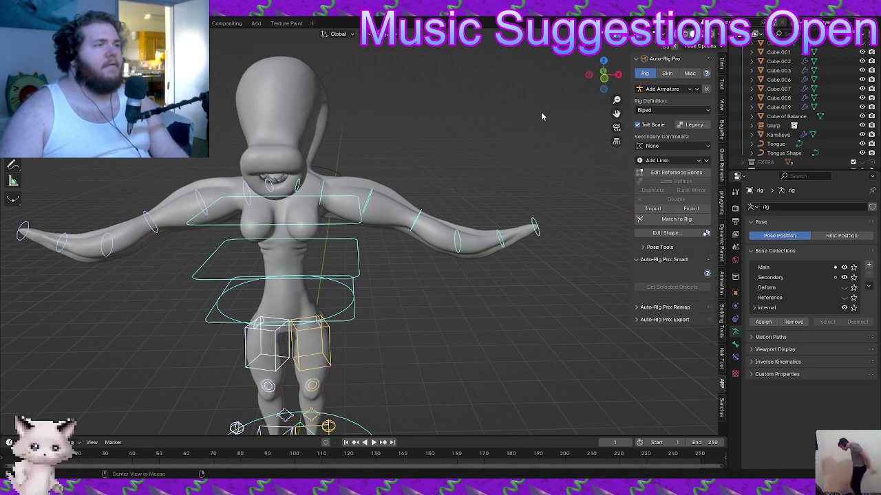
{"action": "key", "text": "alt+a"}
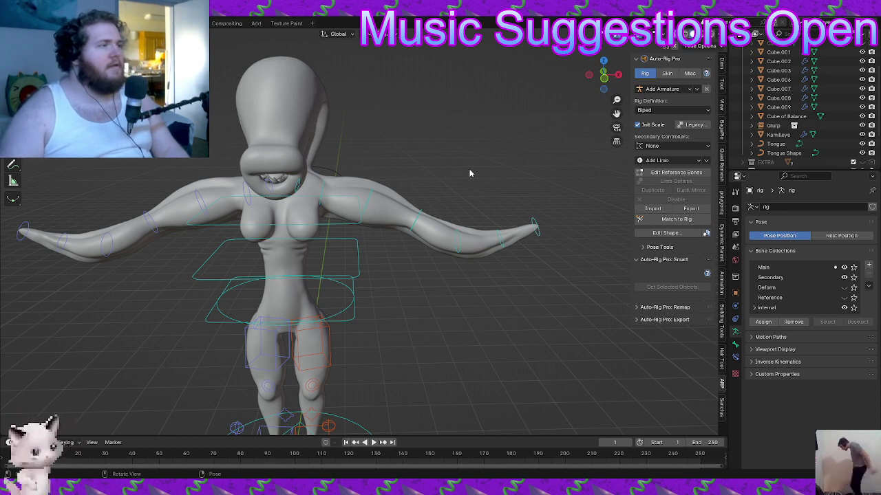
Bind the Kamilleye mesh to the rig in Object Mode, using the Heat Maps engine with Preserve Volume
{"action": "middle_click_drag", "start_coordinate": [387, 165], "coordinate": [344, 159]}
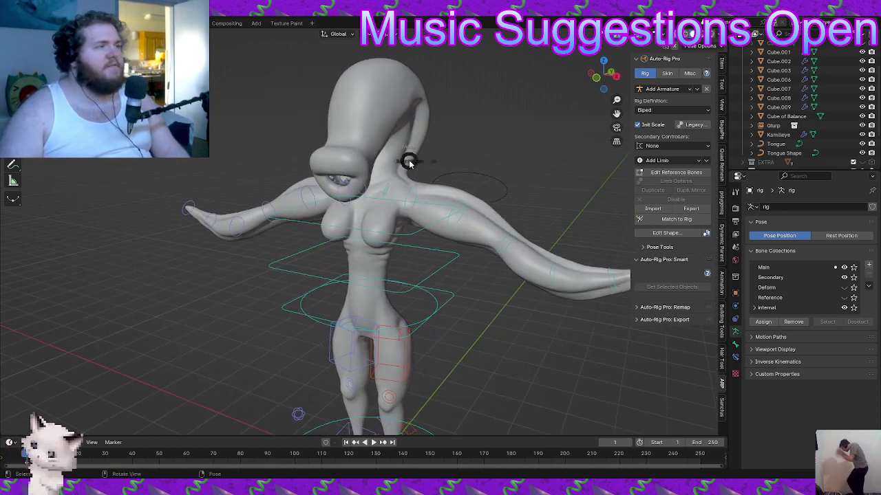
{"action": "key", "text": "ctrl+Tab"}
{"action": "left_click", "coordinate": [398, 168]}
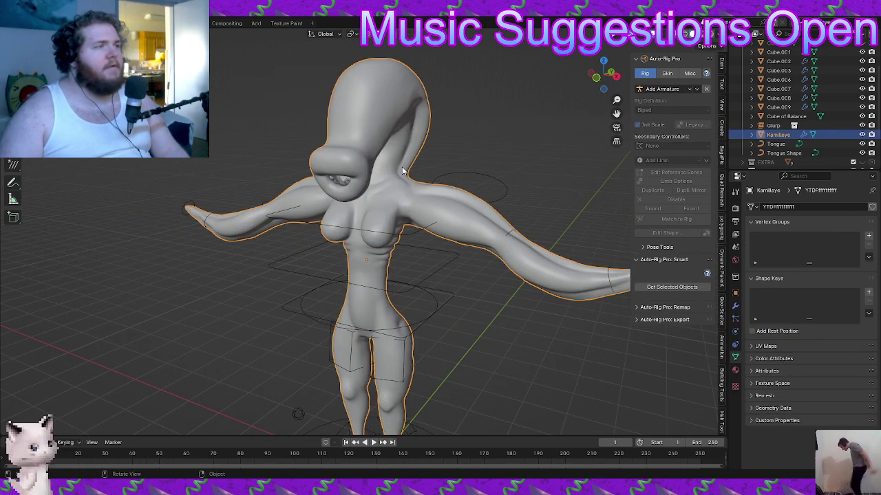
{"action": "left_click", "coordinate": [512, 236], "text": "shift"}
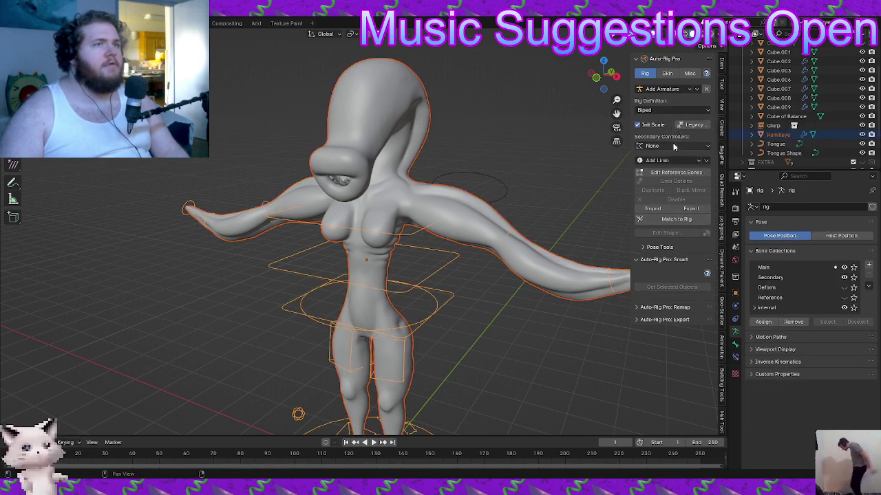
{"action": "left_click", "coordinate": [666, 73]}
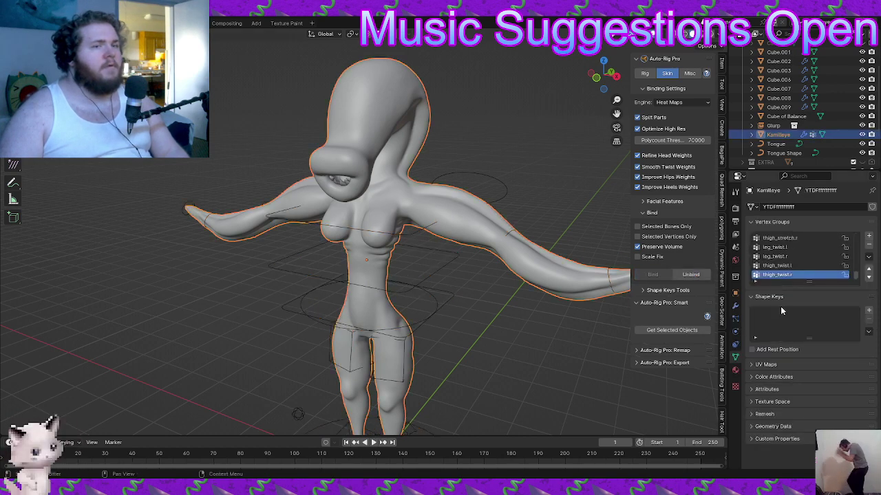
Turn off the mesh's Multires modifier in the viewport and put the rig in Pose Mode
{"action": "left_click", "coordinate": [734, 307]}
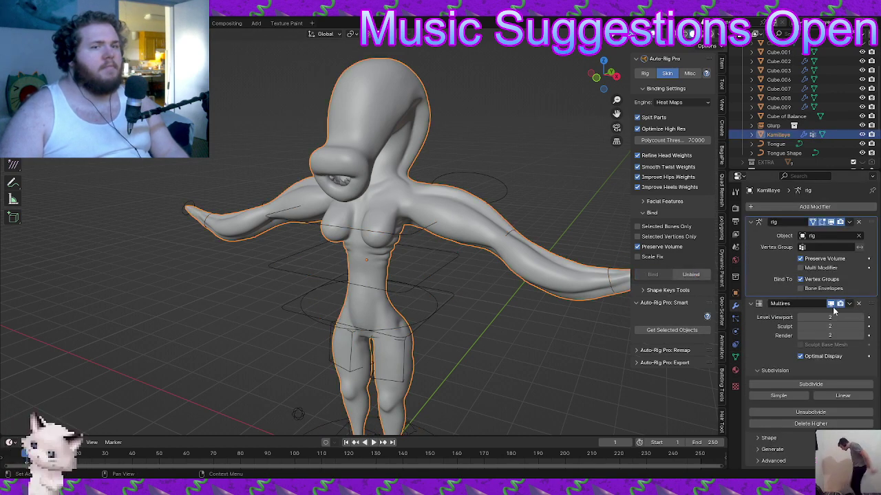
{"action": "left_click", "coordinate": [831, 305]}
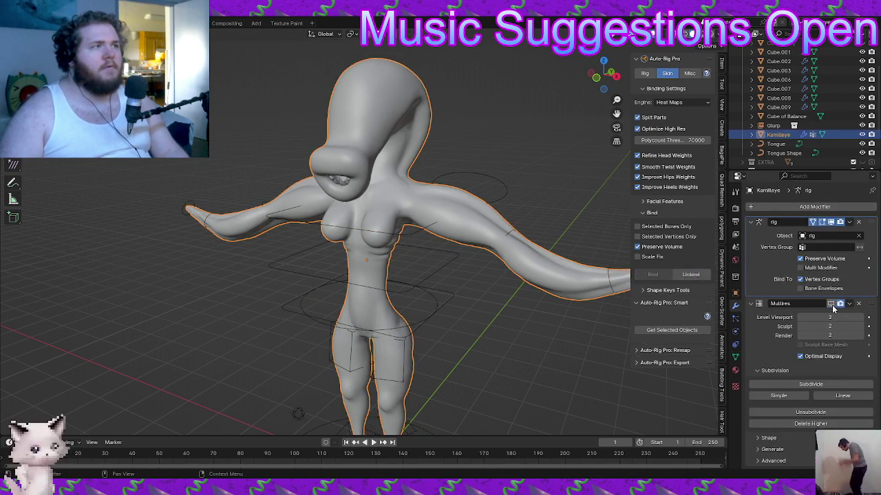
{"action": "left_click", "coordinate": [512, 235]}
{"action": "key", "text": "Tab"}
{"action": "left_click", "coordinate": [512, 261]}
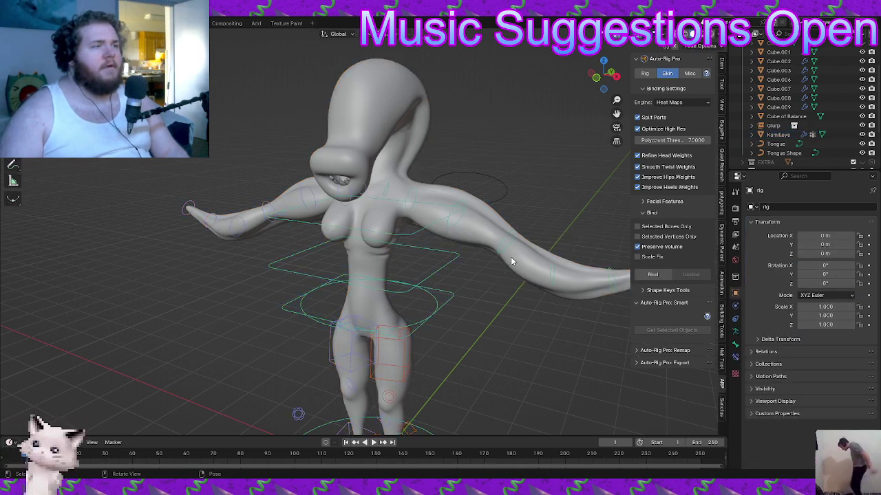
Test the bound arm's deformation by raising the left arm's tip controller and the controller before it
{"action": "middle_click_drag", "start_coordinate": [508, 238], "coordinate": [417, 193]}
{"action": "left_click", "coordinate": [555, 208]}
{"action": "key", "text": "r"}
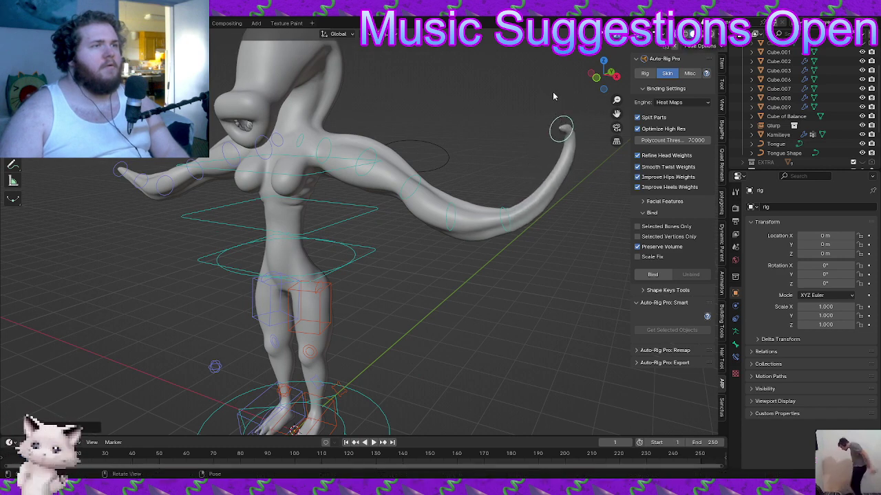
{"action": "left_click", "coordinate": [490, 118]}
{"action": "left_click", "coordinate": [512, 227]}
{"action": "key", "text": "r"}
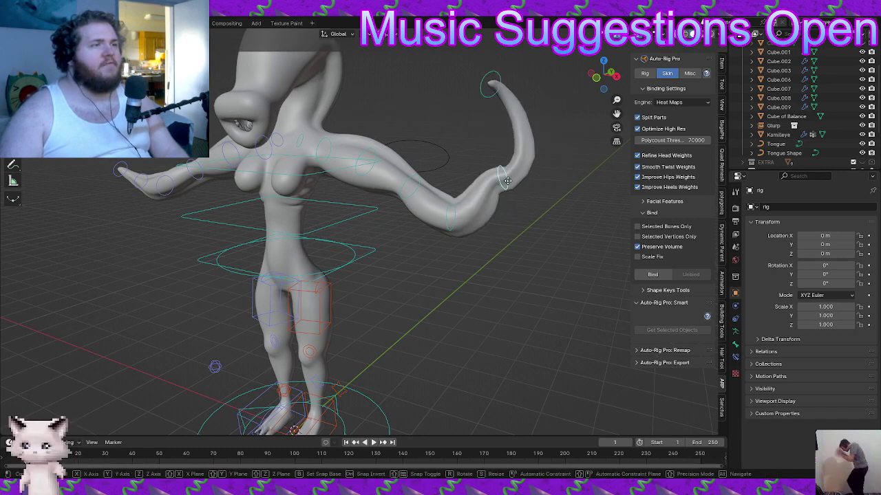
{"action": "left_click", "coordinate": [555, 154]}
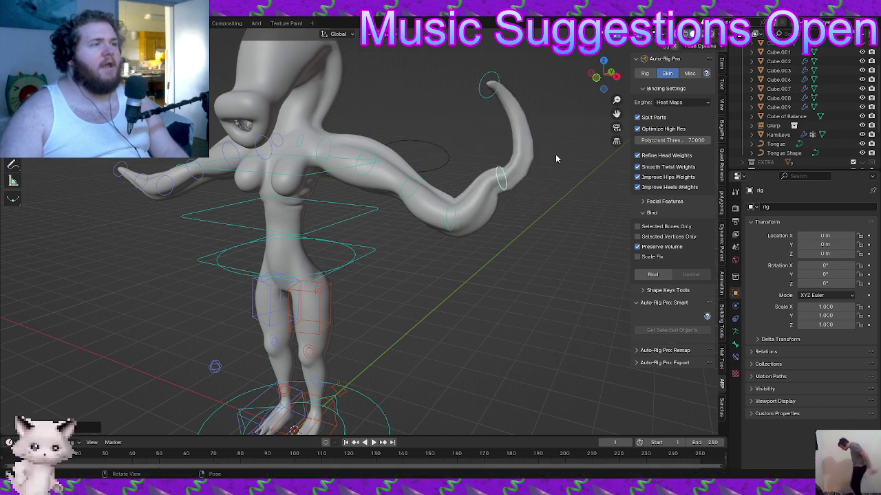
Clear the pose transforms of all controllers and deselect them
{"action": "key", "text": "a"}
{"action": "key", "text": "alt+r"}
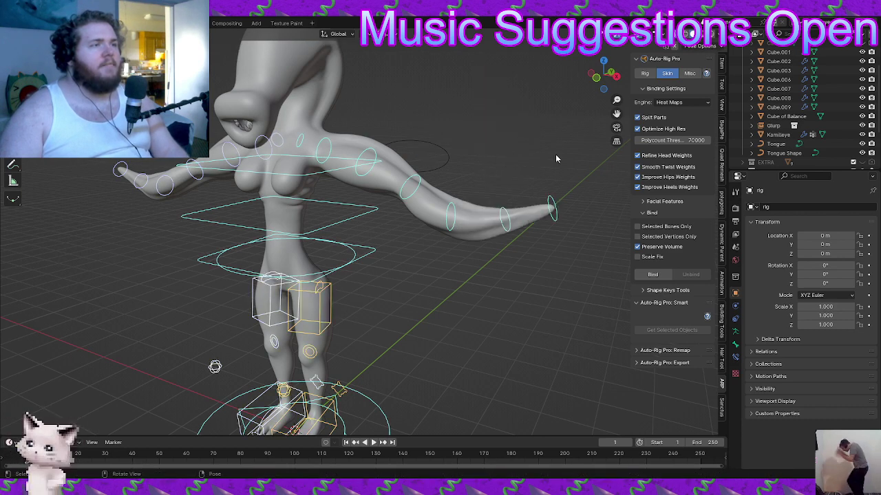
{"action": "key", "text": "alt+a"}
{"action": "middle_click_drag", "start_coordinate": [449, 207], "coordinate": [505, 184]}
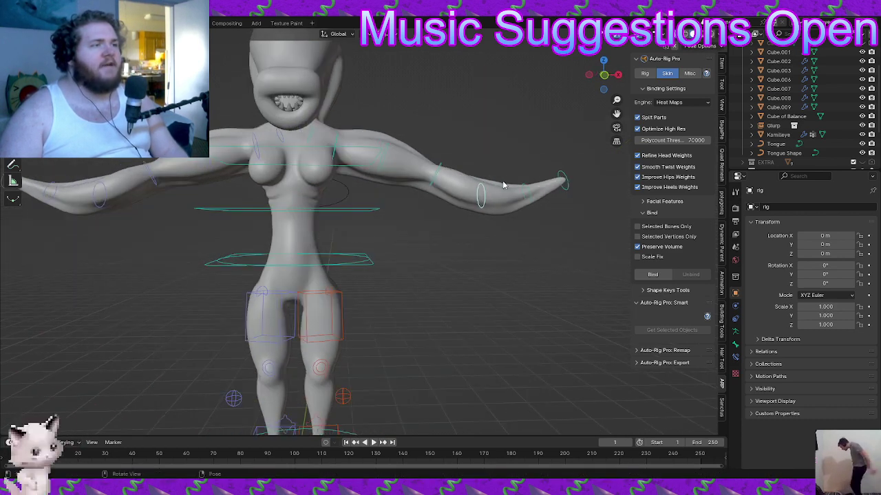
Curl the end of the left arm upward by rotating its outer three controllers one after another
{"action": "key", "text": "r"}
{"action": "left_click", "coordinate": [516, 135]}
{"action": "left_click_drag", "start_coordinate": [515, 135], "coordinate": [542, 126]}
{"action": "key", "text": "r"}
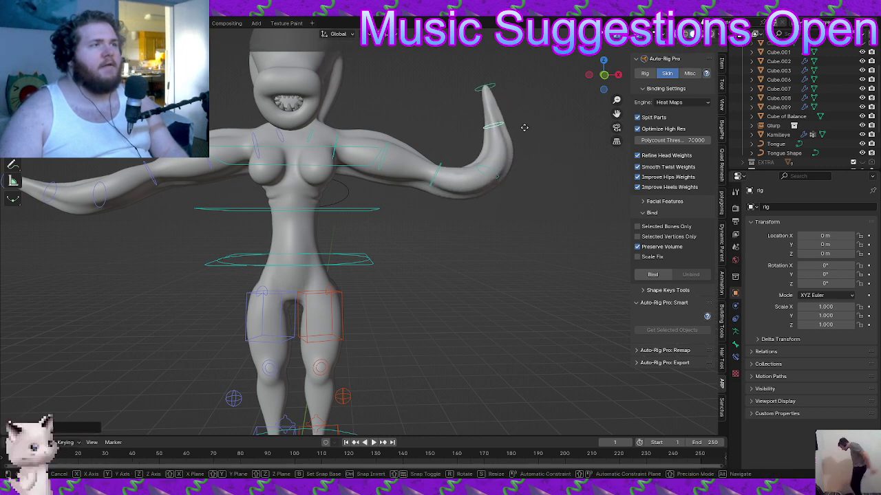
{"action": "left_click", "coordinate": [537, 121]}
{"action": "key", "text": "r"}
{"action": "key", "text": "r"}
{"action": "left_click", "coordinate": [514, 146]}
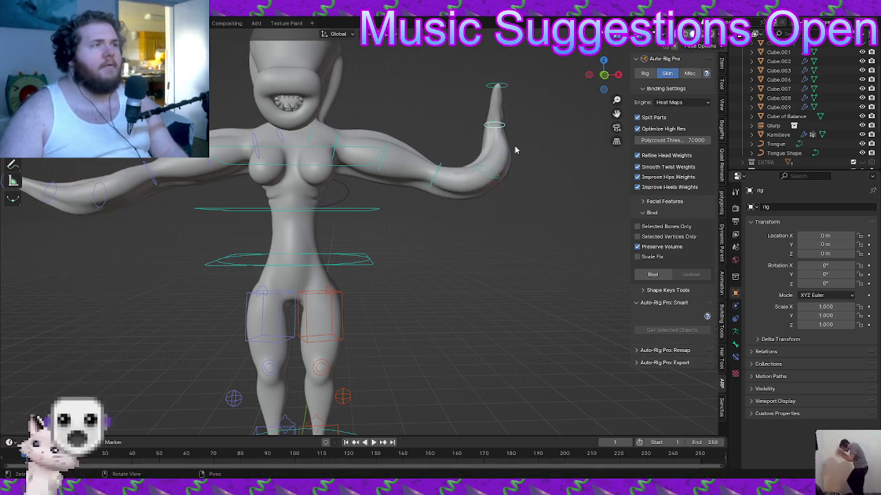
{"action": "left_click", "coordinate": [508, 95]}
{"action": "key", "text": "r"}
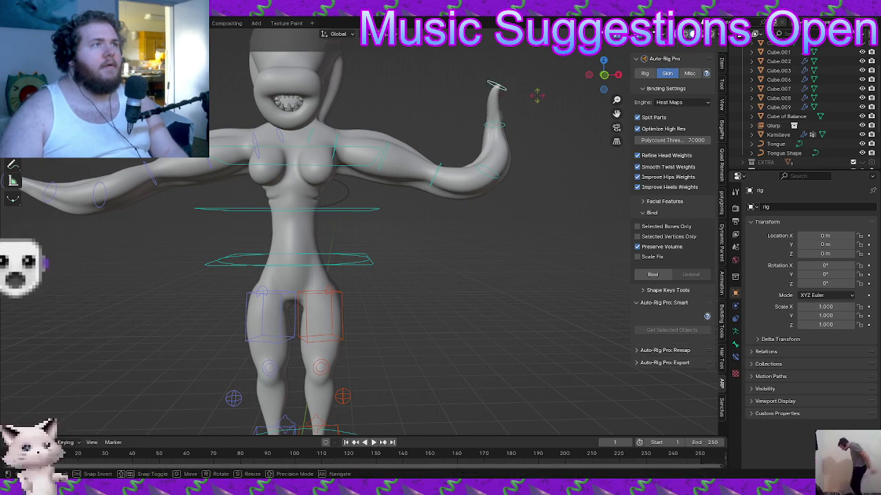
{"action": "left_click", "coordinate": [495, 93]}
Bend the left arm's end forward by moving and rotating the tip controller and the controller before it
{"action": "middle_click_drag", "start_coordinate": [528, 98], "coordinate": [335, 229]}
{"action": "key", "text": "g"}
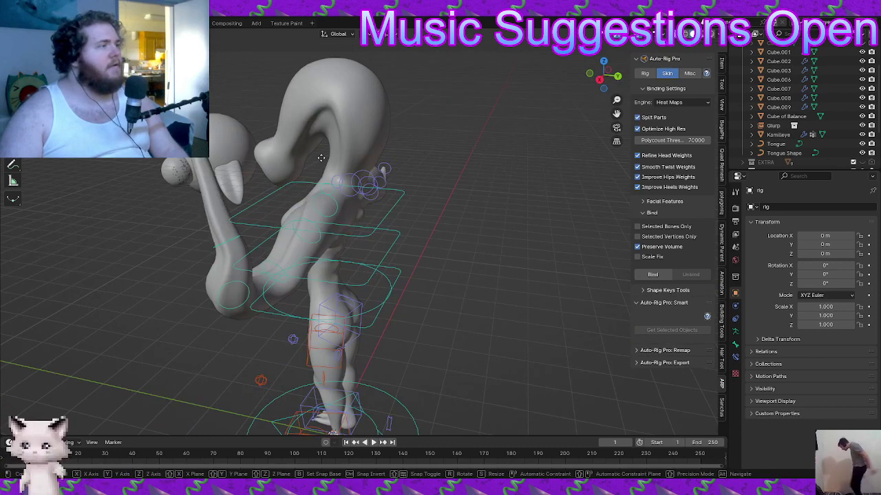
{"action": "left_click", "coordinate": [329, 177]}
{"action": "left_click", "coordinate": [231, 239]}
{"action": "key", "text": "r"}
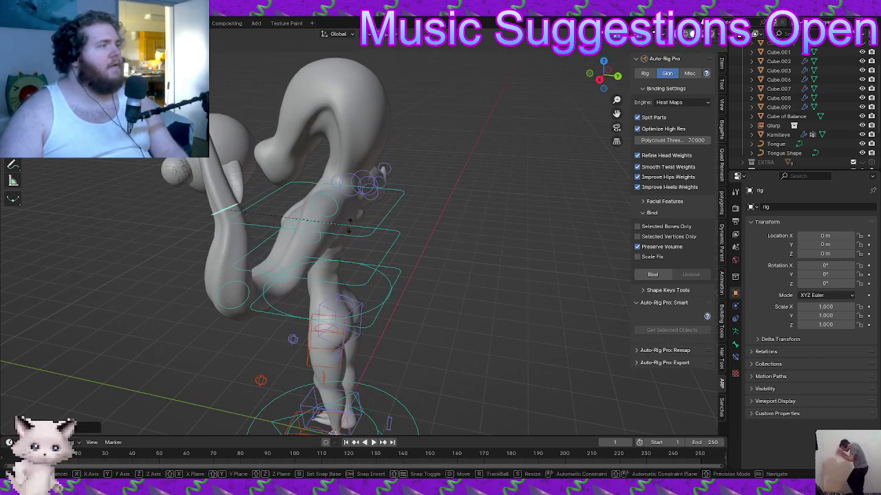
{"action": "left_click", "coordinate": [350, 161]}
{"action": "middle_click_drag", "start_coordinate": [254, 212], "coordinate": [301, 233], "text": "shift"}
{"action": "key", "text": "g"}
{"action": "left_click", "coordinate": [246, 175]}
{"action": "key", "text": "r"}
{"action": "key", "text": "r"}
{"action": "left_click", "coordinate": [248, 291]}
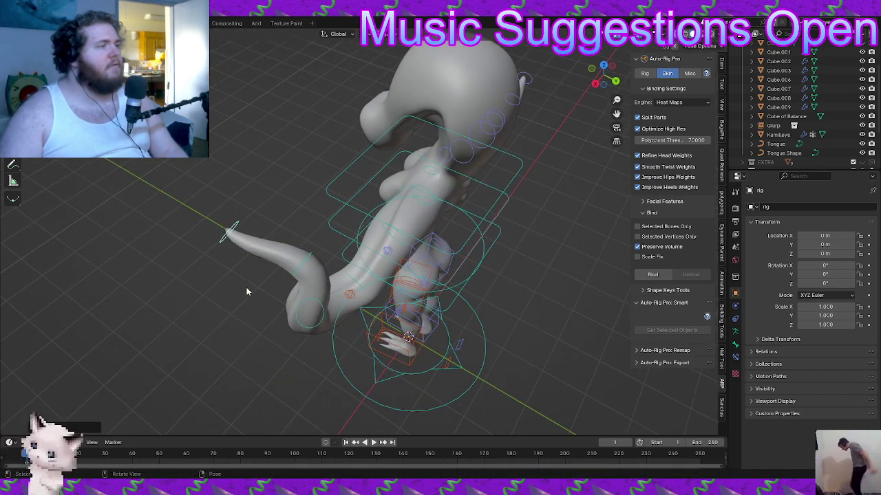
Test sharper bends in the left arm by freely rotating the controller before the tip and the next one inward
{"action": "middle_click_drag", "start_coordinate": [247, 292], "coordinate": [434, 242]}
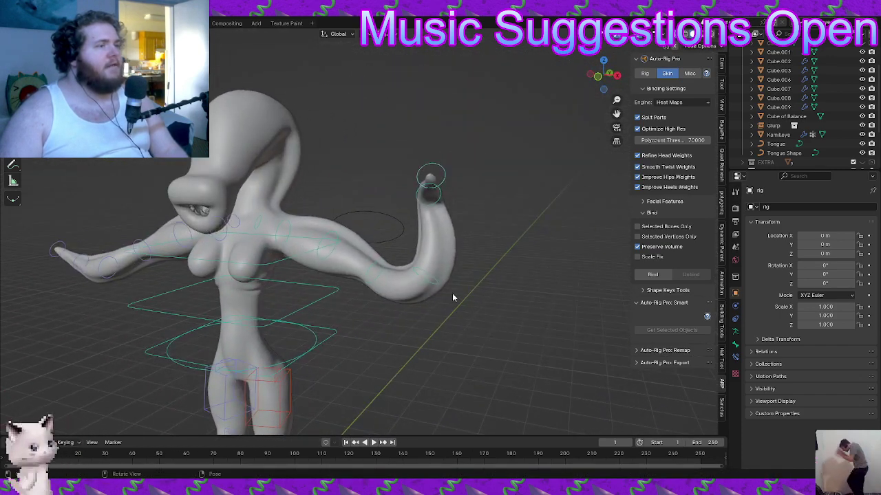
{"action": "key", "text": "g"}
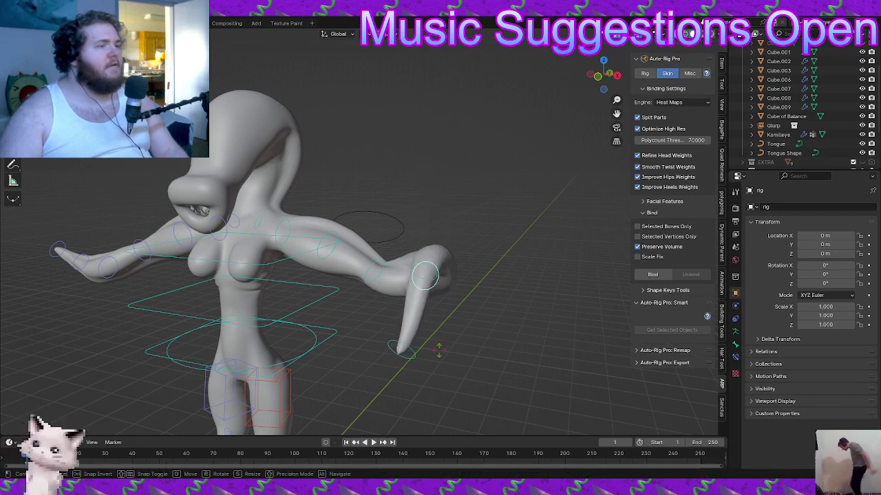
{"action": "left_click", "coordinate": [418, 342]}
{"action": "middle_click_drag", "start_coordinate": [418, 342], "coordinate": [368, 204]}
{"action": "key", "text": "g"}
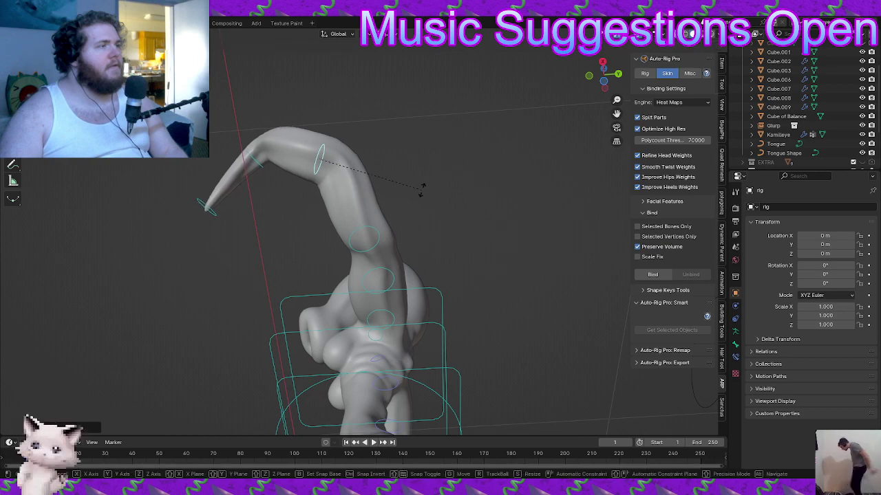
{"action": "left_click", "coordinate": [425, 201]}
{"action": "key", "text": "g"}
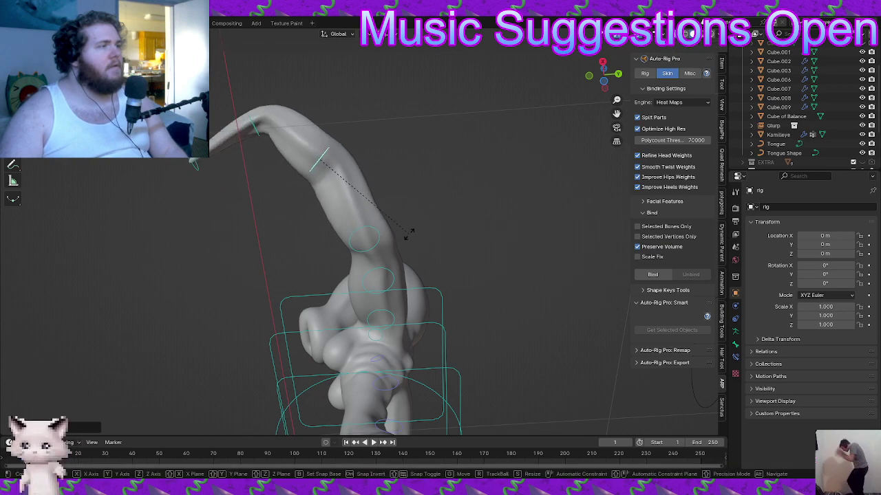
{"action": "left_click", "coordinate": [365, 203]}
Rotate the left forearm controllers freely in different directions to test the tentacle's twist
{"action": "middle_click_drag", "start_coordinate": [364, 203], "coordinate": [316, 293]}
{"action": "left_click", "coordinate": [372, 276]}
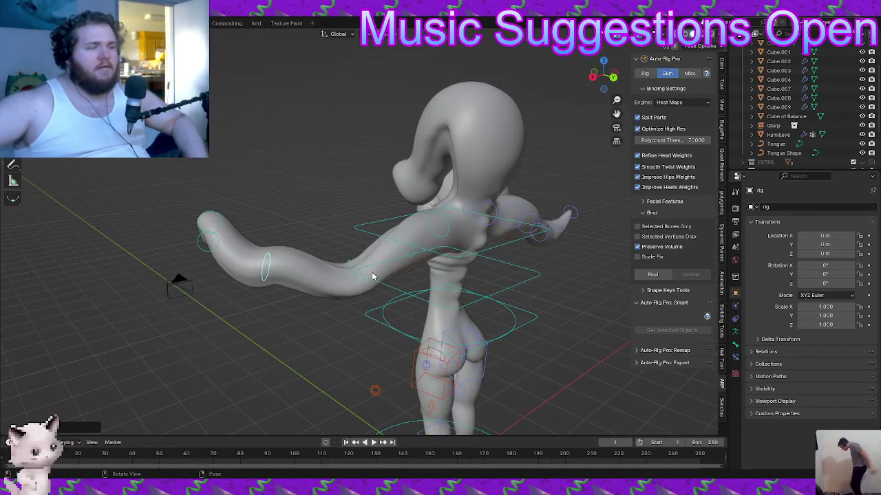
{"action": "middle_click_drag", "start_coordinate": [372, 276], "coordinate": [444, 225]}
{"action": "scroll", "coordinate": [474, 260], "scroll_direction": "up", "scroll_amount": 3}
{"action": "key", "text": "r"}
{"action": "key", "text": "r"}
{"action": "left_click", "coordinate": [516, 267]}
{"action": "key", "text": "r"}
{"action": "key", "text": "r"}
{"action": "left_click", "coordinate": [527, 298]}
Lower the whole left arm by adjusting its shoulder controller and rotating the upper-arm controller downward
{"action": "scroll", "coordinate": [571, 275], "scroll_direction": "down", "scroll_amount": 5}
{"action": "scroll", "coordinate": [401, 231], "scroll_direction": "up", "scroll_amount": 2}
{"action": "key", "text": "g"}
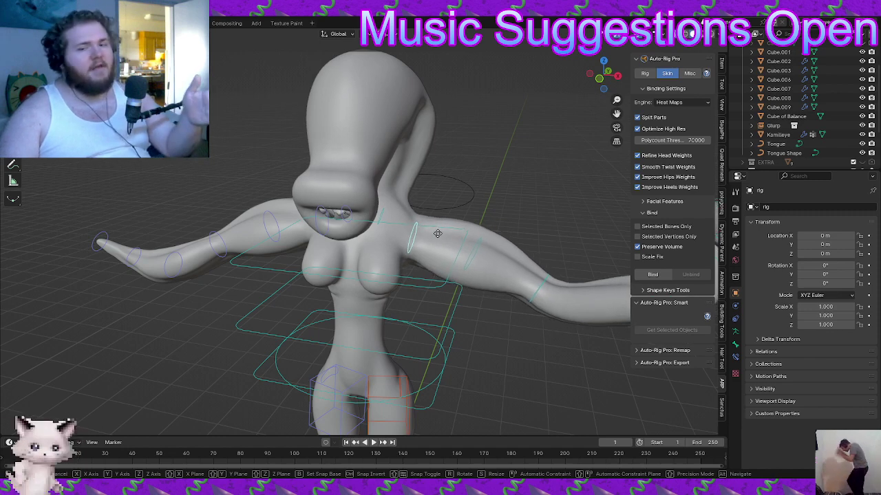
{"action": "left_click", "coordinate": [466, 230]}
{"action": "key", "text": "g"}
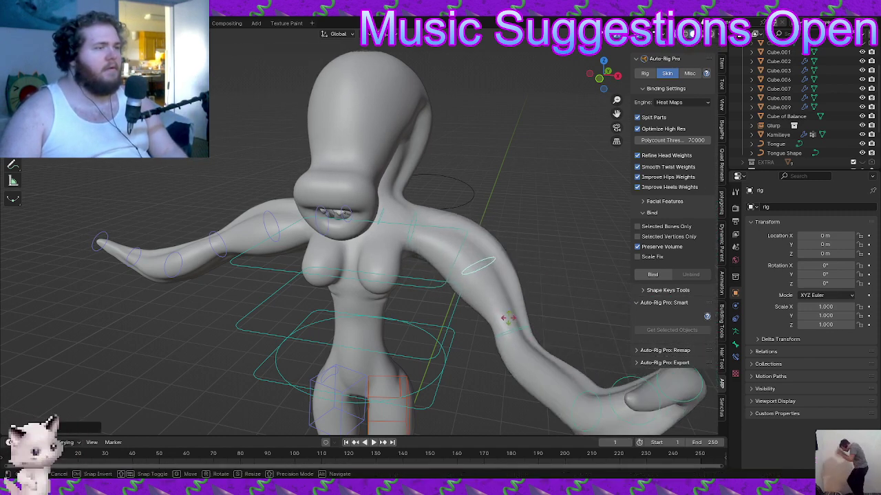
{"action": "left_click", "coordinate": [515, 334]}
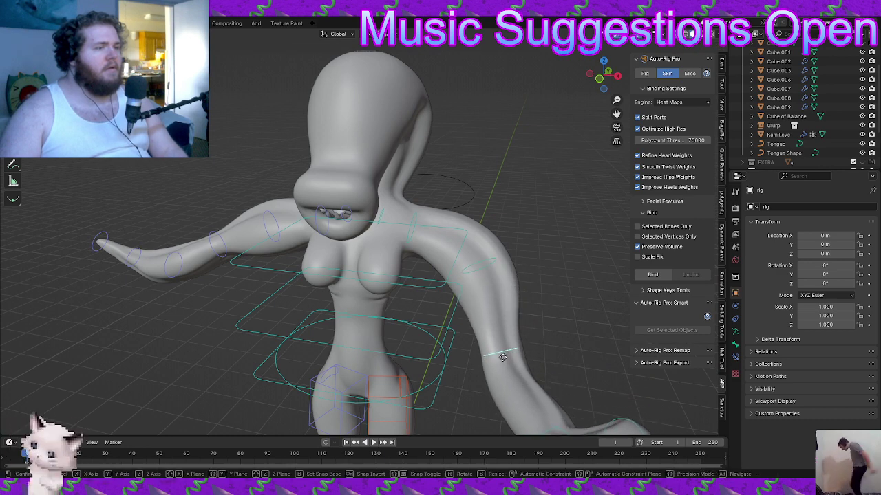
Swing the lower left arm forward by moving the elbow controller and rotating the forearm controller
{"action": "middle_click_drag", "start_coordinate": [510, 341], "coordinate": [427, 392]}
{"action": "key", "text": "g"}
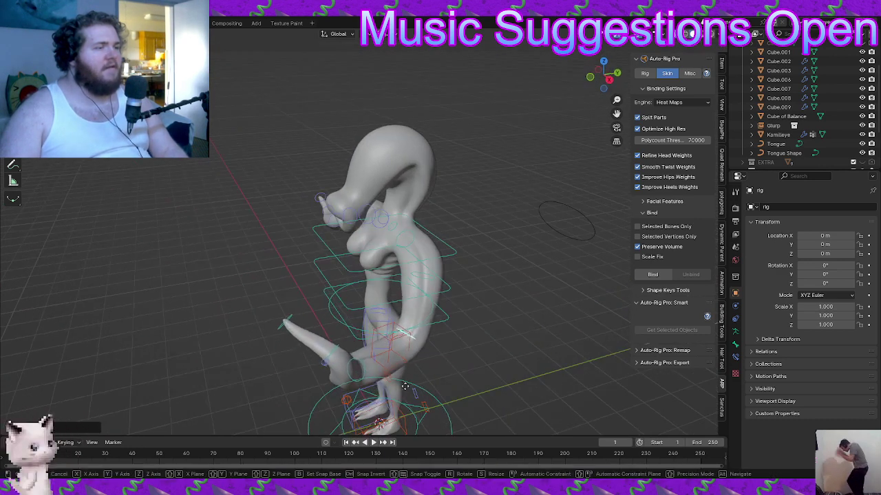
{"action": "left_click", "coordinate": [383, 387]}
{"action": "left_click", "coordinate": [334, 372]}
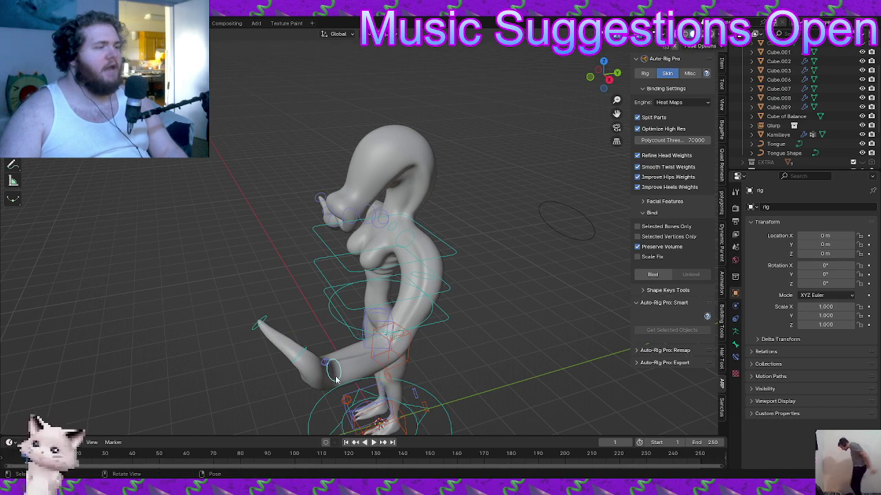
{"action": "key", "text": "r"}
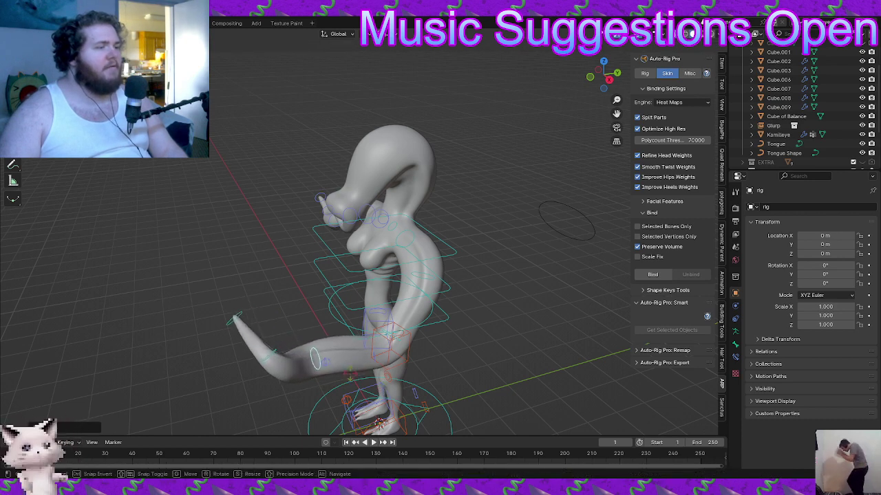
{"action": "key", "text": "r"}
{"action": "left_click", "coordinate": [355, 361]}
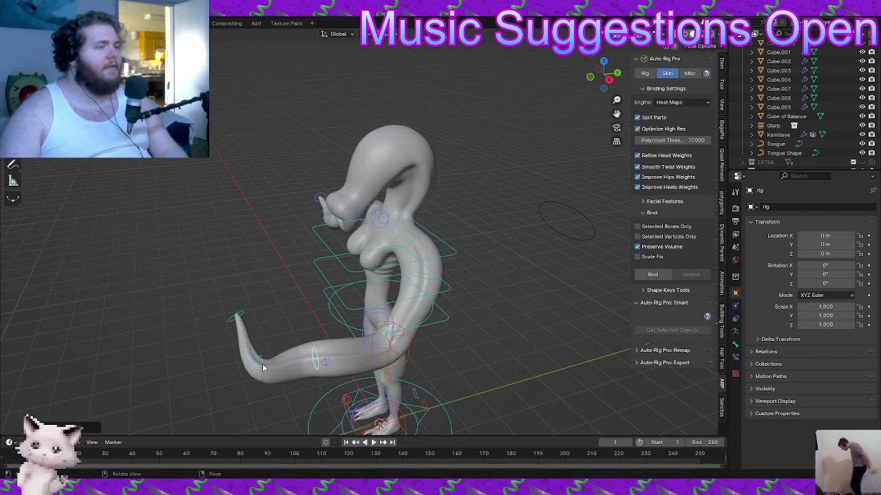
Curl the left arm across the front of the torso by moving and rotating the controller before the tip
{"action": "left_click", "coordinate": [262, 363]}
{"action": "key", "text": "g"}
{"action": "left_click", "coordinate": [255, 332]}
{"action": "middle_click_drag", "start_coordinate": [337, 323], "coordinate": [414, 281]}
{"action": "key", "text": "g"}
{"action": "left_click", "coordinate": [425, 300]}
{"action": "key", "text": "r"}
{"action": "key", "text": "r"}
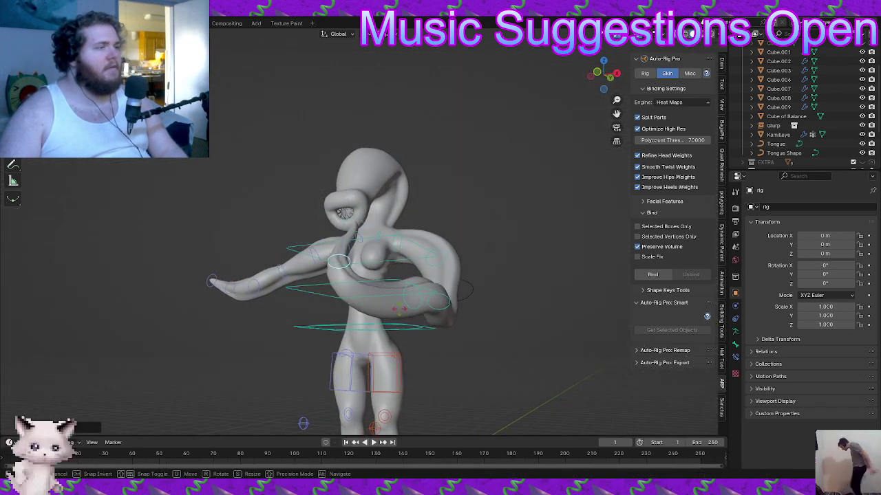
{"action": "left_click", "coordinate": [376, 261]}
Refine the curl of the left arm's end by repositioning and rotating its outer controllers
{"action": "middle_click_drag", "start_coordinate": [393, 285], "coordinate": [506, 307]}
{"action": "key", "text": "g"}
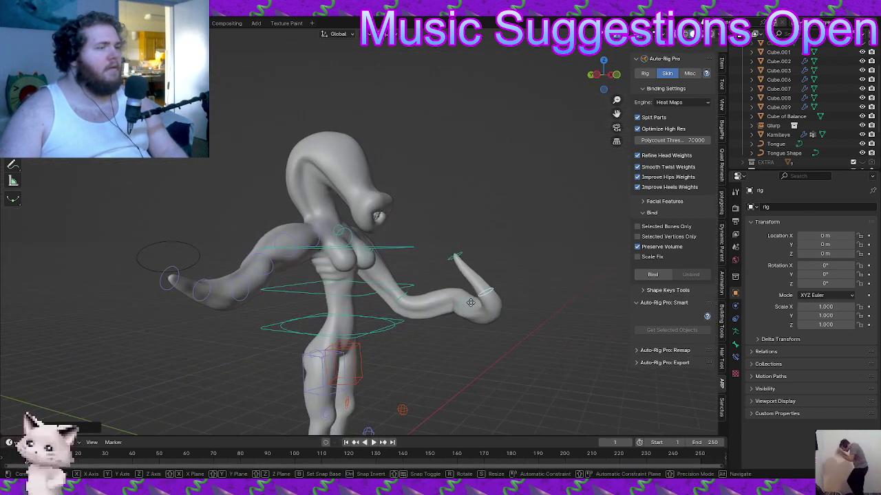
{"action": "left_click", "coordinate": [472, 301]}
{"action": "key", "text": "r"}
{"action": "key", "text": "r"}
{"action": "left_click", "coordinate": [502, 318]}
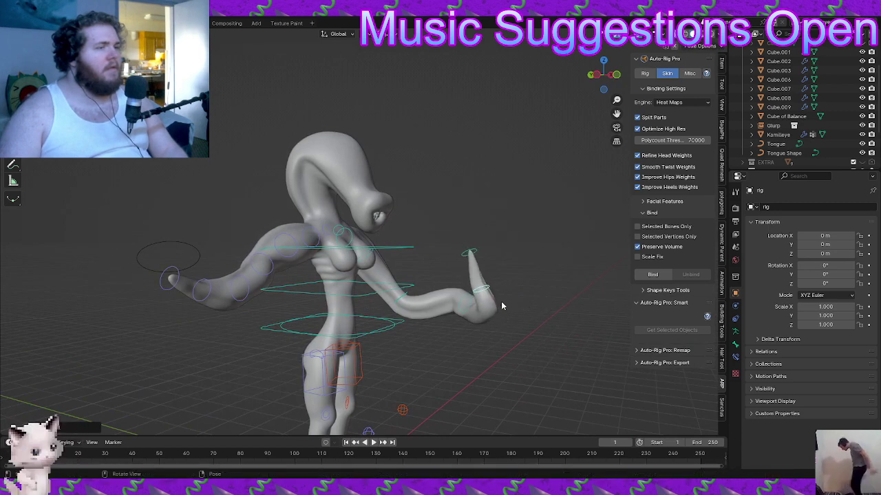
{"action": "key", "text": "g"}
{"action": "left_click", "coordinate": [474, 272]}
Curl the left arm's tip inward toward the body by moving its outer controllers and rotating the tip
{"action": "middle_click_drag", "start_coordinate": [501, 292], "coordinate": [386, 262]}
{"action": "key", "text": "g"}
{"action": "left_click", "coordinate": [448, 304]}
{"action": "key", "text": "r"}
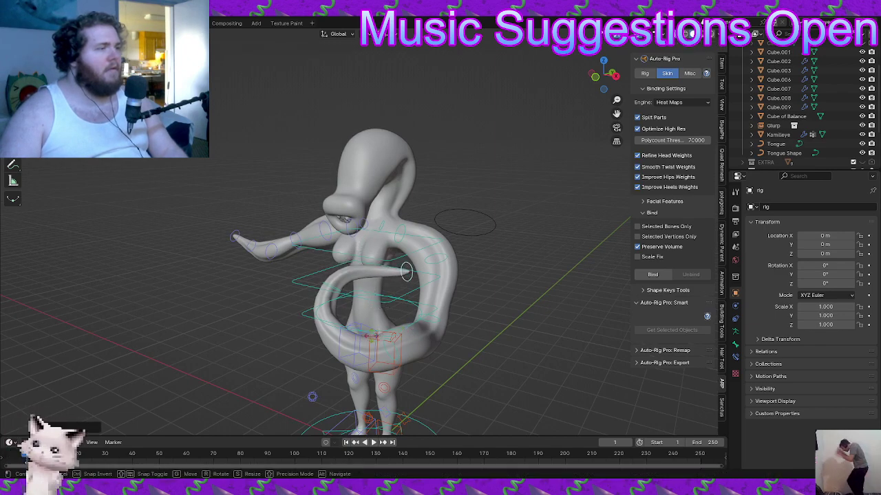
{"action": "left_click", "coordinate": [408, 332]}
Return the left arm's controllers to their rest pose
{"action": "middle_click_drag", "start_coordinate": [407, 332], "coordinate": [334, 302]}
{"action": "key", "text": "ctrl+z"}
{"action": "scroll", "coordinate": [370, 290], "scroll_direction": "up", "scroll_amount": 3}
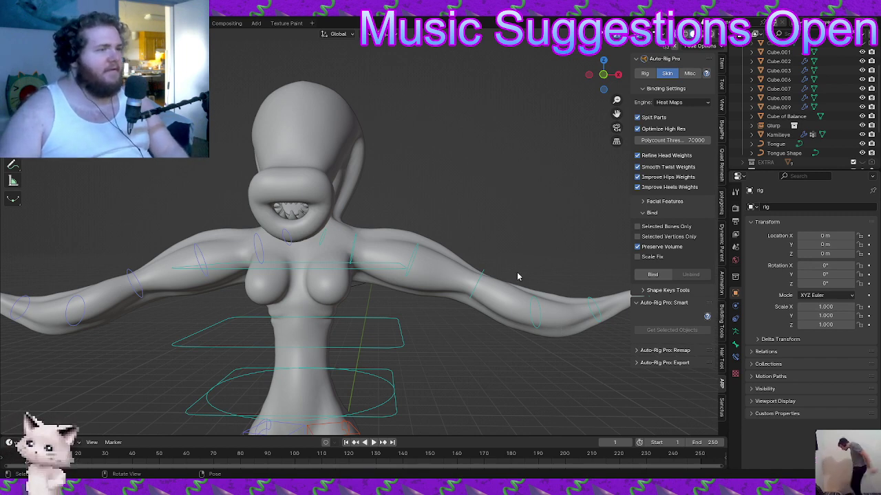
{"action": "middle_click_drag", "start_coordinate": [368, 282], "coordinate": [452, 300]}
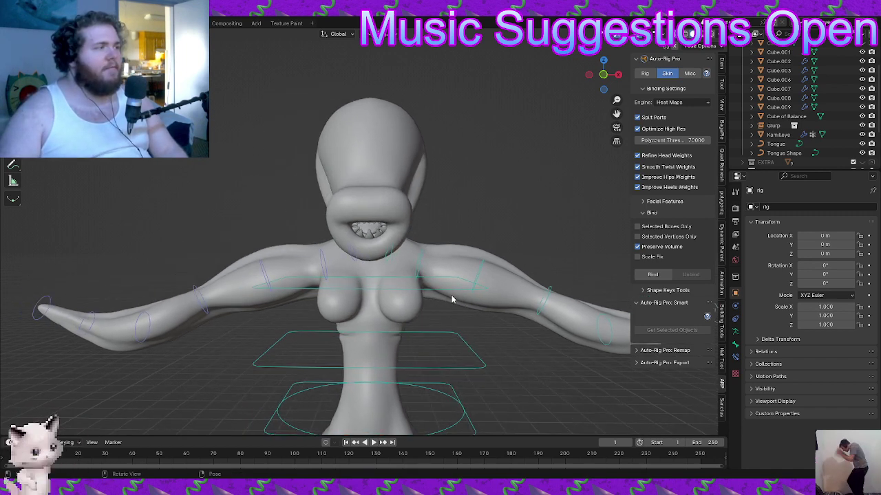
{"action": "middle_click_drag", "start_coordinate": [387, 262], "coordinate": [348, 226], "text": "shift"}
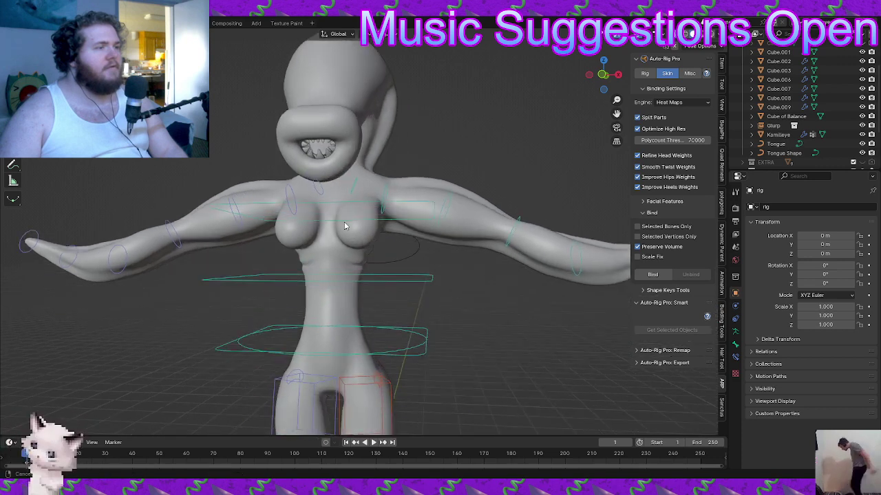
Raise the left foot controller along the Z axis to test the leg's bending
{"action": "scroll", "coordinate": [348, 226], "scroll_direction": "down", "scroll_amount": 4}
{"action": "middle_click_drag", "start_coordinate": [372, 309], "coordinate": [338, 255]}
{"action": "scroll", "coordinate": [387, 374], "scroll_direction": "up", "scroll_amount": 3}
{"action": "middle_click_drag", "start_coordinate": [388, 374], "coordinate": [387, 326]}
{"action": "key", "text": "g"}
{"action": "key", "text": "z"}
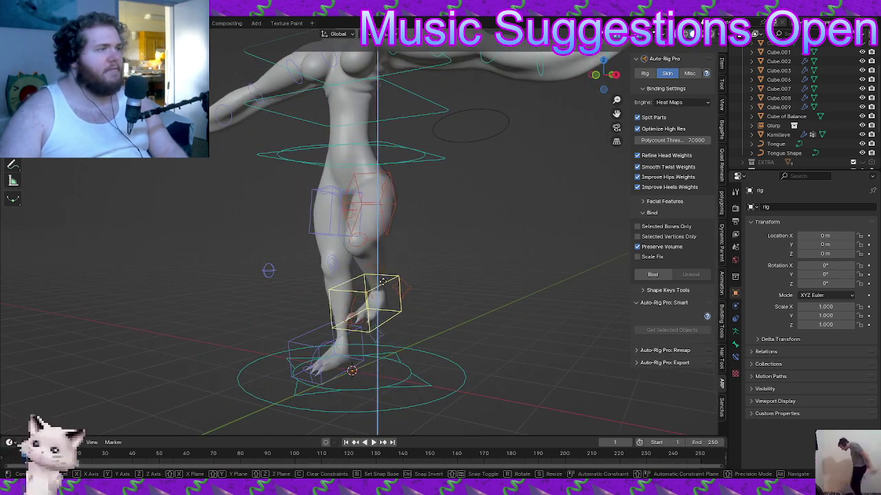
{"action": "left_click", "coordinate": [388, 234]}
Rotate the raised left foot controller and move it forward into a bent-knee stance
{"action": "middle_click_drag", "start_coordinate": [382, 237], "coordinate": [460, 262]}
{"action": "key", "text": "r"}
{"action": "key", "text": "r"}
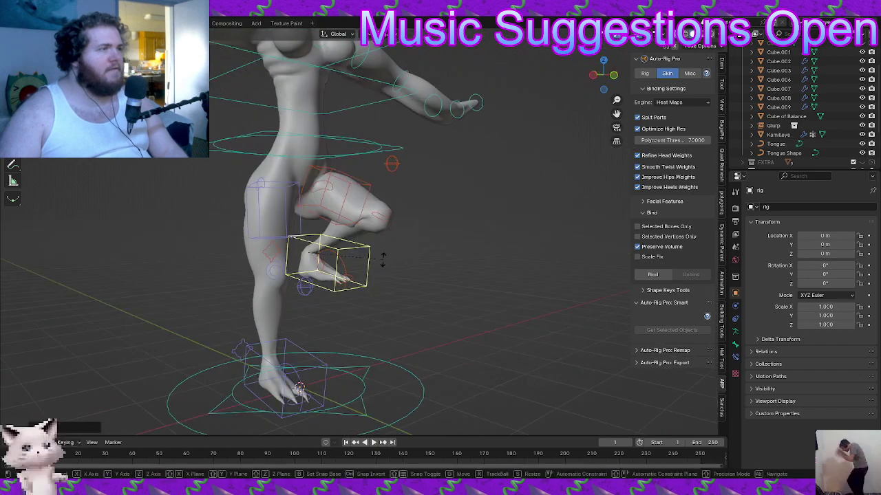
{"action": "left_click", "coordinate": [389, 282]}
{"action": "key", "text": "g"}
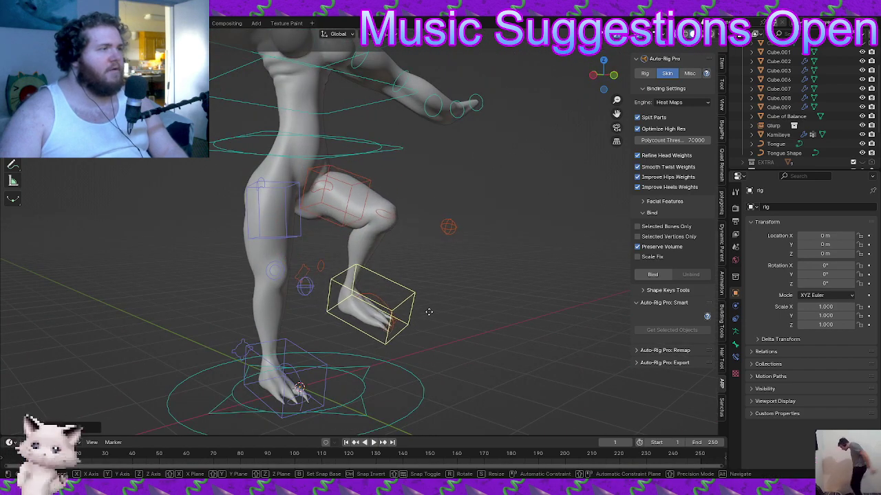
{"action": "left_click", "coordinate": [425, 304]}
{"action": "key", "text": "r"}
{"action": "middle_click_drag", "start_coordinate": [418, 298], "coordinate": [412, 257]}
{"action": "key", "text": "r"}
{"action": "key", "text": "g"}
{"action": "left_click", "coordinate": [385, 253]}
Test the torso's deformation by rotating the circular hip controller and the square waist controller above it
{"action": "middle_click_drag", "start_coordinate": [368, 212], "coordinate": [344, 269], "text": "shift"}
{"action": "left_click", "coordinate": [426, 282]}
{"action": "key", "text": "r"}
{"action": "key", "text": "r"}
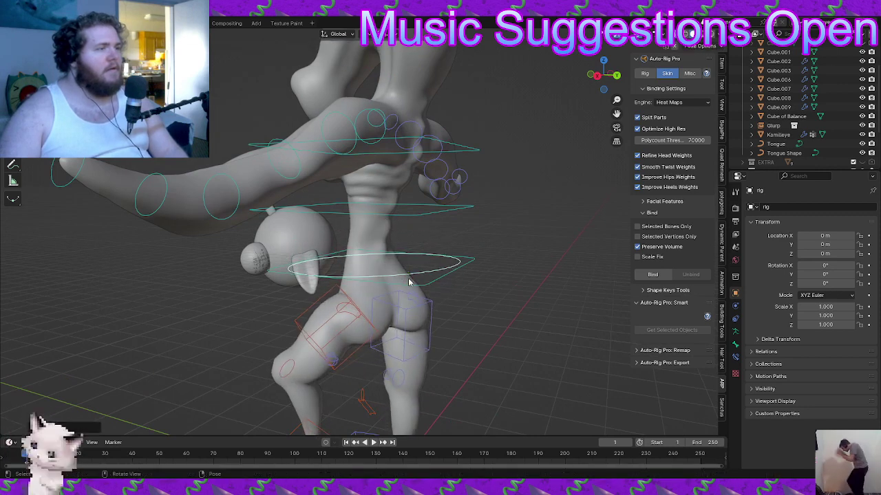
{"action": "middle_click_drag", "start_coordinate": [409, 282], "coordinate": [448, 220]}
{"action": "left_click", "coordinate": [448, 219]}
{"action": "key", "text": "g"}
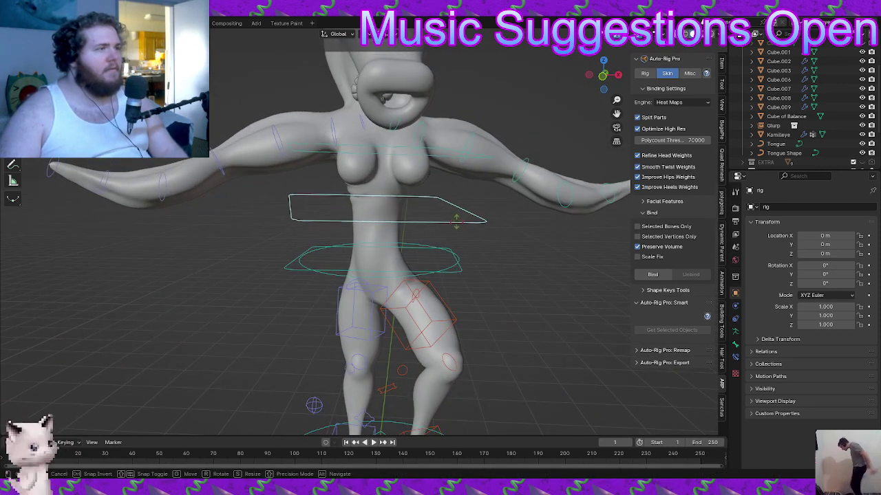
{"action": "left_click", "coordinate": [452, 234]}
Rotate the circular hip controller and the square root controller around it to test the pelvis
{"action": "key", "text": "g"}
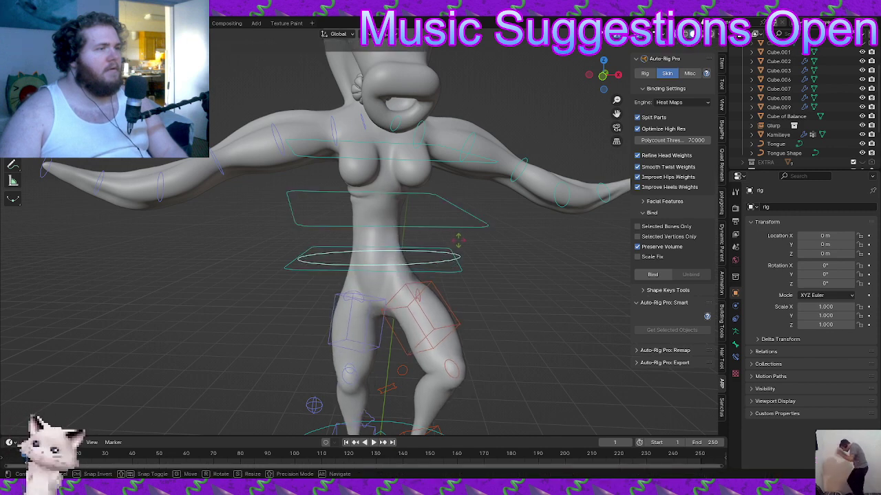
{"action": "left_click", "coordinate": [455, 268]}
{"action": "key", "text": "g"}
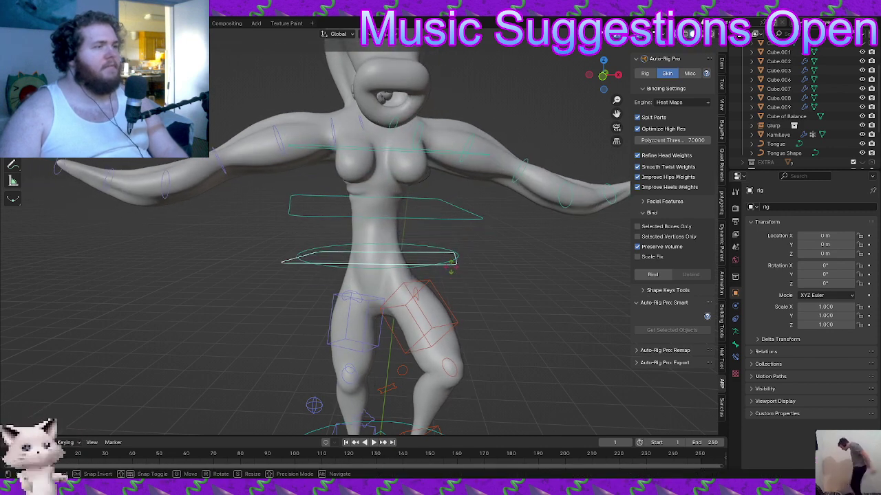
{"action": "left_click", "coordinate": [457, 267]}
Lower the square root controller along the Z axis into a squat and rotate it freely
{"action": "key", "text": "g"}
{"action": "key", "text": "z"}
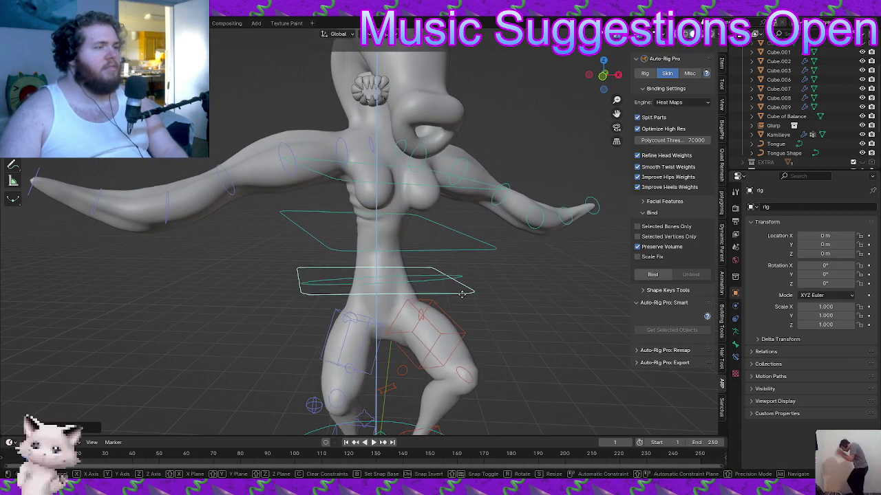
{"action": "left_click", "coordinate": [461, 311]}
{"action": "key", "text": "r"}
{"action": "key", "text": "r"}
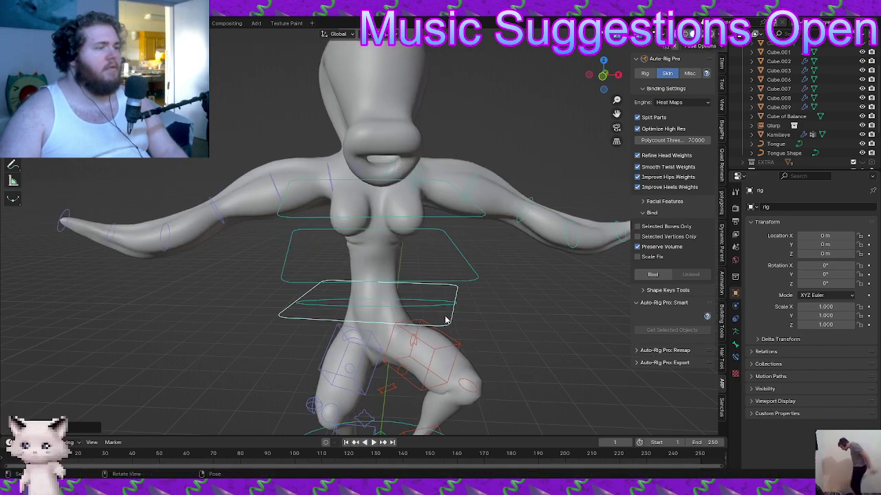
Rotate the square chest controller and the square waist controller below it freely to test the upper torso's deformation
{"action": "middle_click_drag", "start_coordinate": [446, 320], "coordinate": [357, 287]}
{"action": "left_click", "coordinate": [363, 229]}
{"action": "key", "text": "r"}
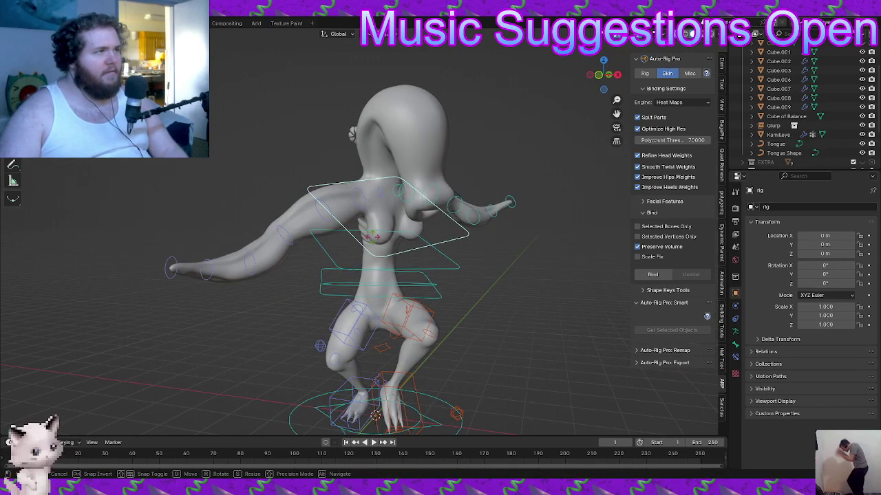
{"action": "middle_click_drag", "start_coordinate": [379, 240], "coordinate": [473, 233]}
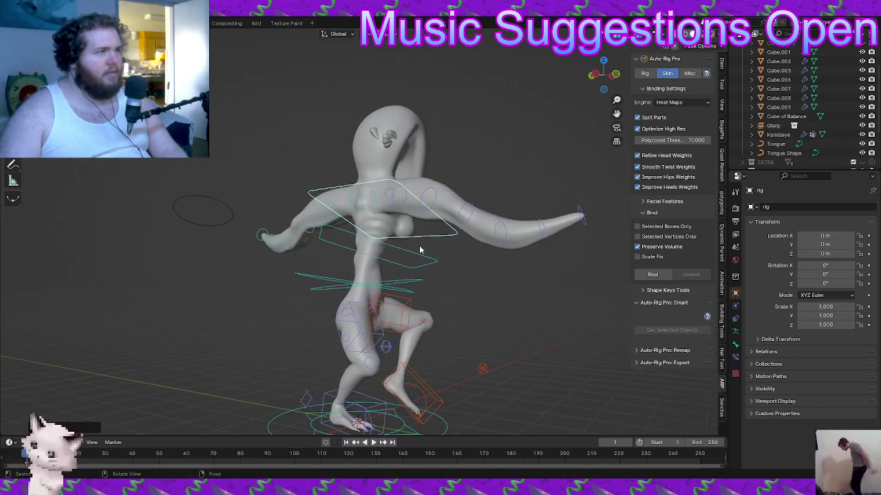
{"action": "left_click", "coordinate": [419, 248]}
{"action": "key", "text": "r"}
{"action": "key", "text": "r"}
{"action": "left_click", "coordinate": [442, 261]}
{"action": "middle_click_drag", "start_coordinate": [445, 261], "coordinate": [568, 279]}
{"action": "middle_click_drag", "start_coordinate": [369, 273], "coordinate": [378, 215]}
{"action": "scroll", "coordinate": [517, 211], "scroll_direction": "up", "scroll_amount": 3}
{"action": "scroll", "coordinate": [378, 215], "scroll_direction": "down", "scroll_amount": 2}
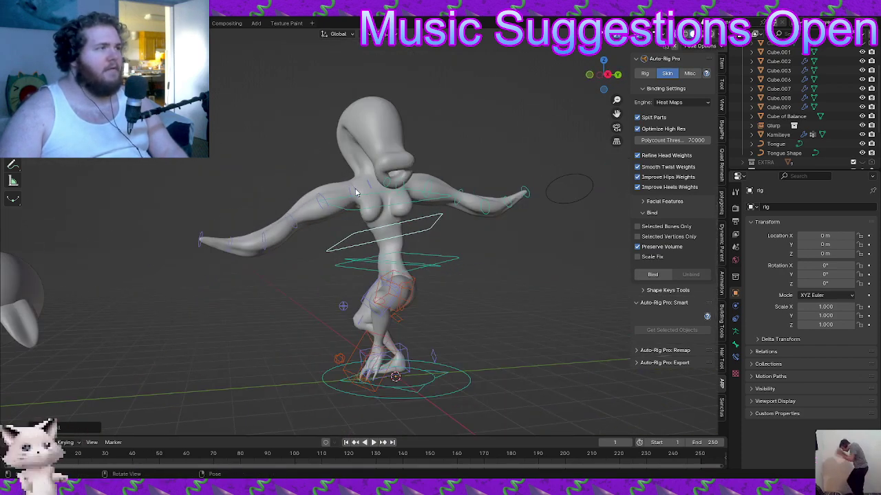
Try rotating the character's right shoulder controller and undo the rotation
{"action": "left_click", "coordinate": [355, 193]}
{"action": "key", "text": "r"}
{"action": "left_click", "coordinate": [385, 203]}
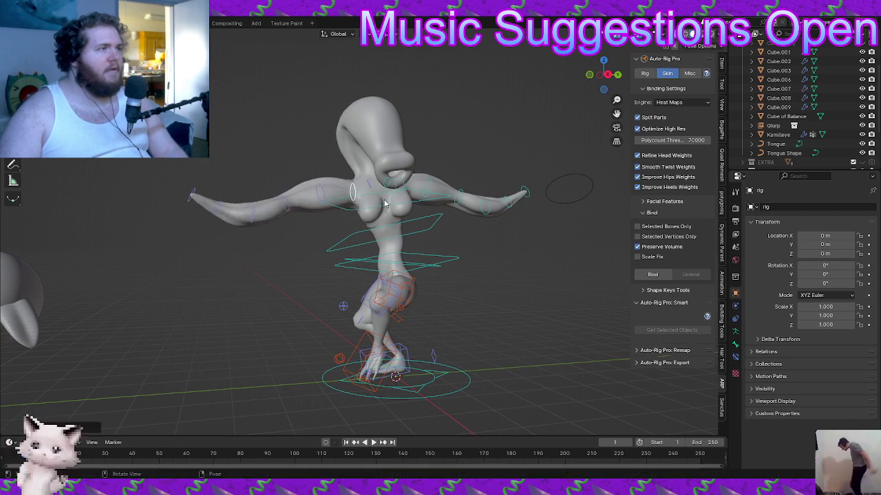
{"action": "key", "text": "ctrl+z"}
Rotate the right upper-arm controller freely to lift the tentacle arm
{"action": "scroll", "coordinate": [319, 197], "scroll_direction": "up", "scroll_amount": 1}
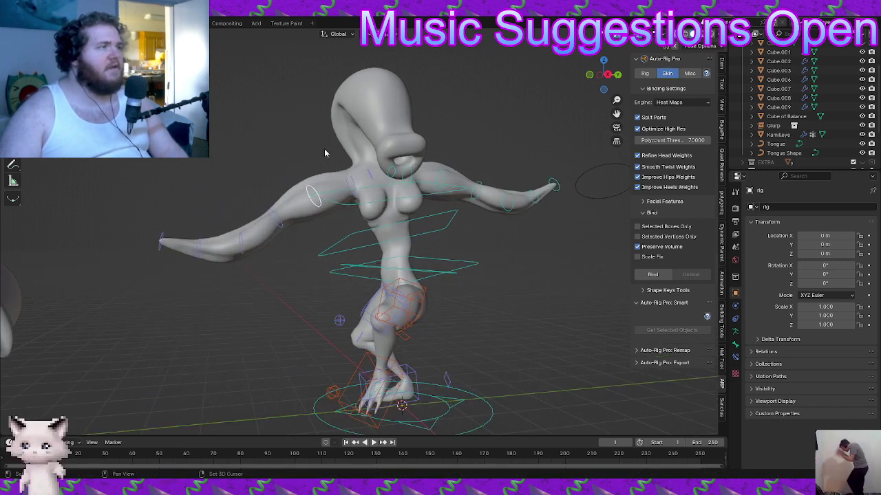
{"action": "middle_click_drag", "start_coordinate": [324, 148], "coordinate": [319, 174], "text": "shift"}
{"action": "key", "text": "r"}
{"action": "key", "text": "r"}
{"action": "left_click", "coordinate": [372, 146]}
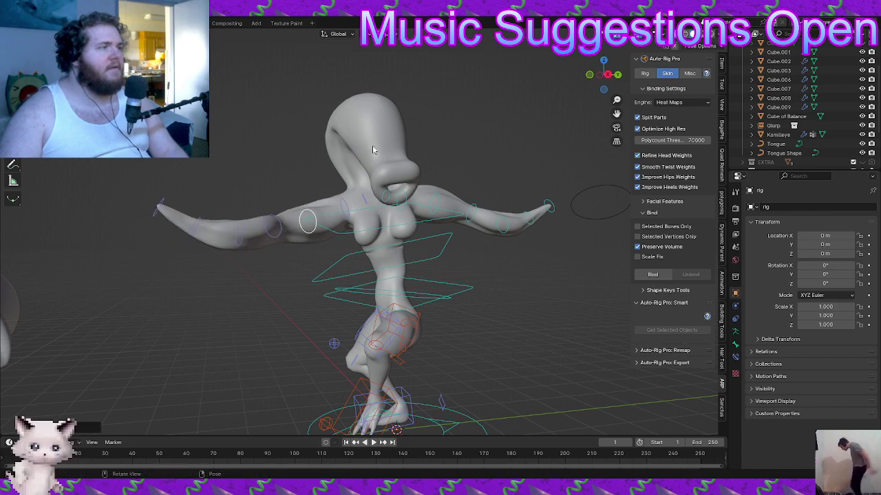
Rotate the right arm's elbow and forearm controllers to bend the tentacle upward and in toward the head
{"action": "key", "text": "r"}
{"action": "key", "text": "r"}
{"action": "left_click", "coordinate": [308, 187]}
{"action": "key", "text": "r"}
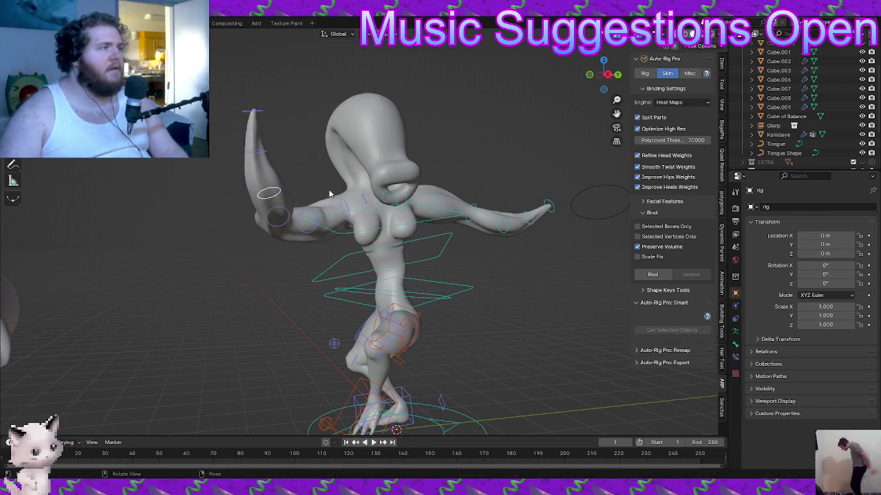
{"action": "key", "text": "r"}
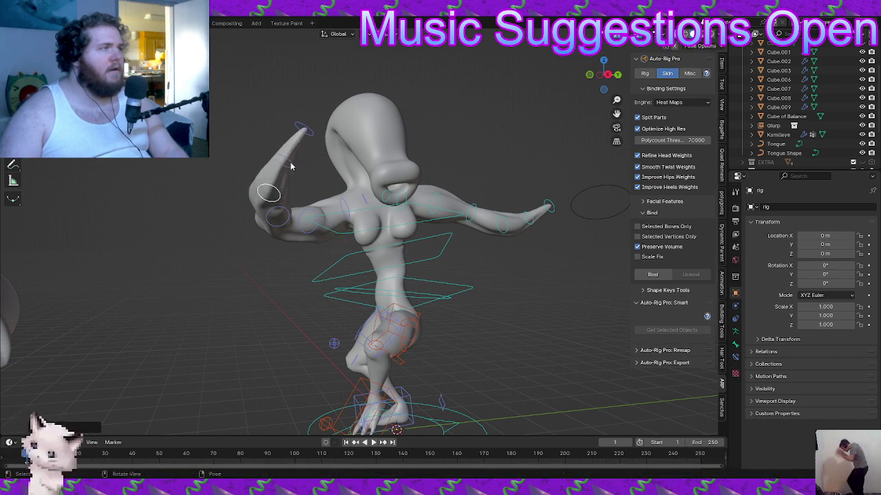
{"action": "key", "text": "r"}
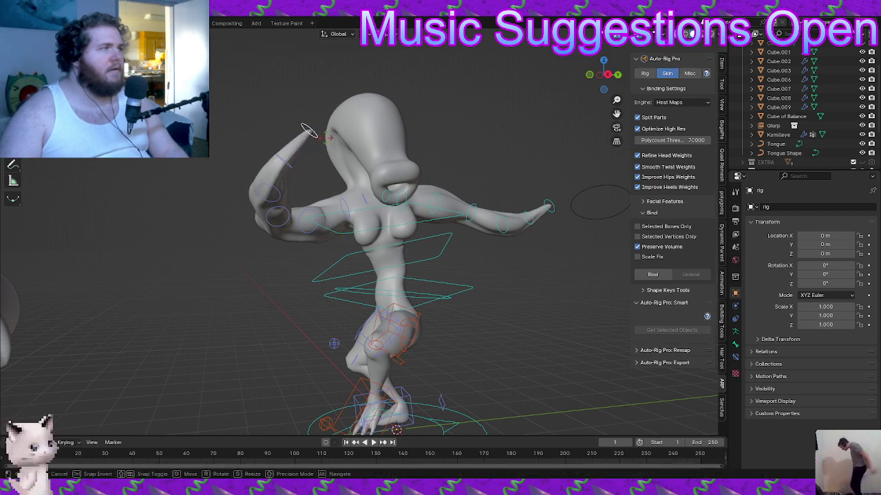
Adjust the ring controllers along the outer half of the right tentacle from behind, curling its tip inward
{"action": "middle_click_drag", "start_coordinate": [269, 161], "coordinate": [425, 188]}
{"action": "key", "text": "r"}
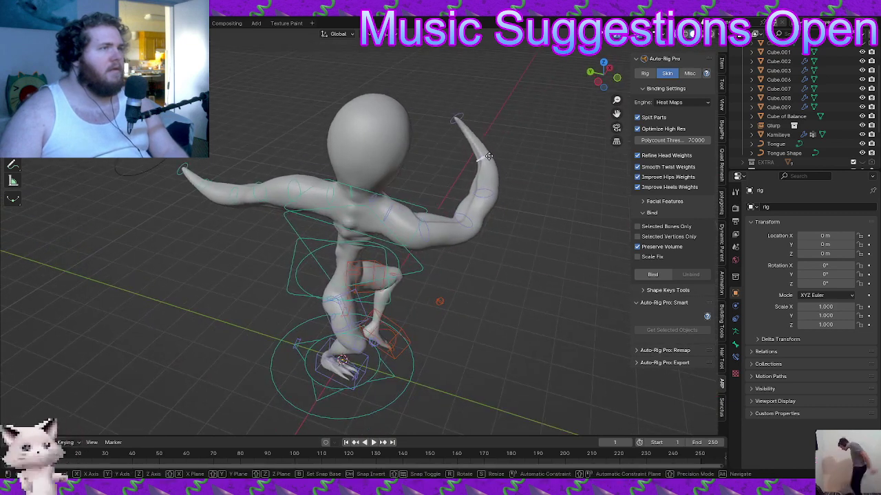
{"action": "left_click", "coordinate": [485, 156]}
{"action": "middle_click_drag", "start_coordinate": [485, 156], "coordinate": [425, 153]}
{"action": "key", "text": "r"}
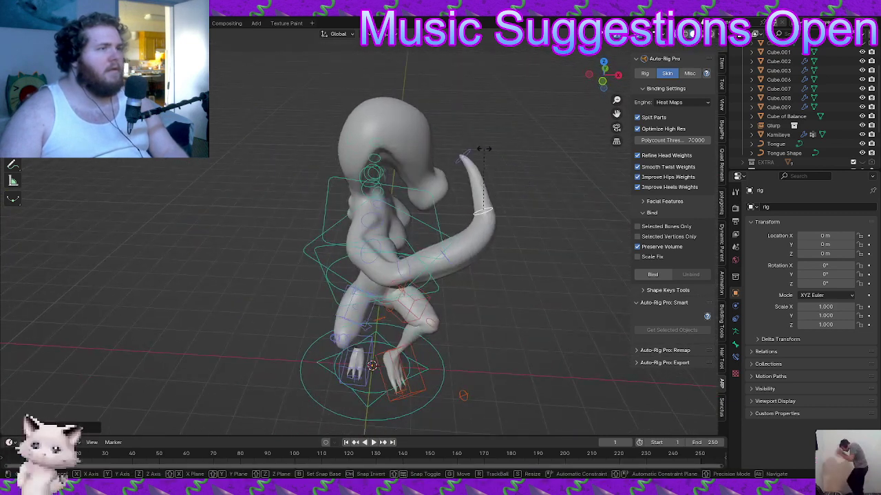
{"action": "key", "text": "g"}
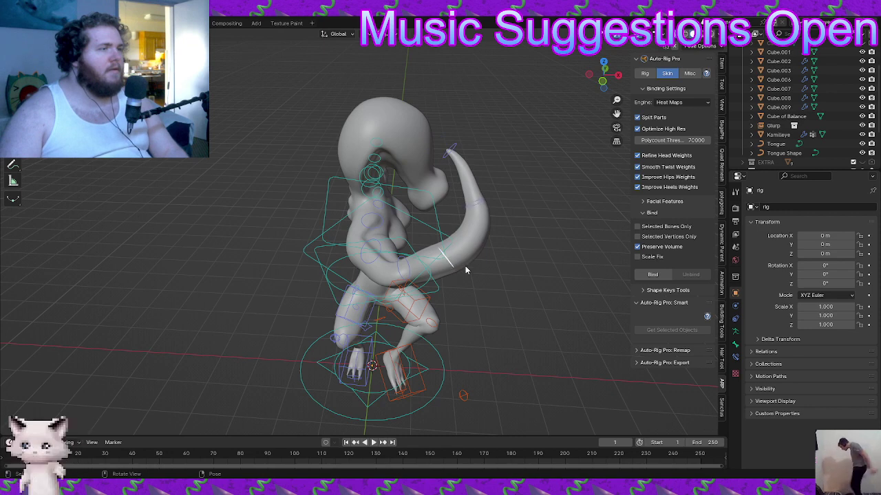
Reposition the right arm's elbow and mid-forearm controllers to shape the tentacle into an arc reaching the head
{"action": "middle_click_drag", "start_coordinate": [465, 271], "coordinate": [496, 235]}
{"action": "key", "text": "g"}
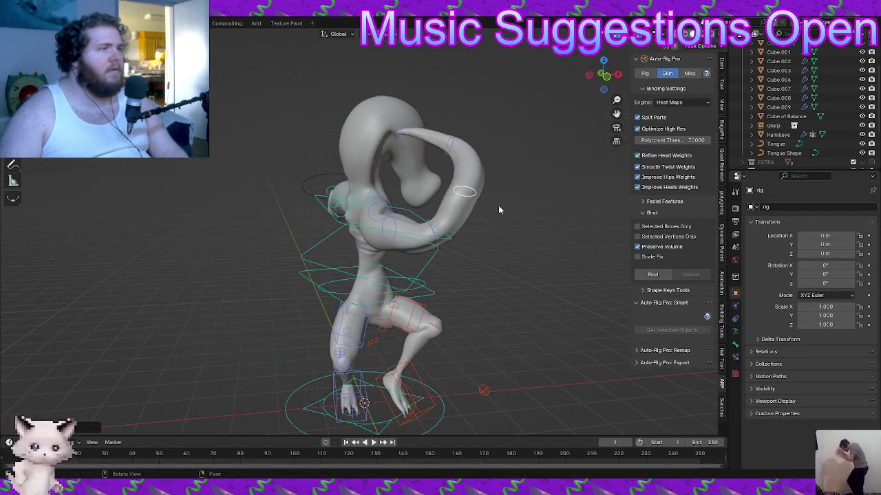
{"action": "middle_click_drag", "start_coordinate": [498, 205], "coordinate": [357, 201]}
{"action": "key", "text": "g"}
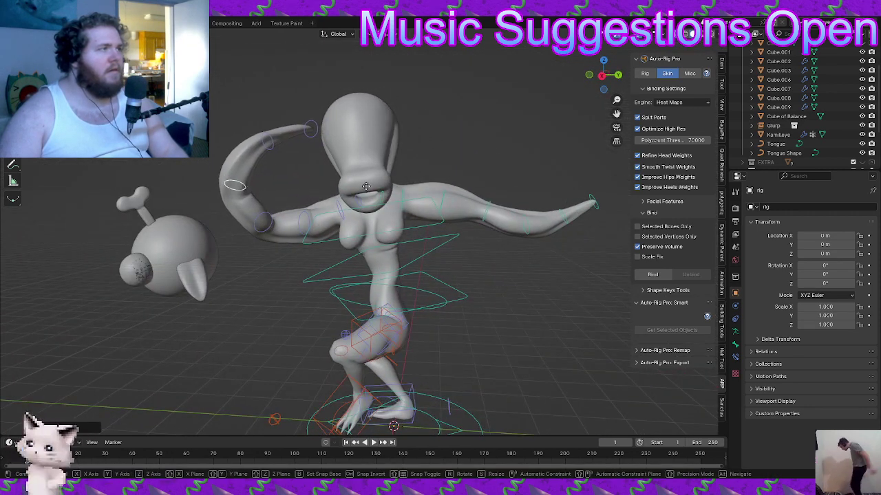
{"action": "left_click", "coordinate": [385, 166]}
{"action": "middle_click_drag", "start_coordinate": [385, 167], "coordinate": [339, 172]}
Frame the selected right mid-forearm controller and move it outward to round out the tentacle's curve
{"action": "scroll", "coordinate": [340, 172], "scroll_direction": "up", "scroll_amount": 2}
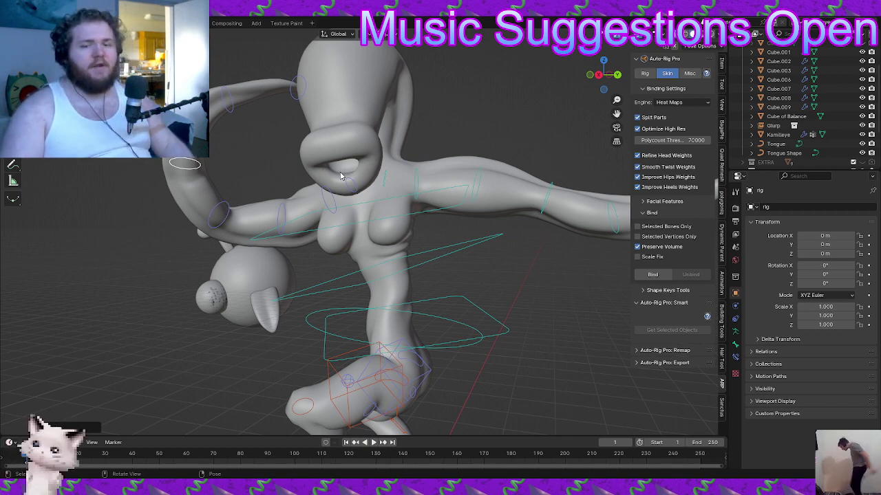
{"action": "key", "text": "KP_Decimal"}
{"action": "scroll", "coordinate": [384, 172], "scroll_direction": "down", "scroll_amount": 5}
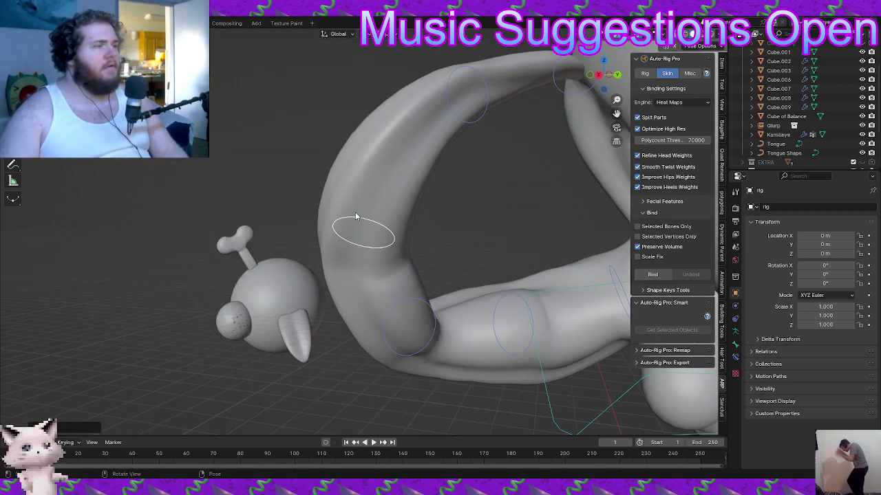
{"action": "middle_click_drag", "start_coordinate": [355, 212], "coordinate": [442, 222]}
{"action": "key", "text": "g"}
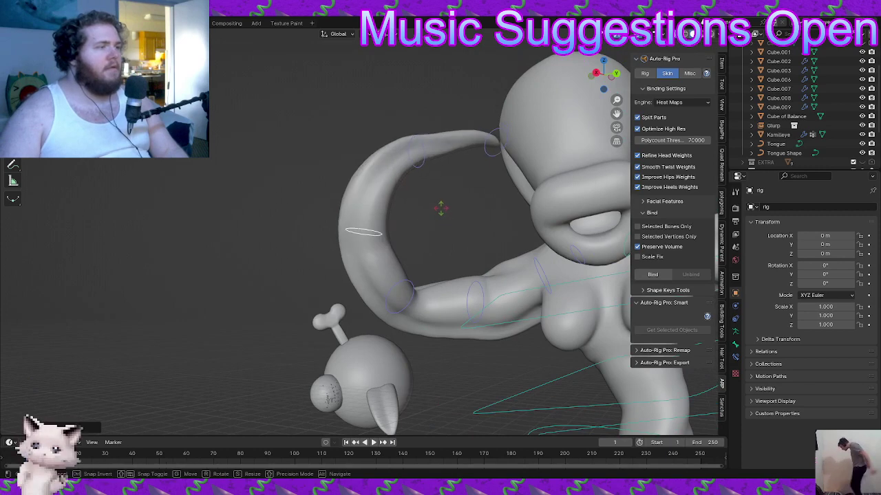
{"action": "left_click", "coordinate": [404, 125]}
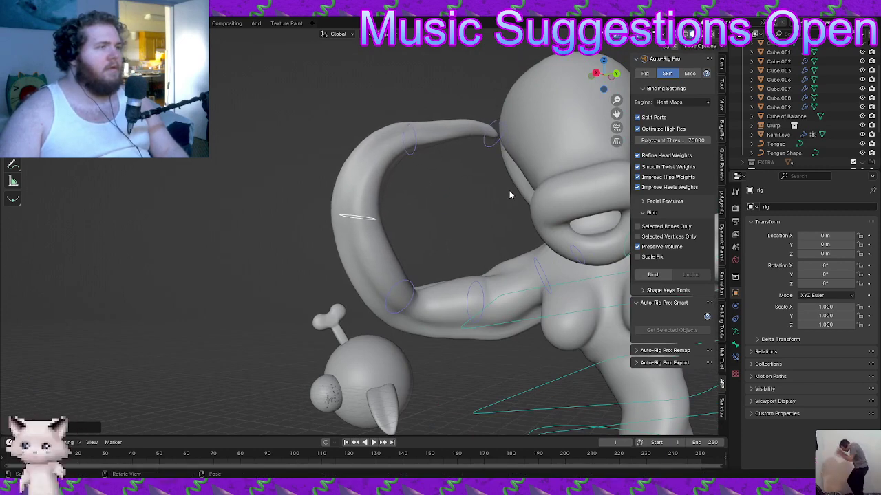
Pose the left arm's upper-arm and elbow controllers to raise the upper arm and bend the tentacle at the elbow
{"action": "middle_click_drag", "start_coordinate": [509, 191], "coordinate": [454, 216]}
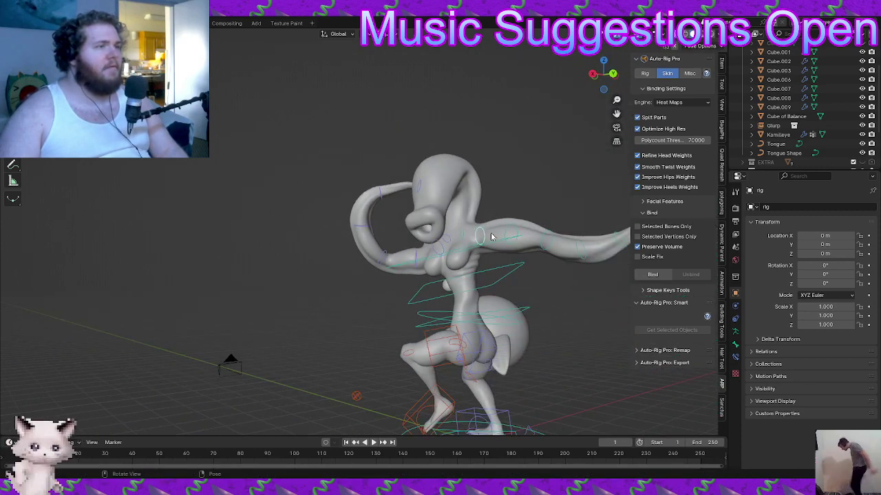
{"action": "key", "text": "g"}
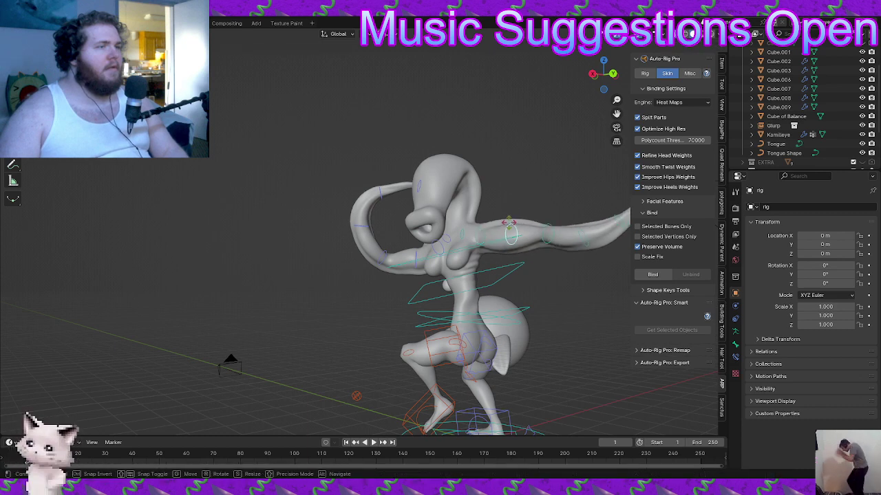
{"action": "key", "text": "r"}
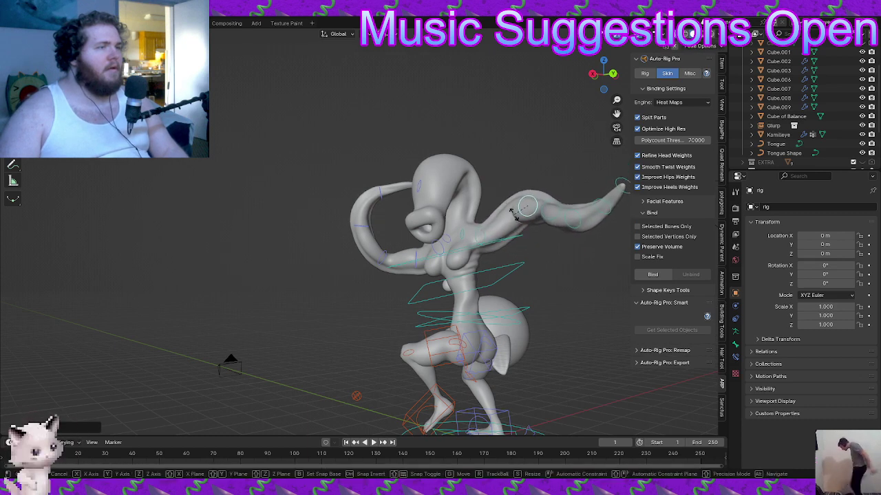
{"action": "key", "text": "r"}
{"action": "key", "text": "g"}
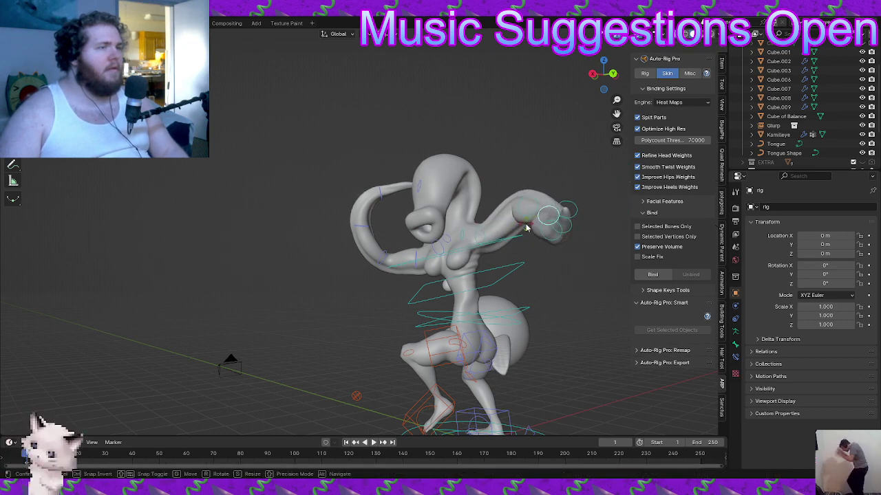
{"action": "left_click", "coordinate": [525, 227]}
Rotate and move the left forearm controllers to bend the tentacle downward and curl its end toward the body
{"action": "middle_click_drag", "start_coordinate": [526, 227], "coordinate": [460, 274]}
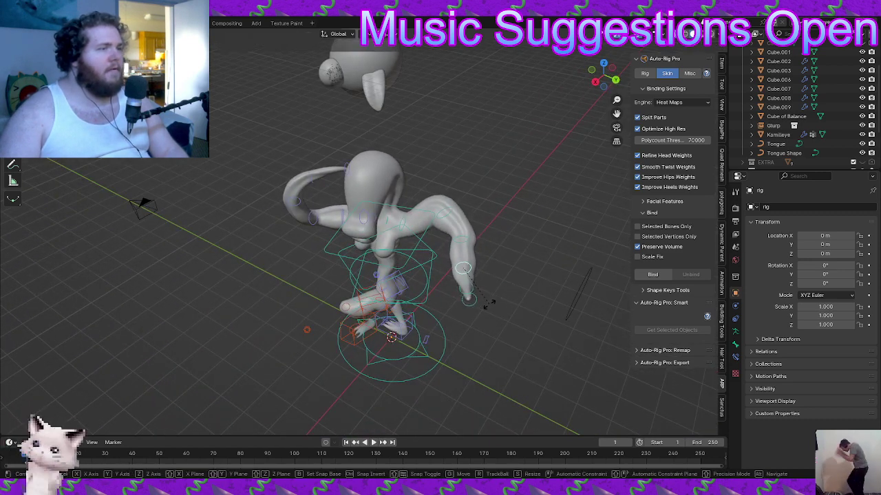
{"action": "key", "text": "g"}
{"action": "key", "text": "r"}
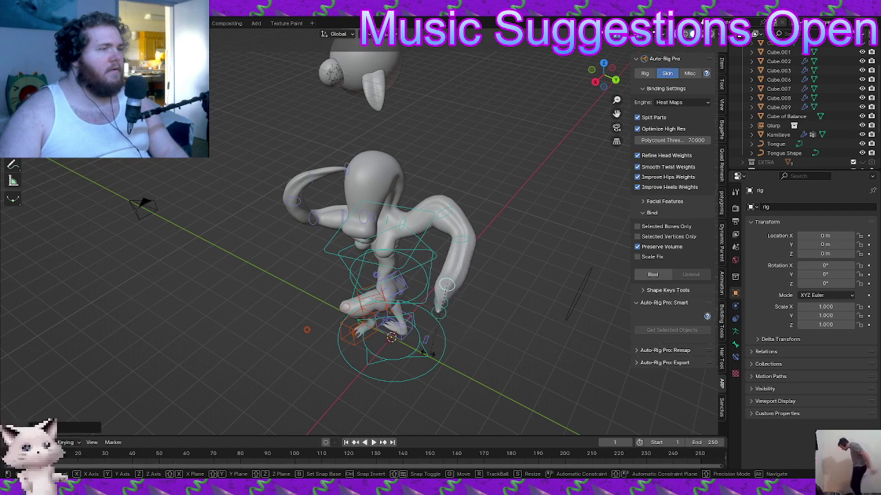
{"action": "left_click", "coordinate": [369, 329]}
{"action": "key", "text": "g"}
{"action": "left_click", "coordinate": [372, 324]}
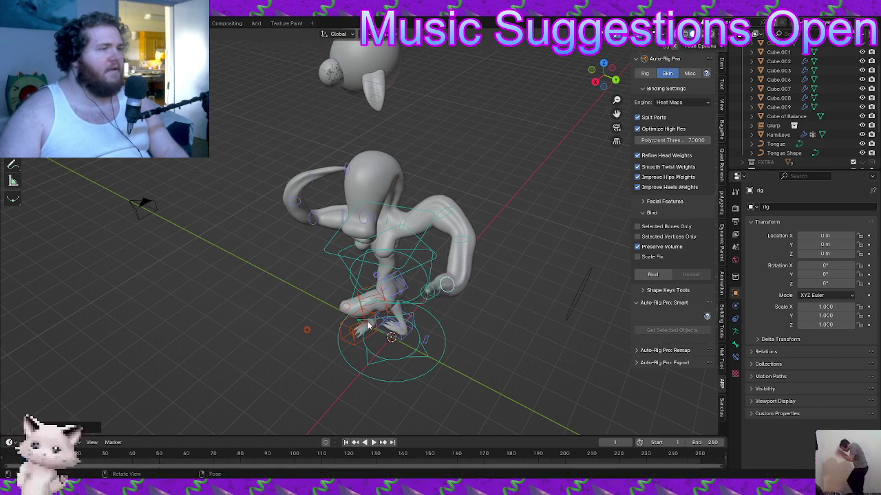
Refine the left tentacle's outer ring controllers from several angles, looping its tip back in front of the body
{"action": "middle_click_drag", "start_coordinate": [511, 283], "coordinate": [402, 247]}
{"action": "key", "text": "r"}
{"action": "key", "text": "r"}
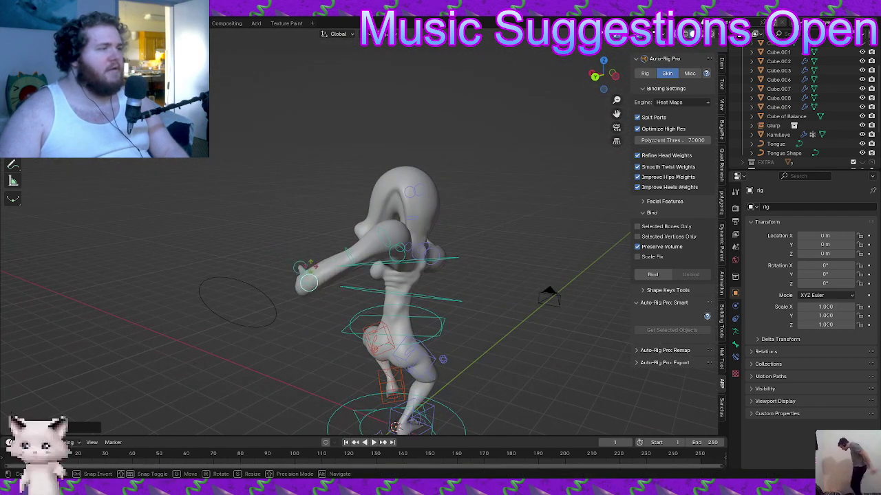
{"action": "middle_click_drag", "start_coordinate": [321, 265], "coordinate": [477, 305]}
{"action": "key", "text": "r"}
{"action": "left_click", "coordinate": [470, 363]}
{"action": "key", "text": "g"}
{"action": "key", "text": "r"}
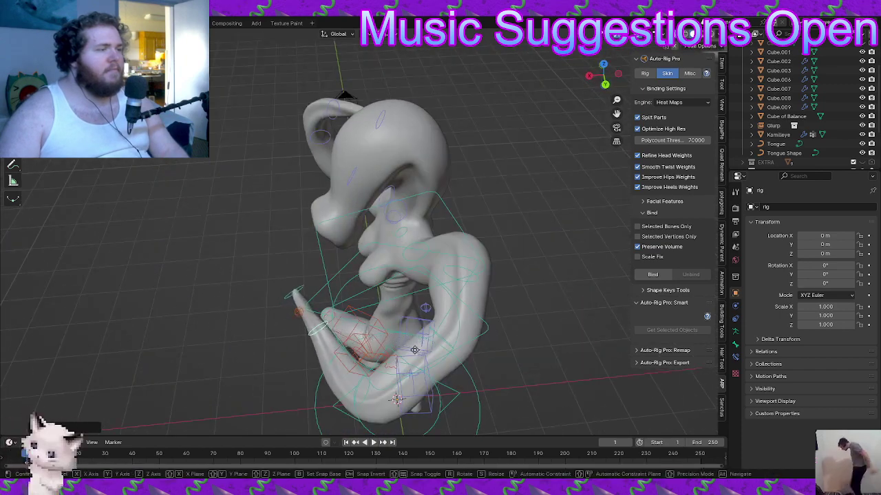
{"action": "middle_click_drag", "start_coordinate": [348, 329], "coordinate": [449, 243]}
Return the rig to Object Mode and switch the viewport to Rendered shading
{"action": "key", "text": "ctrl+Tab"}
{"action": "scroll", "coordinate": [421, 238], "scroll_direction": "up", "scroll_amount": 1}
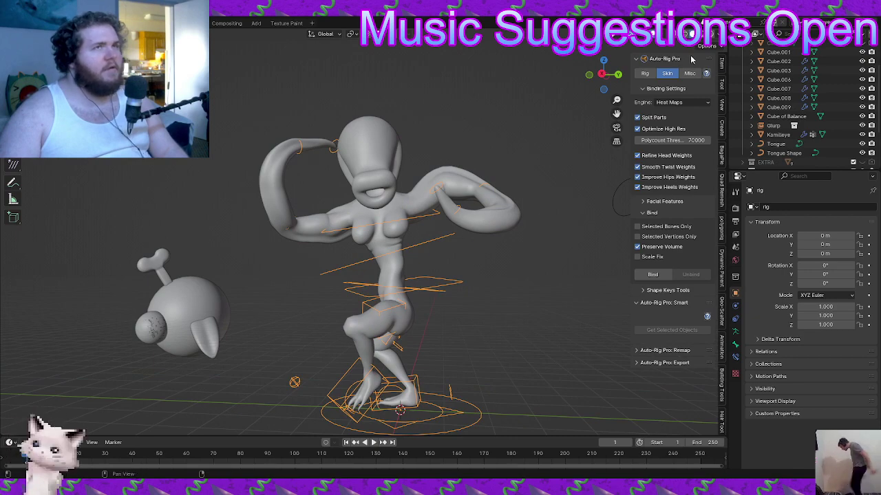
{"action": "left_click", "coordinate": [712, 36]}
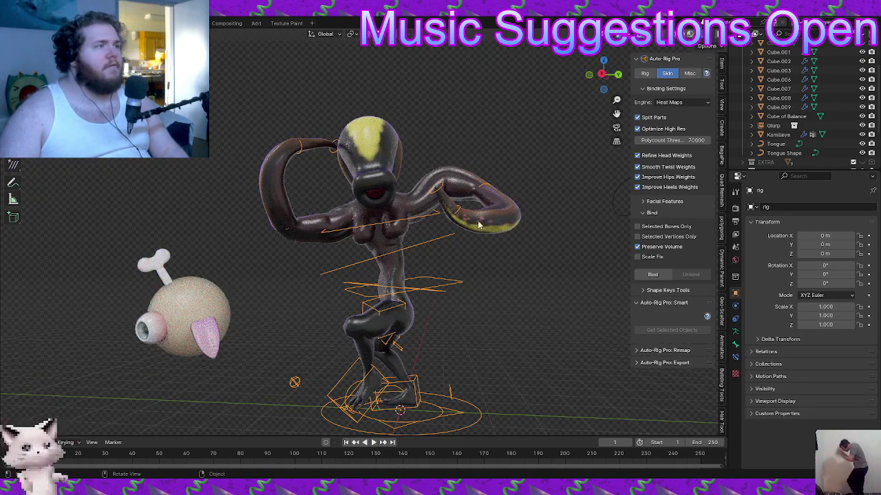
Select the character mesh, inspect the textured pose from several angles, and turn off its Multires modifier's viewport display
{"action": "mouse_move", "coordinate": [481, 227]}
{"action": "middle_mouse_down"}
{"action": "mouse_move", "coordinate": [451, 220]}
{"action": "mouse_move", "coordinate": [510, 230]}
{"action": "mouse_move", "coordinate": [395, 239]}
{"action": "middle_mouse_up"}
{"action": "left_click", "coordinate": [395, 238]}
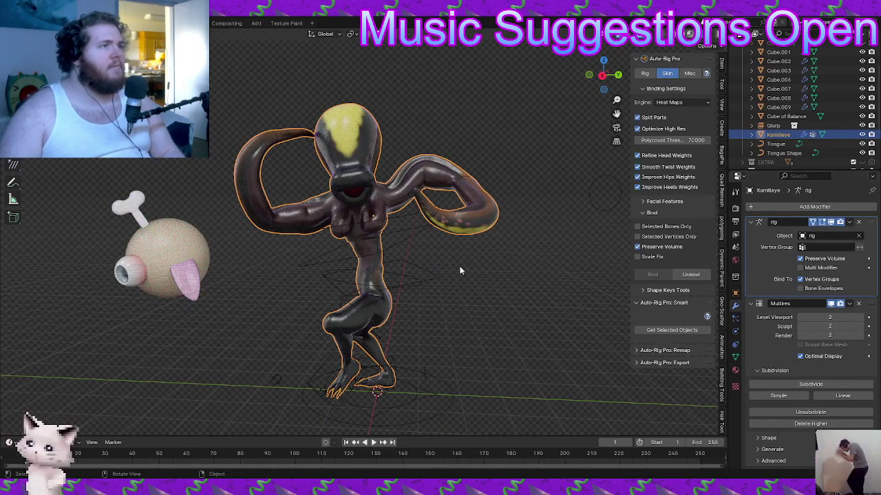
{"action": "middle_click_drag", "start_coordinate": [460, 270], "coordinate": [95, 279]}
{"action": "middle_click_drag", "start_coordinate": [322, 267], "coordinate": [328, 249]}
{"action": "middle_click_drag", "start_coordinate": [468, 248], "coordinate": [294, 203]}
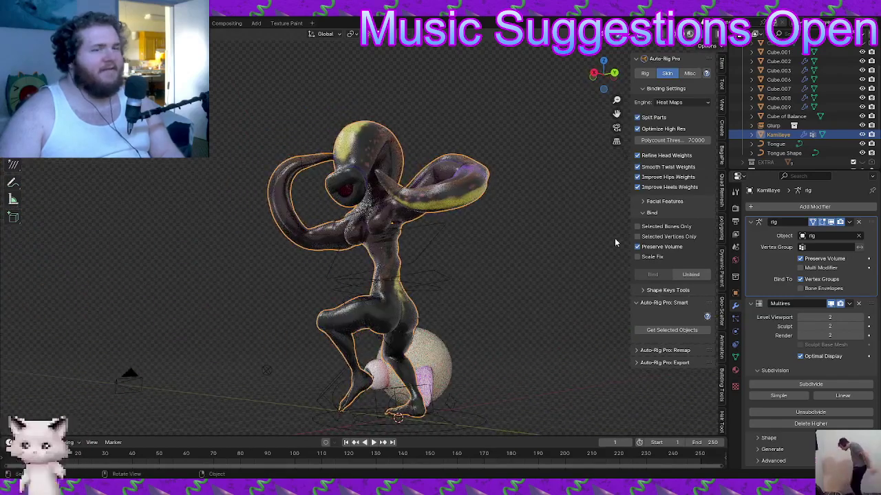
{"action": "left_click", "coordinate": [831, 304]}
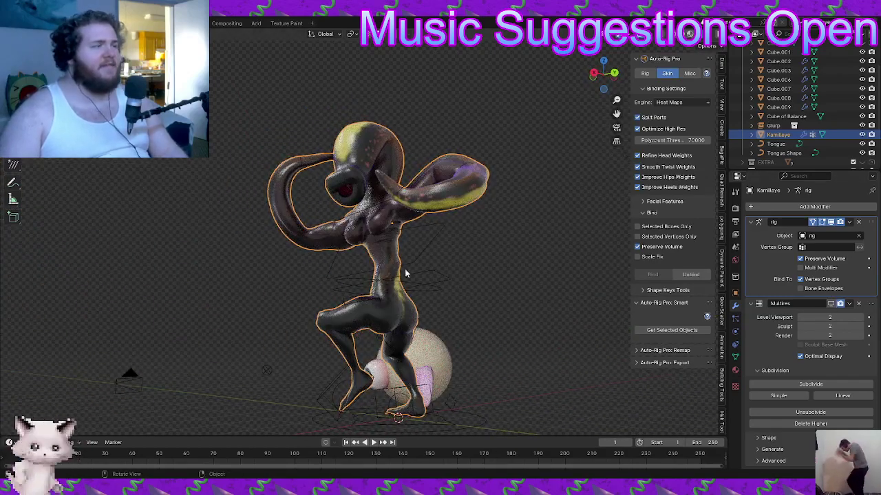
{"action": "middle_click_drag", "start_coordinate": [405, 273], "coordinate": [428, 271]}
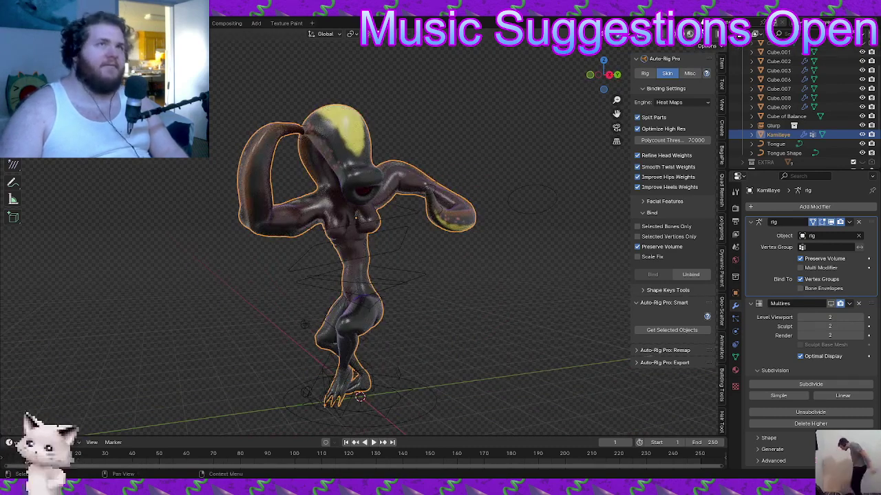
Switch the viewport back to Solid shading and select the rig
{"action": "left_click", "coordinate": [689, 34]}
{"action": "middle_click_drag", "start_coordinate": [407, 203], "coordinate": [368, 230]}
{"action": "left_click", "coordinate": [367, 230]}
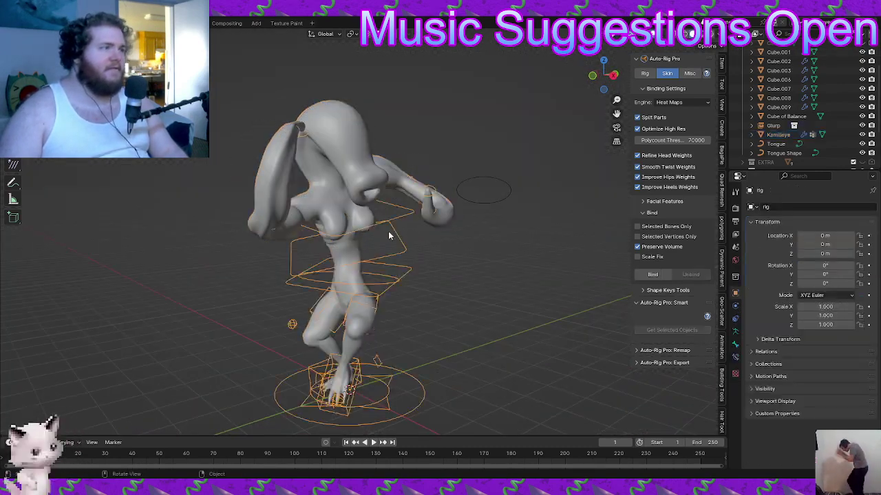
{"action": "key", "text": "a"}
{"action": "left_click", "coordinate": [404, 236]}
{"action": "left_click", "coordinate": [395, 243]}
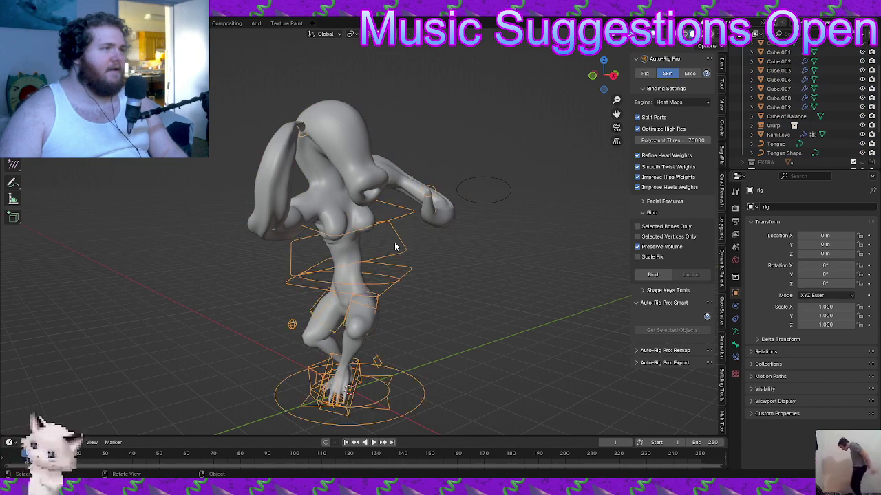
Put the rig in Pose Mode and clear the rotation and location of all its controllers
{"action": "key", "text": "ctrl+Tab"}
{"action": "key", "text": "a"}
{"action": "key", "text": "alt+r"}
{"action": "key", "text": "alt+g"}
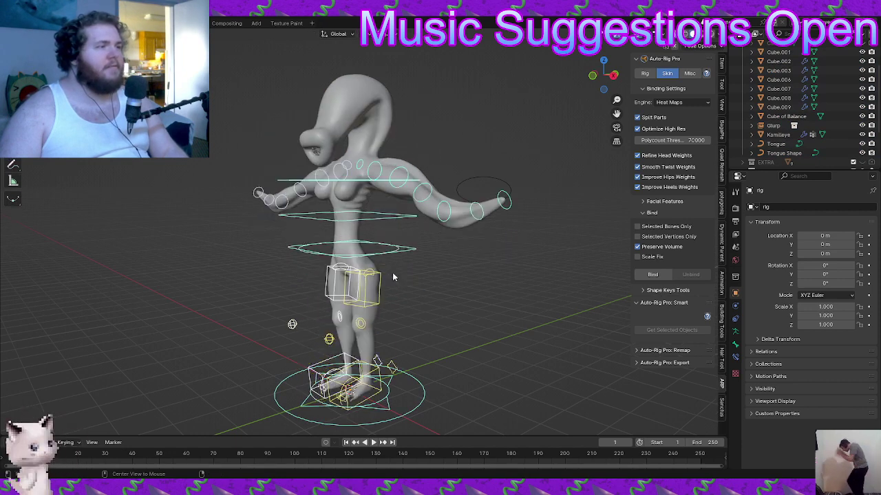
{"action": "middle_click_drag", "start_coordinate": [408, 246], "coordinate": [465, 239]}
{"action": "left_click", "coordinate": [436, 244]}
{"action": "middle_click_drag", "start_coordinate": [399, 198], "coordinate": [434, 241], "text": "shift"}
{"action": "scroll", "coordinate": [433, 241], "scroll_direction": "up", "scroll_amount": 1}
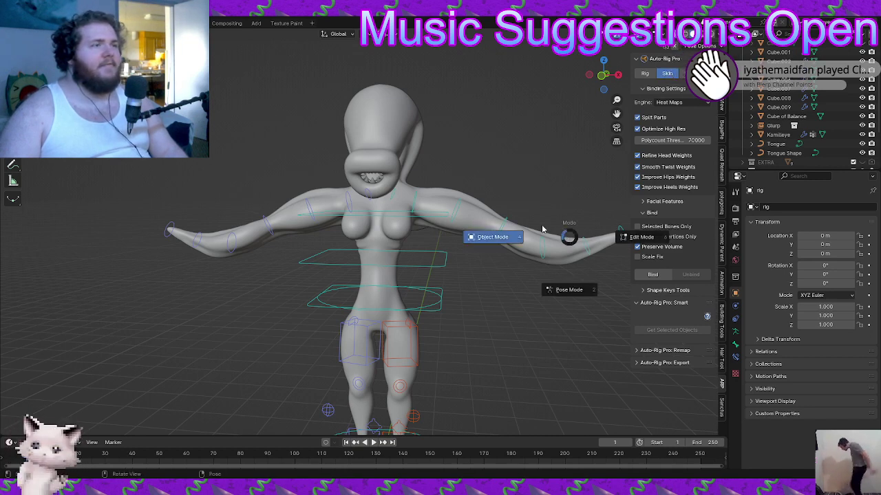
Return to Object Mode and unbind the character mesh from the rig
{"action": "left_click", "coordinate": [542, 229]}
{"action": "left_click", "coordinate": [469, 215]}
{"action": "left_click", "coordinate": [694, 278]}
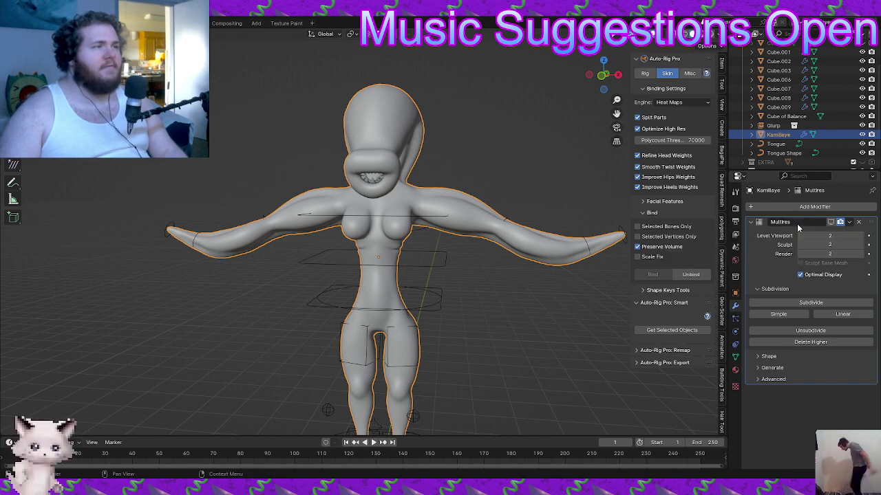
Select the rig and open its Auto-Rig Pro reference bones for editing
{"action": "left_click", "coordinate": [440, 214]}
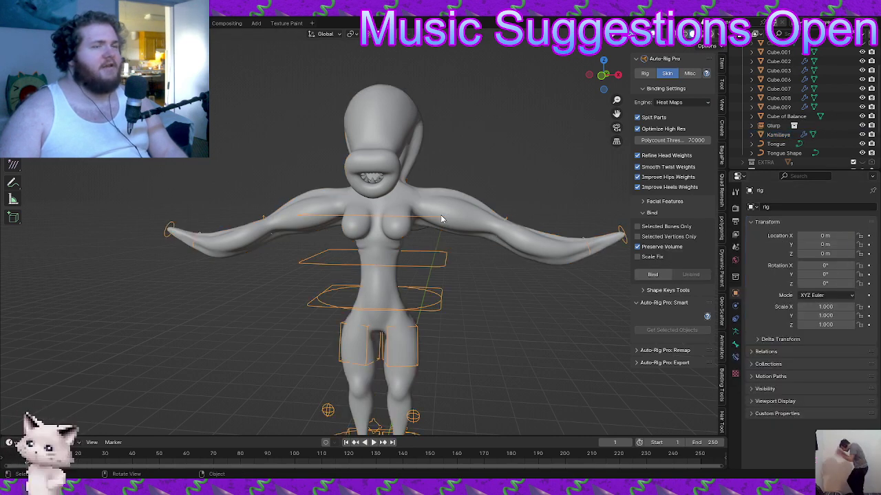
{"action": "middle_click_drag", "start_coordinate": [441, 214], "coordinate": [390, 216], "text": "shift"}
{"action": "left_click", "coordinate": [645, 73]}
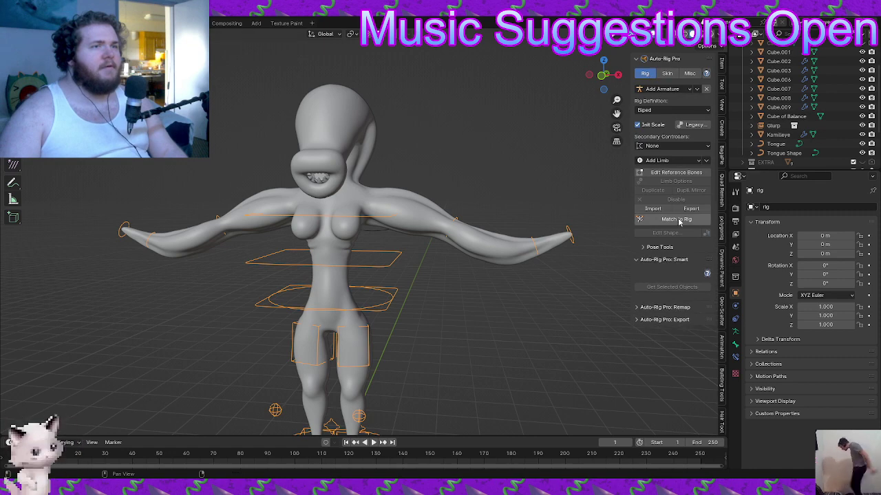
{"action": "left_click", "coordinate": [665, 173]}
{"action": "middle_click_drag", "start_coordinate": [482, 210], "coordinate": [383, 195]}
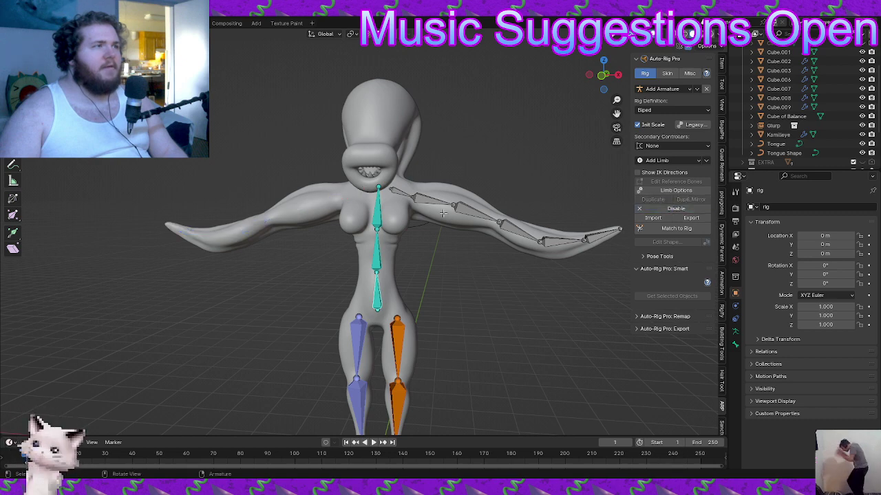
Try repositioning the left tentacle's first reference bone along Z and X near the shoulder
{"action": "middle_click_drag", "start_coordinate": [421, 191], "coordinate": [357, 260], "text": "shift"}
{"action": "scroll", "coordinate": [330, 210], "scroll_direction": "up", "scroll_amount": 2}
{"action": "left_click", "coordinate": [305, 223]}
{"action": "key", "text": "g"}
{"action": "key", "text": "z"}
{"action": "left_click", "coordinate": [308, 243]}
{"action": "scroll", "coordinate": [358, 260], "scroll_direction": "up", "scroll_amount": 2}
{"action": "middle_click_drag", "start_coordinate": [296, 227], "coordinate": [323, 212]}
{"action": "key", "text": "g"}
{"action": "key", "text": "x"}
{"action": "key", "text": "z"}
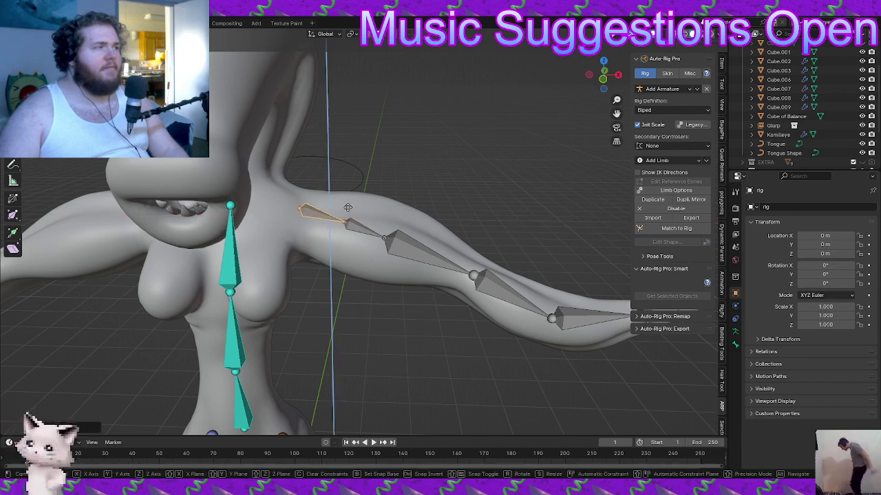
{"action": "left_click", "coordinate": [340, 249]}
{"action": "middle_click_drag", "start_coordinate": [341, 248], "coordinate": [461, 227]}
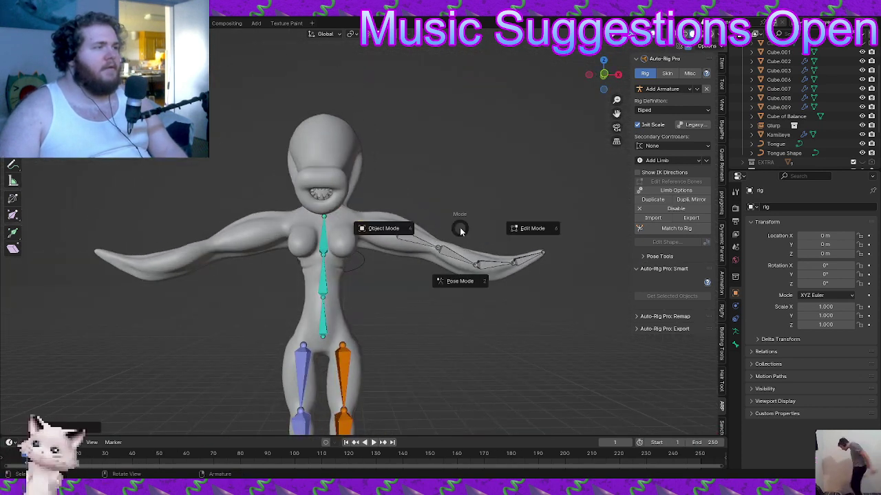
Put the character mesh in Sculpt Mode from the front view and choose the Pose brush with a larger radius
{"action": "left_click", "coordinate": [413, 231]}
{"action": "left_click", "coordinate": [388, 221]}
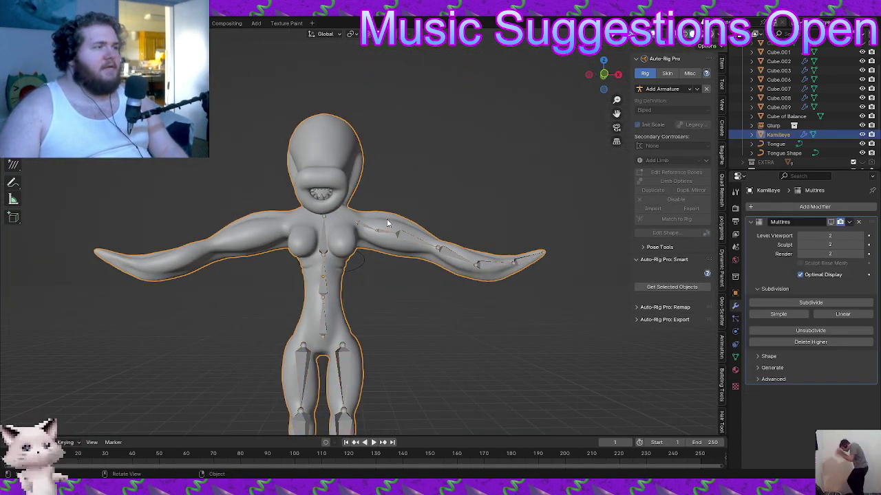
{"action": "middle_click_drag", "start_coordinate": [386, 220], "coordinate": [429, 225], "text": "alt"}
{"action": "key", "text": "Tab"}
{"action": "left_click", "coordinate": [421, 257]}
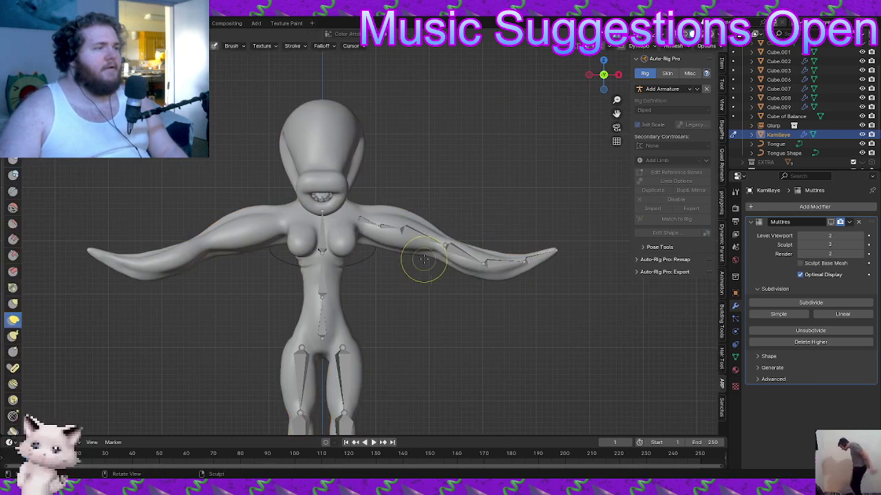
{"action": "left_click", "coordinate": [13, 368]}
{"action": "scroll", "coordinate": [485, 381], "scroll_direction": "down", "scroll_amount": 5}
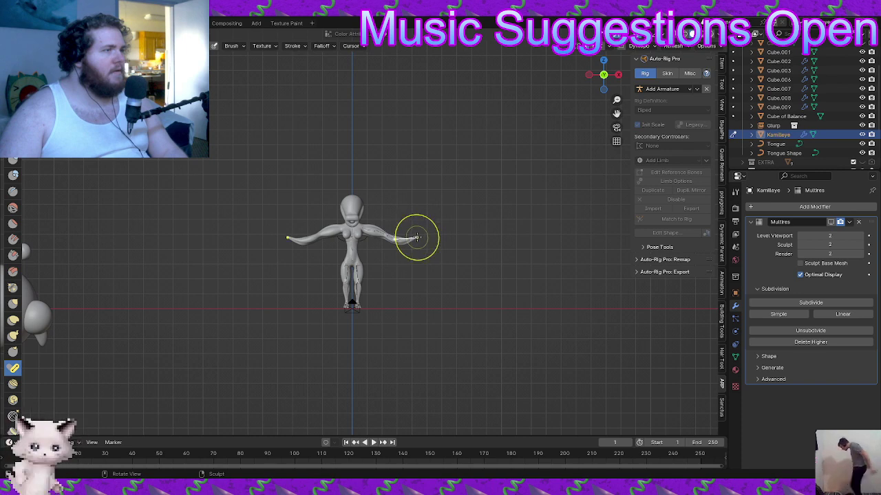
{"action": "scroll", "coordinate": [416, 238], "scroll_direction": "down", "scroll_amount": 5}
{"action": "scroll", "coordinate": [401, 240], "scroll_direction": "up", "scroll_amount": 9}
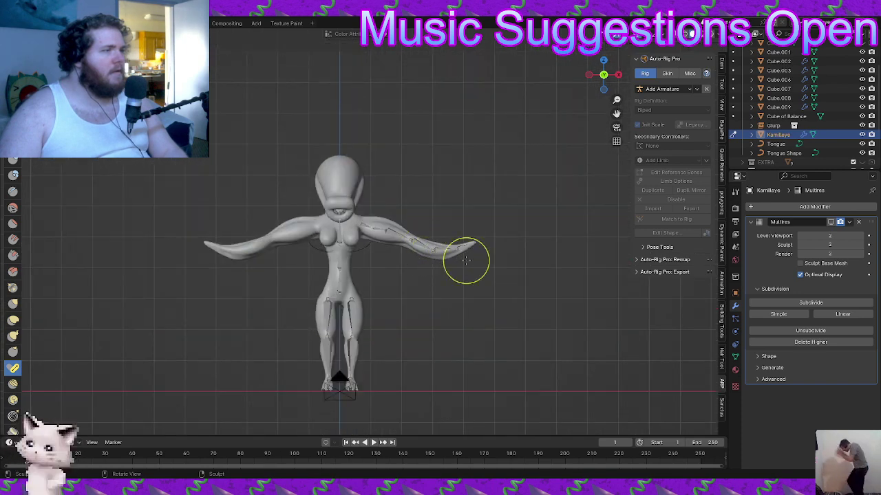
{"action": "left_click", "coordinate": [584, 250]}
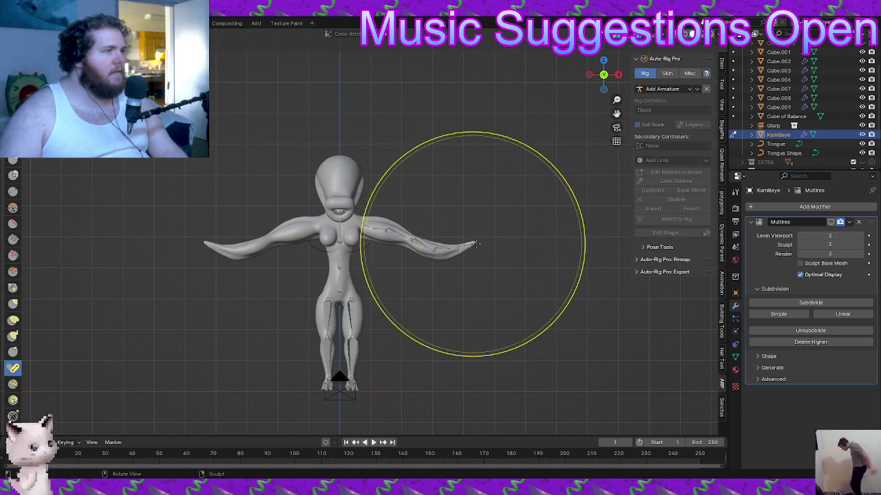
Try bending both tentacle arms upward with symmetrical Pose brush strokes, resizing the brush between strokes
{"action": "left_click", "coordinate": [477, 244]}
{"action": "left_click_drag", "start_coordinate": [473, 243], "coordinate": [479, 222]}
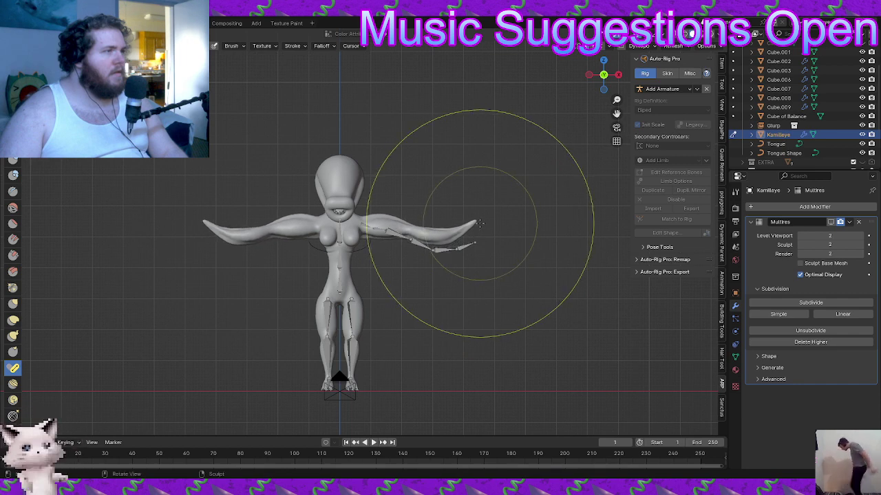
{"action": "left_click", "coordinate": [435, 225]}
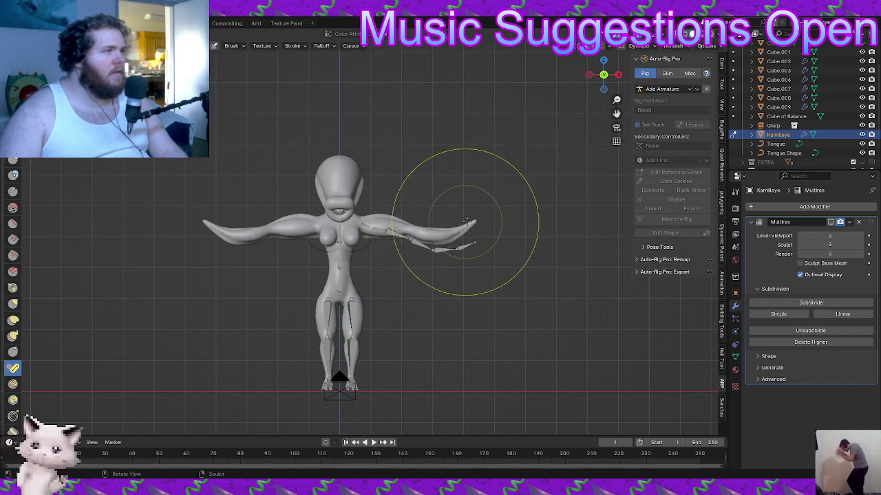
{"action": "key", "text": "f"}
{"action": "left_click", "coordinate": [457, 223]}
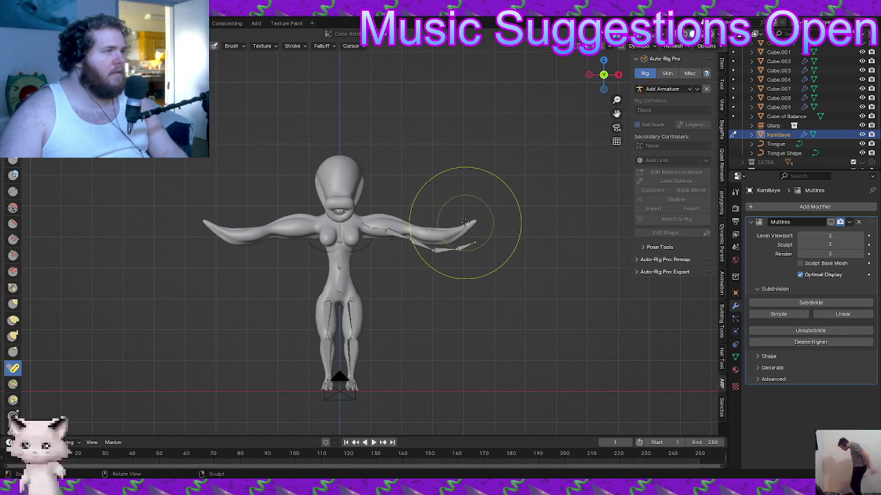
{"action": "key", "text": "f"}
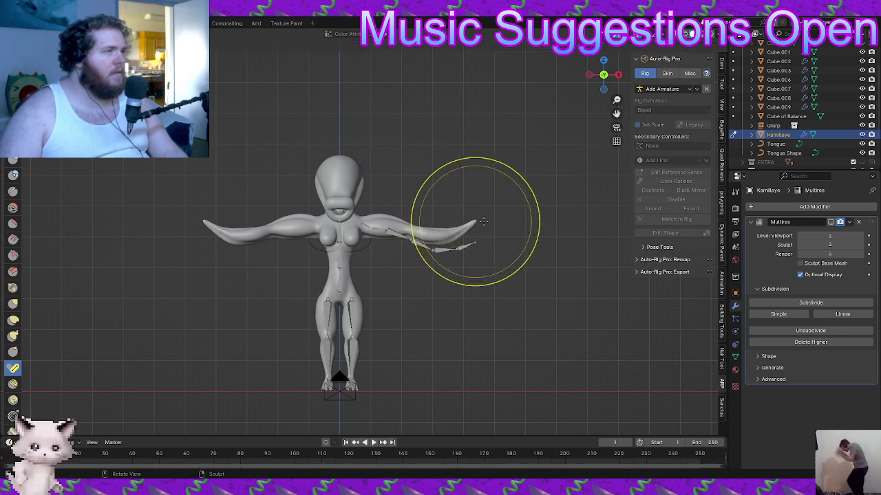
{"action": "left_click", "coordinate": [473, 221]}
{"action": "left_click_drag", "start_coordinate": [474, 221], "coordinate": [475, 203]}
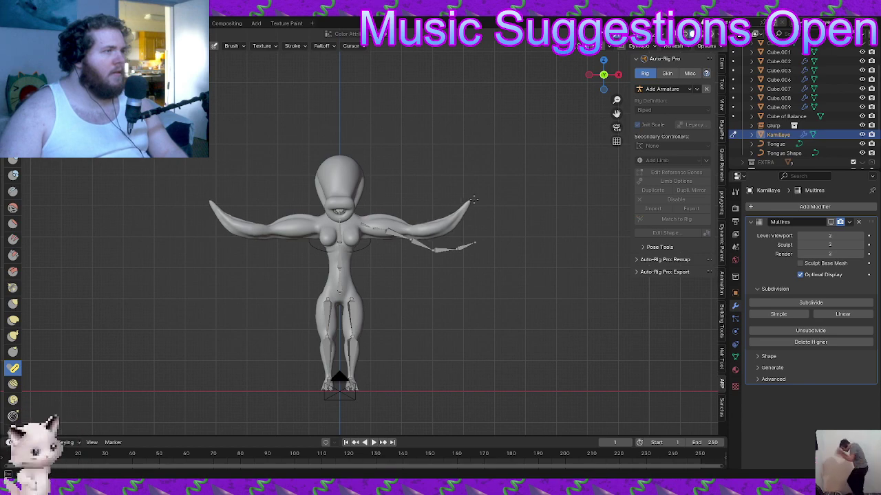
Compare the arms with and without the sculpted bends, then undo the strokes back to Object Mode
{"action": "middle_click_drag", "start_coordinate": [473, 201], "coordinate": [516, 251]}
{"action": "scroll", "coordinate": [296, 227], "scroll_direction": "up", "scroll_amount": 6}
{"action": "scroll", "coordinate": [358, 258], "scroll_direction": "down", "scroll_amount": 3}
{"action": "middle_click_drag", "start_coordinate": [347, 265], "coordinate": [443, 255]}
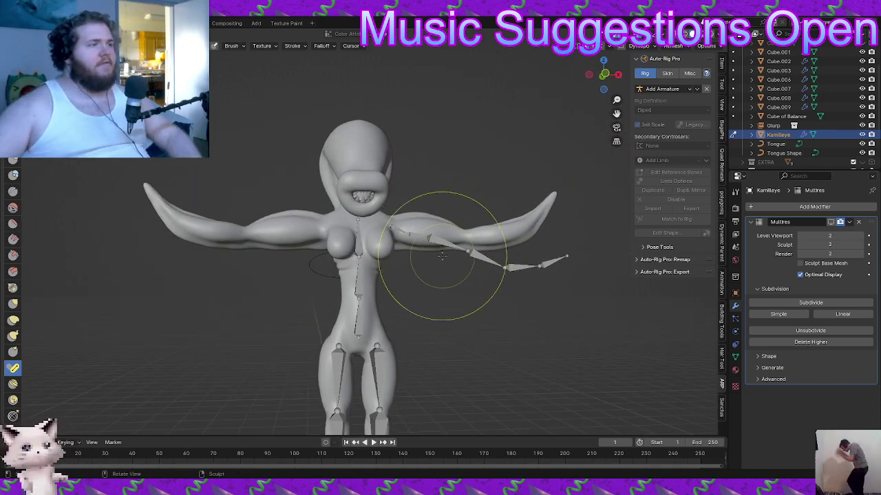
{"action": "key", "text": "ctrl+z"}
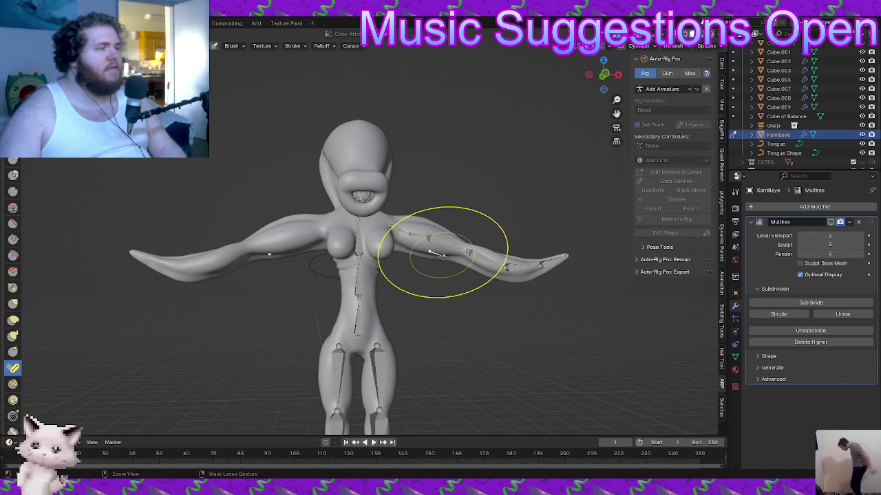
{"action": "key", "text": "ctrl+shift+z"}
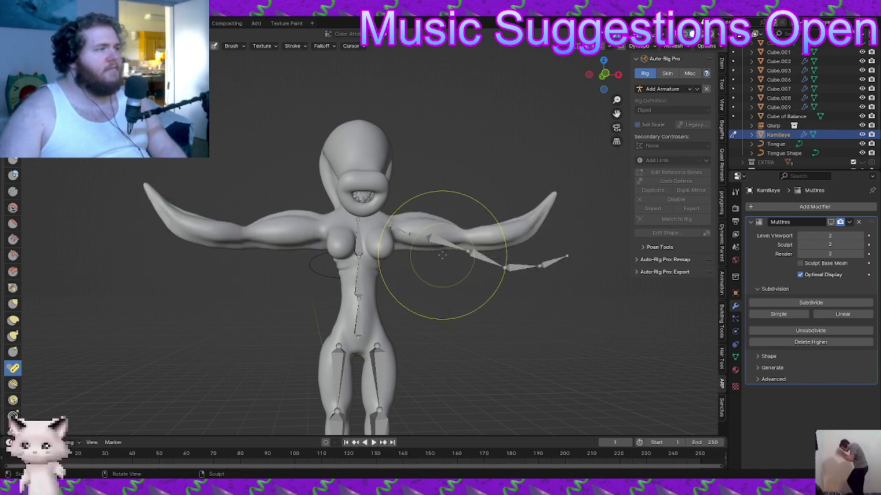
{"action": "middle_click_drag", "start_coordinate": [442, 255], "coordinate": [387, 278]}
{"action": "key", "text": "ctrl+z"}
{"action": "key", "text": "ctrl+z"}
{"action": "key", "text": "ctrl+z"}
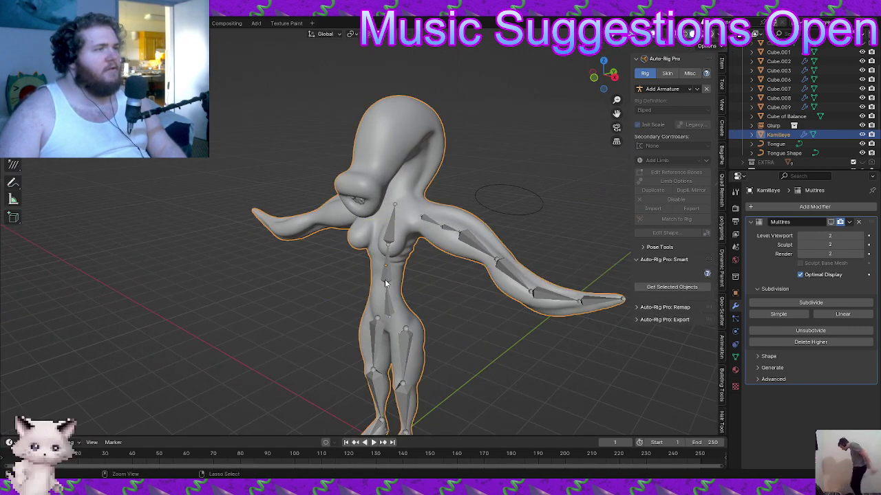
Put the rig in Pose Mode and examine how the reference bones run through the left tentacle
{"action": "left_click", "coordinate": [469, 229]}
{"action": "key", "text": "ctrl+Tab"}
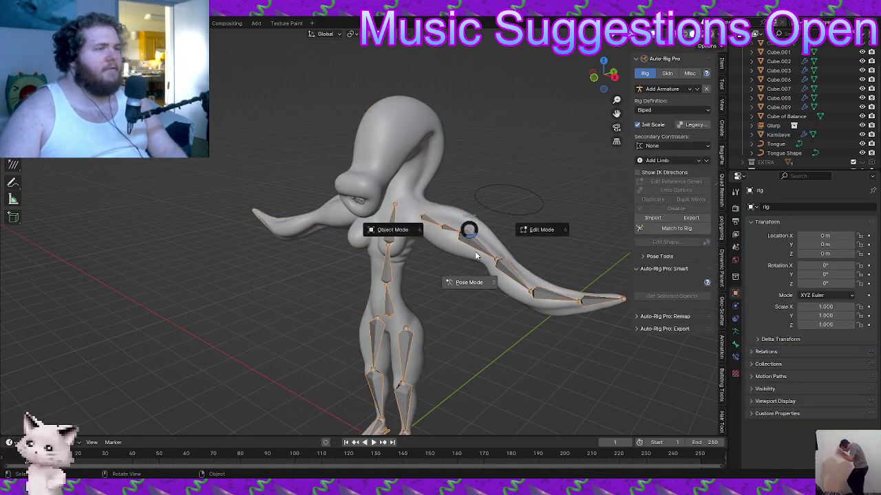
{"action": "left_click", "coordinate": [482, 275]}
{"action": "scroll", "coordinate": [499, 268], "scroll_direction": "up", "scroll_amount": 3}
{"action": "middle_click_drag", "start_coordinate": [501, 268], "coordinate": [343, 283]}
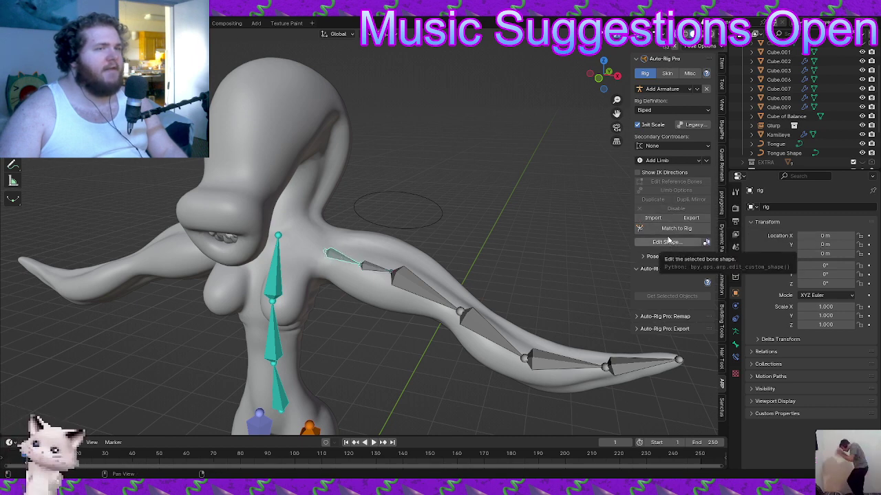
{"action": "middle_click_drag", "start_coordinate": [517, 254], "coordinate": [385, 256]}
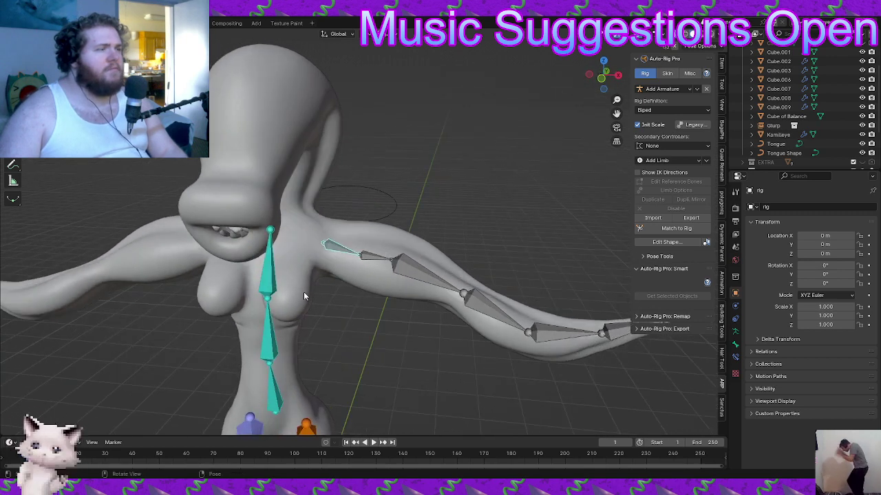
{"action": "middle_click_drag", "start_coordinate": [305, 295], "coordinate": [392, 252]}
{"action": "left_click", "coordinate": [413, 260]}
{"action": "scroll", "coordinate": [413, 260], "scroll_direction": "down", "scroll_amount": 4}
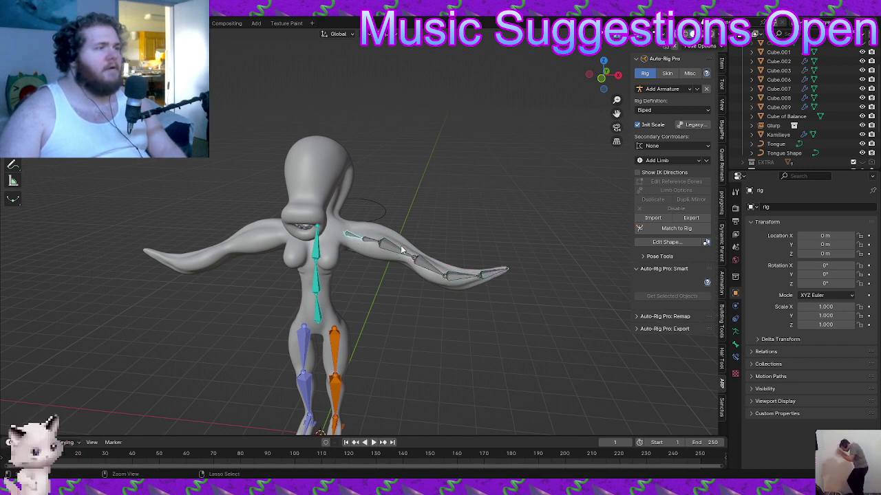
Edit the rig's bones and set the left tentacle limb's Bendy Bones Count to 5
{"action": "key", "text": "Tab"}
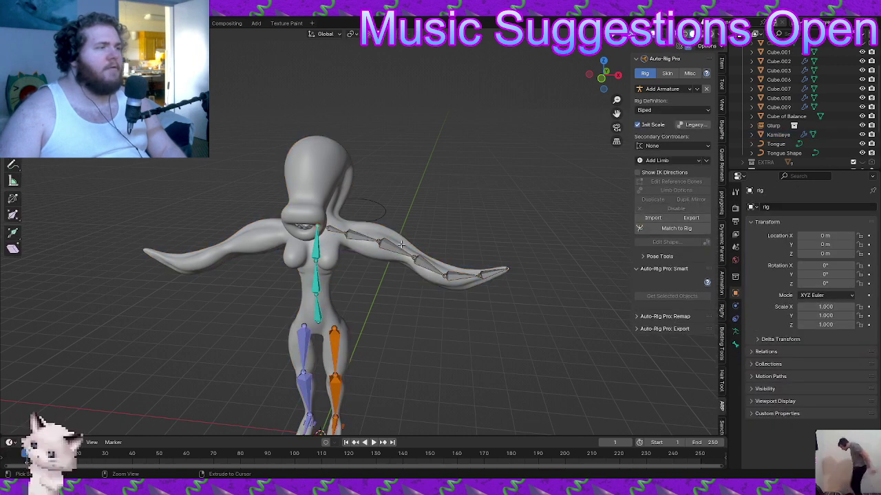
{"action": "left_click", "coordinate": [379, 241]}
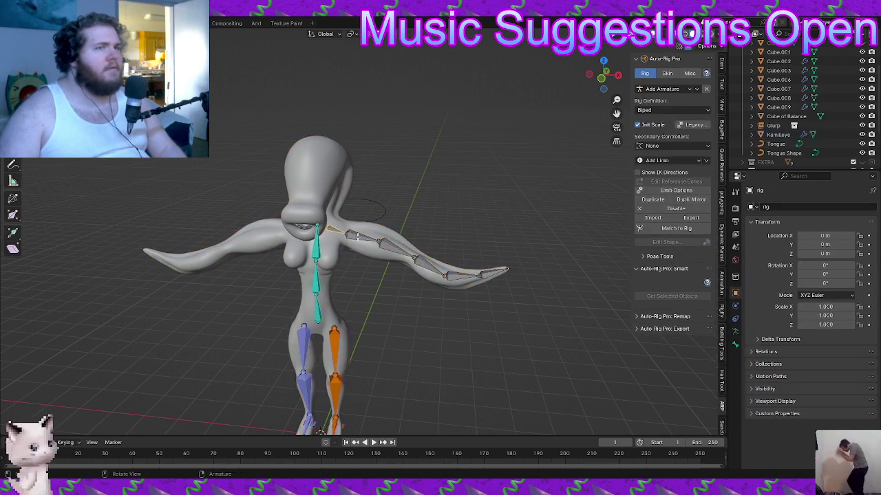
{"action": "scroll", "coordinate": [357, 236], "scroll_direction": "up", "scroll_amount": 3}
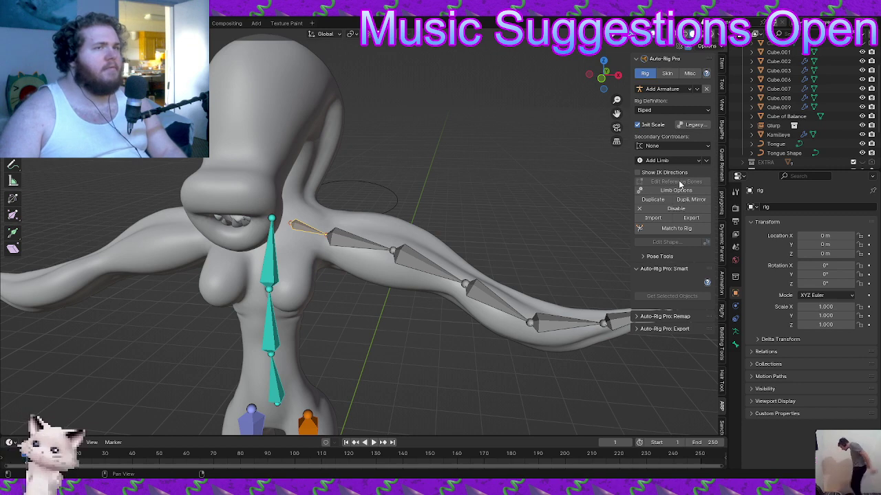
{"action": "left_click", "coordinate": [679, 189]}
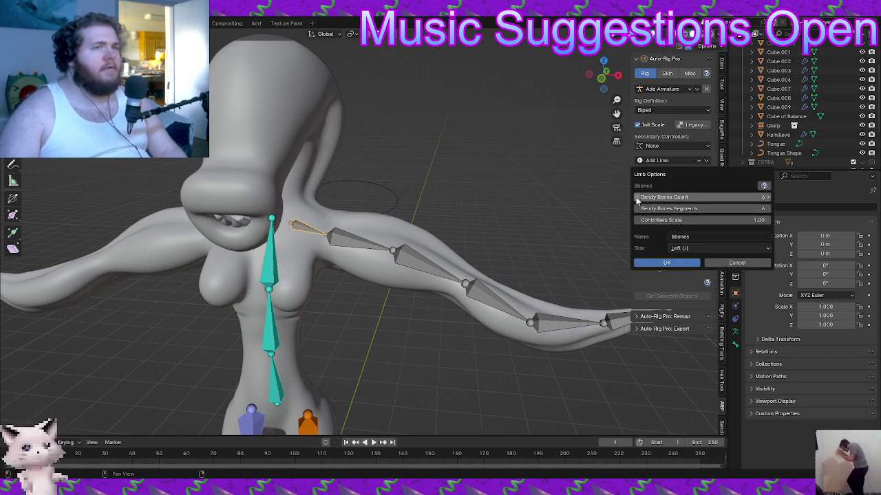
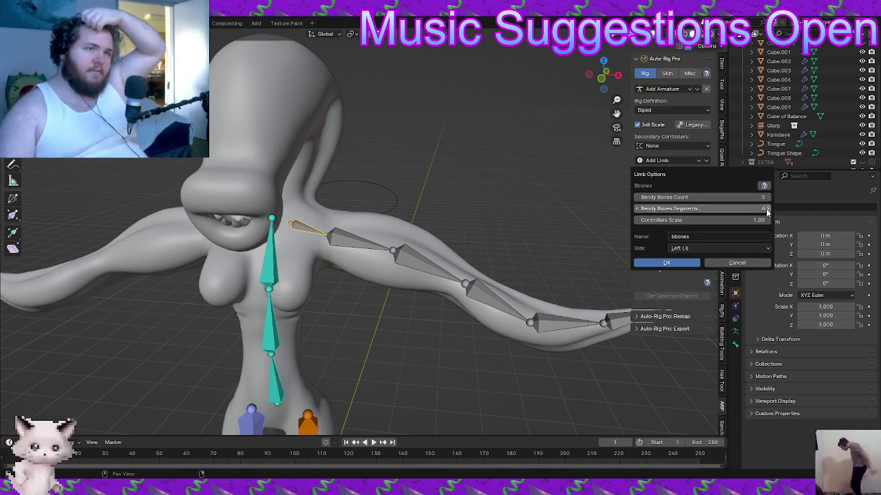
{"action": "left_click", "coordinate": [684, 264]}
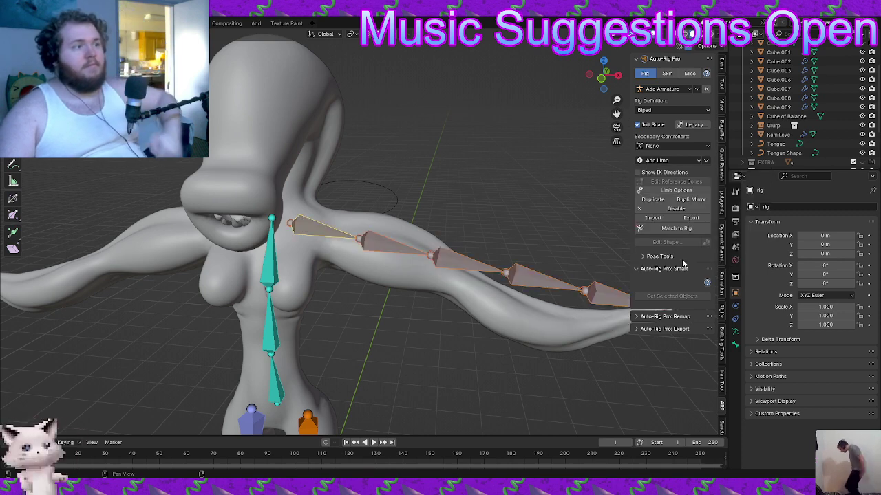
Move the root joint of the left tentacle's new bone chain along X and Z into the shoulder
{"action": "left_click", "coordinate": [292, 223]}
{"action": "middle_click_drag", "start_coordinate": [293, 223], "coordinate": [323, 207]}
{"action": "scroll", "coordinate": [323, 208], "scroll_direction": "up", "scroll_amount": 2}
{"action": "key", "text": "g"}
{"action": "key", "text": "x"}
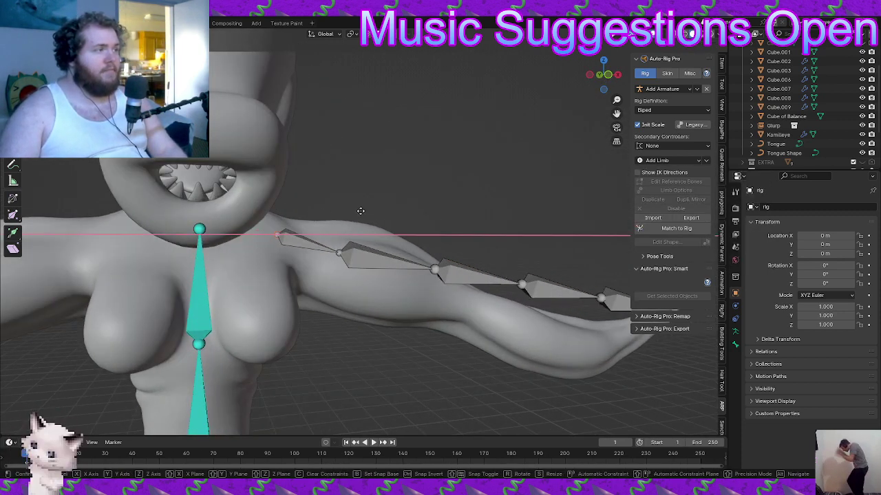
{"action": "left_click", "coordinate": [371, 208]}
{"action": "key", "text": "g"}
{"action": "key", "text": "z"}
{"action": "left_click", "coordinate": [372, 225]}
Centre the left tentacle's root and second joints in the upper arm along Y, and slide the second joint along X
{"action": "middle_click_drag", "start_coordinate": [372, 225], "coordinate": [409, 236]}
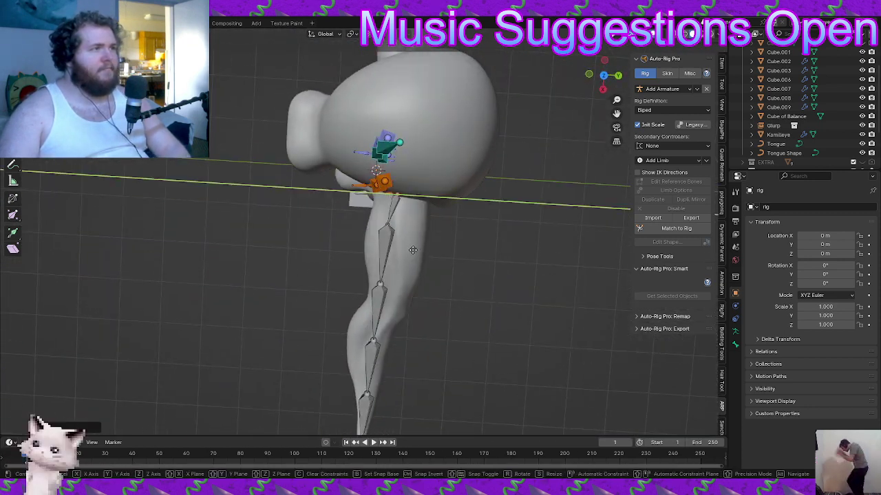
{"action": "key", "text": "g"}
{"action": "key", "text": "y"}
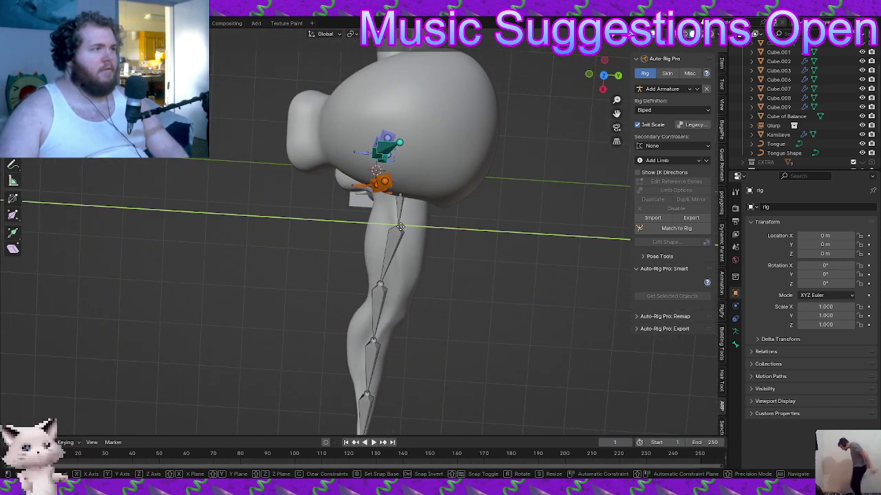
{"action": "left_click", "coordinate": [395, 228]}
{"action": "left_click", "coordinate": [386, 277]}
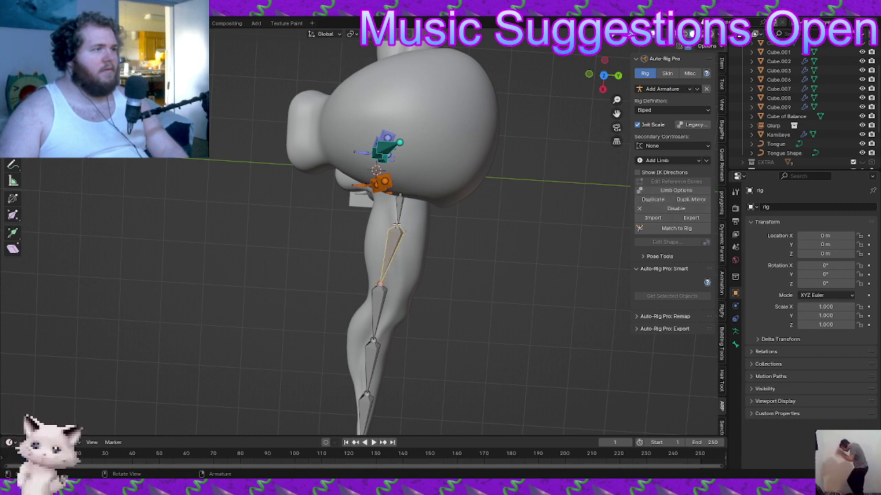
{"action": "key", "text": "g"}
{"action": "key", "text": "y"}
{"action": "key", "text": "y"}
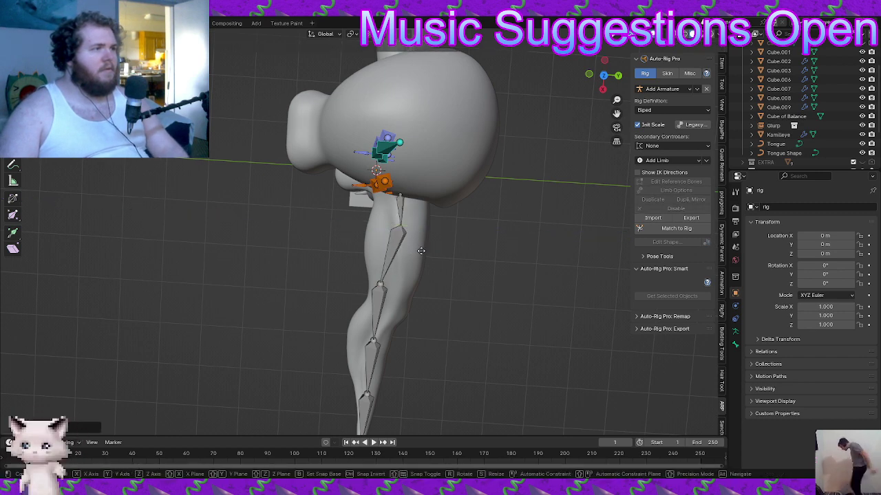
{"action": "key", "text": "z"}
{"action": "key", "text": "x"}
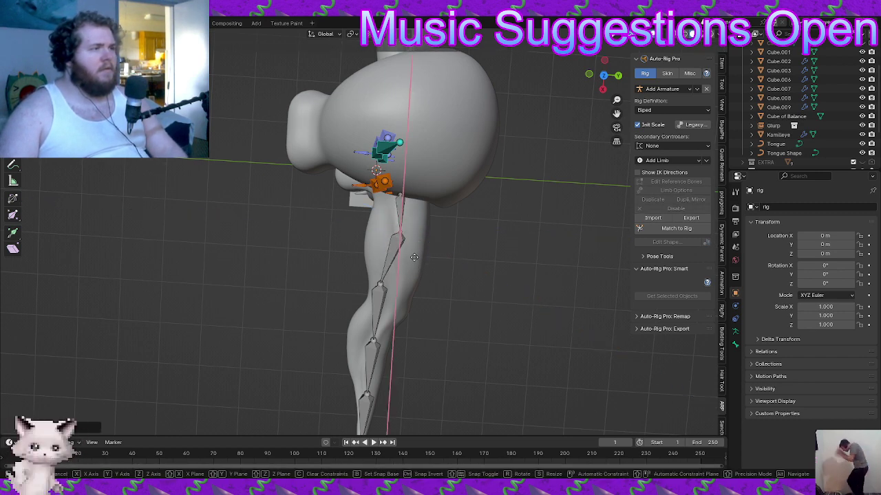
{"action": "left_click", "coordinate": [415, 272]}
Slide the outer joints of the left tentacle chain along the arm, shifting the last inner joint toward the tip
{"action": "middle_click_drag", "start_coordinate": [415, 272], "coordinate": [430, 285]}
{"action": "middle_click_drag", "start_coordinate": [534, 296], "coordinate": [365, 298], "text": "shift"}
{"action": "scroll", "coordinate": [392, 266], "scroll_direction": "up", "scroll_amount": 1}
{"action": "scroll", "coordinate": [378, 227], "scroll_direction": "up", "scroll_amount": 2}
{"action": "left_click_drag", "start_coordinate": [368, 214], "coordinate": [414, 212]}
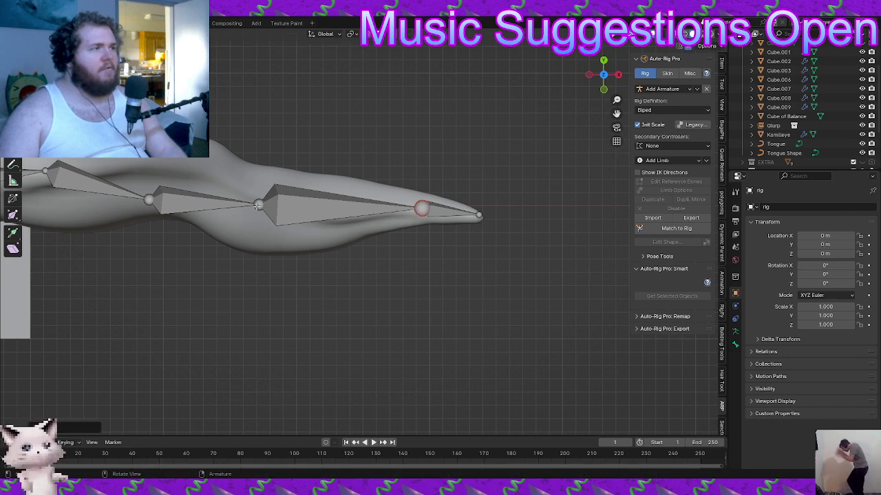
{"action": "left_click_drag", "start_coordinate": [257, 205], "coordinate": [214, 185]}
{"action": "scroll", "coordinate": [151, 195], "scroll_direction": "down", "scroll_amount": 2}
{"action": "middle_click_drag", "start_coordinate": [141, 196], "coordinate": [238, 202], "text": "shift"}
{"action": "scroll", "coordinate": [238, 202], "scroll_direction": "up", "scroll_amount": 1}
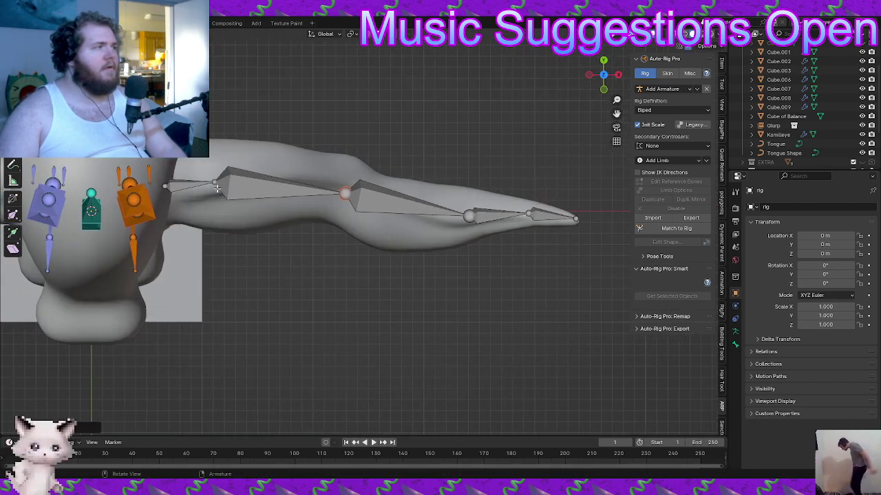
Slide the second and third joints of the left tentacle outward, lengthening the first bone to span the upper arm
{"action": "left_click", "coordinate": [220, 181]}
{"action": "left_click_drag", "start_coordinate": [215, 183], "coordinate": [240, 186]}
{"action": "left_click_drag", "start_coordinate": [344, 194], "coordinate": [423, 222]}
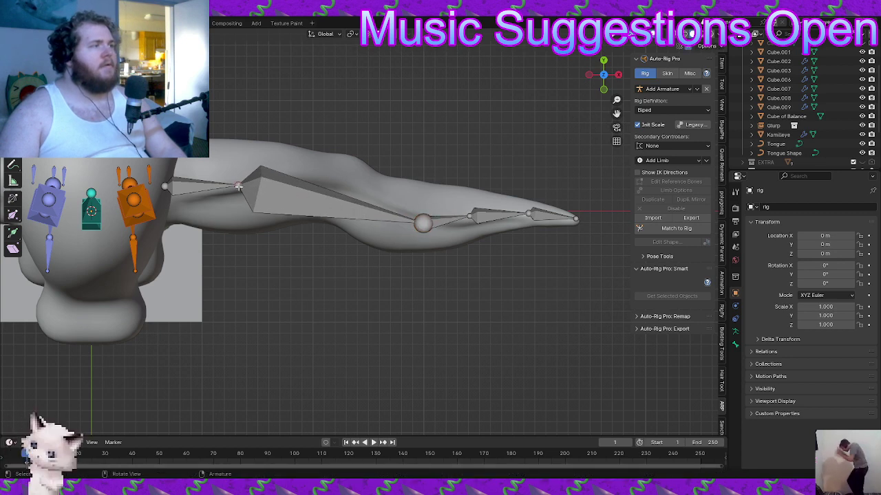
{"action": "left_click_drag", "start_coordinate": [238, 185], "coordinate": [333, 190]}
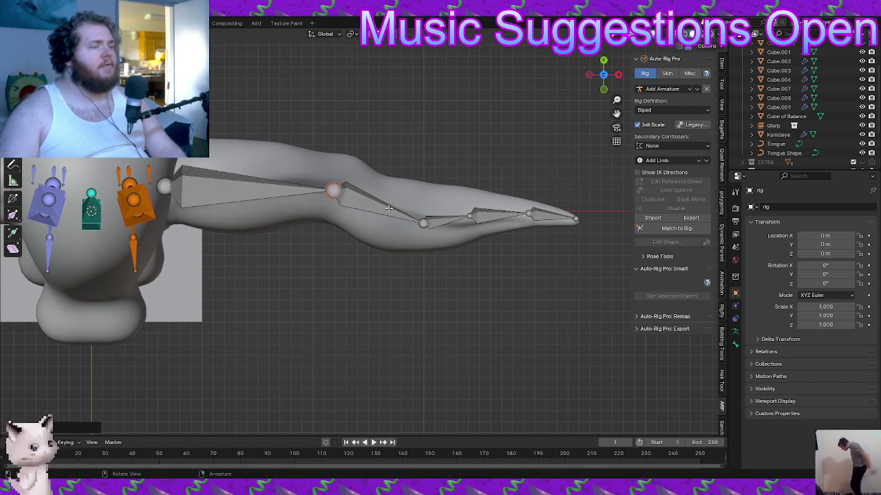
Lower the second joint and the root joint of the left tentacle chain along Z into the arm
{"action": "middle_click_drag", "start_coordinate": [394, 214], "coordinate": [401, 199]}
{"action": "scroll", "coordinate": [398, 251], "scroll_direction": "down", "scroll_amount": 2}
{"action": "key", "text": "g"}
{"action": "key", "text": "z"}
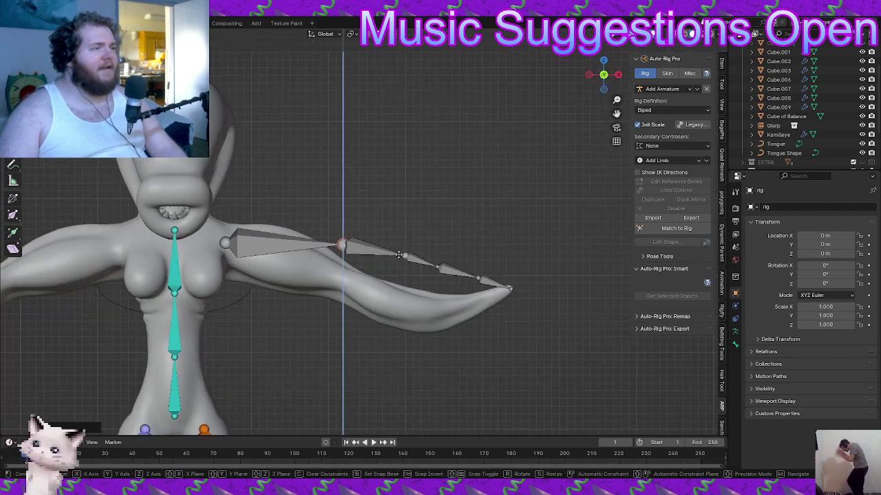
{"action": "left_click", "coordinate": [402, 288]}
{"action": "left_click", "coordinate": [226, 243]}
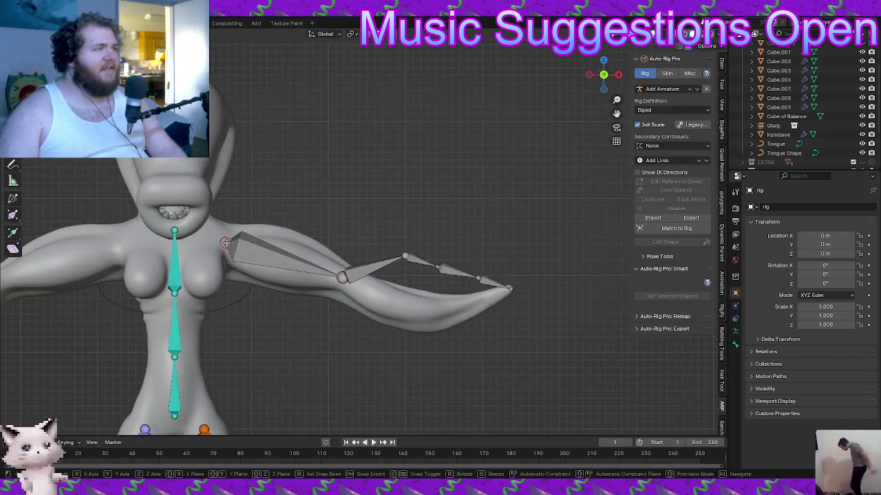
{"action": "key", "text": "g"}
{"action": "key", "text": "z"}
{"action": "left_click", "coordinate": [230, 280]}
{"action": "middle_click_drag", "start_coordinate": [230, 280], "coordinate": [309, 234]}
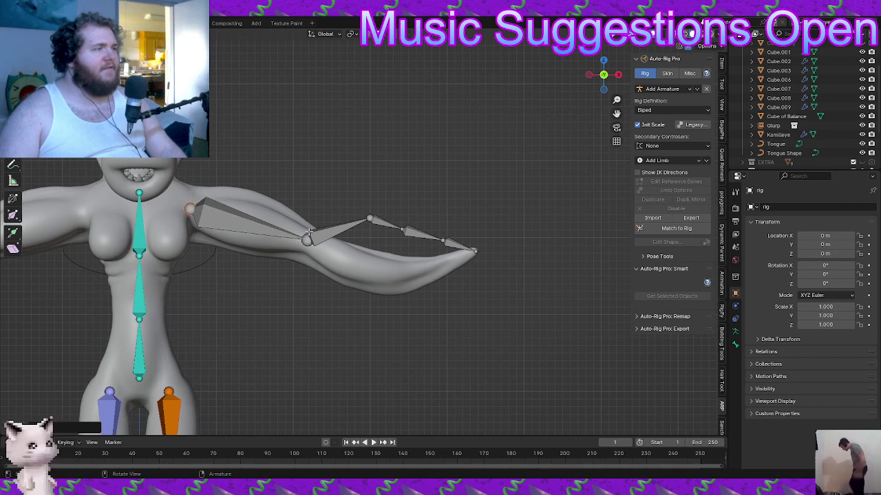
Lower the third and fourth joints of the left tentacle chain along Z into the curve of the arm
{"action": "left_click", "coordinate": [369, 222]}
{"action": "key", "text": "g"}
{"action": "key", "text": "z"}
{"action": "left_click", "coordinate": [368, 272]}
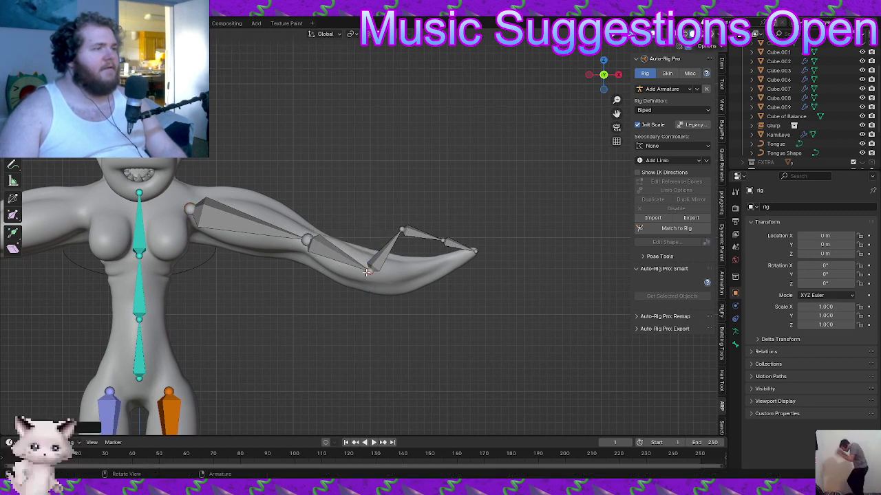
{"action": "left_click", "coordinate": [404, 230]}
{"action": "key", "text": "g"}
{"action": "key", "text": "z"}
{"action": "left_click", "coordinate": [400, 270]}
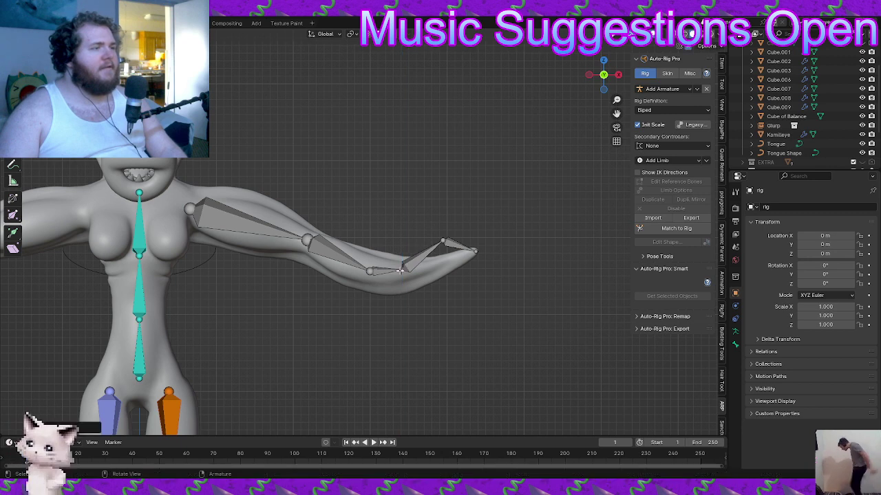
Lower the fifth joint of the left tentacle along Z into the arm, and readjust the fourth joint's height
{"action": "left_click", "coordinate": [440, 241]}
{"action": "key", "text": "g"}
{"action": "key", "text": "z"}
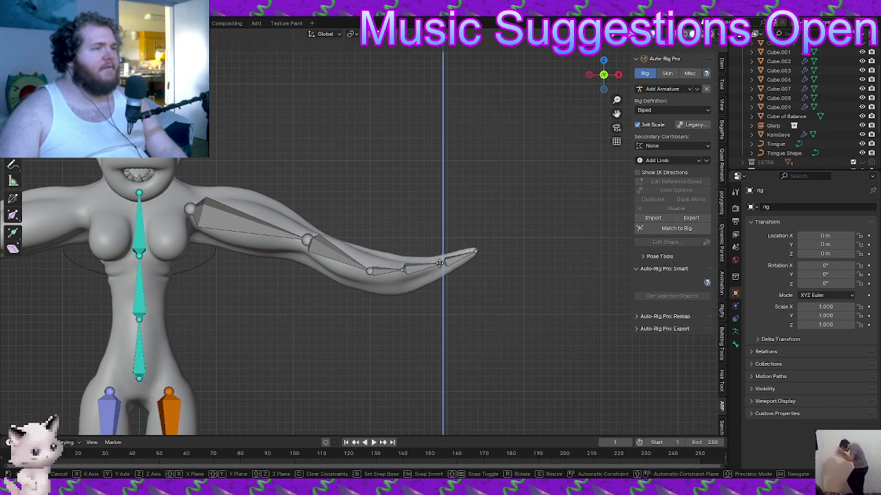
{"action": "left_click", "coordinate": [439, 264]}
{"action": "left_click", "coordinate": [404, 272]}
{"action": "key", "text": "g"}
{"action": "key", "text": "z"}
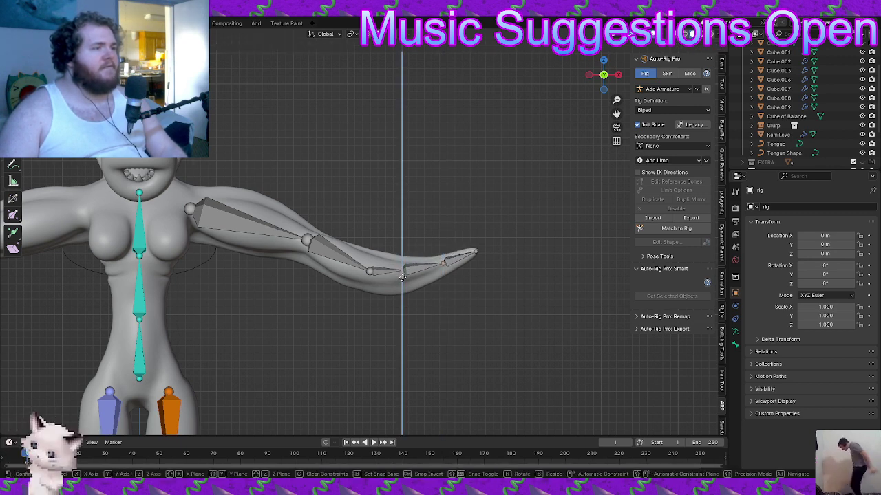
{"action": "left_click", "coordinate": [401, 307]}
Adjust the second and fourth joints of the left tentacle along Y to follow the arm's bends from above
{"action": "middle_click_drag", "start_coordinate": [404, 239], "coordinate": [400, 273], "text": "alt"}
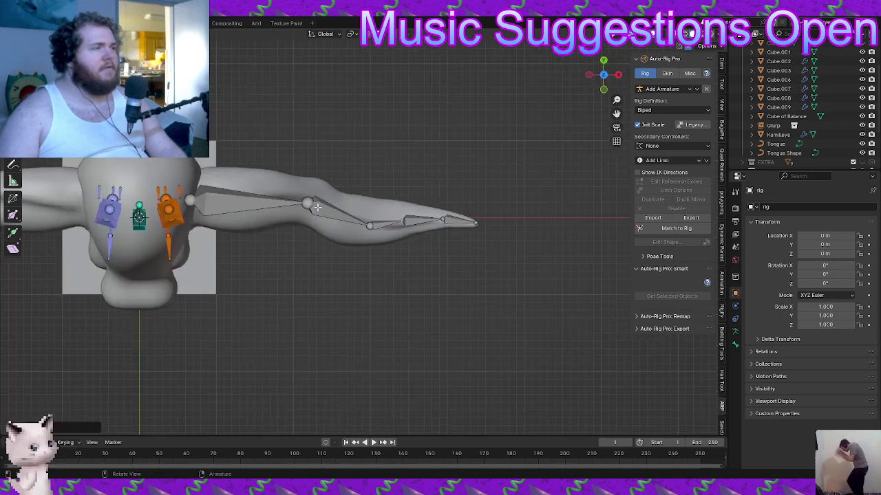
{"action": "key", "text": "g"}
{"action": "key", "text": "y"}
{"action": "left_click", "coordinate": [300, 221], "text": "shift"}
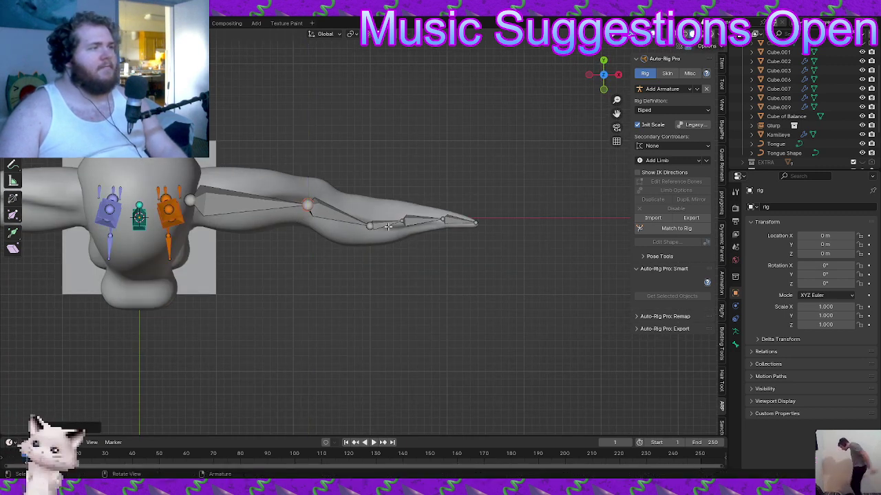
{"action": "left_click", "coordinate": [402, 223]}
{"action": "key", "text": "g"}
{"action": "key", "text": "y"}
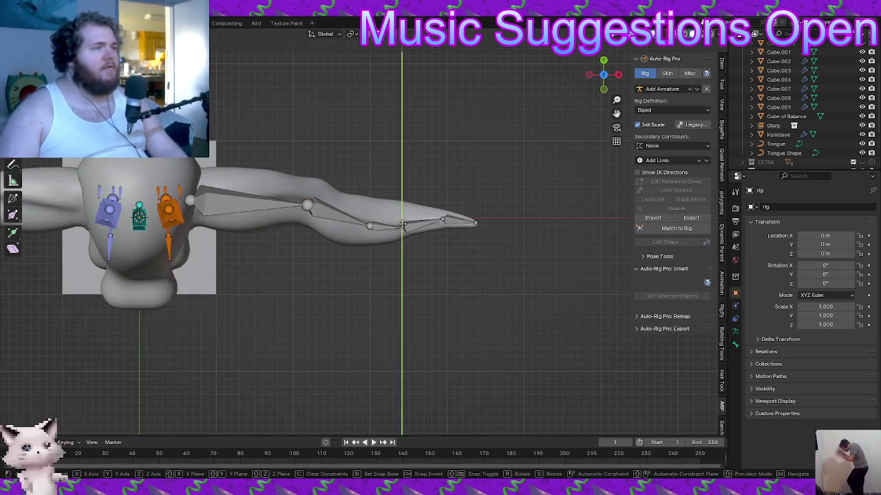
{"action": "left_click", "coordinate": [402, 223]}
Adjust the fifth joint and the tip joint of the left tentacle along Y to centre them in the arm's end
{"action": "left_click", "coordinate": [443, 220]}
{"action": "key", "text": "g"}
{"action": "key", "text": "y"}
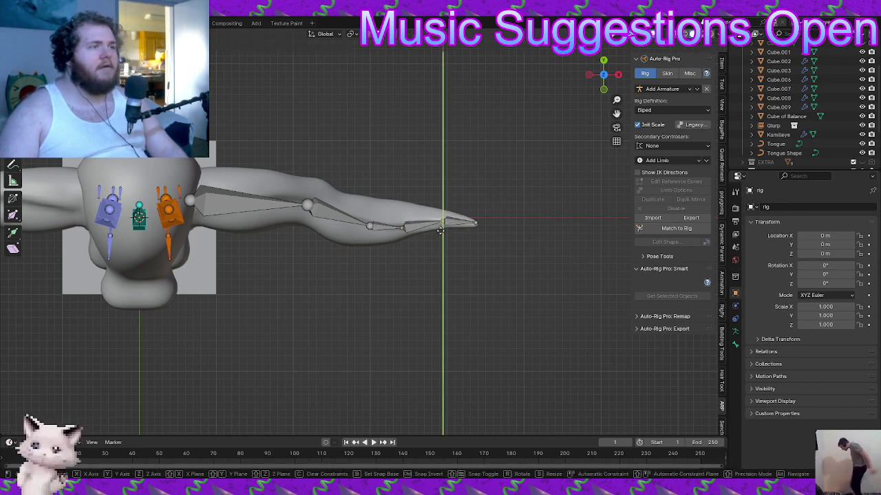
{"action": "left_click", "coordinate": [438, 237]}
{"action": "left_click", "coordinate": [475, 221]}
{"action": "key", "text": "g"}
{"action": "key", "text": "y"}
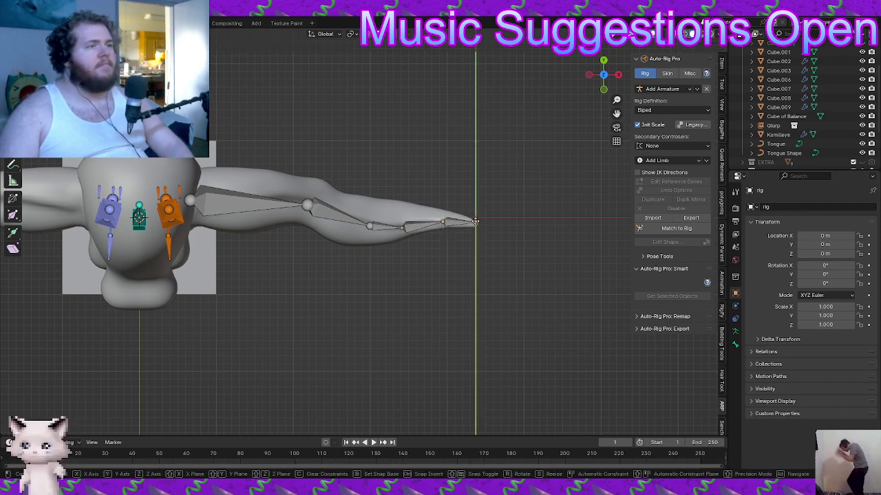
{"action": "left_click", "coordinate": [475, 230]}
Refine the fourth joint and the third bone of the left tentacle along Y inside the forearm
{"action": "middle_click_drag", "start_coordinate": [475, 230], "coordinate": [387, 188]}
{"action": "key", "text": "g"}
{"action": "key", "text": "y"}
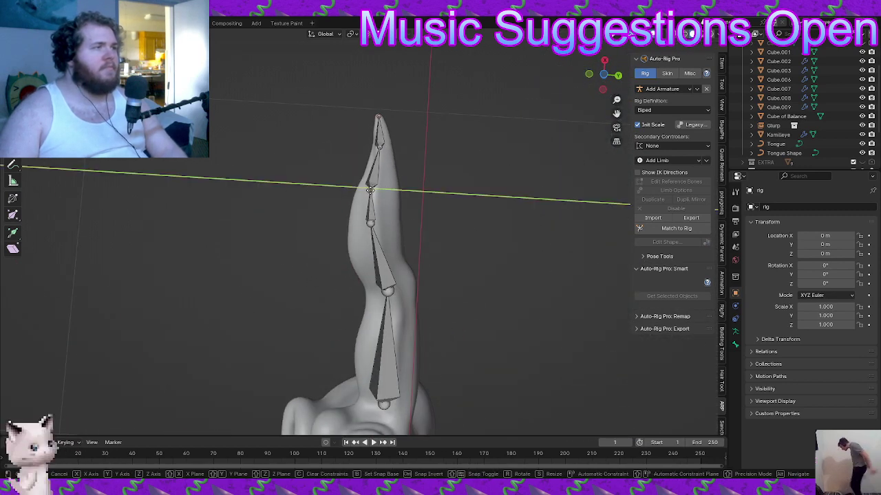
{"action": "left_click", "coordinate": [392, 203]}
{"action": "left_click", "coordinate": [374, 207]}
{"action": "key", "text": "g"}
{"action": "key", "text": "y"}
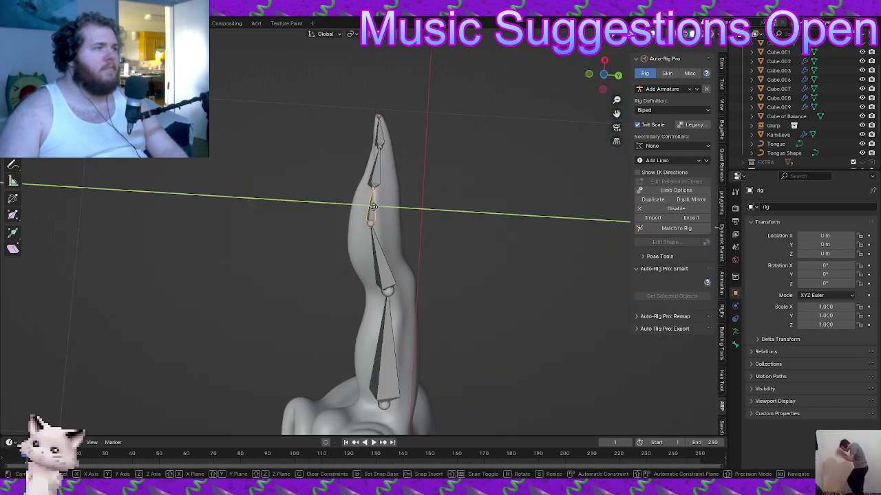
{"action": "left_click", "coordinate": [395, 205]}
Nudge the left tentacle's second joint freely so it sits inside the bend of the arm
{"action": "middle_click_drag", "start_coordinate": [397, 206], "coordinate": [384, 288]}
{"action": "left_click", "coordinate": [409, 190]}
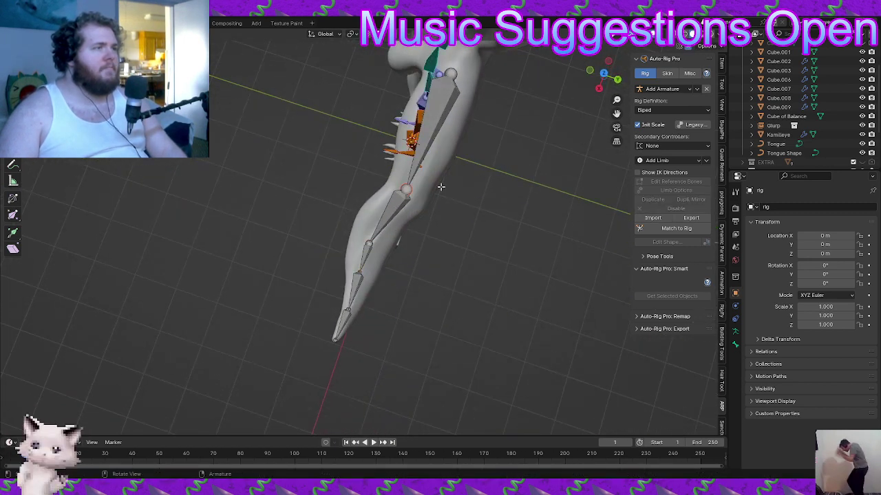
{"action": "middle_click_drag", "start_coordinate": [441, 186], "coordinate": [411, 240]}
{"action": "key", "text": "g"}
{"action": "left_click", "coordinate": [433, 210]}
Duplicate the left tentacle limb with mirroring to create the matching chain in the opposite arm
{"action": "left_click", "coordinate": [391, 198]}
{"action": "scroll", "coordinate": [404, 226], "scroll_direction": "up", "scroll_amount": 3}
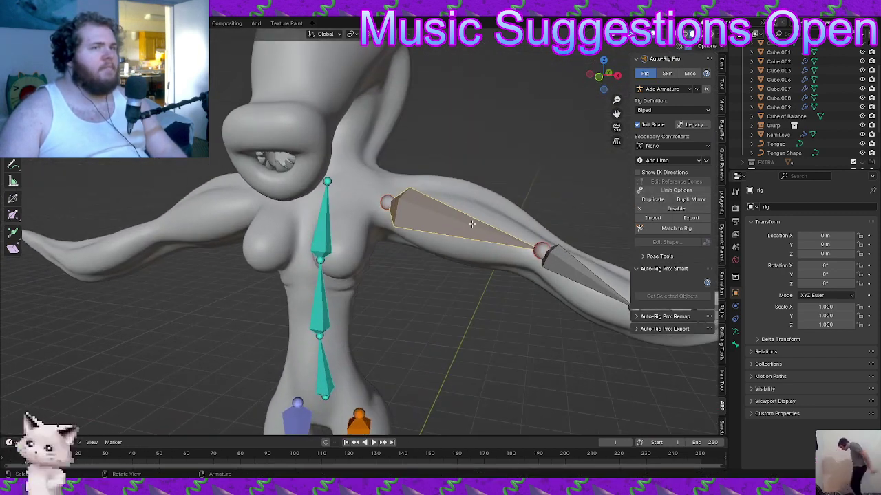
{"action": "scroll", "coordinate": [472, 222], "scroll_direction": "down", "scroll_amount": 4}
{"action": "key", "text": "c"}
{"action": "left_click", "coordinate": [475, 260]}
{"action": "right_click", "coordinate": [469, 255]}
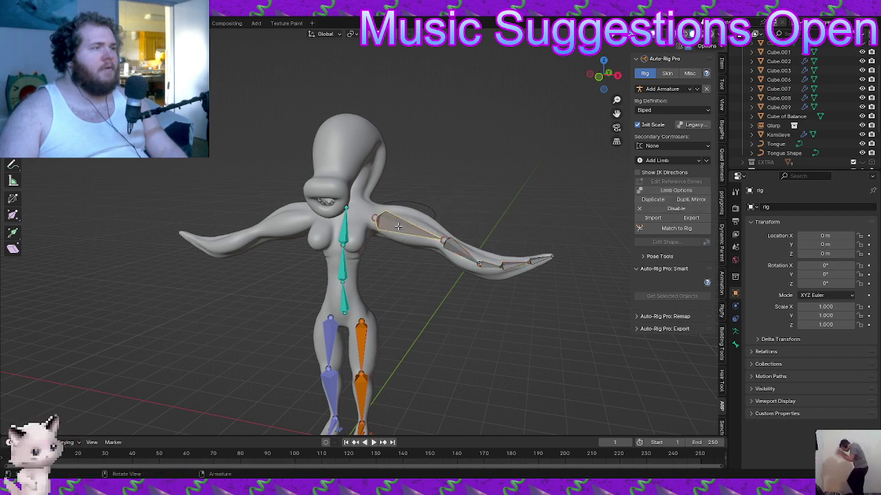
{"action": "left_click", "coordinate": [686, 199]}
{"action": "left_click", "coordinate": [502, 197]}
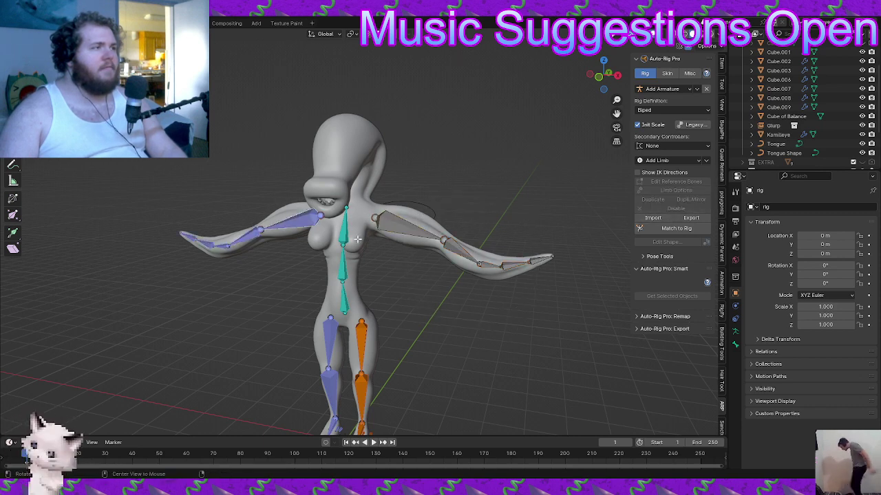
Return the rig to Object Mode and save the Leech.blend file
{"action": "middle_click_drag", "start_coordinate": [399, 223], "coordinate": [396, 246]}
{"action": "scroll", "coordinate": [432, 242], "scroll_direction": "up", "scroll_amount": 4}
{"action": "key", "text": "ctrl+Tab"}
{"action": "left_click", "coordinate": [350, 245]}
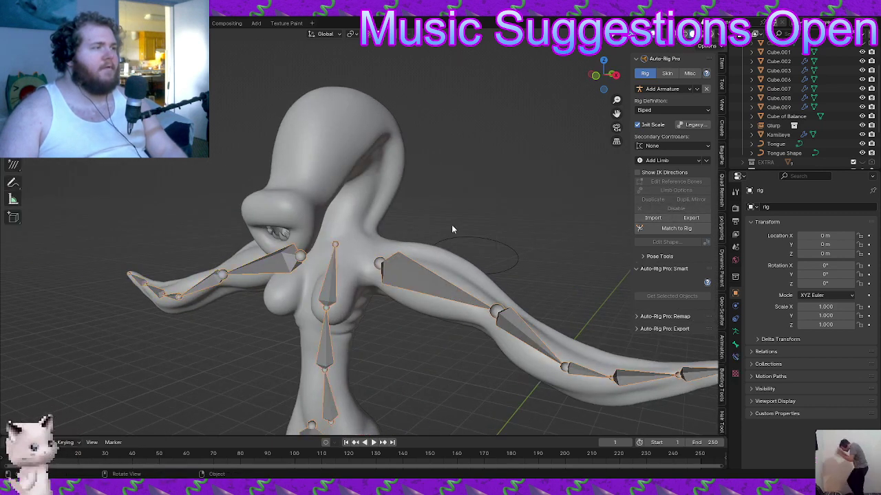
{"action": "middle_click_drag", "start_coordinate": [450, 223], "coordinate": [403, 228], "text": "alt"}
{"action": "scroll", "coordinate": [401, 232], "scroll_direction": "down", "scroll_amount": 4}
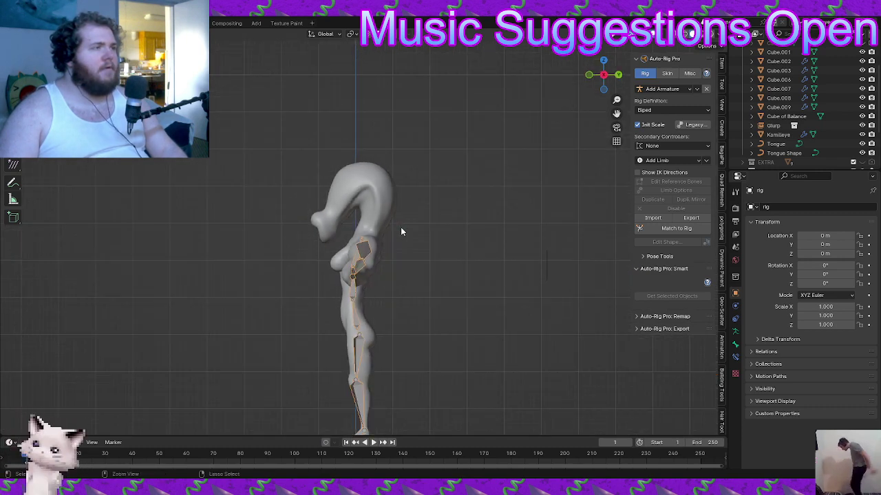
{"action": "key", "text": "ctrl+s"}
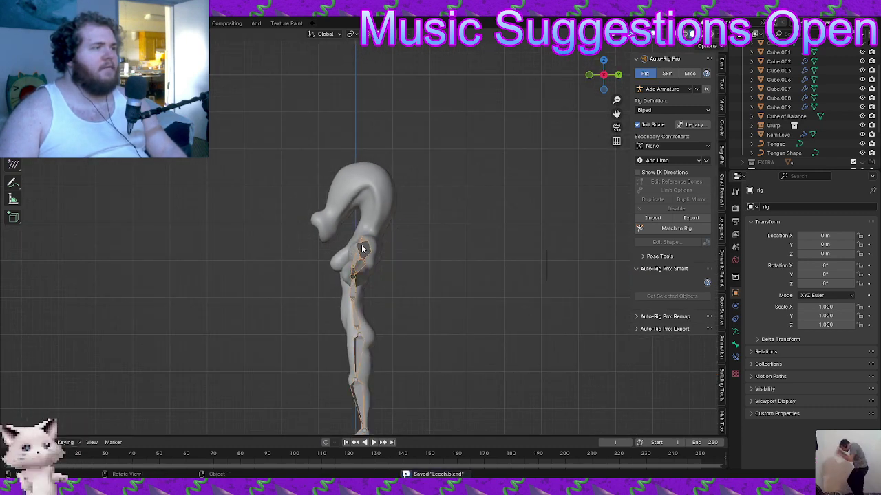
Put the rig in Pose Mode and add a Chain: Spine IK limb
{"action": "key", "text": "ctrl+Tab"}
{"action": "left_click", "coordinate": [359, 287]}
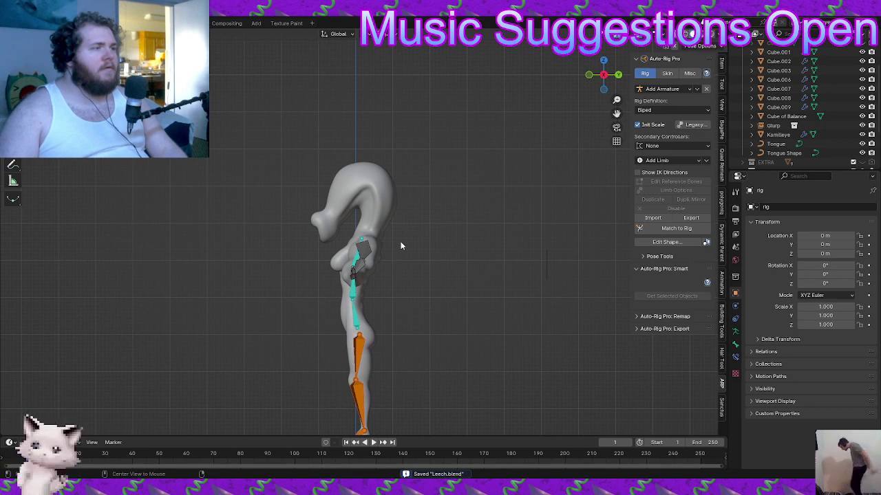
{"action": "left_click", "coordinate": [681, 160]}
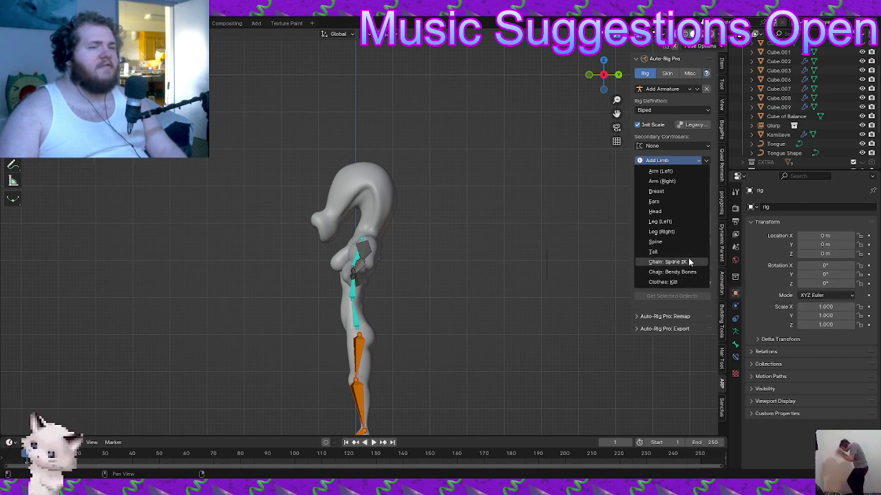
{"action": "left_click", "coordinate": [689, 263]}
Move and rotate the new Spine IK chain to align it with the lower neck in side view
{"action": "key", "text": "g"}
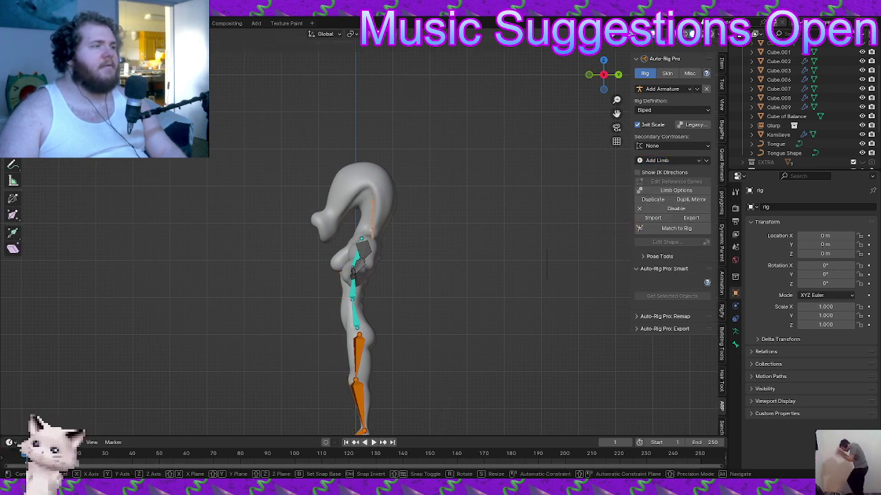
{"action": "left_click", "coordinate": [426, 131]}
{"action": "scroll", "coordinate": [427, 131], "scroll_direction": "up", "scroll_amount": 5}
{"action": "middle_click_drag", "start_coordinate": [426, 131], "coordinate": [434, 171], "text": "shift"}
{"action": "key", "text": "g"}
{"action": "left_click", "coordinate": [422, 267]}
{"action": "key", "text": "r"}
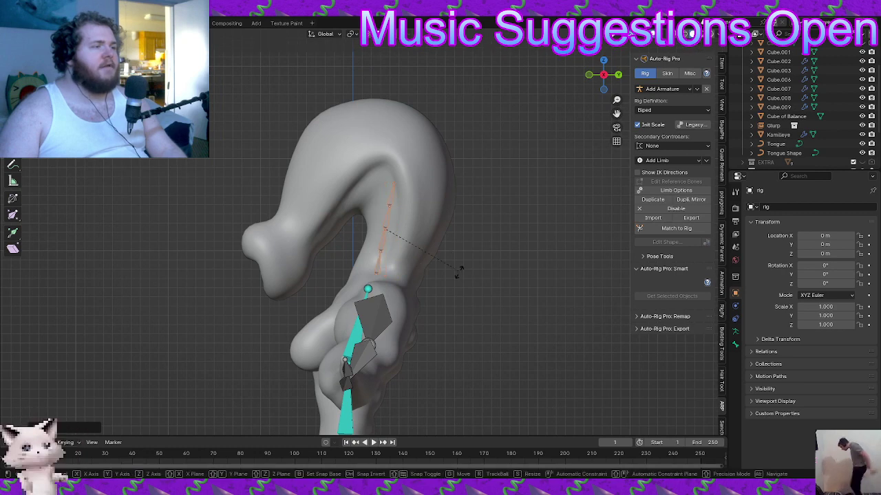
{"action": "key", "text": "g"}
{"action": "left_click", "coordinate": [480, 282]}
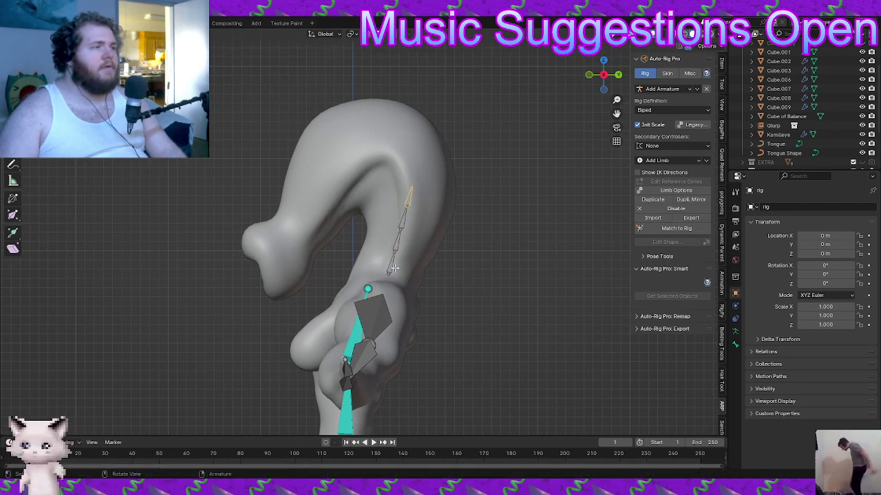
Set the Spline IK limb to an IK Spline Count of 5 and a Bendy Bones Count of 2
{"action": "left_click", "coordinate": [677, 190]}
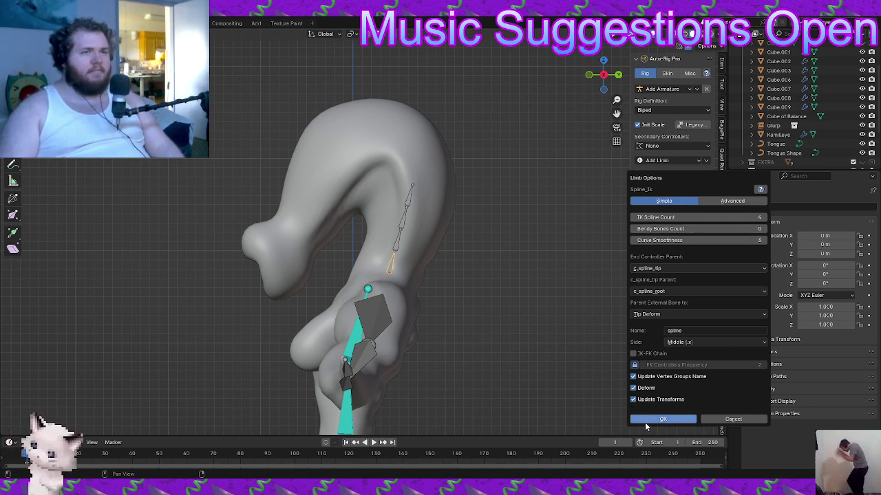
{"action": "left_click", "coordinate": [712, 202]}
{"action": "left_click", "coordinate": [665, 192]}
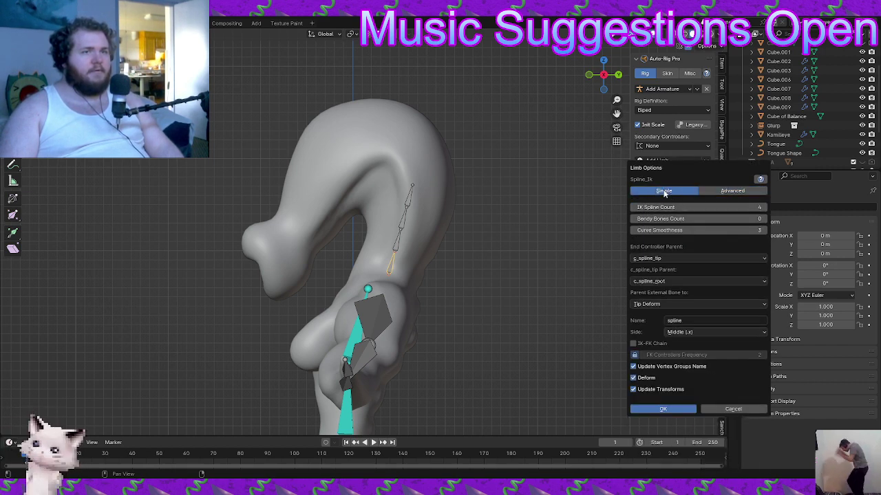
{"action": "left_click", "coordinate": [762, 207]}
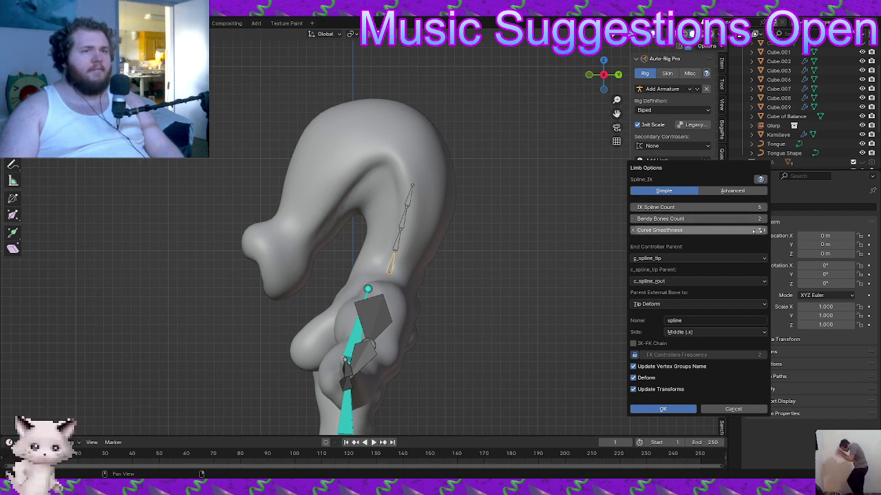
{"action": "left_click", "coordinate": [678, 409]}
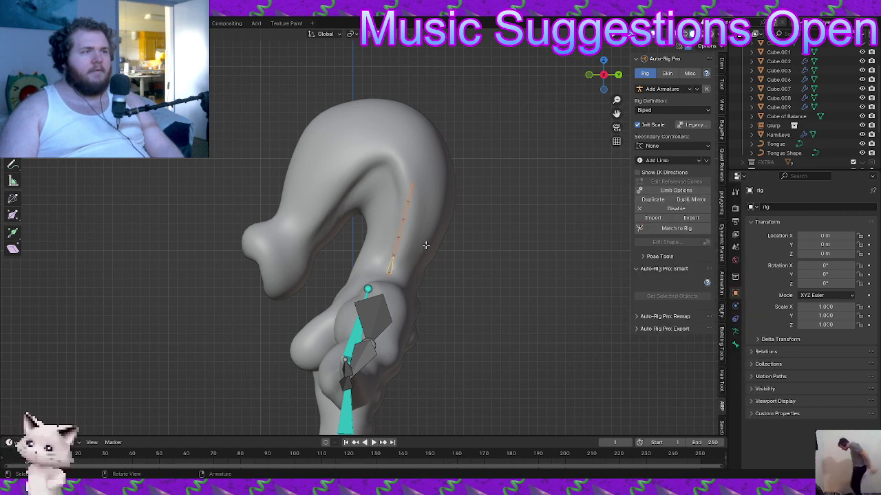
Place the chain's tip behind the head and its next two joints along the front and crest of the neck curve
{"action": "left_click", "coordinate": [410, 185]}
{"action": "key", "text": "r"}
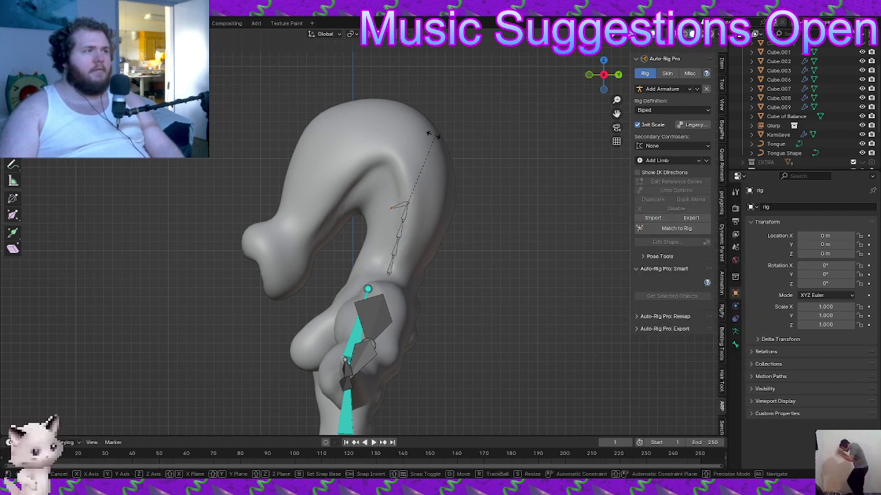
{"action": "left_click", "coordinate": [322, 147]}
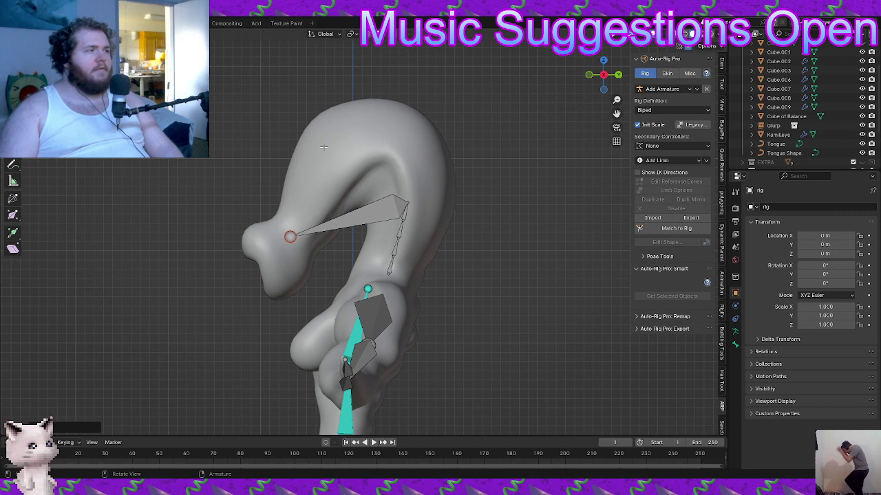
{"action": "left_click", "coordinate": [408, 203]}
{"action": "key", "text": "g"}
{"action": "left_click", "coordinate": [326, 180]}
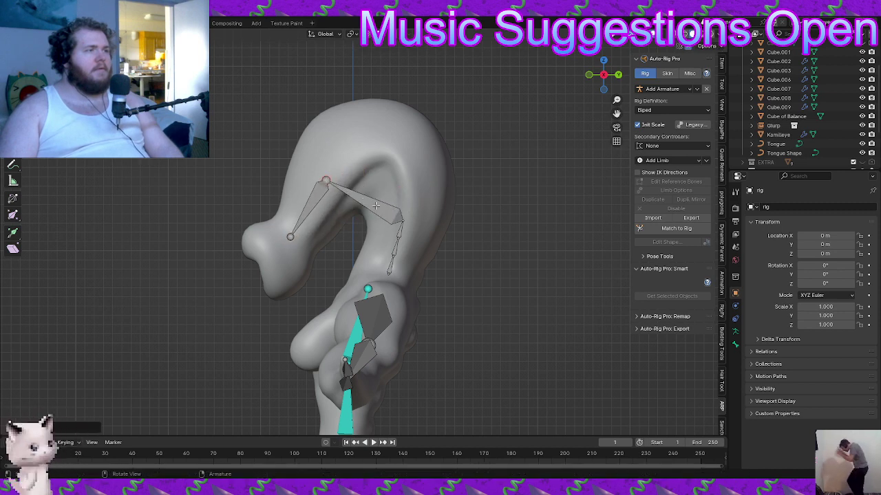
{"action": "left_click", "coordinate": [397, 218]}
{"action": "key", "text": "g"}
{"action": "left_click", "coordinate": [378, 123]}
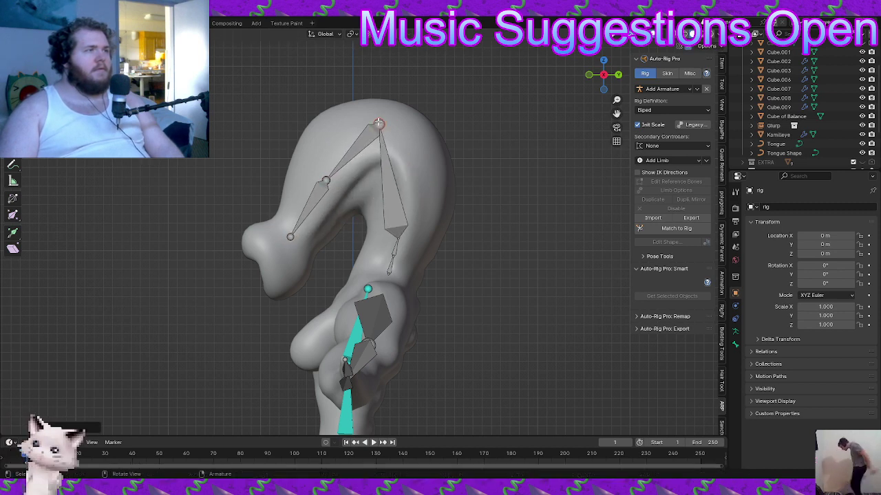
Position the back and lower neck joints along the curve and shift the chain's root onto the base of the neck
{"action": "left_click", "coordinate": [396, 234]}
{"action": "key", "text": "g"}
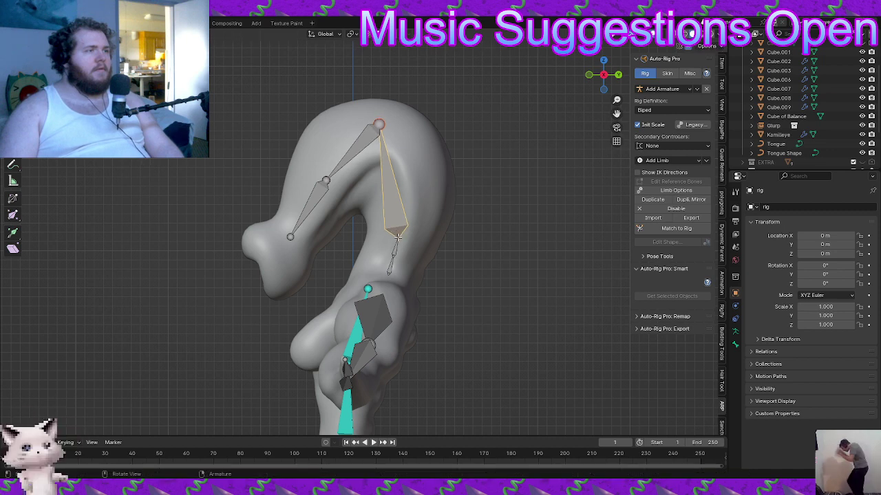
{"action": "left_click", "coordinate": [421, 164]}
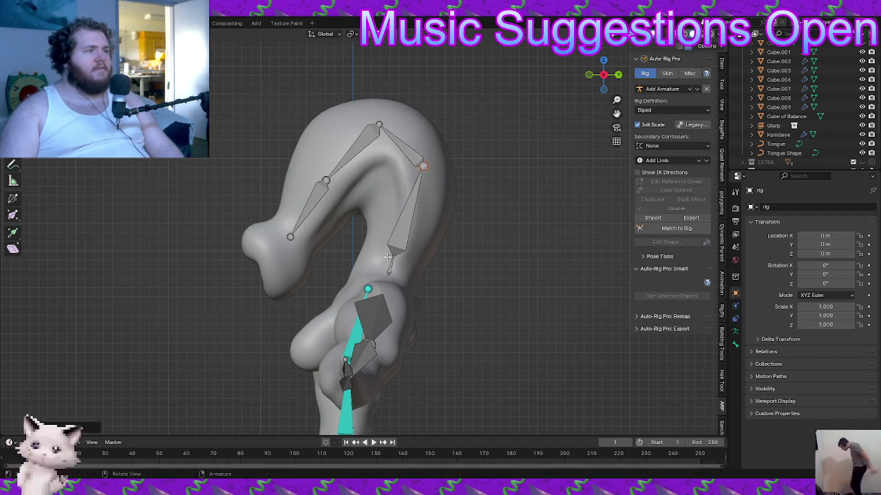
{"action": "left_click", "coordinate": [392, 254]}
{"action": "key", "text": "g"}
{"action": "left_click", "coordinate": [397, 229]}
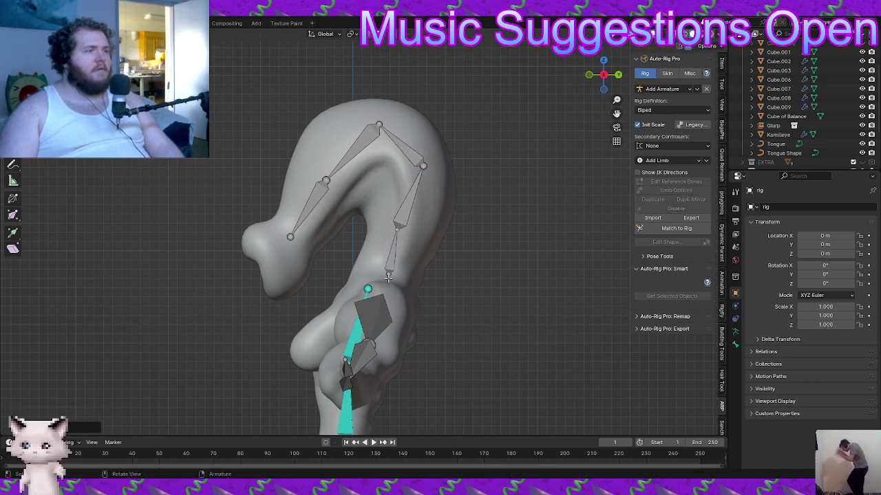
{"action": "left_click", "coordinate": [388, 279]}
{"action": "key", "text": "g"}
{"action": "left_click", "coordinate": [378, 279]}
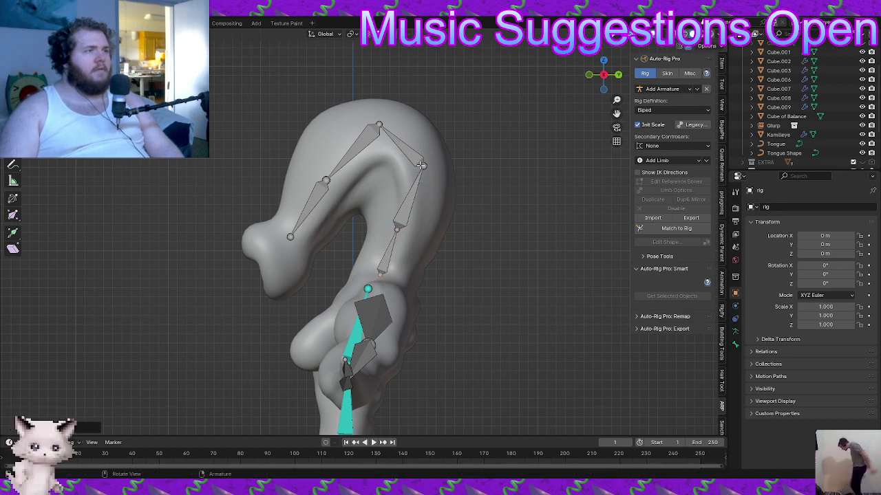
Raise the back neck joint into the upper bend and adjust the bone ahead of it and the chain's tip
{"action": "left_click", "coordinate": [422, 165]}
{"action": "key", "text": "g"}
{"action": "left_click", "coordinate": [416, 173]}
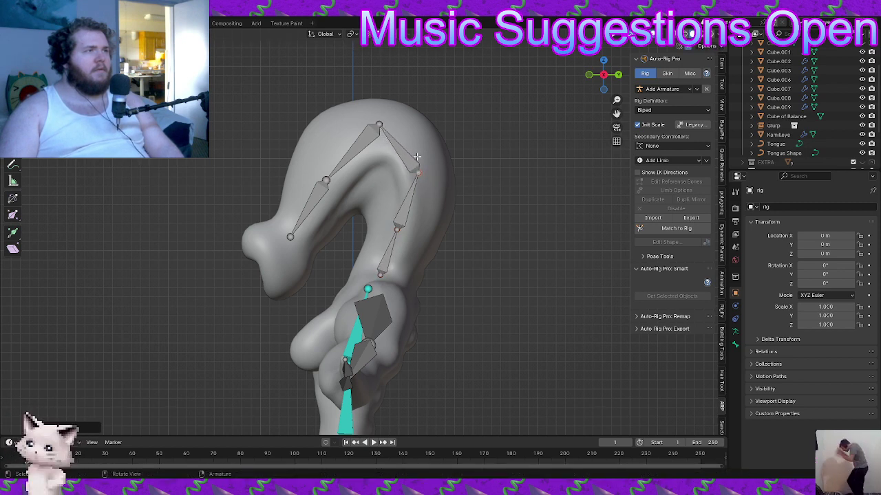
{"action": "key", "text": "g"}
{"action": "left_click", "coordinate": [412, 116]}
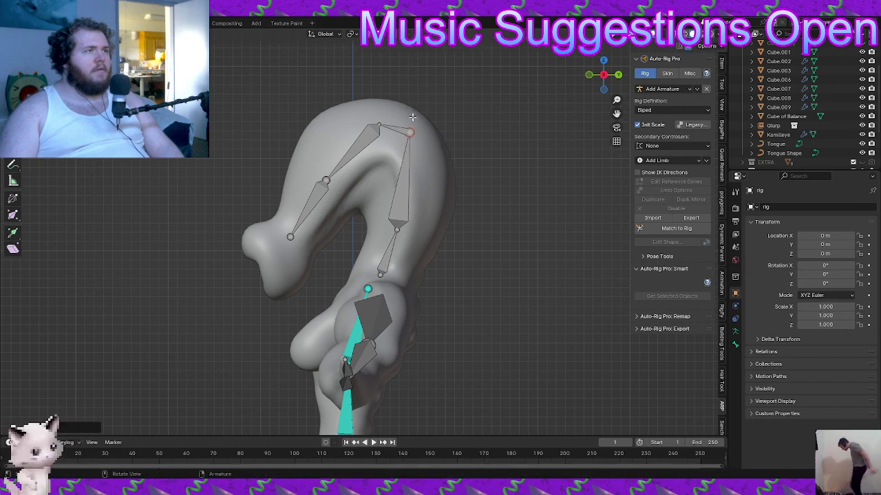
{"action": "left_click", "coordinate": [372, 132]}
{"action": "key", "text": "g"}
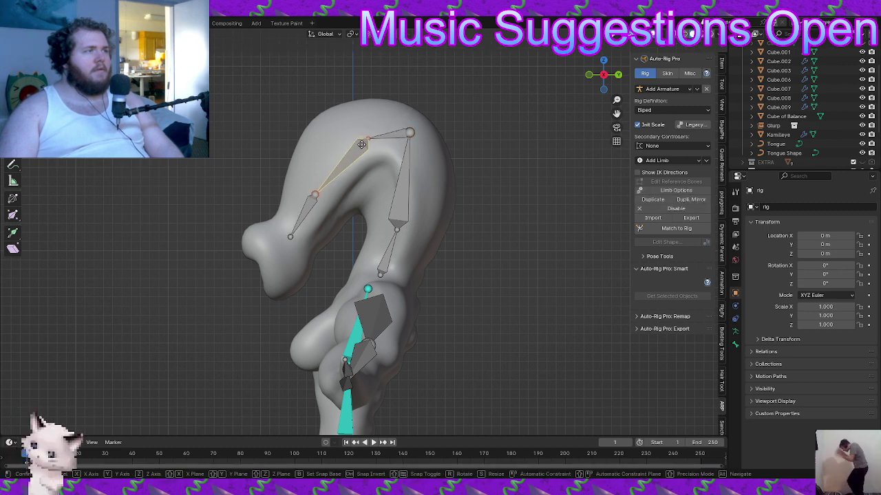
{"action": "left_click", "coordinate": [319, 194]}
{"action": "left_click", "coordinate": [289, 238]}
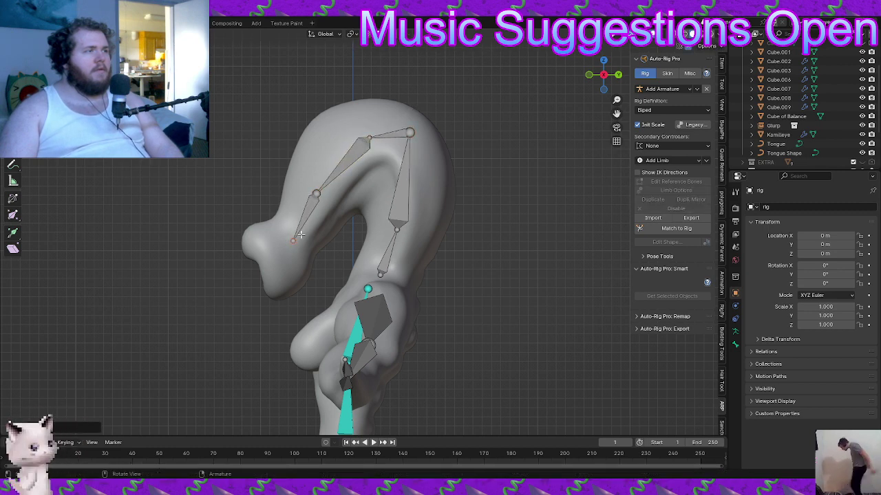
Fine-tune the four inner joints of the neck chain so the bones follow the middle of the curved neck
{"action": "left_click", "coordinate": [316, 194]}
{"action": "key", "text": "g"}
{"action": "left_click", "coordinate": [330, 195]}
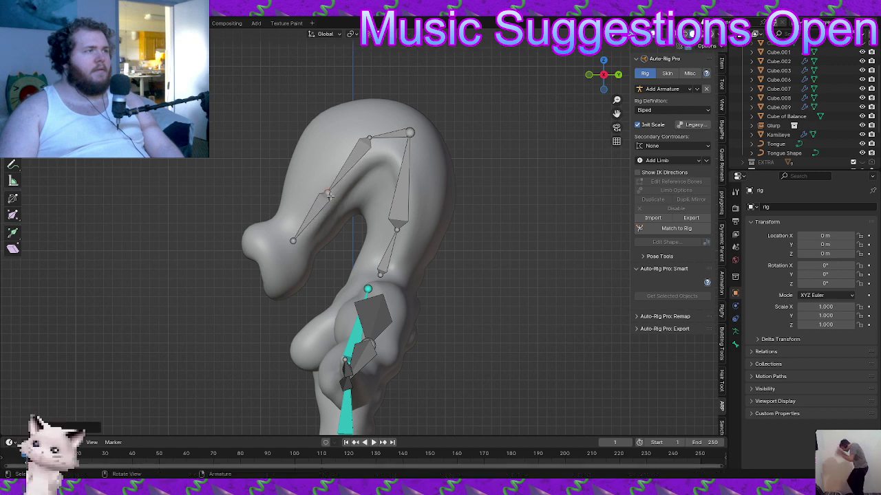
{"action": "left_click", "coordinate": [370, 137]}
{"action": "key", "text": "g"}
{"action": "left_click", "coordinate": [353, 143]}
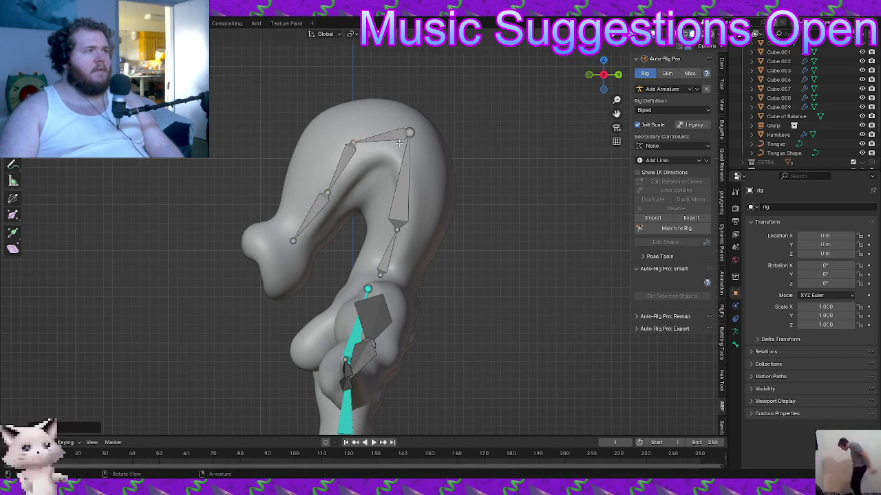
{"action": "left_click_drag", "start_coordinate": [411, 130], "coordinate": [399, 145]}
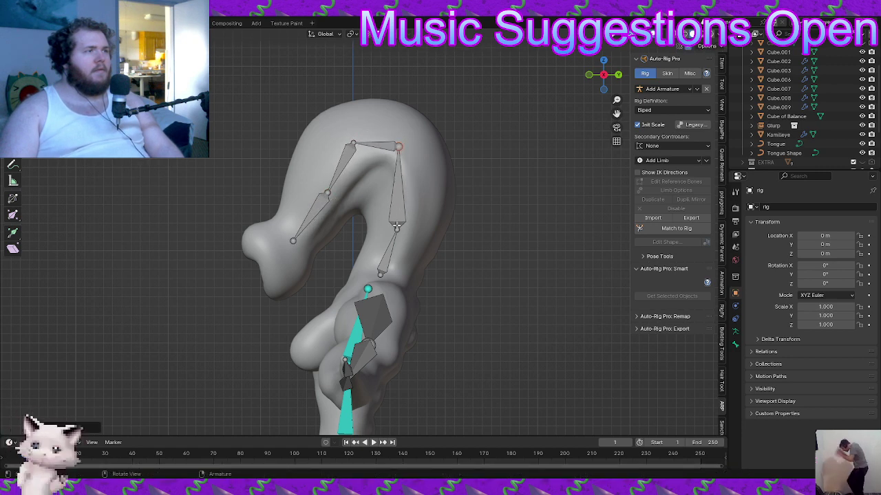
{"action": "left_click_drag", "start_coordinate": [397, 225], "coordinate": [413, 216]}
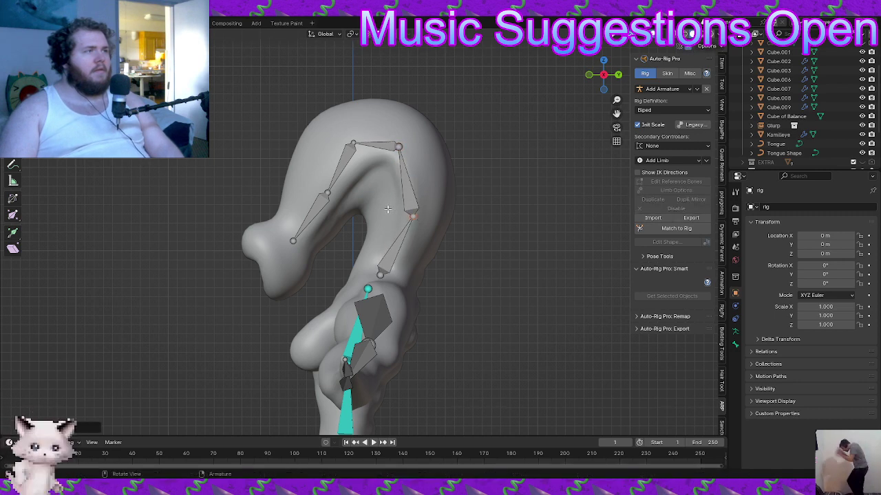
{"action": "left_click_drag", "start_coordinate": [327, 193], "coordinate": [324, 182]}
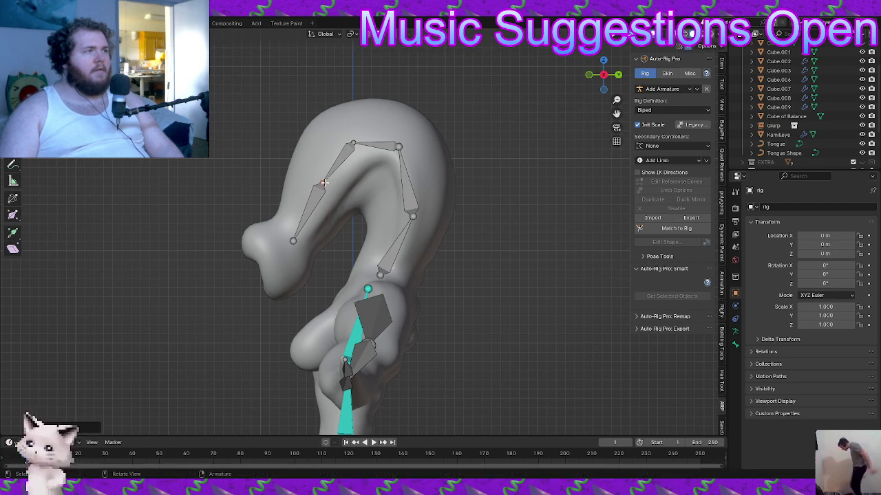
Parent the lowest neck chain bone to the top spine bone with Keep Offset
{"action": "middle_click_drag", "start_coordinate": [374, 199], "coordinate": [421, 252]}
{"action": "left_click", "coordinate": [390, 238]}
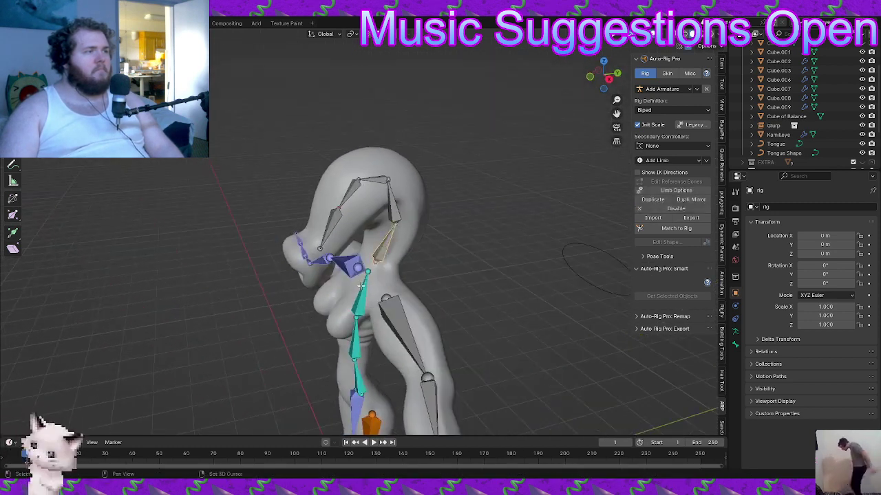
{"action": "key", "text": "ctrl+p"}
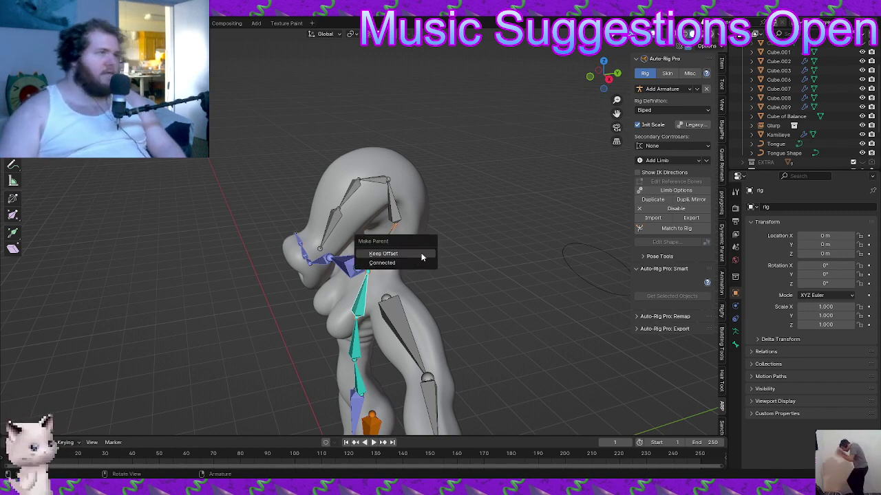
{"action": "left_click", "coordinate": [421, 254]}
Leave reference bone editing, reselect the rig and generate its controllers with Match to Rig
{"action": "middle_click_drag", "start_coordinate": [421, 254], "coordinate": [398, 238]}
{"action": "key", "text": "ctrl+Tab"}
{"action": "left_click", "coordinate": [395, 234]}
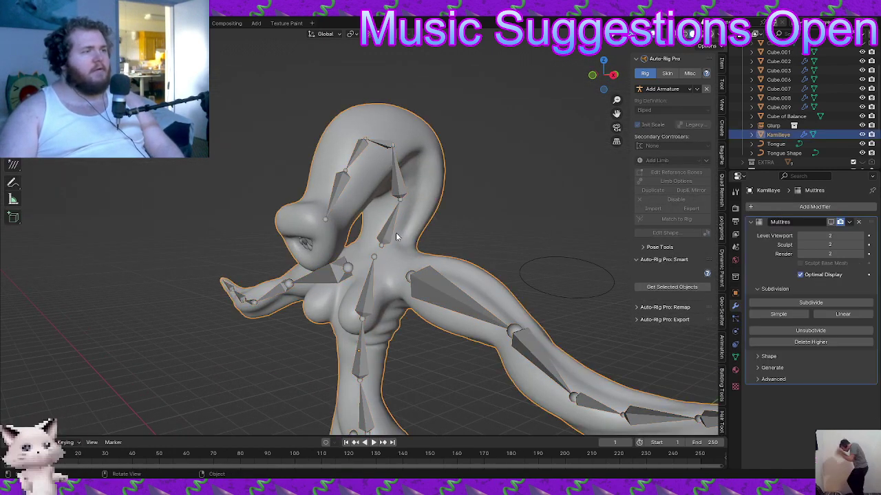
{"action": "left_click", "coordinate": [386, 240]}
{"action": "left_click", "coordinate": [685, 230]}
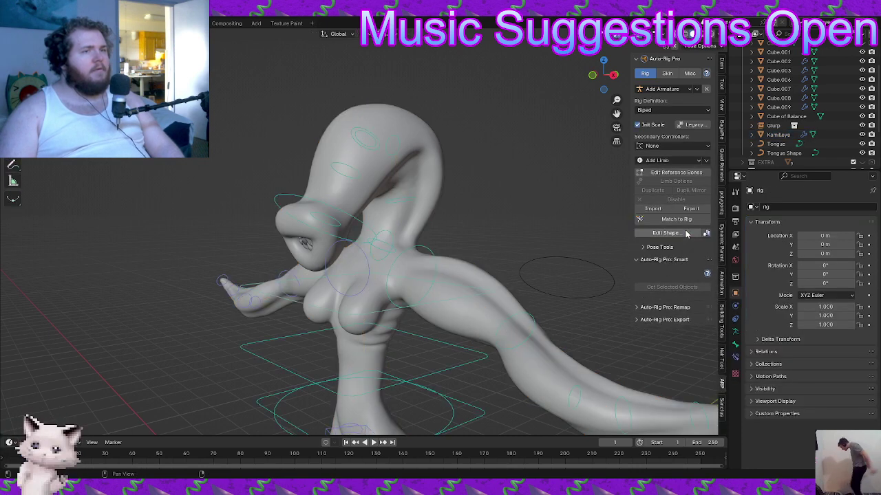
Test the neck chain's head-end controller by moving and rotating it, and undo the pose changes
{"action": "key", "text": "g"}
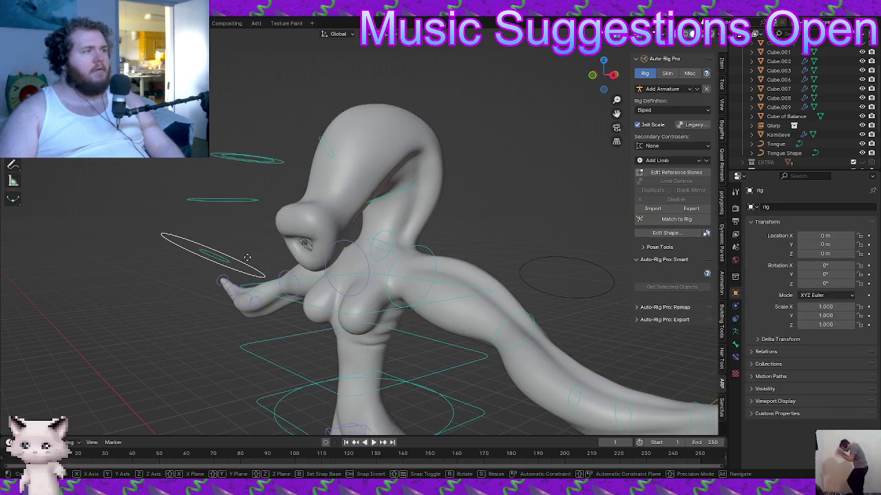
{"action": "right_click", "coordinate": [296, 196]}
{"action": "key", "text": "r"}
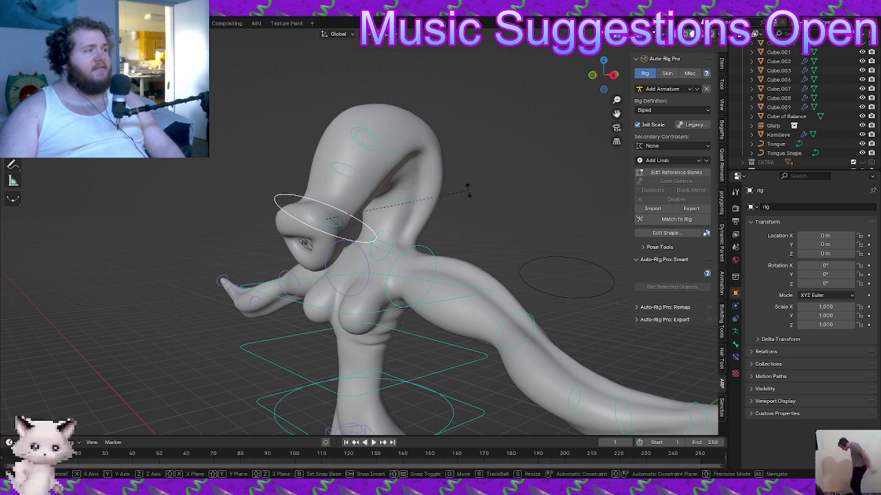
{"action": "key", "text": "r"}
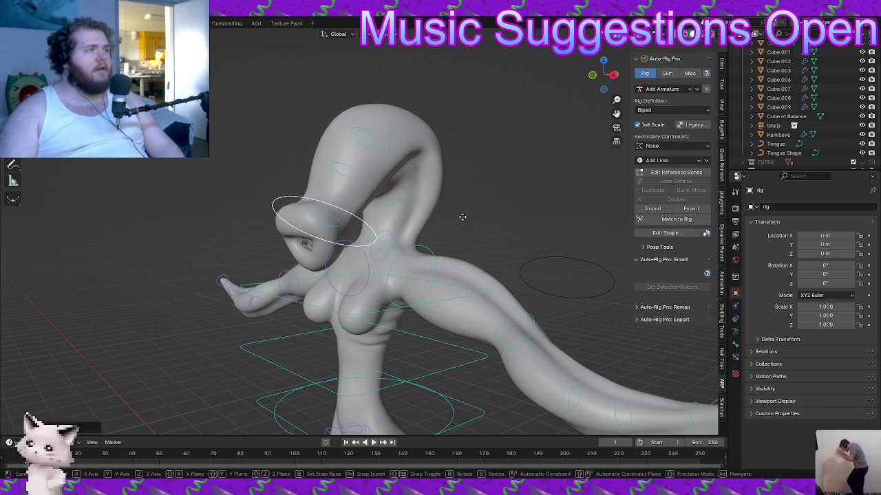
{"action": "left_click", "coordinate": [262, 147]}
{"action": "key", "text": "g"}
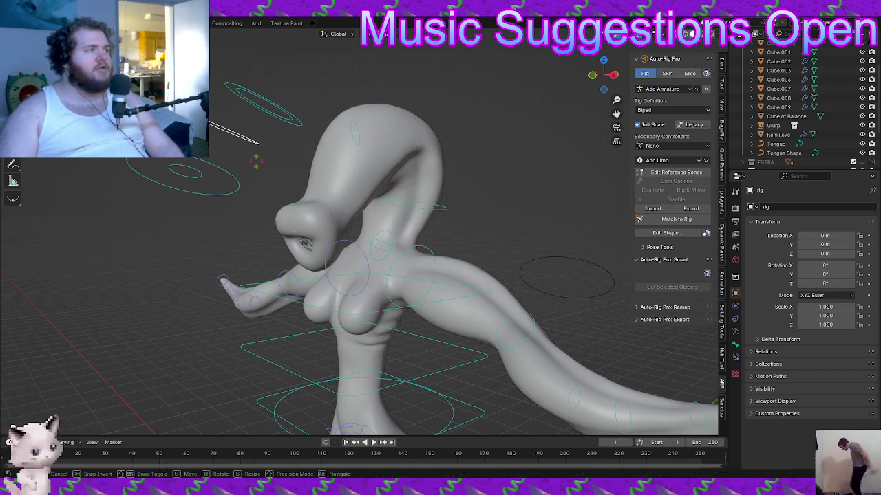
{"action": "middle_click_drag", "start_coordinate": [250, 210], "coordinate": [416, 238]}
{"action": "key", "text": "g"}
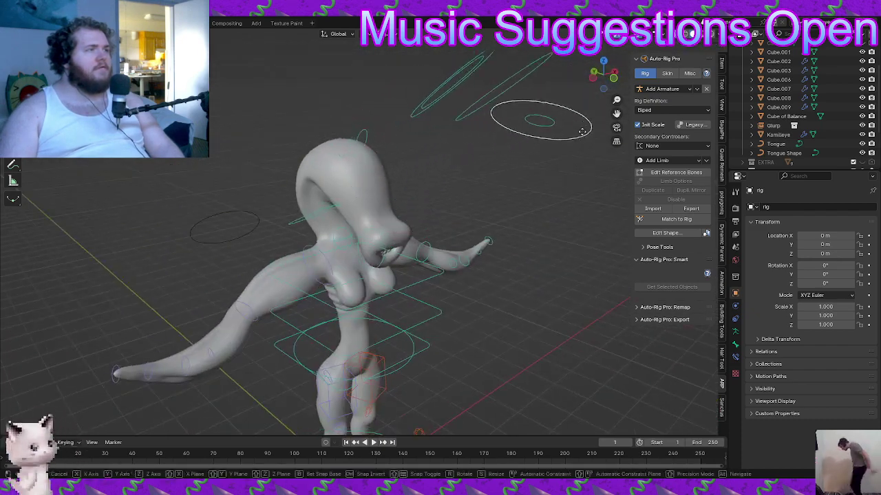
{"action": "right_click", "coordinate": [468, 192]}
{"action": "key", "text": "ctrl+z"}
{"action": "key", "text": "ctrl+z"}
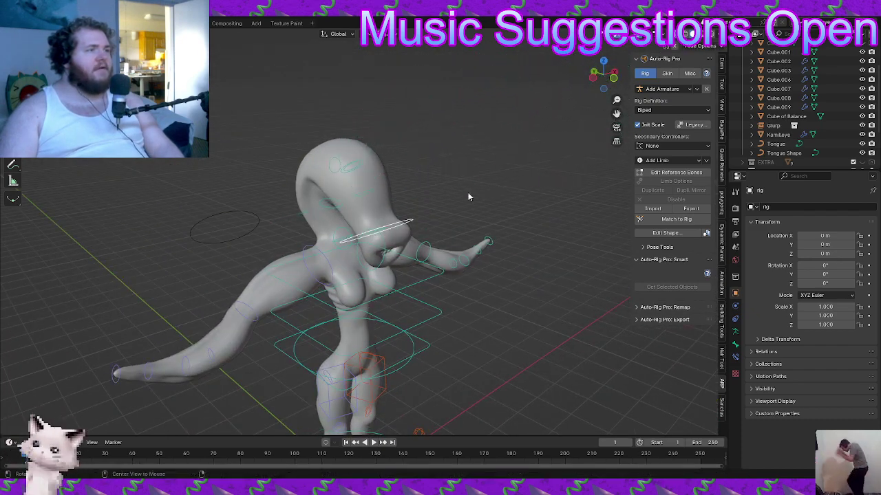
Examine the neck chain's controllers from several angles and select the one at the base of the neck
{"action": "middle_click_drag", "start_coordinate": [426, 240], "coordinate": [296, 193]}
{"action": "scroll", "coordinate": [296, 194], "scroll_direction": "up", "scroll_amount": 3}
{"action": "middle_click_drag", "start_coordinate": [436, 246], "coordinate": [375, 261]}
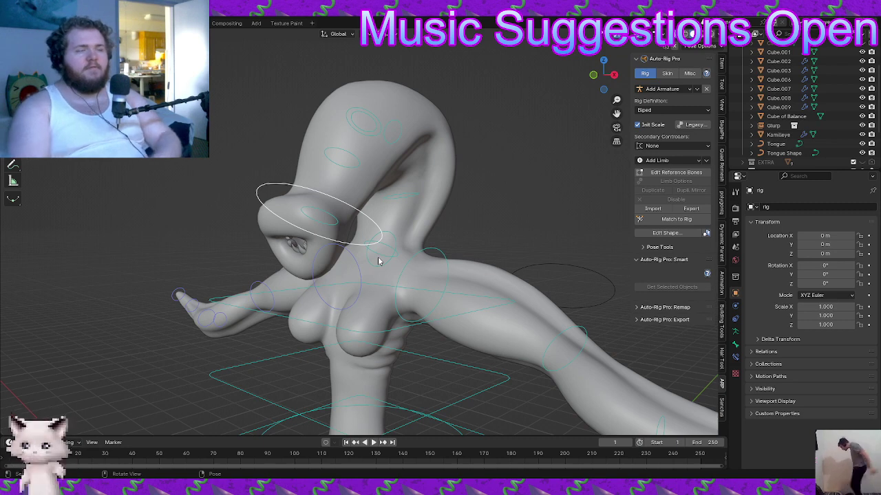
{"action": "key", "text": "Tab"}
{"action": "left_click", "coordinate": [415, 240]}
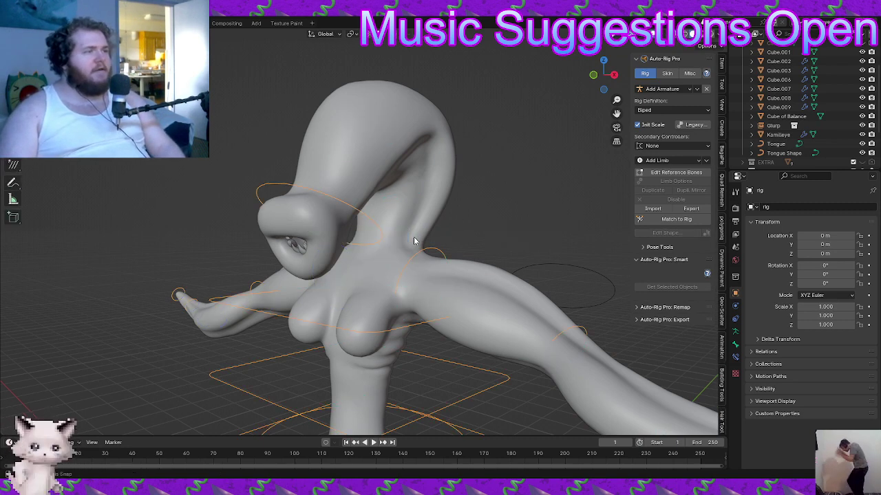
{"action": "key", "text": "Tab"}
{"action": "middle_click_drag", "start_coordinate": [415, 240], "coordinate": [382, 251]}
{"action": "left_click", "coordinate": [405, 269]}
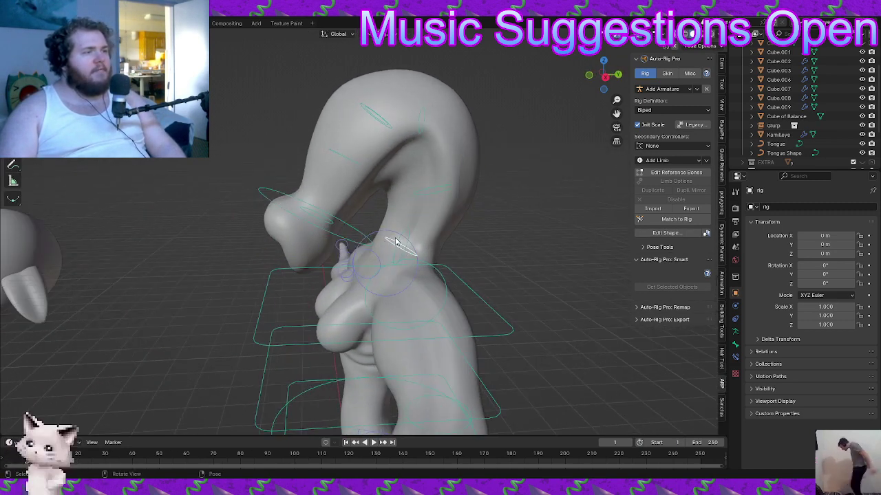
{"action": "middle_click_drag", "start_coordinate": [447, 249], "coordinate": [349, 249]}
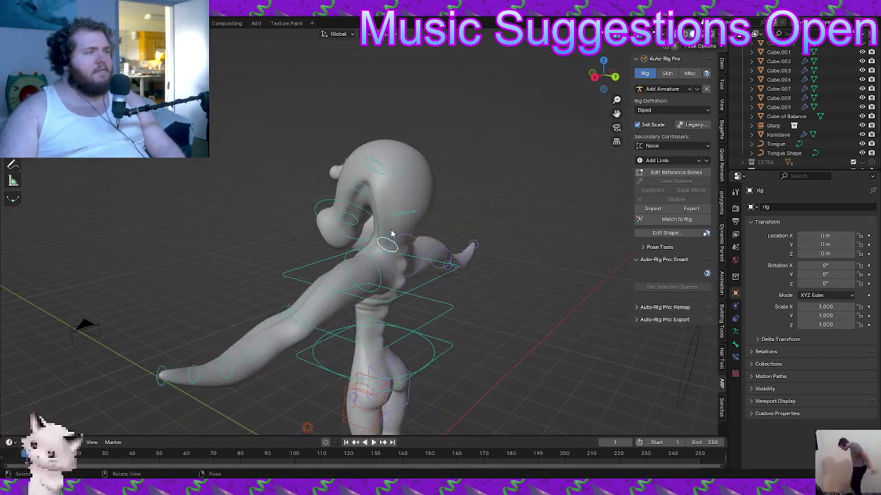
Test the neck-base controller by rotating it freely and check how the chain follows from several angles
{"action": "key", "text": "g"}
{"action": "key", "text": "r"}
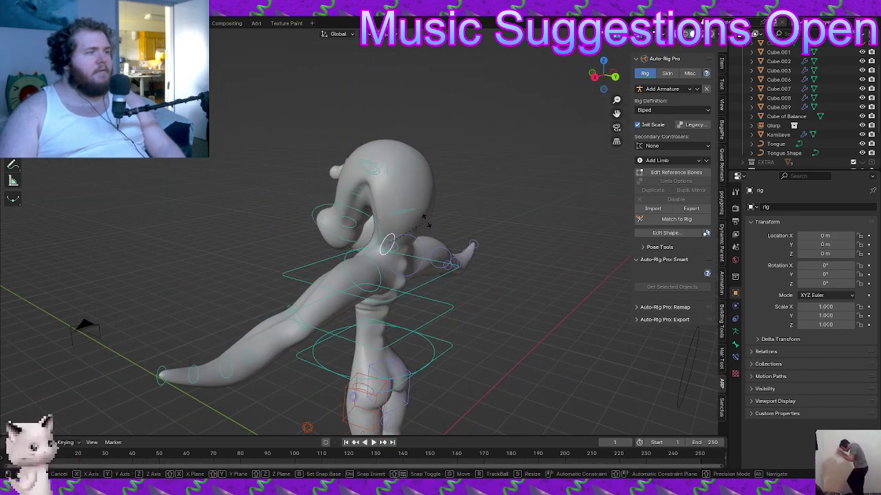
{"action": "key", "text": "r"}
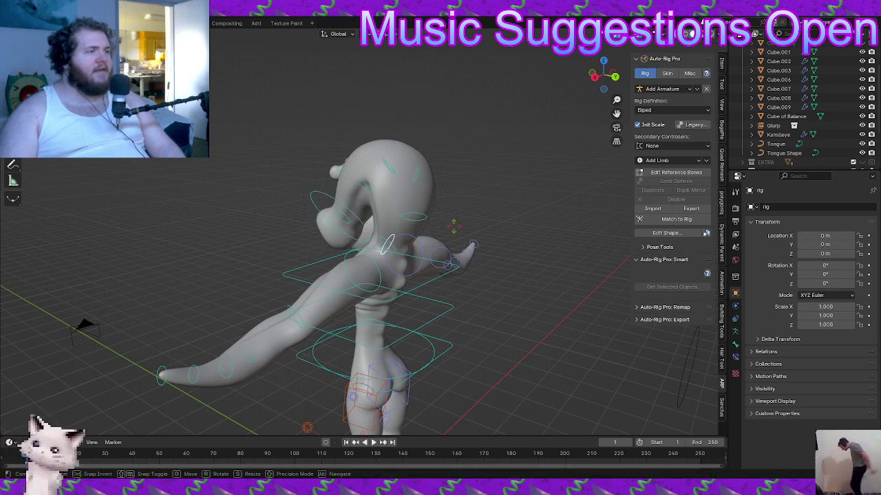
{"action": "left_click", "coordinate": [426, 217]}
{"action": "middle_click_drag", "start_coordinate": [384, 230], "coordinate": [415, 241]}
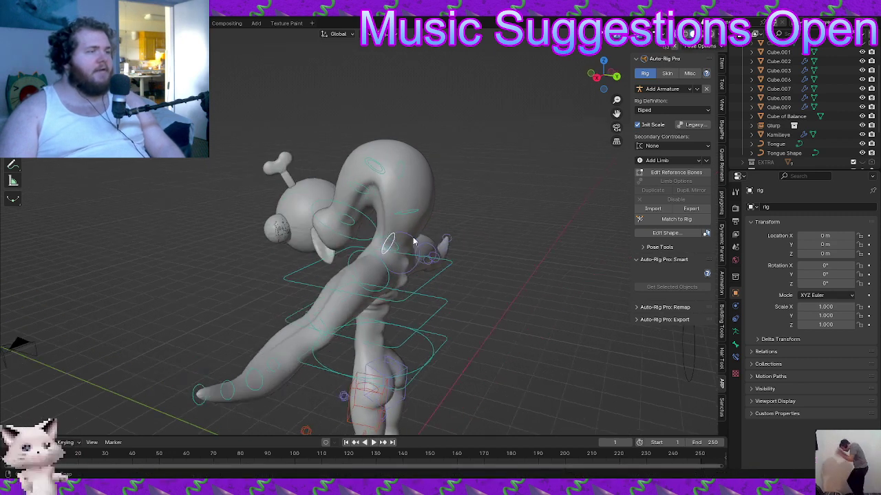
{"action": "scroll", "coordinate": [415, 241], "scroll_direction": "up", "scroll_amount": 2}
{"action": "middle_click_drag", "start_coordinate": [365, 251], "coordinate": [405, 239]}
Leave Pose Mode, select the body mesh together with the rig, and bind them with the Heat Maps engine
{"action": "key", "text": "Tab"}
{"action": "left_click", "coordinate": [417, 242]}
{"action": "scroll", "coordinate": [405, 238], "scroll_direction": "down", "scroll_amount": 3}
{"action": "left_click", "coordinate": [421, 217]}
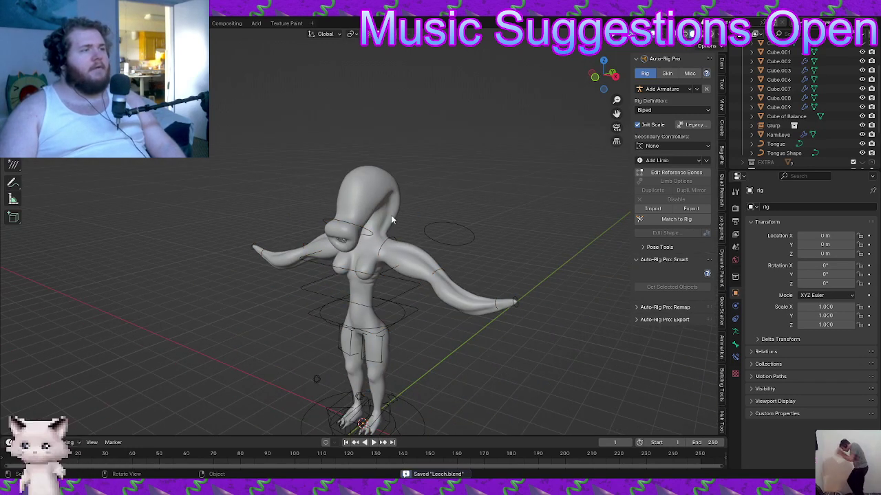
{"action": "left_click", "coordinate": [386, 216]}
{"action": "scroll", "coordinate": [386, 215], "scroll_direction": "up", "scroll_amount": 3}
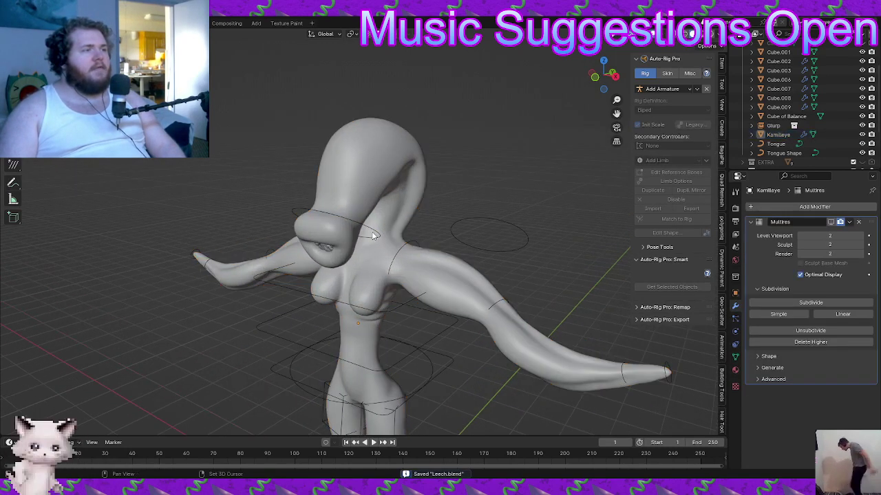
{"action": "left_click", "coordinate": [389, 233]}
{"action": "left_click", "coordinate": [416, 243], "text": "shift"}
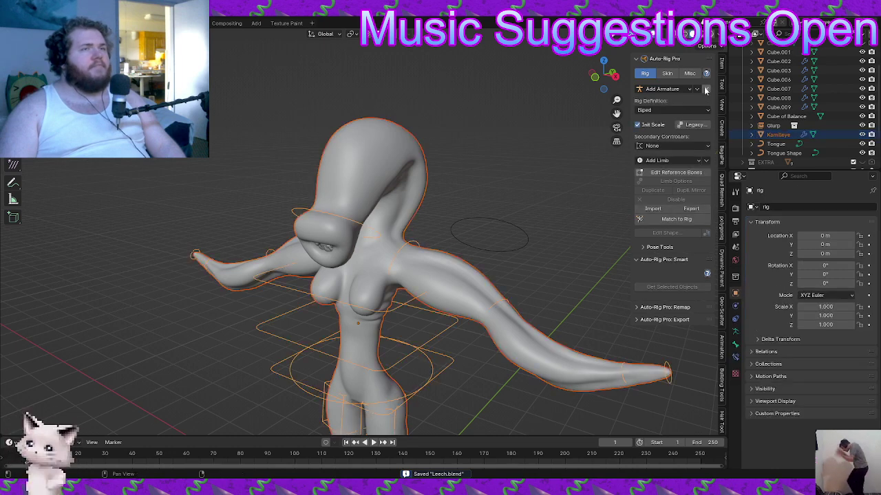
{"action": "left_click", "coordinate": [666, 73]}
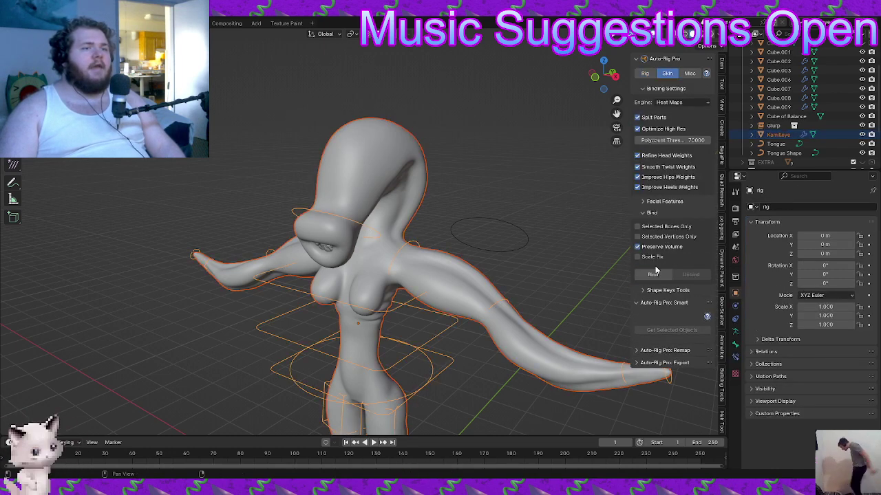
{"action": "left_click", "coordinate": [653, 275]}
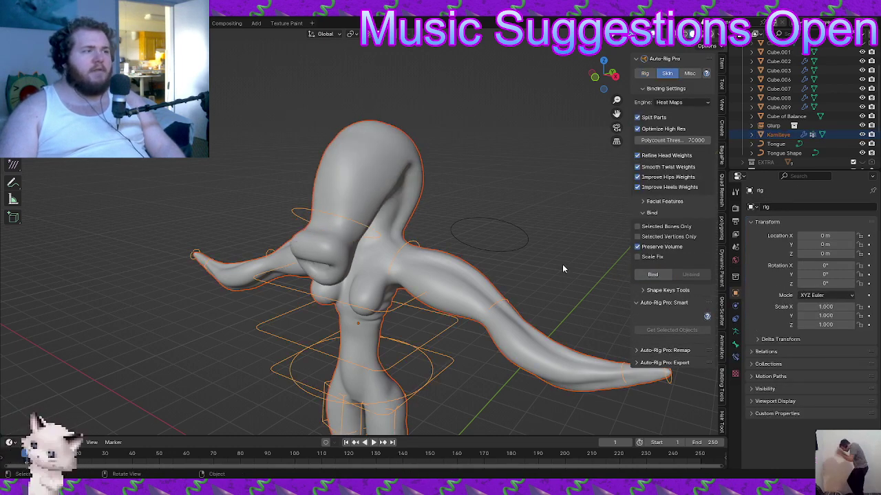
Return to Pose Mode and test the skinned neck by moving its head-end controller from the side and front
{"action": "middle_click_drag", "start_coordinate": [562, 268], "coordinate": [410, 181]}
{"action": "key", "text": "Tab"}
{"action": "left_click", "coordinate": [415, 230]}
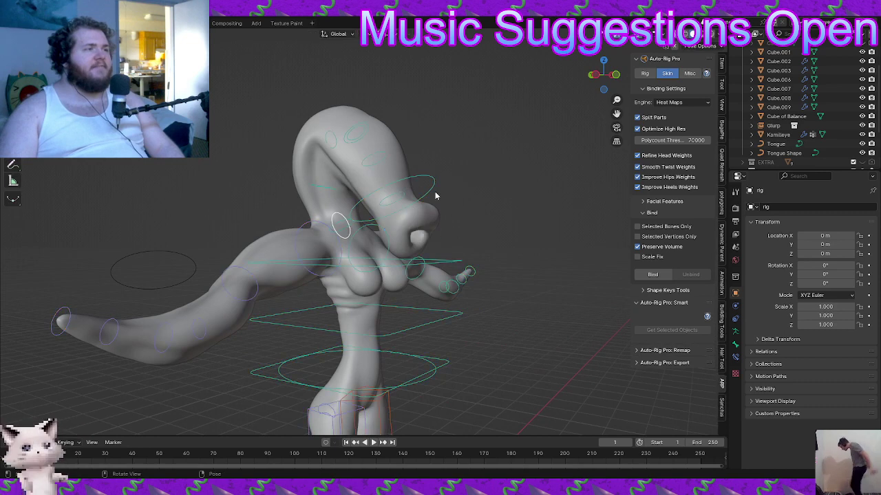
{"action": "key", "text": "g"}
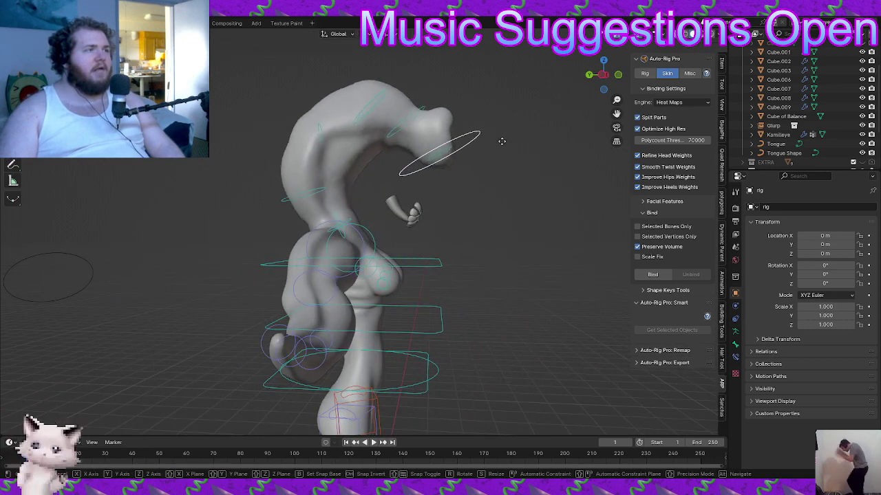
{"action": "left_click", "coordinate": [523, 202]}
{"action": "middle_click_drag", "start_coordinate": [523, 203], "coordinate": [459, 214]}
{"action": "key", "text": "KP_1"}
{"action": "key", "text": "g"}
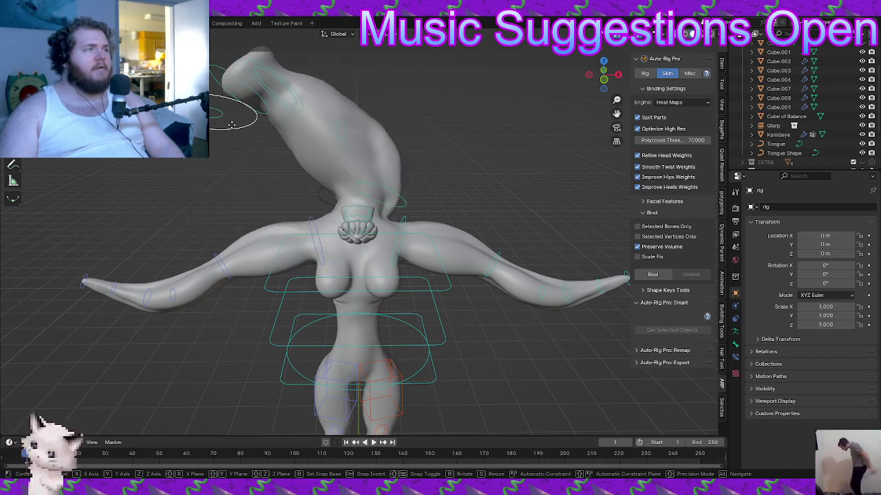
{"action": "key", "text": "Escape"}
Try rotating the neck-base controller on the skinned mesh and cancel each trial
{"action": "middle_click_drag", "start_coordinate": [306, 208], "coordinate": [382, 205]}
{"action": "key", "text": "g"}
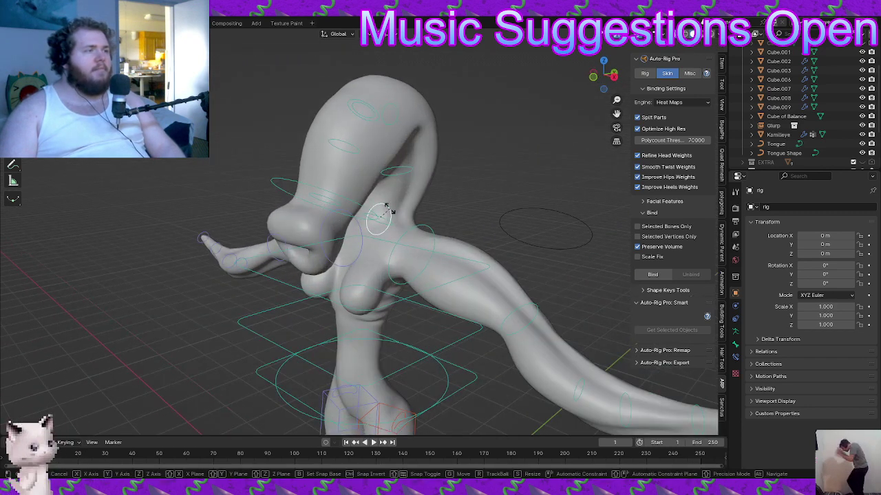
{"action": "key", "text": "Escape"}
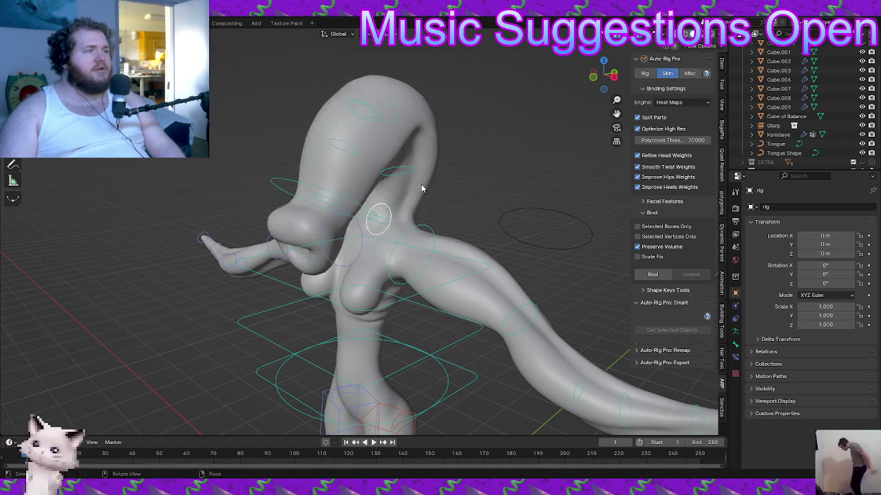
{"action": "key", "text": "g"}
{"action": "key", "text": "Escape"}
{"action": "scroll", "coordinate": [398, 237], "scroll_direction": "down", "scroll_amount": 3}
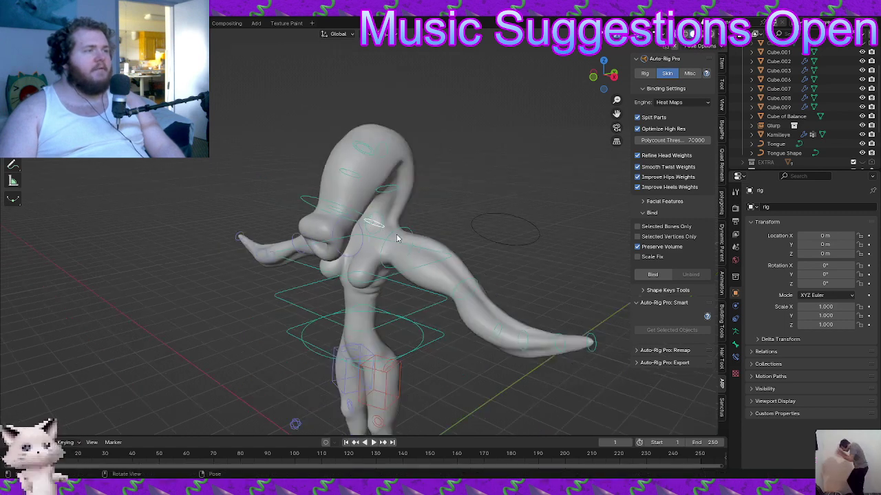
Pose the character's left tentacle by rotating its shoulder and middle controllers down and across the body
{"action": "left_click", "coordinate": [404, 229]}
{"action": "key", "text": "r"}
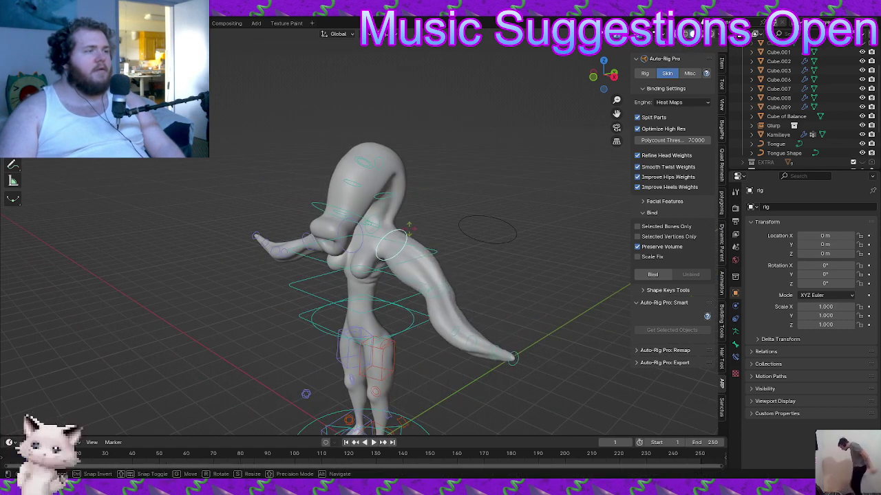
{"action": "left_click", "coordinate": [401, 258]}
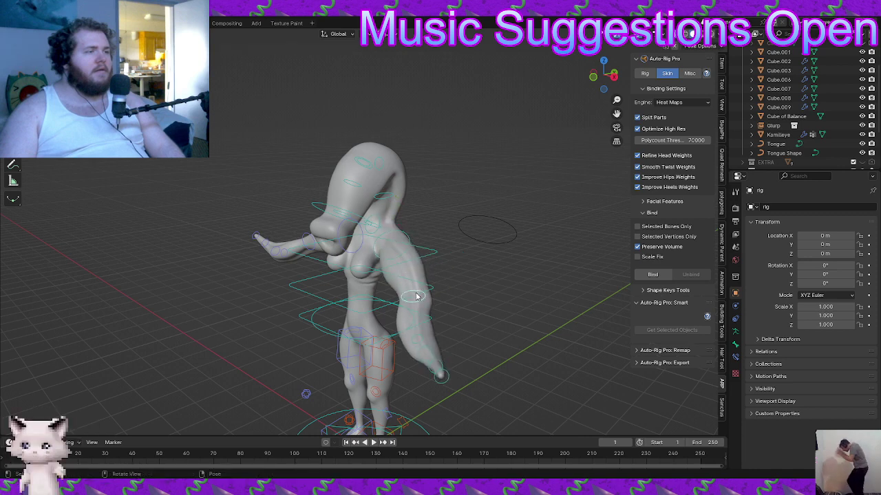
{"action": "key", "text": "r"}
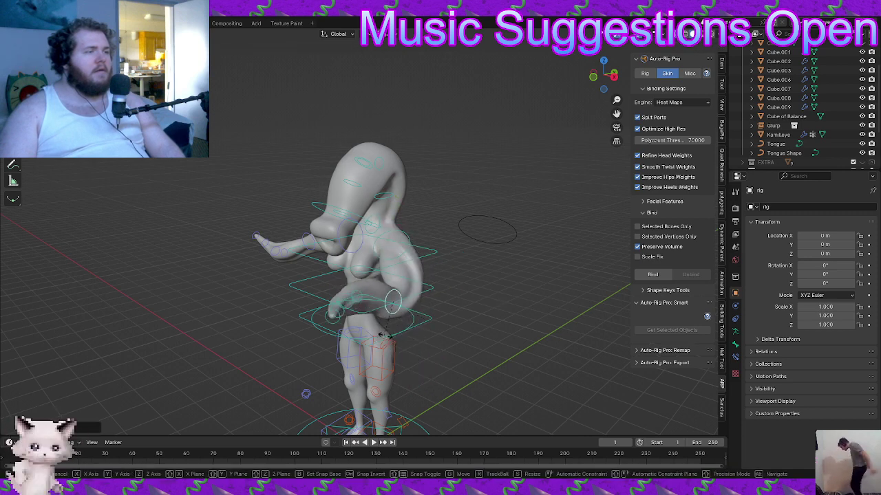
{"action": "left_click", "coordinate": [370, 337]}
{"action": "middle_click_drag", "start_coordinate": [367, 337], "coordinate": [359, 314]}
{"action": "key", "text": "r"}
{"action": "key", "text": "r"}
{"action": "left_click", "coordinate": [445, 316]}
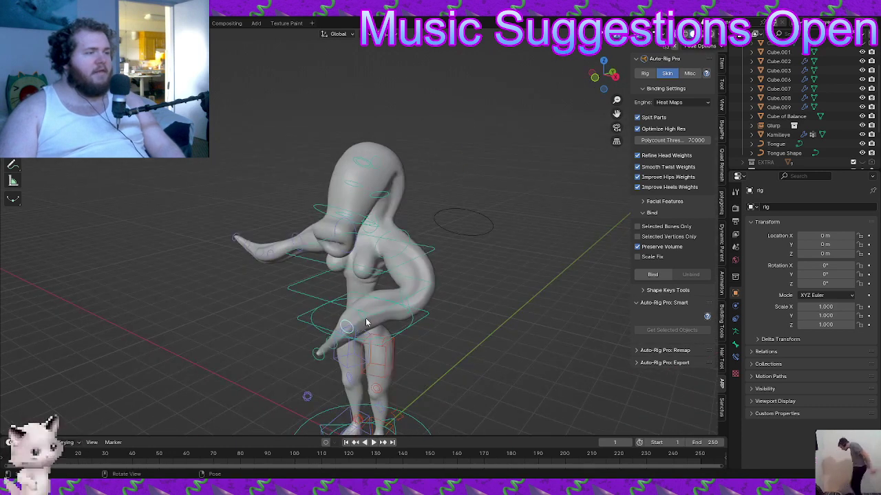
Rotate the left tentacle's outer controllers one after another to straighten its forward reach
{"action": "key", "text": "r"}
{"action": "left_click", "coordinate": [383, 338]}
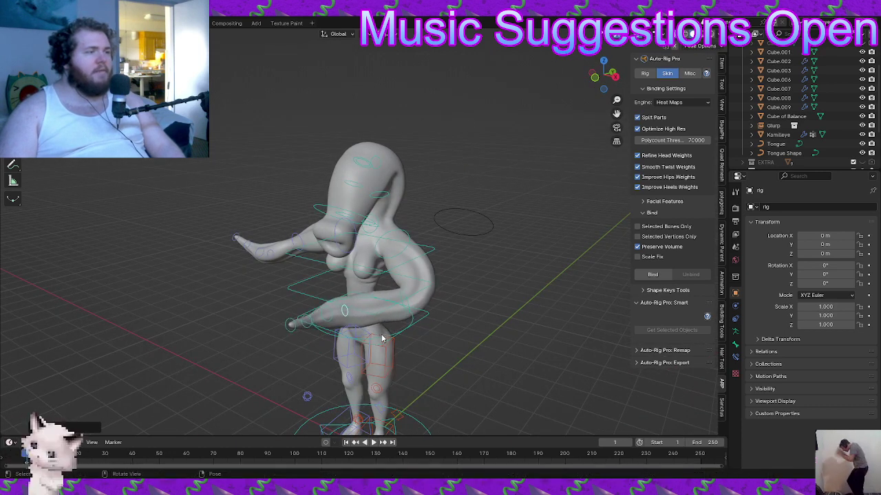
{"action": "key", "text": "r"}
{"action": "left_click", "coordinate": [376, 343]}
{"action": "left_click", "coordinate": [330, 318]}
{"action": "key", "text": "r"}
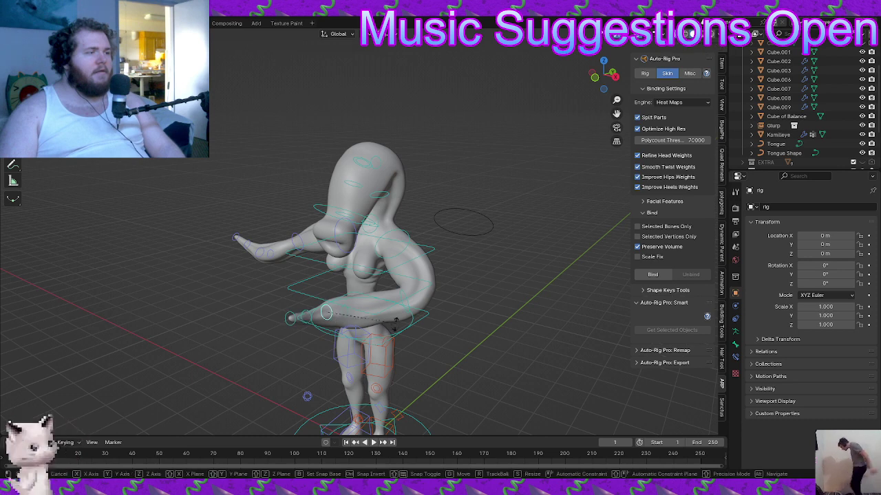
{"action": "left_click", "coordinate": [368, 345]}
{"action": "key", "text": "r"}
{"action": "left_click", "coordinate": [370, 331]}
Curl the left tentacle's end upward by rotating its outer and tip controllers
{"action": "middle_click_drag", "start_coordinate": [369, 331], "coordinate": [491, 301]}
{"action": "key", "text": "r"}
{"action": "left_click", "coordinate": [483, 310]}
{"action": "key", "text": "g"}
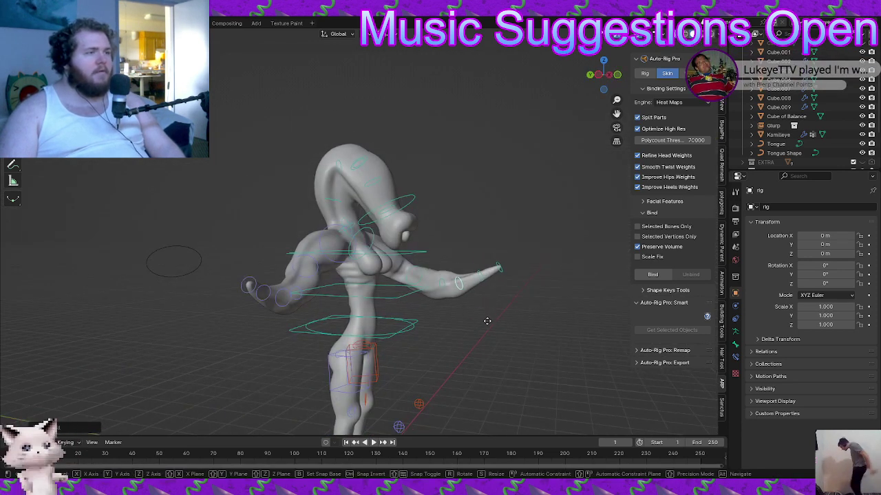
{"action": "left_click", "coordinate": [496, 319]}
{"action": "key", "text": "r"}
{"action": "left_click", "coordinate": [520, 293]}
{"action": "key", "text": "r"}
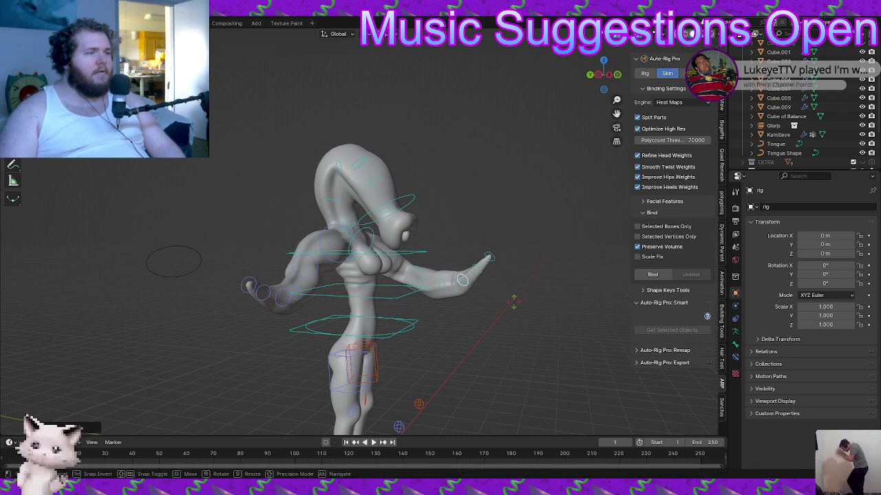
{"action": "left_click", "coordinate": [521, 271]}
{"action": "key", "text": "r"}
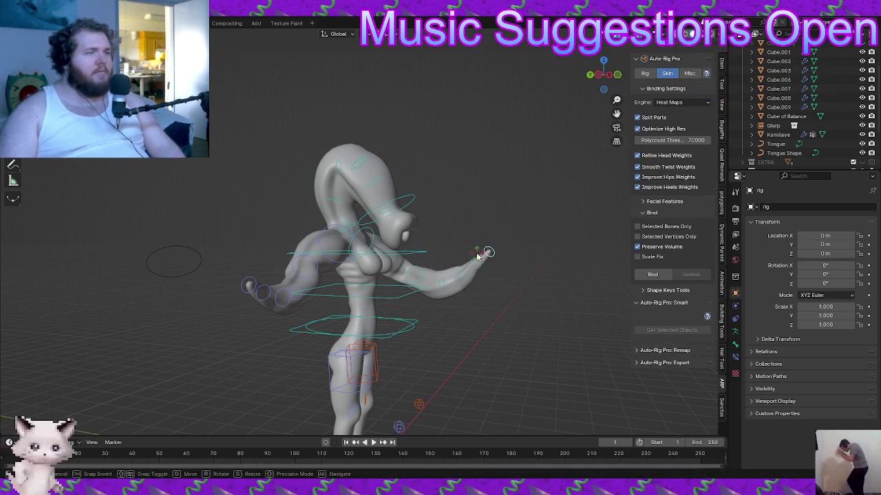
{"action": "left_click", "coordinate": [484, 172]}
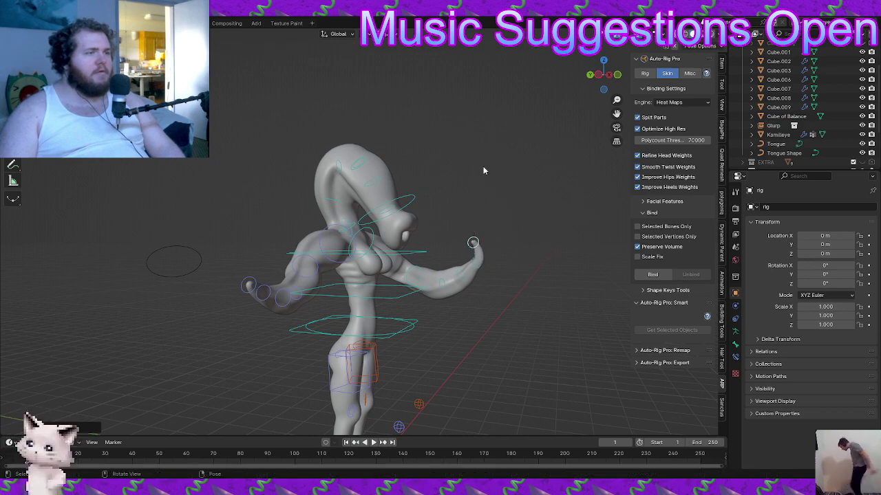
Try to clear the location and rotation of all the rig's controllers
{"action": "middle_click_drag", "start_coordinate": [484, 172], "coordinate": [411, 209]}
{"action": "key", "text": "alt+g"}
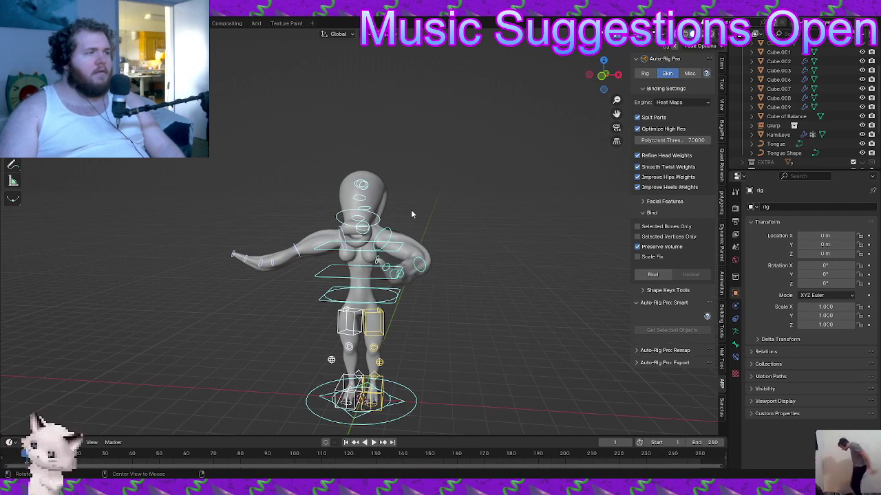
{"action": "key", "text": "alt+r"}
{"action": "key", "text": "ctrl+Tab"}
{"action": "left_click", "coordinate": [357, 212]}
Undo the test poses, the skin binding and the controller generation, back to reference bone editing
{"action": "key", "text": "ctrl+z"}
{"action": "key", "text": "ctrl+z"}
{"action": "key", "text": "ctrl+z"}
{"action": "key", "text": "ctrl+z"}
{"action": "key", "text": "ctrl+z"}
{"action": "key", "text": "ctrl+z"}
{"action": "key", "text": "ctrl+z"}
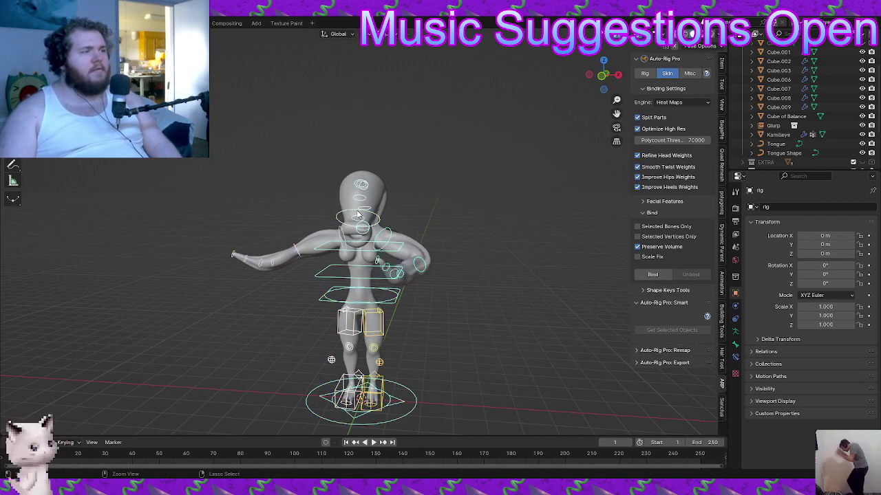
{"action": "key", "text": "ctrl+z"}
{"action": "key", "text": "ctrl+z"}
{"action": "key", "text": "ctrl+z"}
{"action": "key", "text": "ctrl+z"}
{"action": "key", "text": "ctrl+z"}
{"action": "key", "text": "ctrl+z"}
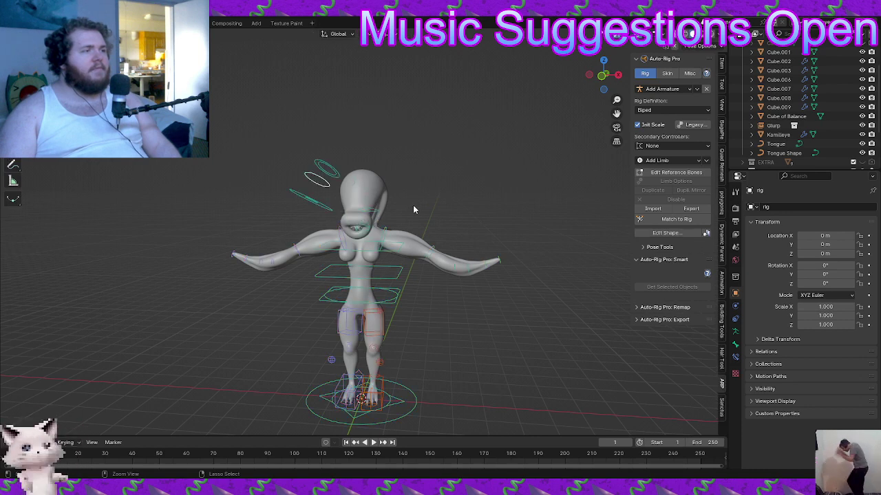
{"action": "key", "text": "ctrl+z"}
{"action": "key", "text": "ctrl+z"}
{"action": "key", "text": "ctrl+z"}
{"action": "key", "text": "ctrl+z"}
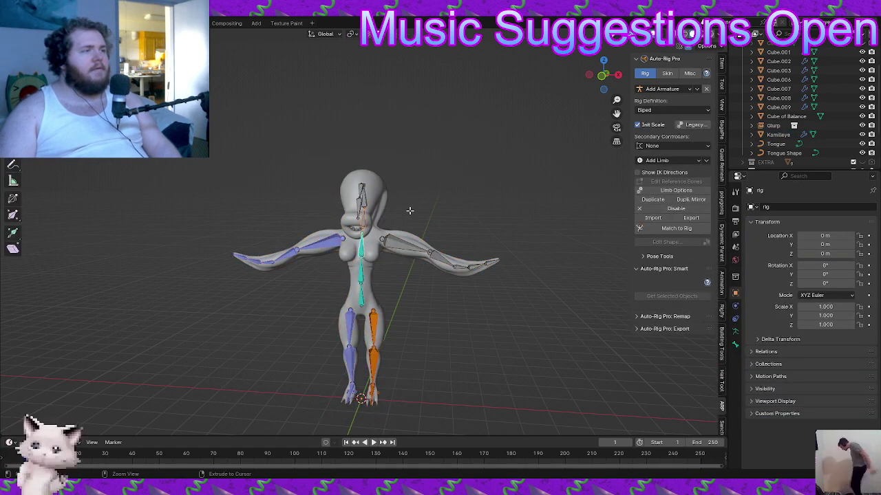
{"action": "key", "text": "ctrl+z"}
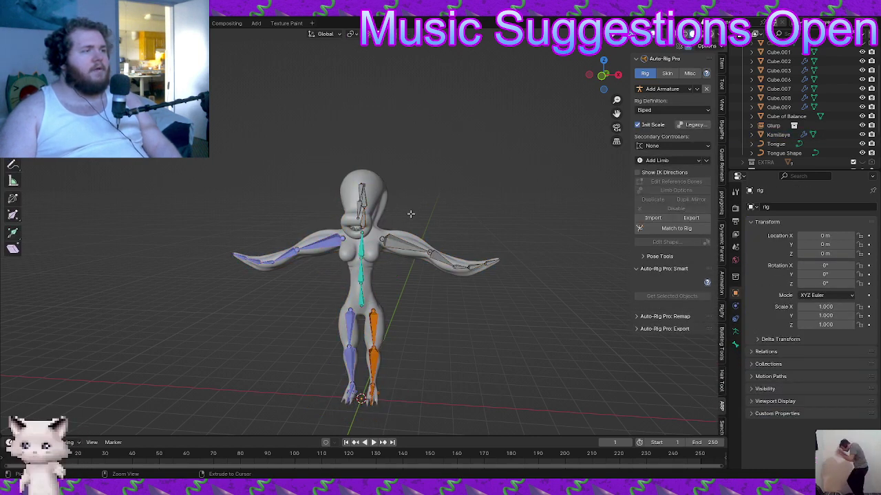
Select all bones of the neck chain and disable that limb
{"action": "middle_click_drag", "start_coordinate": [410, 214], "coordinate": [441, 210]}
{"action": "scroll", "coordinate": [427, 200], "scroll_direction": "up", "scroll_amount": 5}
{"action": "key", "text": "c"}
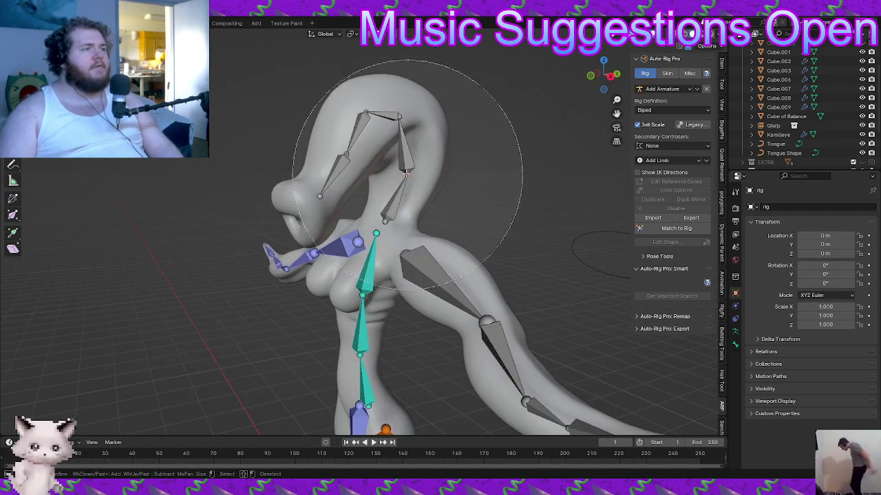
{"action": "scroll", "coordinate": [395, 133], "scroll_direction": "up", "scroll_amount": 5}
{"action": "left_click_drag", "start_coordinate": [393, 163], "coordinate": [354, 156]}
{"action": "right_click", "coordinate": [355, 154]}
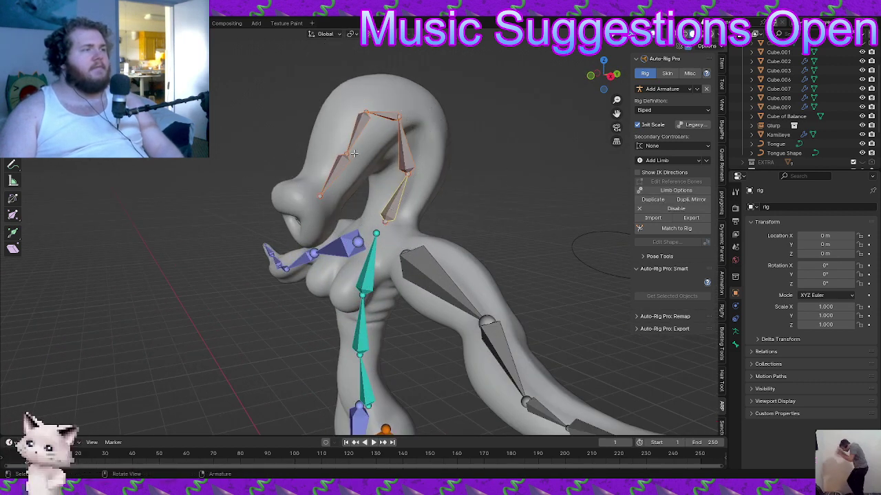
{"action": "key", "text": "x"}
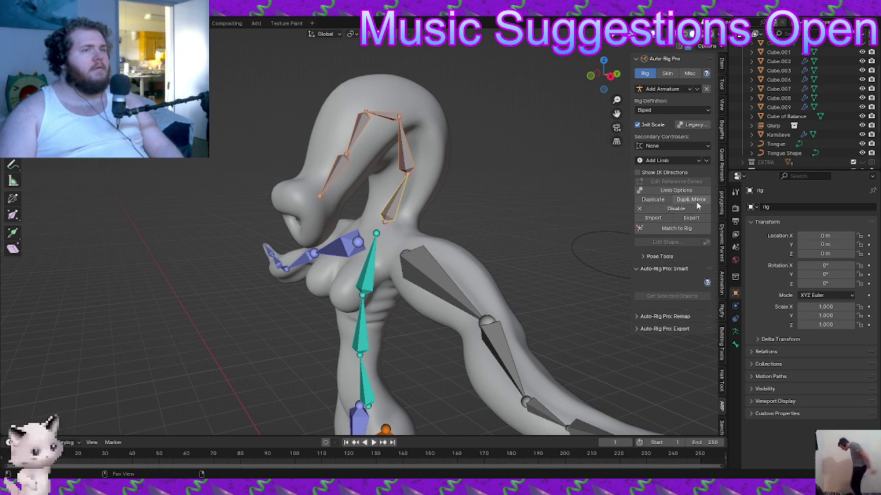
{"action": "left_click", "coordinate": [691, 209]}
Disable the character's left tentacle chain and select the opposite tentacle chain
{"action": "scroll", "coordinate": [385, 218], "scroll_direction": "down", "scroll_amount": 4}
{"action": "middle_click_drag", "start_coordinate": [385, 218], "coordinate": [421, 227]}
{"action": "left_click", "coordinate": [425, 244]}
{"action": "left_click", "coordinate": [665, 211]}
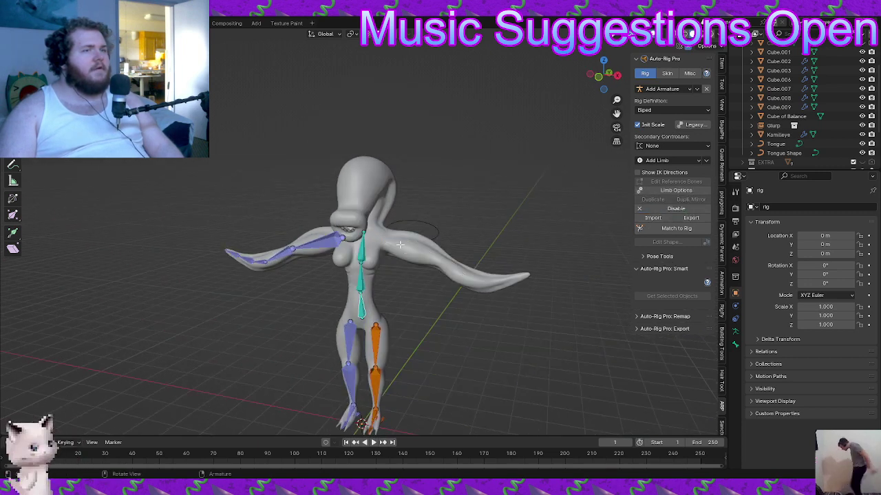
{"action": "middle_click_drag", "start_coordinate": [269, 258], "coordinate": [338, 247]}
{"action": "scroll", "coordinate": [324, 252], "scroll_direction": "up", "scroll_amount": 2}
{"action": "left_click", "coordinate": [305, 249]}
{"action": "middle_click_drag", "start_coordinate": [452, 245], "coordinate": [390, 252]}
Undo the limb removals and earlier rig edits, back to the longer mirrored tentacle chains without a neck chain
{"action": "key", "text": "ctrl+z"}
{"action": "key", "text": "ctrl+z"}
{"action": "key", "text": "ctrl+z"}
{"action": "key", "text": "ctrl+z"}
{"action": "key", "text": "ctrl+z"}
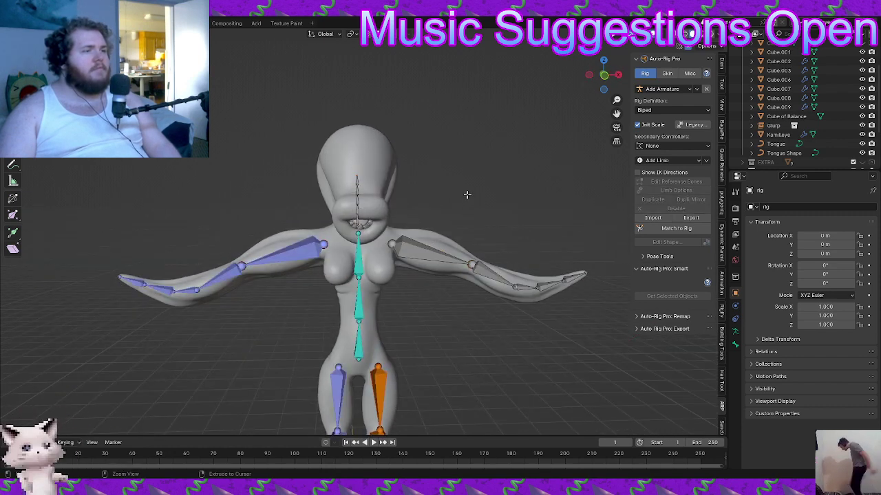
{"action": "key", "text": "ctrl+z"}
{"action": "key", "text": "ctrl+z"}
{"action": "key", "text": "ctrl+z"}
{"action": "key", "text": "ctrl+z"}
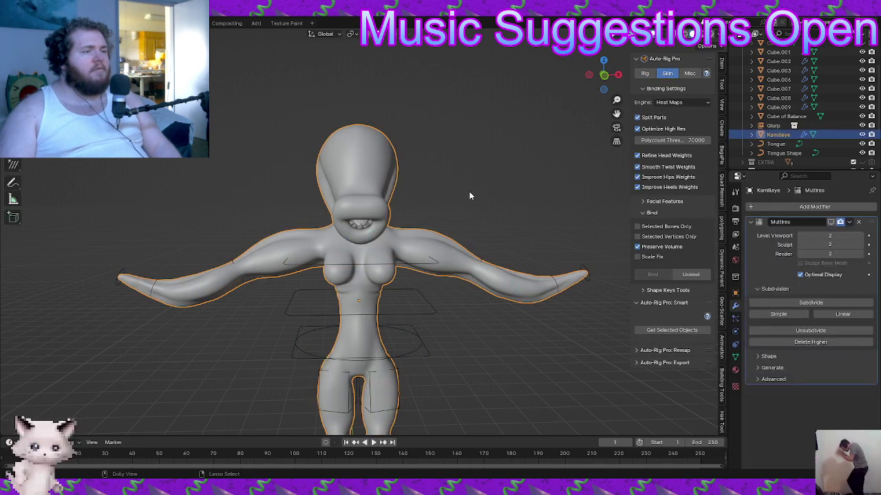
{"action": "key", "text": "ctrl+z"}
{"action": "key", "text": "ctrl+z"}
{"action": "key", "text": "ctrl+z"}
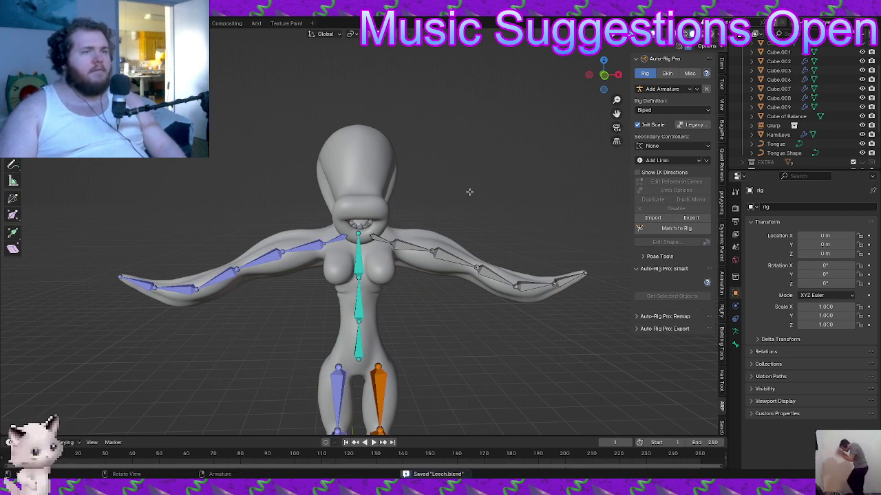
{"action": "middle_click_drag", "start_coordinate": [468, 192], "coordinate": [349, 227]}
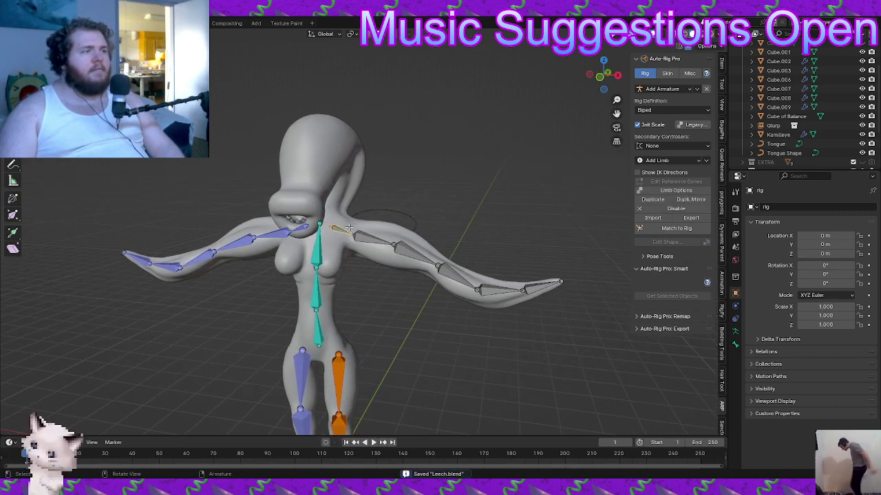
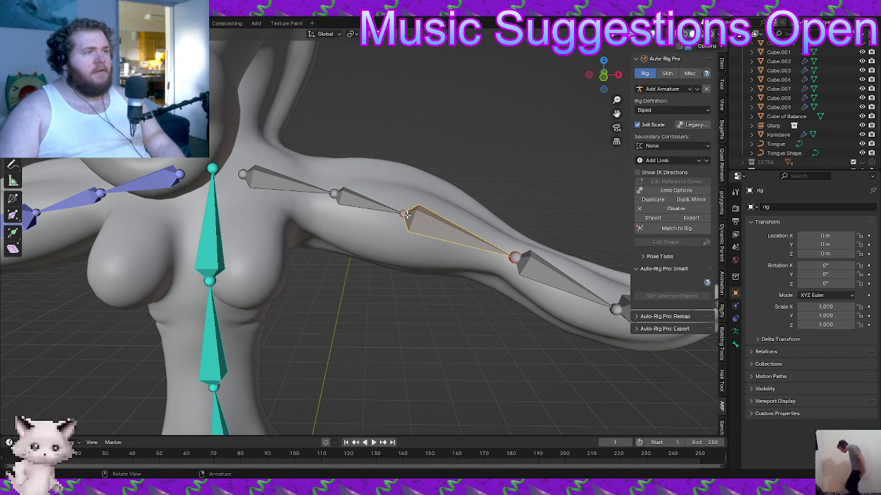
Move the joint between the left tentacle's second and third bones outward along the arm
{"action": "left_click", "coordinate": [406, 214]}
{"action": "key", "text": "g"}
{"action": "left_click", "coordinate": [430, 221]}
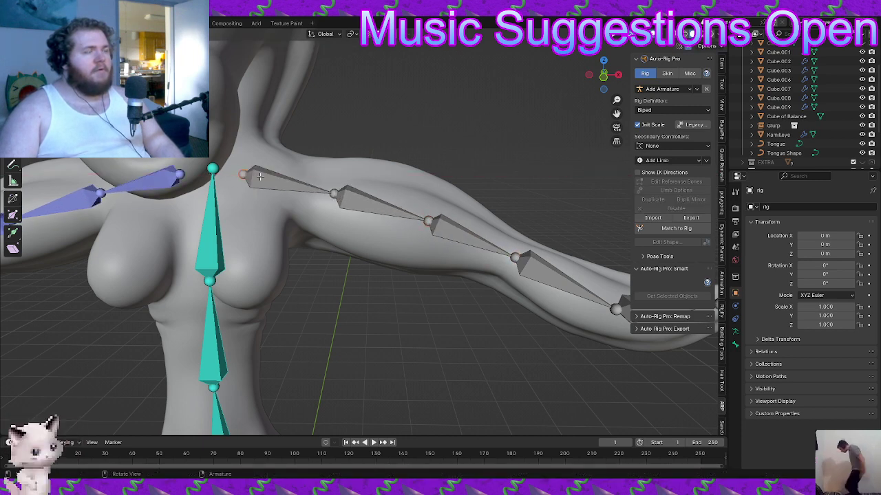
Undo the recent joint moves on the left tentacle's upper bones
{"action": "key", "text": "ctrl+shift+z"}
{"action": "key", "text": "ctrl+z"}
{"action": "key", "text": "ctrl+z"}
{"action": "key", "text": "ctrl+z"}
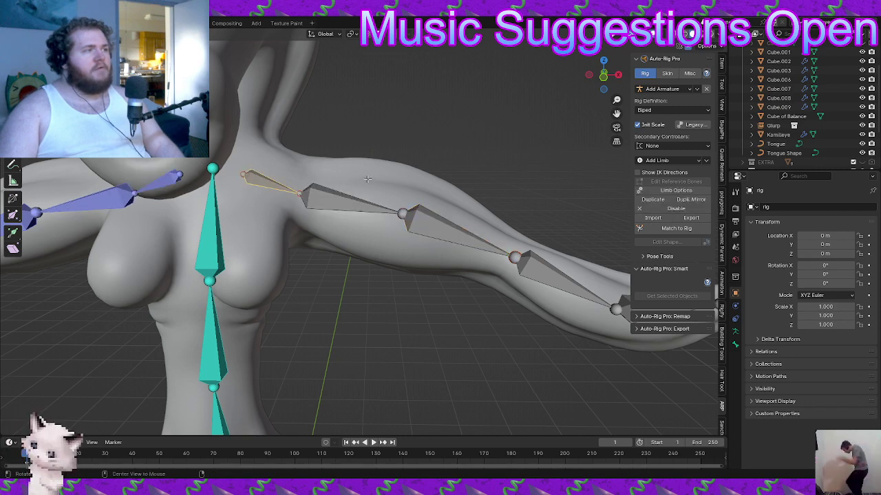
Clear the bone selection and save the file
{"action": "key", "text": "alt+a"}
{"action": "scroll", "coordinate": [367, 179], "scroll_direction": "down", "scroll_amount": 3}
{"action": "middle_click_drag", "start_coordinate": [430, 187], "coordinate": [485, 185], "text": "shift"}
{"action": "key", "text": "ctrl+s"}
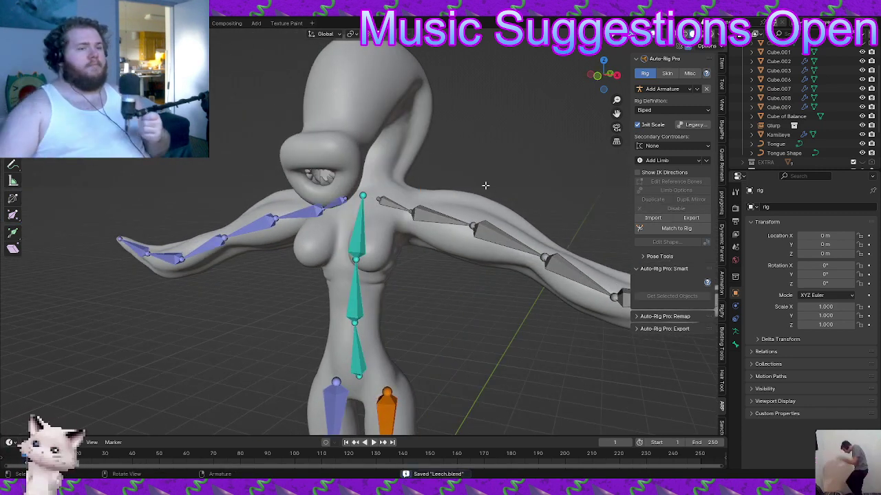
Add a Breast limb to the Auto-Rig Pro armature
{"action": "middle_click_drag", "start_coordinate": [471, 193], "coordinate": [417, 197]}
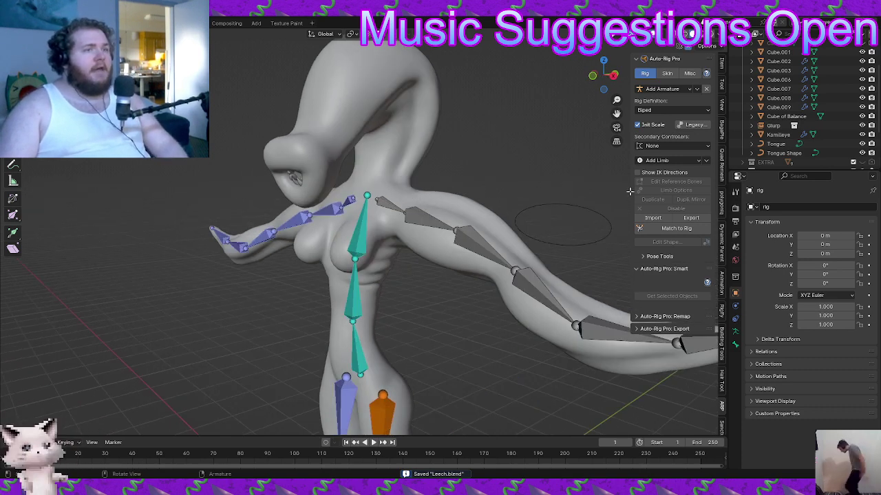
{"action": "left_click", "coordinate": [683, 163]}
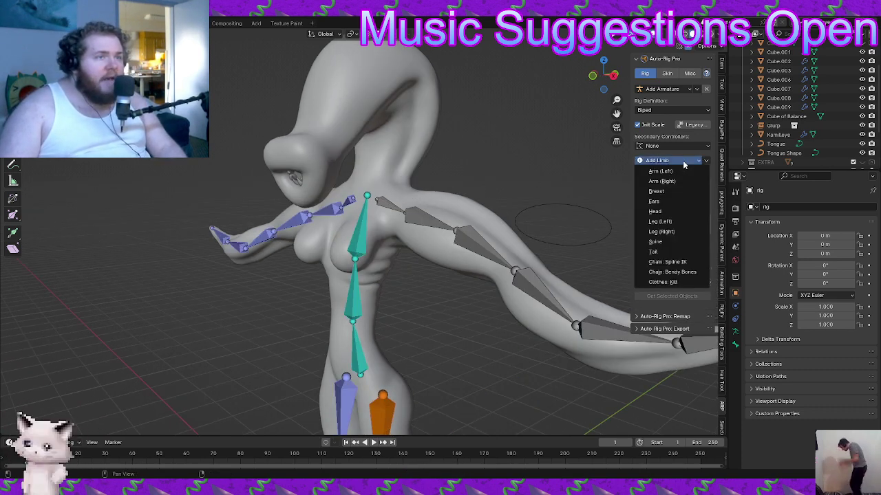
{"action": "left_click", "coordinate": [681, 196]}
Move the new breast bones together along the Y axis into the front of the chest
{"action": "middle_click_drag", "start_coordinate": [323, 244], "coordinate": [324, 226]}
{"action": "left_click", "coordinate": [293, 227], "text": "shift"}
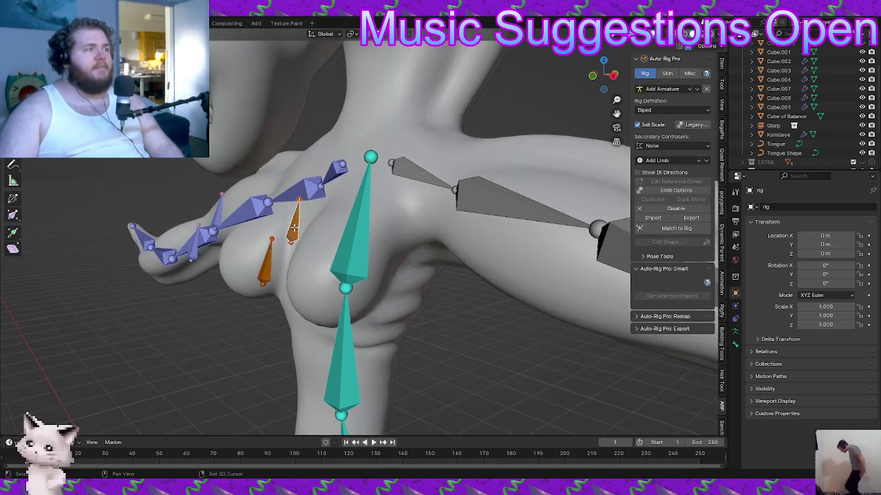
{"action": "left_click", "coordinate": [265, 262], "text": "shift"}
{"action": "left_click", "coordinate": [196, 238], "text": "shift"}
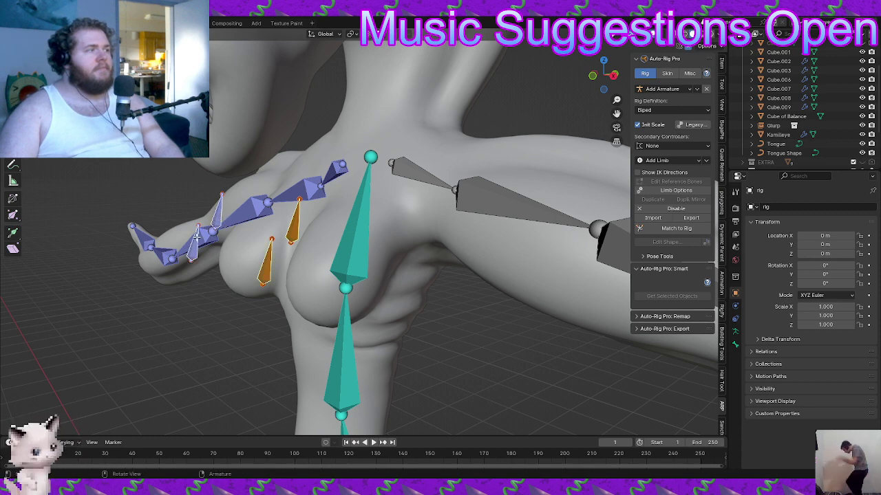
{"action": "key", "text": "g"}
{"action": "key", "text": "y"}
{"action": "left_click", "coordinate": [352, 226]}
{"action": "key", "text": "KP_1"}
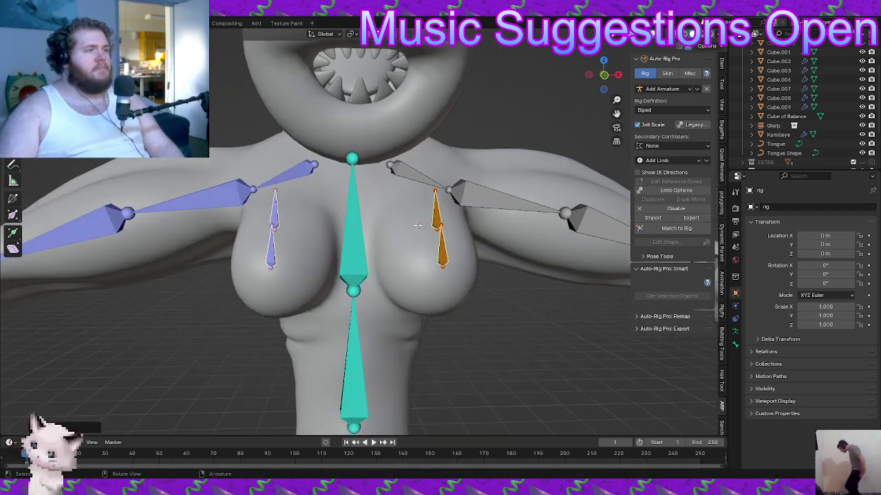
Adjust the height and sideways placement of the breast bones, aligning the outer bone with the breast tip
{"action": "key", "text": "g"}
{"action": "key", "text": "z"}
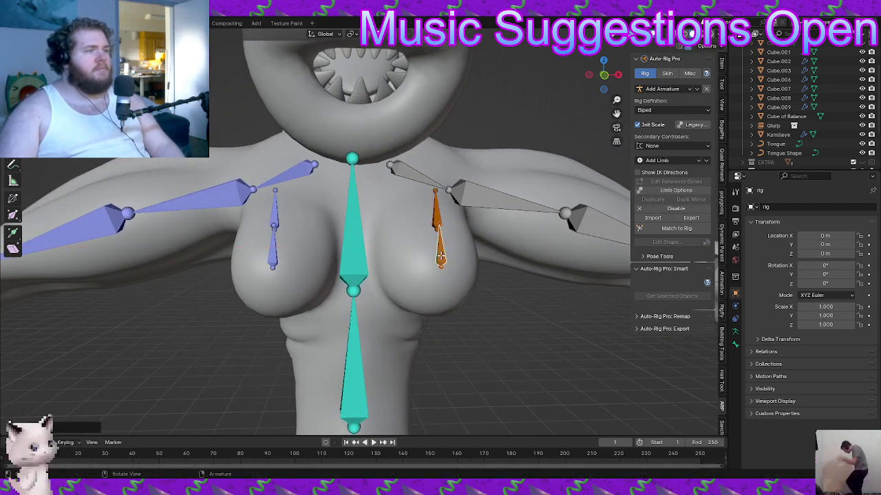
{"action": "left_click", "coordinate": [441, 270]}
{"action": "key", "text": "g"}
{"action": "middle_click_drag", "start_coordinate": [440, 270], "coordinate": [507, 220]}
{"action": "key", "text": "x"}
{"action": "left_click", "coordinate": [520, 276]}
{"action": "key", "text": "g"}
{"action": "left_click", "coordinate": [521, 277]}
Reposition the inner breast bone vertically and along the Y axis inside the breast
{"action": "key", "text": "g"}
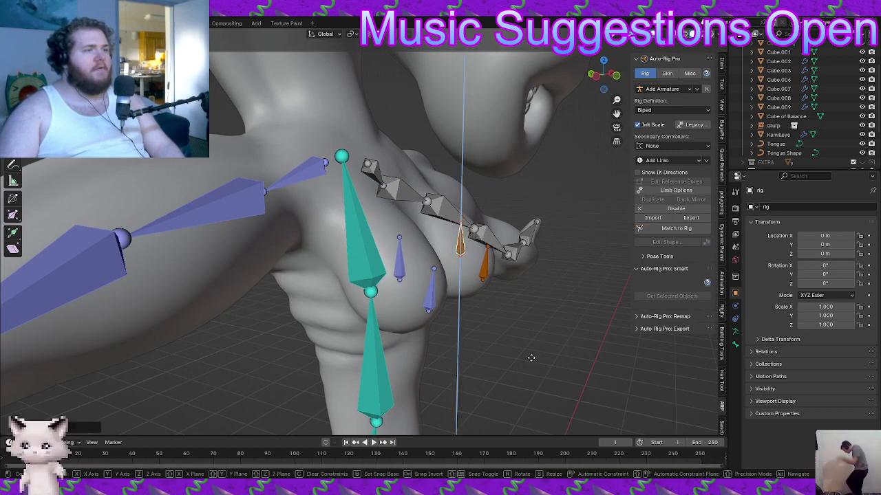
{"action": "left_click", "coordinate": [473, 242]}
{"action": "middle_click_drag", "start_coordinate": [474, 244], "coordinate": [493, 243]}
{"action": "key", "text": "g"}
{"action": "key", "text": "y"}
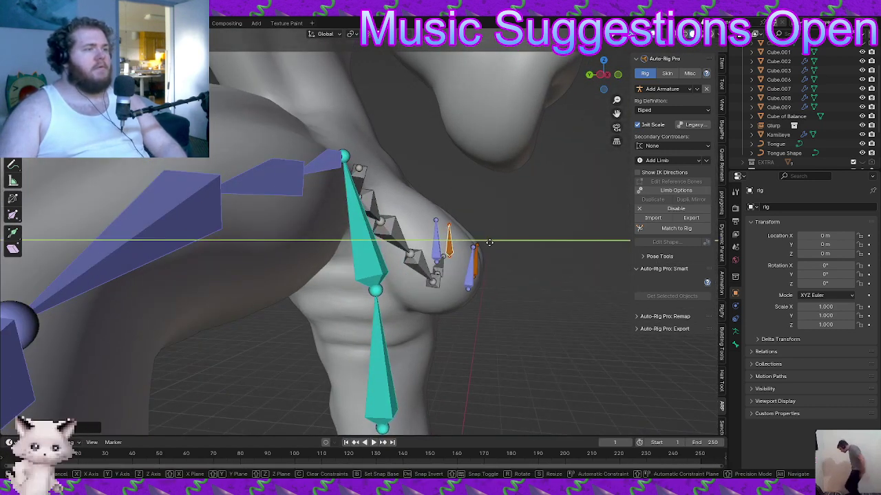
{"action": "left_click", "coordinate": [484, 241]}
Fine-tune the inner breast bone's position along the Z and X axes
{"action": "key", "text": "g"}
{"action": "key", "text": "z"}
{"action": "left_click", "coordinate": [454, 327]}
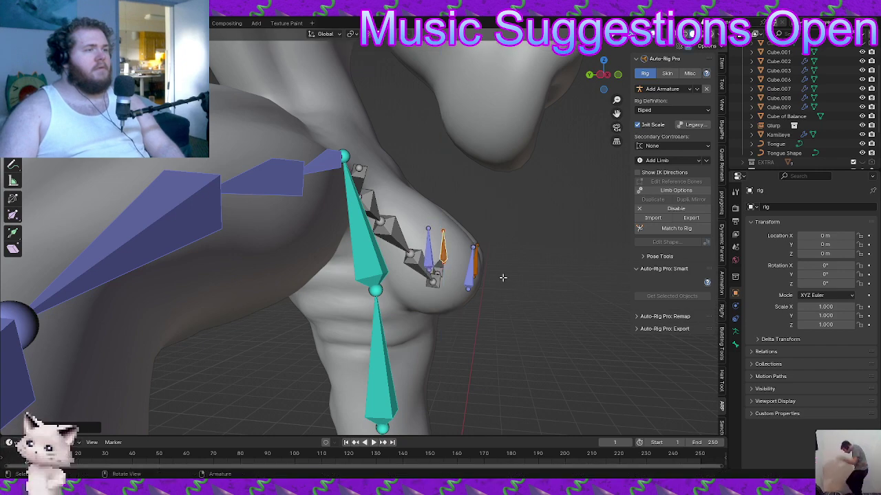
{"action": "middle_click_drag", "start_coordinate": [503, 277], "coordinate": [476, 270]}
{"action": "key", "text": "g"}
{"action": "key", "text": "x"}
{"action": "left_click", "coordinate": [477, 296]}
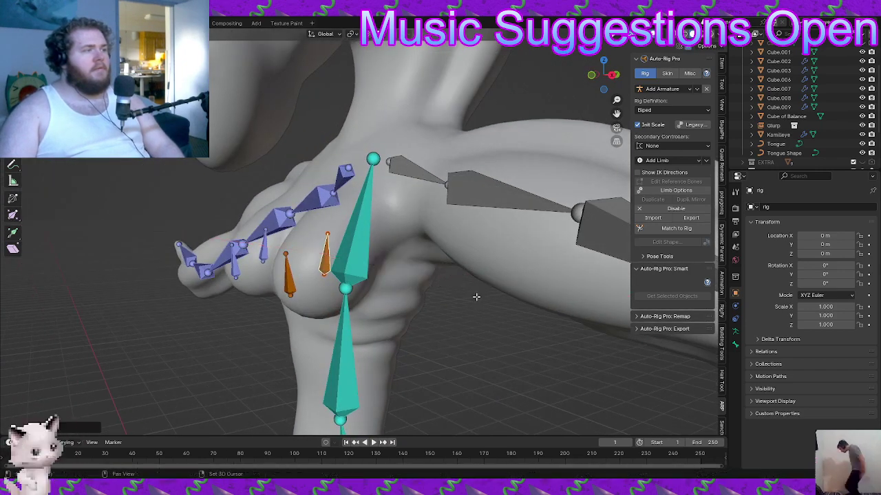
Add a Chain: Bendy Bones limb and move it up into the creature's curved neck
{"action": "scroll", "coordinate": [355, 246], "scroll_direction": "down", "scroll_amount": 5}
{"action": "middle_click_drag", "start_coordinate": [359, 213], "coordinate": [420, 202]}
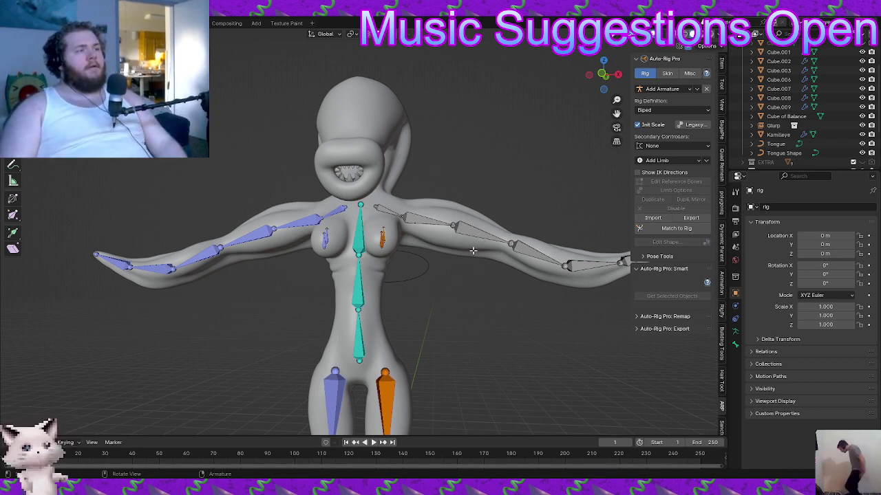
{"action": "middle_click_drag", "start_coordinate": [473, 251], "coordinate": [416, 255]}
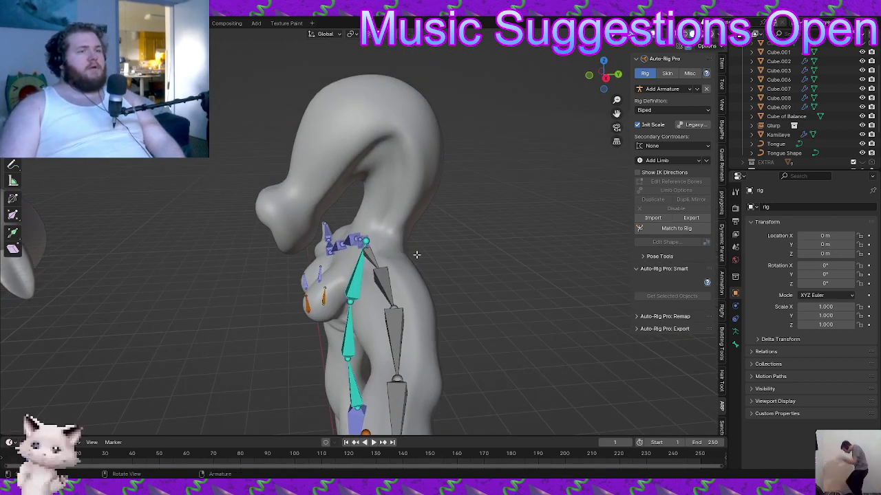
{"action": "middle_click_drag", "start_coordinate": [530, 246], "coordinate": [505, 238]}
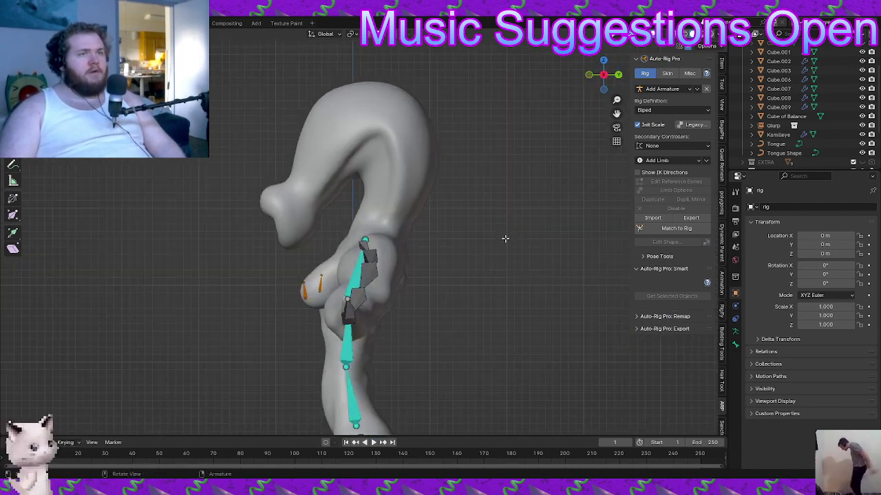
{"action": "left_click", "coordinate": [678, 162]}
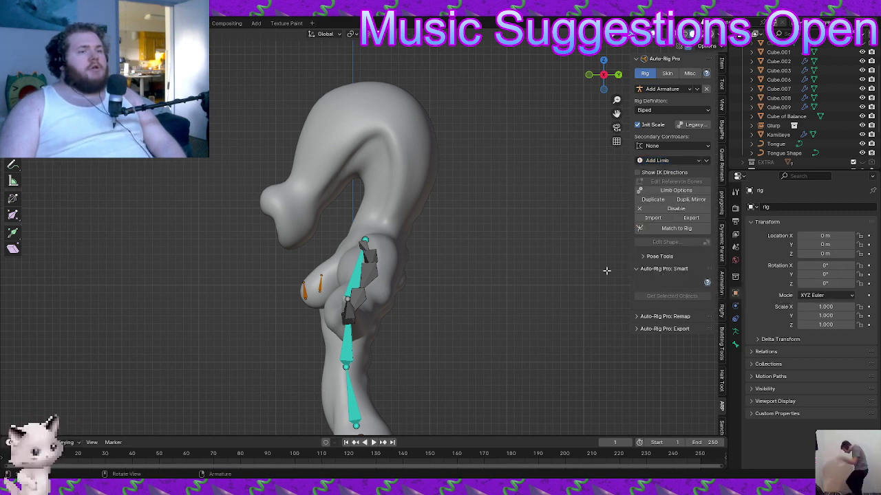
{"action": "scroll", "coordinate": [402, 234], "scroll_direction": "down", "scroll_amount": 2}
{"action": "key", "text": "g"}
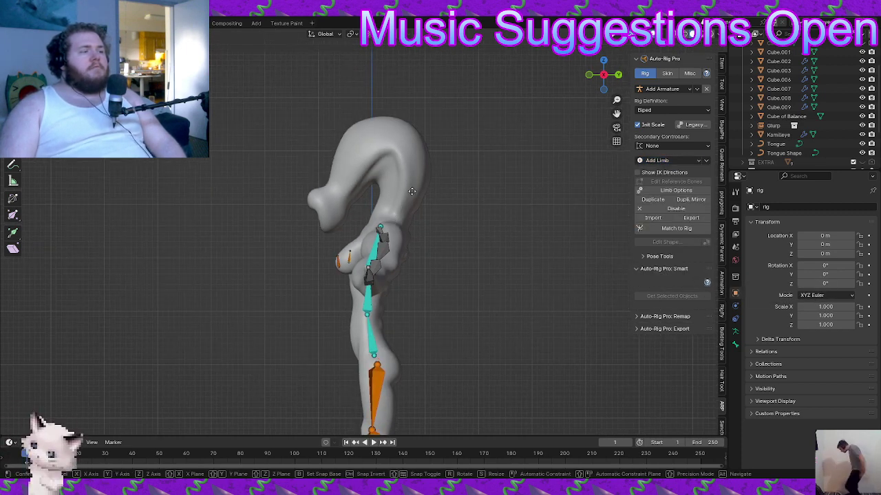
{"action": "left_click", "coordinate": [417, 292]}
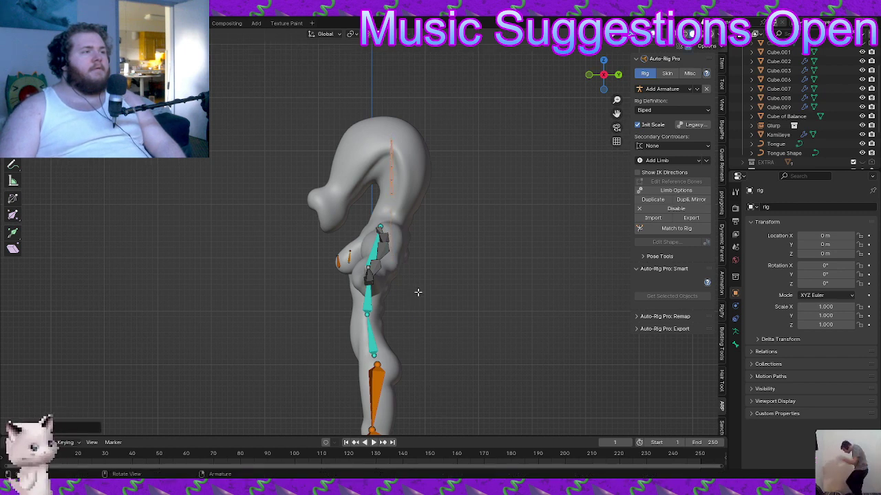
Bring the chain's lowest bone down to the base of the neck and adjust its scale and angle
{"action": "scroll", "coordinate": [421, 288], "scroll_direction": "up", "scroll_amount": 3}
{"action": "middle_click_drag", "start_coordinate": [431, 200], "coordinate": [408, 244], "text": "shift"}
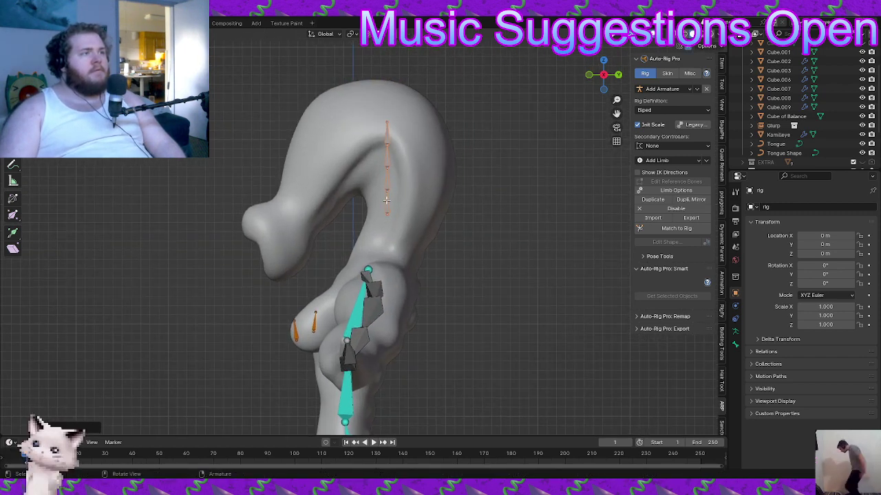
{"action": "key", "text": "s"}
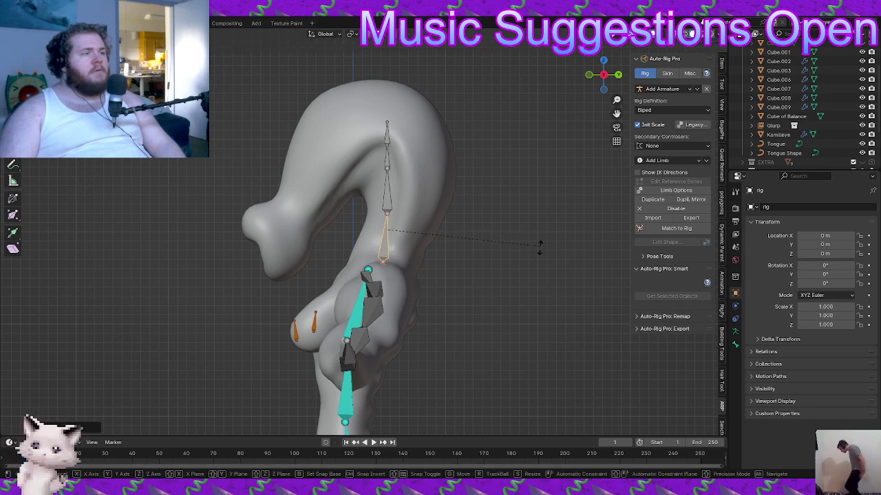
{"action": "left_click", "coordinate": [592, 250]}
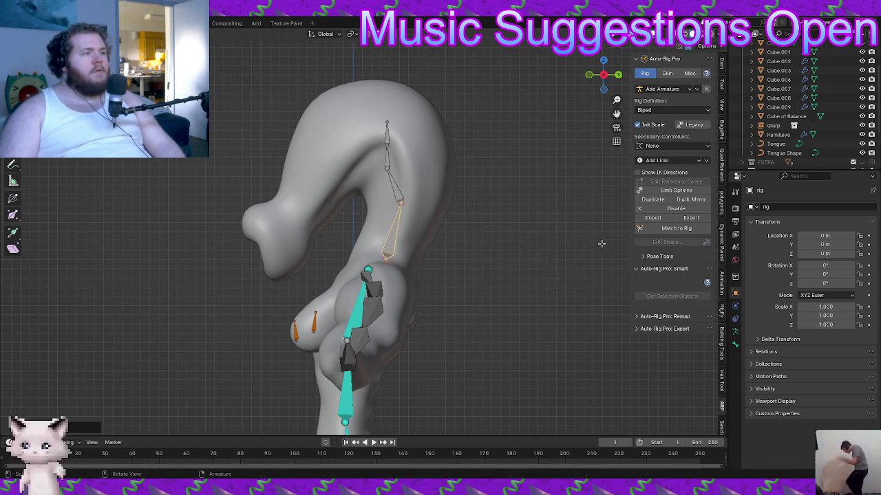
{"action": "left_click", "coordinate": [399, 160]}
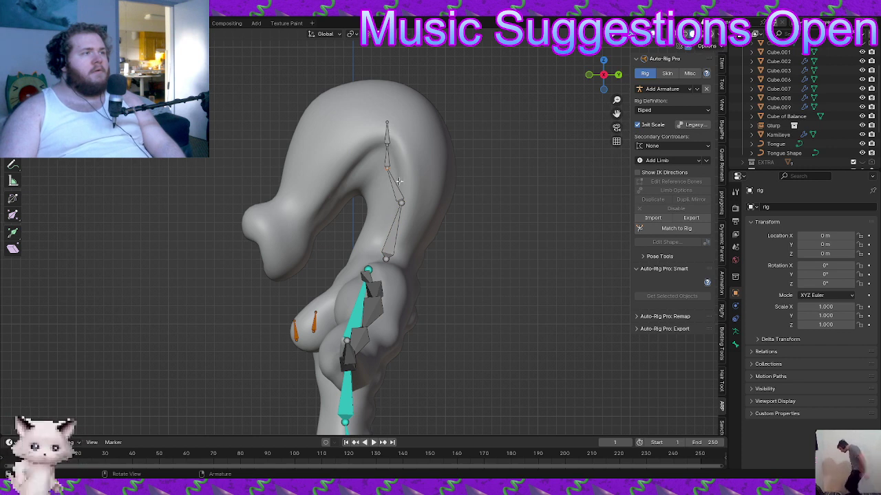
Set the bendy bone chain's limb options to a count of 5 and 5 segments
{"action": "left_click", "coordinate": [391, 253]}
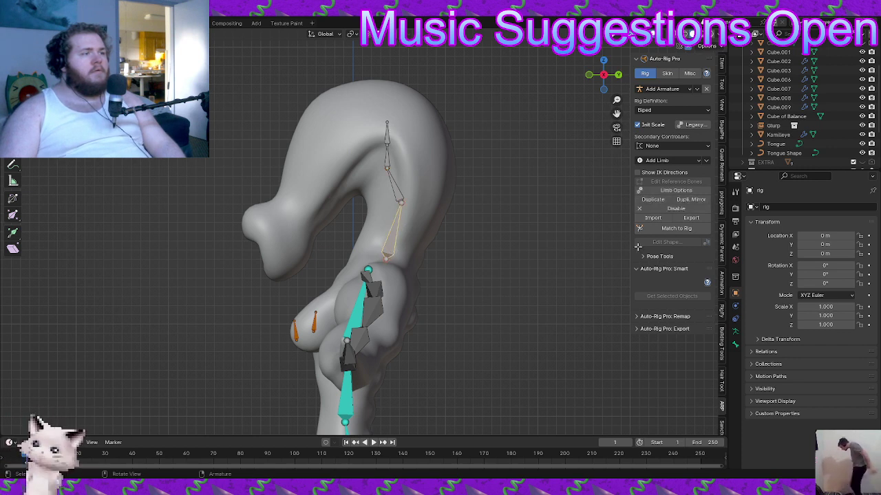
{"action": "left_click", "coordinate": [675, 191]}
{"action": "left_click", "coordinate": [758, 204]}
{"action": "left_click", "coordinate": [757, 215]}
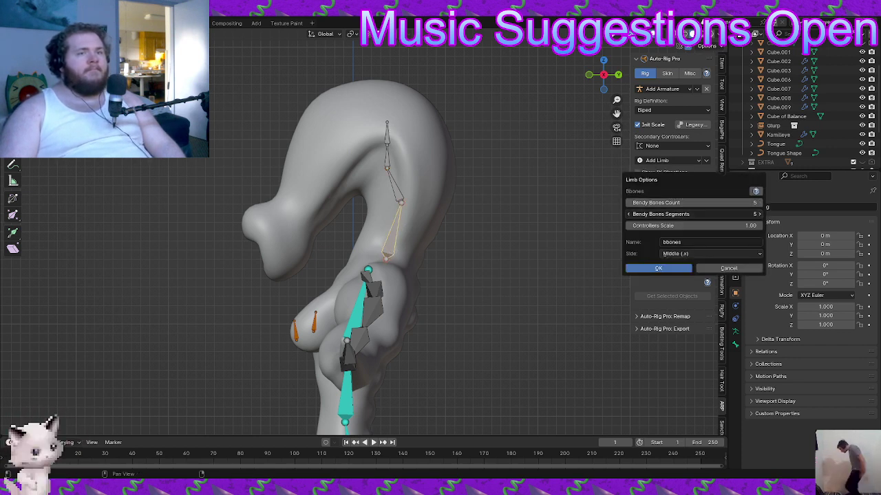
{"action": "left_click", "coordinate": [658, 269]}
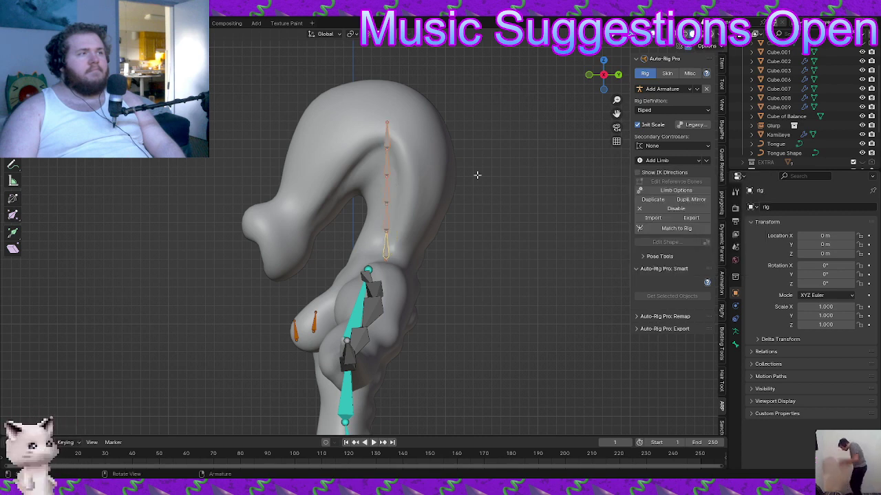
Place the chain's tip near the mouth and its two preceding joints along the front of the curved head
{"action": "left_click", "coordinate": [385, 122]}
{"action": "key", "text": "g"}
{"action": "left_click", "coordinate": [371, 236]}
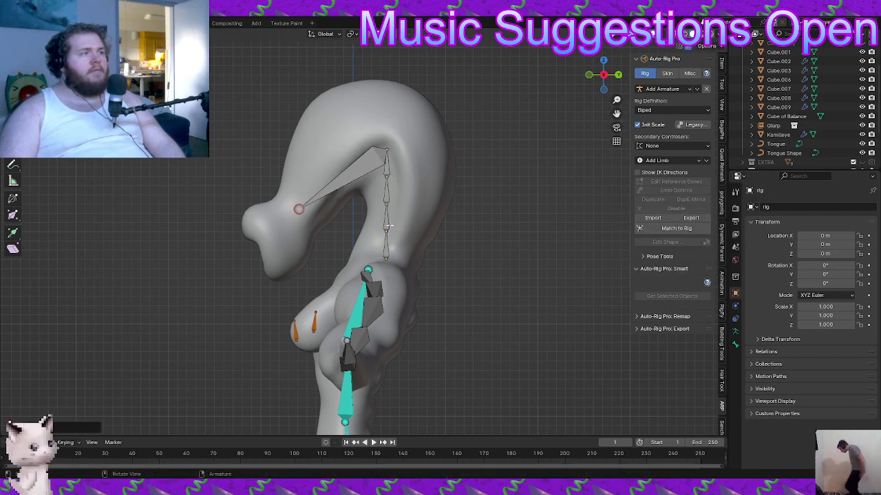
{"action": "key", "text": "g"}
{"action": "left_click", "coordinate": [327, 154]}
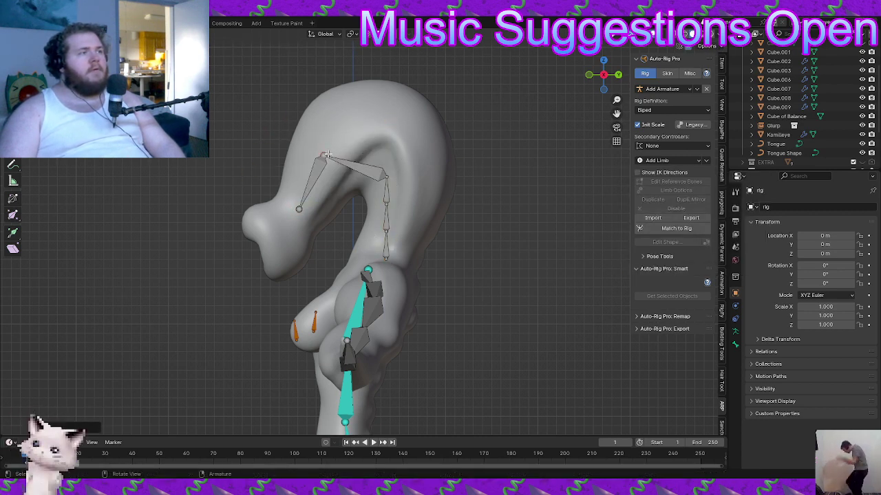
{"action": "left_click_drag", "start_coordinate": [393, 178], "coordinate": [352, 117]}
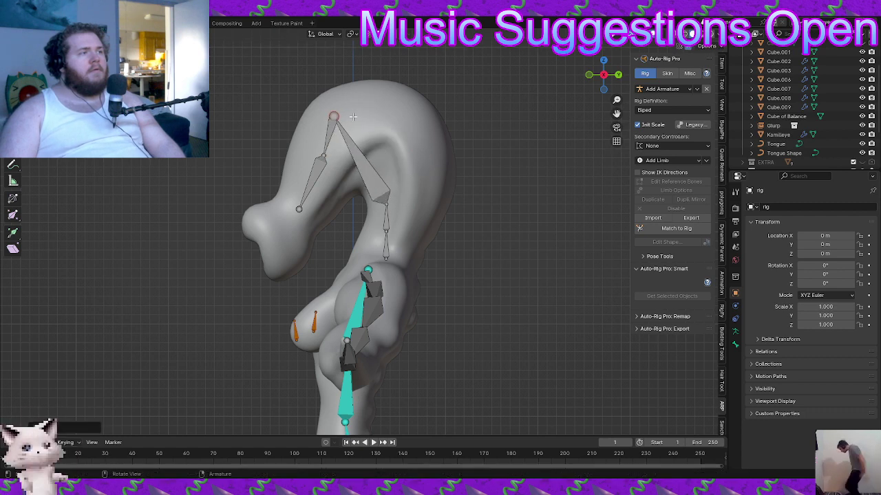
Refine the chain's tip and its two neighbouring joints to space the front bones evenly along the head
{"action": "left_click_drag", "start_coordinate": [300, 208], "coordinate": [294, 214]}
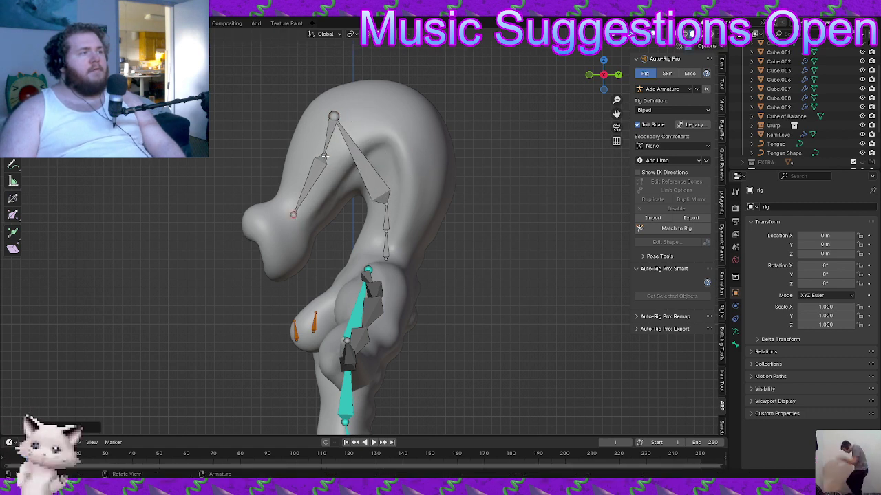
{"action": "left_click_drag", "start_coordinate": [325, 157], "coordinate": [317, 181]}
{"action": "left_click_drag", "start_coordinate": [333, 114], "coordinate": [335, 137]}
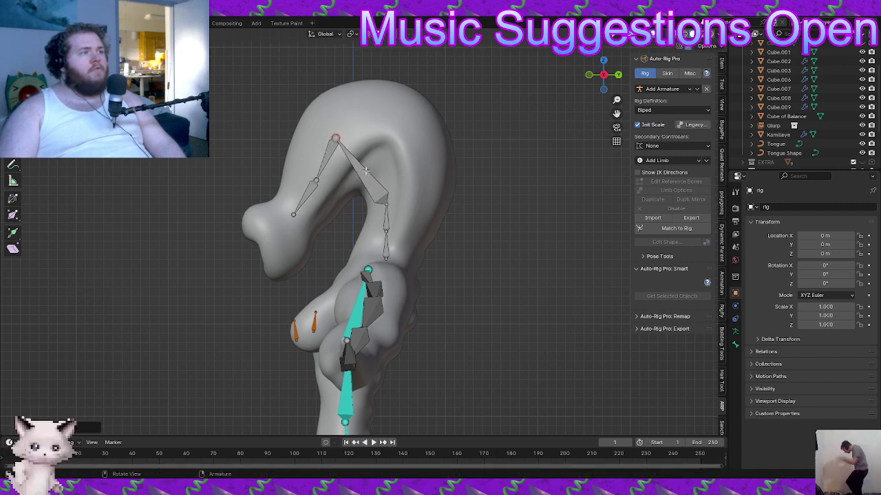
Place the chain's remaining two joints over the top of the head and along the back of the neck
{"action": "left_click", "coordinate": [386, 199]}
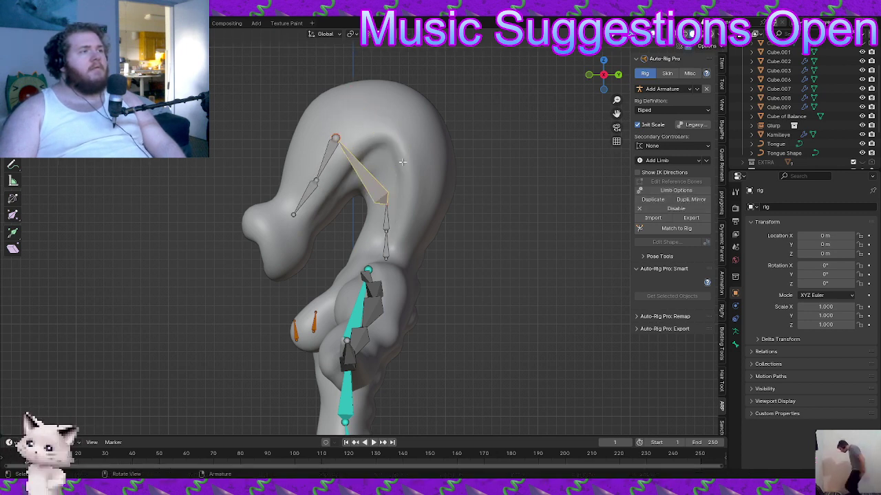
{"action": "left_click_drag", "start_coordinate": [389, 201], "coordinate": [394, 137]}
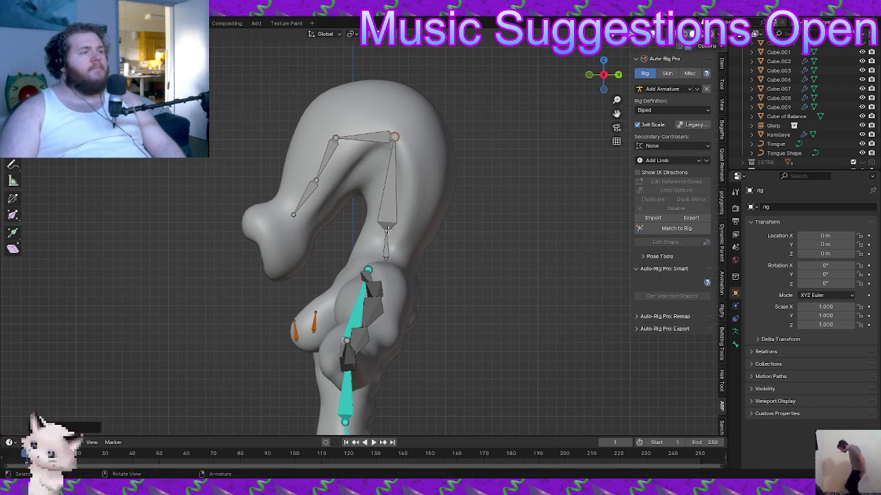
{"action": "left_click_drag", "start_coordinate": [387, 229], "coordinate": [411, 176]}
{"action": "left_click_drag", "start_coordinate": [396, 135], "coordinate": [390, 133]}
{"action": "mouse_move", "coordinate": [412, 176]}
{"action": "left_mouse_down"}
{"action": "mouse_move", "coordinate": [410, 164]}
{"action": "mouse_move", "coordinate": [408, 175]}
{"action": "left_mouse_up"}
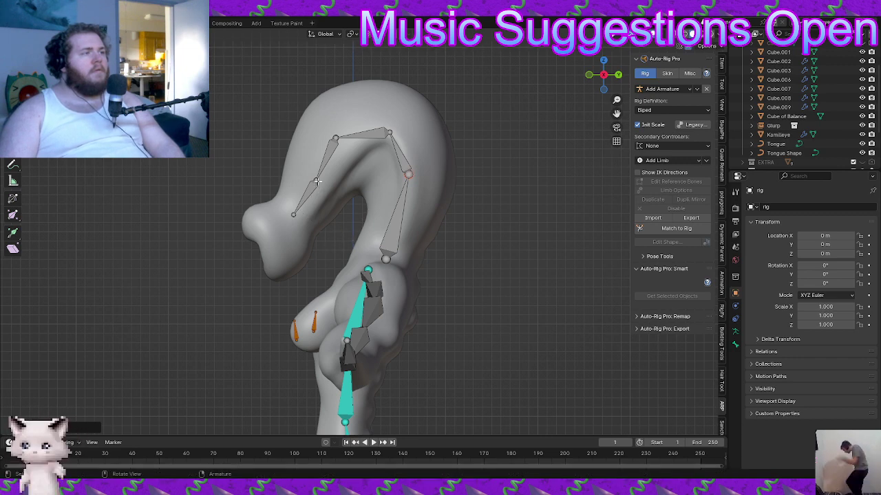
Lower the joint nearest the chain's tip along the Z axis
{"action": "key", "text": "g"}
{"action": "key", "text": "z"}
{"action": "left_click", "coordinate": [319, 203]}
{"action": "middle_click_drag", "start_coordinate": [317, 201], "coordinate": [489, 211]}
{"action": "scroll", "coordinate": [385, 214], "scroll_direction": "down", "scroll_amount": 2}
{"action": "middle_click_drag", "start_coordinate": [375, 214], "coordinate": [439, 213]}
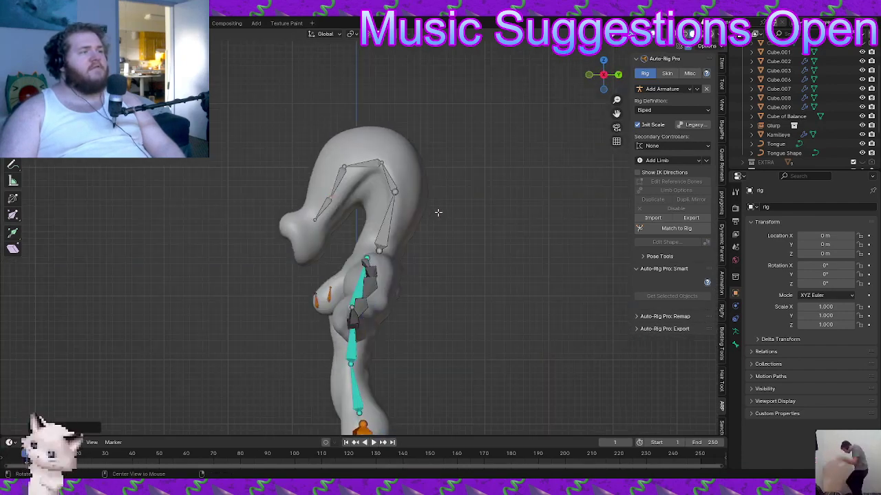
{"action": "middle_click_drag", "start_coordinate": [417, 184], "coordinate": [463, 223]}
{"action": "scroll", "coordinate": [463, 224], "scroll_direction": "down", "scroll_amount": 3}
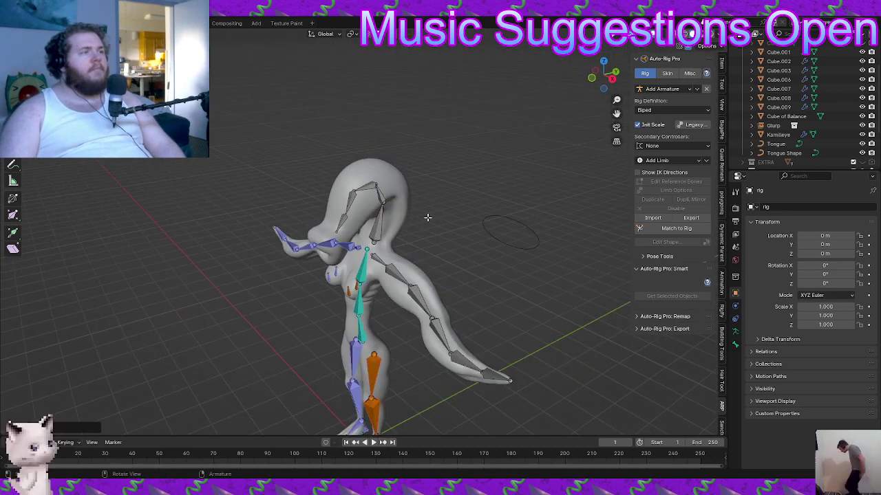
Parent the base bone of the neck and head chain to the topmost spine bone in Edit Mode
{"action": "key", "text": "ctrl+Tab"}
{"action": "left_click", "coordinate": [361, 224]}
{"action": "key", "text": "ctrl+Tab"}
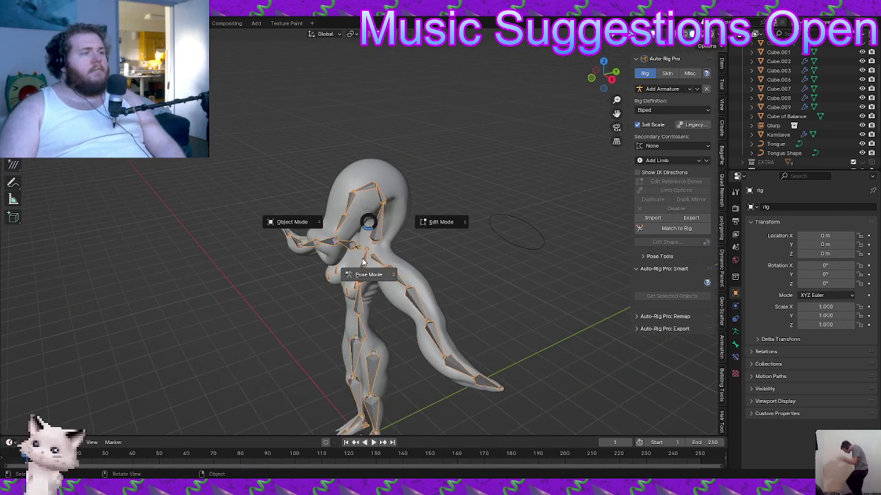
{"action": "left_click", "coordinate": [392, 255]}
{"action": "key", "text": "Tab"}
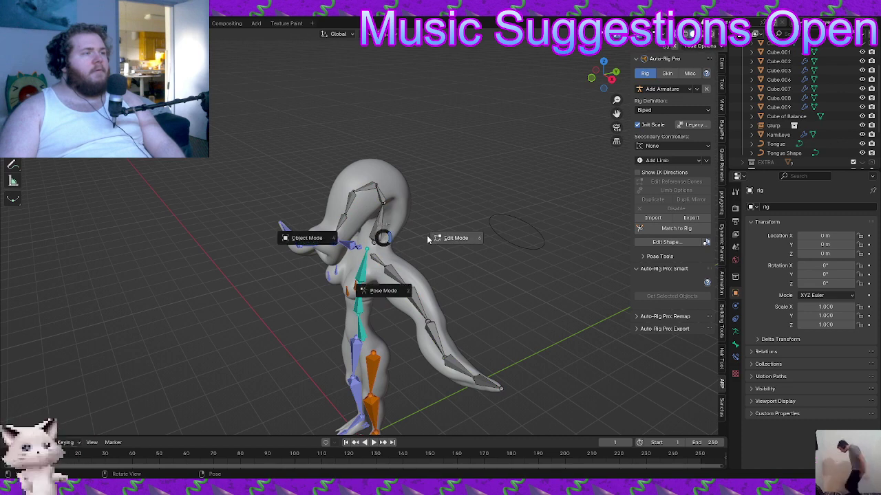
{"action": "left_click", "coordinate": [426, 236]}
{"action": "left_click", "coordinate": [379, 235]}
{"action": "scroll", "coordinate": [378, 235], "scroll_direction": "up", "scroll_amount": 2}
{"action": "left_click", "coordinate": [360, 274], "text": "shift"}
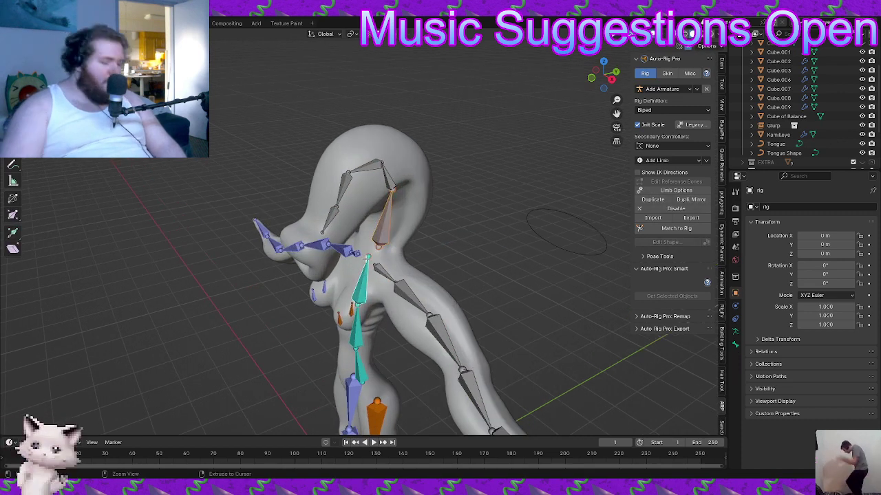
{"action": "key", "text": "ctrl+p"}
{"action": "left_click", "coordinate": [367, 260]}
Examine how the armature fits the creature from the front, from the body down to the feet
{"action": "middle_click_drag", "start_coordinate": [366, 259], "coordinate": [446, 201]}
{"action": "key", "text": "ctrl+Tab"}
{"action": "left_click", "coordinate": [337, 232]}
{"action": "scroll", "coordinate": [386, 247], "scroll_direction": "down", "scroll_amount": 2}
{"action": "scroll", "coordinate": [446, 201], "scroll_direction": "up", "scroll_amount": 2}
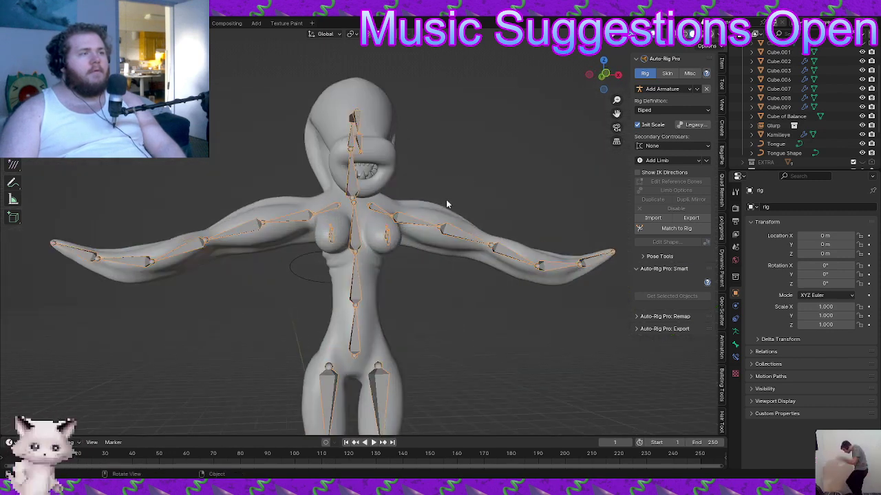
{"action": "left_click", "coordinate": [445, 201]}
{"action": "middle_click_drag", "start_coordinate": [381, 236], "coordinate": [359, 314]}
{"action": "scroll", "coordinate": [360, 315], "scroll_direction": "down", "scroll_amount": 1}
{"action": "middle_click_drag", "start_coordinate": [340, 179], "coordinate": [352, 271]}
{"action": "left_click", "coordinate": [381, 256]}
{"action": "scroll", "coordinate": [381, 255], "scroll_direction": "up", "scroll_amount": 5}
{"action": "middle_click_drag", "start_coordinate": [352, 271], "coordinate": [328, 222], "text": "shift"}
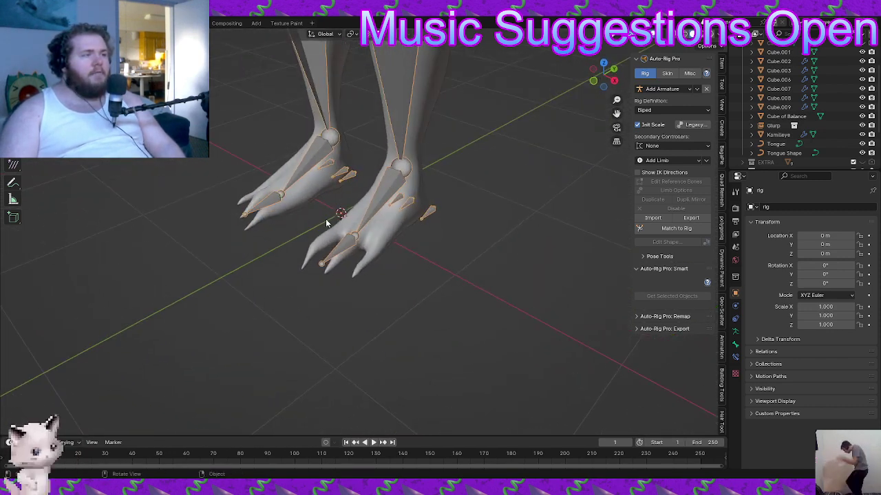
{"action": "scroll", "coordinate": [356, 218], "scroll_direction": "down", "scroll_amount": 2}
Select the foot bone of the orange leg in Pose Mode and switch the rig to Edit Mode
{"action": "key", "text": "ctrl+Tab"}
{"action": "middle_click_drag", "start_coordinate": [348, 260], "coordinate": [368, 213]}
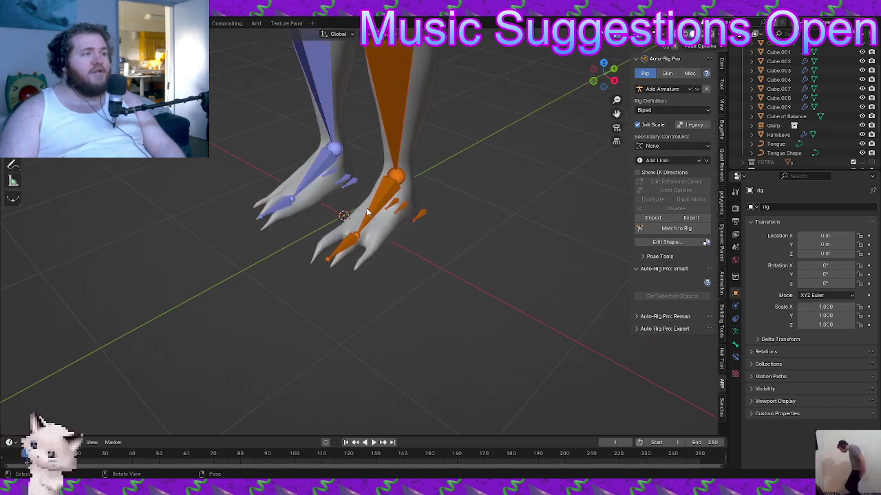
{"action": "key", "text": "ctrl+Tab"}
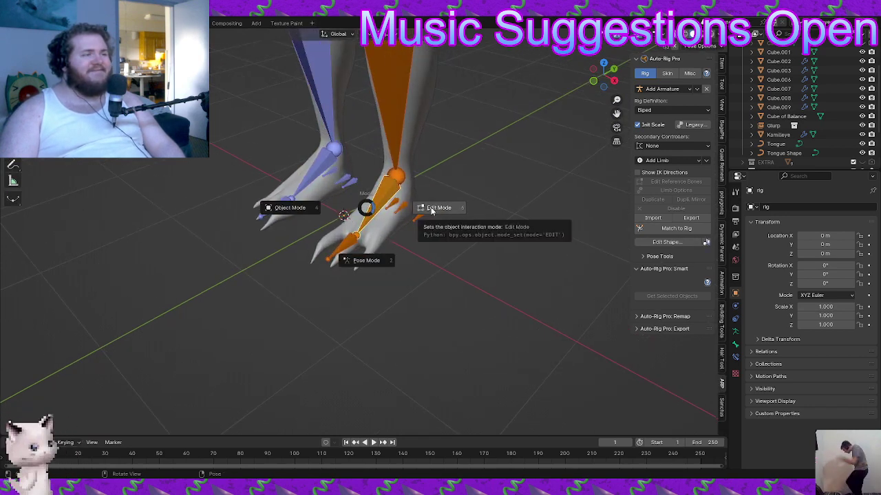
{"action": "key", "text": "Escape"}
{"action": "key", "text": "ctrl+Tab"}
{"action": "left_click", "coordinate": [400, 258]}
{"action": "middle_click_drag", "start_coordinate": [380, 207], "coordinate": [373, 239], "text": "shift"}
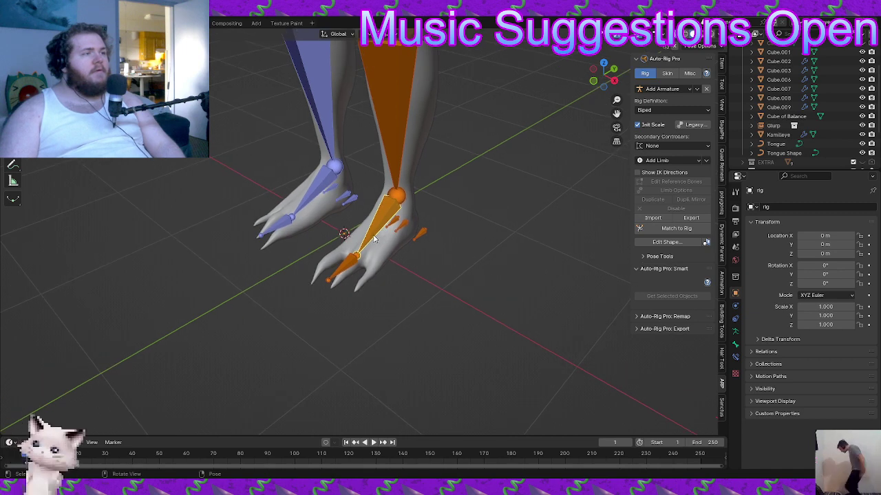
{"action": "key", "text": "Tab"}
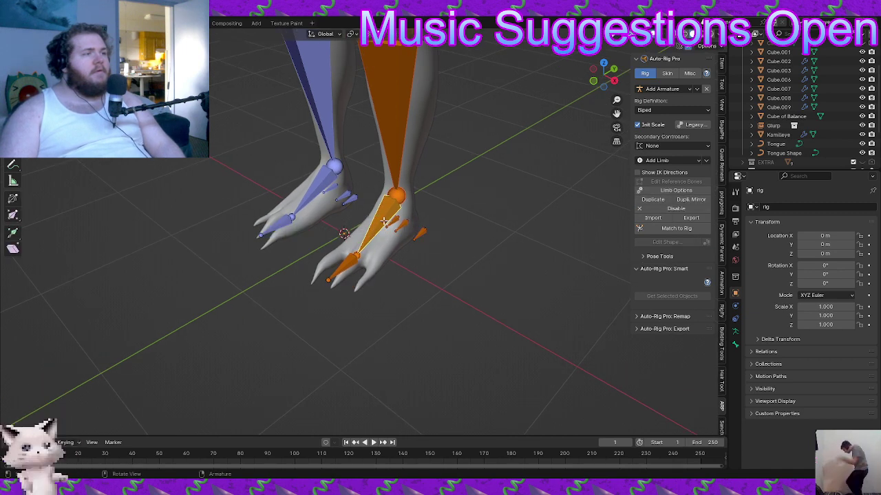
{"action": "scroll", "coordinate": [384, 221], "scroll_direction": "down", "scroll_amount": 10}
{"action": "middle_click_drag", "start_coordinate": [383, 169], "coordinate": [381, 226], "text": "shift"}
{"action": "scroll", "coordinate": [373, 238], "scroll_direction": "up", "scroll_amount": 3}
{"action": "key", "text": "Tab"}
{"action": "left_click", "coordinate": [366, 258]}
{"action": "key", "text": "Tab"}
{"action": "left_click", "coordinate": [403, 255]}
{"action": "middle_click_drag", "start_coordinate": [403, 254], "coordinate": [365, 315]}
{"action": "middle_click_drag", "start_coordinate": [366, 315], "coordinate": [393, 188], "text": "shift"}
{"action": "scroll", "coordinate": [428, 234], "scroll_direction": "up", "scroll_amount": 4}
{"action": "middle_click_drag", "start_coordinate": [428, 233], "coordinate": [402, 238]}
{"action": "middle_click_drag", "start_coordinate": [402, 238], "coordinate": [414, 167], "text": "shift"}
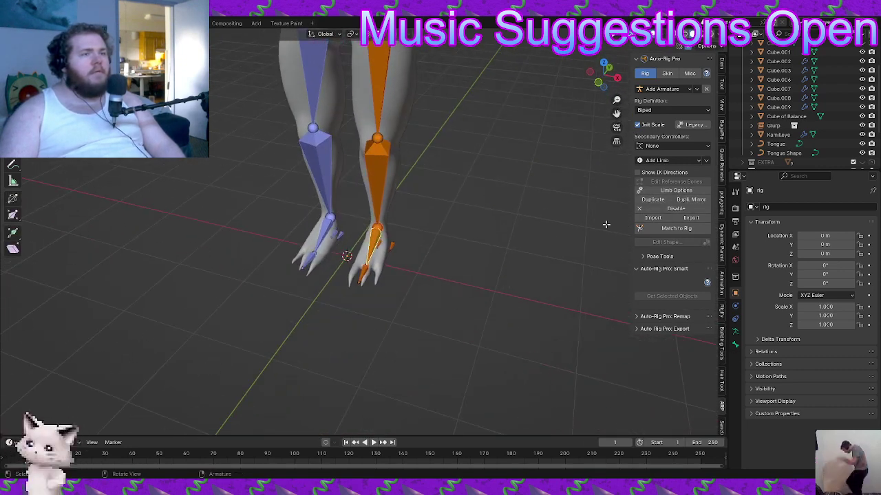
Enable the Thumb, Index and Middle toes in the selected leg's limb options
{"action": "left_click", "coordinate": [685, 192]}
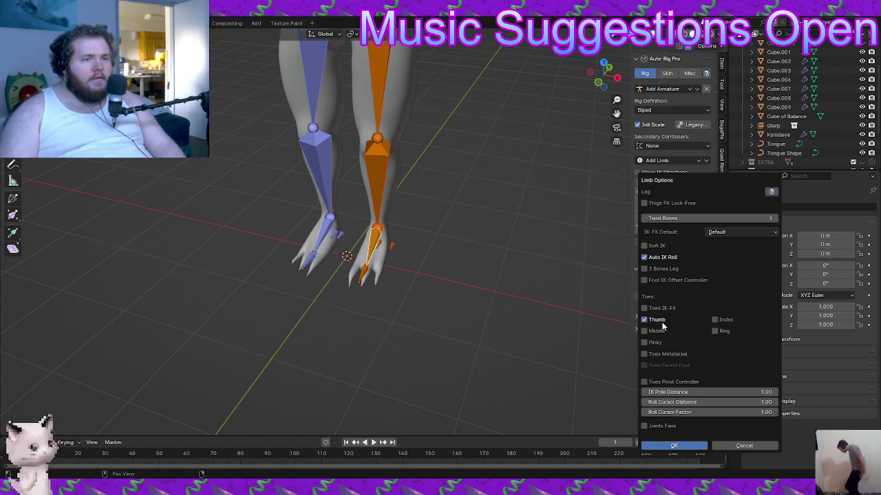
{"action": "left_click", "coordinate": [716, 320]}
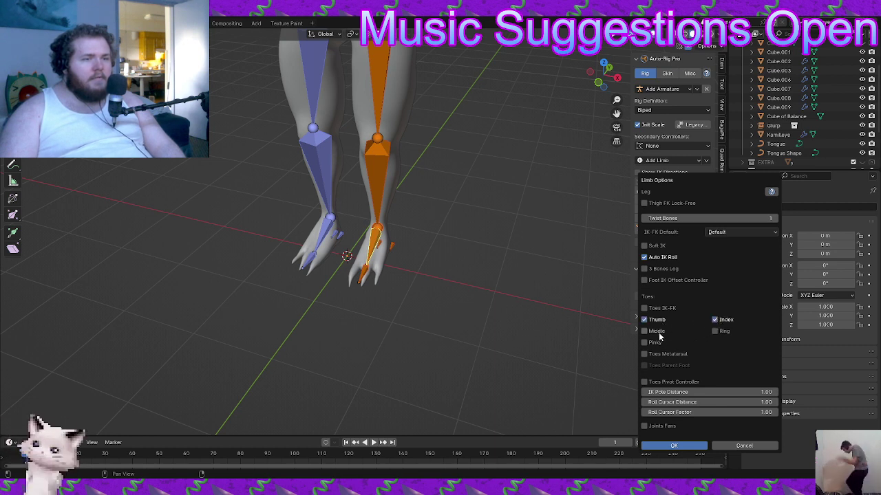
{"action": "left_click", "coordinate": [658, 333]}
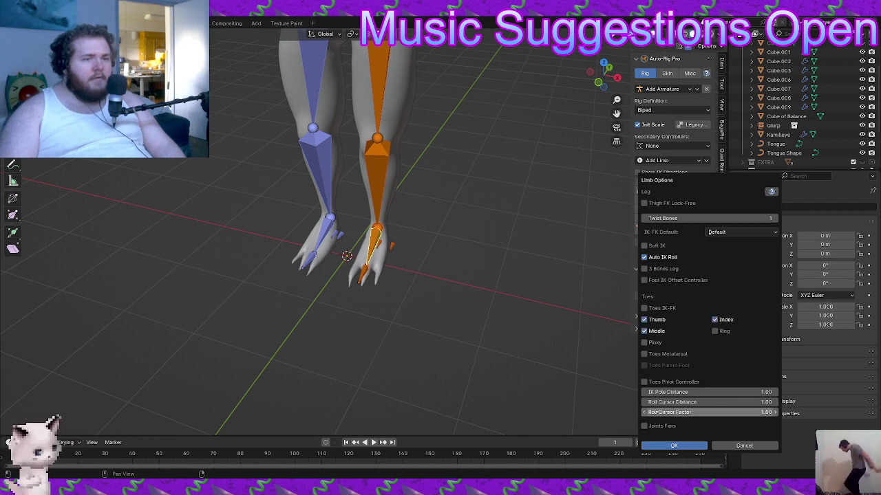
{"action": "left_click", "coordinate": [674, 447]}
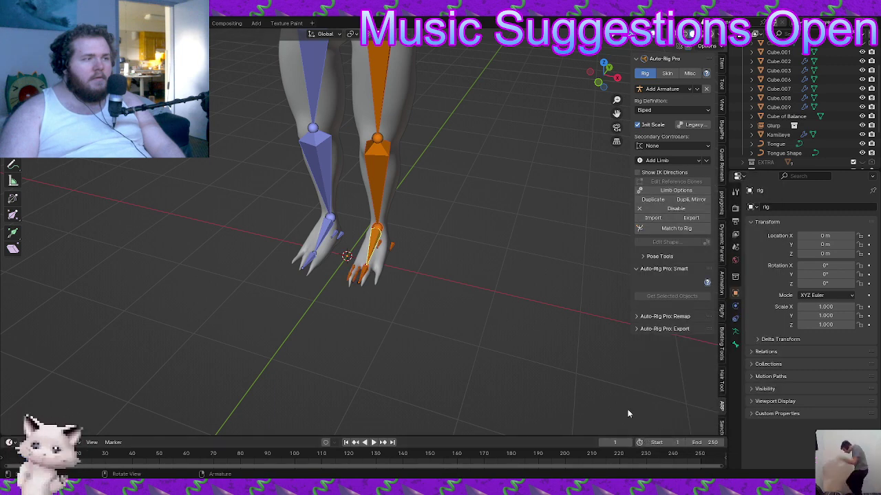
Turn on X-ray display for the foot and select the small toe bone inside the main toes bone
{"action": "scroll", "coordinate": [390, 309], "scroll_direction": "up", "scroll_amount": 4}
{"action": "mouse_move", "coordinate": [389, 309]}
{"action": "middle_mouse_down"}
{"action": "mouse_move", "coordinate": [406, 321]}
{"action": "mouse_move", "coordinate": [358, 256]}
{"action": "mouse_move", "coordinate": [304, 264]}
{"action": "mouse_move", "coordinate": [362, 276]}
{"action": "mouse_move", "coordinate": [430, 213]}
{"action": "mouse_move", "coordinate": [376, 270]}
{"action": "middle_mouse_up"}
{"action": "scroll", "coordinate": [358, 256], "scroll_direction": "up", "scroll_amount": 3}
{"action": "left_click", "coordinate": [360, 275]}
{"action": "key", "text": "z"}
{"action": "left_click", "coordinate": [379, 302]}
{"action": "scroll", "coordinate": [387, 303], "scroll_direction": "up", "scroll_amount": 1}
{"action": "middle_click_drag", "start_coordinate": [387, 302], "coordinate": [403, 301]}
{"action": "key", "text": "g"}
{"action": "key", "text": "x"}
{"action": "right_click", "coordinate": [410, 296]}
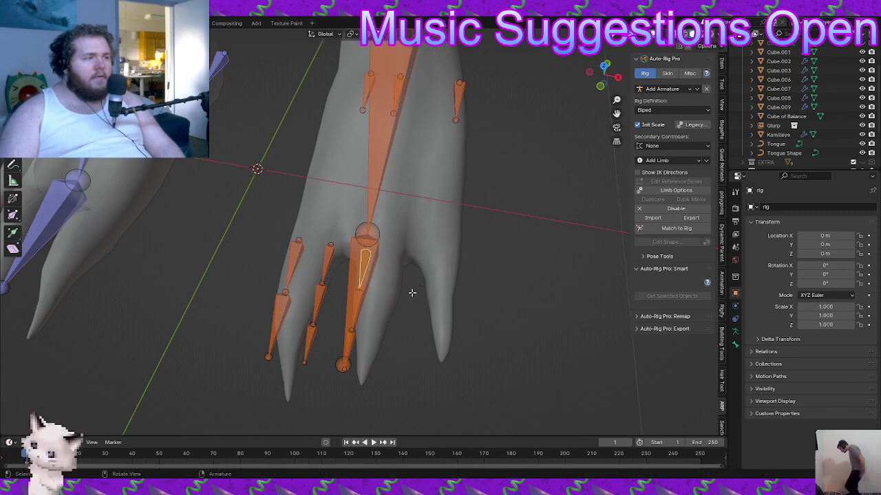
Set the leg's toes to Thumb, Middle and Pinky in its limb options, and enable Toes Pivot Controller and Joints Fans
{"action": "scroll", "coordinate": [411, 292], "scroll_direction": "down", "scroll_amount": 3}
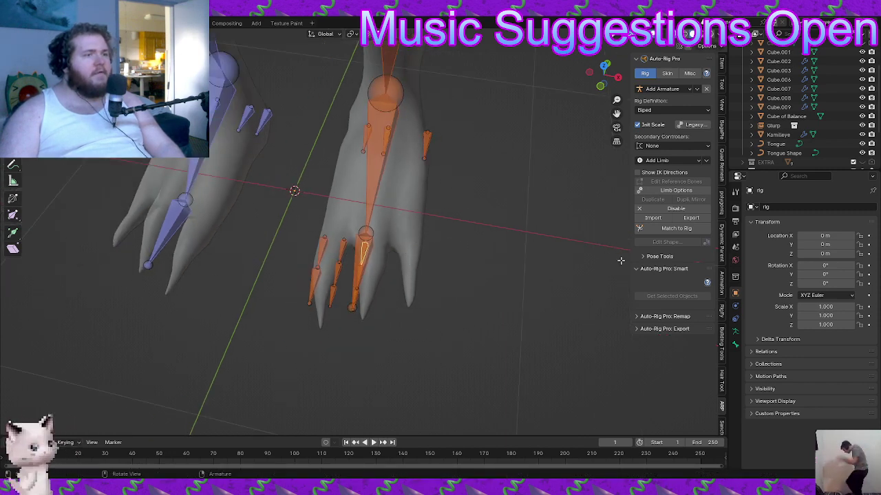
{"action": "left_click", "coordinate": [367, 118]}
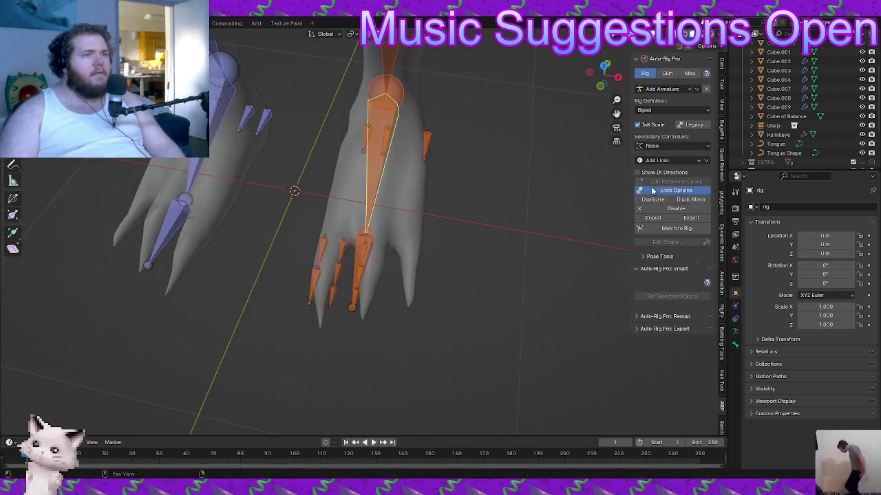
{"action": "left_click", "coordinate": [676, 190]}
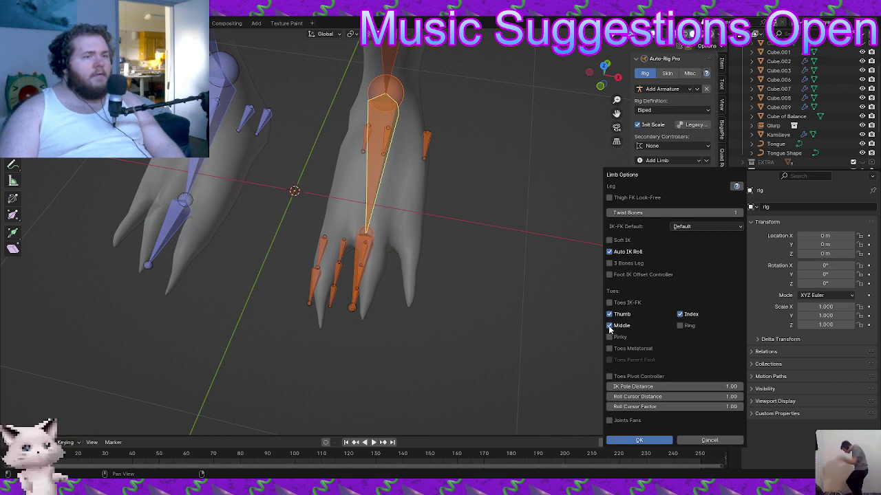
{"action": "left_click", "coordinate": [680, 313]}
{"action": "left_click", "coordinate": [609, 325]}
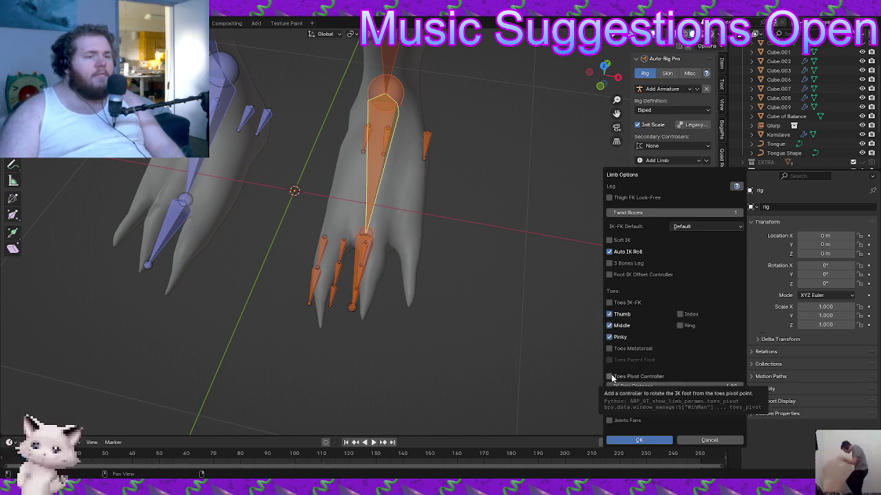
{"action": "left_click", "coordinate": [609, 377]}
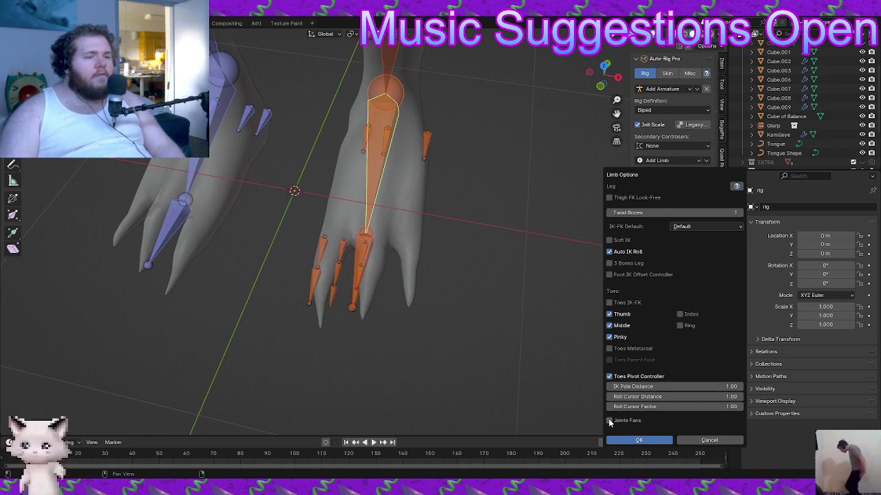
{"action": "left_click", "coordinate": [609, 421]}
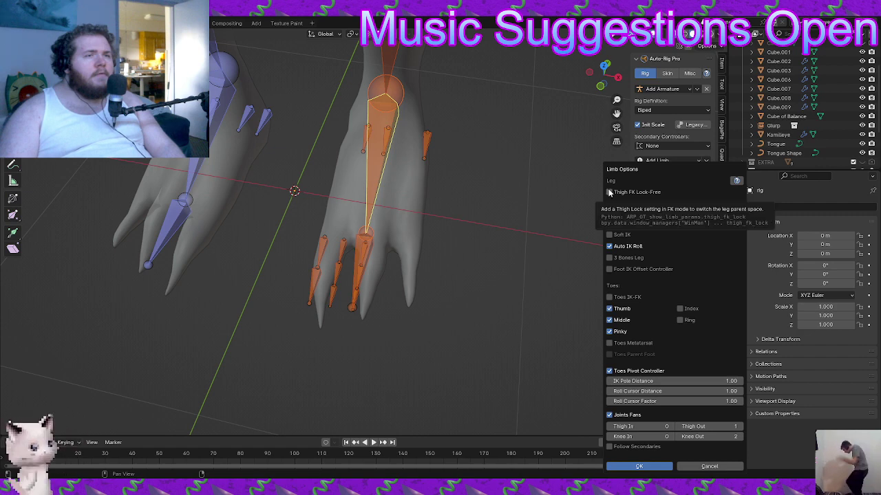
{"action": "left_click", "coordinate": [641, 466]}
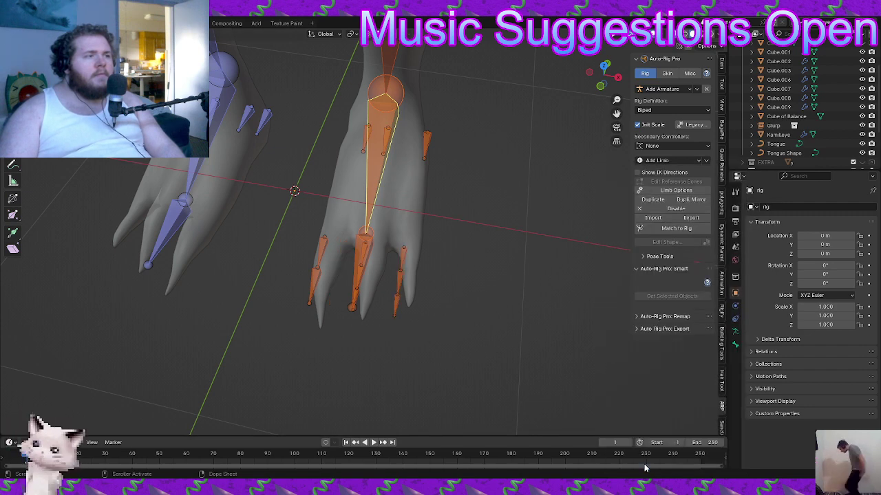
{"action": "left_click", "coordinate": [405, 256]}
{"action": "middle_click_drag", "start_coordinate": [406, 255], "coordinate": [436, 261]}
{"action": "key", "text": "g"}
{"action": "key", "text": "x"}
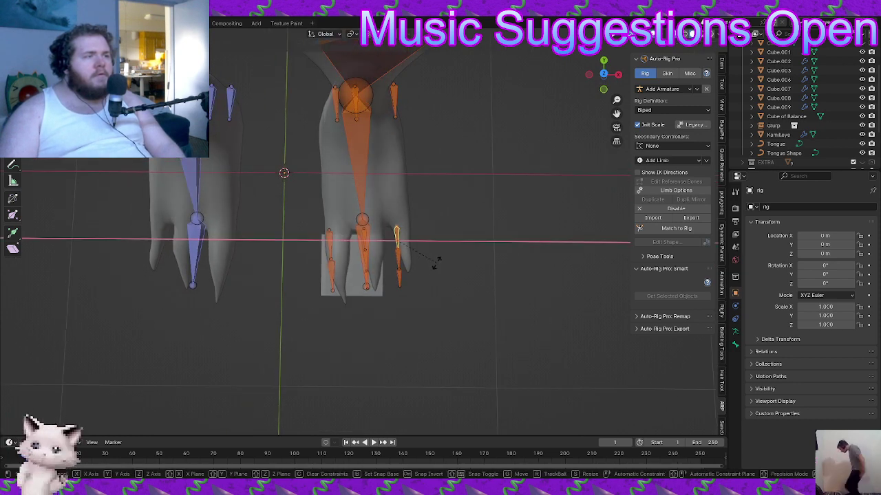
{"action": "key", "text": "z"}
{"action": "right_click", "coordinate": [449, 254]}
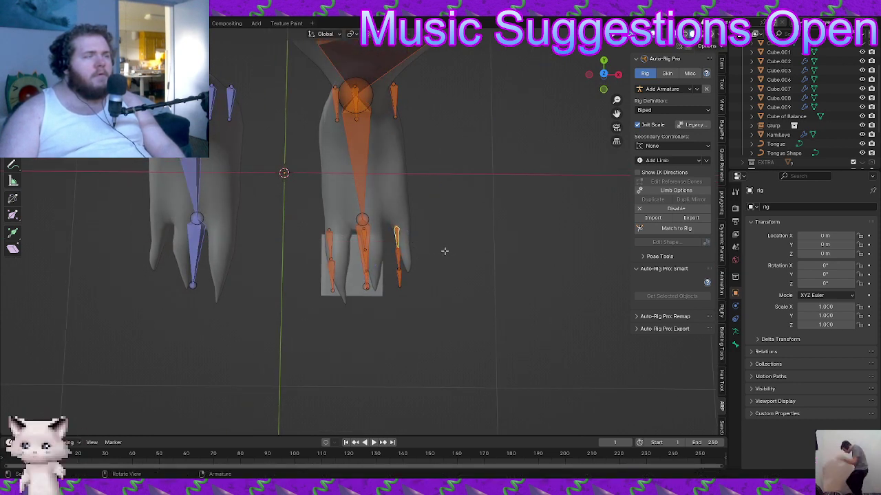
Select all three bones of the pinky toe chain on the foot
{"action": "key", "text": "c"}
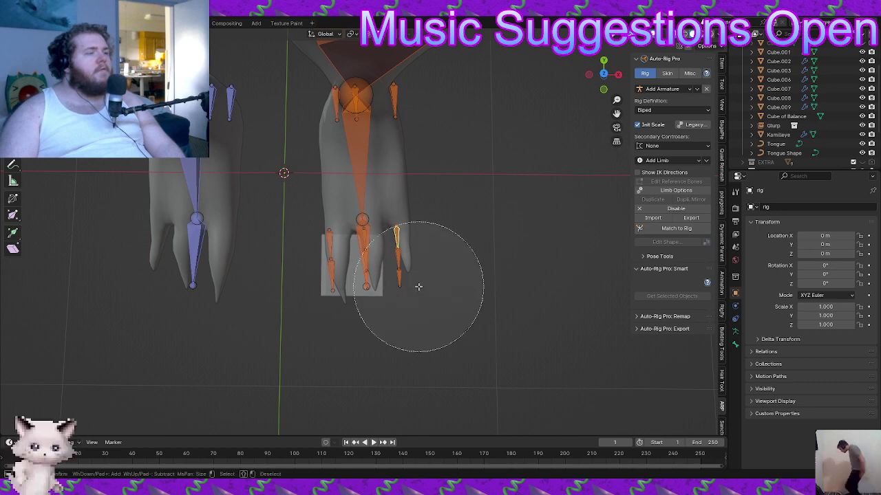
{"action": "left_click", "coordinate": [443, 264]}
{"action": "right_click", "coordinate": [436, 257]}
{"action": "middle_click_drag", "start_coordinate": [377, 142], "coordinate": [359, 151], "text": "shift"}
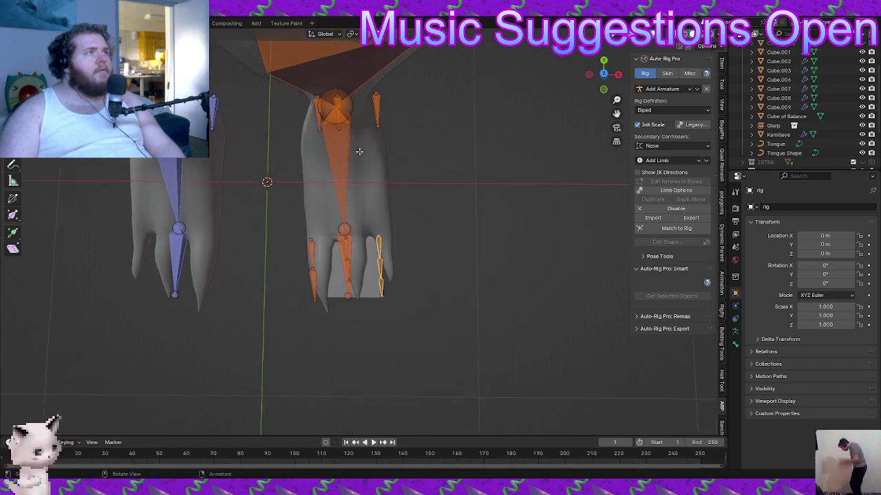
{"action": "left_click", "coordinate": [351, 35]}
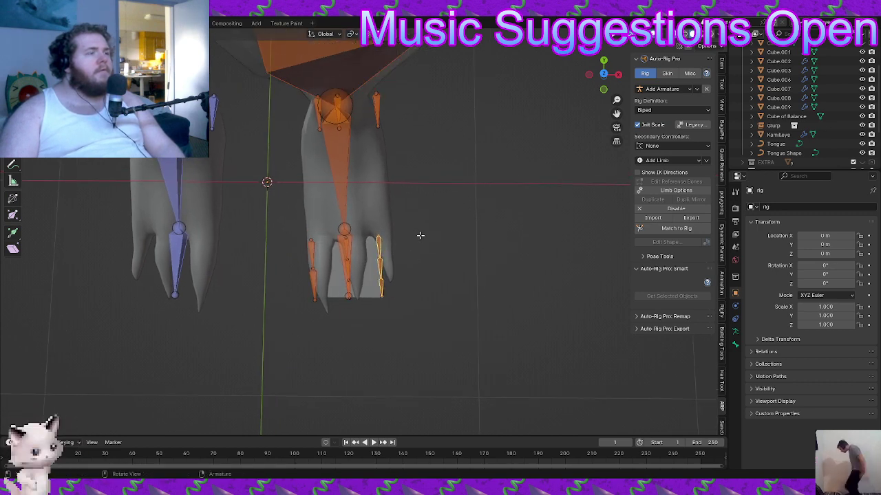
Rotate the pinky toe chain about the Z axis and move it along X and Y into the outer toe
{"action": "middle_click_drag", "start_coordinate": [418, 236], "coordinate": [417, 263]}
{"action": "key", "text": "r"}
{"action": "key", "text": "z"}
{"action": "left_click", "coordinate": [425, 255]}
{"action": "key", "text": "g"}
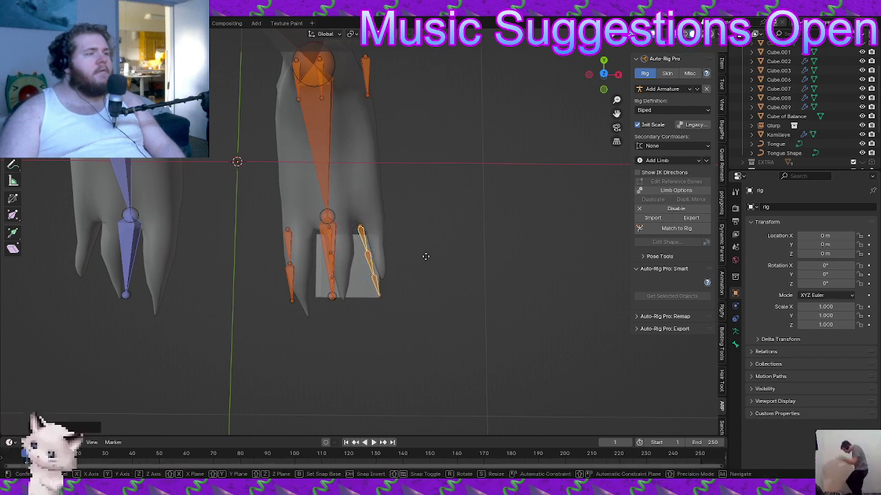
{"action": "key", "text": "x"}
{"action": "left_click", "coordinate": [434, 246]}
{"action": "key", "text": "g"}
{"action": "key", "text": "y"}
{"action": "key", "text": "y"}
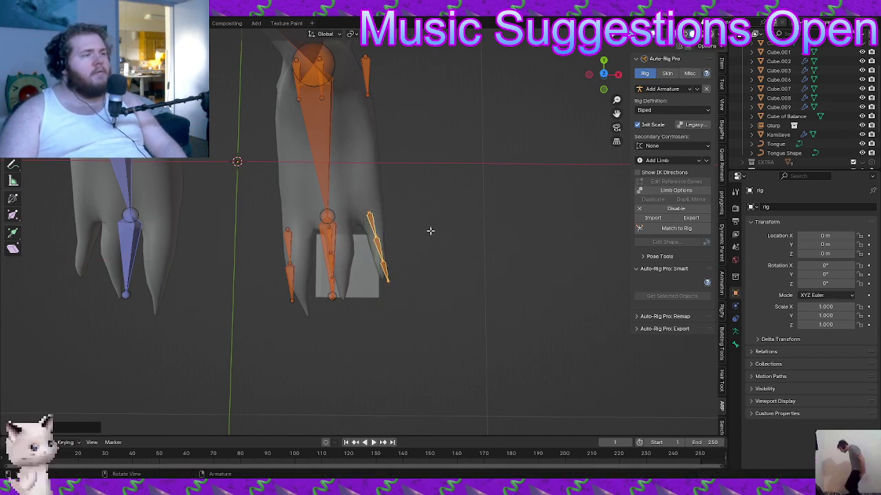
Straighten the pinky toe chain slightly by rotating it about its local Z axis, and scale it down a little
{"action": "key", "text": "r"}
{"action": "key", "text": "x"}
{"action": "key", "text": "z"}
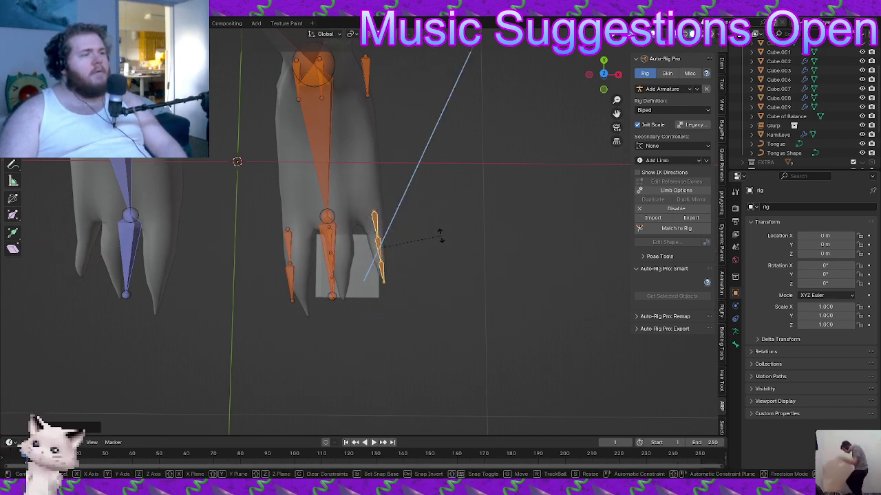
{"action": "left_click", "coordinate": [440, 236]}
{"action": "key", "text": "s"}
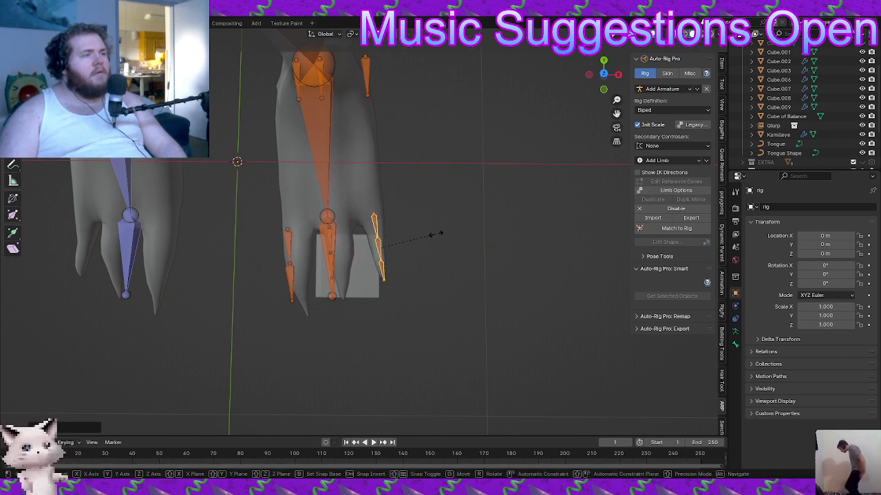
{"action": "left_click", "coordinate": [436, 234]}
Nudge the pinky toe chain slightly inward along the X axis to centre it in the outer toe
{"action": "scroll", "coordinate": [436, 235], "scroll_direction": "up", "scroll_amount": 3}
{"action": "key", "text": "g"}
{"action": "key", "text": "y"}
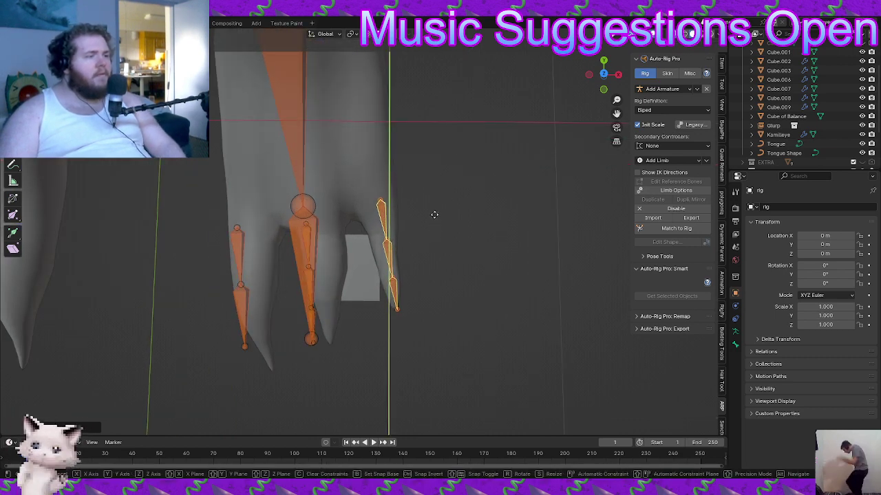
{"action": "key", "text": "y"}
{"action": "key", "text": "x"}
{"action": "left_click", "coordinate": [421, 221]}
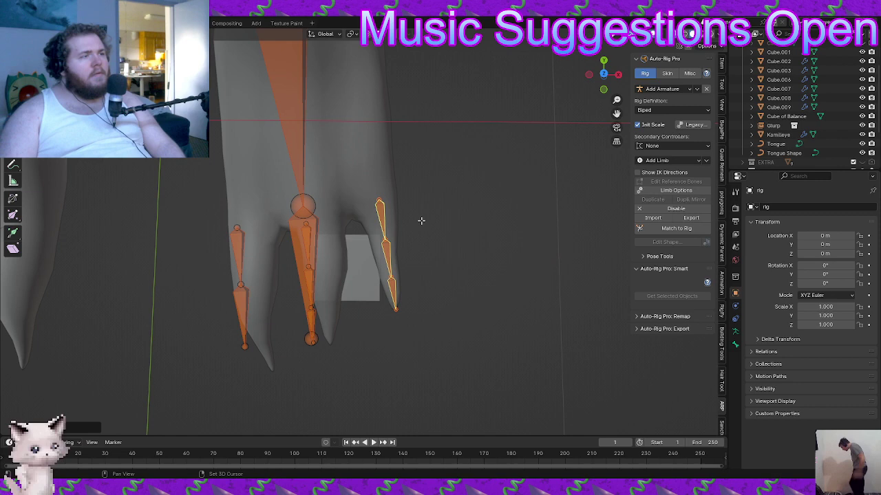
Adjust the position of the base joint of the pinky toe chain
{"action": "left_click", "coordinate": [376, 194]}
{"action": "key", "text": "g"}
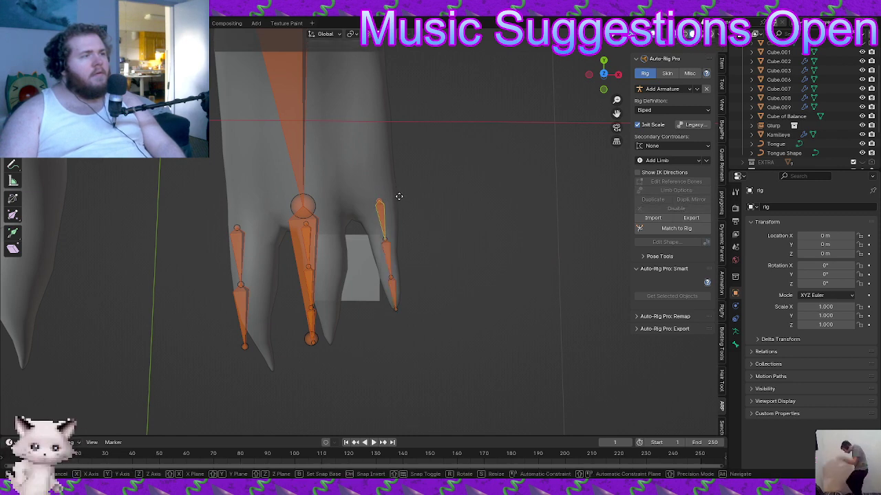
{"action": "left_click", "coordinate": [399, 197]}
Select the three-bone chain beside the main toe bone, move it along X into the middle toe, and scale it slightly
{"action": "left_click", "coordinate": [308, 246]}
{"action": "left_click", "coordinate": [308, 246]}
{"action": "middle_click_drag", "start_coordinate": [311, 258], "coordinate": [326, 247]}
{"action": "middle_click_drag", "start_coordinate": [327, 301], "coordinate": [275, 324]}
{"action": "left_click", "coordinate": [274, 326]}
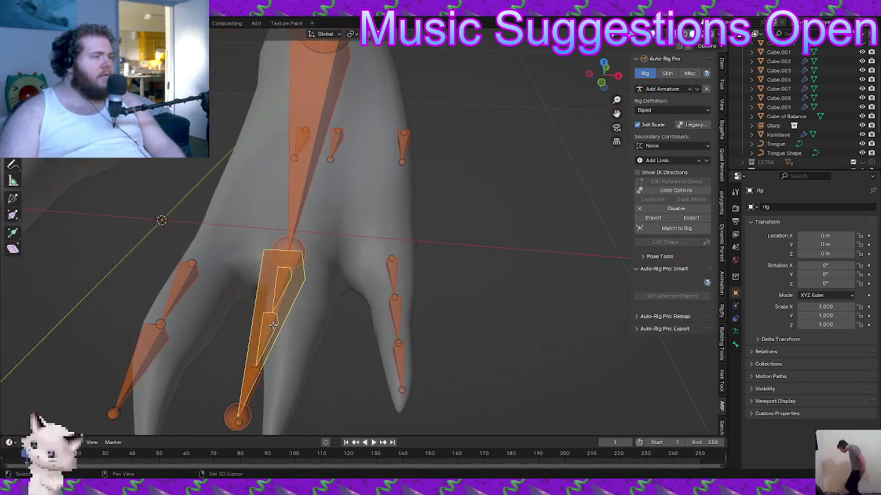
{"action": "left_click", "coordinate": [252, 375]}
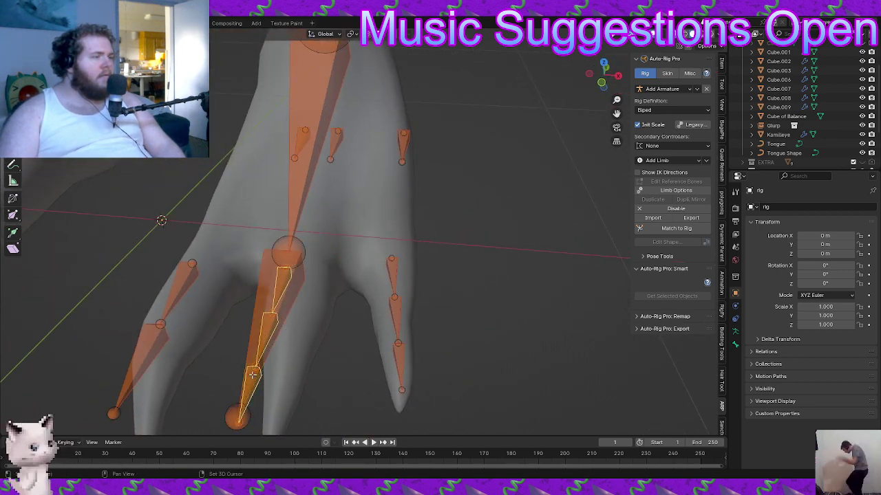
{"action": "middle_click_drag", "start_coordinate": [252, 375], "coordinate": [318, 318]}
{"action": "key", "text": "g"}
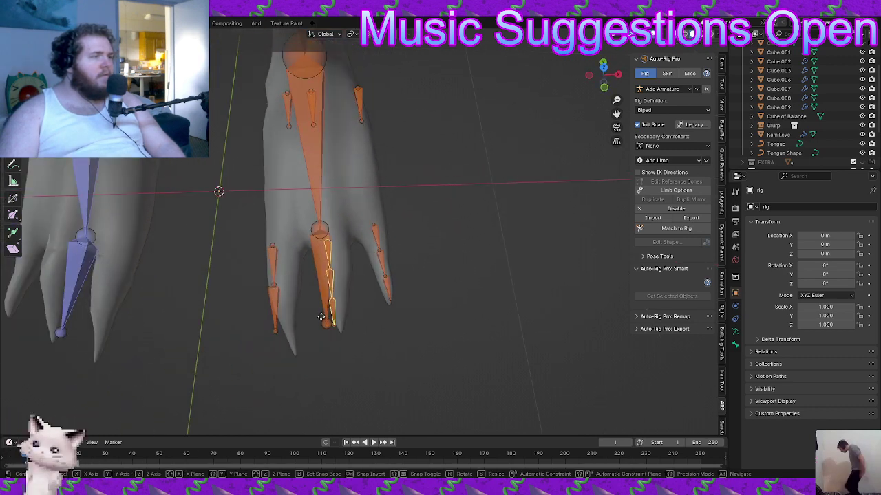
{"action": "key", "text": "x"}
{"action": "left_click", "coordinate": [330, 317]}
{"action": "middle_click_drag", "start_coordinate": [387, 217], "coordinate": [383, 259]}
{"action": "key", "text": "s"}
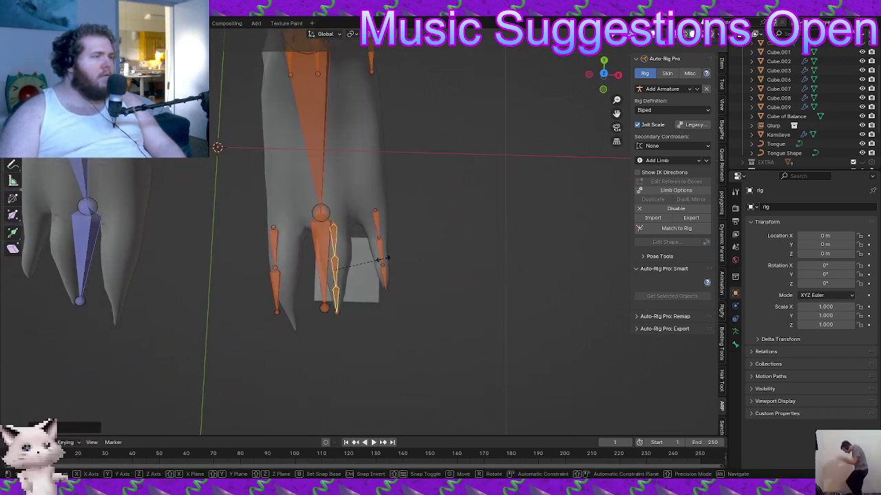
{"action": "left_click", "coordinate": [385, 256]}
Align the middle toe chain with its toe by rotating it about the Z axis and shifting it along X
{"action": "scroll", "coordinate": [370, 266], "scroll_direction": "up", "scroll_amount": 4}
{"action": "middle_click_drag", "start_coordinate": [346, 289], "coordinate": [409, 213]}
{"action": "key", "text": "r"}
{"action": "key", "text": "z"}
{"action": "left_click", "coordinate": [404, 253]}
{"action": "key", "text": "g"}
{"action": "key", "text": "x"}
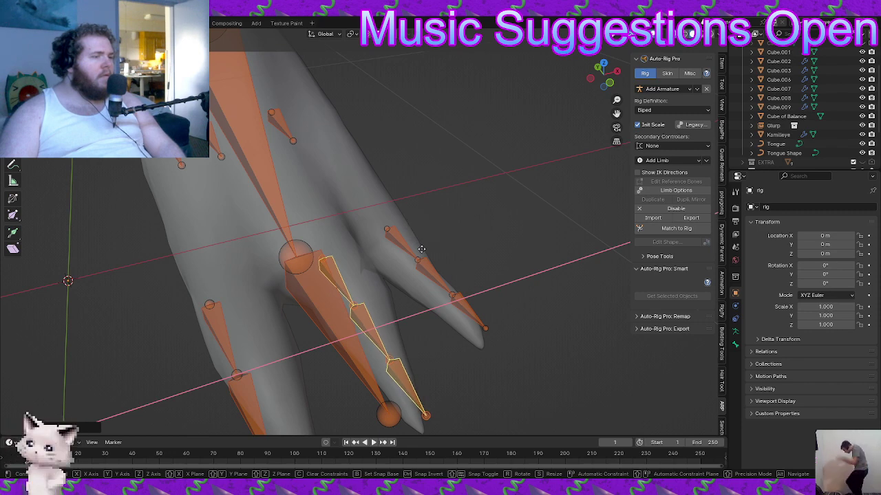
{"action": "left_click", "coordinate": [422, 249]}
{"action": "middle_click_drag", "start_coordinate": [422, 250], "coordinate": [386, 300]}
{"action": "key", "text": "r"}
{"action": "key", "text": "z"}
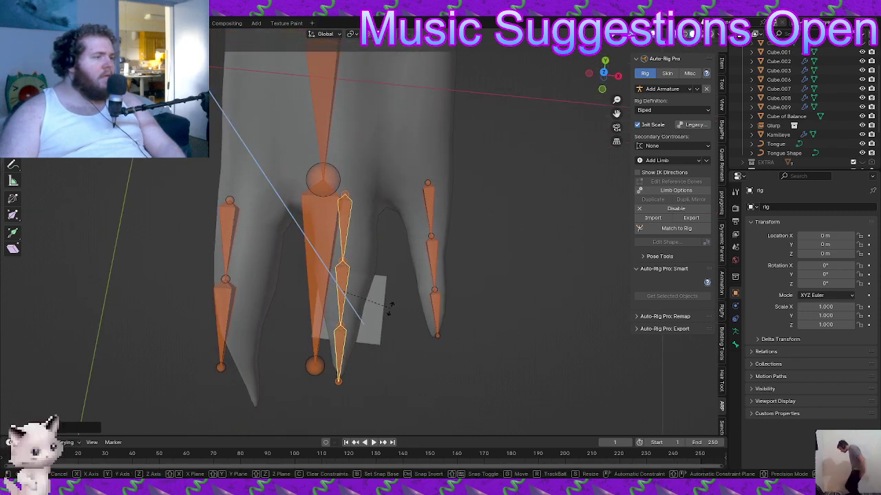
{"action": "left_click", "coordinate": [376, 311]}
Select both inner toe bones, scale them up, and move them along the X axis into the inner toe
{"action": "middle_click_drag", "start_coordinate": [233, 272], "coordinate": [355, 234], "text": "shift"}
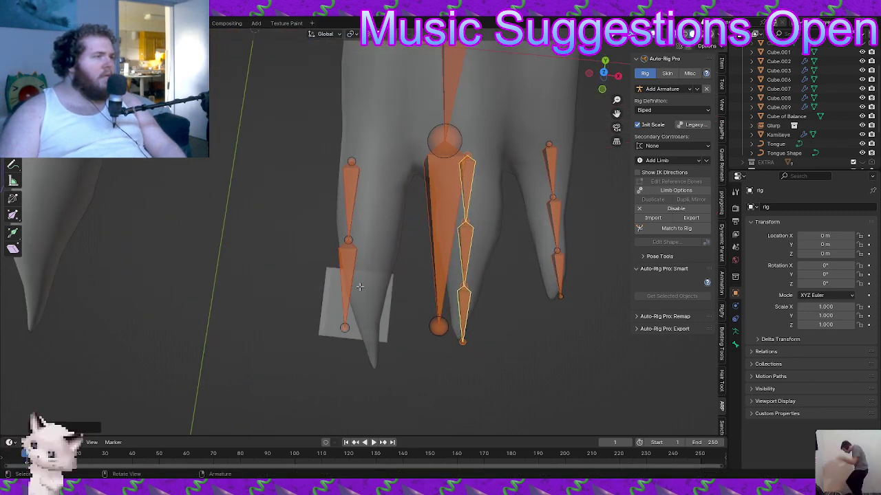
{"action": "left_click", "coordinate": [363, 249]}
{"action": "left_click", "coordinate": [353, 268]}
{"action": "left_click", "coordinate": [353, 207], "text": "shift"}
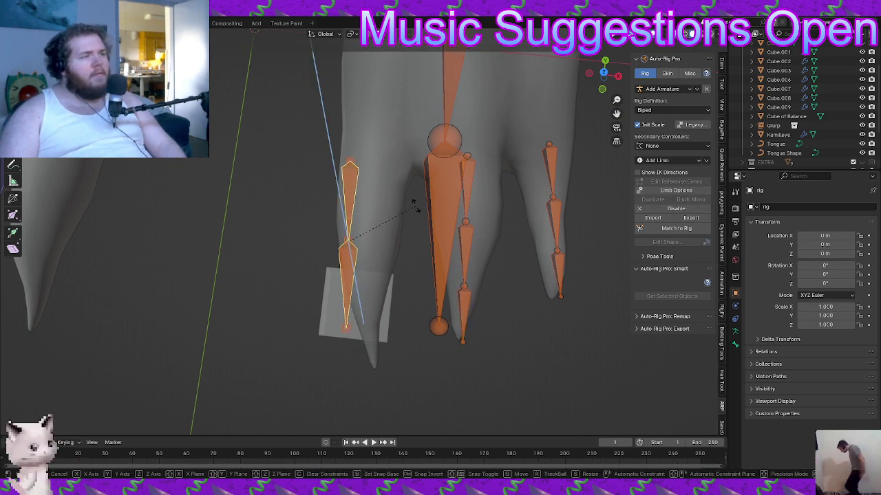
{"action": "key", "text": "s"}
{"action": "left_click", "coordinate": [448, 193]}
{"action": "key", "text": "g"}
{"action": "key", "text": "x"}
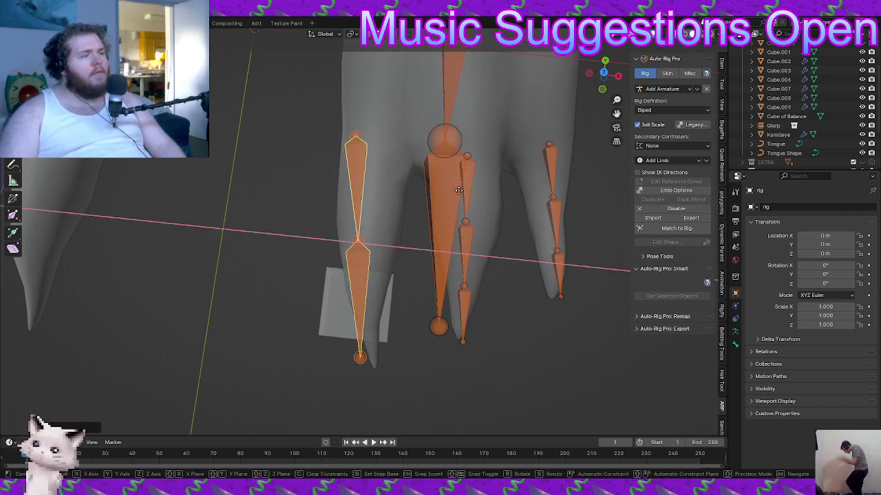
{"action": "left_click", "coordinate": [473, 193]}
Rotate the inner toe chain about the Z axis to follow the toe's direction
{"action": "scroll", "coordinate": [440, 206], "scroll_direction": "down", "scroll_amount": 4}
{"action": "middle_click_drag", "start_coordinate": [427, 213], "coordinate": [382, 159]}
{"action": "key", "text": "r"}
{"action": "key", "text": "z"}
{"action": "left_click", "coordinate": [413, 205]}
Raise the inner toe chain's middle joint along Z and lower its tip joint to the end of the toe
{"action": "scroll", "coordinate": [385, 243], "scroll_direction": "up", "scroll_amount": 2}
{"action": "middle_click_drag", "start_coordinate": [385, 244], "coordinate": [353, 186]}
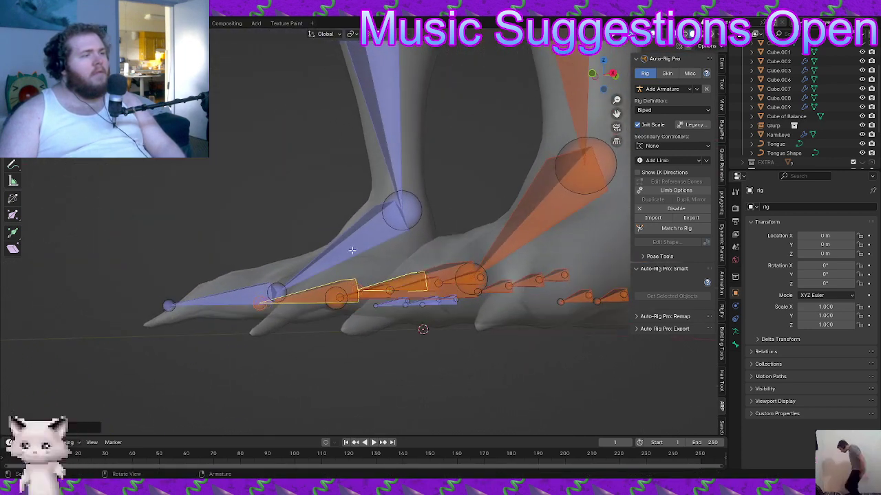
{"action": "middle_click_drag", "start_coordinate": [354, 250], "coordinate": [476, 256]}
{"action": "left_click", "coordinate": [353, 291]}
{"action": "middle_click_drag", "start_coordinate": [353, 290], "coordinate": [392, 264]}
{"action": "scroll", "coordinate": [359, 291], "scroll_direction": "up", "scroll_amount": 3}
{"action": "key", "text": "g"}
{"action": "key", "text": "z"}
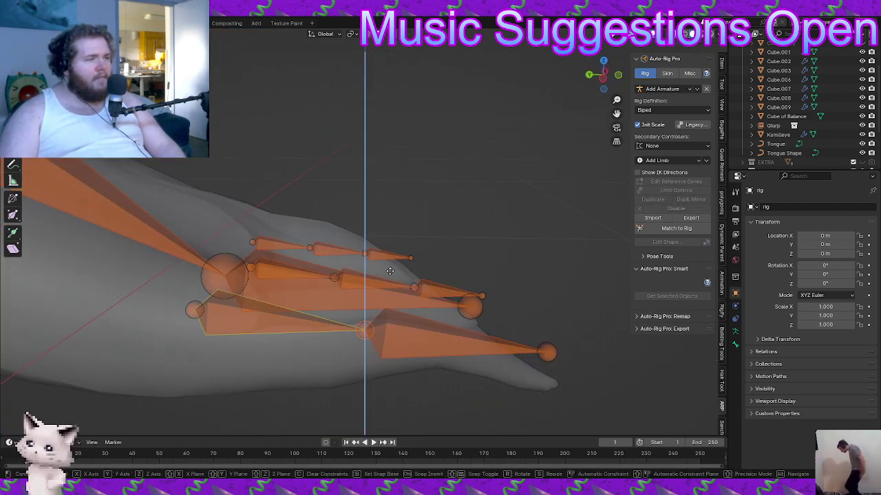
{"action": "left_click", "coordinate": [376, 199]}
{"action": "left_click", "coordinate": [548, 352]}
{"action": "key", "text": "g"}
{"action": "key", "text": "z"}
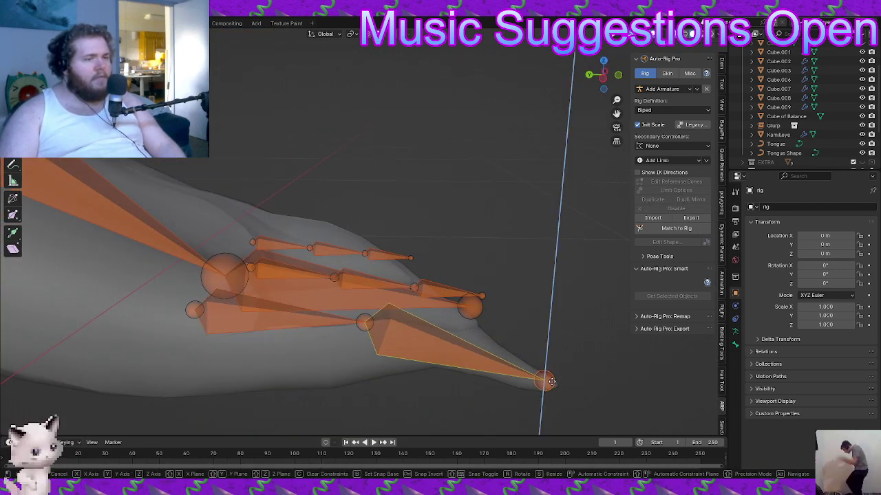
{"action": "left_click", "coordinate": [547, 383]}
Adjust the tip and middle joints of the inner toe chain along the X axis to centre them in the toe
{"action": "middle_click_drag", "start_coordinate": [537, 352], "coordinate": [458, 211]}
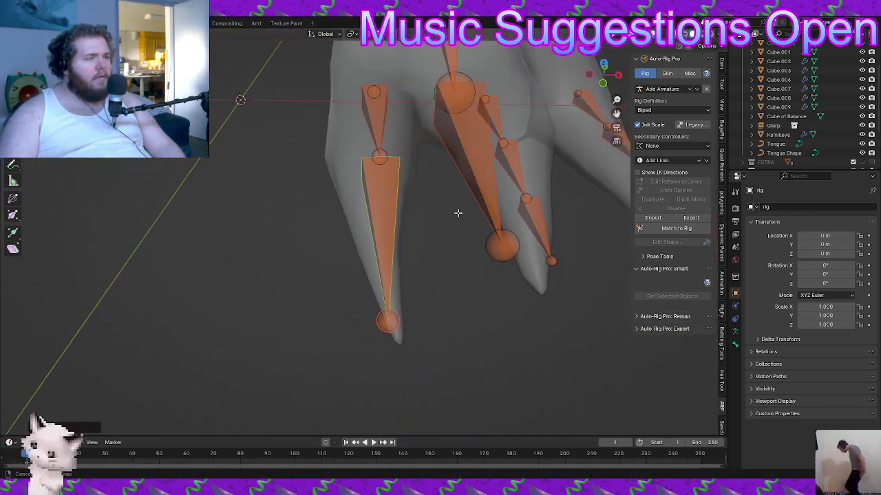
{"action": "key", "text": "g"}
{"action": "key", "text": "x"}
{"action": "left_click", "coordinate": [462, 212]}
{"action": "middle_click_drag", "start_coordinate": [377, 158], "coordinate": [382, 195]}
{"action": "left_click", "coordinate": [400, 131]}
{"action": "key", "text": "g"}
{"action": "key", "text": "x"}
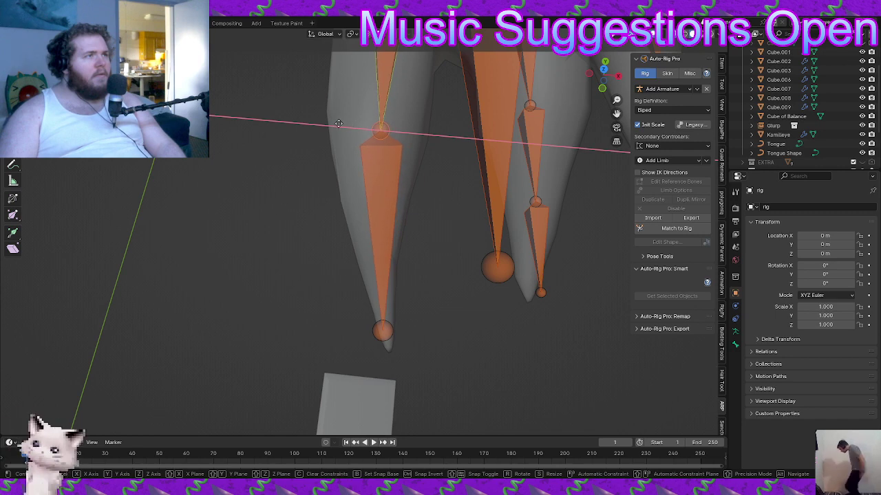
{"action": "left_click", "coordinate": [392, 131]}
Move the base joint of the inner toe chain along the X axis to centre it in the toe
{"action": "scroll", "coordinate": [390, 130], "scroll_direction": "down", "scroll_amount": 2}
{"action": "middle_click_drag", "start_coordinate": [382, 131], "coordinate": [433, 199], "text": "shift"}
{"action": "key", "text": "g"}
{"action": "key", "text": "x"}
{"action": "left_click", "coordinate": [377, 177]}
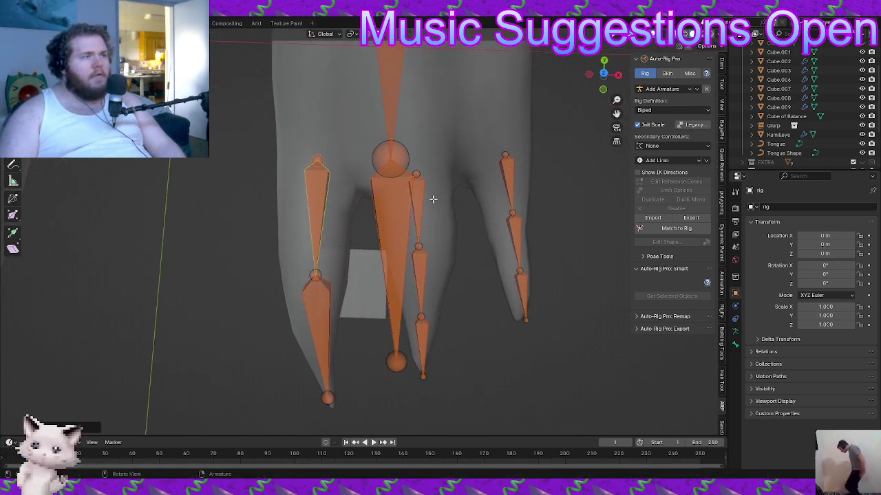
Shift the upper knuckle joint of the middle toe chain slightly along the X axis
{"action": "left_click", "coordinate": [420, 272]}
{"action": "left_click", "coordinate": [419, 244]}
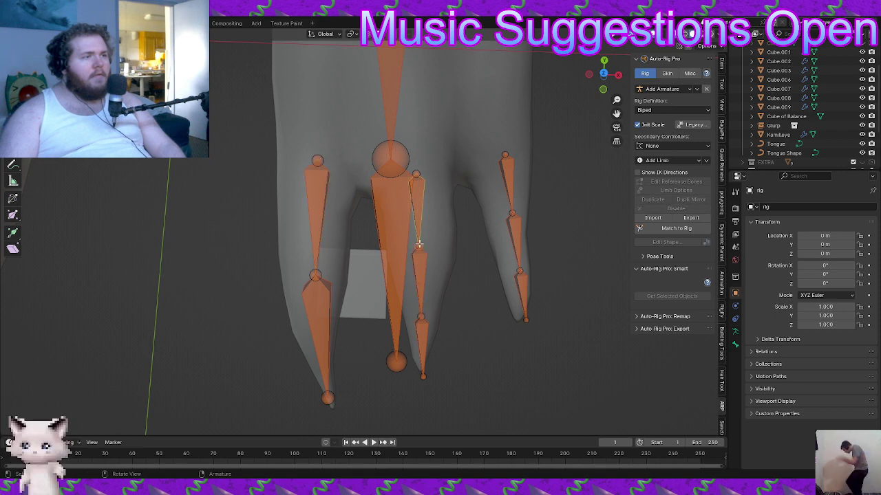
{"action": "left_click", "coordinate": [423, 259]}
{"action": "key", "text": "g"}
{"action": "key", "text": "x"}
{"action": "left_click", "coordinate": [426, 263]}
Lower the tip and last knuckle joints of the middle toe chain along the Z axis into the toe
{"action": "middle_click_drag", "start_coordinate": [431, 257], "coordinate": [362, 180]}
{"action": "left_click", "coordinate": [255, 289]}
{"action": "key", "text": "g"}
{"action": "key", "text": "z"}
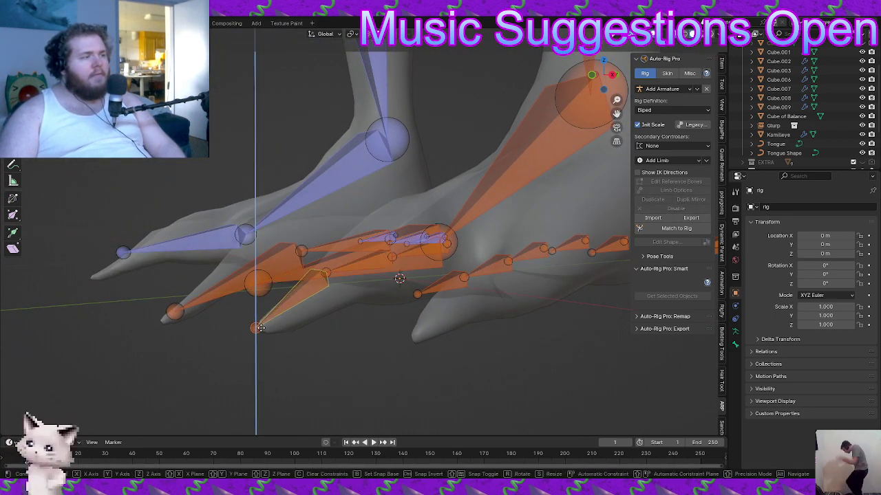
{"action": "left_click", "coordinate": [256, 333]}
{"action": "middle_click_drag", "start_coordinate": [257, 331], "coordinate": [266, 355]}
{"action": "left_click", "coordinate": [331, 292]}
{"action": "key", "text": "g"}
{"action": "key", "text": "z"}
{"action": "left_click", "coordinate": [331, 300]}
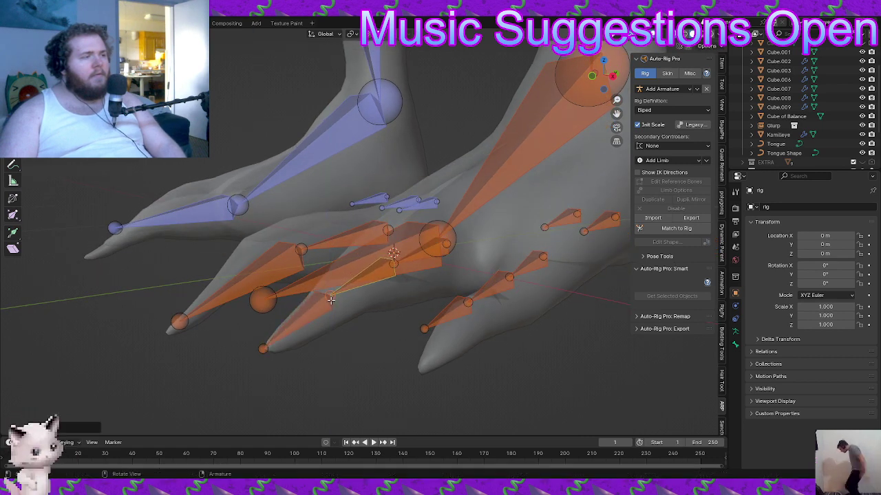
Move the middle toe chain's last knuckle joint back along Y and raise it along Z
{"action": "key", "text": "g"}
{"action": "key", "text": "y"}
{"action": "left_click", "coordinate": [358, 281]}
{"action": "key", "text": "g"}
{"action": "key", "text": "z"}
{"action": "left_click", "coordinate": [364, 259]}
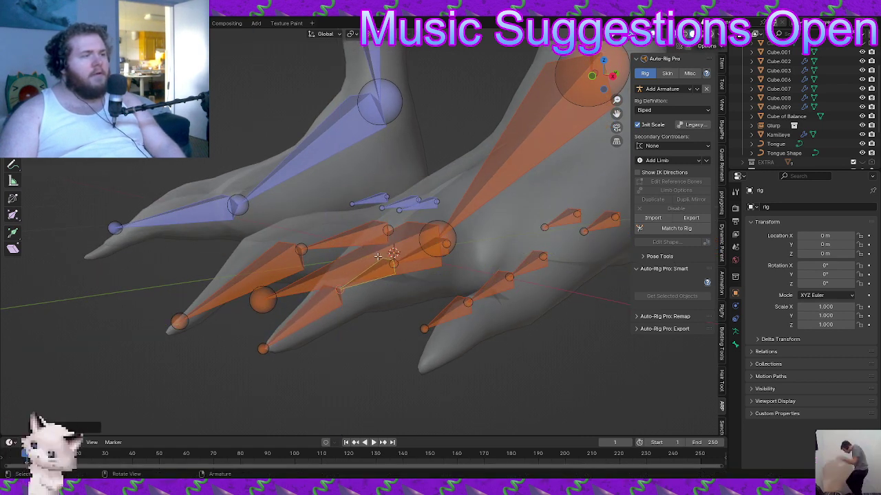
Fine-tune the base and upper knuckle joints of the middle toe chain, adjusting their height along the Z axis
{"action": "middle_click_drag", "start_coordinate": [440, 267], "coordinate": [392, 269]}
{"action": "key", "text": "g"}
{"action": "key", "text": "y"}
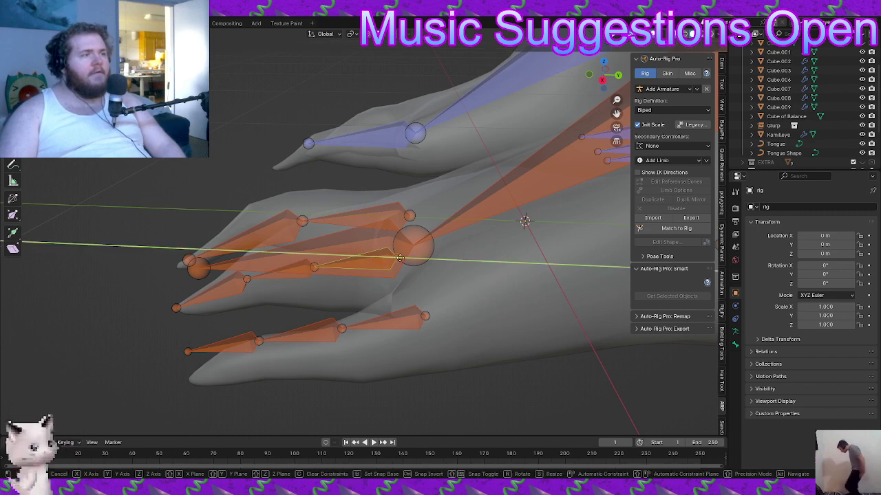
{"action": "key", "text": "y"}
{"action": "key", "text": "z"}
{"action": "left_click", "coordinate": [426, 276]}
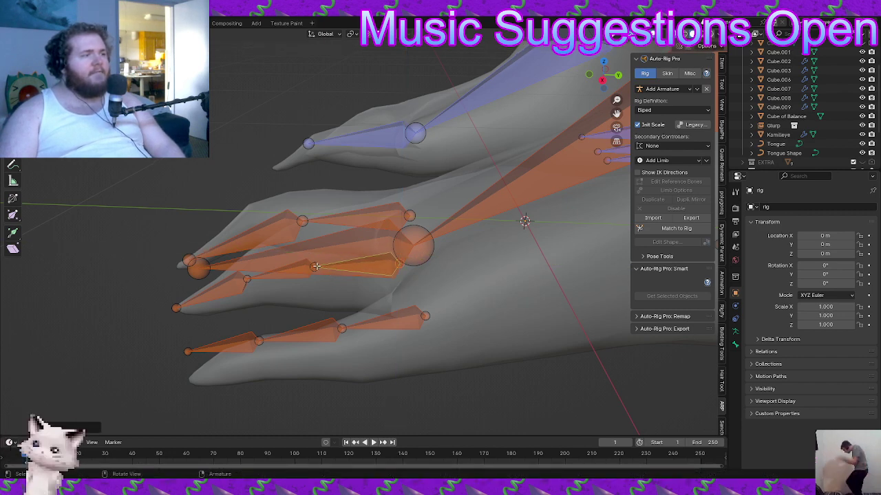
{"action": "key", "text": "g"}
{"action": "key", "text": "z"}
{"action": "left_click", "coordinate": [316, 271]}
Move the middle joint of the inner toe chain forward along the Y axis to match the toe's bend
{"action": "middle_click_drag", "start_coordinate": [316, 271], "coordinate": [339, 278]}
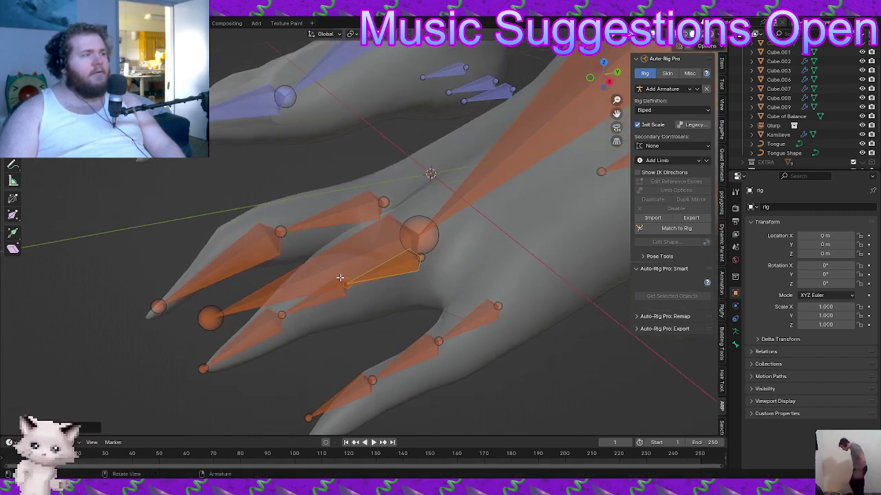
{"action": "left_click", "coordinate": [283, 236]}
{"action": "key", "text": "g"}
{"action": "key", "text": "y"}
{"action": "left_click", "coordinate": [243, 243]}
Lower the two knuckle joints of the outer toe chain along the Z axis into the toe
{"action": "middle_click_drag", "start_coordinate": [244, 243], "coordinate": [235, 259]}
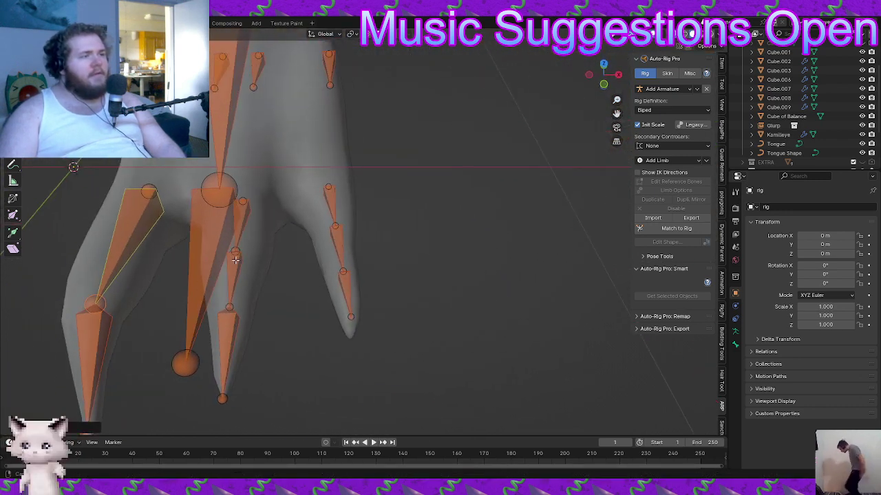
{"action": "middle_click_drag", "start_coordinate": [349, 317], "coordinate": [297, 276]}
{"action": "left_click", "coordinate": [321, 246]}
{"action": "key", "text": "g"}
{"action": "key", "text": "z"}
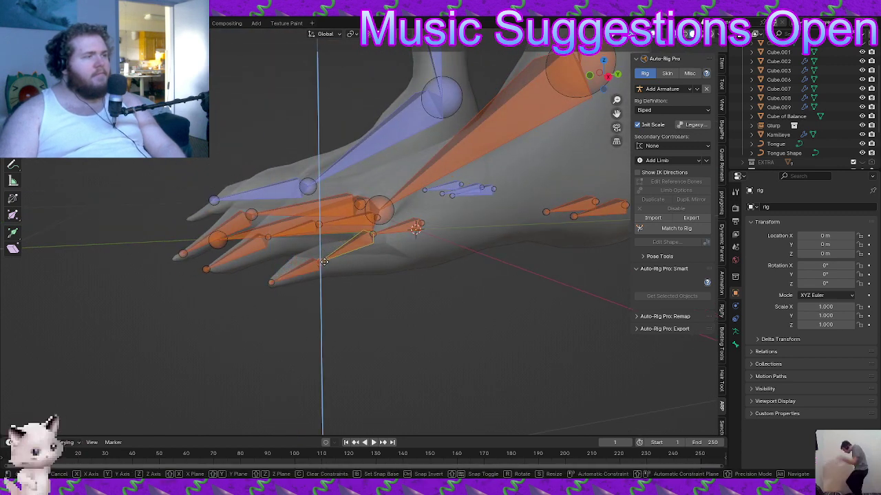
{"action": "left_click", "coordinate": [333, 262]}
{"action": "left_click", "coordinate": [374, 233]}
{"action": "key", "text": "g"}
{"action": "key", "text": "z"}
{"action": "key", "text": "z"}
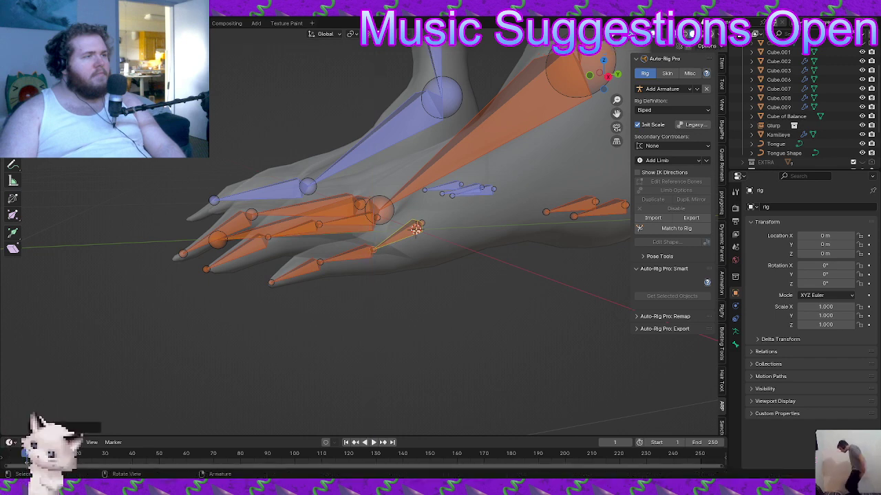
{"action": "key", "text": "z"}
{"action": "left_click", "coordinate": [424, 232]}
Reposition the main toe bone by rotating it about the Z axis and moving it along the X axis
{"action": "middle_click_drag", "start_coordinate": [450, 240], "coordinate": [372, 310]}
{"action": "left_click", "coordinate": [348, 304]}
{"action": "key", "text": "g"}
{"action": "key", "text": "x"}
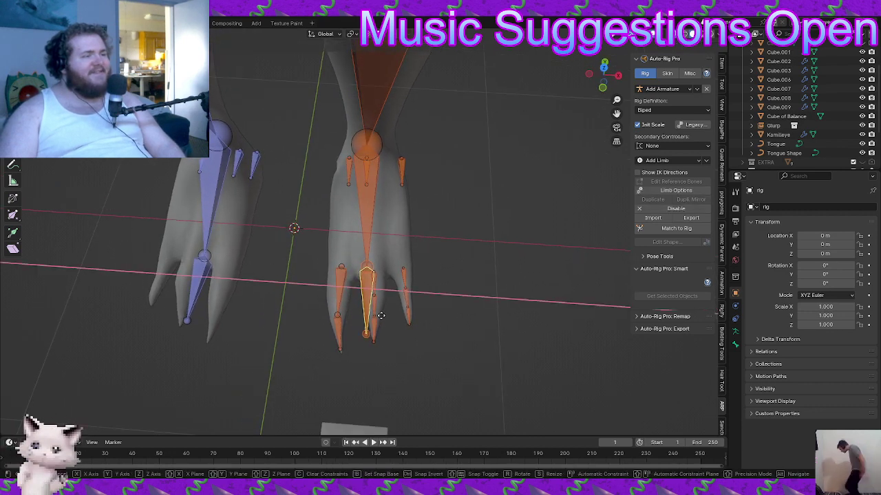
{"action": "key", "text": "r"}
{"action": "key", "text": "z"}
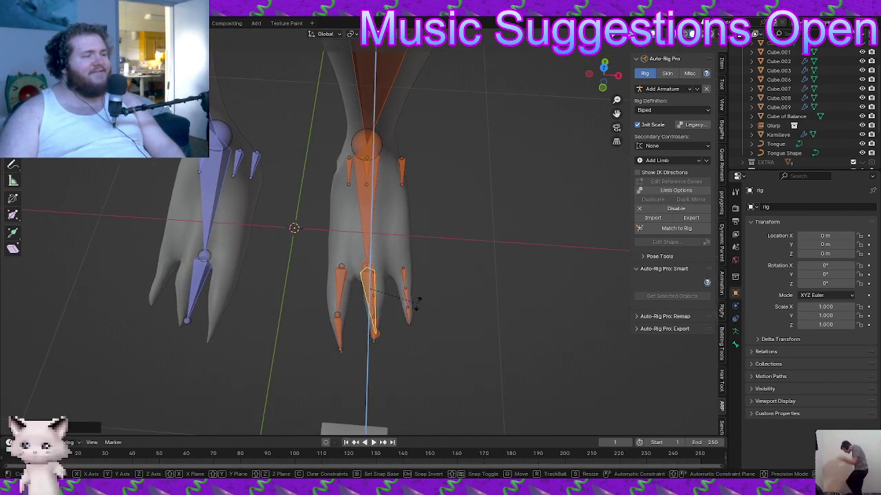
{"action": "left_click", "coordinate": [412, 307]}
{"action": "key", "text": "g"}
{"action": "key", "text": "x"}
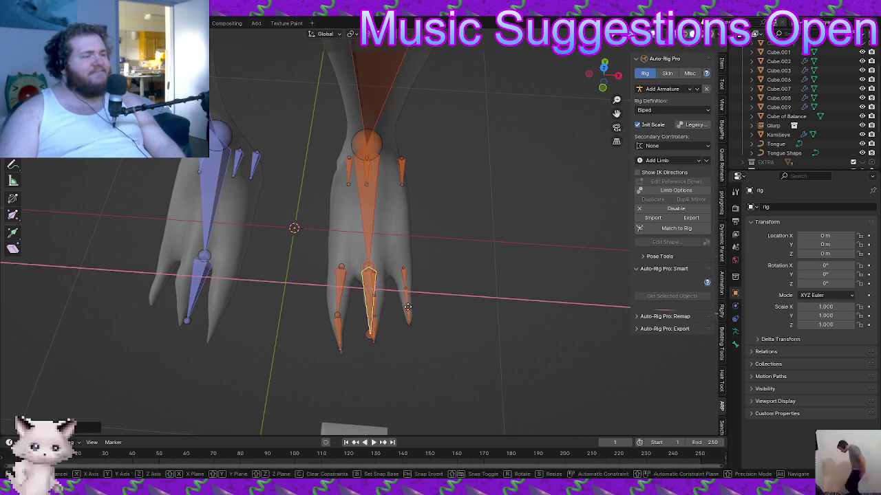
{"action": "left_click", "coordinate": [403, 309]}
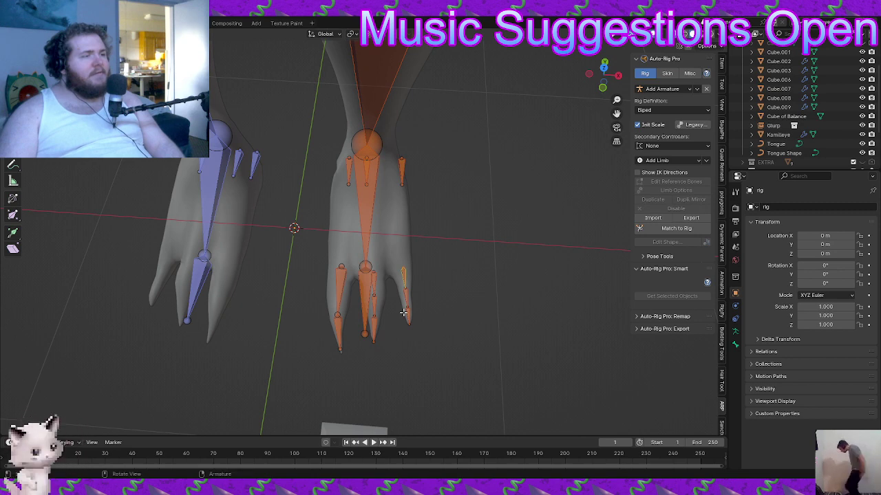
Switch off the see-through X-ray display so the creature mesh shows as solid
{"action": "scroll", "coordinate": [401, 273], "scroll_direction": "down", "scroll_amount": 3}
{"action": "middle_click_drag", "start_coordinate": [404, 313], "coordinate": [397, 280]}
{"action": "scroll", "coordinate": [375, 243], "scroll_direction": "down", "scroll_amount": 5}
{"action": "scroll", "coordinate": [360, 277], "scroll_direction": "down", "scroll_amount": 5}
{"action": "scroll", "coordinate": [338, 262], "scroll_direction": "up", "scroll_amount": 6}
{"action": "key", "text": "ctrl+Tab"}
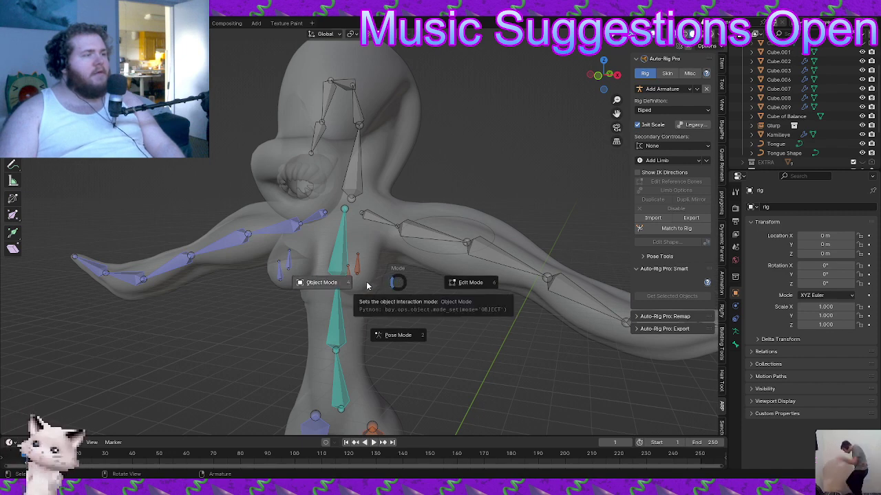
{"action": "key", "text": "Escape"}
{"action": "key", "text": "z"}
{"action": "left_click", "coordinate": [371, 313]}
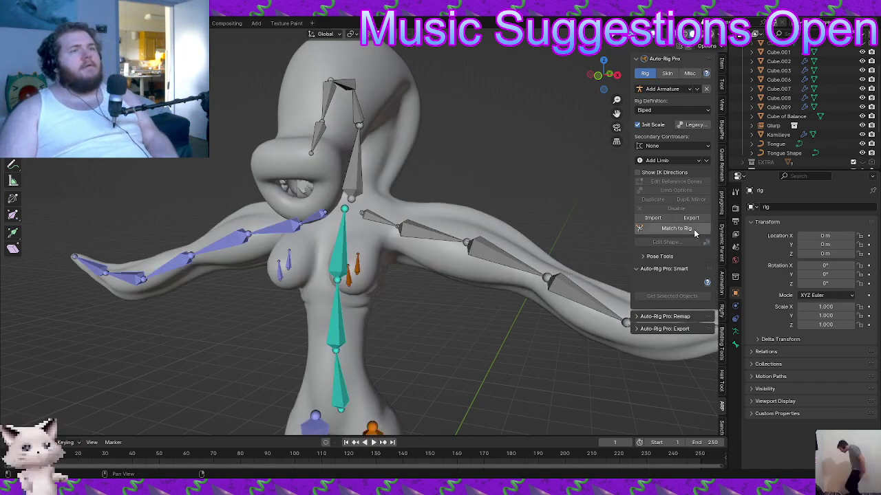
Leave Edit Mode and generate the control rig from the reference bones with Match to Rig
{"action": "left_click", "coordinate": [689, 159]}
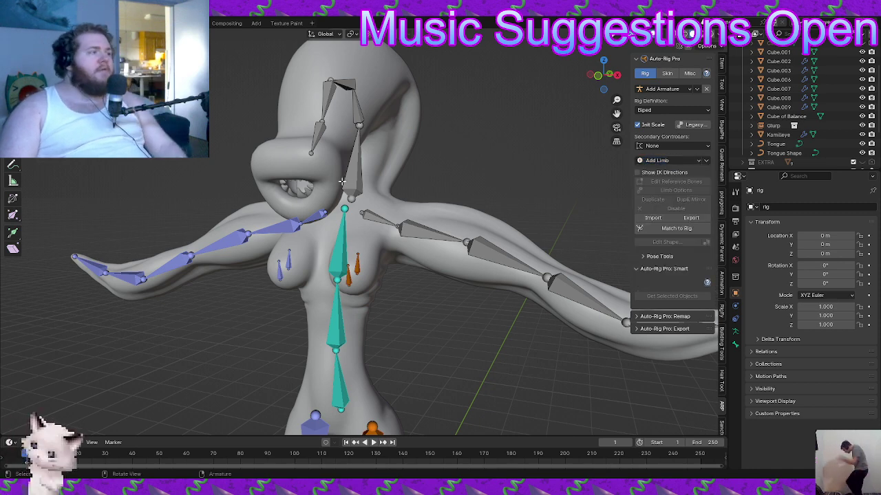
{"action": "middle_click_drag", "start_coordinate": [335, 178], "coordinate": [414, 173]}
{"action": "scroll", "coordinate": [414, 172], "scroll_direction": "down", "scroll_amount": 2}
{"action": "key", "text": "Tab"}
{"action": "left_click", "coordinate": [373, 176]}
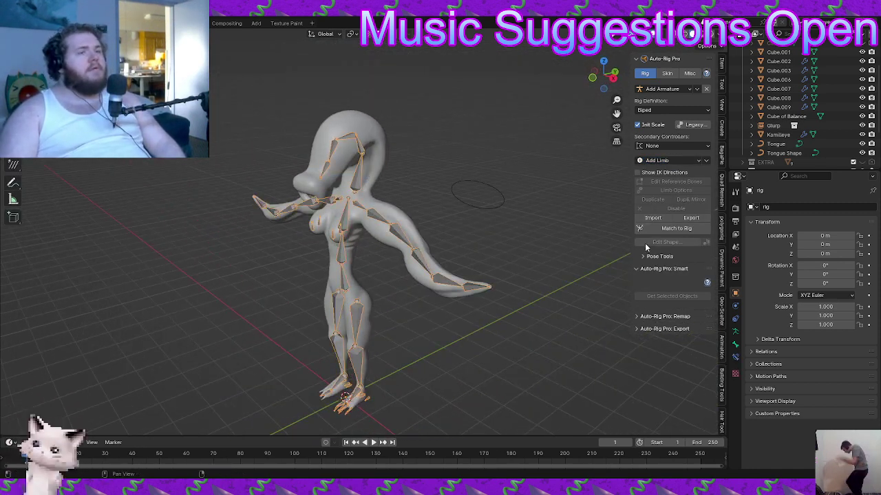
{"action": "left_click", "coordinate": [675, 231]}
{"action": "middle_click_drag", "start_coordinate": [432, 254], "coordinate": [312, 245]}
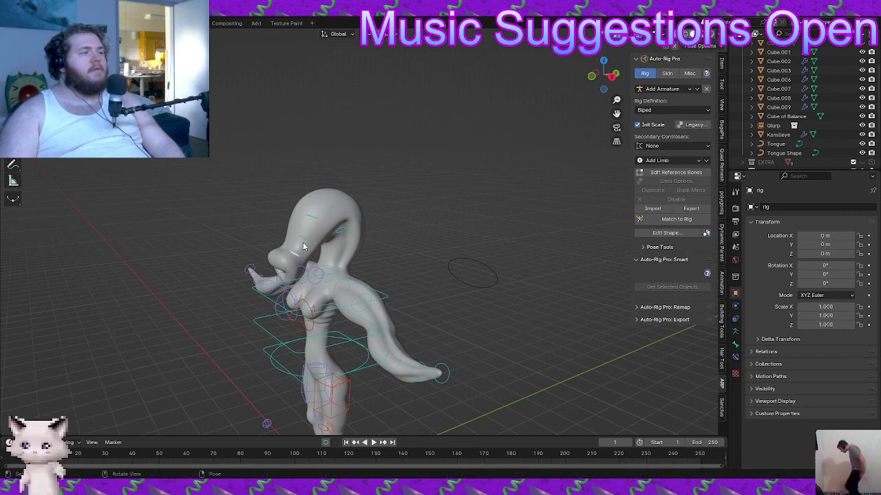
{"action": "scroll", "coordinate": [306, 241], "scroll_direction": "up", "scroll_amount": 3}
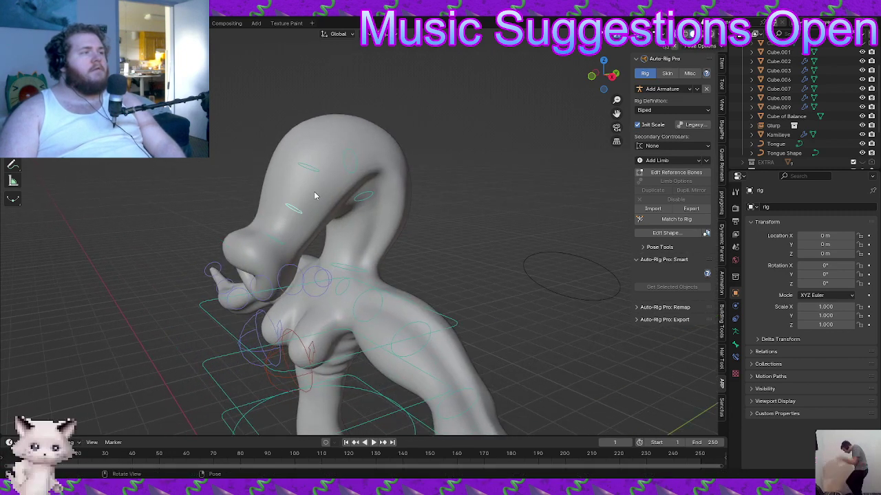
Test-rotate the head control of the generated rig to check whether the creature mesh follows
{"action": "key", "text": "r"}
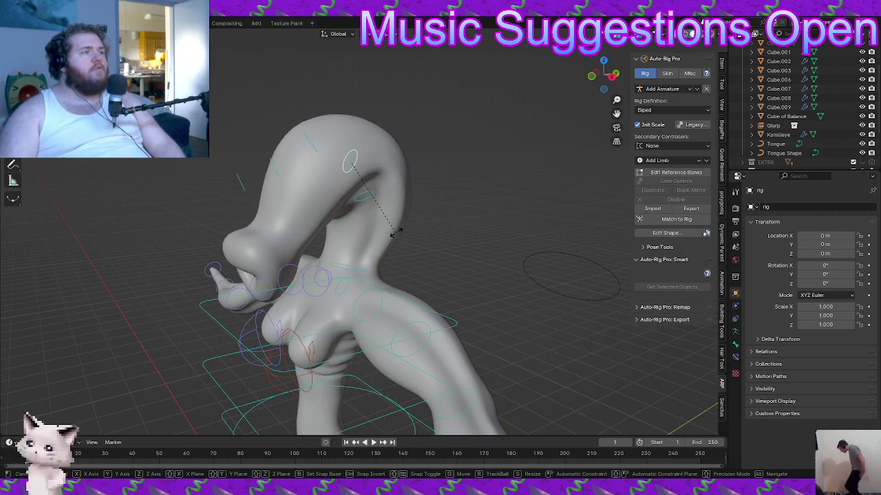
{"action": "left_click", "coordinate": [415, 204]}
{"action": "middle_click_drag", "start_coordinate": [414, 200], "coordinate": [448, 203]}
{"action": "scroll", "coordinate": [421, 196], "scroll_direction": "down", "scroll_amount": 4}
Switch to Object Mode and select the creature mesh together with the rig, keeping the rig active
{"action": "key", "text": "Tab"}
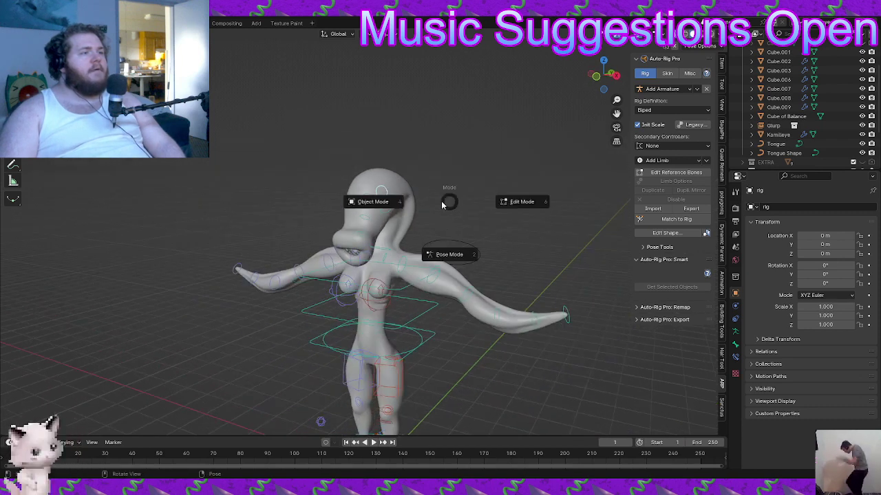
{"action": "left_click", "coordinate": [415, 218]}
{"action": "scroll", "coordinate": [415, 227], "scroll_direction": "up", "scroll_amount": 2}
{"action": "middle_click_drag", "start_coordinate": [415, 225], "coordinate": [407, 221], "text": "shift"}
{"action": "left_click", "coordinate": [407, 222]}
{"action": "middle_click_drag", "start_coordinate": [445, 254], "coordinate": [390, 221], "text": "shift"}
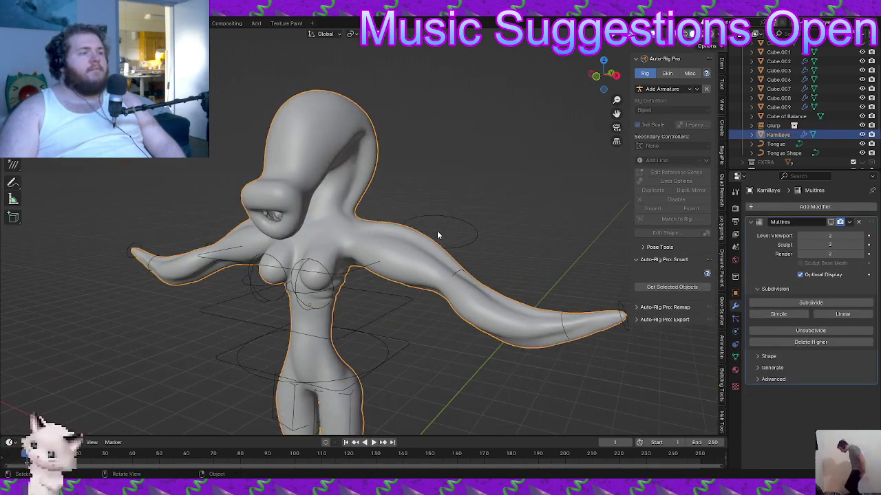
{"action": "left_click", "coordinate": [459, 275], "text": "shift"}
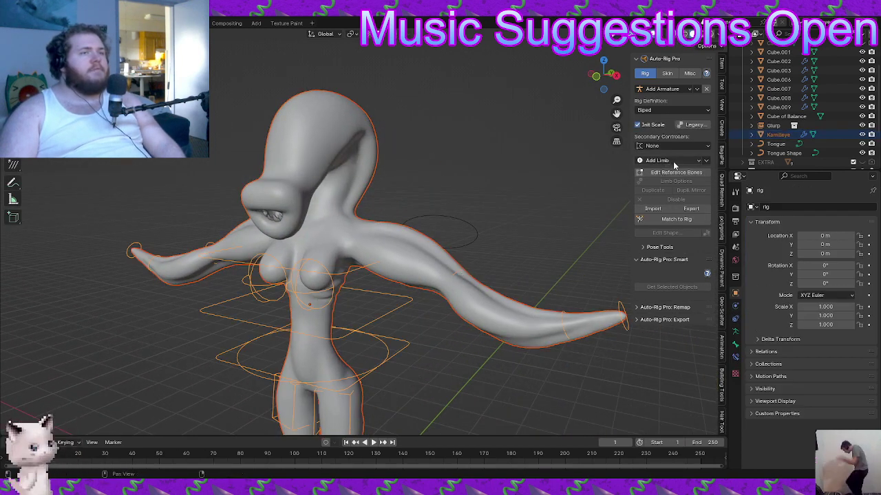
{"action": "left_click", "coordinate": [677, 223]}
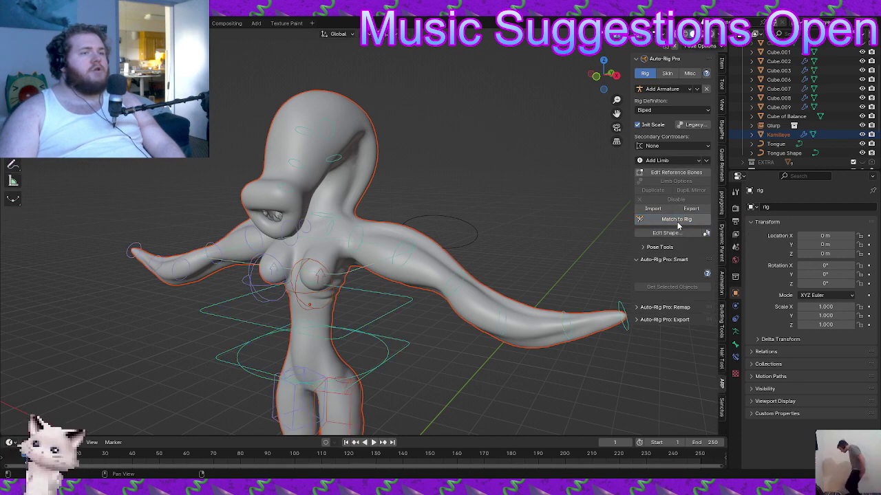
{"action": "key", "text": "ctrl+z"}
{"action": "key", "text": "ctrl+z"}
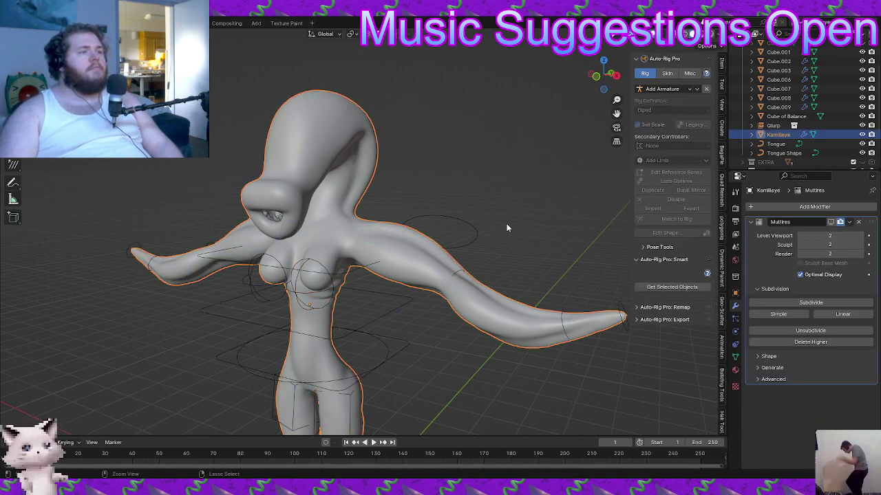
Bind the creature mesh to the rig with the Heat Maps engine and put the rig in Pose Mode
{"action": "left_click", "coordinate": [357, 273], "text": "shift"}
{"action": "left_click", "coordinate": [667, 74]}
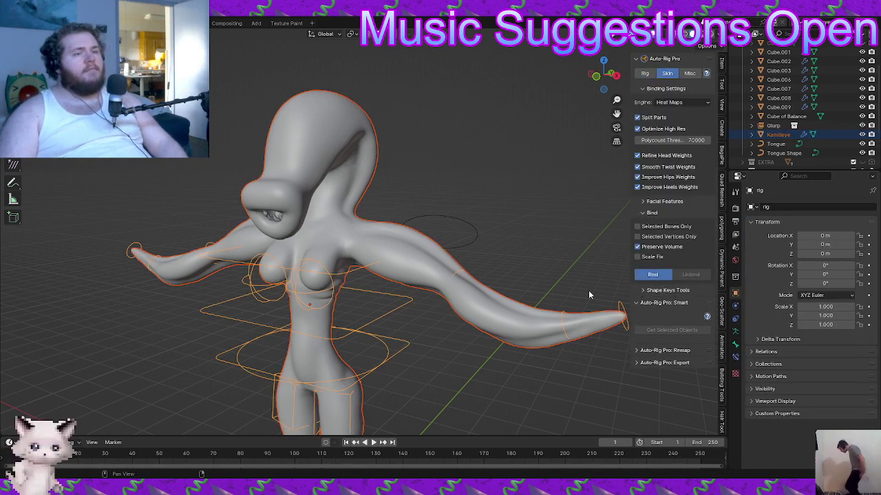
{"action": "left_click", "coordinate": [394, 310]}
{"action": "key", "text": "ctrl+Tab"}
{"action": "left_click", "coordinate": [390, 352]}
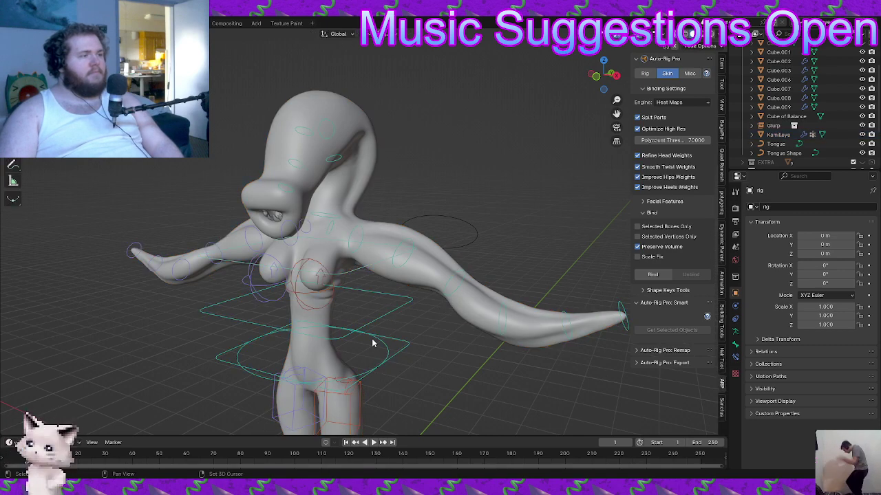
Test the mesh deformation by rotating the root control at the hips and the control at the neck base
{"action": "middle_click_drag", "start_coordinate": [374, 342], "coordinate": [394, 293], "text": "shift"}
{"action": "key", "text": "r"}
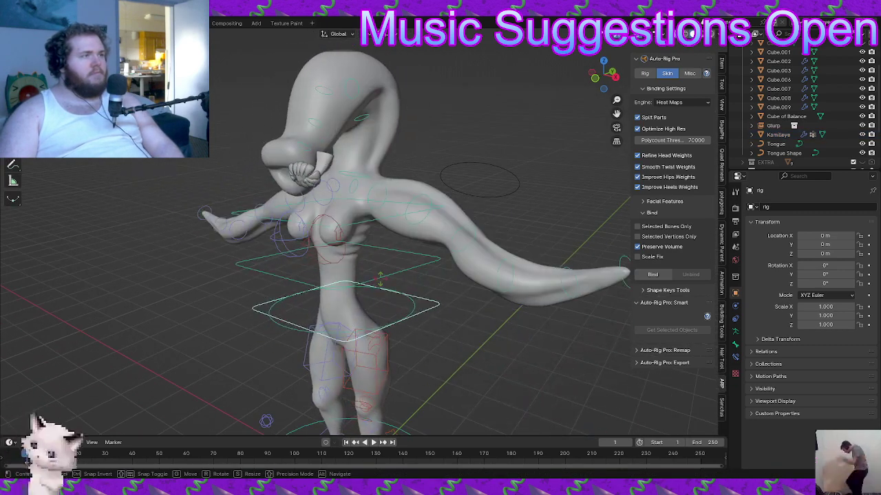
{"action": "right_click", "coordinate": [395, 304]}
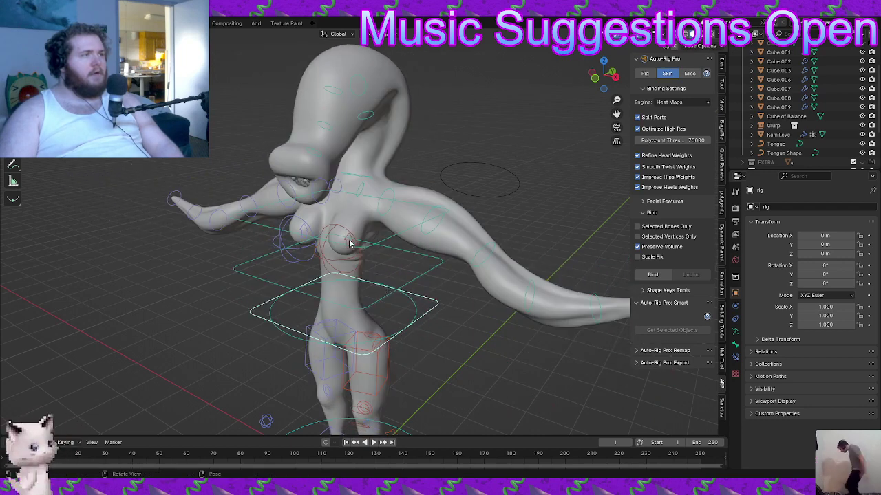
{"action": "middle_click_drag", "start_coordinate": [333, 208], "coordinate": [336, 270], "text": "shift"}
{"action": "key", "text": "r"}
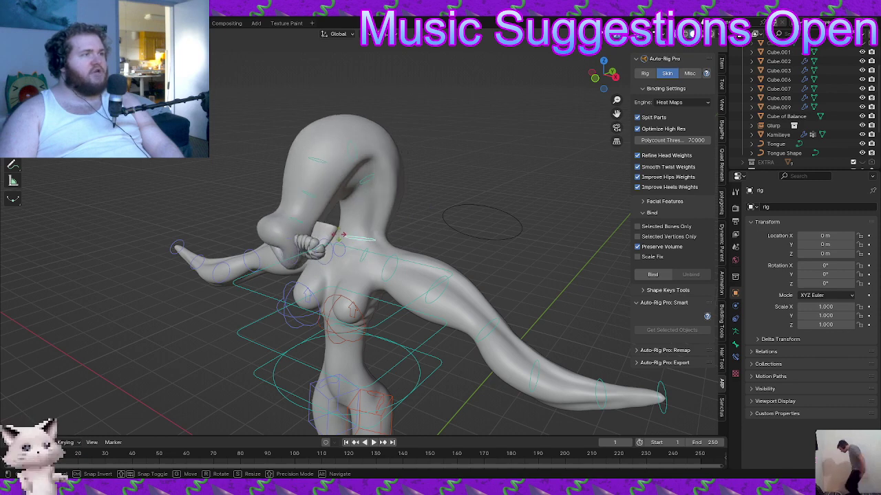
{"action": "left_click", "coordinate": [356, 248]}
Test the neck bend by rotating the mid-neck control freely with the trackball and about the X axis
{"action": "middle_click_drag", "start_coordinate": [367, 232], "coordinate": [333, 230]}
{"action": "scroll", "coordinate": [339, 209], "scroll_direction": "up", "scroll_amount": 2}
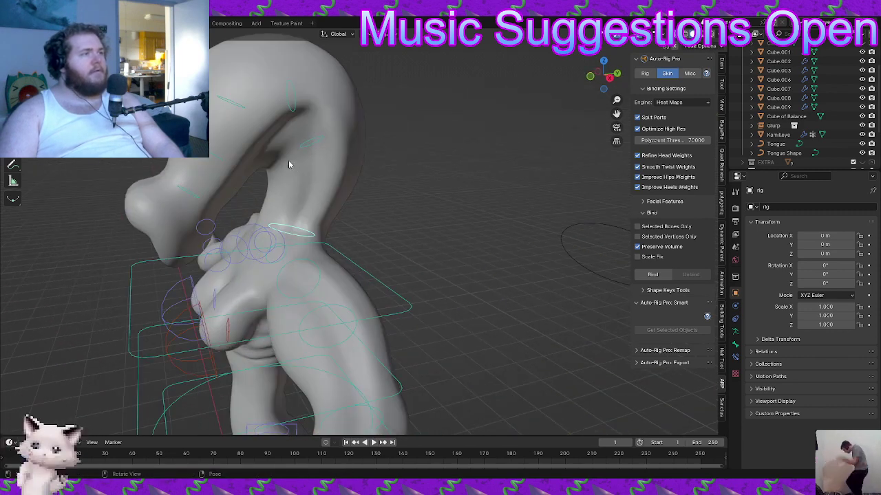
{"action": "left_click", "coordinate": [308, 145]}
{"action": "key", "text": "r"}
{"action": "key", "text": "r"}
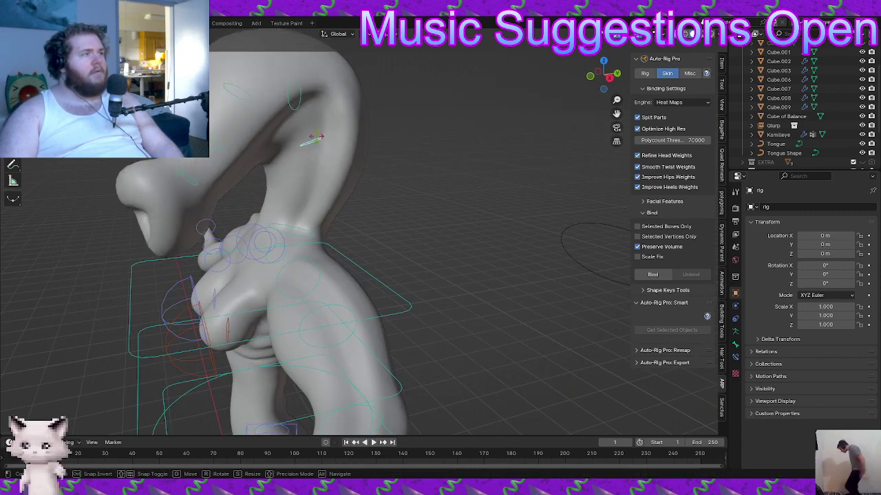
{"action": "left_click", "coordinate": [336, 146]}
{"action": "middle_click_drag", "start_coordinate": [343, 151], "coordinate": [364, 152]}
{"action": "key", "text": "r"}
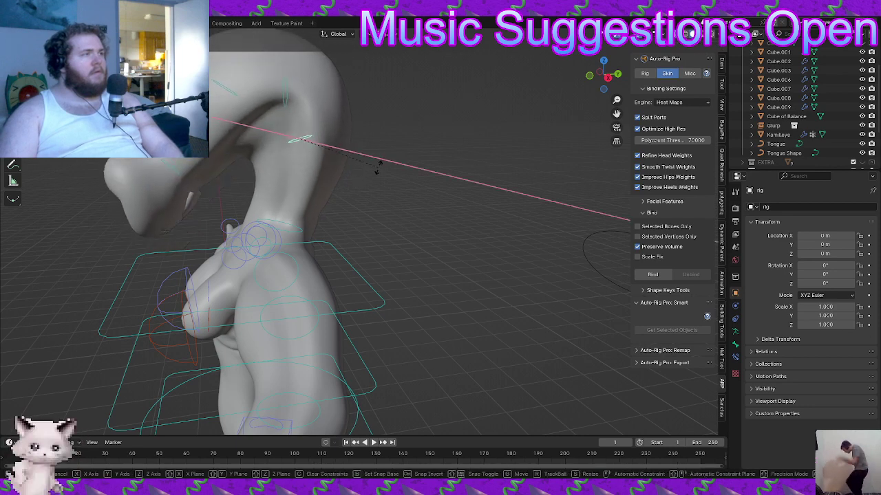
{"action": "left_click", "coordinate": [369, 166]}
Try rotating the control at the upper neck bend about the X axis, and undo that rotation
{"action": "key", "text": "r"}
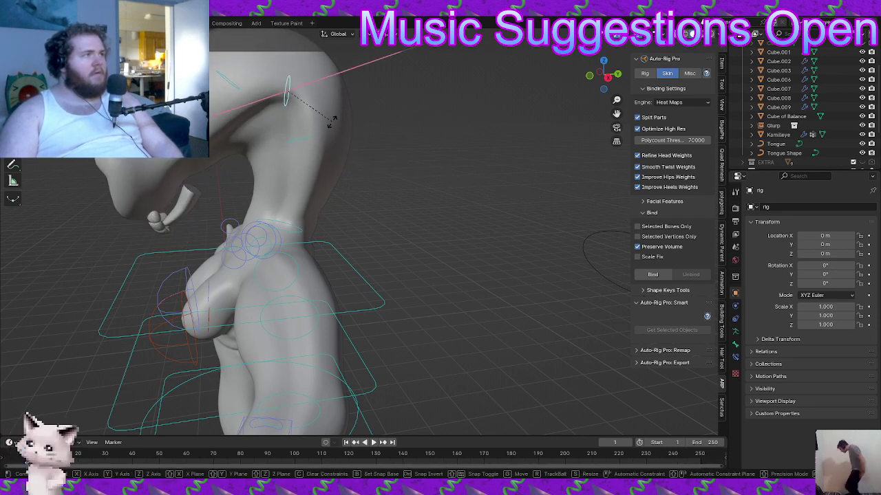
{"action": "key", "text": "x"}
{"action": "left_click", "coordinate": [330, 139]}
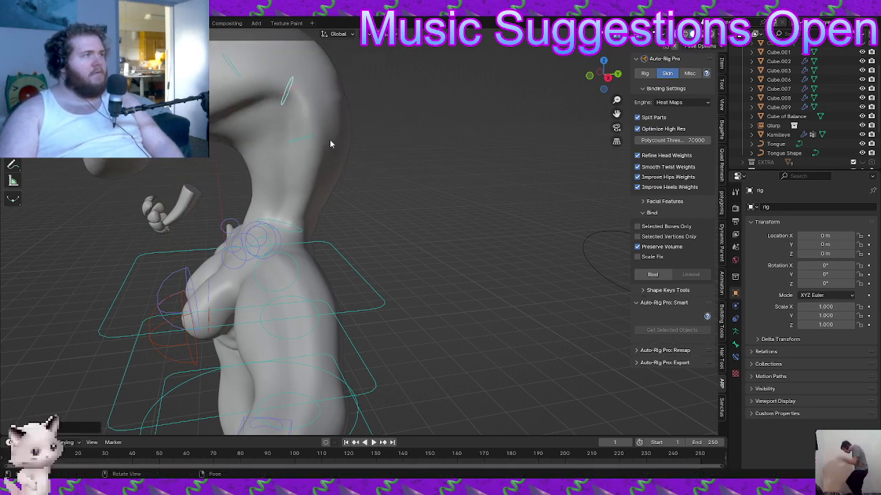
{"action": "middle_click_drag", "start_coordinate": [329, 139], "coordinate": [452, 202]}
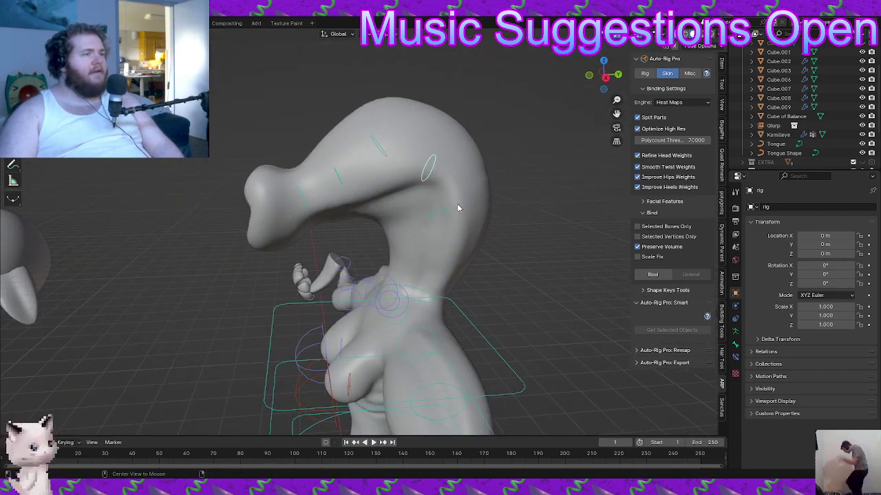
{"action": "key", "text": "ctrl+z"}
Test the head chain by moving its tip control and trackball-rotating a control further up the head
{"action": "left_click", "coordinate": [321, 242]}
{"action": "key", "text": "g"}
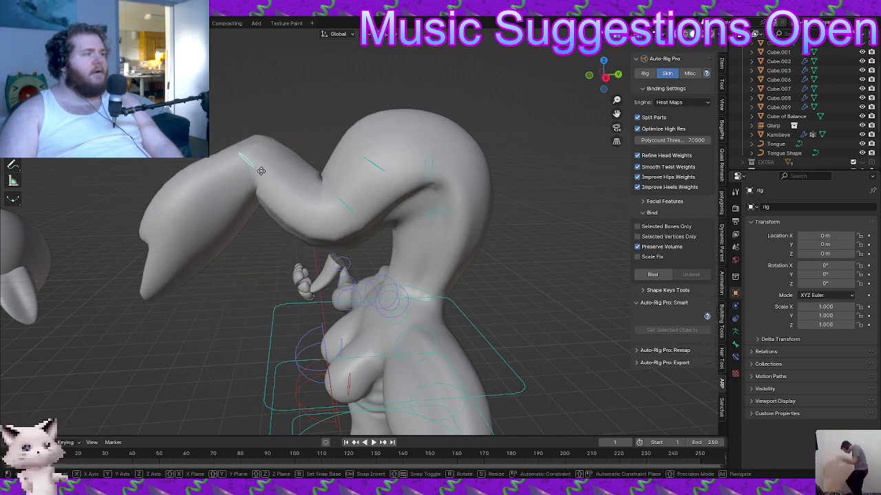
{"action": "right_click", "coordinate": [253, 204]}
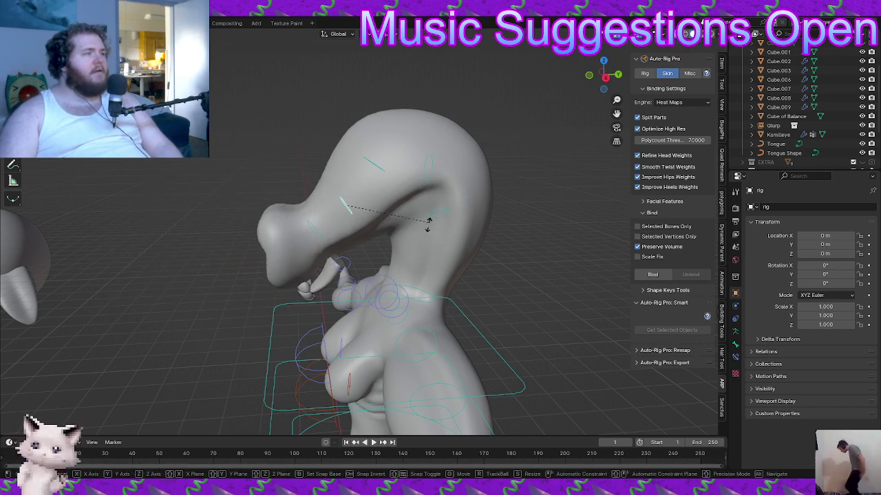
{"action": "middle_click_drag", "start_coordinate": [408, 240], "coordinate": [350, 197]}
{"action": "key", "text": "r"}
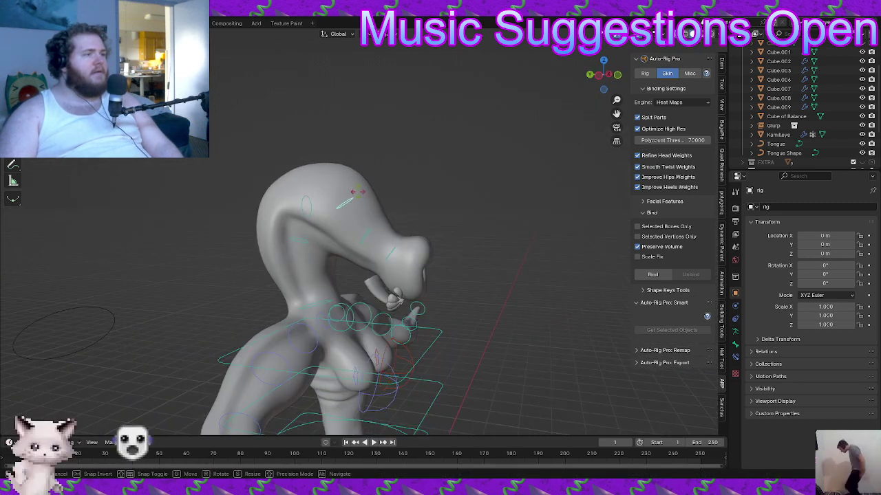
{"action": "left_click", "coordinate": [461, 194]}
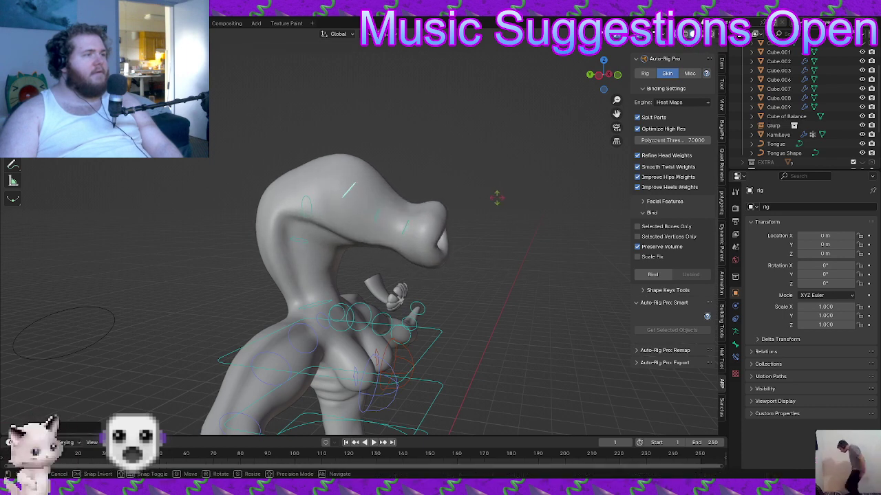
Test the left foot deformation by rotating its toe control about the X axis
{"action": "middle_click_drag", "start_coordinate": [480, 181], "coordinate": [358, 180]}
{"action": "scroll", "coordinate": [358, 180], "scroll_direction": "up", "scroll_amount": 4}
{"action": "scroll", "coordinate": [367, 285], "scroll_direction": "up", "scroll_amount": 3}
{"action": "mouse_move", "coordinate": [359, 322]}
{"action": "middle_mouse_down", "text": "shift"}
{"action": "mouse_move", "coordinate": [367, 285]}
{"action": "mouse_move", "coordinate": [368, 309]}
{"action": "middle_mouse_up", "text": "shift"}
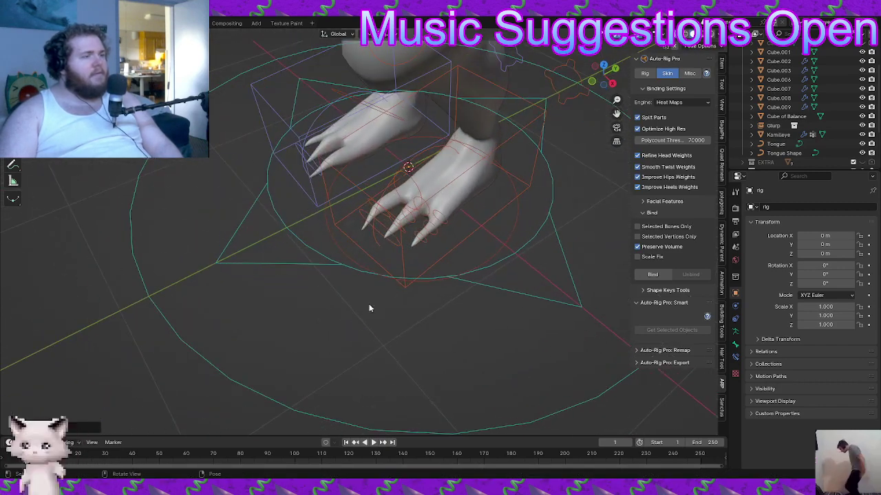
{"action": "left_click", "coordinate": [391, 247]}
{"action": "middle_click_drag", "start_coordinate": [391, 247], "coordinate": [422, 210]}
{"action": "key", "text": "r"}
{"action": "key", "text": "x"}
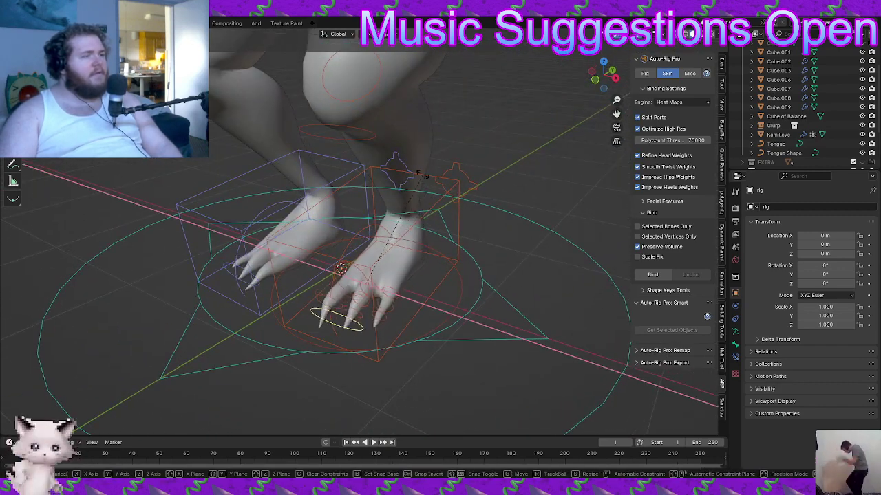
{"action": "left_click", "coordinate": [385, 235]}
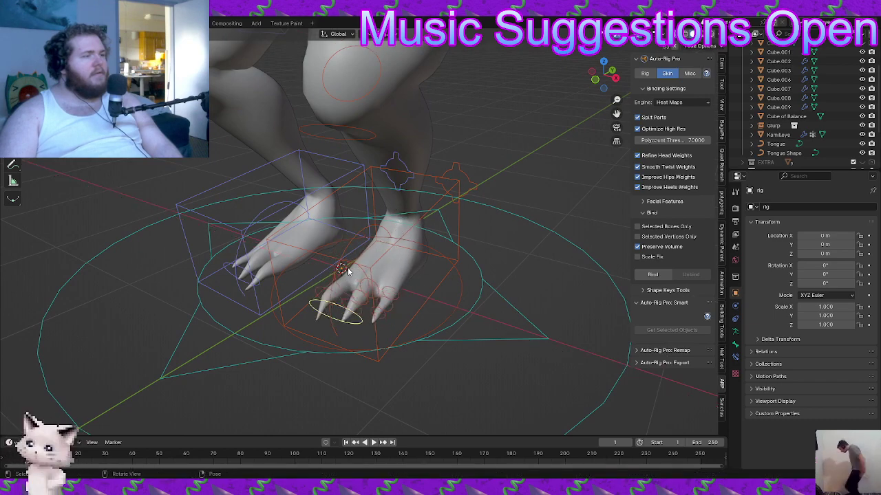
Rotate the arc-shaped control of the left foot about the X axis to test the heel lift from the side
{"action": "mouse_move", "coordinate": [347, 272]}
{"action": "middle_mouse_down"}
{"action": "mouse_move", "coordinate": [395, 249]}
{"action": "mouse_move", "coordinate": [436, 273]}
{"action": "mouse_move", "coordinate": [309, 274]}
{"action": "mouse_move", "coordinate": [338, 268]}
{"action": "middle_mouse_up"}
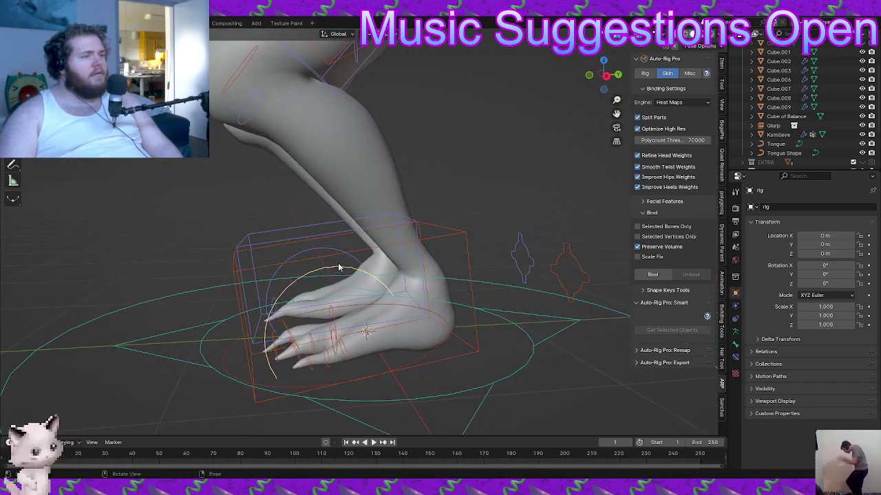
{"action": "key", "text": "r"}
{"action": "key", "text": "x"}
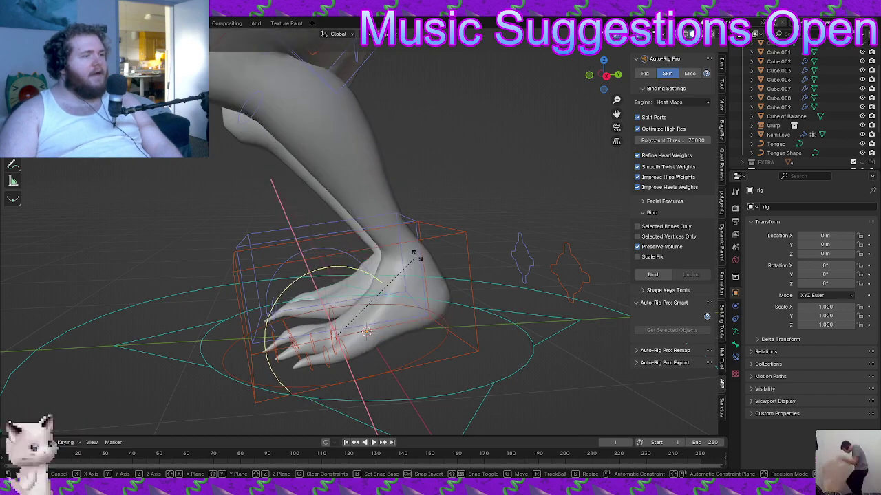
{"action": "left_click", "coordinate": [415, 255]}
{"action": "middle_click_drag", "start_coordinate": [373, 228], "coordinate": [427, 224]}
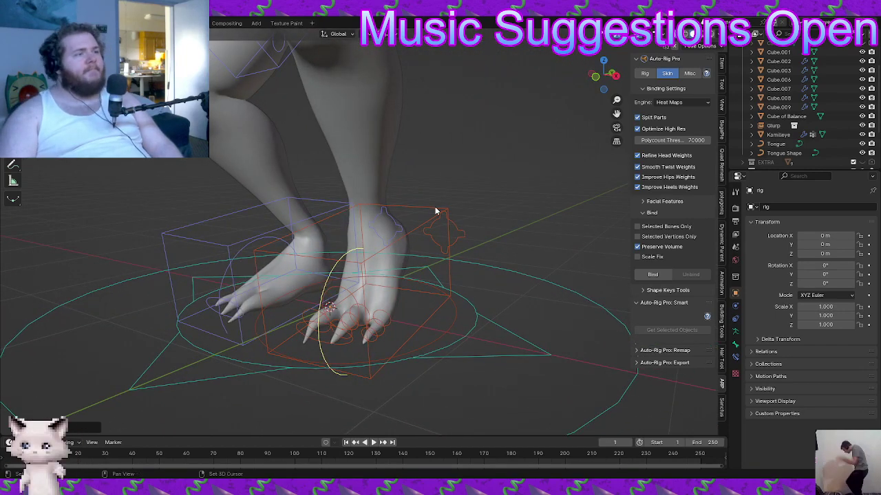
Move the left knee's pole target to test how the leg bends
{"action": "middle_click_drag", "start_coordinate": [367, 179], "coordinate": [432, 303]}
{"action": "left_click", "coordinate": [448, 288]}
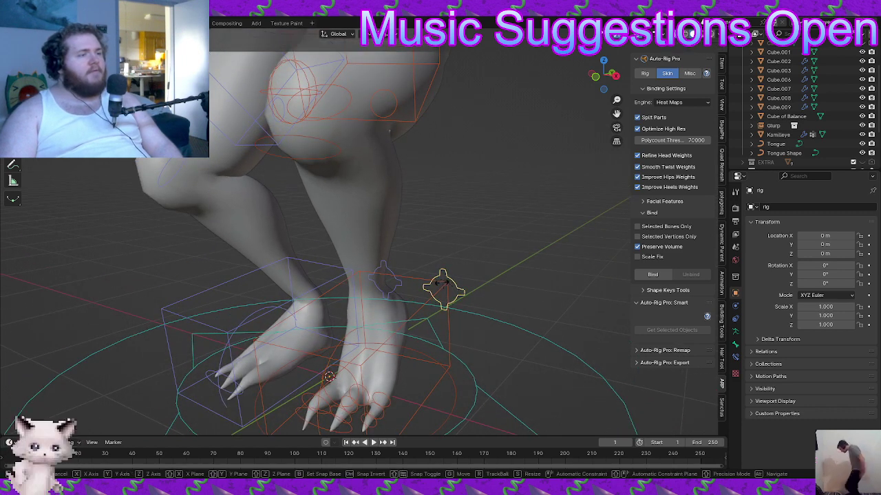
{"action": "key", "text": "g"}
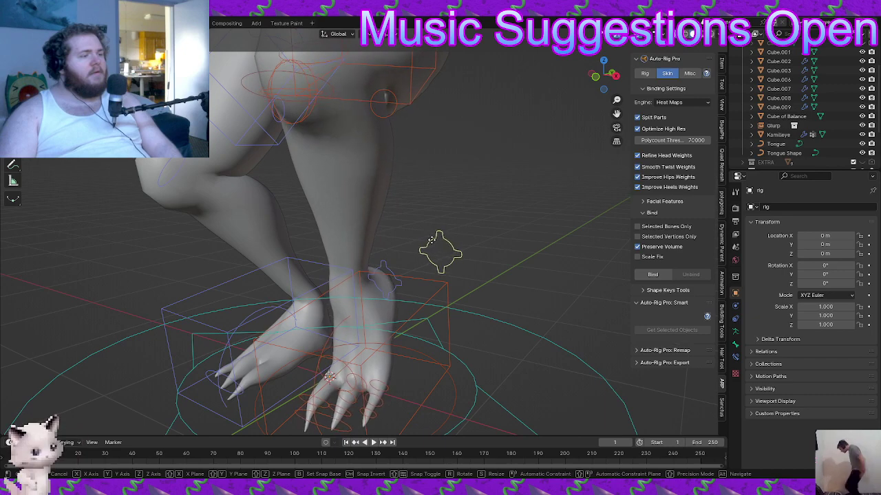
{"action": "left_click", "coordinate": [432, 238]}
Test the snout deformation by moving its head control freely and rotating it in front view
{"action": "middle_click_drag", "start_coordinate": [433, 238], "coordinate": [351, 250]}
{"action": "middle_click", "coordinate": [437, 297], "text": "alt"}
{"action": "key", "text": "g"}
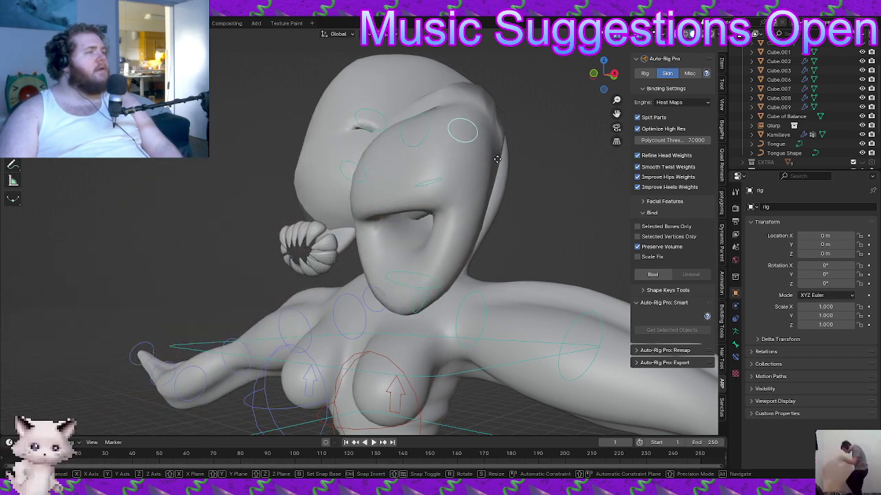
{"action": "left_click", "coordinate": [318, 253]}
{"action": "key", "text": "KP_1"}
{"action": "key", "text": "r"}
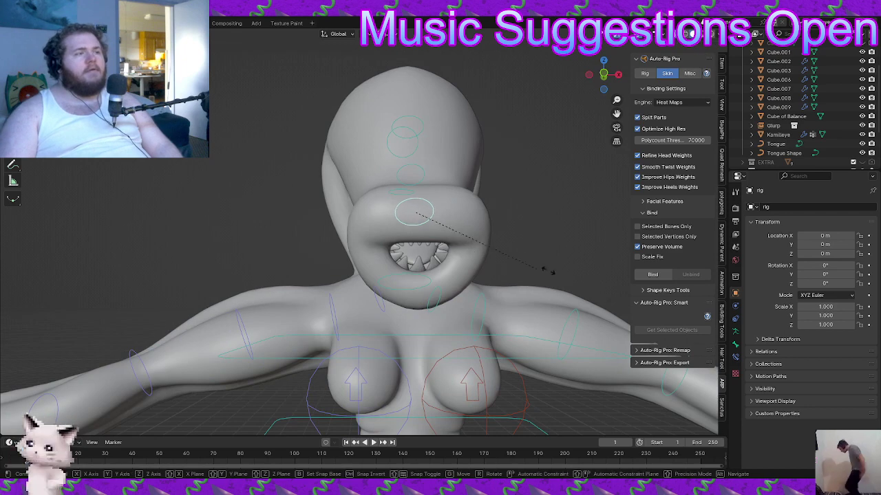
{"action": "right_click", "coordinate": [714, 265]}
Select the creature mesh in Object Mode and compare its surface with the Multires viewport display on and off
{"action": "scroll", "coordinate": [531, 254], "scroll_direction": "down", "scroll_amount": 5}
{"action": "middle_click_drag", "start_coordinate": [490, 243], "coordinate": [475, 232], "text": "shift"}
{"action": "key", "text": "Tab"}
{"action": "left_click", "coordinate": [432, 233]}
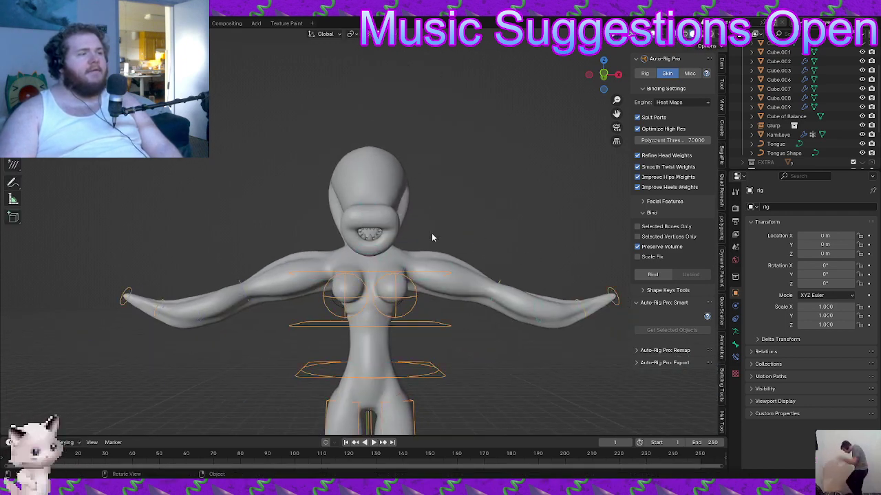
{"action": "scroll", "coordinate": [399, 238], "scroll_direction": "up", "scroll_amount": 4}
{"action": "left_click", "coordinate": [396, 242]}
{"action": "middle_click_drag", "start_coordinate": [396, 242], "coordinate": [440, 261]}
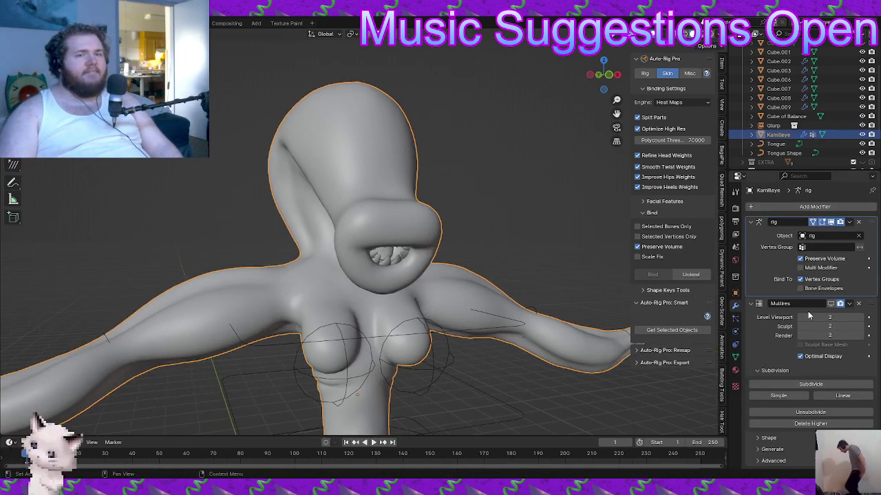
{"action": "left_click", "coordinate": [831, 304]}
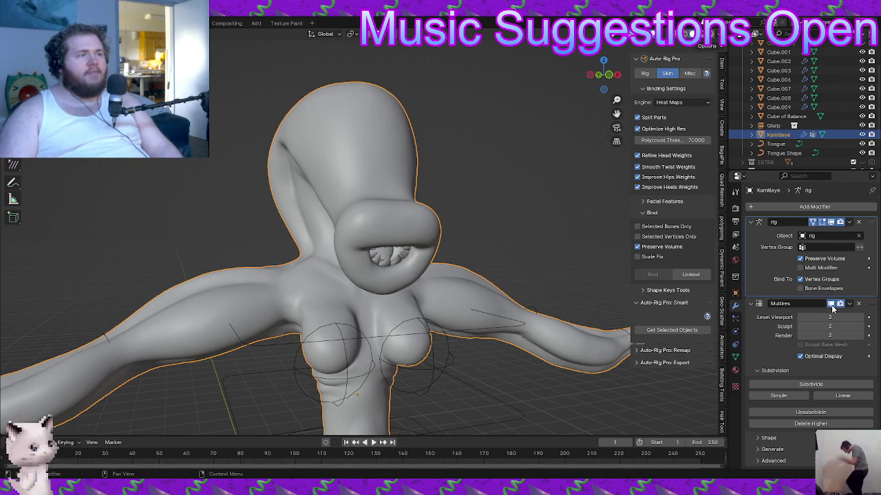
{"action": "left_click", "coordinate": [831, 304]}
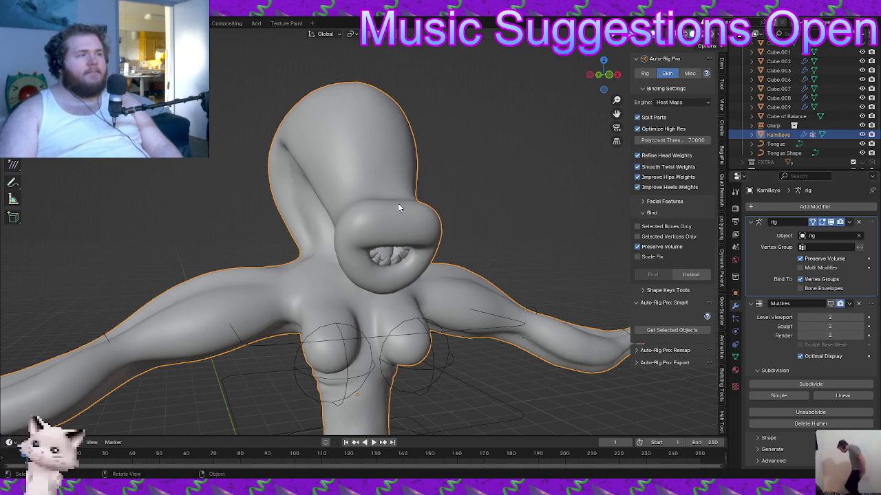
Switch the creature mesh to Weight Paint mode and inspect its thigh_stretch.r, leg_twist.l and leg_twist.r vertex groups
{"action": "key", "text": "ctrl+Tab"}
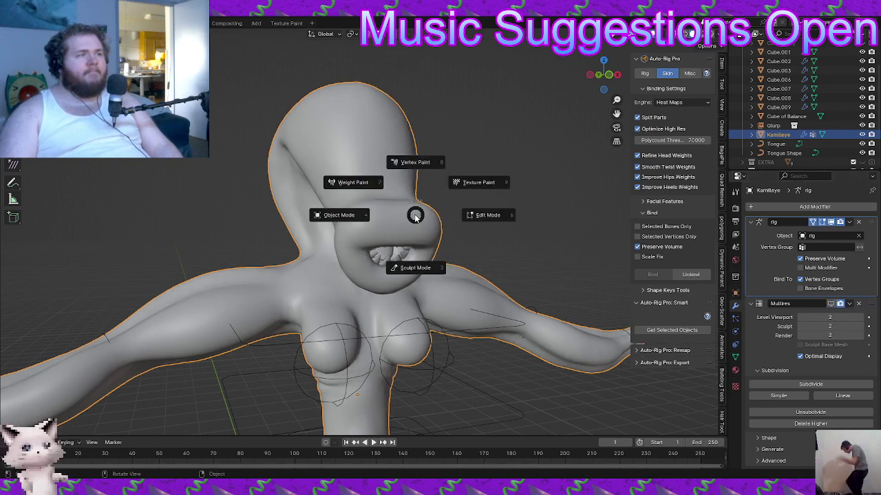
{"action": "left_click", "coordinate": [358, 183]}
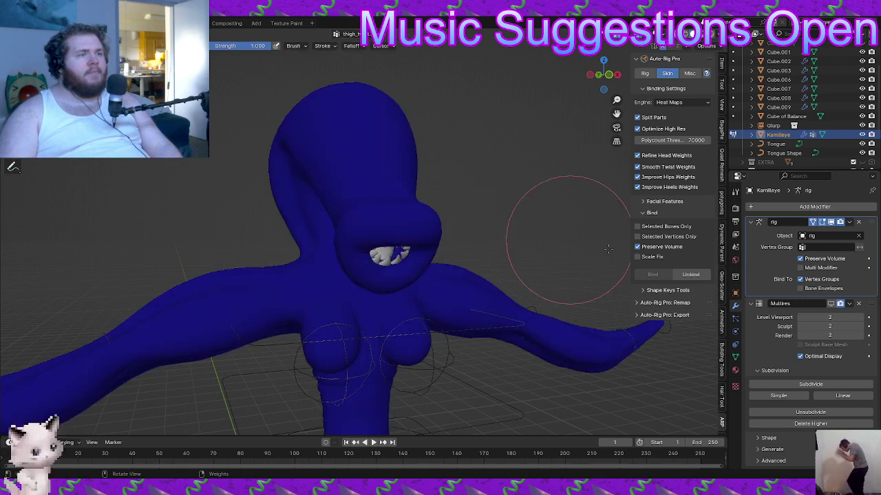
{"action": "left_click", "coordinate": [735, 358]}
{"action": "left_click", "coordinate": [792, 238]}
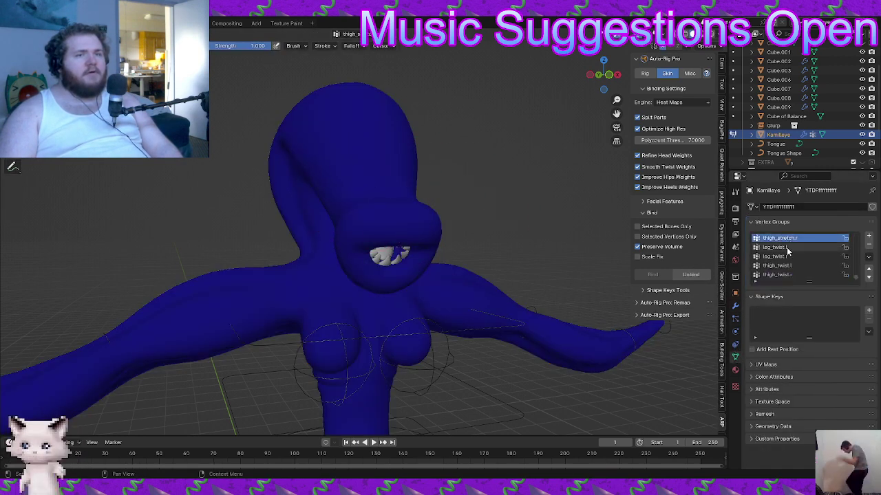
{"action": "left_click", "coordinate": [787, 248]}
{"action": "left_click", "coordinate": [784, 257]}
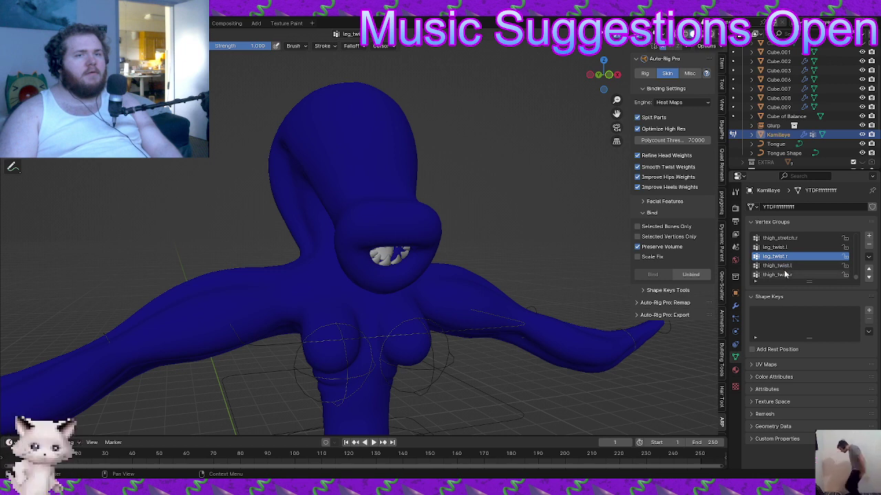
Inspect the weights of the vertex groups from root.x and foot.l through the left toe groups to foot.r
{"action": "left_click_drag", "start_coordinate": [856, 267], "coordinate": [853, 229]}
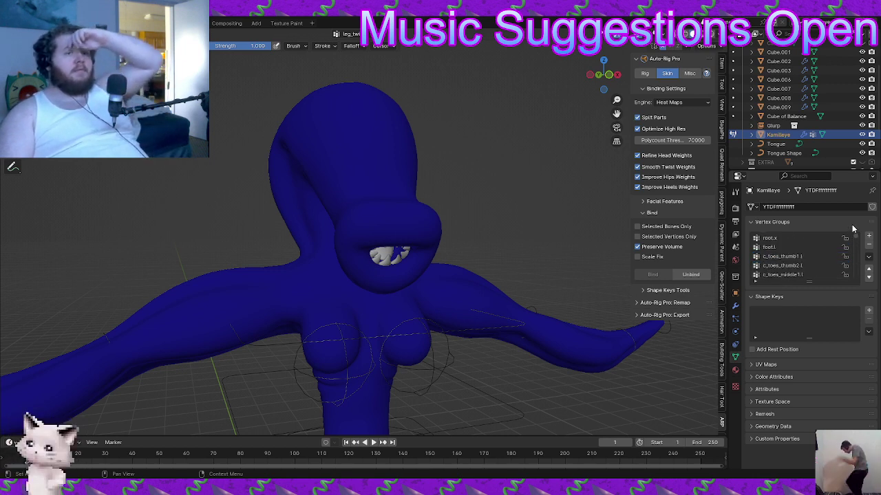
{"action": "left_click", "coordinate": [780, 240]}
{"action": "left_click", "coordinate": [780, 249]}
{"action": "left_click", "coordinate": [782, 257]}
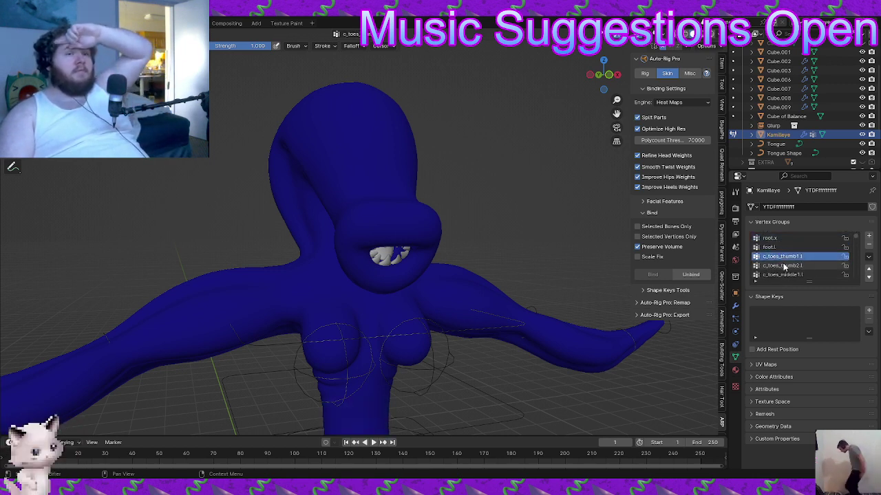
{"action": "left_click", "coordinate": [784, 267]}
{"action": "left_click", "coordinate": [783, 275]}
{"action": "scroll", "coordinate": [786, 274], "scroll_direction": "down", "scroll_amount": 1}
{"action": "left_click", "coordinate": [790, 274]}
{"action": "scroll", "coordinate": [792, 272], "scroll_direction": "down", "scroll_amount": 2}
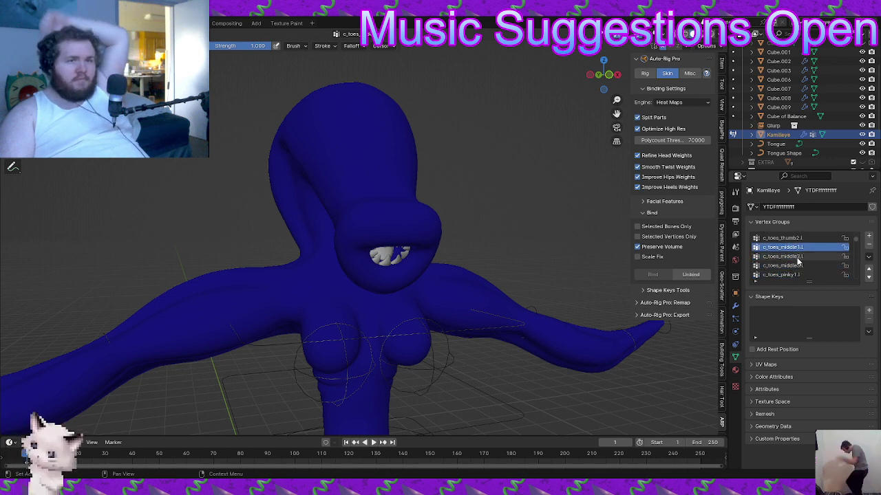
{"action": "left_click", "coordinate": [793, 274]}
{"action": "scroll", "coordinate": [792, 267], "scroll_direction": "down", "scroll_amount": 3}
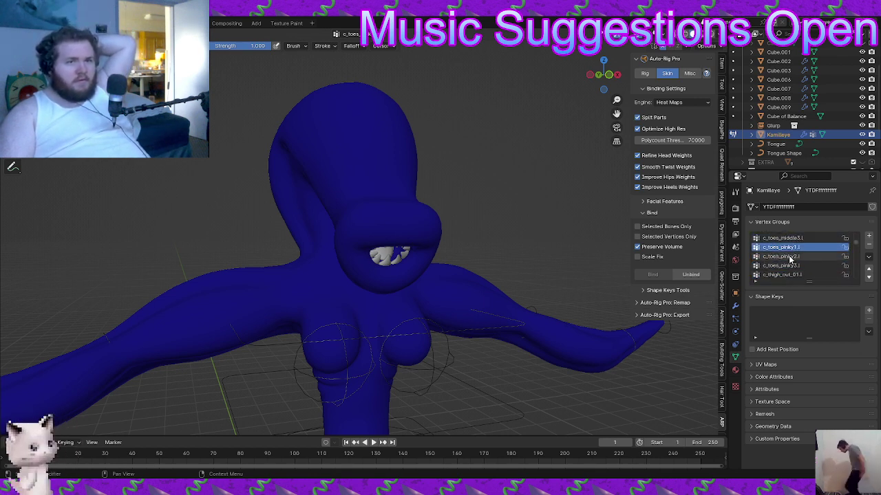
{"action": "left_click", "coordinate": [795, 265]}
{"action": "scroll", "coordinate": [794, 264], "scroll_direction": "down", "scroll_amount": 2}
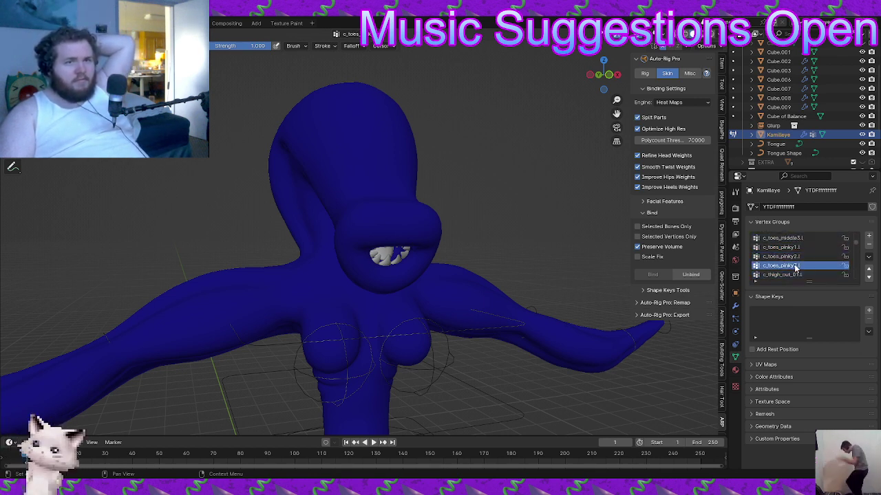
{"action": "left_click", "coordinate": [794, 259]}
{"action": "left_click", "coordinate": [788, 273]}
{"action": "left_click", "coordinate": [782, 267]}
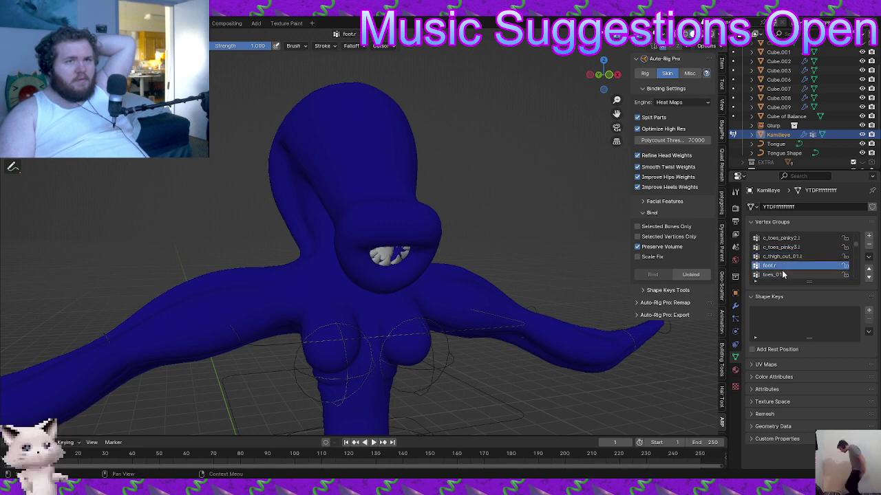
Inspect the torso weights in the spine_01.x, spine_02.x, c_breast_01.l and c_breast_01.r vertex groups
{"action": "scroll", "coordinate": [782, 267], "scroll_direction": "down", "scroll_amount": 4}
{"action": "left_click", "coordinate": [788, 257]}
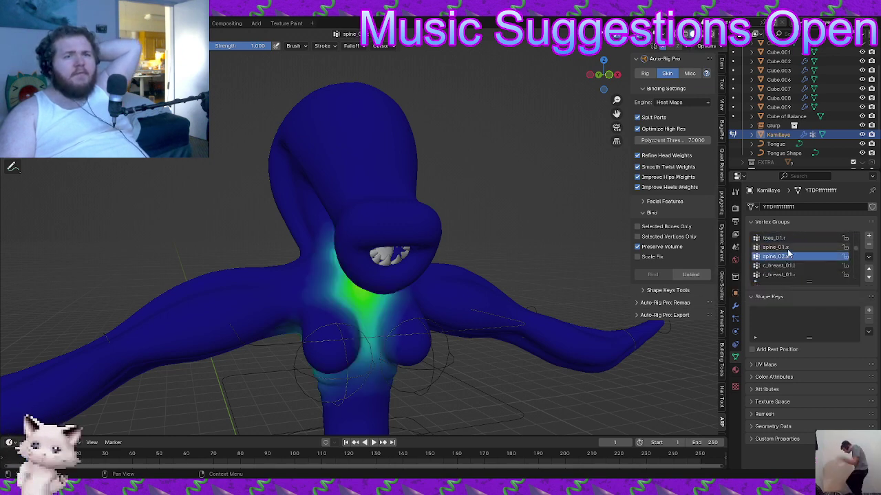
{"action": "left_click", "coordinate": [787, 249]}
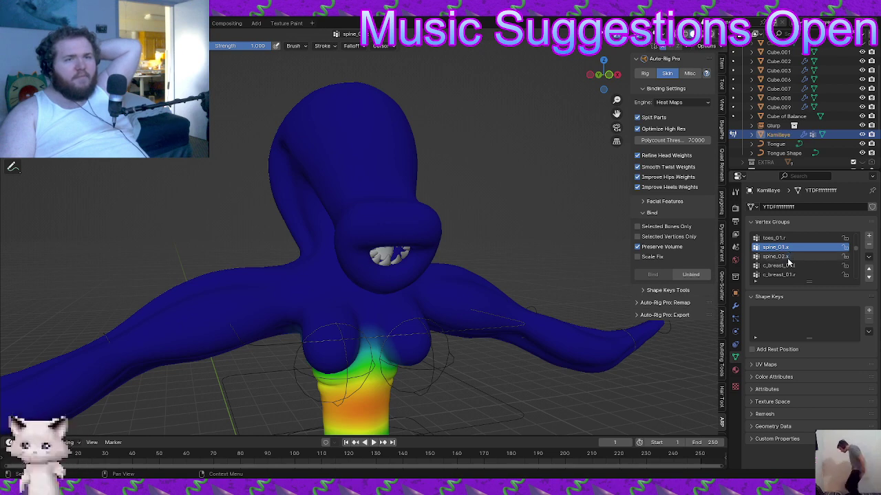
{"action": "left_click", "coordinate": [787, 256]}
{"action": "left_click", "coordinate": [786, 265]}
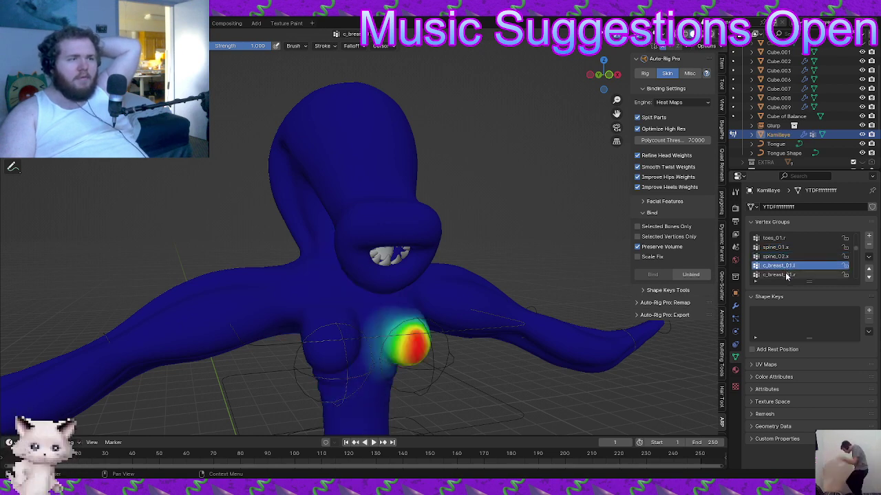
{"action": "left_click", "coordinate": [787, 275]}
Inspect the left arm's weights through its vertex groups from bbones_01.l to bbones_06.l
{"action": "scroll", "coordinate": [786, 275], "scroll_direction": "down", "scroll_amount": 3}
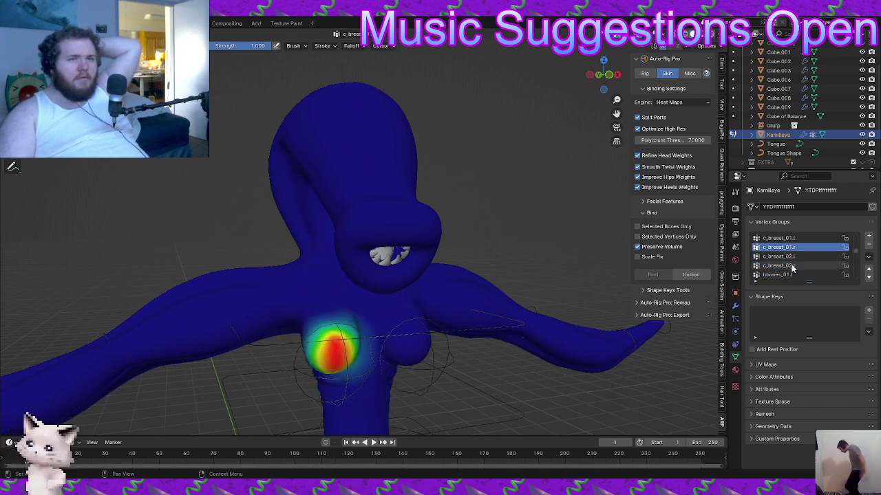
{"action": "left_click", "coordinate": [788, 275]}
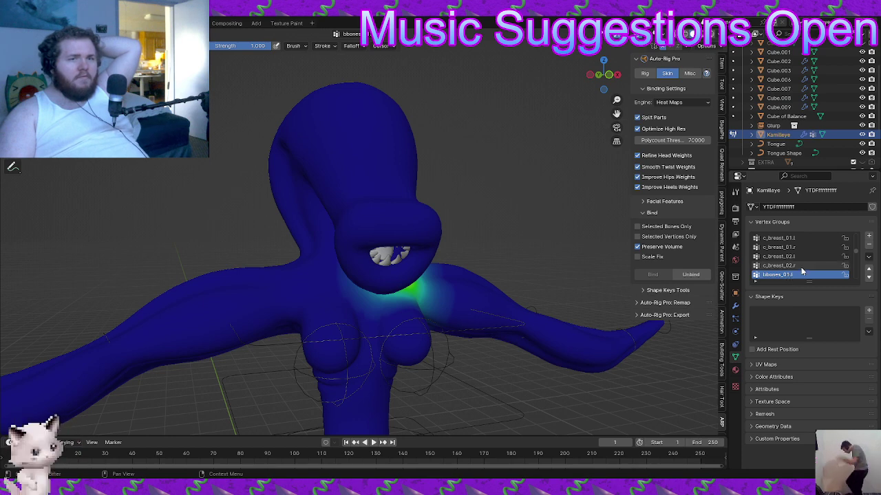
{"action": "scroll", "coordinate": [801, 272], "scroll_direction": "down", "scroll_amount": 1}
{"action": "key", "text": "Down"}
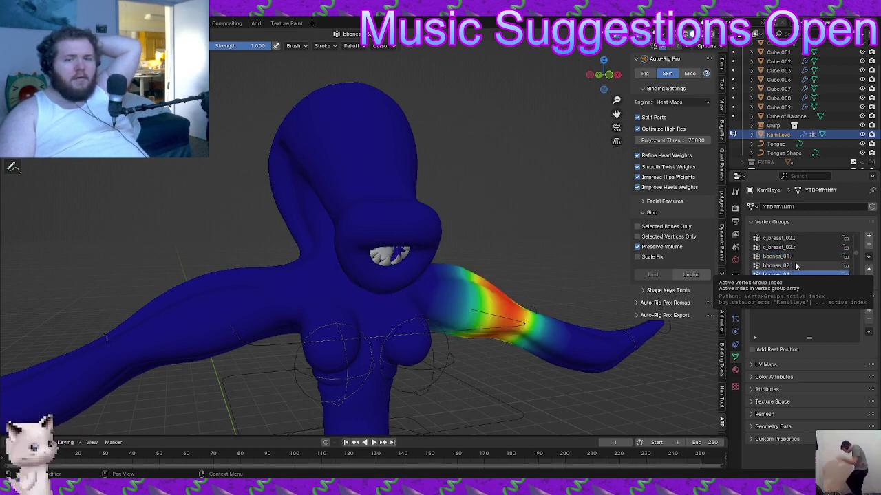
{"action": "key", "text": "Down"}
{"action": "key", "text": "Down"}
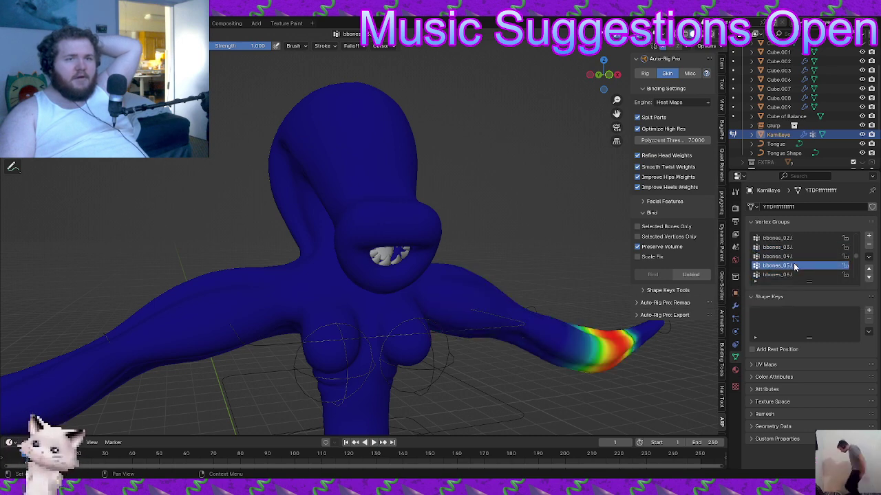
{"action": "left_click", "coordinate": [789, 275]}
Inspect the neck and head weights through the vertex groups bbones_01.x to bbones_05.x, viewing the head from several sides
{"action": "scroll", "coordinate": [788, 276], "scroll_direction": "down", "scroll_amount": 5}
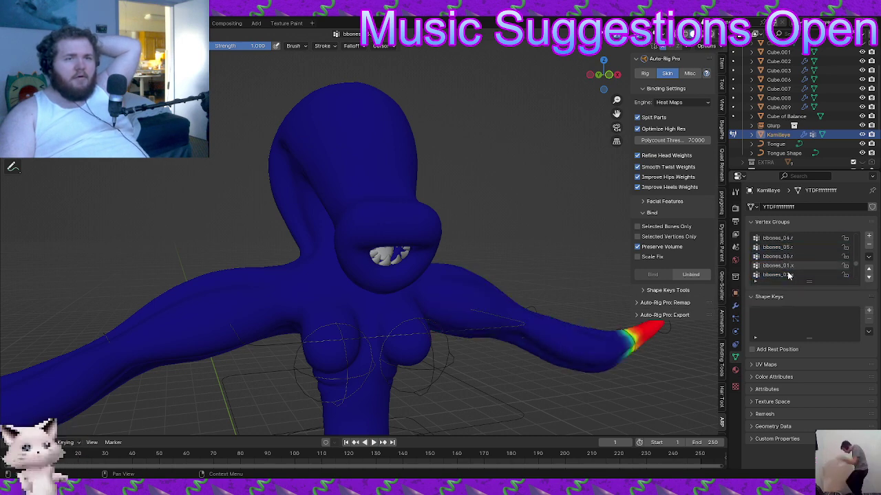
{"action": "left_click", "coordinate": [802, 267]}
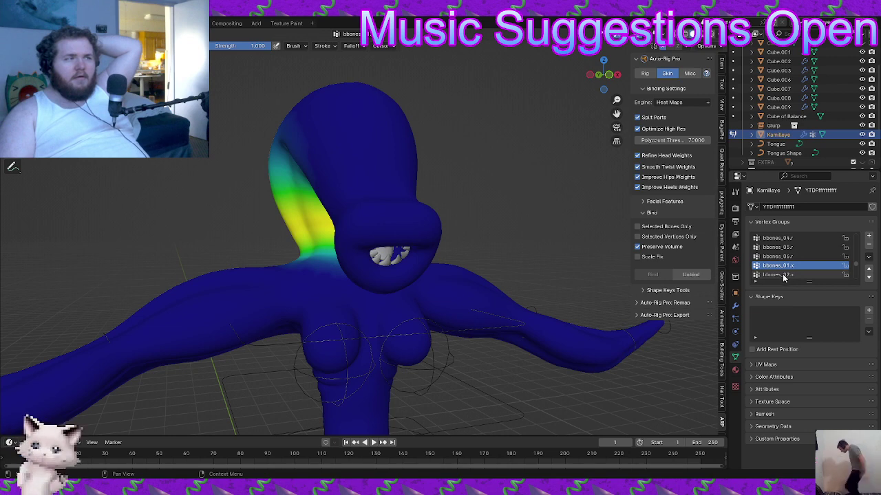
{"action": "middle_click_drag", "start_coordinate": [426, 265], "coordinate": [447, 285]}
{"action": "left_click", "coordinate": [802, 274]}
{"action": "scroll", "coordinate": [783, 262], "scroll_direction": "down", "scroll_amount": 2}
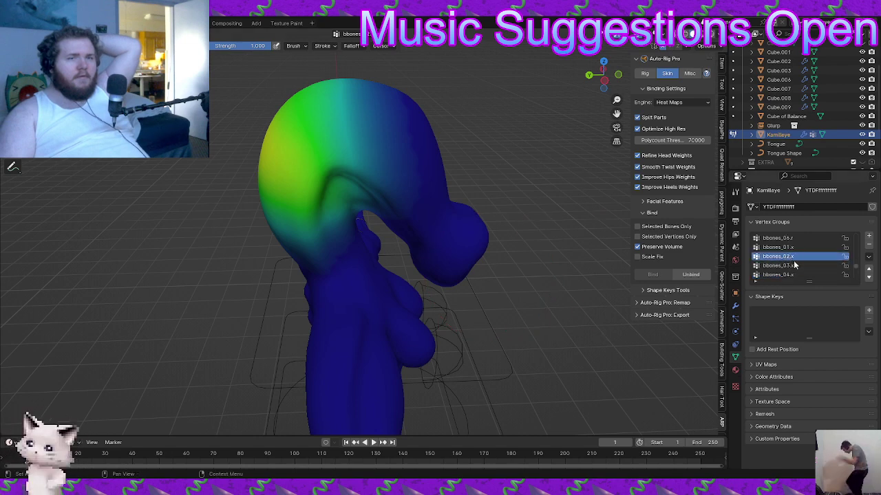
{"action": "left_click", "coordinate": [796, 267]}
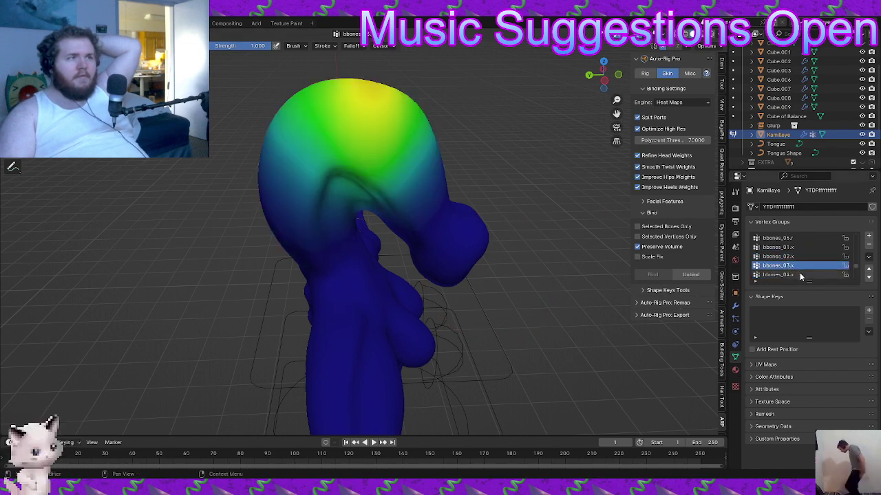
{"action": "left_click", "coordinate": [800, 275]}
{"action": "scroll", "coordinate": [798, 268], "scroll_direction": "down", "scroll_amount": 2}
{"action": "left_click", "coordinate": [797, 258]}
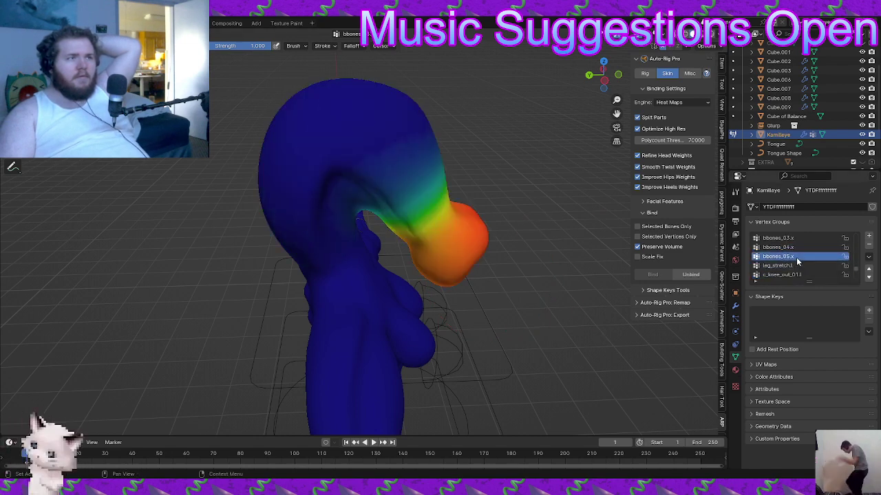
{"action": "middle_click_drag", "start_coordinate": [525, 277], "coordinate": [381, 253]}
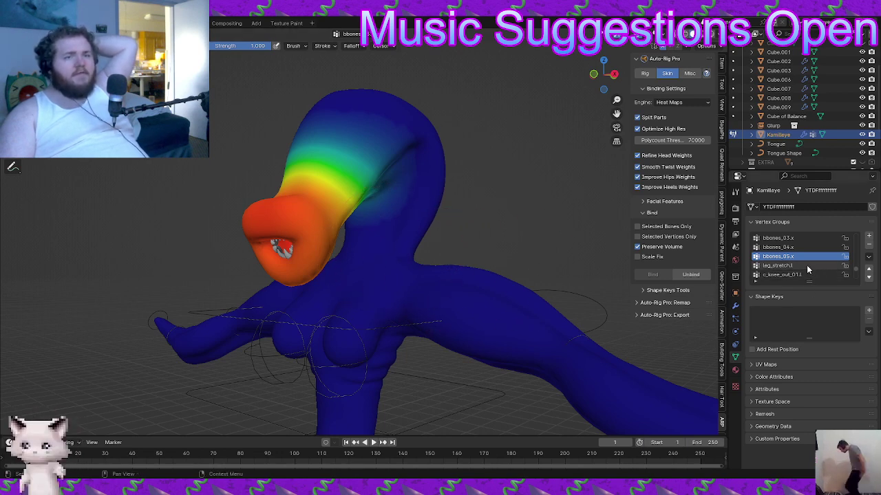
Inspect the leg weights in vertex groups including leg_stretch.l, c_knee_out_01.l and thigh_stretch.r
{"action": "left_click", "coordinate": [784, 265]}
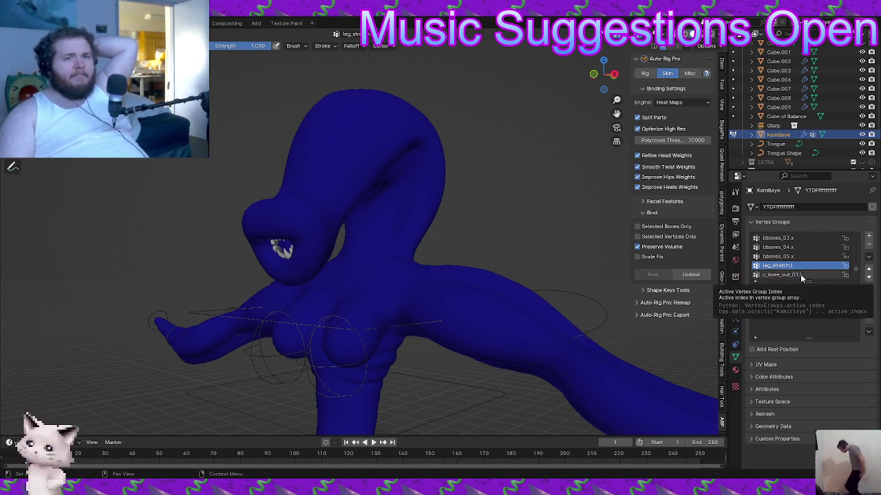
{"action": "left_click", "coordinate": [784, 274]}
{"action": "scroll", "coordinate": [536, 282], "scroll_direction": "down", "scroll_amount": 5}
{"action": "middle_click_drag", "start_coordinate": [499, 287], "coordinate": [465, 286]}
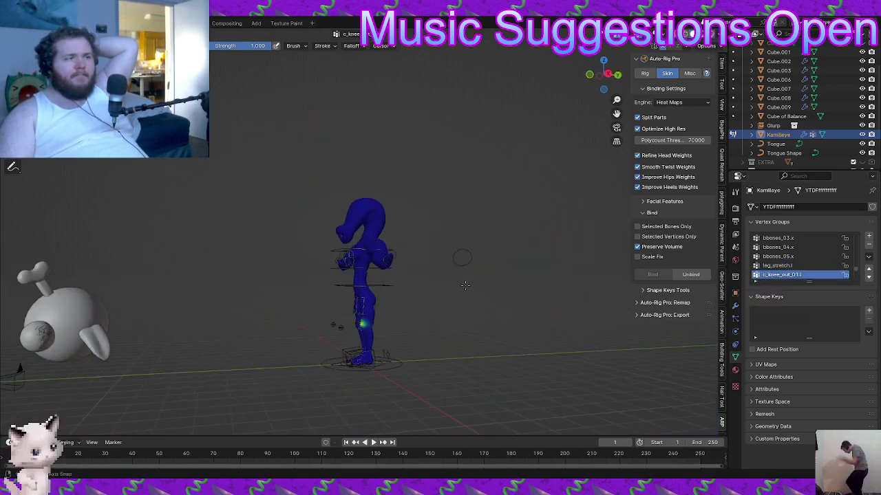
{"action": "scroll", "coordinate": [465, 285], "scroll_direction": "up", "scroll_amount": 5}
{"action": "scroll", "coordinate": [779, 271], "scroll_direction": "down", "scroll_amount": 1}
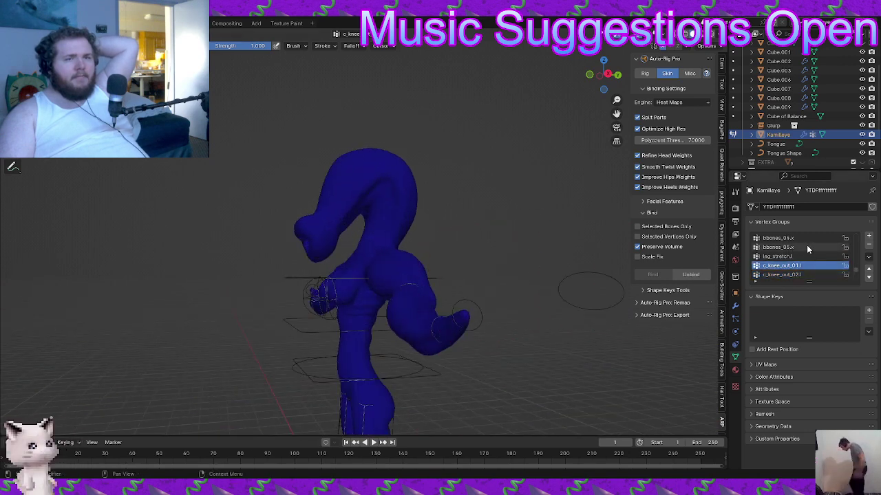
{"action": "scroll", "coordinate": [780, 275], "scroll_direction": "down", "scroll_amount": 3}
{"action": "left_click", "coordinate": [784, 275]}
{"action": "scroll", "coordinate": [396, 286], "scroll_direction": "down", "scroll_amount": 4}
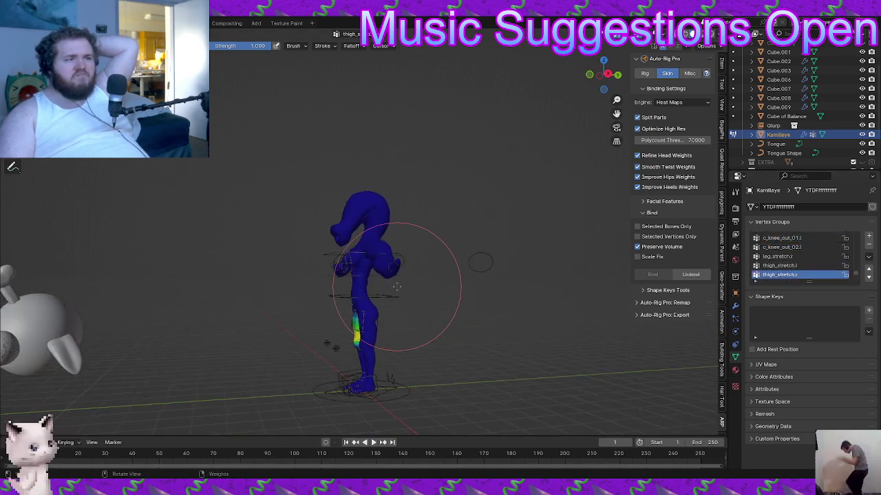
{"action": "middle_click_drag", "start_coordinate": [397, 286], "coordinate": [448, 282]}
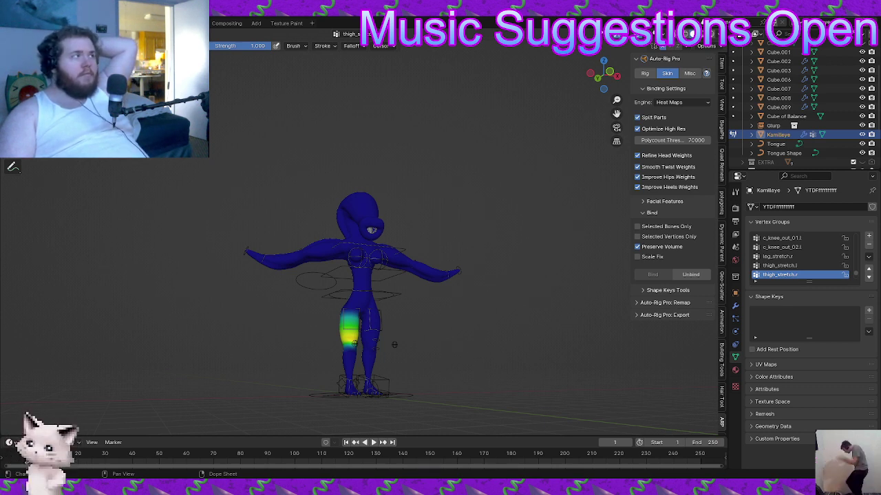
Return the creature mesh to Object Mode and unbind it from the rig
{"action": "key", "text": "KP_1"}
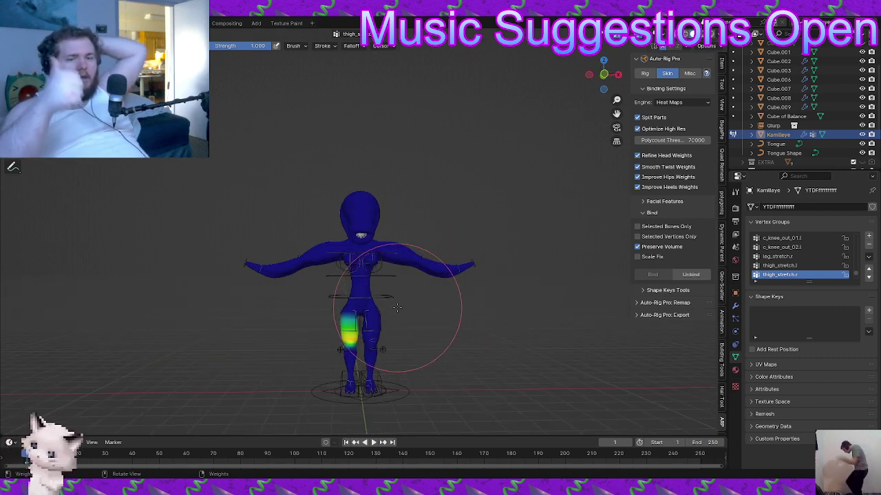
{"action": "scroll", "coordinate": [397, 308], "scroll_direction": "up", "scroll_amount": 3}
{"action": "key", "text": "ctrl+Tab"}
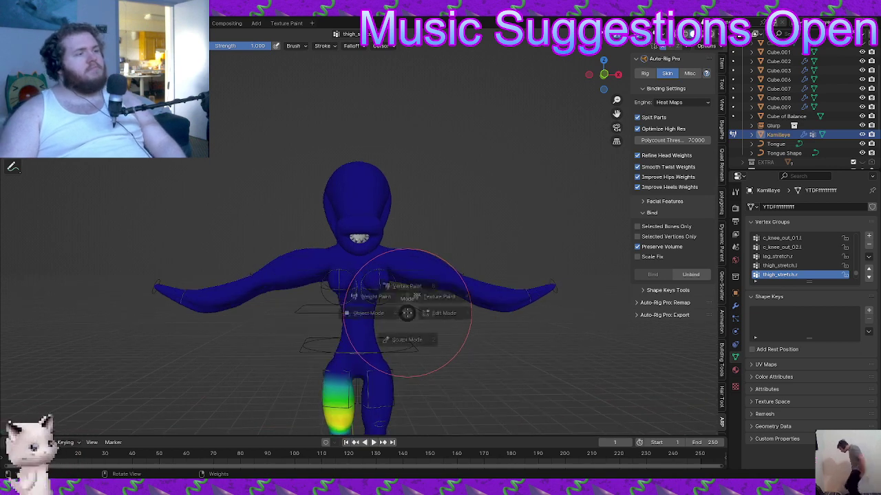
{"action": "left_click", "coordinate": [368, 313]}
{"action": "middle_click_drag", "start_coordinate": [385, 302], "coordinate": [424, 282]}
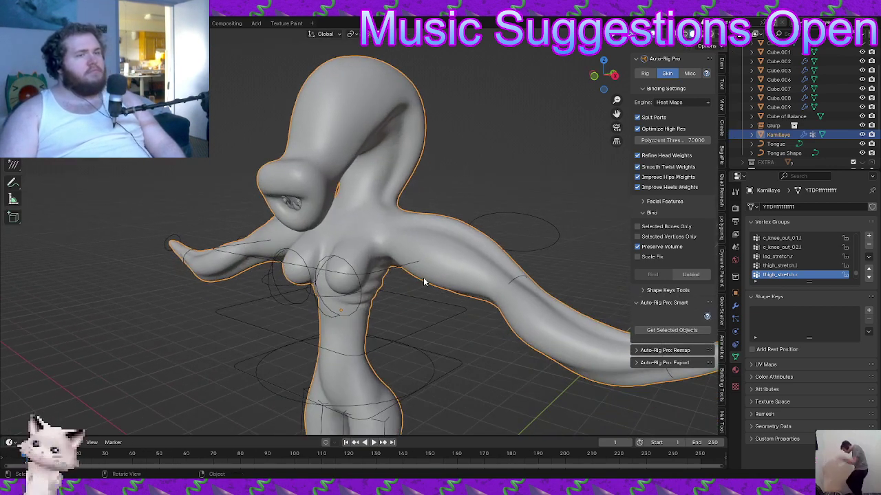
{"action": "left_click", "coordinate": [699, 275]}
Select the creature's rig and enter reference bone editing
{"action": "middle_click_drag", "start_coordinate": [482, 227], "coordinate": [355, 186]}
{"action": "left_click", "coordinate": [534, 246]}
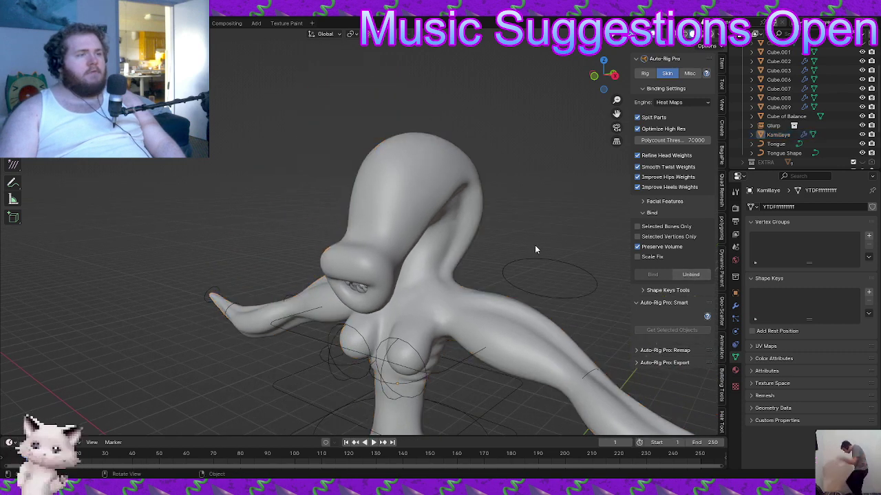
{"action": "middle_click_drag", "start_coordinate": [534, 257], "coordinate": [498, 230], "text": "shift"}
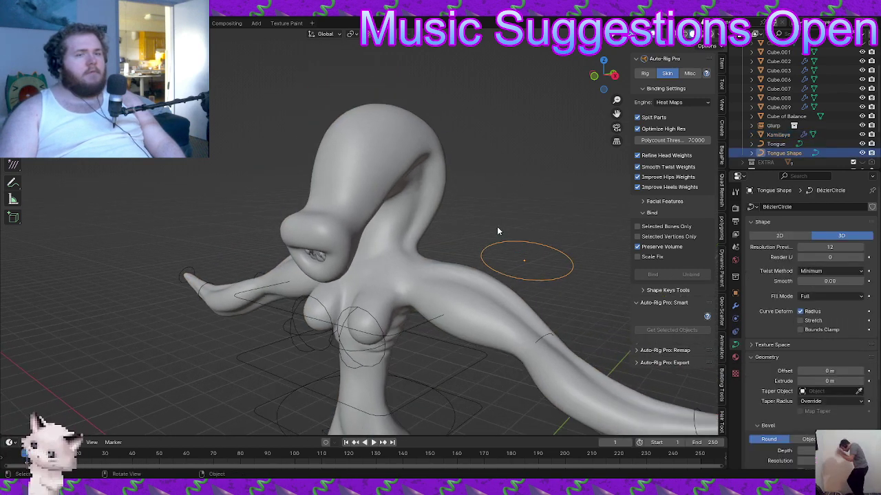
{"action": "left_click", "coordinate": [401, 329]}
{"action": "left_click", "coordinate": [403, 332]}
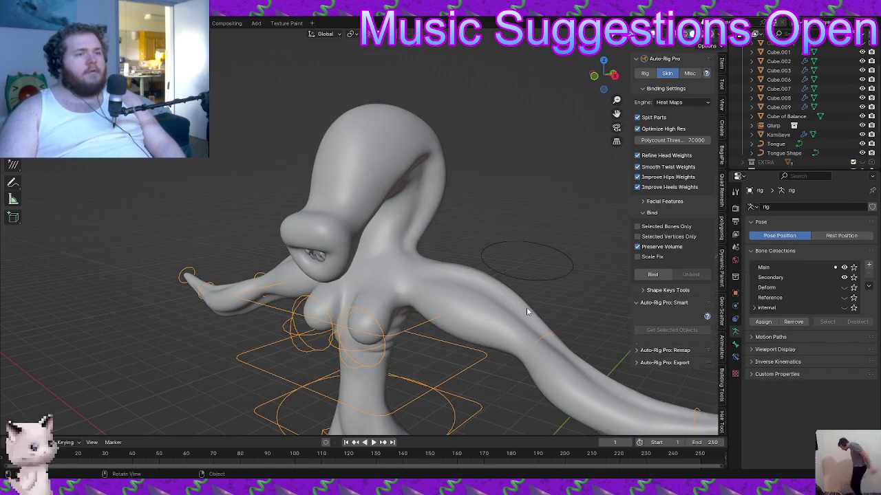
{"action": "left_click", "coordinate": [650, 74]}
{"action": "left_click", "coordinate": [671, 221]}
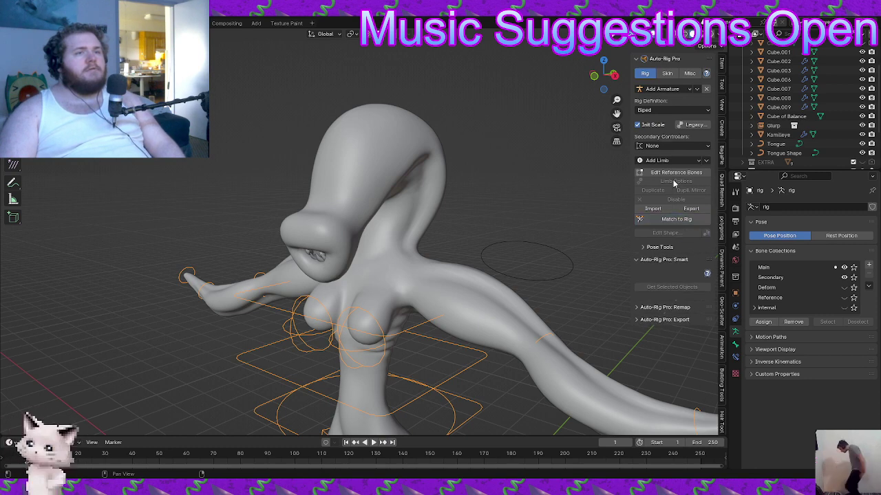
{"action": "left_click", "coordinate": [675, 173]}
Save the file and set the rig's secondary controllers to Bendy Bones
{"action": "scroll", "coordinate": [406, 210], "scroll_direction": "up", "scroll_amount": 2}
{"action": "middle_click_drag", "start_coordinate": [406, 210], "coordinate": [391, 245], "text": "shift"}
{"action": "scroll", "coordinate": [443, 187], "scroll_direction": "up", "scroll_amount": 1}
{"action": "key", "text": "ctrl+s"}
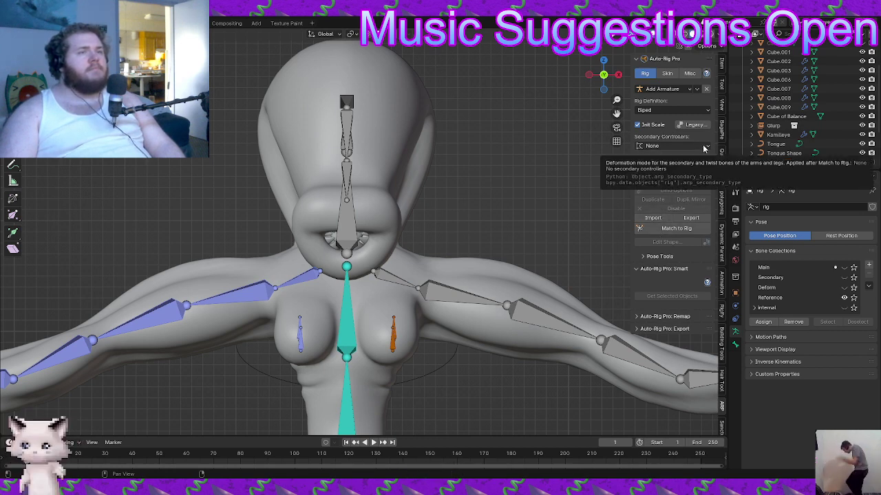
{"action": "left_click", "coordinate": [677, 146]}
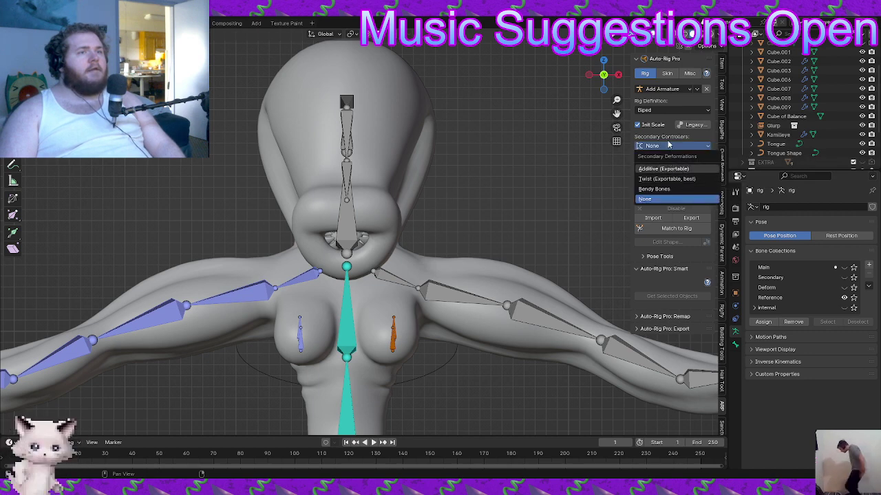
{"action": "left_click", "coordinate": [668, 145]}
{"action": "left_click", "coordinate": [674, 160]}
{"action": "left_click", "coordinate": [674, 161]}
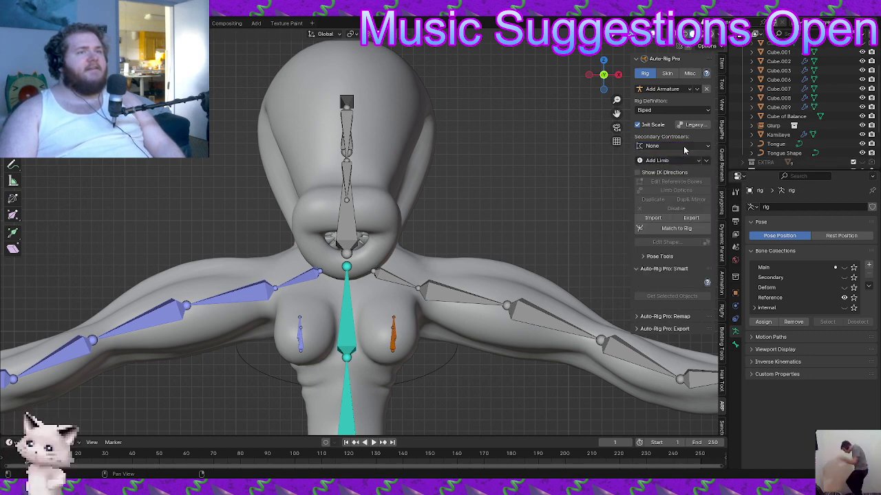
{"action": "left_click", "coordinate": [684, 148]}
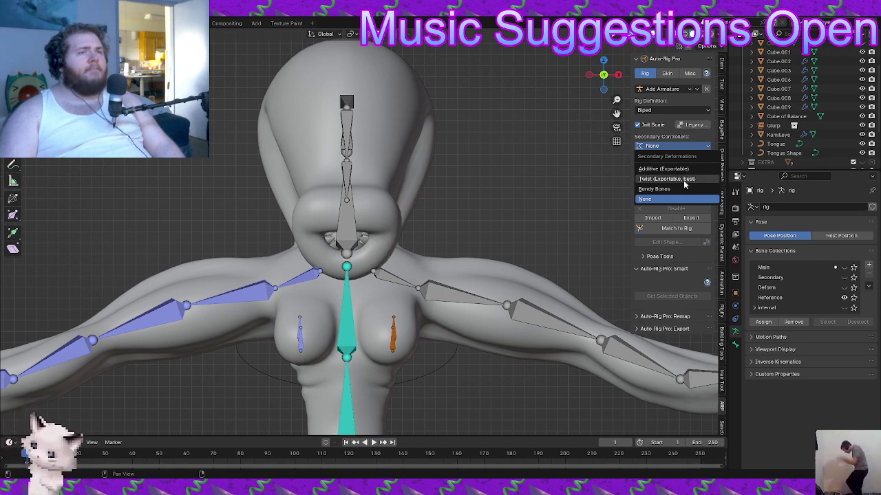
{"action": "left_click", "coordinate": [681, 189]}
Add a Chain: Bendy Bones limb and raise it along Z to head height
{"action": "left_click", "coordinate": [679, 162]}
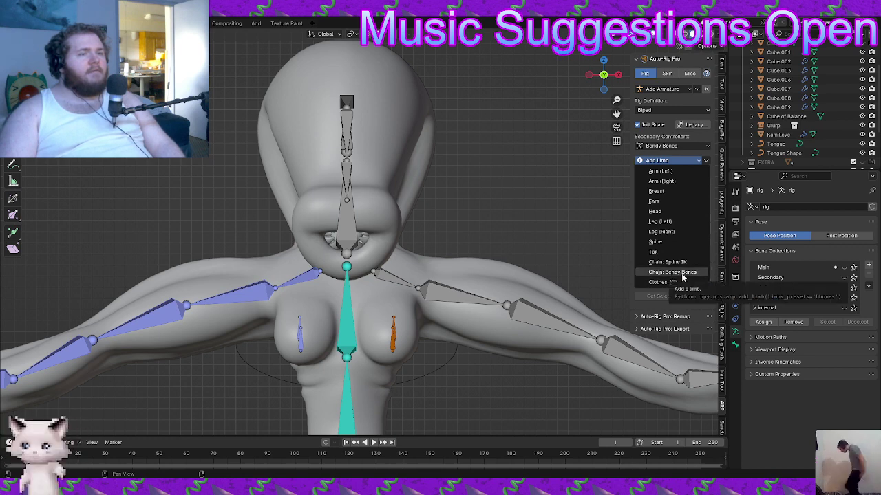
{"action": "left_click", "coordinate": [681, 272]}
{"action": "scroll", "coordinate": [428, 218], "scroll_direction": "down", "scroll_amount": 8}
{"action": "middle_click_drag", "start_coordinate": [435, 256], "coordinate": [400, 242], "text": "shift"}
{"action": "key", "text": "g"}
{"action": "key", "text": "z"}
{"action": "left_click", "coordinate": [417, 77]}
From the side, place the new bone chain along the front of the mouth, tilted to match the lips
{"action": "scroll", "coordinate": [417, 76], "scroll_direction": "up", "scroll_amount": 5}
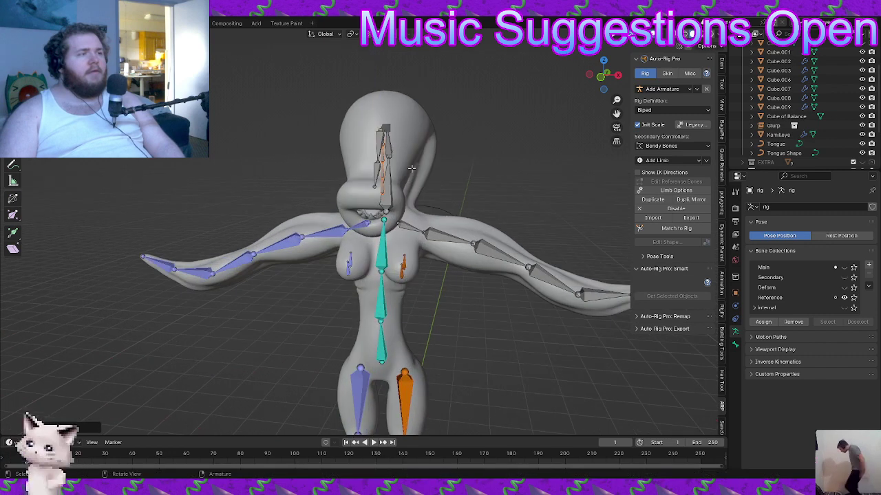
{"action": "middle_click_drag", "start_coordinate": [530, 148], "coordinate": [473, 168]}
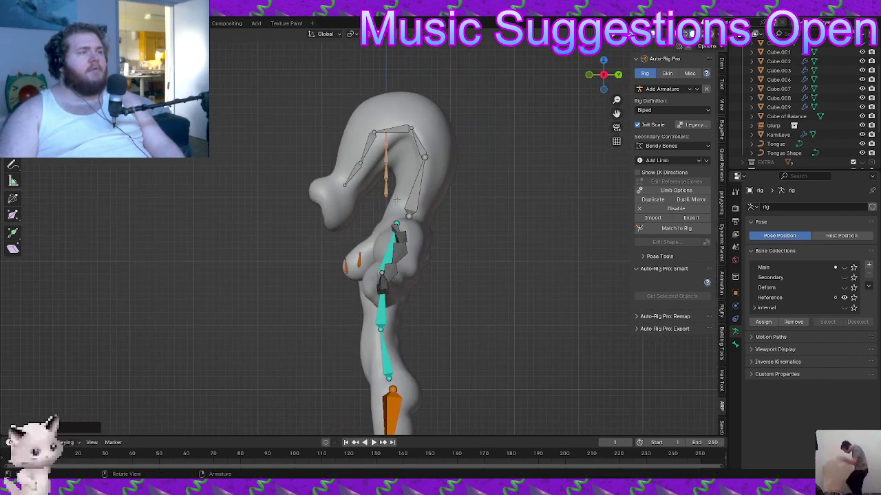
{"action": "key", "text": "g"}
{"action": "left_click", "coordinate": [392, 219]}
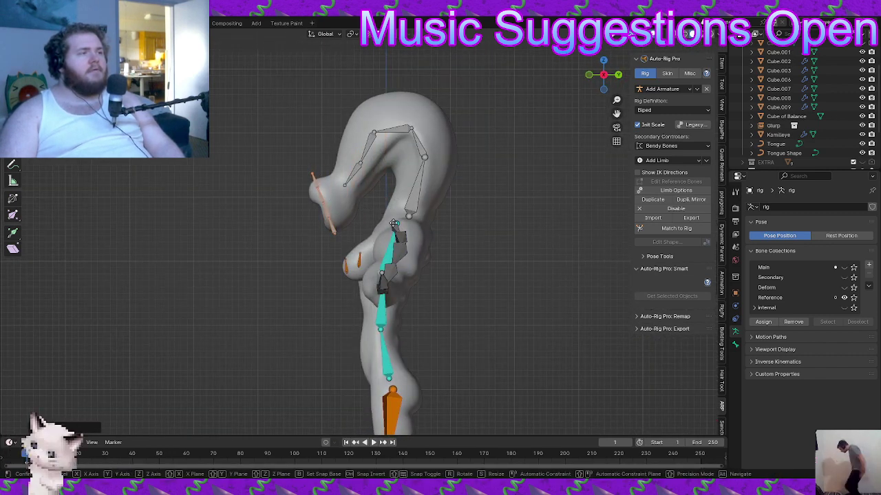
{"action": "middle_click_drag", "start_coordinate": [394, 223], "coordinate": [423, 223], "text": "alt"}
Shift the mouth chain's lower inner joint along X toward the creature's left mouth corner
{"action": "scroll", "coordinate": [424, 225], "scroll_direction": "up", "scroll_amount": 2}
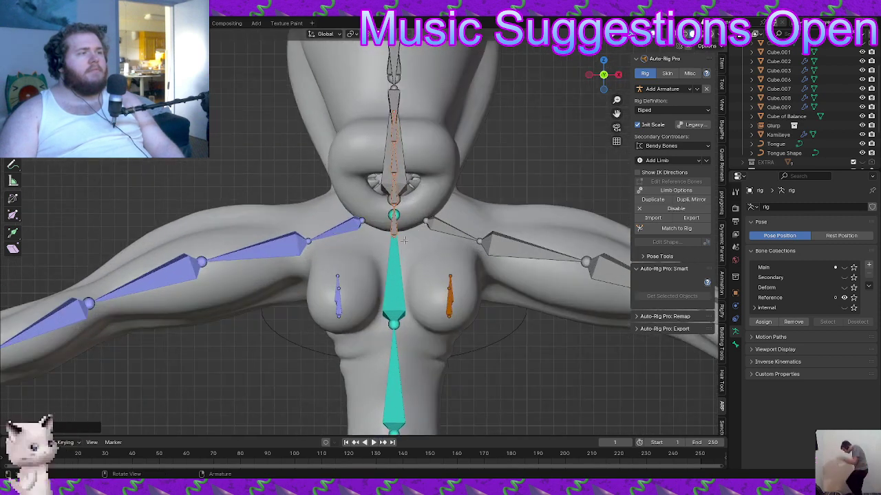
{"action": "left_click", "coordinate": [402, 224]}
{"action": "key", "text": "g"}
{"action": "key", "text": "x"}
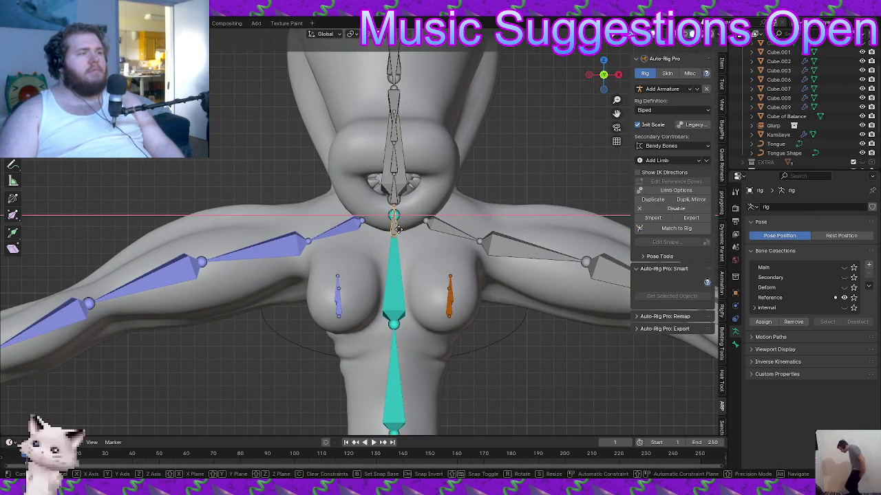
{"action": "left_click", "coordinate": [419, 228]}
{"action": "middle_click_drag", "start_coordinate": [434, 224], "coordinate": [413, 255]}
{"action": "key", "text": "r"}
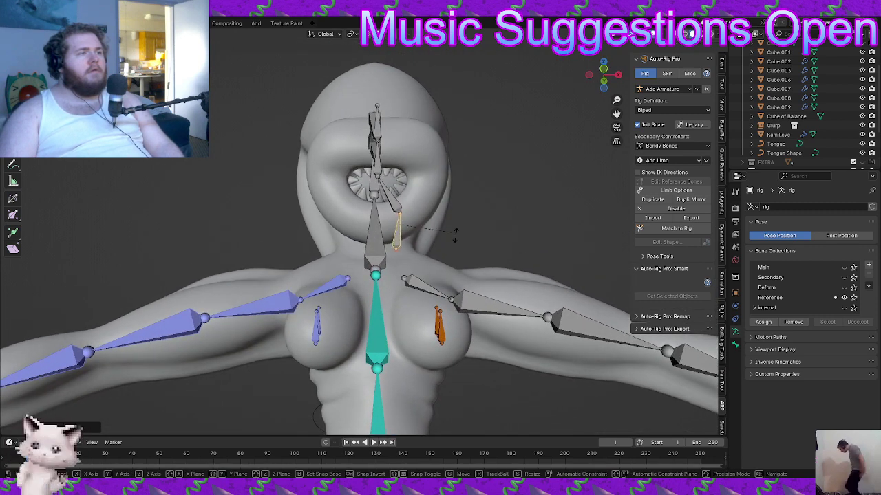
{"action": "left_click", "coordinate": [406, 245]}
Move the mouth chain's middle and upper inner joints along X to curve around the left side of the lips
{"action": "key", "text": "r"}
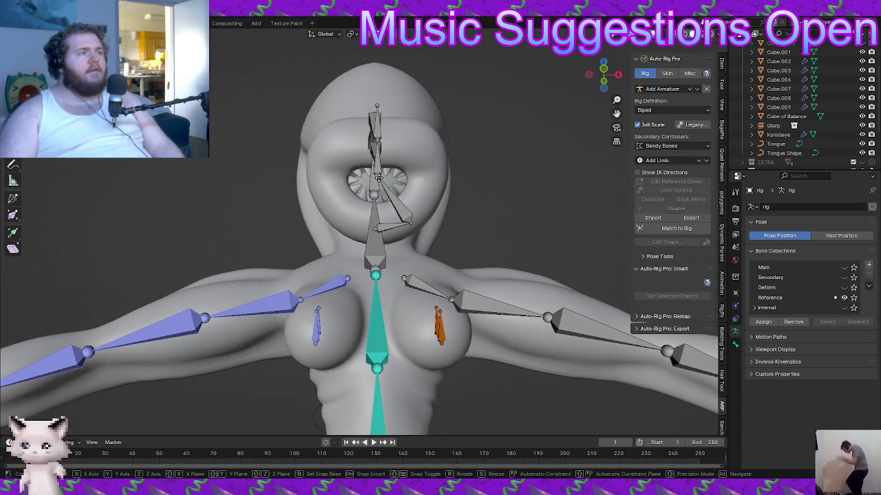
{"action": "key", "text": "x"}
{"action": "left_click", "coordinate": [383, 146]}
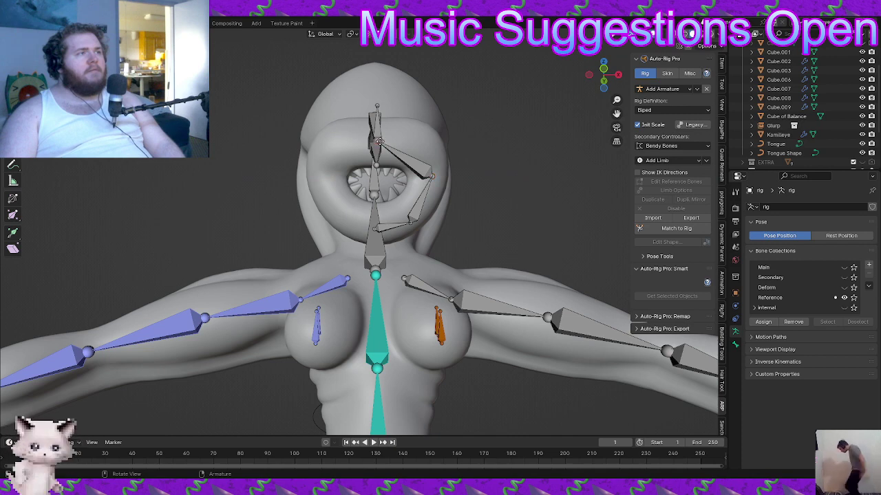
{"action": "key", "text": "r"}
{"action": "key", "text": "x"}
{"action": "left_click", "coordinate": [397, 135]}
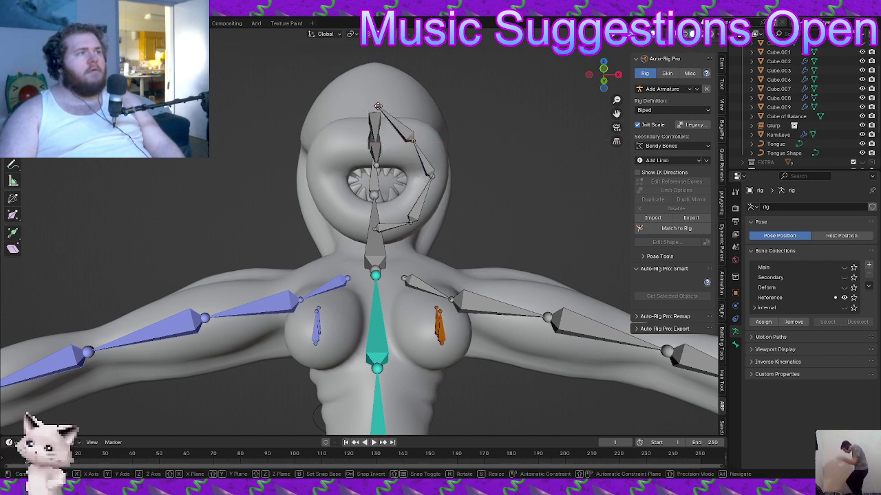
Adjust the depth of the mouth chain's upper inner joint along Y
{"action": "middle_click_drag", "start_coordinate": [378, 104], "coordinate": [351, 322]}
{"action": "key", "text": "r"}
{"action": "key", "text": "y"}
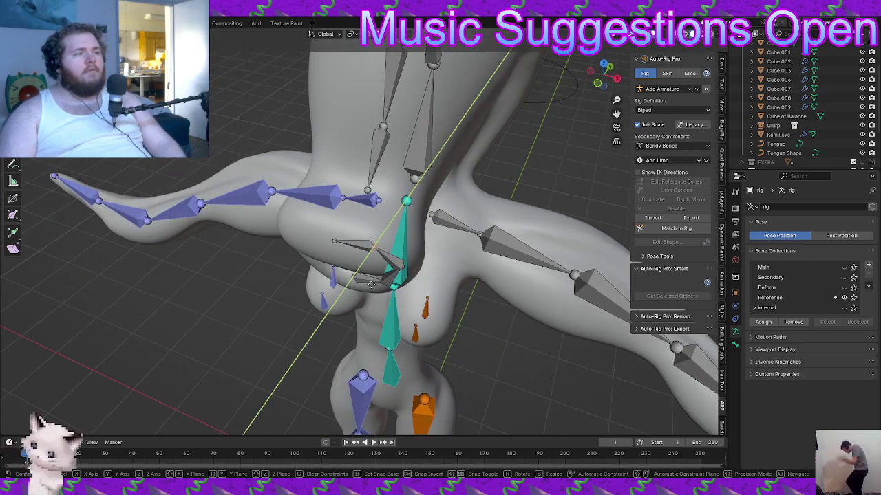
{"action": "left_click", "coordinate": [388, 300]}
Position the lower end of the mouth chain along Y and X within the lower lip
{"action": "middle_click_drag", "start_coordinate": [389, 301], "coordinate": [351, 221]}
{"action": "left_click", "coordinate": [323, 234]}
{"action": "key", "text": "g"}
{"action": "key", "text": "y"}
{"action": "left_click", "coordinate": [336, 236]}
{"action": "key", "text": "g"}
{"action": "key", "text": "x"}
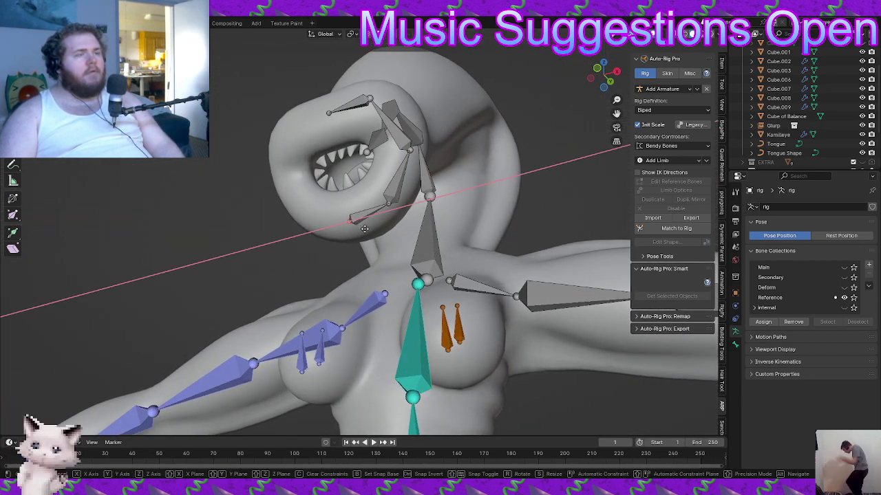
{"action": "left_click", "coordinate": [365, 229]}
Shift the mouth chain's lower and upper inner joints along Y to follow the depth of the lips
{"action": "middle_click_drag", "start_coordinate": [376, 222], "coordinate": [303, 160]}
{"action": "scroll", "coordinate": [334, 219], "scroll_direction": "up", "scroll_amount": 3}
{"action": "key", "text": "g"}
{"action": "key", "text": "y"}
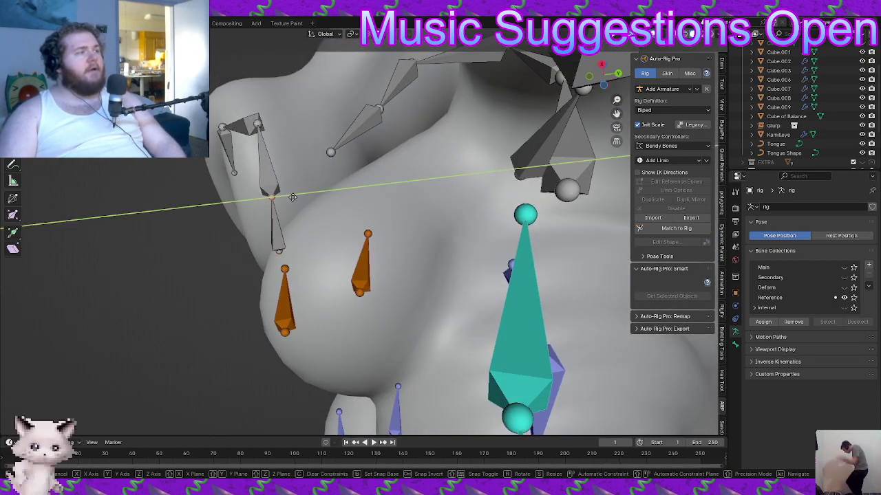
{"action": "left_click", "coordinate": [325, 209]}
{"action": "middle_click_drag", "start_coordinate": [324, 210], "coordinate": [356, 202]}
{"action": "key", "text": "g"}
{"action": "key", "text": "y"}
{"action": "left_click", "coordinate": [303, 220]}
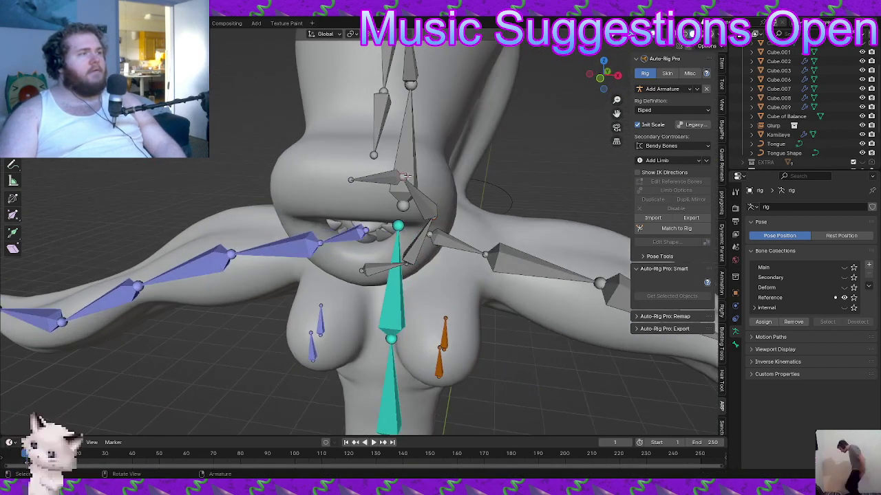
Set the mouth chain's limb options to 4 bendy bones, 6 segments and side Left (.l)
{"action": "middle_click_drag", "start_coordinate": [407, 177], "coordinate": [388, 167]}
{"action": "middle_click_drag", "start_coordinate": [400, 203], "coordinate": [394, 190]}
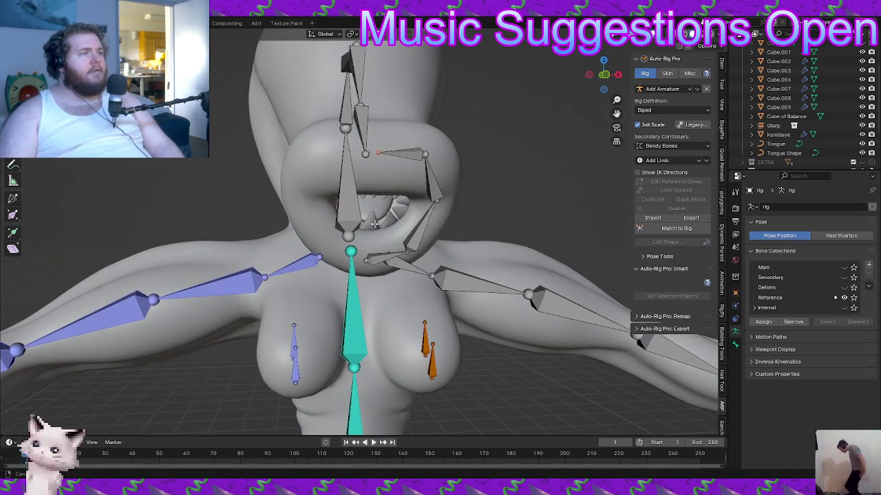
{"action": "left_click", "coordinate": [370, 256]}
{"action": "mouse_move", "coordinate": [403, 236]}
{"action": "middle_mouse_down"}
{"action": "mouse_move", "coordinate": [395, 217]}
{"action": "mouse_move", "coordinate": [403, 225]}
{"action": "middle_mouse_up"}
{"action": "left_click", "coordinate": [662, 191]}
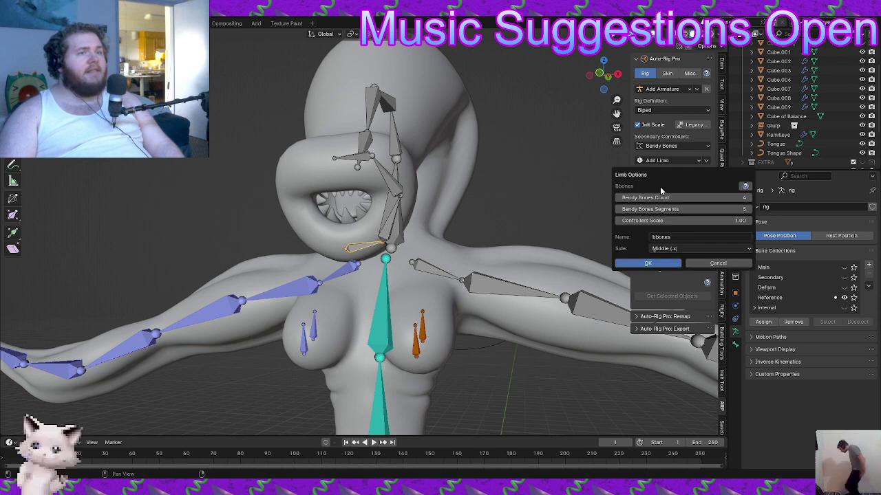
{"action": "left_click", "coordinate": [748, 198]}
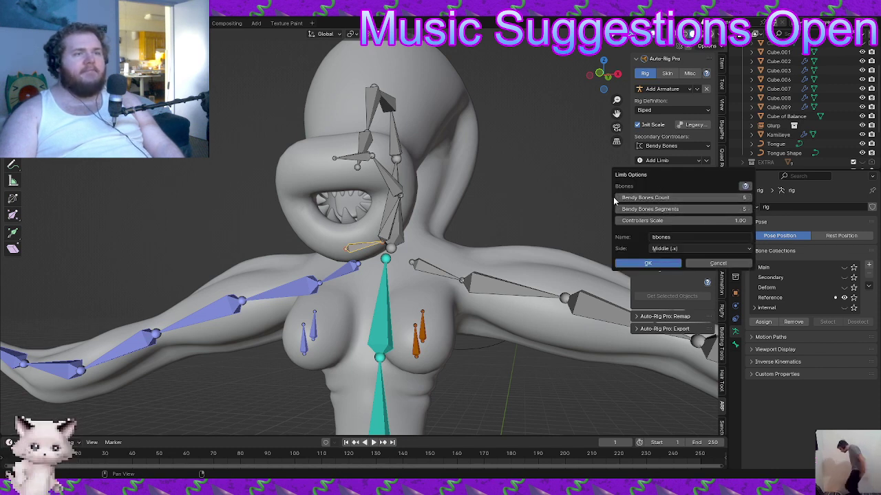
{"action": "left_click", "coordinate": [618, 198]}
{"action": "left_click", "coordinate": [749, 209]}
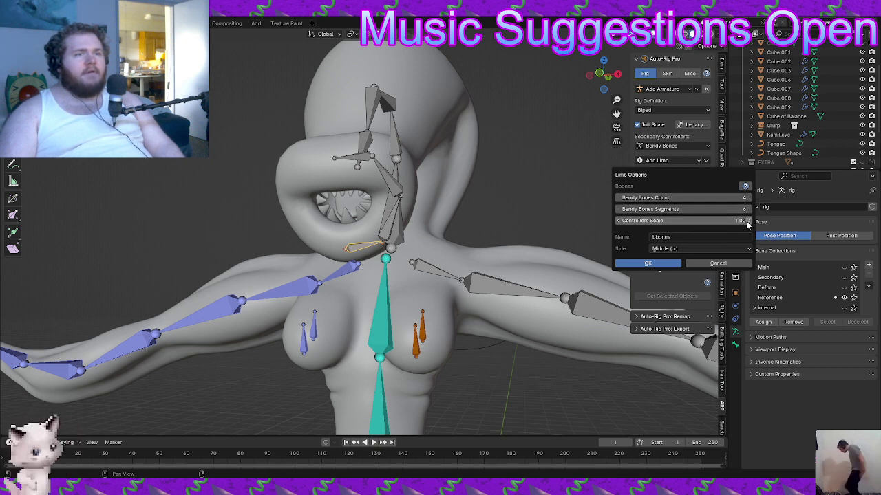
{"action": "left_click", "coordinate": [713, 250]}
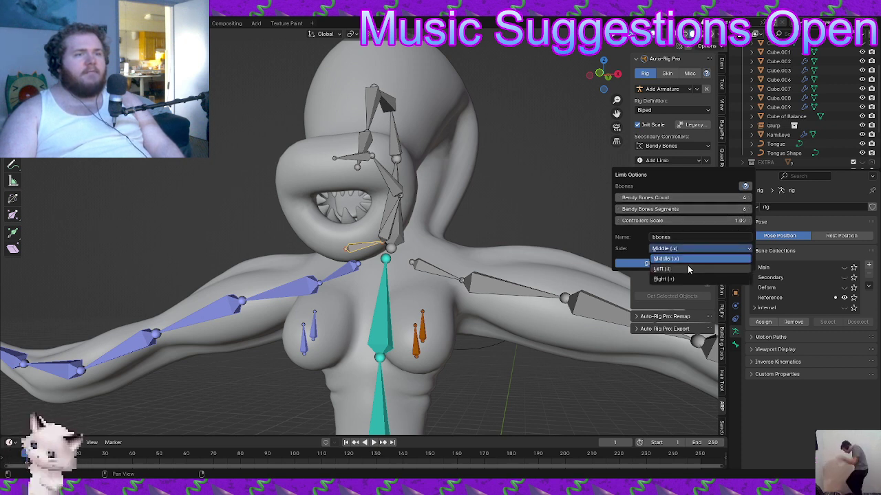
{"action": "left_click", "coordinate": [662, 268]}
{"action": "left_click", "coordinate": [647, 264]}
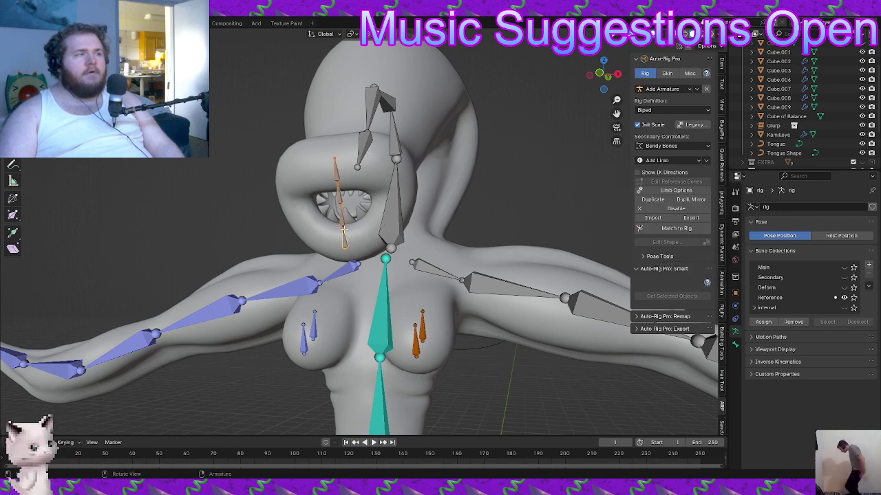
Move the straightened mouth chain's three inner joints along X to curve around the creature's left side of the mouth
{"action": "key", "text": "g"}
{"action": "key", "text": "x"}
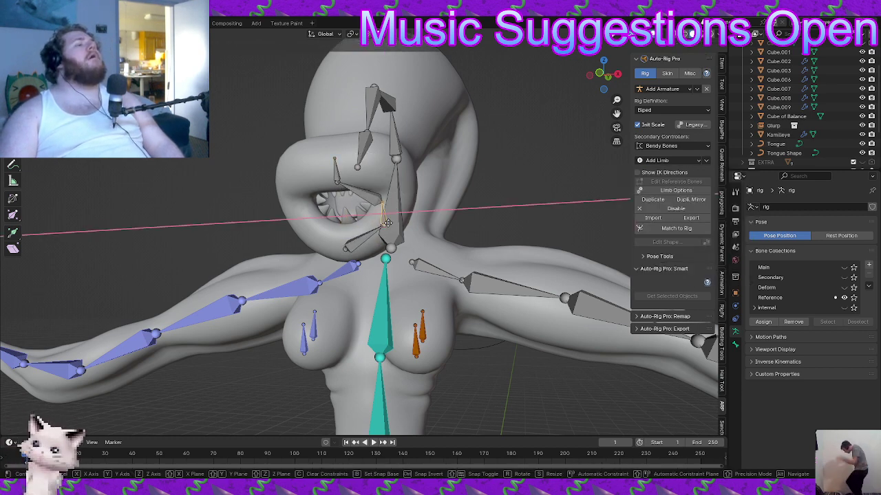
{"action": "left_click", "coordinate": [387, 222]}
{"action": "left_click", "coordinate": [372, 194]}
{"action": "key", "text": "g"}
{"action": "key", "text": "x"}
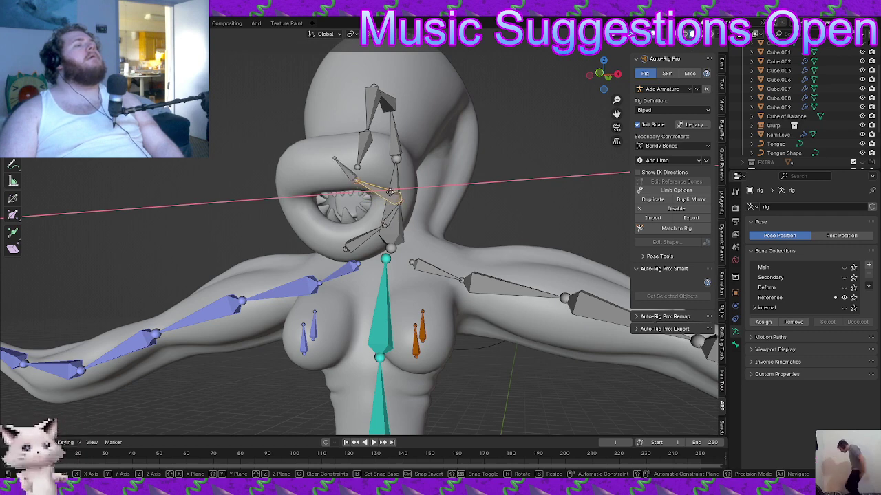
{"action": "left_click", "coordinate": [388, 193]}
{"action": "left_click", "coordinate": [353, 179]}
{"action": "key", "text": "g"}
{"action": "key", "text": "x"}
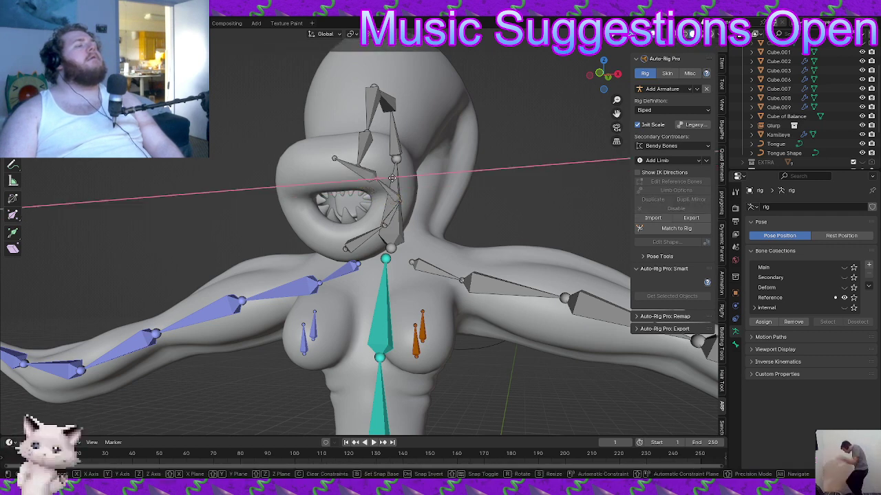
{"action": "left_click", "coordinate": [405, 177]}
Move the mouth chain's middle joint along X and its inner joints along Z to follow the left side of the lips
{"action": "middle_click_drag", "start_coordinate": [406, 176], "coordinate": [389, 193]}
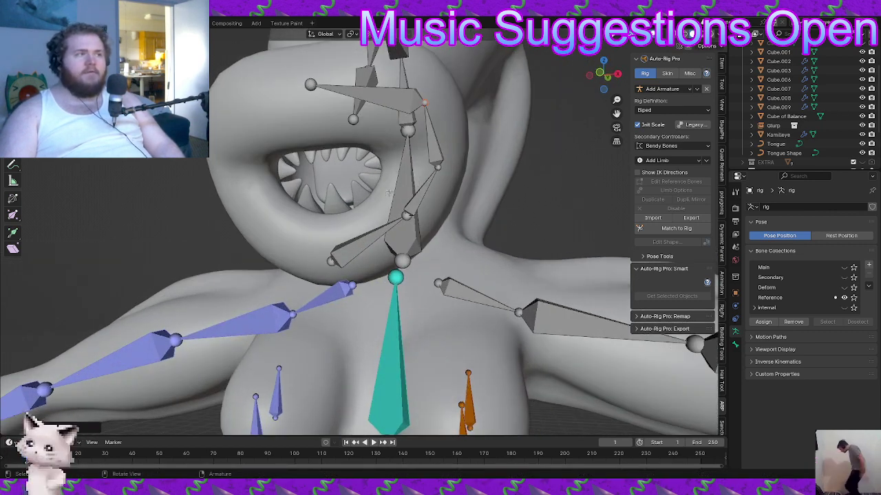
{"action": "left_click", "coordinate": [444, 170]}
{"action": "key", "text": "g"}
{"action": "key", "text": "x"}
{"action": "left_click", "coordinate": [434, 173]}
{"action": "key", "text": "g"}
{"action": "key", "text": "z"}
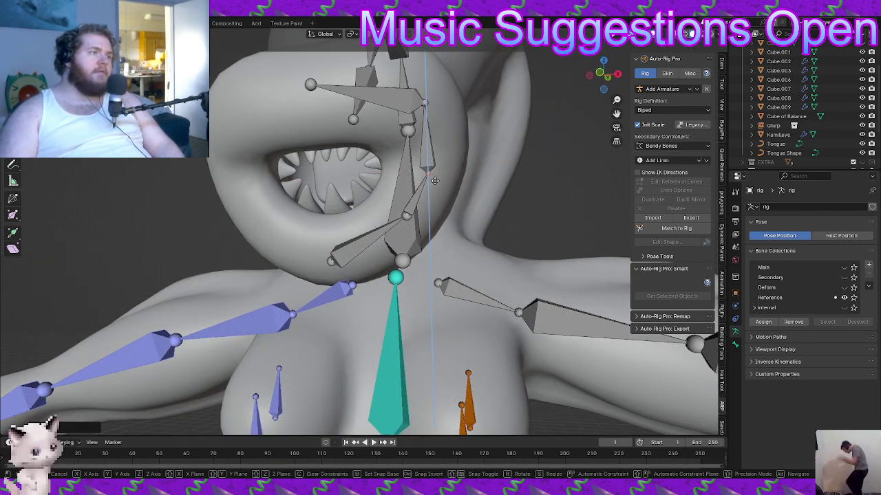
{"action": "left_click", "coordinate": [437, 180]}
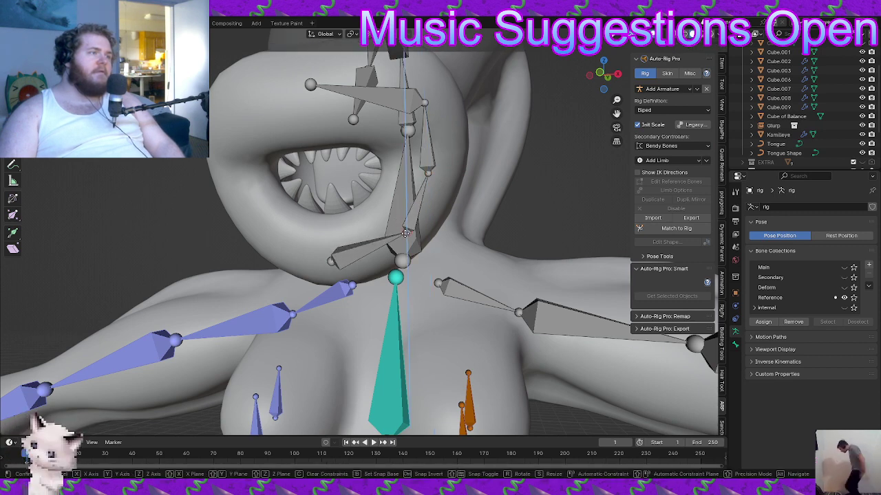
Shift the mouth chain's lower inner joint and middle joint along Y to match the depth of the lips
{"action": "middle_click_drag", "start_coordinate": [392, 221], "coordinate": [334, 236]}
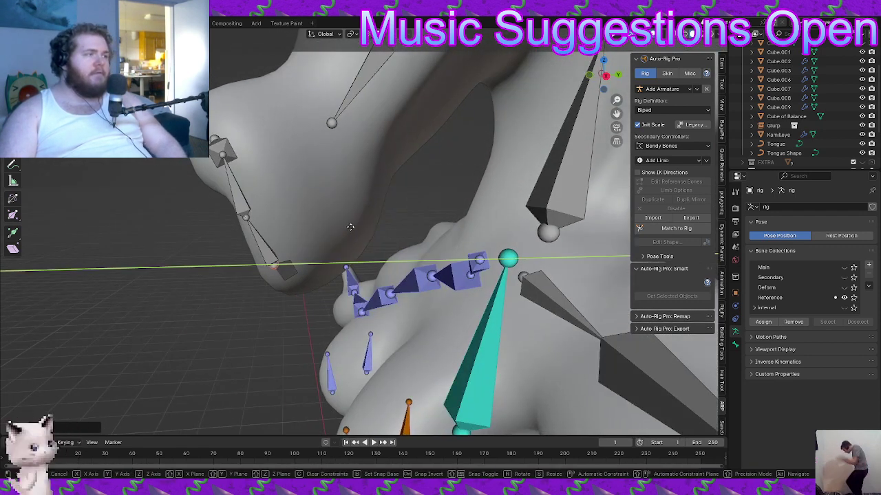
{"action": "left_click", "coordinate": [250, 220]}
{"action": "key", "text": "g"}
{"action": "key", "text": "y"}
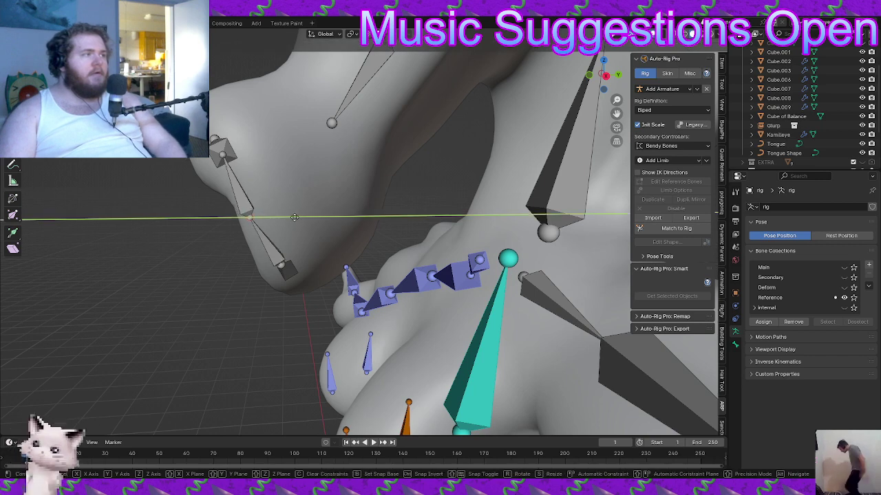
{"action": "left_click", "coordinate": [364, 193]}
{"action": "middle_click_drag", "start_coordinate": [364, 192], "coordinate": [433, 196]}
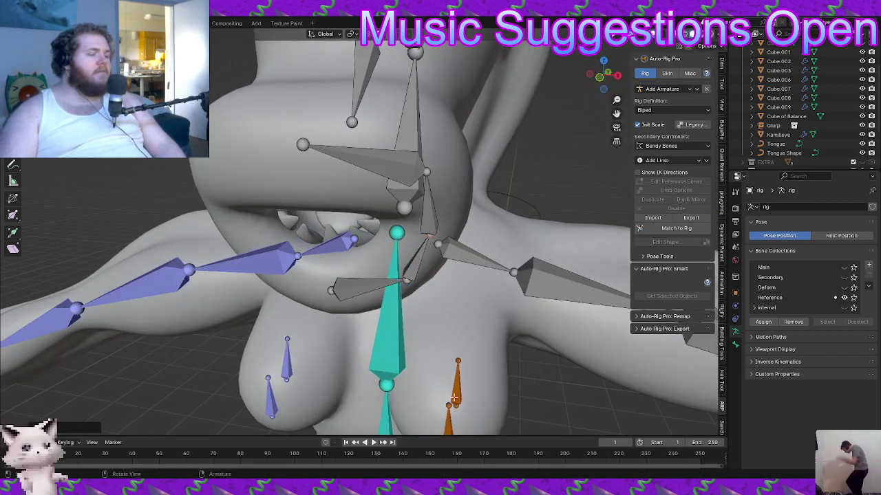
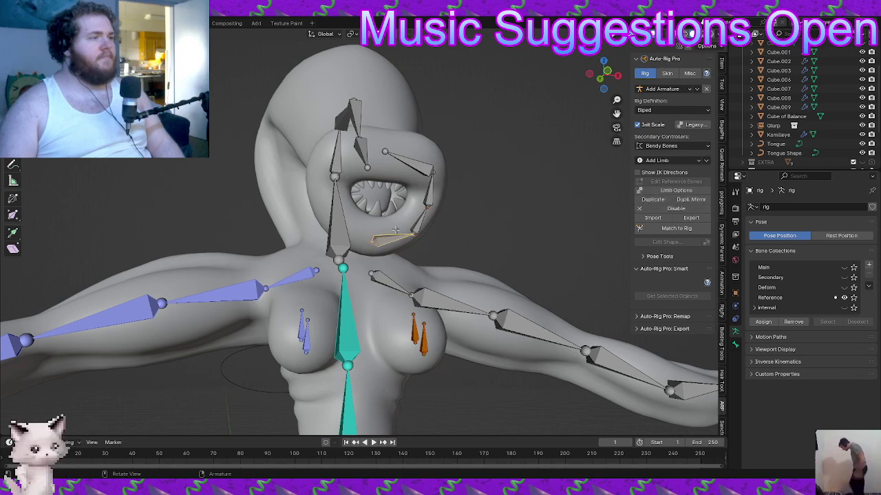
Parent the mouth chain's first bone to the last bone of the head chain with Keep Offset
{"action": "middle_click_drag", "start_coordinate": [392, 234], "coordinate": [355, 167]}
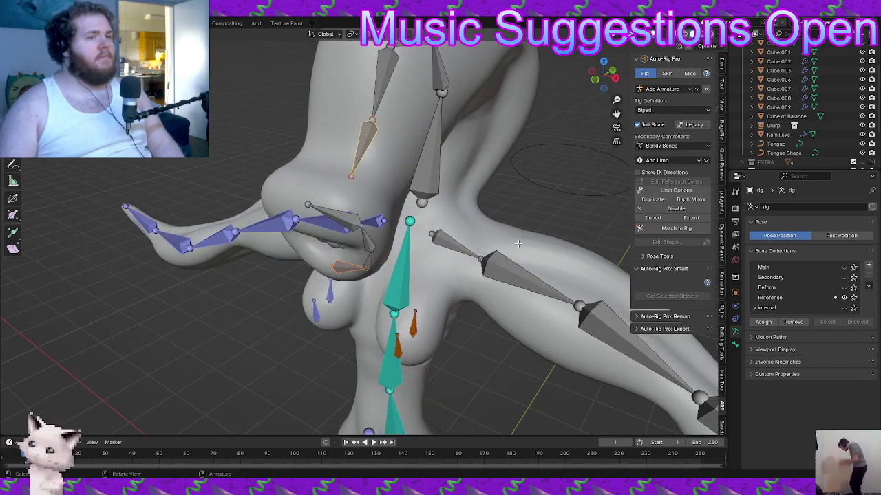
{"action": "key", "text": "ctrl+p"}
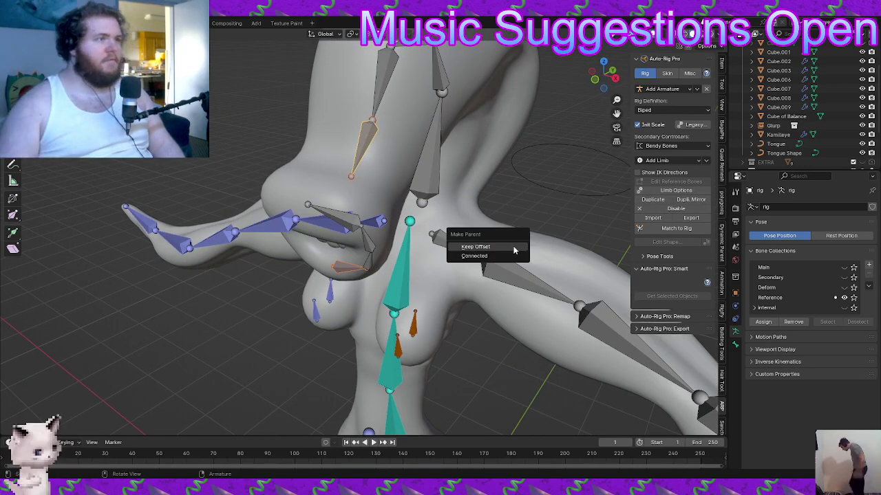
{"action": "left_click", "coordinate": [513, 250]}
Duplicate and mirror the mouth chain onto the creature's right side of the mouth
{"action": "middle_click_drag", "start_coordinate": [513, 250], "coordinate": [381, 248]}
{"action": "left_click", "coordinate": [401, 247]}
{"action": "left_click", "coordinate": [703, 201]}
{"action": "scroll", "coordinate": [419, 237], "scroll_direction": "up", "scroll_amount": 3}
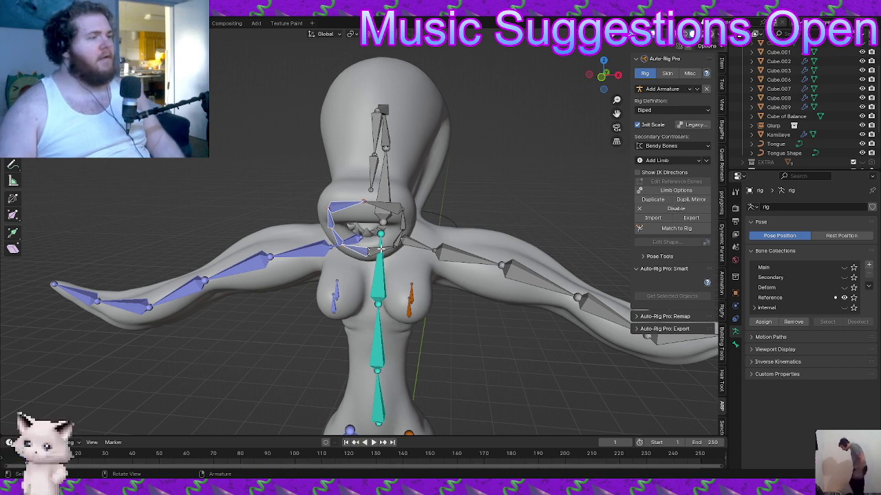
Return the rig to Object Mode and save the file
{"action": "key", "text": "ctrl+Tab"}
{"action": "left_click", "coordinate": [397, 214]}
{"action": "middle_click_drag", "start_coordinate": [434, 214], "coordinate": [379, 200]}
{"action": "scroll", "coordinate": [358, 212], "scroll_direction": "down", "scroll_amount": 1}
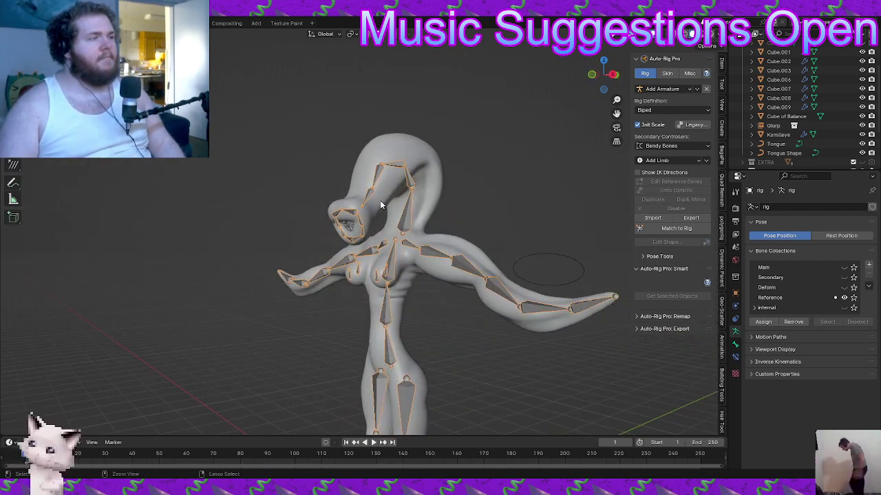
{"action": "key", "text": "ctrl+s"}
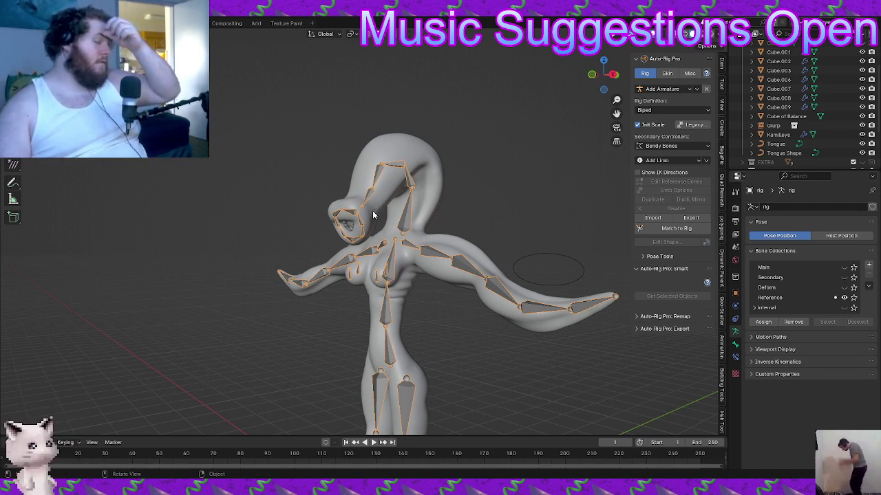
{"action": "left_click", "coordinate": [432, 195]}
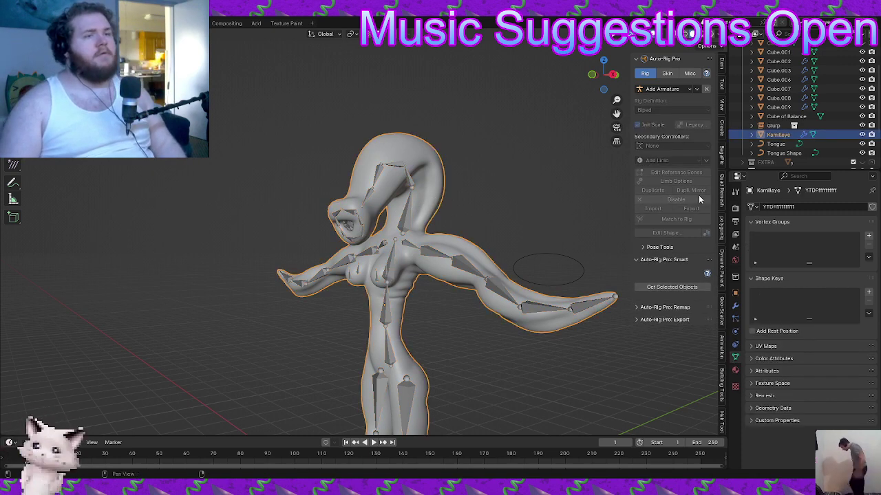
{"action": "left_click", "coordinate": [667, 73]}
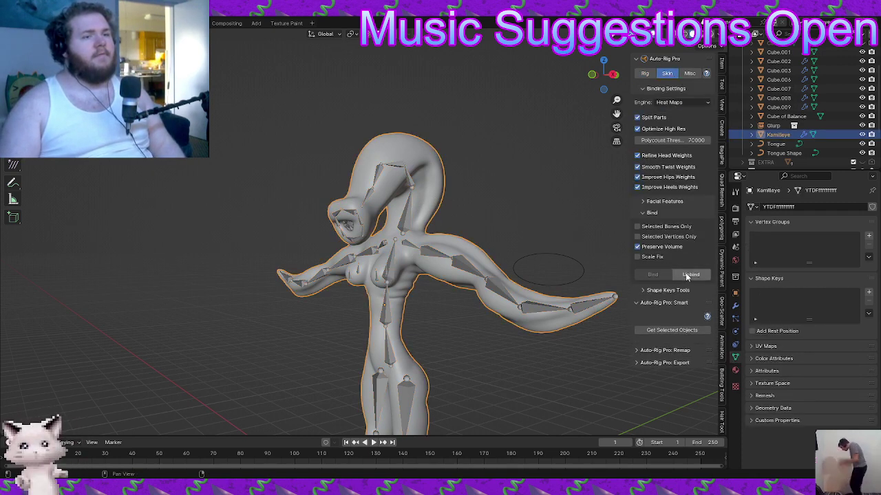
{"action": "left_click", "coordinate": [436, 251], "text": "shift"}
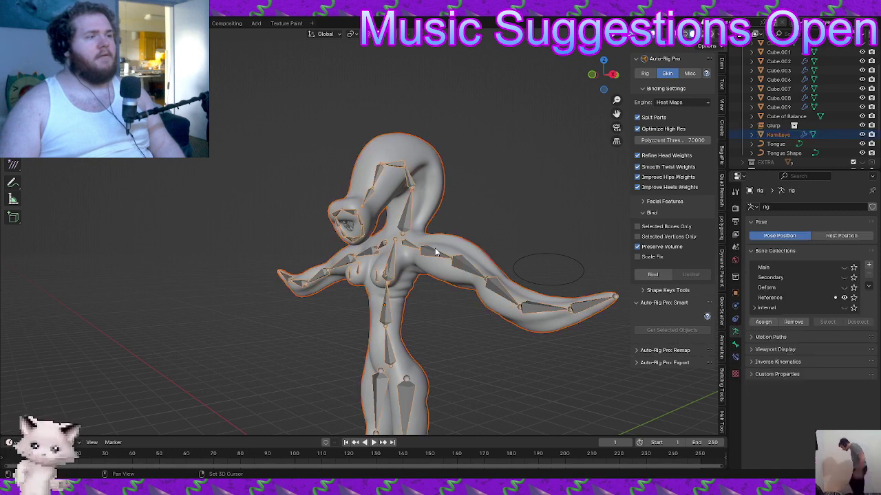
Select only the rig and match the control rig to the reference bones
{"action": "left_click", "coordinate": [437, 254]}
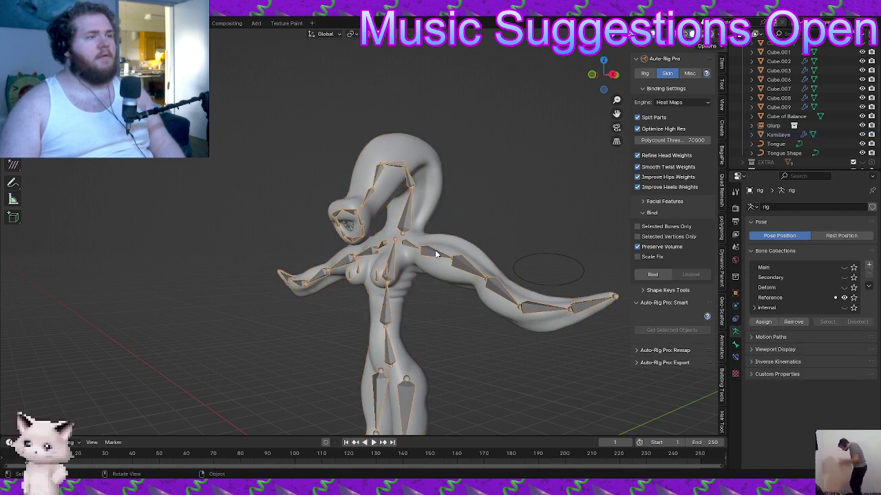
{"action": "left_click", "coordinate": [645, 73]}
{"action": "left_click", "coordinate": [676, 219]}
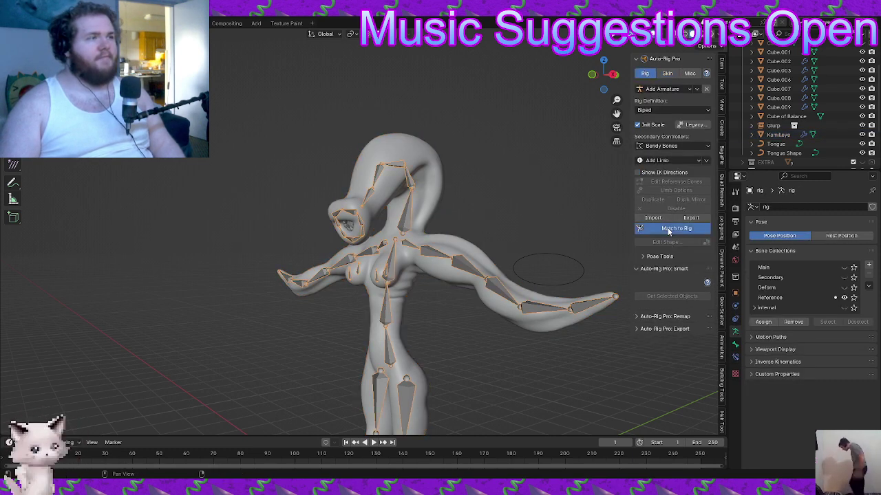
{"action": "middle_click_drag", "start_coordinate": [639, 235], "coordinate": [423, 221]}
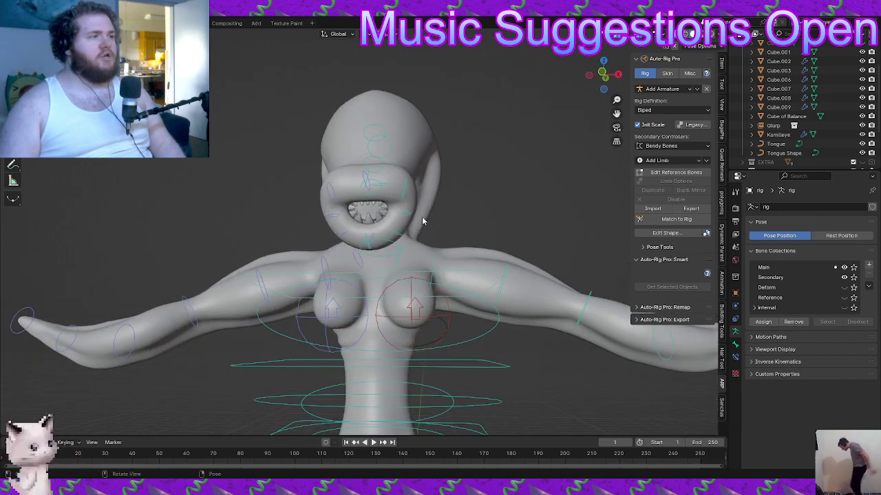
Try moving the lower-lip and left mouth-corner controllers of the unbound rig
{"action": "left_click", "coordinate": [376, 240]}
{"action": "mouse_move", "coordinate": [375, 240]}
{"action": "middle_mouse_down"}
{"action": "mouse_move", "coordinate": [410, 230]}
{"action": "mouse_move", "coordinate": [388, 235]}
{"action": "middle_mouse_up"}
{"action": "key", "text": "g"}
{"action": "left_click", "coordinate": [384, 223]}
{"action": "scroll", "coordinate": [421, 231], "scroll_direction": "up", "scroll_amount": 3}
{"action": "key", "text": "g"}
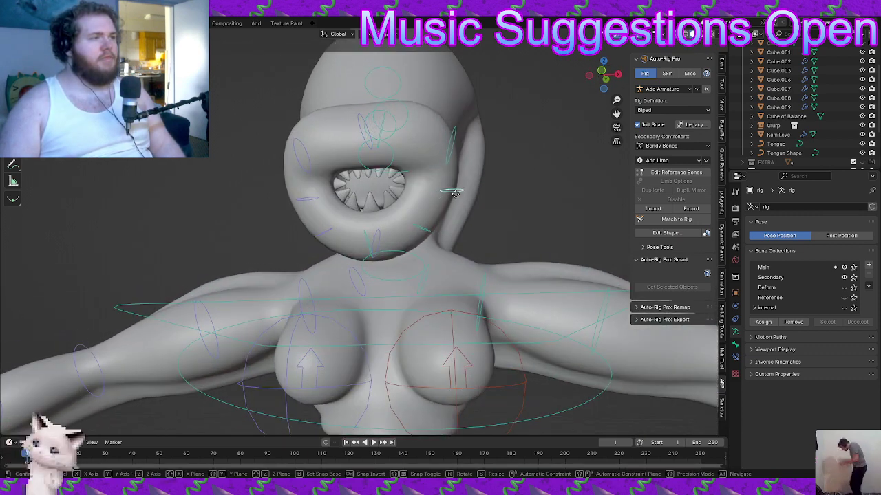
{"action": "left_click", "coordinate": [446, 183]}
{"action": "scroll", "coordinate": [448, 186], "scroll_direction": "down", "scroll_amount": 4}
{"action": "middle_click_drag", "start_coordinate": [460, 189], "coordinate": [375, 214]}
Bind the Kamilleye mesh to the rig in Object Mode using the Heat Maps engine
{"action": "key", "text": "ctrl+Tab"}
{"action": "left_click", "coordinate": [396, 202]}
{"action": "left_click", "coordinate": [330, 271]}
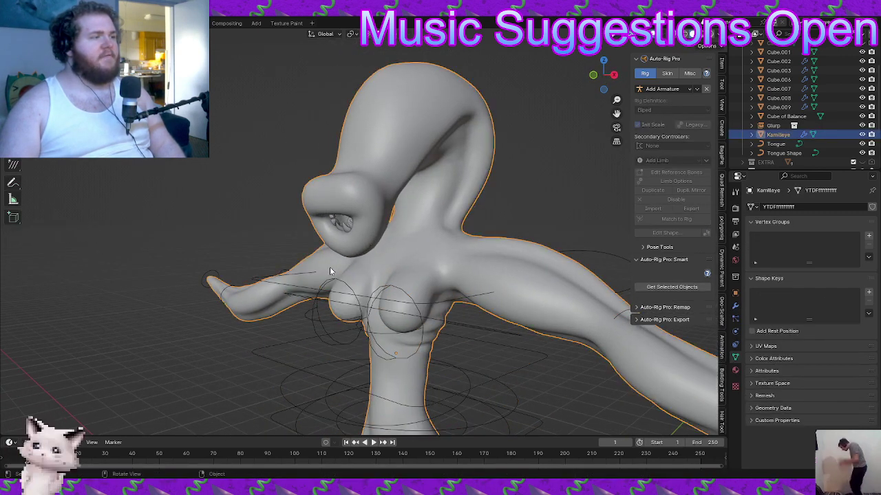
{"action": "left_click", "coordinate": [313, 294], "text": "shift"}
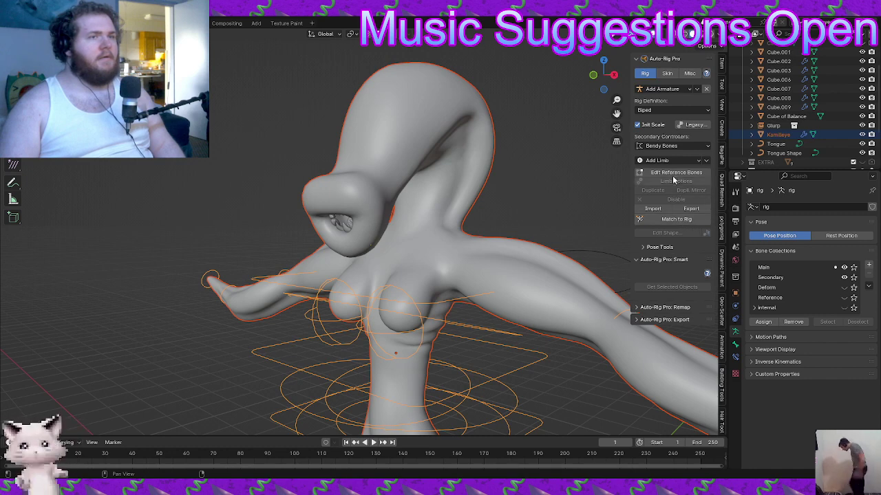
{"action": "left_click", "coordinate": [668, 73]}
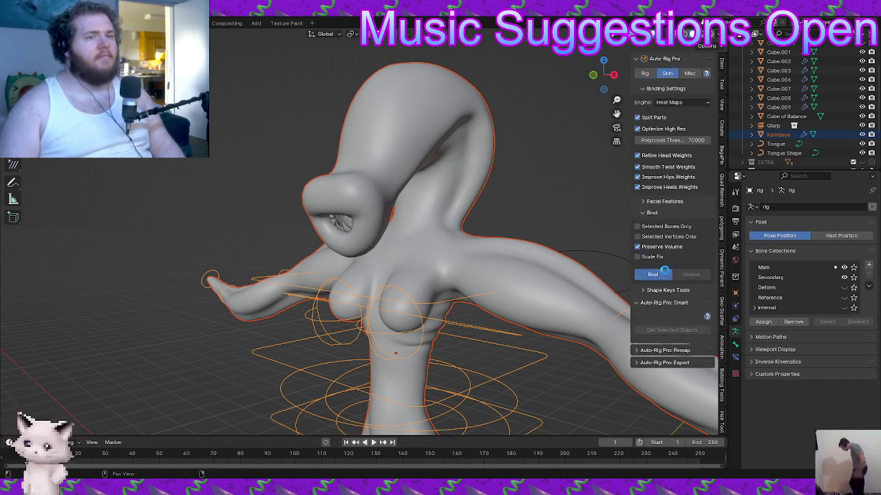
{"action": "middle_click_drag", "start_coordinate": [582, 221], "coordinate": [440, 312]}
{"action": "left_click", "coordinate": [449, 312]}
Put the rig in Pose Mode and try moving the left mouth-corner controller on the bound mesh
{"action": "left_click", "coordinate": [383, 321]}
{"action": "key", "text": "Tab"}
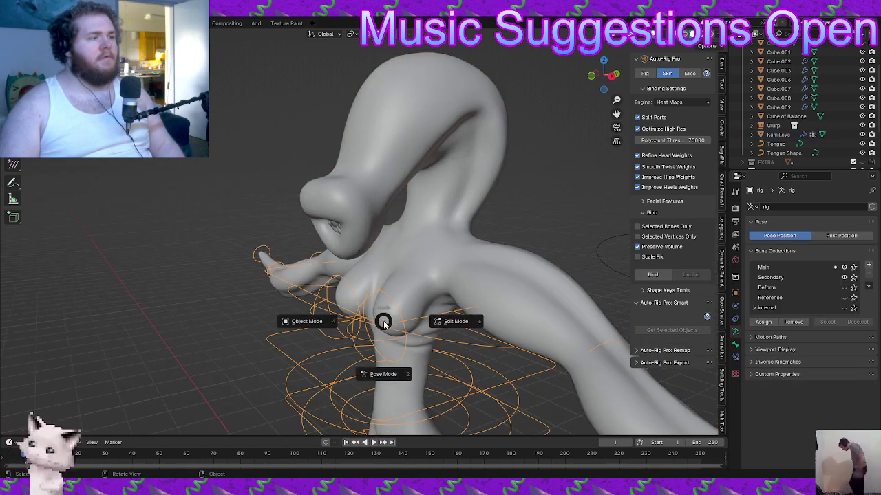
{"action": "left_click", "coordinate": [377, 358]}
{"action": "middle_click_drag", "start_coordinate": [351, 242], "coordinate": [397, 217]}
{"action": "left_click", "coordinate": [397, 216]}
{"action": "key", "text": "g"}
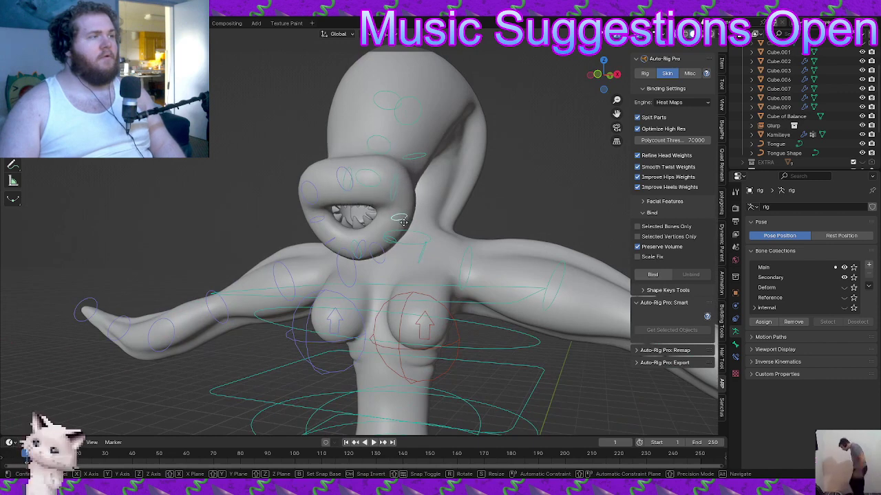
{"action": "left_click", "coordinate": [409, 224]}
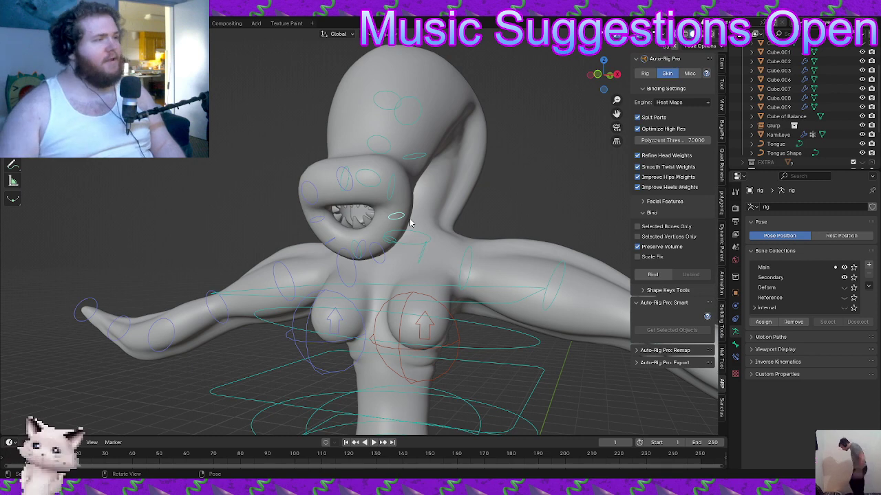
Pose the upper and lower lip controllers on the creature's left side to test how the lips deform
{"action": "middle_click_drag", "start_coordinate": [411, 222], "coordinate": [472, 207]}
{"action": "scroll", "coordinate": [429, 181], "scroll_direction": "up", "scroll_amount": 2}
{"action": "key", "text": "g"}
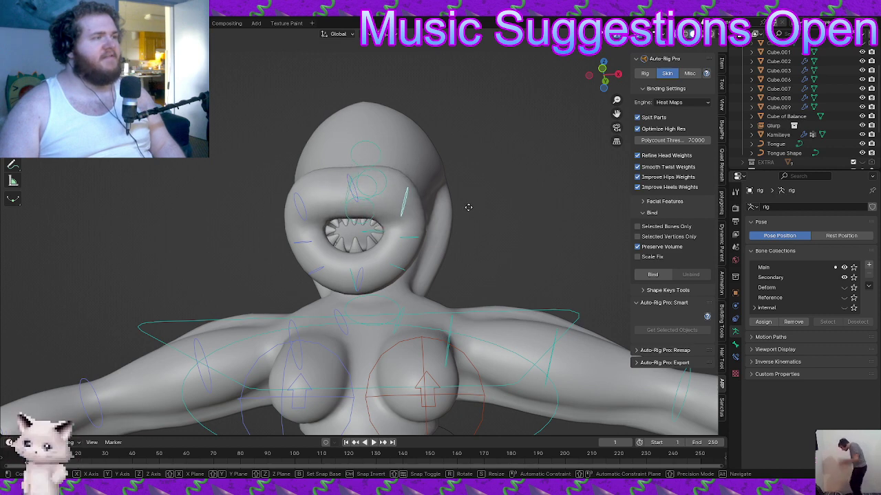
{"action": "left_click", "coordinate": [468, 205]}
{"action": "middle_click_drag", "start_coordinate": [468, 205], "coordinate": [403, 232]}
{"action": "key", "text": "g"}
{"action": "left_click", "coordinate": [419, 230]}
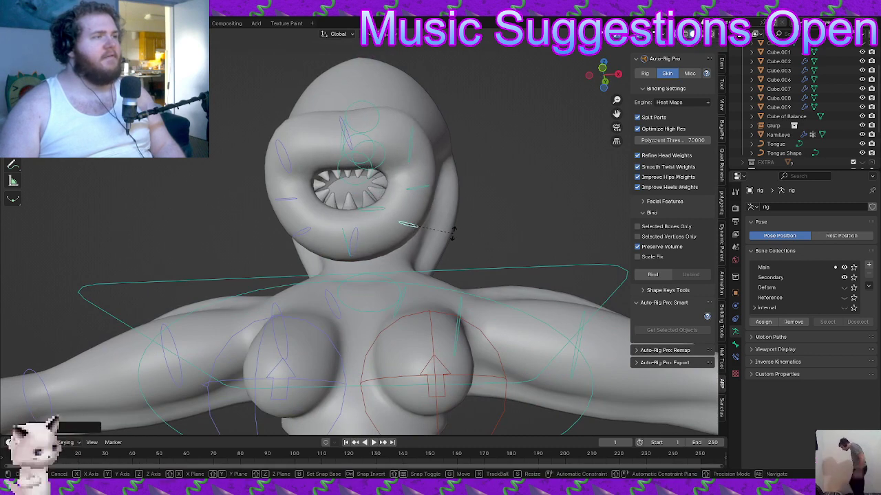
{"action": "key", "text": "g"}
{"action": "left_click", "coordinate": [426, 194]}
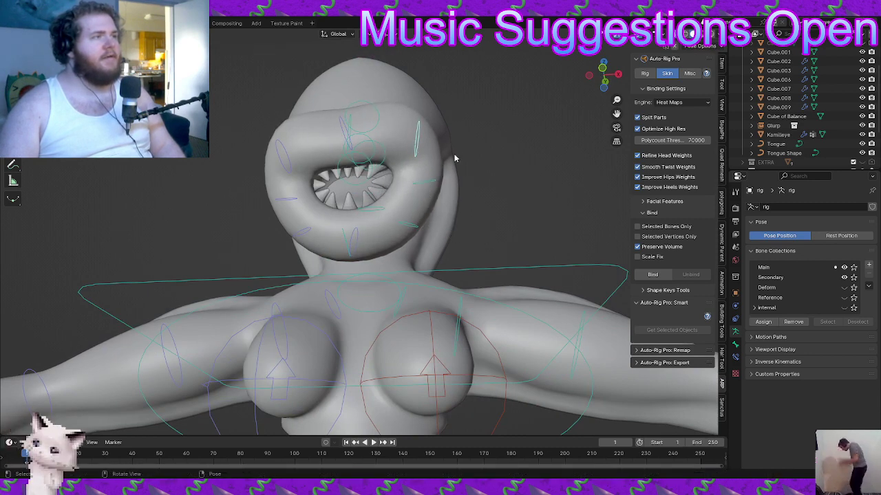
Move the right mouth-corner controller slightly inward and down to test the mirrored chain
{"action": "middle_click_drag", "start_coordinate": [464, 128], "coordinate": [299, 197]}
{"action": "left_click", "coordinate": [300, 196]}
{"action": "key", "text": "g"}
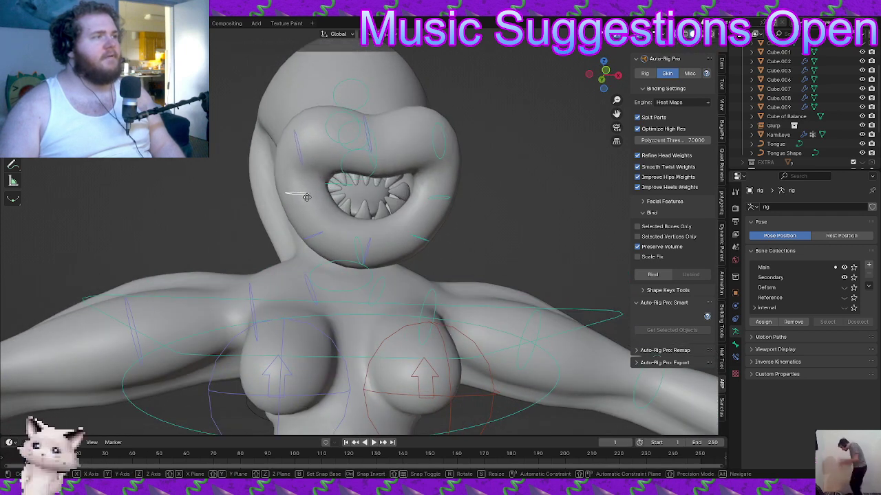
{"action": "left_click", "coordinate": [310, 203]}
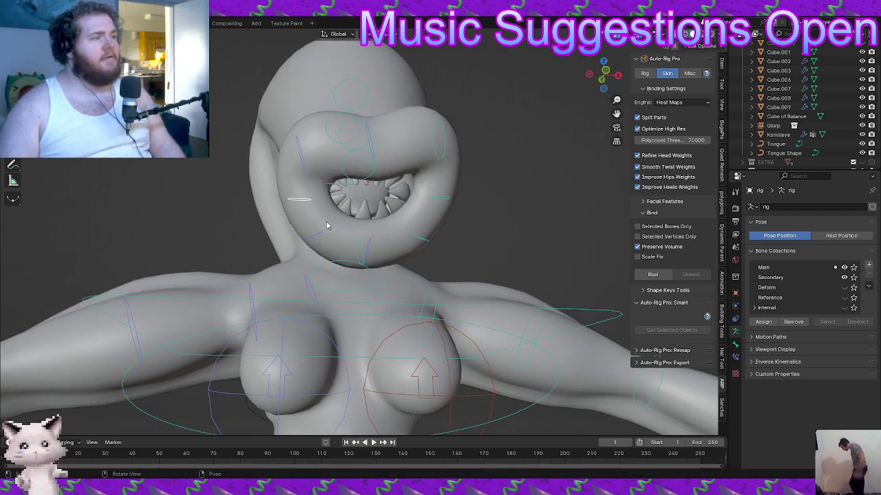
Move and rotate the lower-lip controllers to pull the creature's right side of the mouth downward
{"action": "left_click", "coordinate": [358, 251]}
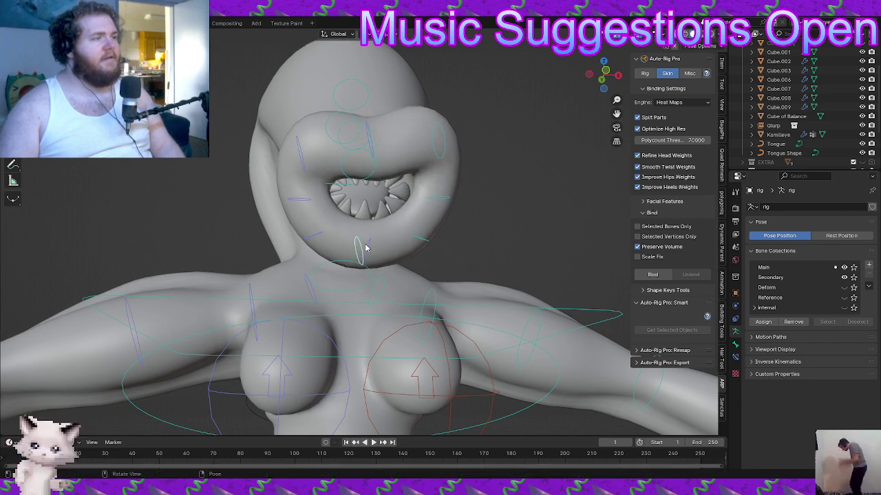
{"action": "key", "text": "g"}
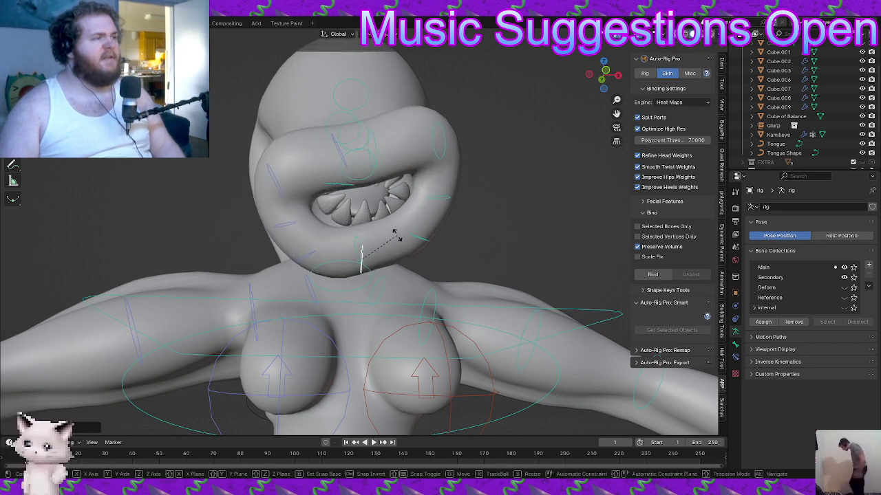
{"action": "left_click", "coordinate": [344, 247]}
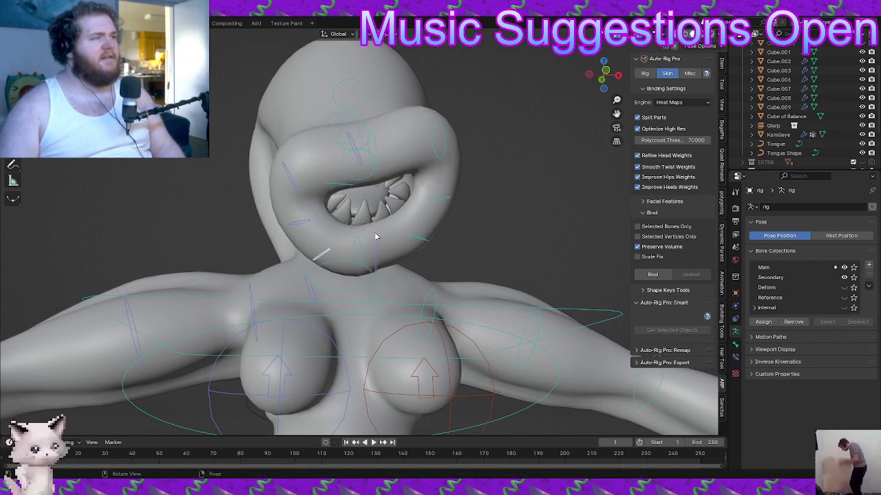
{"action": "middle_click_drag", "start_coordinate": [375, 237], "coordinate": [398, 231]}
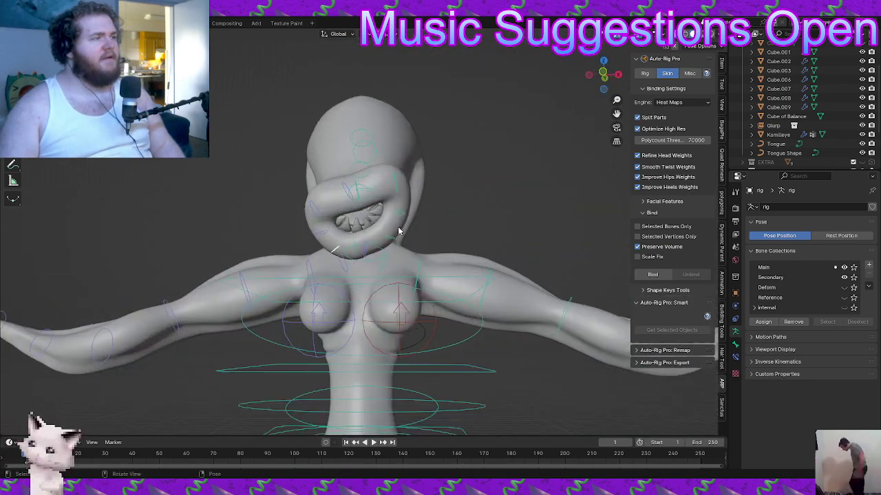
{"action": "scroll", "coordinate": [365, 245], "scroll_direction": "up", "scroll_amount": 3}
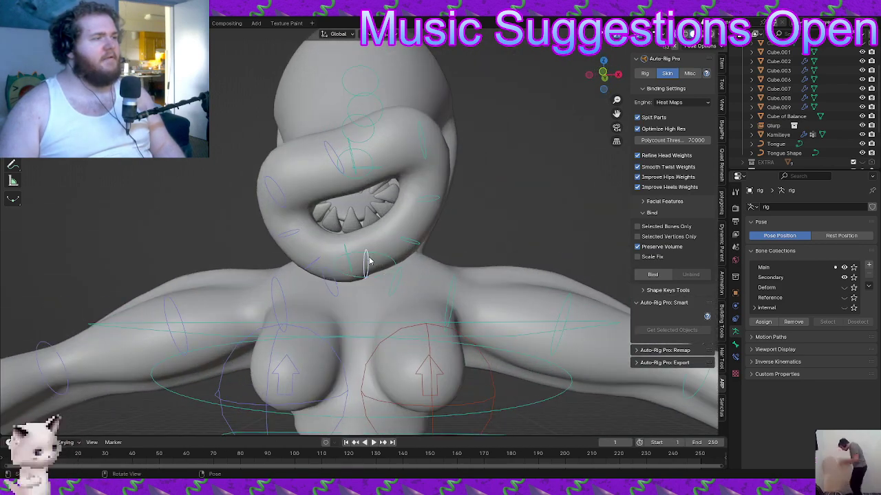
Scale the lower-lip controllers to test how they stretch and widen the creature's mouth
{"action": "key", "text": "s"}
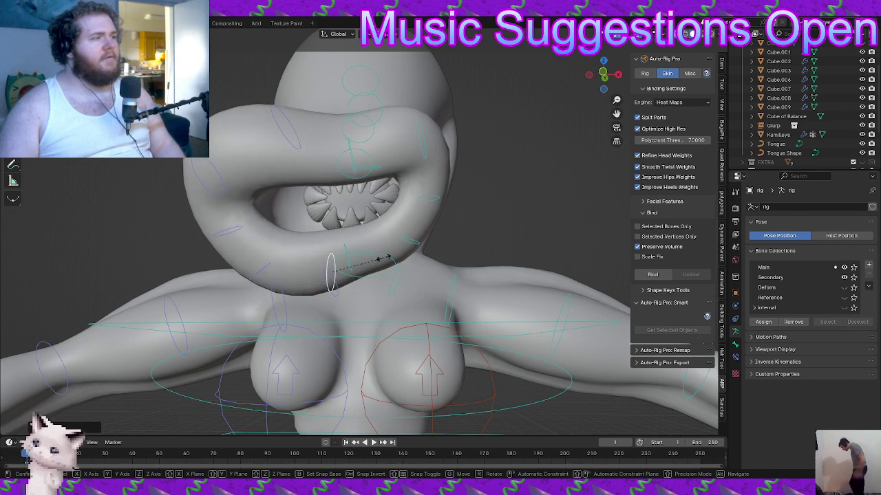
{"action": "left_click", "coordinate": [364, 261]}
{"action": "key", "text": "s"}
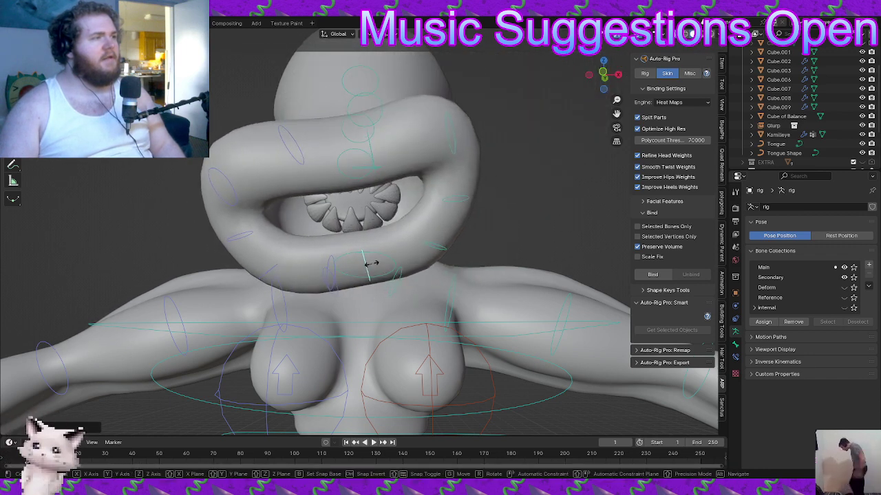
{"action": "left_click", "coordinate": [373, 264]}
Move the upper-lip controller near the creature's right mouth corner to test its deformation
{"action": "scroll", "coordinate": [388, 238], "scroll_direction": "down", "scroll_amount": 4}
{"action": "middle_click_drag", "start_coordinate": [387, 238], "coordinate": [300, 208]}
{"action": "key", "text": "g"}
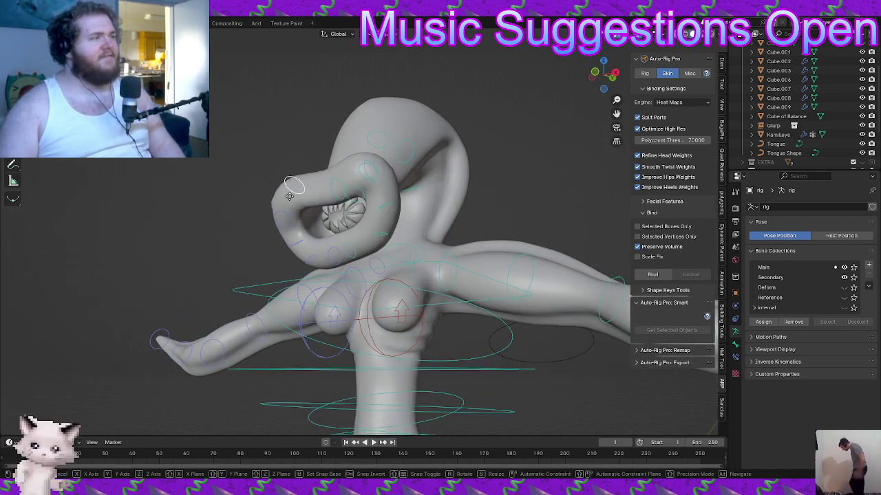
{"action": "left_click", "coordinate": [286, 218]}
Rotate and slightly raise the snout controller behind the mouth, working from a side view
{"action": "middle_click_drag", "start_coordinate": [285, 218], "coordinate": [476, 227]}
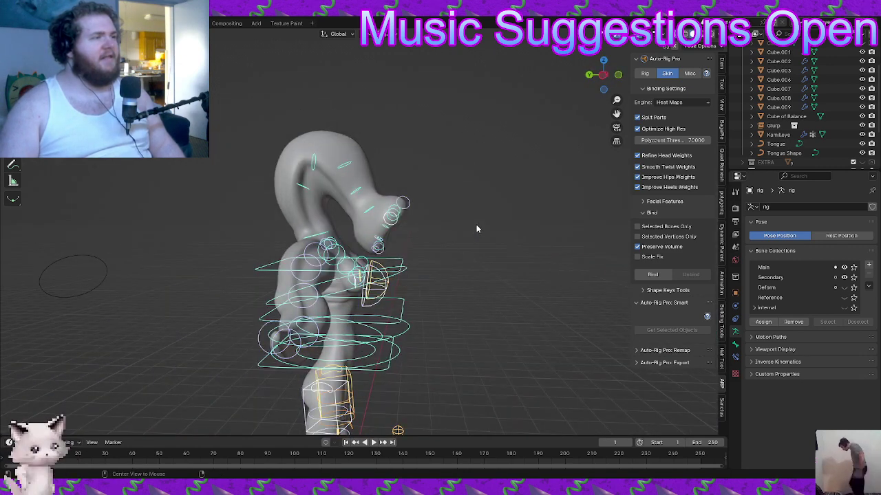
{"action": "scroll", "coordinate": [471, 228], "scroll_direction": "up", "scroll_amount": 3}
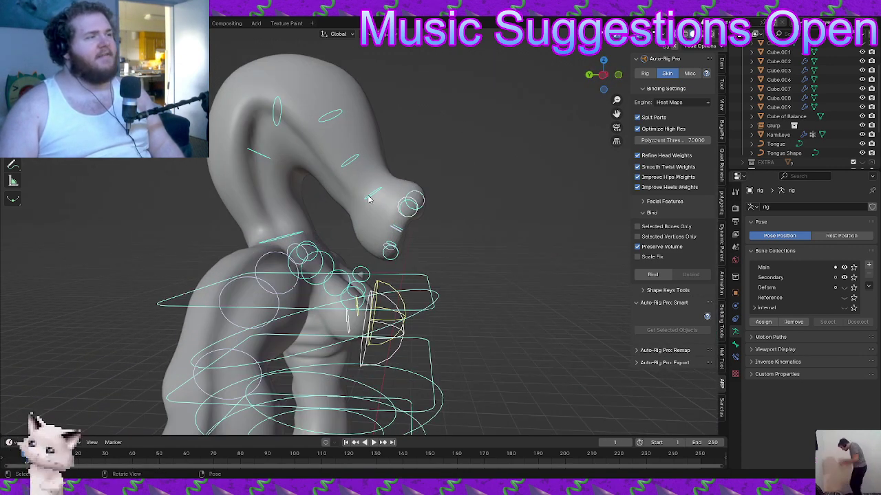
{"action": "key", "text": "r"}
{"action": "left_click", "coordinate": [472, 198]}
{"action": "key", "text": "r"}
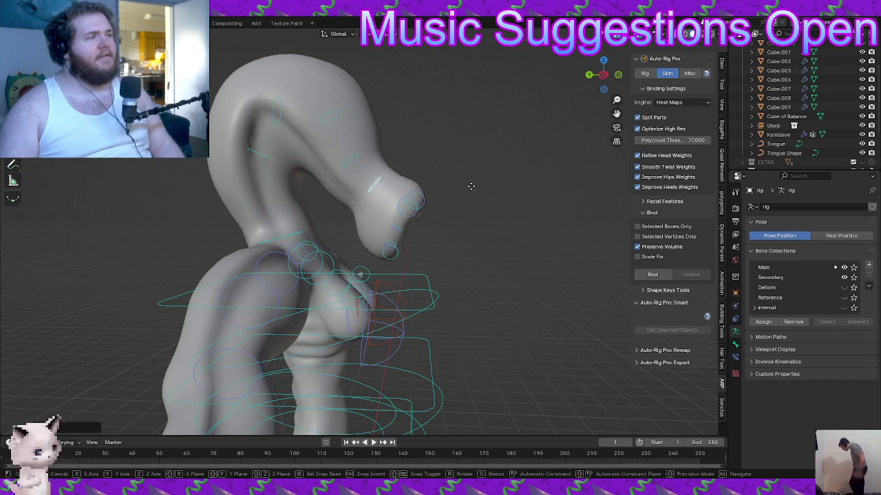
{"action": "left_click", "coordinate": [468, 207]}
Try pulling the snout controller far forward and up to stretch the head away from the body
{"action": "middle_click_drag", "start_coordinate": [468, 207], "coordinate": [418, 246]}
{"action": "scroll", "coordinate": [403, 233], "scroll_direction": "down", "scroll_amount": 3}
{"action": "scroll", "coordinate": [385, 257], "scroll_direction": "up", "scroll_amount": 6}
{"action": "scroll", "coordinate": [394, 254], "scroll_direction": "down", "scroll_amount": 6}
{"action": "key", "text": "g"}
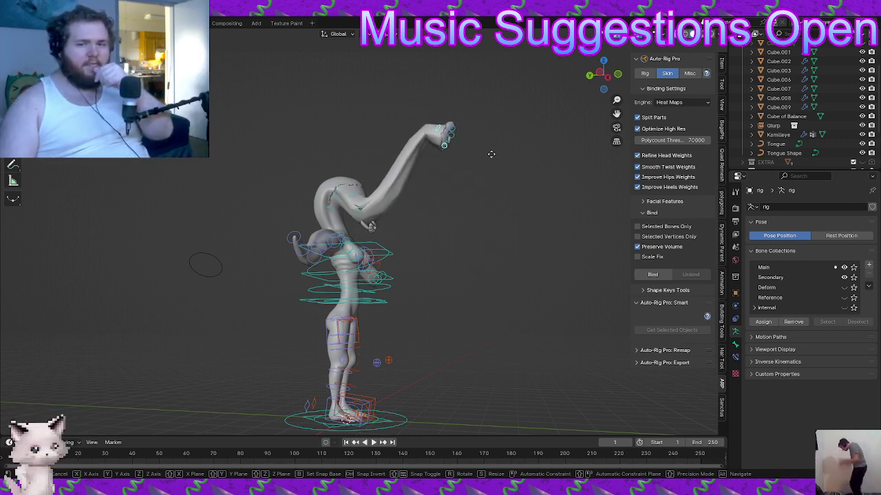
{"action": "key", "text": "Escape"}
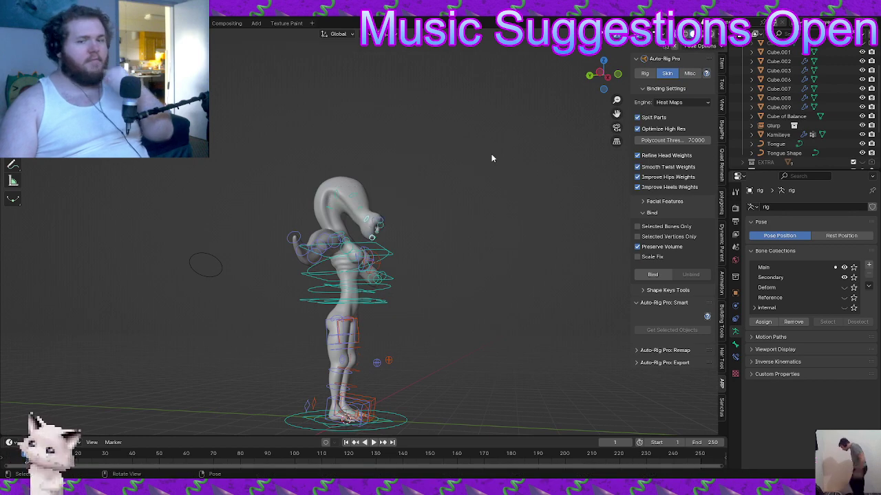
Return the rig to Object Mode, select the body mesh and unbind it from the rig
{"action": "scroll", "coordinate": [488, 165], "scroll_direction": "up", "scroll_amount": 3}
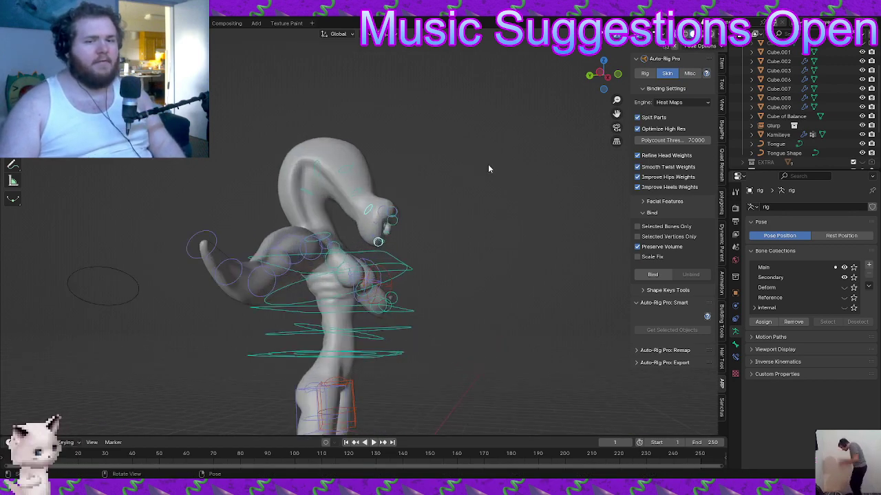
{"action": "middle_click_drag", "start_coordinate": [488, 166], "coordinate": [401, 240]}
{"action": "scroll", "coordinate": [380, 203], "scroll_direction": "up", "scroll_amount": 3}
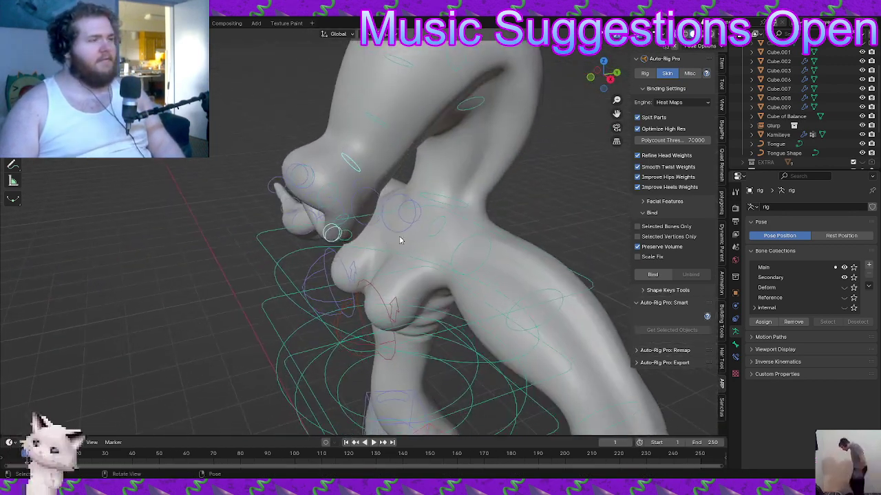
{"action": "scroll", "coordinate": [445, 276], "scroll_direction": "down", "scroll_amount": 4}
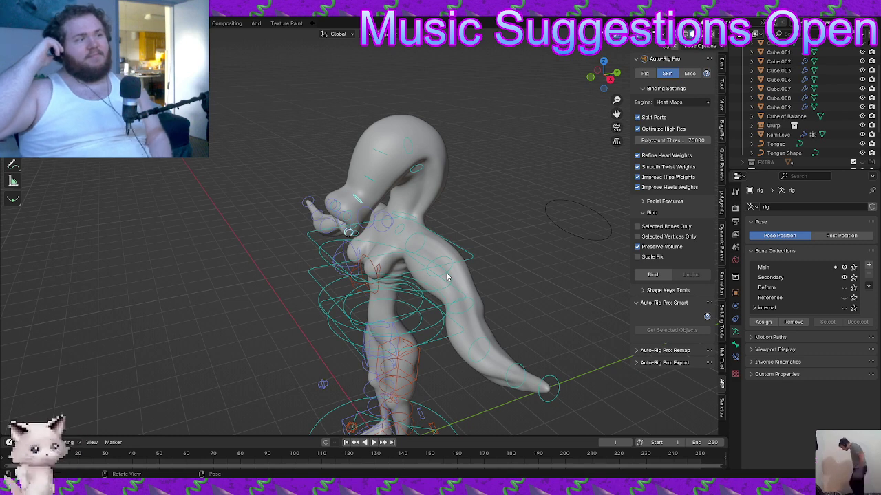
{"action": "scroll", "coordinate": [426, 175], "scroll_direction": "up", "scroll_amount": 1}
{"action": "middle_click_drag", "start_coordinate": [444, 180], "coordinate": [499, 173]}
{"action": "key", "text": "Tab"}
{"action": "left_click", "coordinate": [445, 167]}
{"action": "scroll", "coordinate": [444, 164], "scroll_direction": "up", "scroll_amount": 2}
{"action": "middle_click_drag", "start_coordinate": [442, 167], "coordinate": [410, 188]}
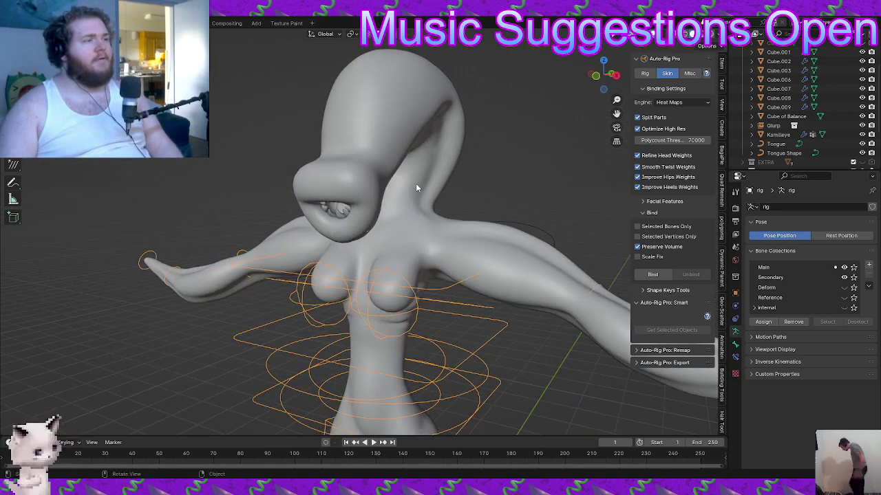
{"action": "left_click", "coordinate": [416, 183]}
{"action": "left_click", "coordinate": [690, 275]}
Examine the body mesh's head, mouth and arms from the side and the front
{"action": "middle_click_drag", "start_coordinate": [595, 254], "coordinate": [513, 209]}
{"action": "scroll", "coordinate": [491, 195], "scroll_direction": "down", "scroll_amount": 4}
{"action": "scroll", "coordinate": [462, 200], "scroll_direction": "up", "scroll_amount": 4}
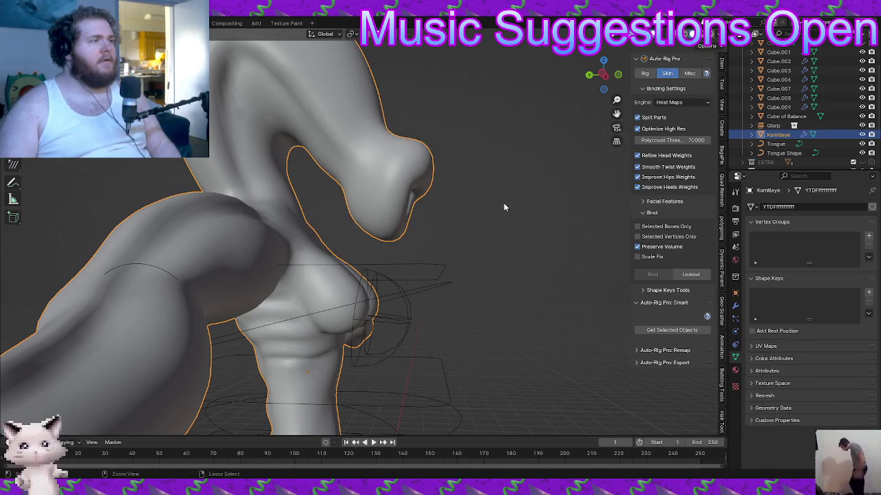
{"action": "middle_click_drag", "start_coordinate": [503, 201], "coordinate": [317, 217]}
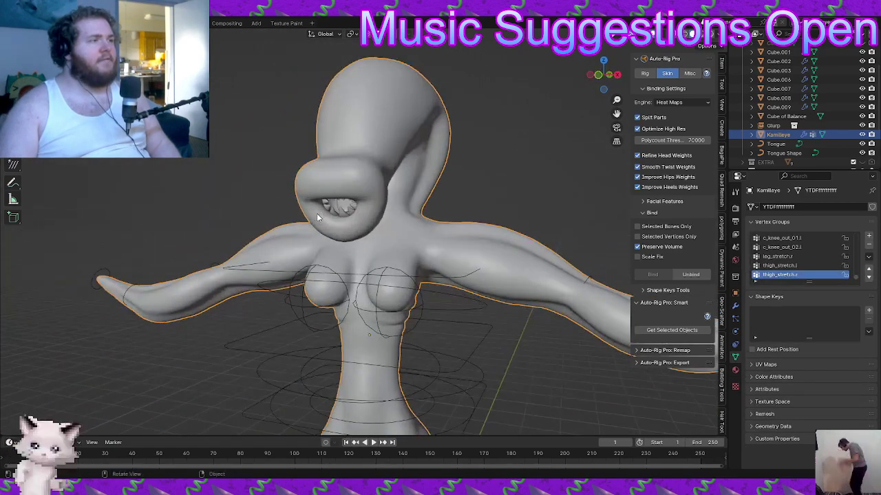
{"action": "middle_click_drag", "start_coordinate": [367, 207], "coordinate": [362, 206]}
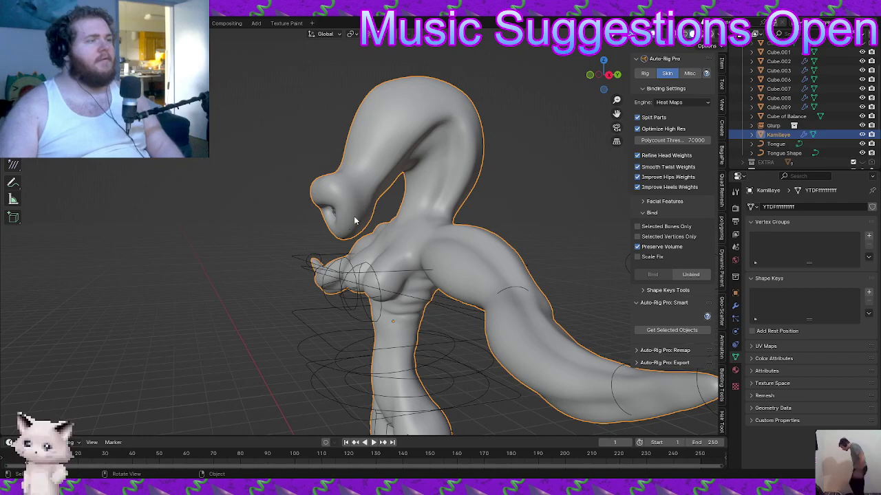
{"action": "left_click", "coordinate": [340, 281]}
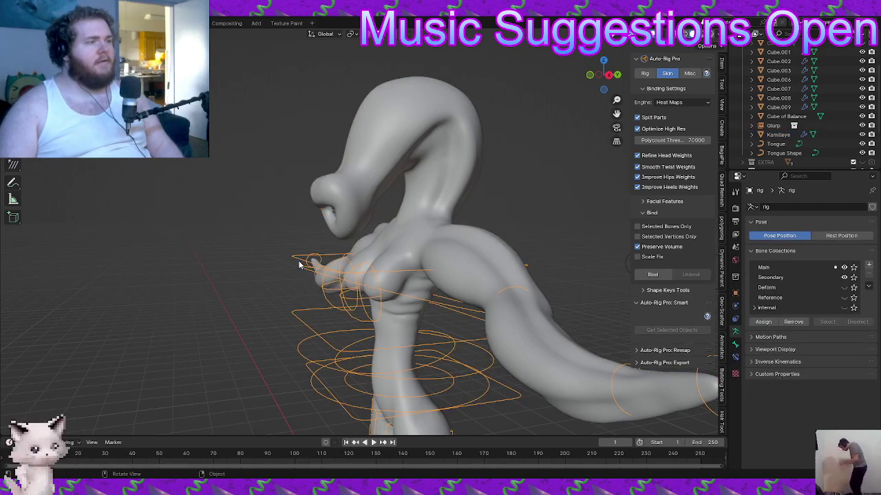
{"action": "mouse_move", "coordinate": [295, 258]}
{"action": "middle_mouse_down"}
{"action": "mouse_move", "coordinate": [372, 246]}
{"action": "mouse_move", "coordinate": [294, 259]}
{"action": "middle_mouse_up"}
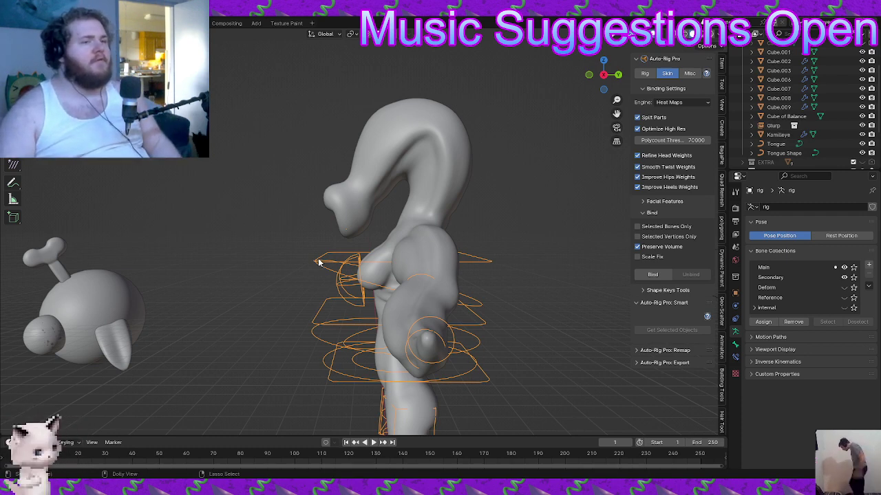
{"action": "middle_click_drag", "start_coordinate": [320, 262], "coordinate": [401, 266]}
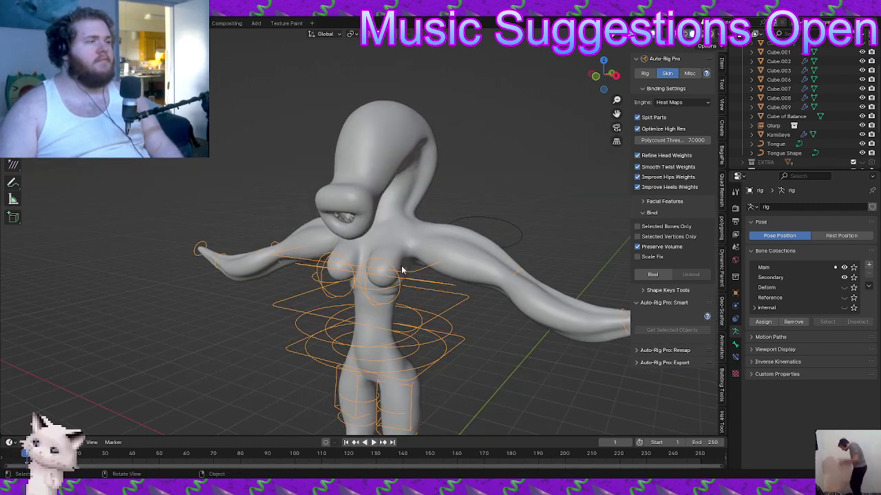
Select the body mesh together with the rig and bind them using the Heat Maps engine
{"action": "key", "text": "g"}
{"action": "key", "text": "ctrl+Tab"}
{"action": "left_click", "coordinate": [436, 231]}
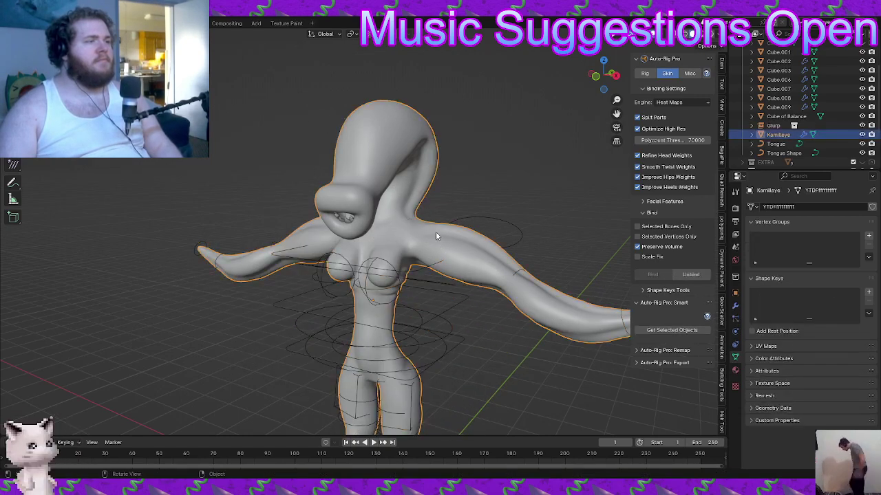
{"action": "middle_click_drag", "start_coordinate": [435, 231], "coordinate": [424, 280]}
{"action": "left_click", "coordinate": [528, 305], "text": "shift"}
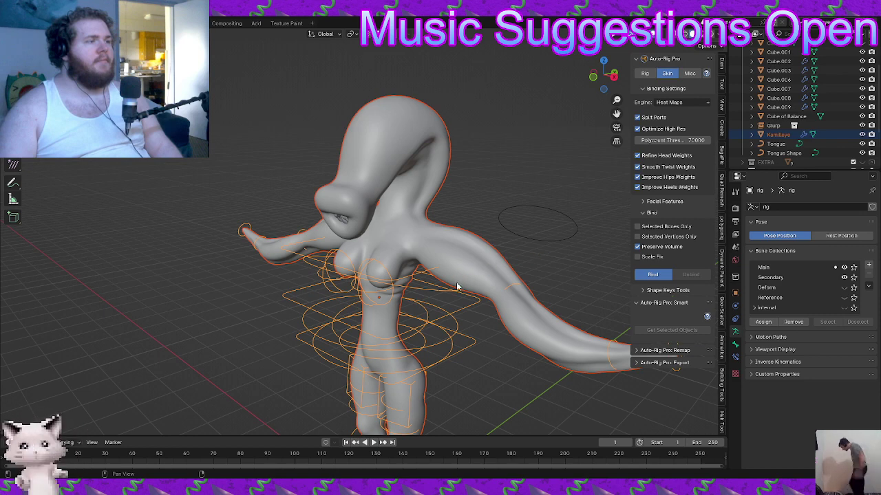
Put the rig in Pose Mode and try lifting the middle controller of the creature's left arm
{"action": "middle_click_drag", "start_coordinate": [456, 319], "coordinate": [429, 264]}
{"action": "key", "text": "ctrl+Tab"}
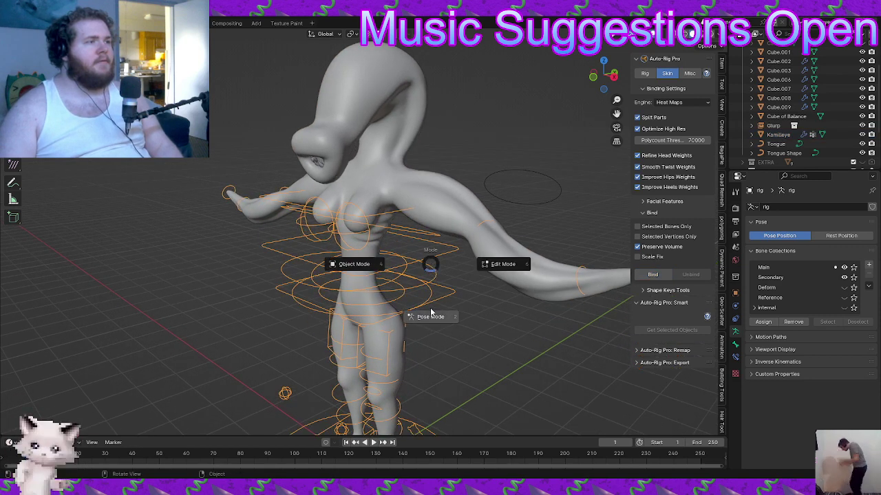
{"action": "left_click", "coordinate": [430, 312]}
{"action": "scroll", "coordinate": [432, 309], "scroll_direction": "down", "scroll_amount": 4}
{"action": "middle_click_drag", "start_coordinate": [431, 309], "coordinate": [363, 229]}
{"action": "scroll", "coordinate": [454, 281], "scroll_direction": "up", "scroll_amount": 4}
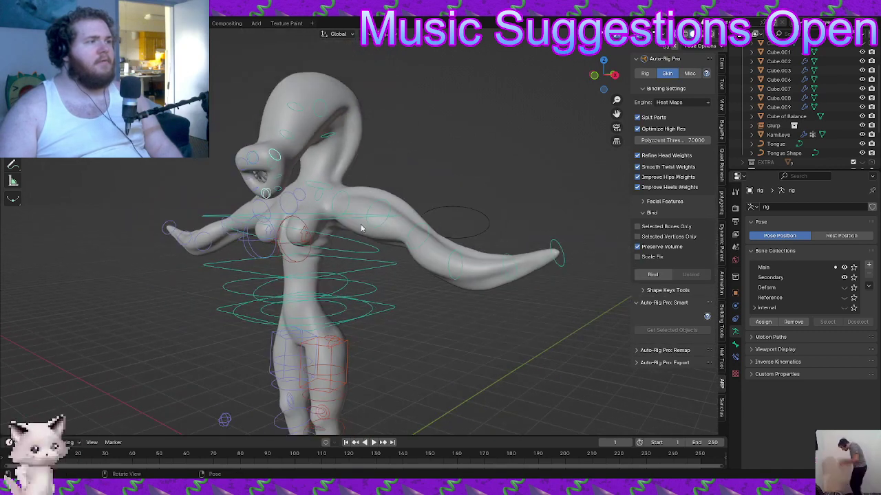
{"action": "left_click_drag", "start_coordinate": [416, 224], "coordinate": [430, 214]}
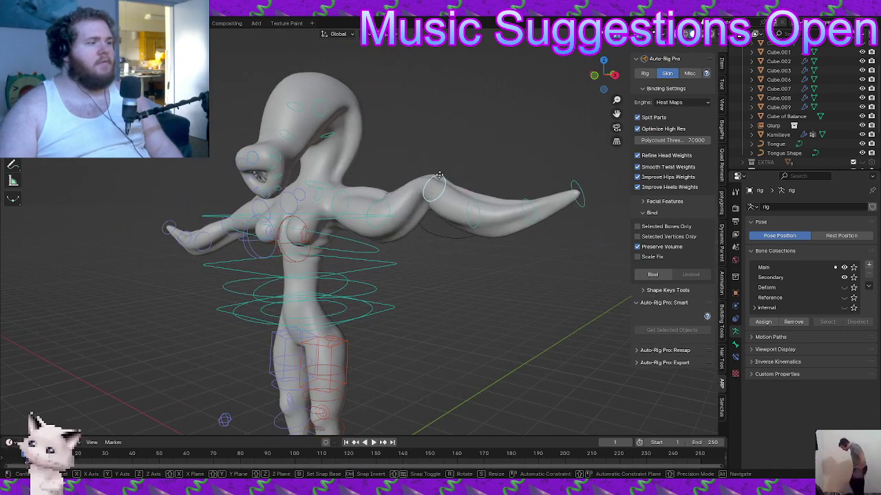
{"action": "right_click", "coordinate": [439, 176]}
Try moving the controller at the creature's left knee to test the leg deformation
{"action": "middle_click_drag", "start_coordinate": [406, 313], "coordinate": [401, 254], "text": "shift"}
{"action": "scroll", "coordinate": [401, 254], "scroll_direction": "up", "scroll_amount": 2}
{"action": "key", "text": "g"}
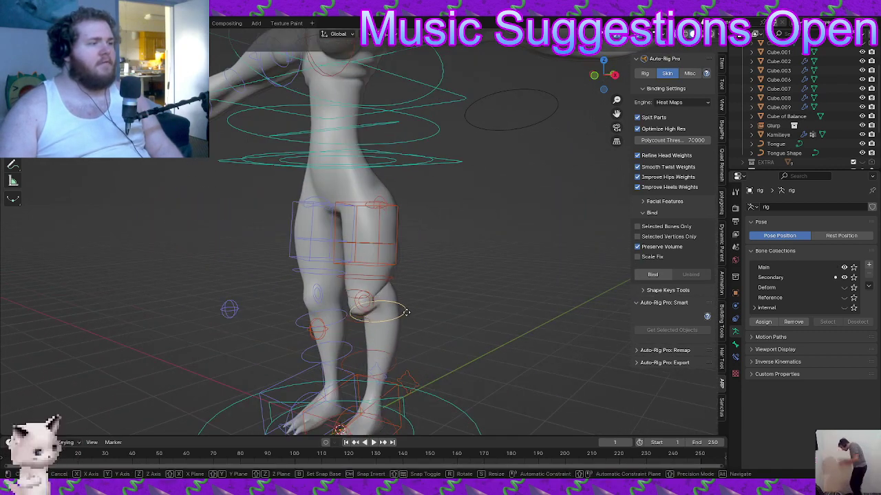
{"action": "right_click", "coordinate": [419, 326]}
{"action": "middle_click_drag", "start_coordinate": [418, 324], "coordinate": [468, 320]}
Rotate the controller at the creature's left shoulder to test how the arm base deforms
{"action": "scroll", "coordinate": [469, 318], "scroll_direction": "up", "scroll_amount": 2}
{"action": "middle_click_drag", "start_coordinate": [444, 234], "coordinate": [437, 296], "text": "shift"}
{"action": "middle_click_drag", "start_coordinate": [436, 296], "coordinate": [434, 245]}
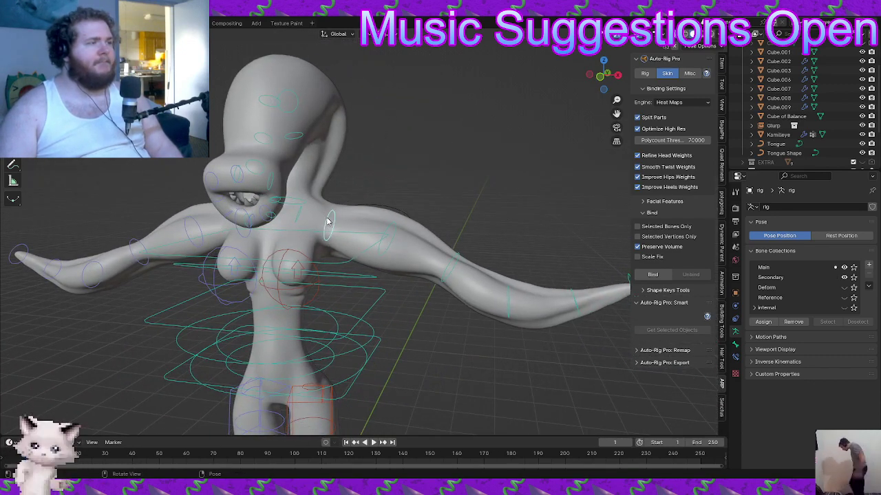
{"action": "key", "text": "r"}
{"action": "right_click", "coordinate": [428, 208]}
{"action": "middle_click_drag", "start_coordinate": [428, 211], "coordinate": [456, 230]}
{"action": "key", "text": "r"}
{"action": "key", "text": "r"}
{"action": "left_click", "coordinate": [395, 241]}
Move the left upper-arm controller outward and rotate it freely to bend the arm
{"action": "left_click", "coordinate": [403, 234]}
{"action": "key", "text": "g"}
{"action": "left_click", "coordinate": [481, 246]}
{"action": "key", "text": "r"}
{"action": "key", "text": "r"}
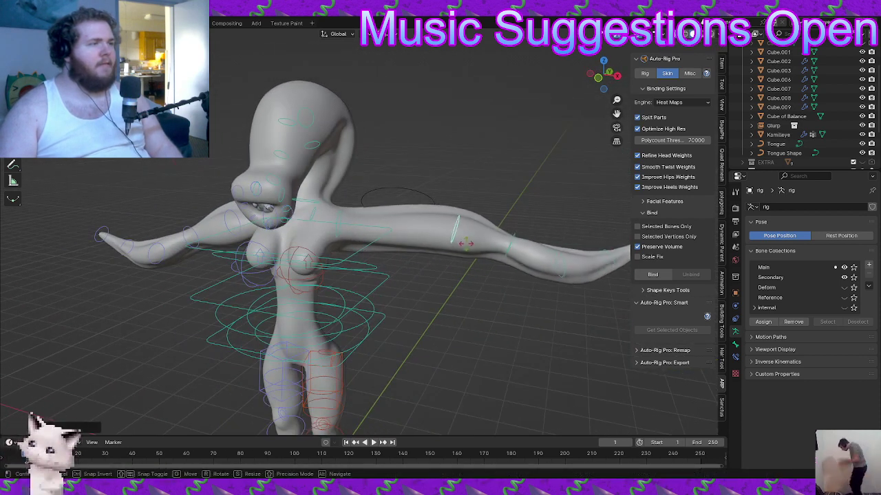
{"action": "left_click_drag", "start_coordinate": [467, 242], "coordinate": [449, 246]}
Move and freely rotate the left arm's middle controller to curl the forearm around in front of the body
{"action": "middle_click_drag", "start_coordinate": [450, 246], "coordinate": [432, 338]}
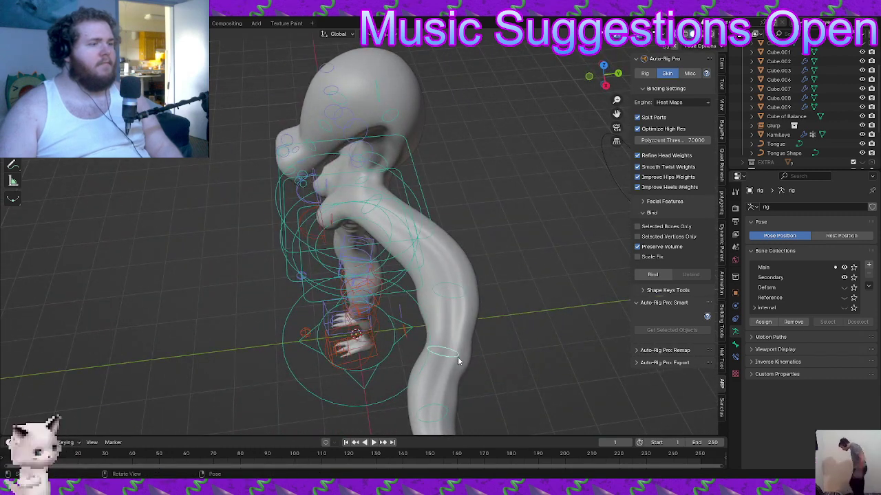
{"action": "left_click_drag", "start_coordinate": [458, 356], "coordinate": [370, 423]}
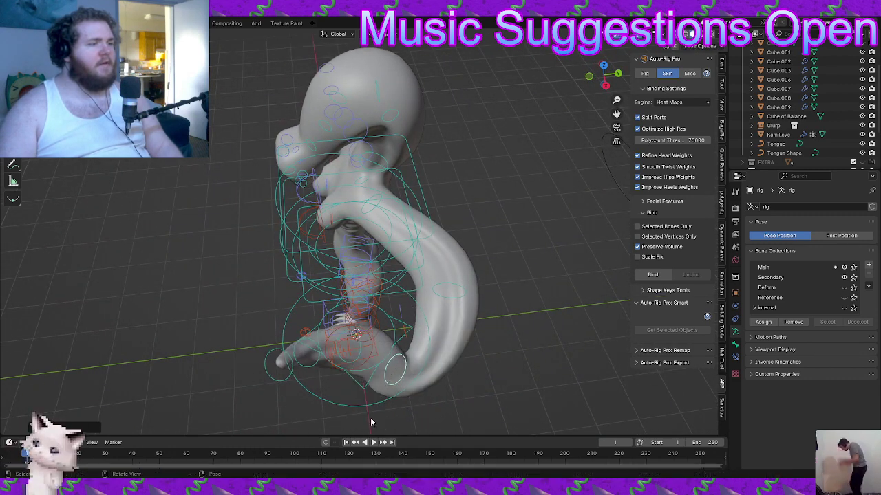
{"action": "key", "text": "r"}
{"action": "key", "text": "r"}
{"action": "left_click", "coordinate": [472, 348]}
{"action": "key", "text": "g"}
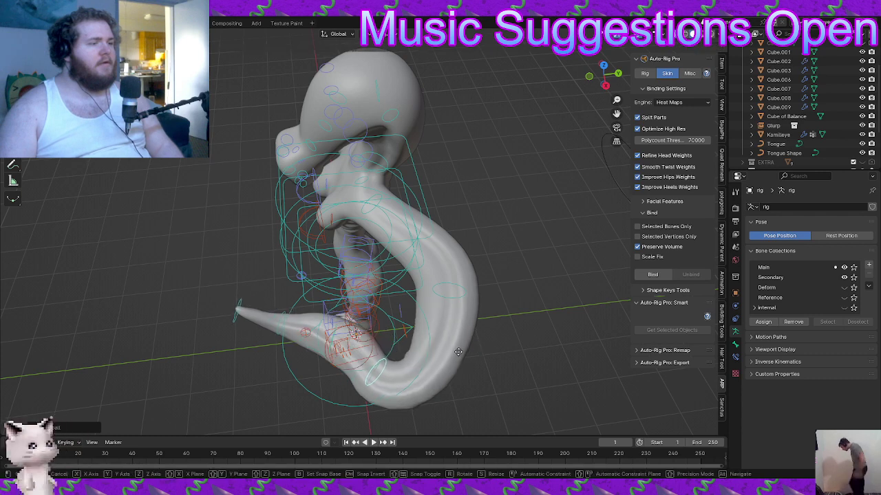
{"action": "left_click", "coordinate": [299, 299]}
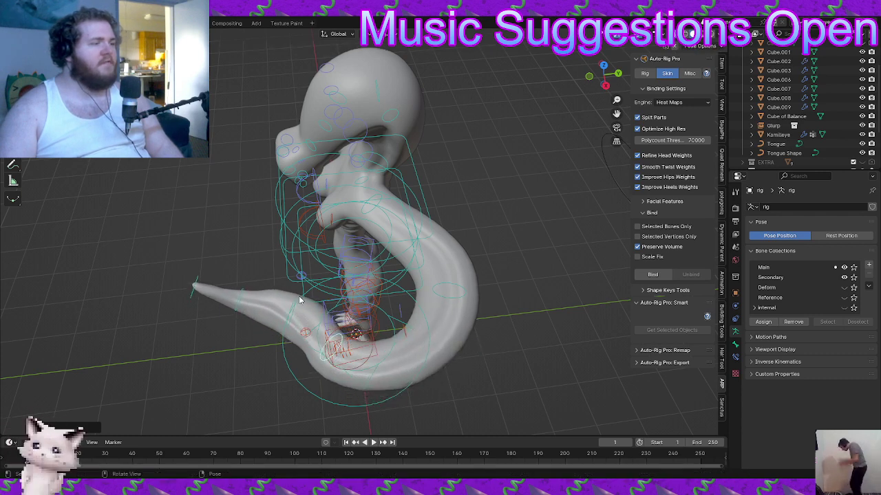
Move and rotate the left forearm controller to curl the arm's end back toward the body and upward
{"action": "key", "text": "g"}
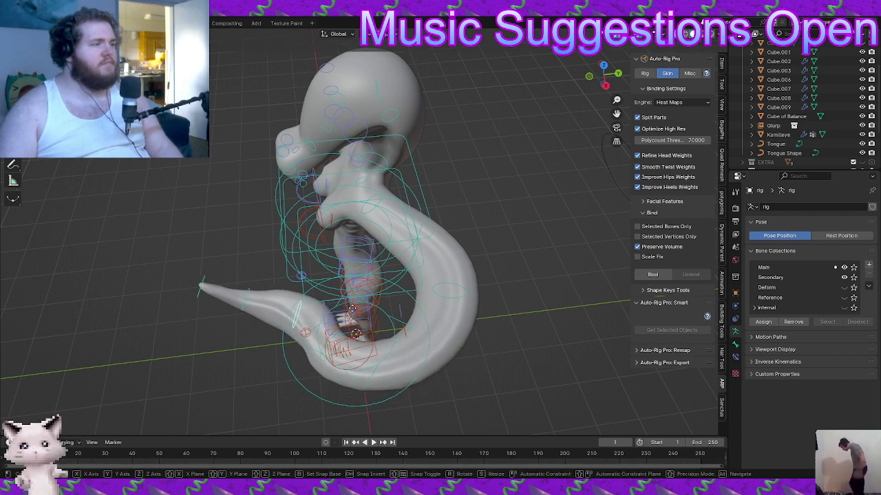
{"action": "left_click", "coordinate": [349, 339]}
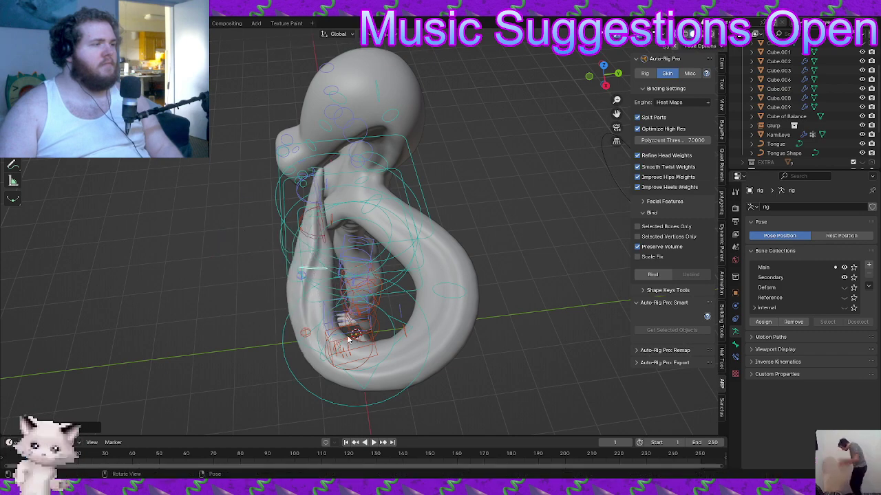
{"action": "middle_click_drag", "start_coordinate": [347, 262], "coordinate": [383, 227]}
{"action": "key", "text": "g"}
{"action": "left_click", "coordinate": [421, 210]}
{"action": "key", "text": "r"}
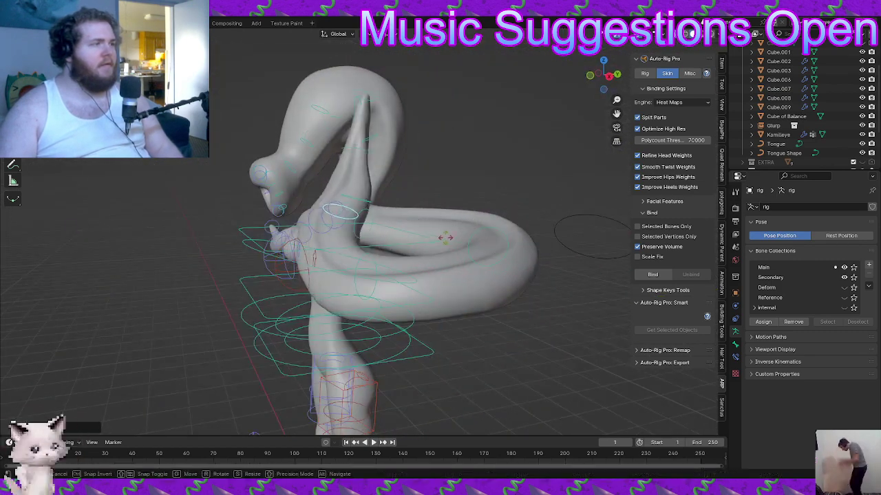
{"action": "left_click", "coordinate": [431, 243]}
Move the controller nearest the left arm's tip outward and rotate it freely to bend the tip
{"action": "middle_click_drag", "start_coordinate": [430, 244], "coordinate": [426, 175]}
{"action": "key", "text": "g"}
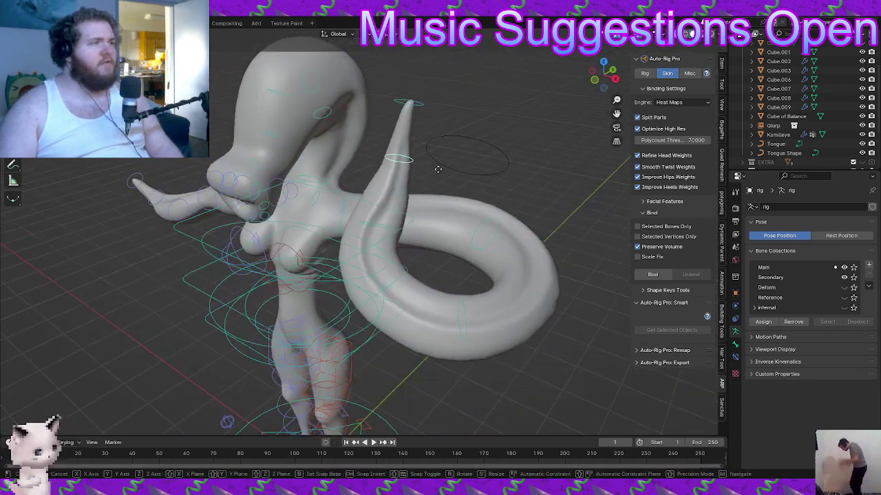
{"action": "left_click", "coordinate": [493, 161]}
{"action": "key", "text": "r"}
{"action": "key", "text": "r"}
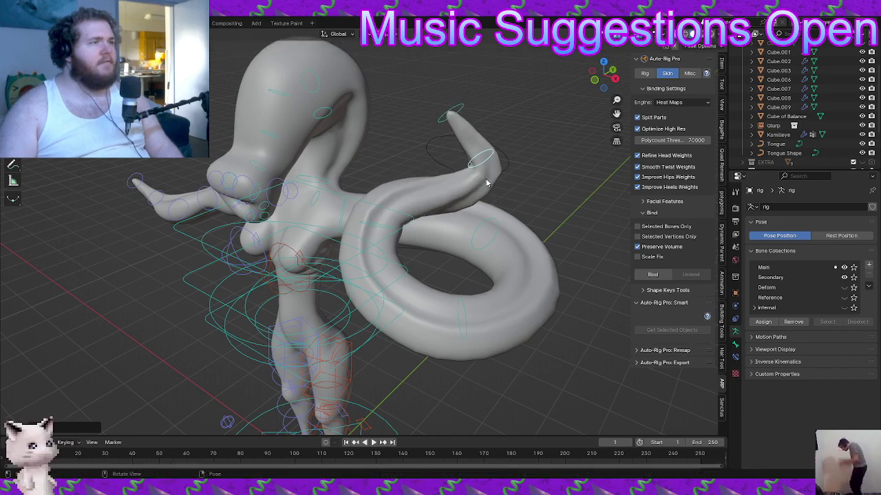
{"action": "middle_click_drag", "start_coordinate": [469, 197], "coordinate": [464, 141]}
{"action": "middle_click_drag", "start_coordinate": [451, 113], "coordinate": [489, 88]}
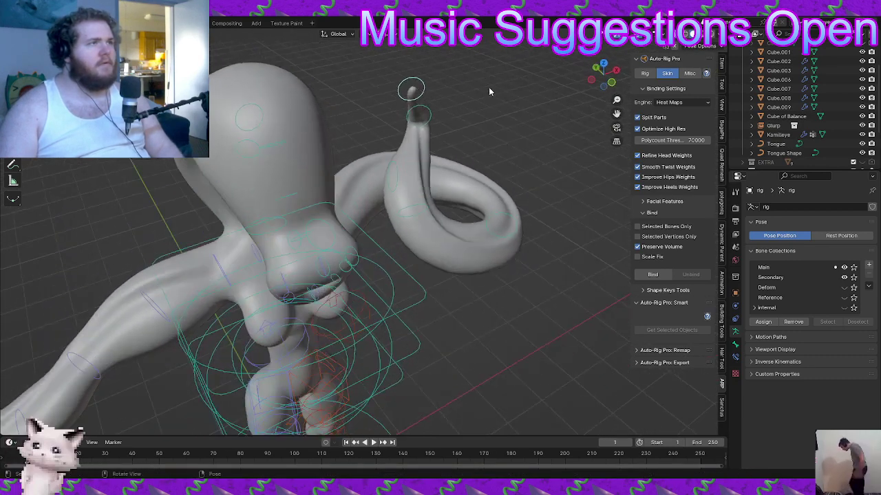
{"action": "key", "text": "g"}
{"action": "right_click", "coordinate": [487, 95]}
Move the left arm's second-to-last controller outward and rotate it freely to swing the arm's end away from the body
{"action": "left_click", "coordinate": [432, 118]}
{"action": "middle_click_drag", "start_coordinate": [451, 134], "coordinate": [410, 122]}
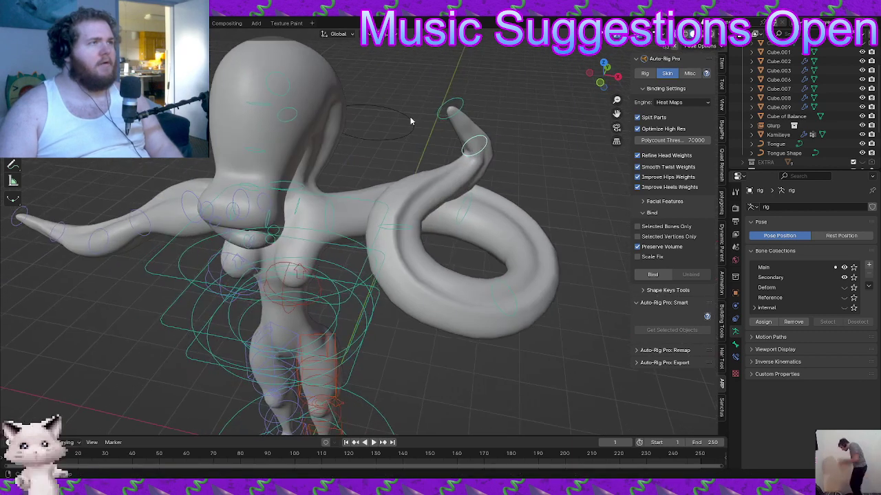
{"action": "key", "text": "r"}
{"action": "left_click", "coordinate": [484, 184]}
{"action": "key", "text": "g"}
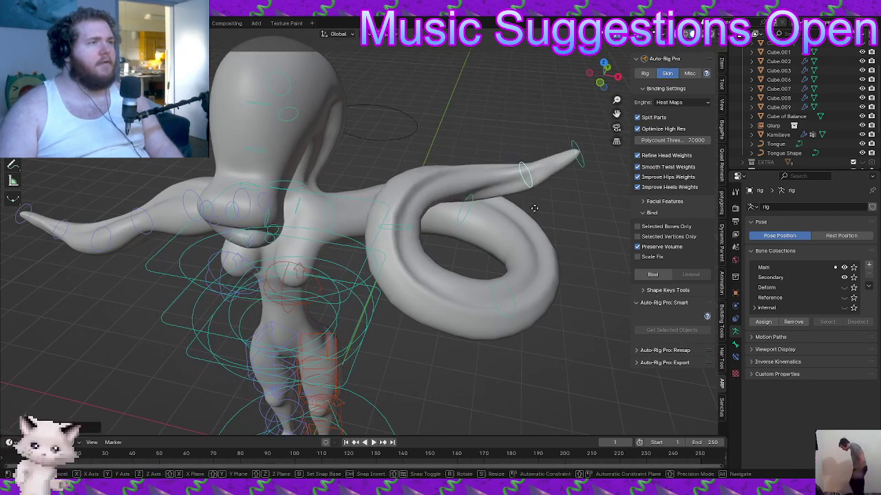
{"action": "left_click", "coordinate": [535, 208]}
{"action": "key", "text": "r"}
{"action": "key", "text": "r"}
{"action": "left_click", "coordinate": [501, 233]}
Rotate the left arm's tip controller repeatedly until the tip curls down into the coil of the arm
{"action": "middle_click_drag", "start_coordinate": [543, 185], "coordinate": [371, 225]}
{"action": "key", "text": "r"}
{"action": "left_click", "coordinate": [372, 183]}
{"action": "middle_click_drag", "start_coordinate": [372, 182], "coordinate": [434, 316]}
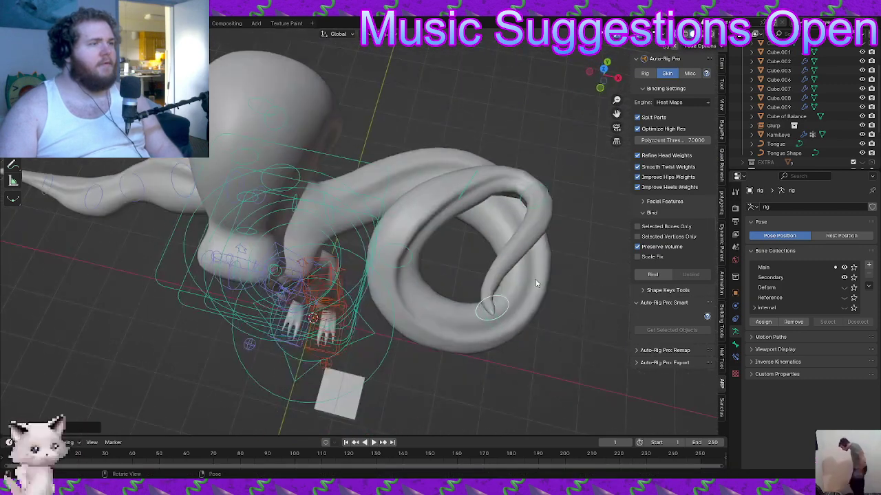
{"action": "key", "text": "r"}
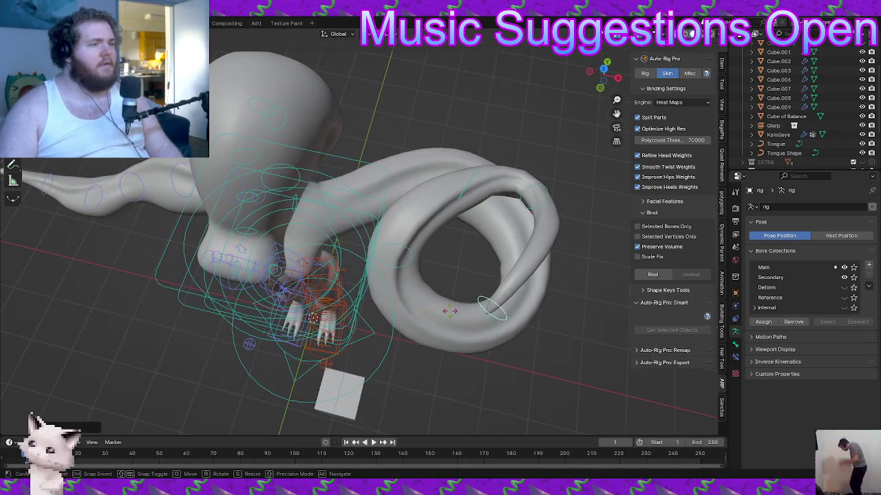
{"action": "left_click", "coordinate": [453, 305]}
{"action": "mouse_move", "coordinate": [453, 305]}
{"action": "middle_mouse_down"}
{"action": "mouse_move", "coordinate": [499, 250]}
{"action": "mouse_move", "coordinate": [447, 296]}
{"action": "middle_mouse_up"}
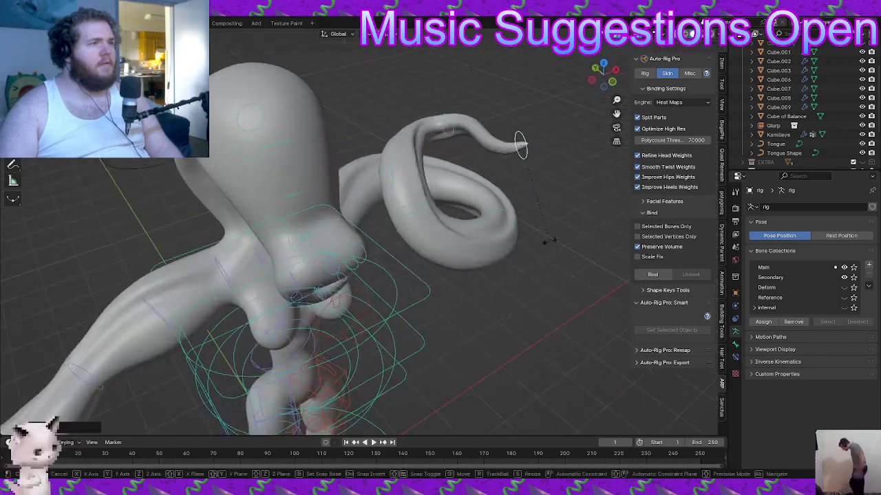
{"action": "key", "text": "r"}
{"action": "key", "text": "r"}
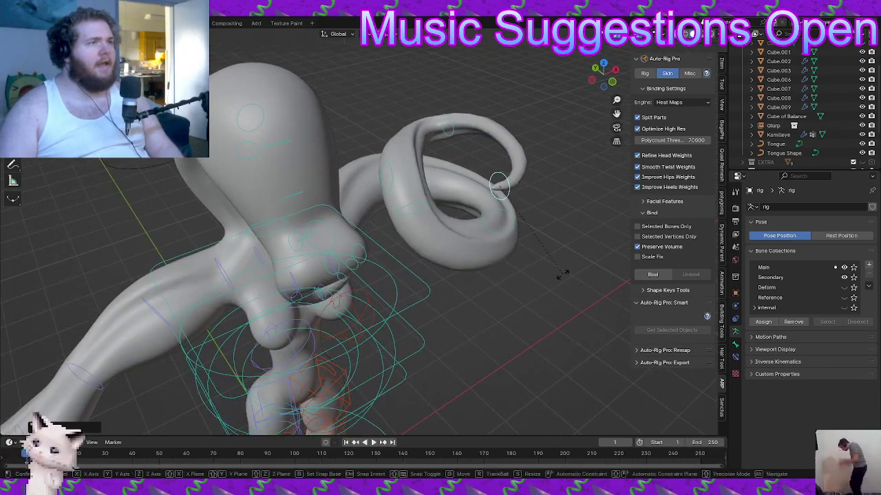
{"action": "key", "text": "r"}
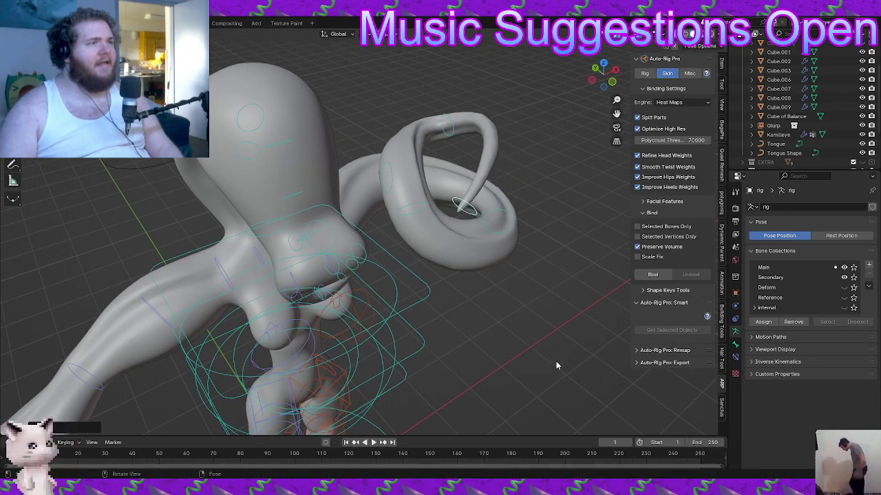
{"action": "left_click", "coordinate": [556, 361]}
Undo the left arm's test pose to bring the arm back to its rest shape
{"action": "middle_click_drag", "start_coordinate": [556, 361], "coordinate": [238, 336]}
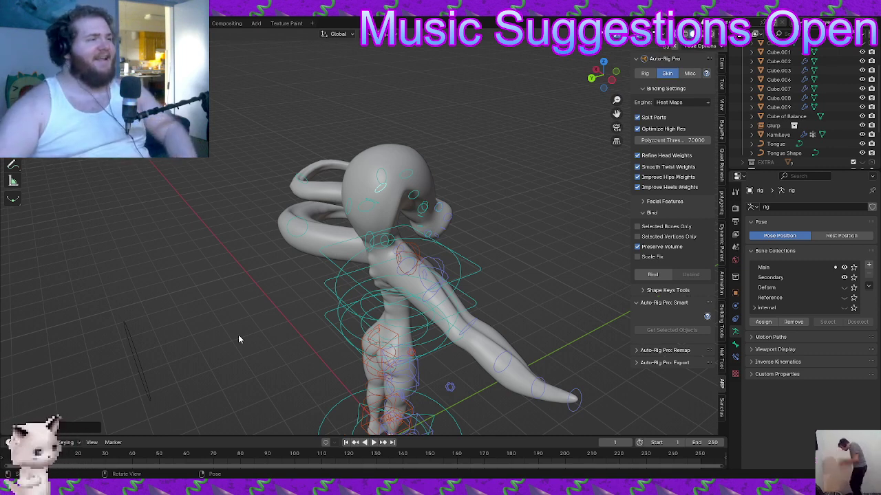
{"action": "middle_click_drag", "start_coordinate": [238, 339], "coordinate": [366, 247]}
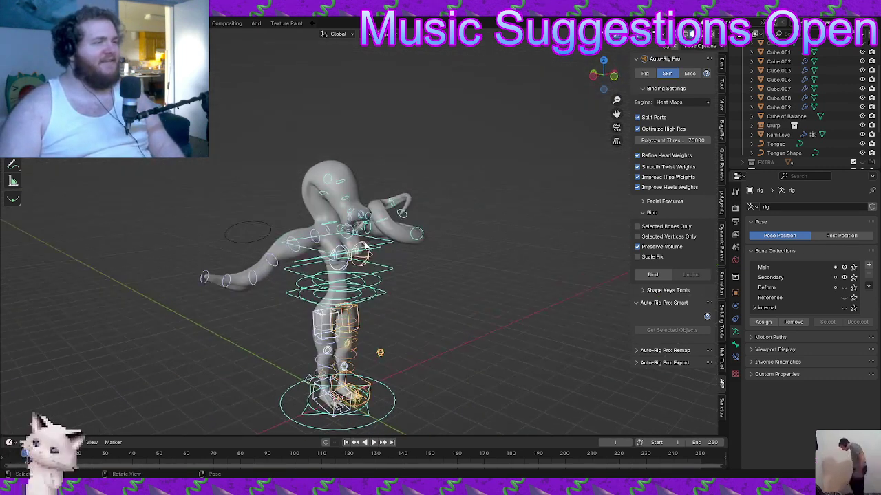
{"action": "key", "text": "ctrl+z"}
{"action": "key", "text": "ctrl+z"}
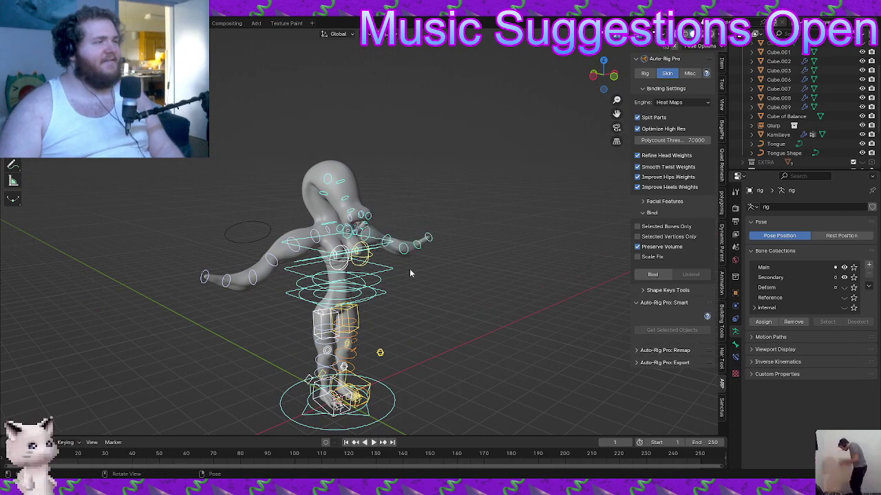
Move the lower-lip controllers to test how the mouth deforms
{"action": "middle_click_drag", "start_coordinate": [409, 273], "coordinate": [397, 255]}
{"action": "scroll", "coordinate": [429, 252], "scroll_direction": "up", "scroll_amount": 4}
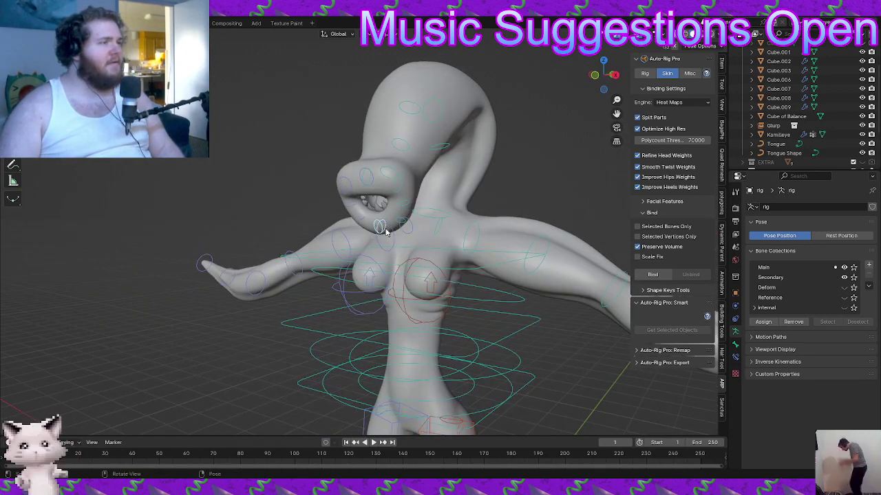
{"action": "key", "text": "g"}
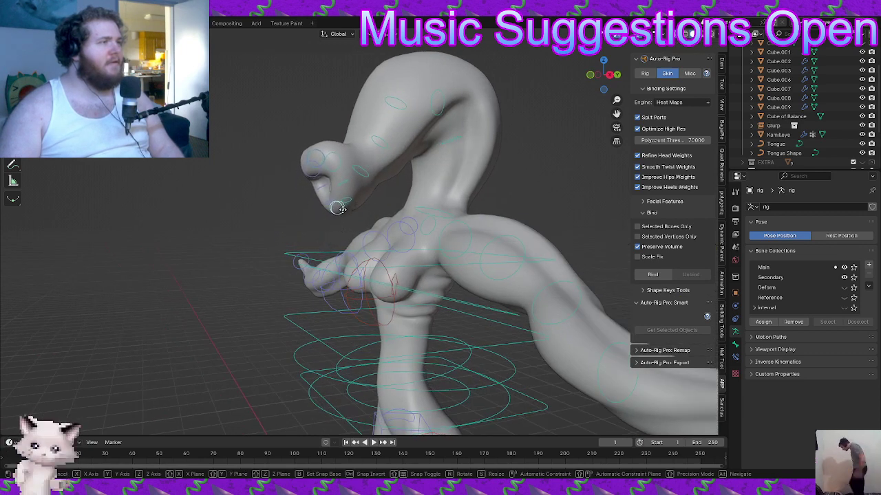
{"action": "left_click", "coordinate": [378, 192]}
{"action": "middle_click_drag", "start_coordinate": [381, 188], "coordinate": [366, 188]}
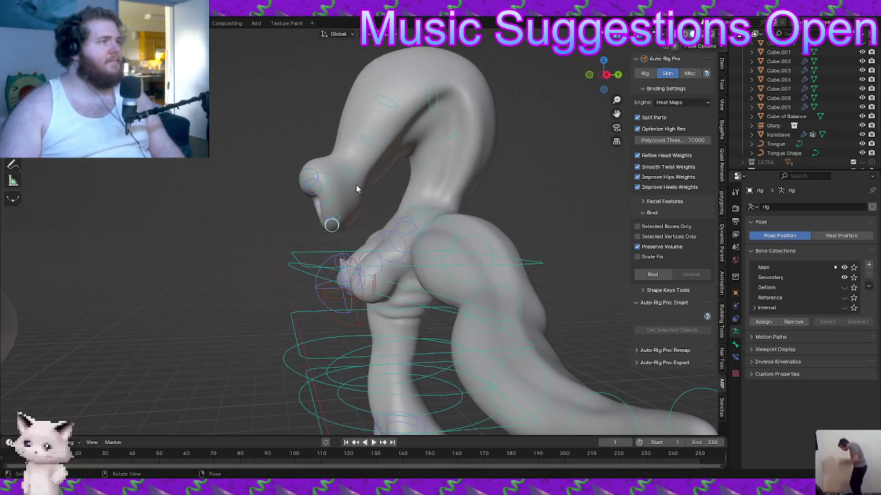
Switch the rig to Object Mode and back to Pose Mode, and try to move the head controller behind the mouth
{"action": "key", "text": "ctrl+Tab"}
{"action": "left_click", "coordinate": [333, 183]}
{"action": "key", "text": "ctrl+Tab"}
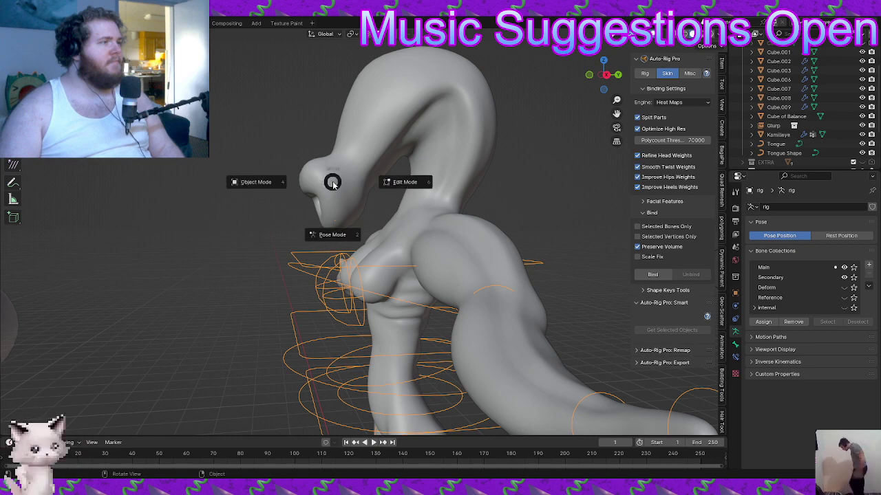
{"action": "left_click", "coordinate": [334, 219]}
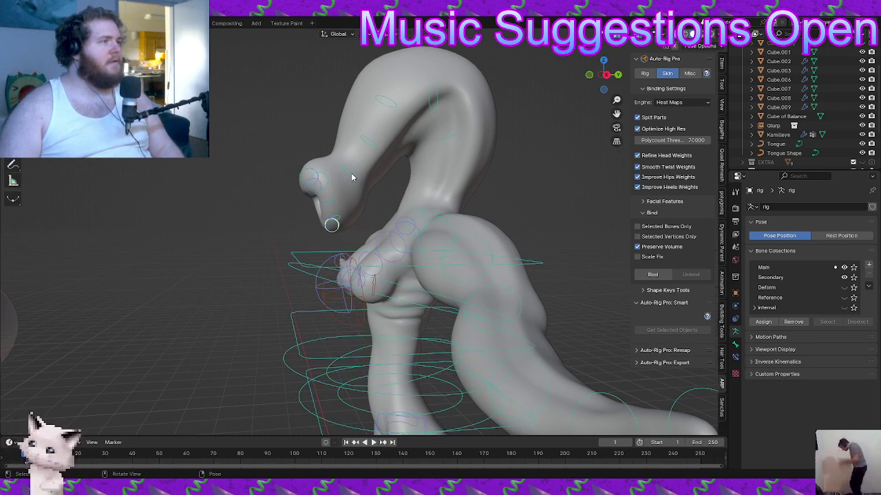
{"action": "key", "text": "g"}
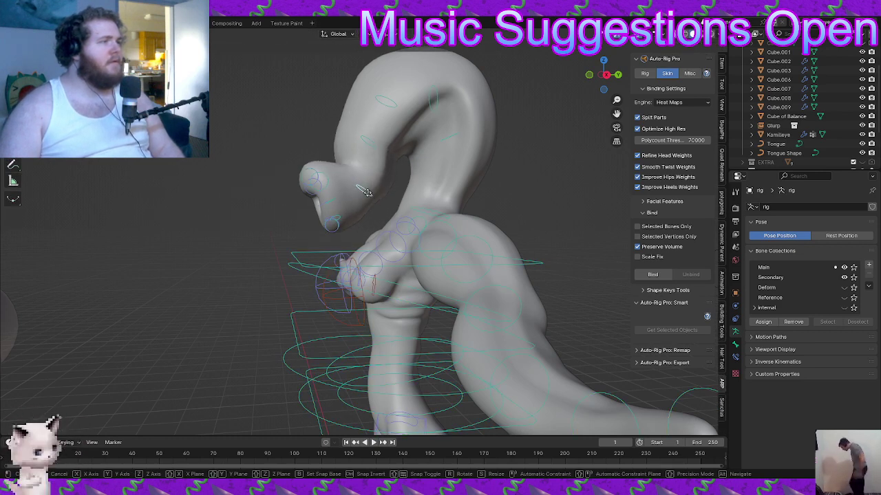
{"action": "right_click", "coordinate": [366, 192]}
Return to Object Mode, select the Kamilleye body mesh and unbind it from the rig
{"action": "middle_click_drag", "start_coordinate": [335, 194], "coordinate": [407, 197]}
{"action": "key", "text": "ctrl+Tab"}
{"action": "left_click", "coordinate": [389, 207]}
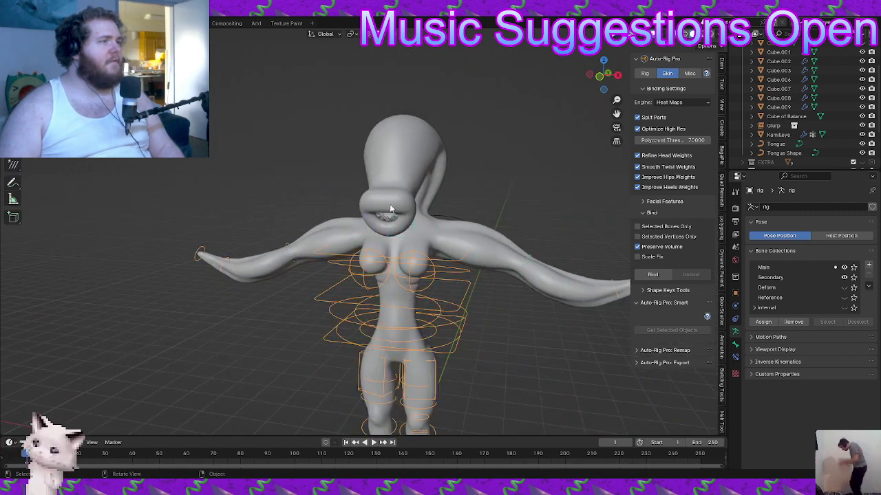
{"action": "scroll", "coordinate": [389, 204], "scroll_direction": "up", "scroll_amount": 3}
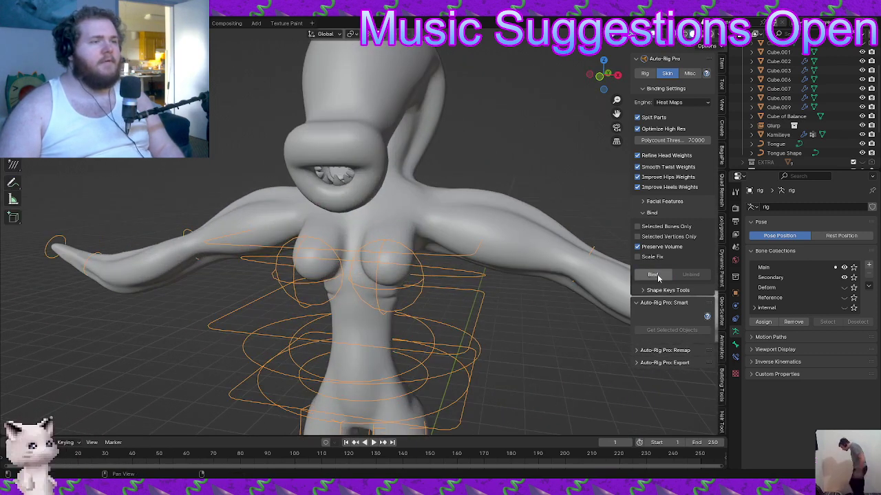
{"action": "left_click", "coordinate": [462, 243]}
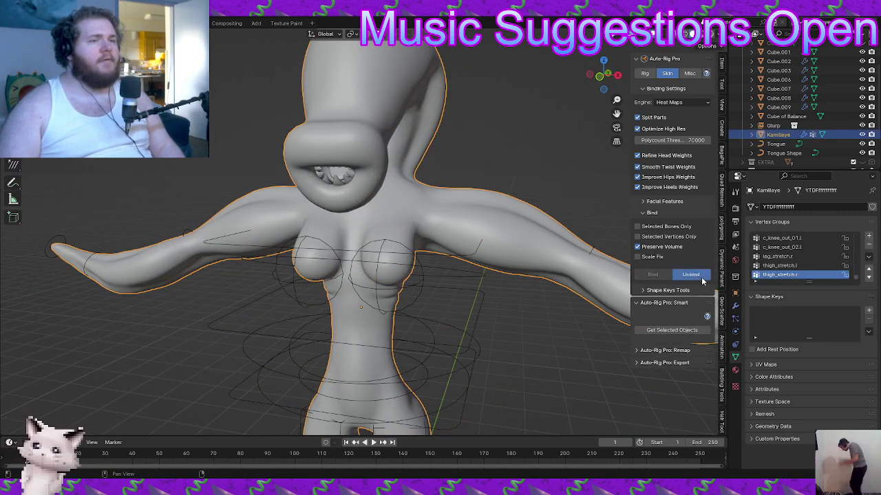
{"action": "left_click", "coordinate": [691, 275]}
Select the rig and open its reference bones for editing
{"action": "left_click", "coordinate": [447, 258]}
{"action": "left_click", "coordinate": [646, 72]}
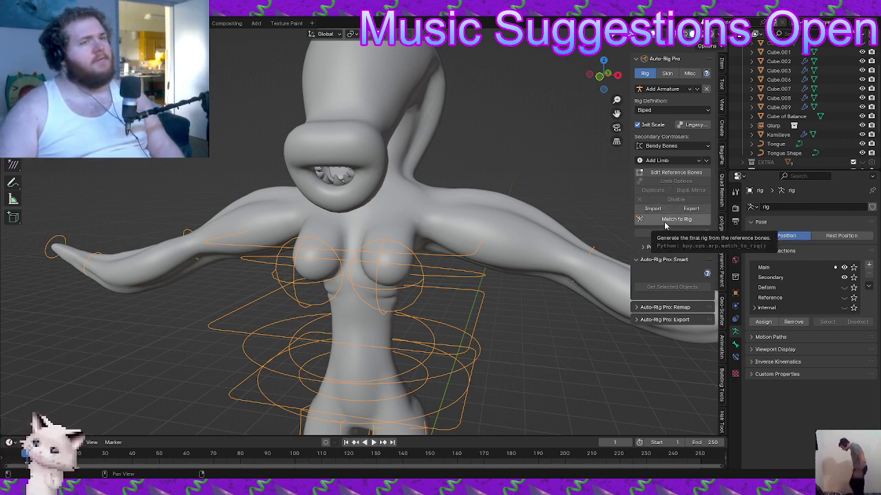
{"action": "left_click", "coordinate": [676, 173]}
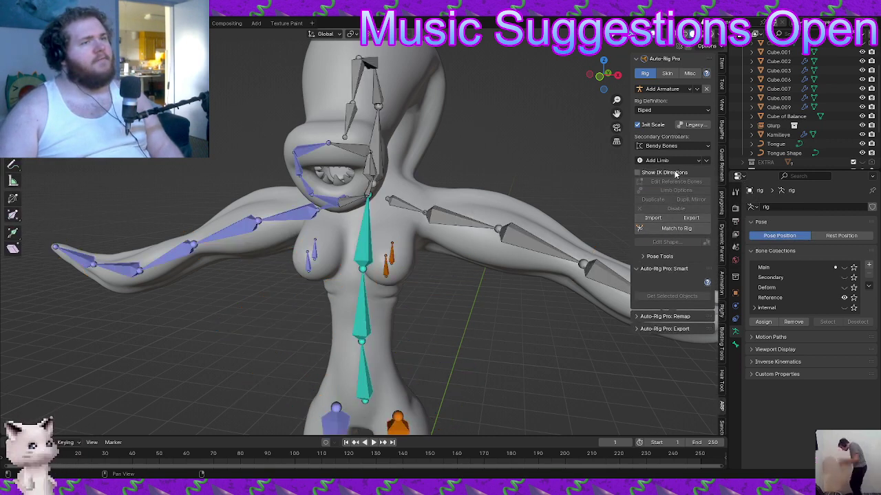
Parent the lower mouth reference bone to the last head bone behind the mouth, and deselect the bones
{"action": "middle_click_drag", "start_coordinate": [603, 185], "coordinate": [509, 168]}
{"action": "scroll", "coordinate": [482, 179], "scroll_direction": "up", "scroll_amount": 3}
{"action": "middle_click_drag", "start_coordinate": [441, 207], "coordinate": [373, 181]}
{"action": "left_click", "coordinate": [405, 194]}
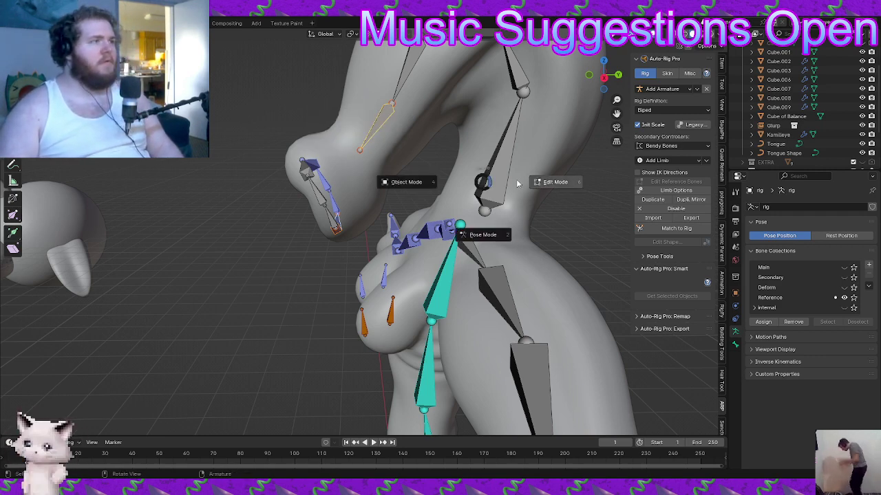
{"action": "middle_click_drag", "start_coordinate": [502, 180], "coordinate": [366, 244]}
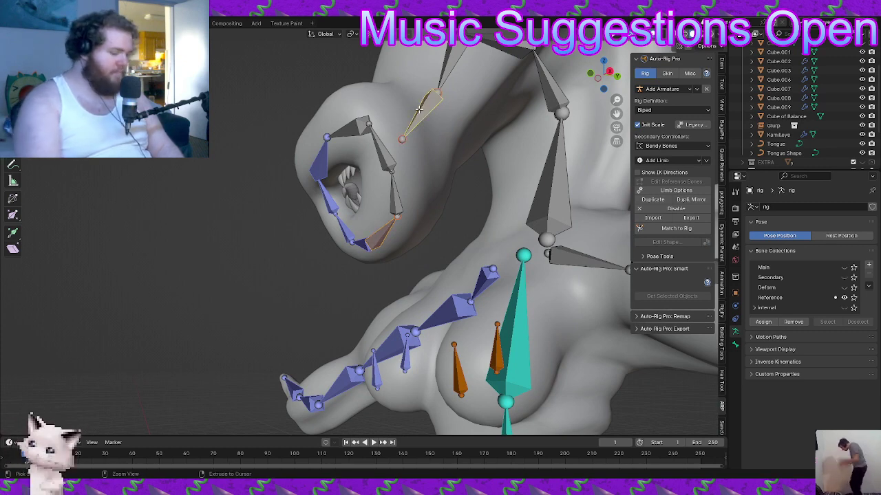
{"action": "key", "text": "ctrl+p"}
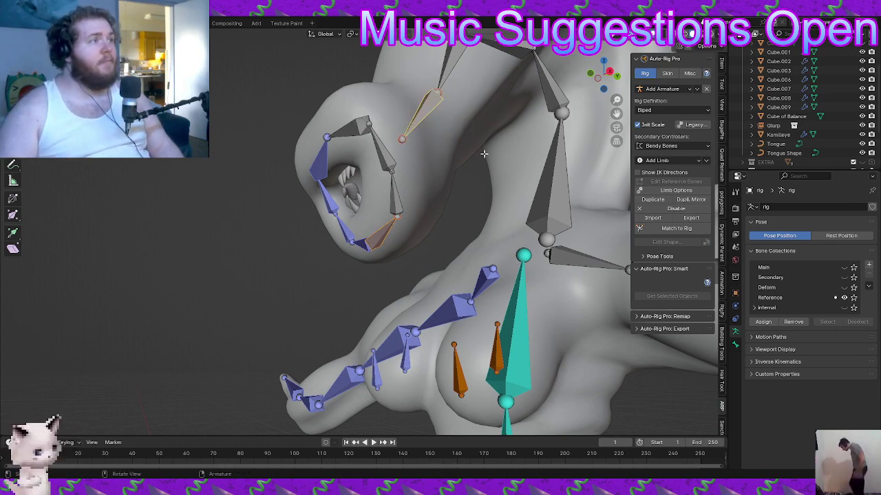
{"action": "scroll", "coordinate": [467, 182], "scroll_direction": "down", "scroll_amount": 1}
{"action": "middle_click_drag", "start_coordinate": [412, 208], "coordinate": [390, 226]}
{"action": "scroll", "coordinate": [434, 213], "scroll_direction": "down", "scroll_amount": 3}
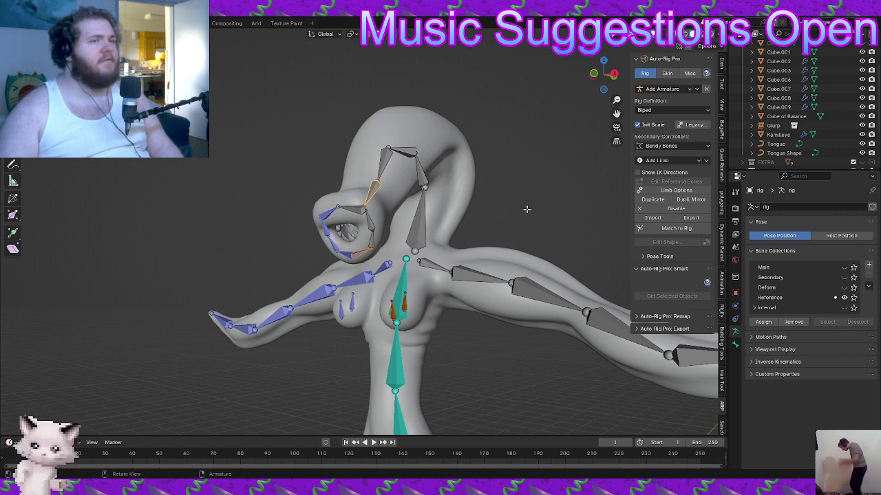
{"action": "left_click", "coordinate": [568, 201]}
Set the rig's secondary controllers to None and save the file
{"action": "left_click", "coordinate": [699, 161]}
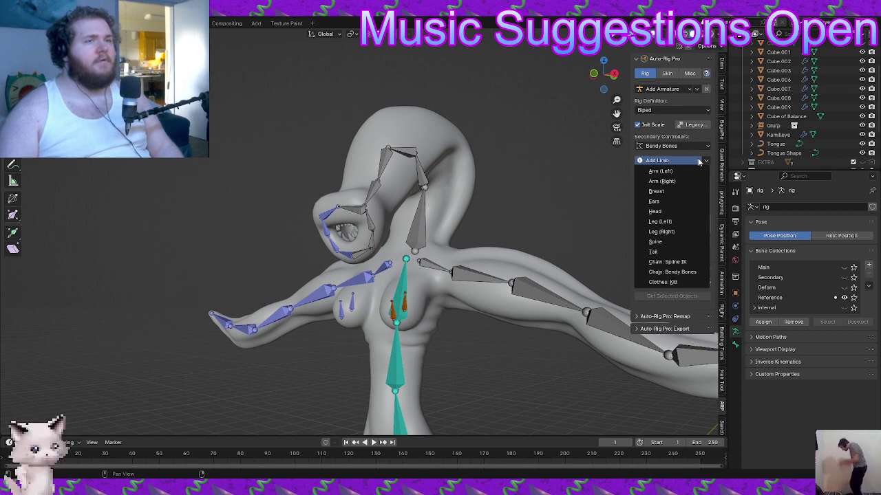
{"action": "left_click", "coordinate": [699, 161]}
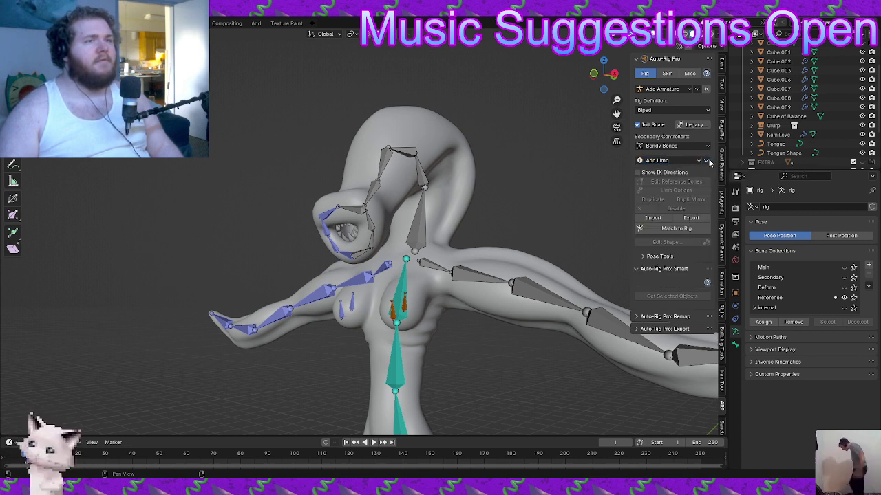
{"action": "left_click", "coordinate": [705, 146]}
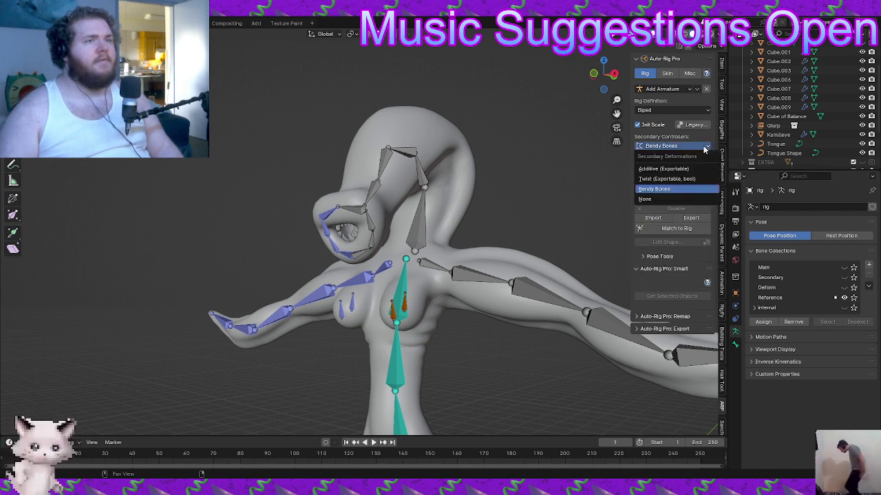
{"action": "left_click", "coordinate": [661, 198]}
{"action": "middle_click_drag", "start_coordinate": [518, 186], "coordinate": [444, 181]}
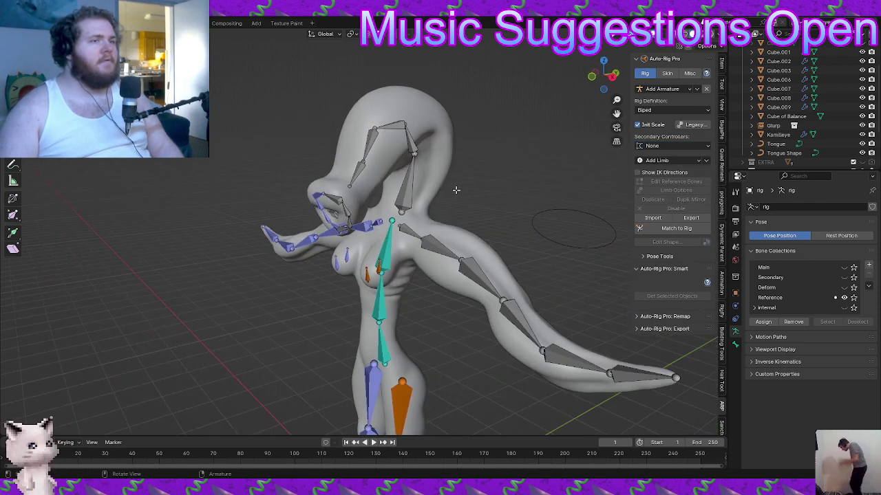
{"action": "scroll", "coordinate": [455, 190], "scroll_direction": "down", "scroll_amount": 3}
{"action": "middle_click_drag", "start_coordinate": [427, 255], "coordinate": [428, 235]}
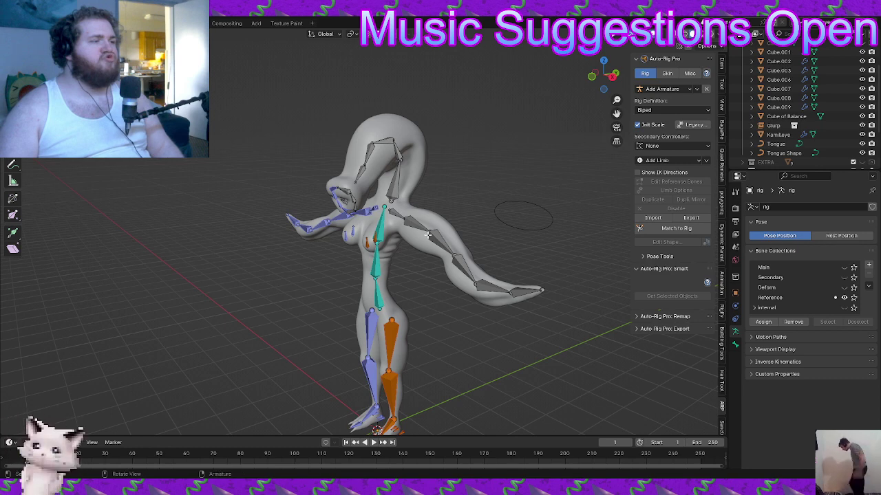
{"action": "key", "text": "ctrl+s"}
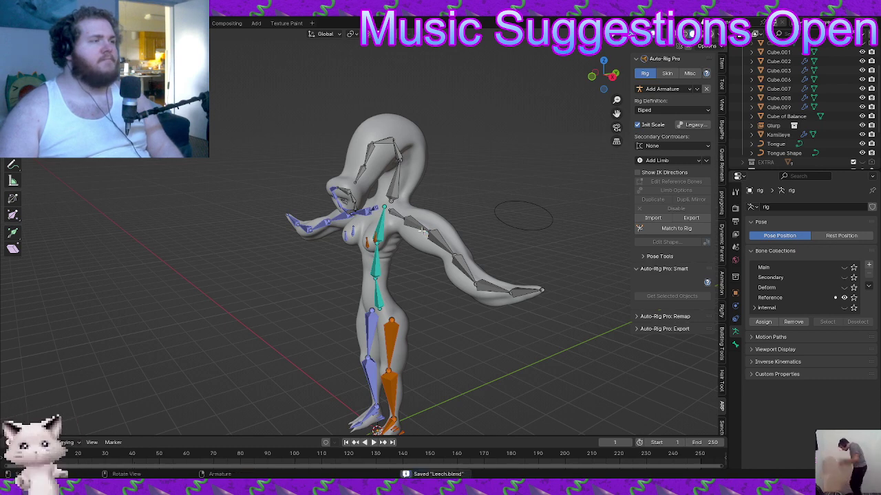
Turn on X-ray display to work on the lower mouth reference bones up close
{"action": "middle_click_drag", "start_coordinate": [422, 231], "coordinate": [512, 254]}
{"action": "scroll", "coordinate": [447, 269], "scroll_direction": "up", "scroll_amount": 7}
{"action": "mouse_move", "coordinate": [382, 313]}
{"action": "middle_mouse_down"}
{"action": "mouse_move", "coordinate": [368, 239]}
{"action": "mouse_move", "coordinate": [363, 257]}
{"action": "mouse_move", "coordinate": [383, 254]}
{"action": "middle_mouse_up"}
{"action": "left_click", "coordinate": [369, 240]}
{"action": "scroll", "coordinate": [364, 245], "scroll_direction": "up", "scroll_amount": 2}
{"action": "left_click", "coordinate": [360, 258]}
{"action": "left_click", "coordinate": [360, 258], "text": "shift"}
{"action": "left_click", "coordinate": [361, 257]}
{"action": "key", "text": "z"}
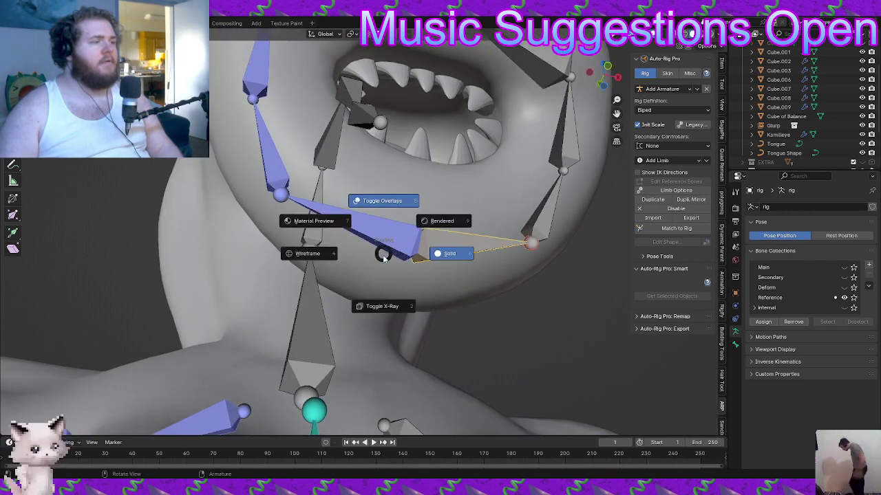
{"action": "left_click", "coordinate": [384, 305]}
Move the inner joint of the left lower mouth bone along the X axis near the chin's centre
{"action": "left_click", "coordinate": [418, 252]}
{"action": "key", "text": "g"}
{"action": "key", "text": "x"}
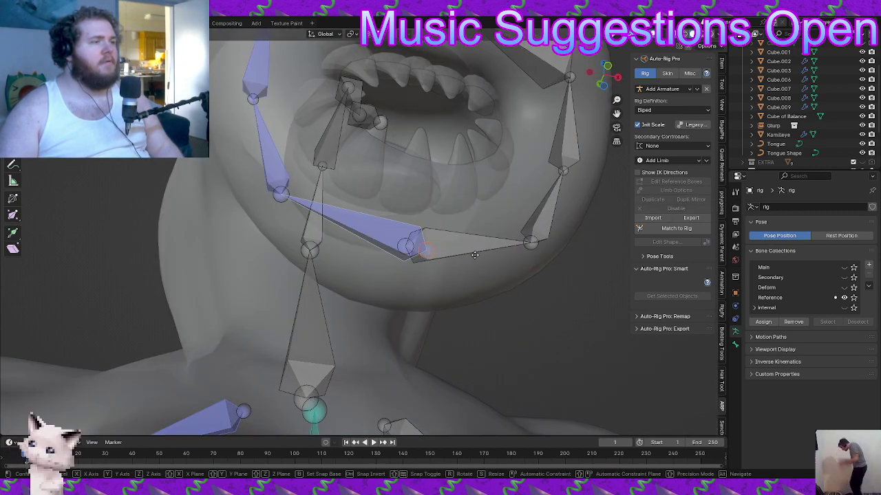
{"action": "left_click", "coordinate": [468, 254]}
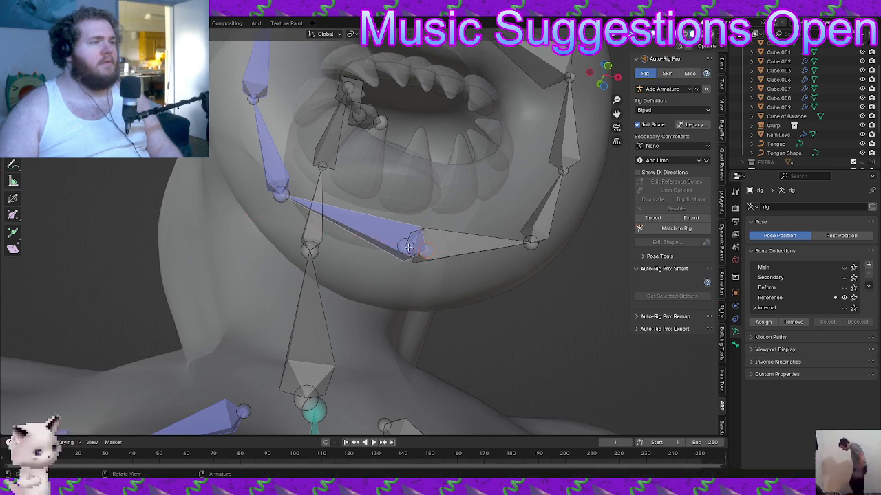
Move the inner joints of the mouth's lower and upper reference bones along the X axis toward the head's centreline
{"action": "middle_click_drag", "start_coordinate": [403, 246], "coordinate": [370, 142]}
{"action": "key", "text": "g"}
{"action": "key", "text": "x"}
{"action": "left_click", "coordinate": [465, 260]}
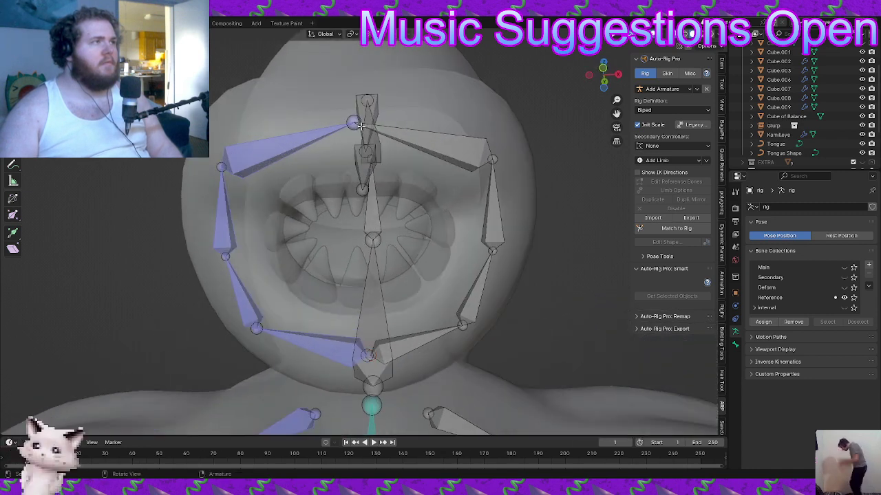
{"action": "key", "text": "g"}
{"action": "key", "text": "x"}
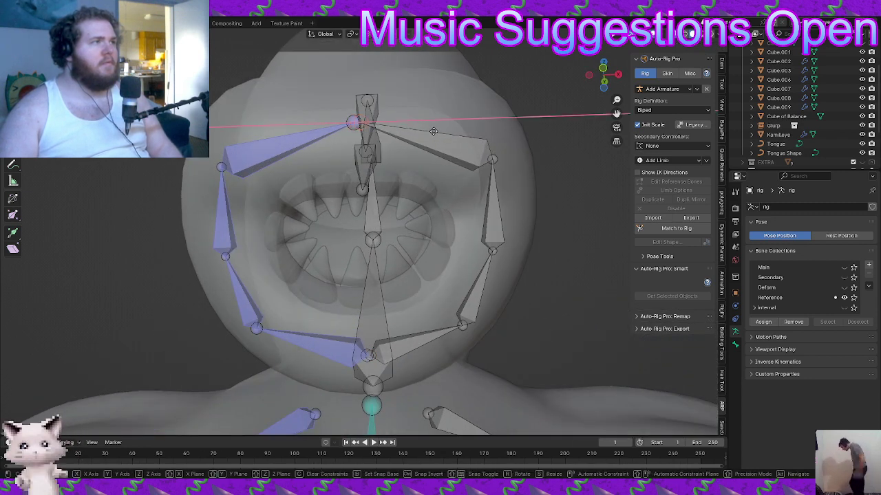
{"action": "left_click", "coordinate": [433, 131]}
Turn off X-ray display and return the rig to Object Mode
{"action": "scroll", "coordinate": [433, 131], "scroll_direction": "down", "scroll_amount": 4}
{"action": "mouse_move", "coordinate": [425, 145]}
{"action": "middle_mouse_down"}
{"action": "mouse_move", "coordinate": [425, 169]}
{"action": "mouse_move", "coordinate": [414, 163]}
{"action": "mouse_move", "coordinate": [421, 174]}
{"action": "middle_mouse_up"}
{"action": "key", "text": "z"}
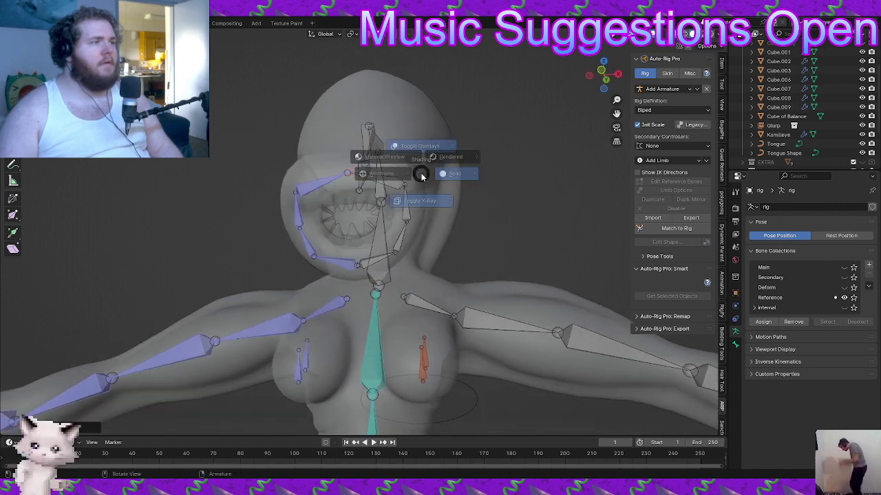
{"action": "left_click", "coordinate": [421, 176]}
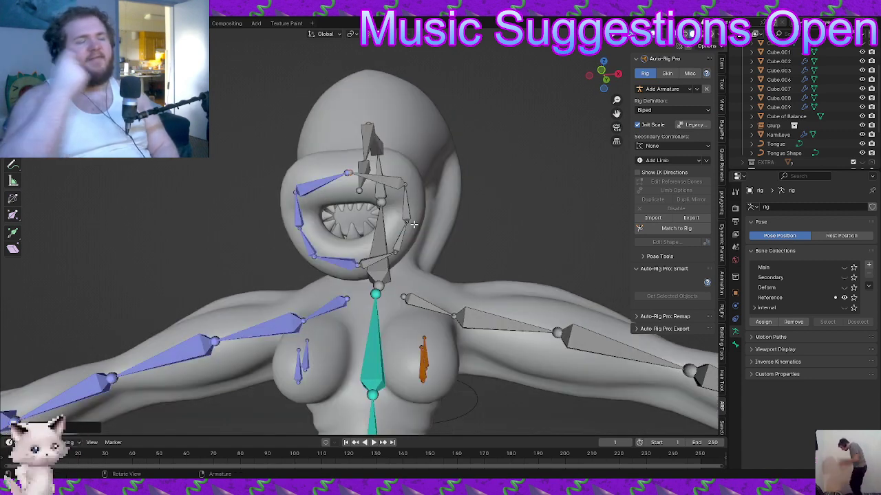
{"action": "scroll", "coordinate": [435, 205], "scroll_direction": "down", "scroll_amount": 4}
{"action": "middle_click_drag", "start_coordinate": [434, 205], "coordinate": [468, 155]}
{"action": "middle_click_drag", "start_coordinate": [468, 155], "coordinate": [421, 192]}
{"action": "key", "text": "Tab"}
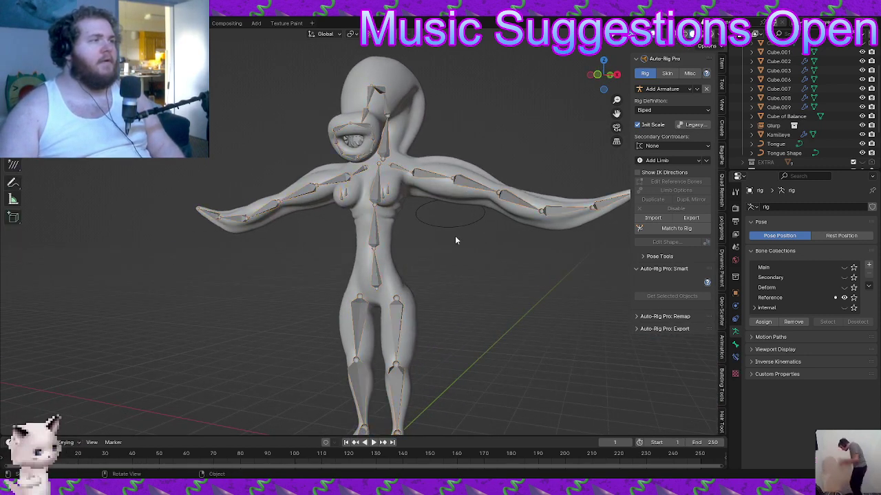
Save the scene under the new file name TEST.blend
{"action": "left_click", "coordinate": [20, 24]}
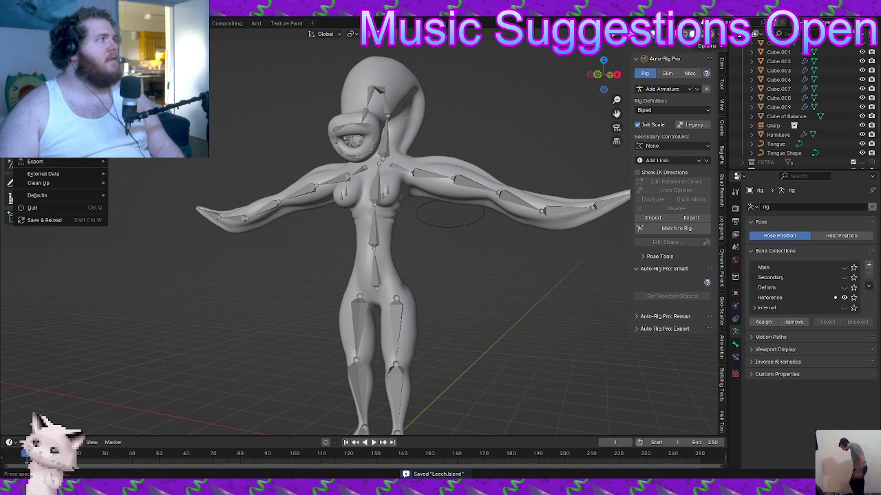
{"action": "left_click", "coordinate": [38, 101]}
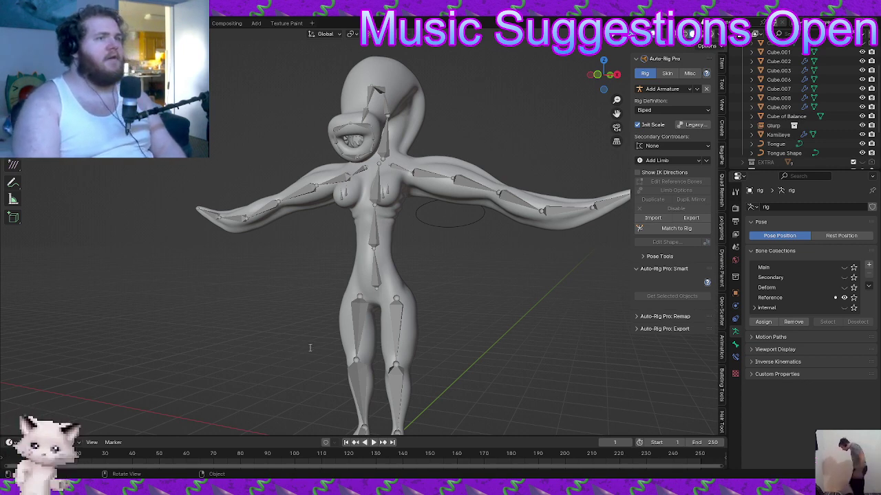
{"action": "key", "text": "ctrl+s"}
Select all objects and switch the rig to Edit Mode
{"action": "scroll", "coordinate": [399, 252], "scroll_direction": "down", "scroll_amount": 2}
{"action": "middle_click_drag", "start_coordinate": [375, 229], "coordinate": [365, 272], "text": "shift"}
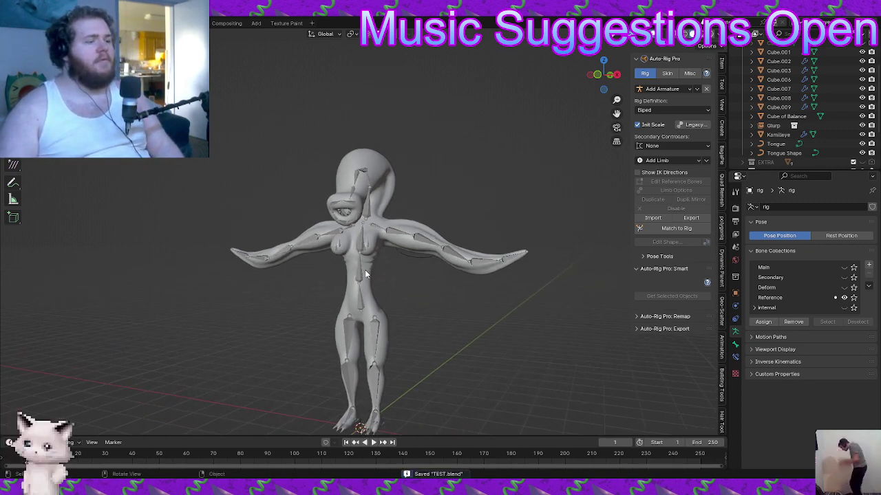
{"action": "scroll", "coordinate": [355, 265], "scroll_direction": "up", "scroll_amount": 3}
{"action": "key", "text": "a"}
{"action": "key", "text": "ctrl+Tab"}
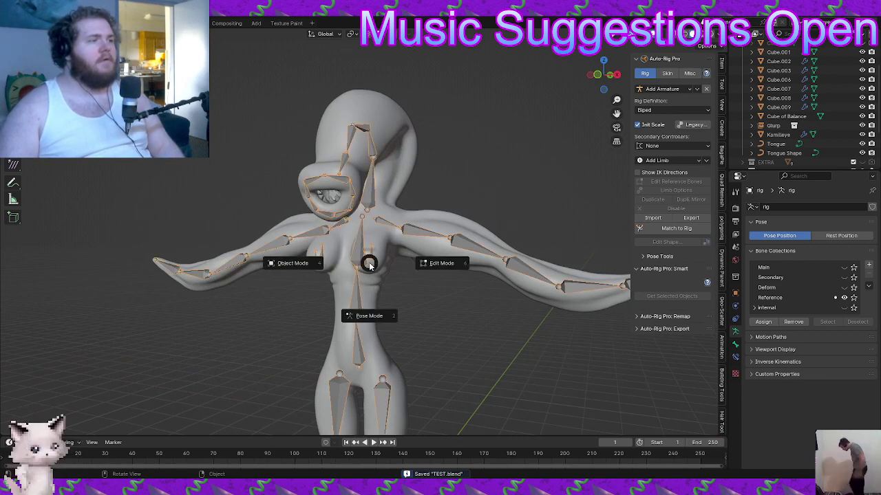
{"action": "left_click", "coordinate": [399, 266]}
{"action": "scroll", "coordinate": [379, 242], "scroll_direction": "up", "scroll_amount": 5}
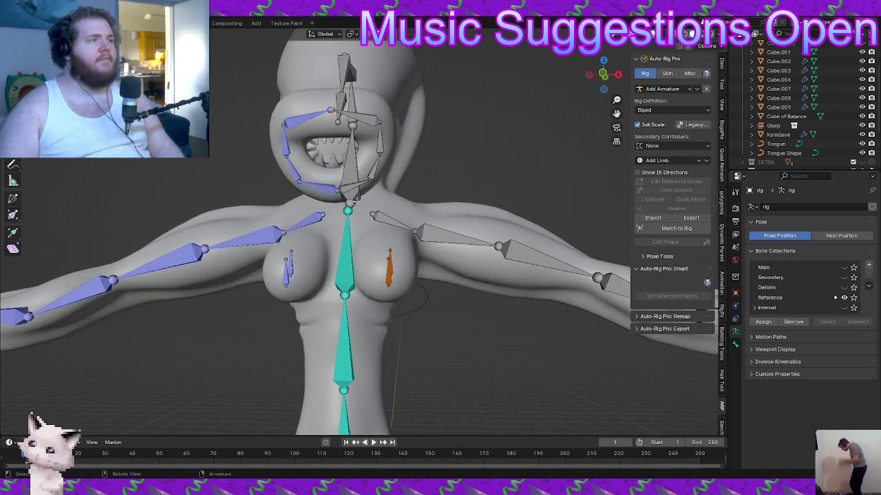
Parent the lower mouth reference bone to the last head bone with Keep Offset, and deselect the bones
{"action": "middle_click_drag", "start_coordinate": [356, 189], "coordinate": [308, 219]}
{"action": "middle_click_drag", "start_coordinate": [324, 205], "coordinate": [317, 212]}
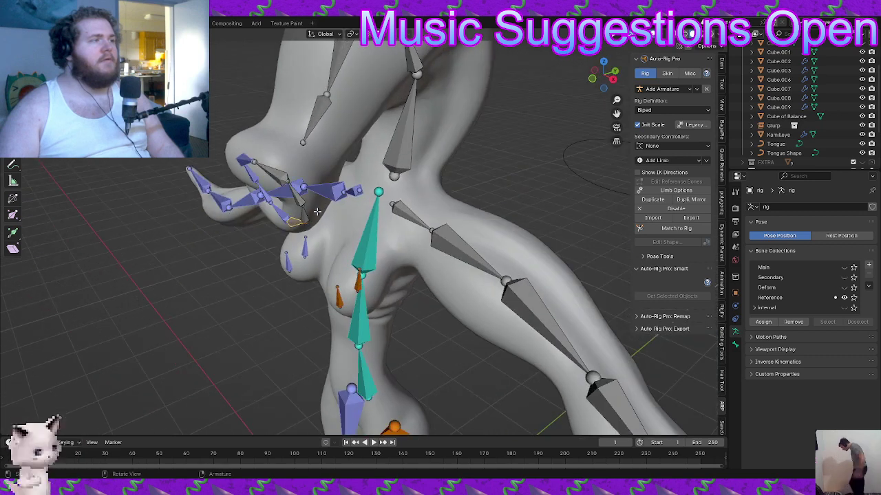
{"action": "key", "text": "ctrl+p"}
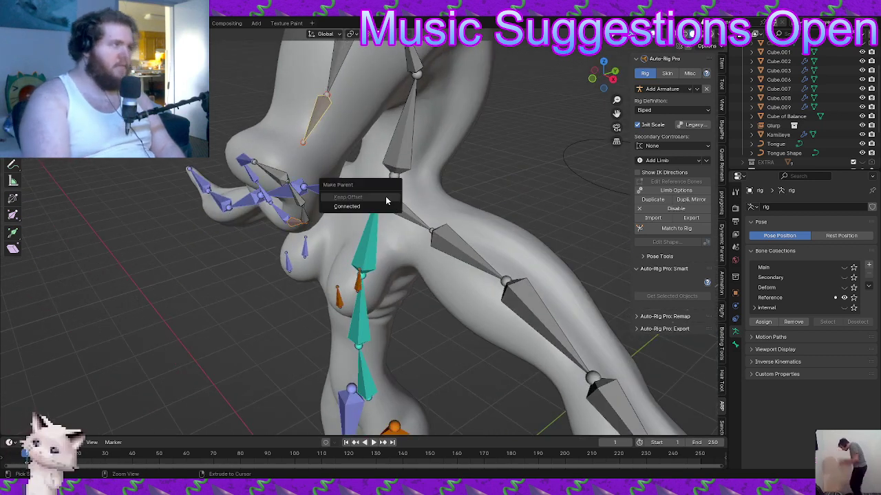
{"action": "left_click", "coordinate": [388, 199]}
{"action": "scroll", "coordinate": [511, 144], "scroll_direction": "down", "scroll_amount": 3}
{"action": "left_click", "coordinate": [511, 144]}
{"action": "middle_click_drag", "start_coordinate": [474, 192], "coordinate": [521, 134]}
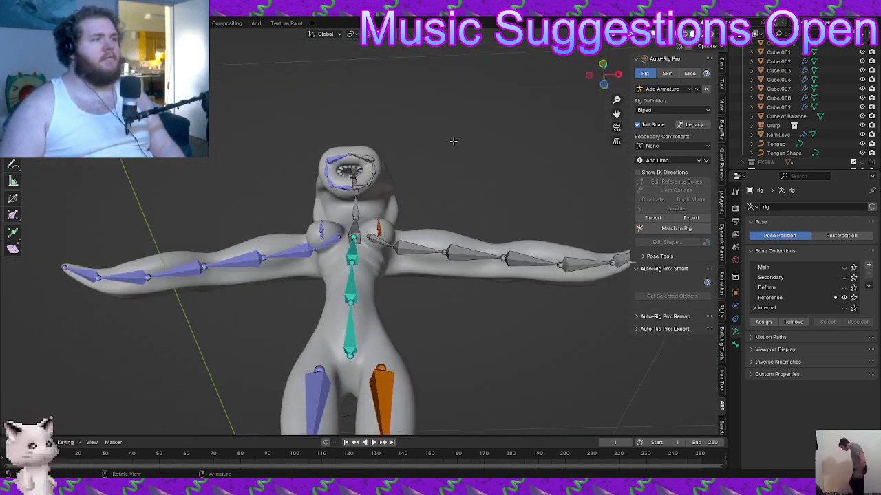
Disable the reference bone chains on both sides of the mouth
{"action": "key", "text": "c"}
{"action": "scroll", "coordinate": [386, 144], "scroll_direction": "down", "scroll_amount": 3}
{"action": "scroll", "coordinate": [372, 146], "scroll_direction": "up", "scroll_amount": 5}
{"action": "right_click", "coordinate": [364, 147]}
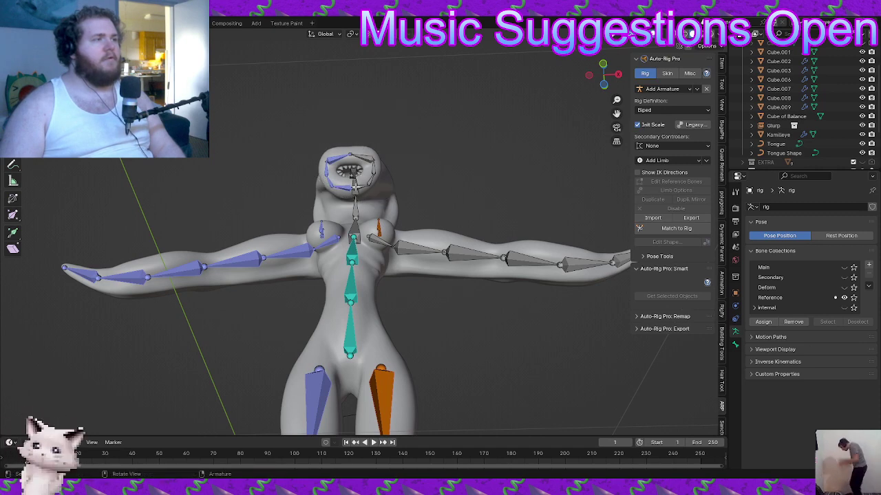
{"action": "left_click", "coordinate": [356, 186]}
{"action": "middle_click_drag", "start_coordinate": [408, 165], "coordinate": [375, 181]}
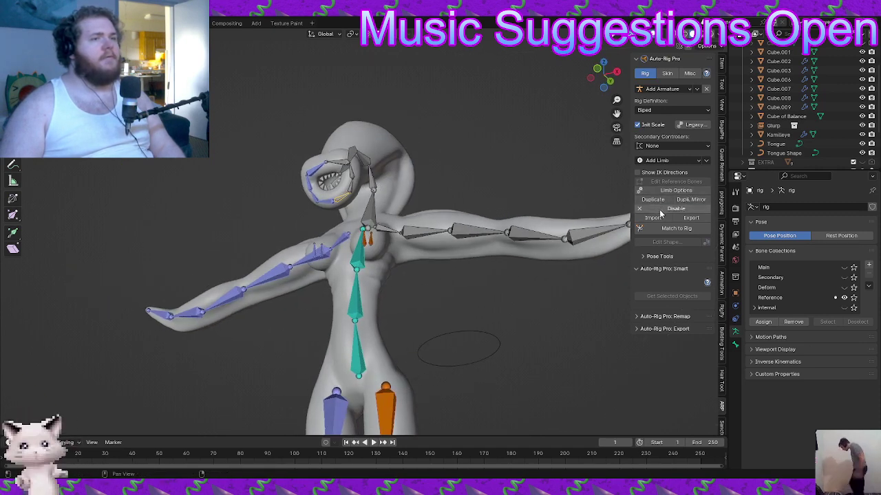
{"action": "left_click", "coordinate": [353, 197]}
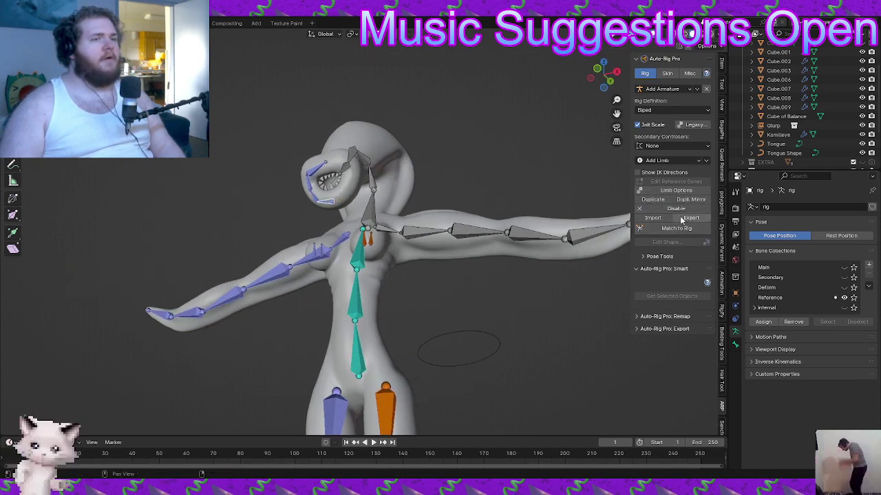
{"action": "middle_click_drag", "start_coordinate": [468, 206], "coordinate": [402, 199]}
Disable the left and right arm limbs of the rig
{"action": "left_click", "coordinate": [400, 196]}
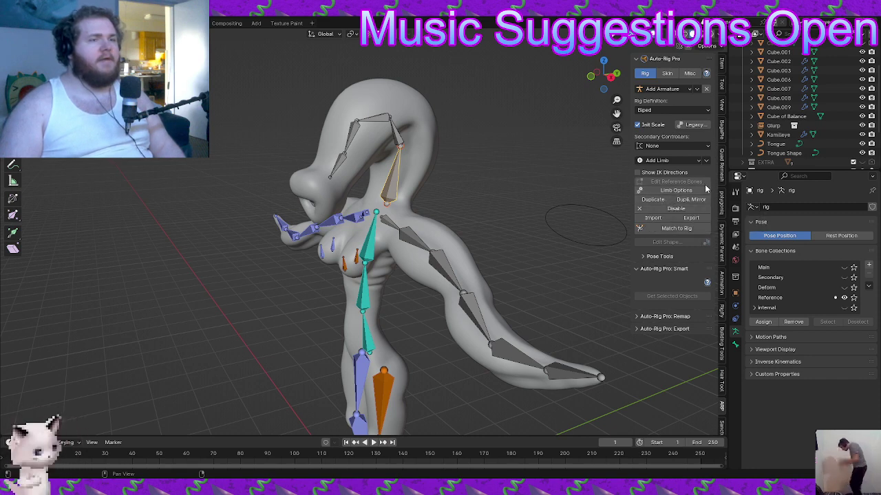
{"action": "middle_click_drag", "start_coordinate": [418, 225], "coordinate": [536, 216]}
{"action": "left_click", "coordinate": [376, 216]}
{"action": "left_click", "coordinate": [392, 218]}
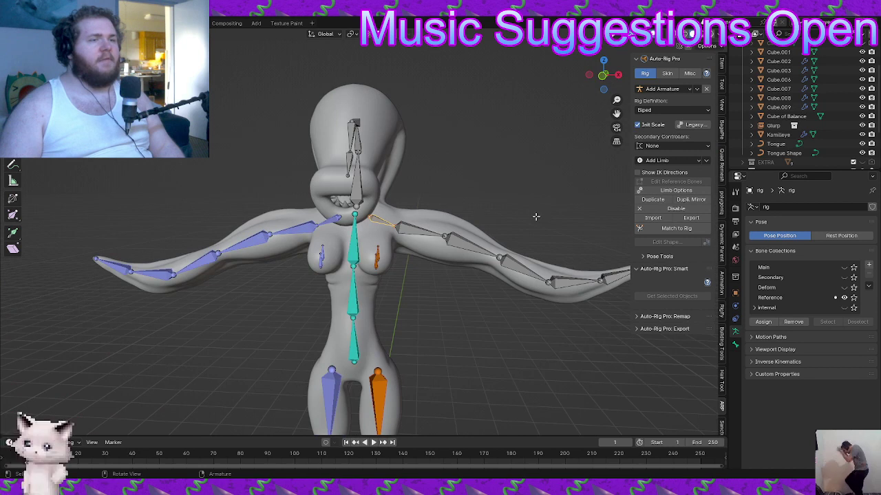
{"action": "left_click", "coordinate": [659, 199]}
{"action": "key", "text": "ctrl+z"}
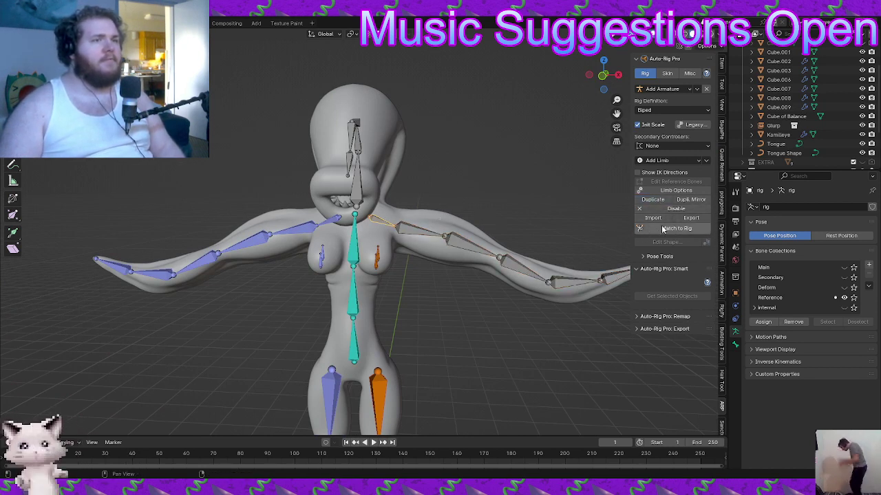
{"action": "left_click", "coordinate": [678, 210]}
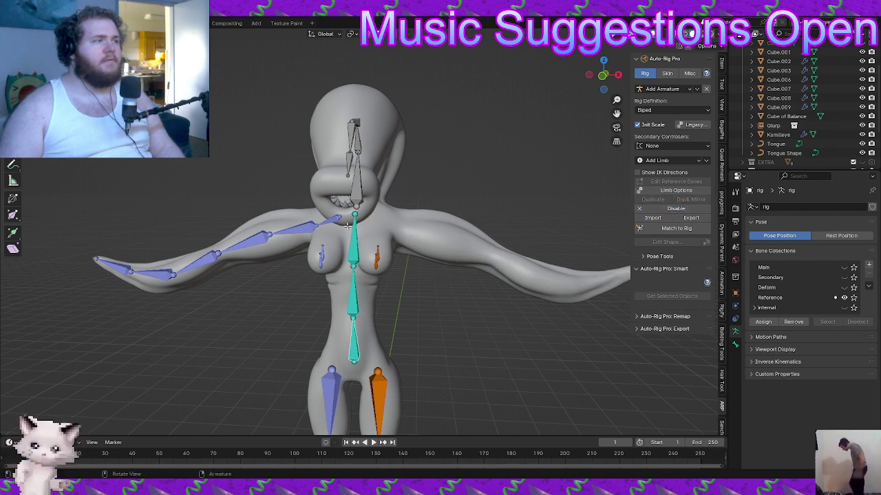
{"action": "left_click", "coordinate": [657, 209]}
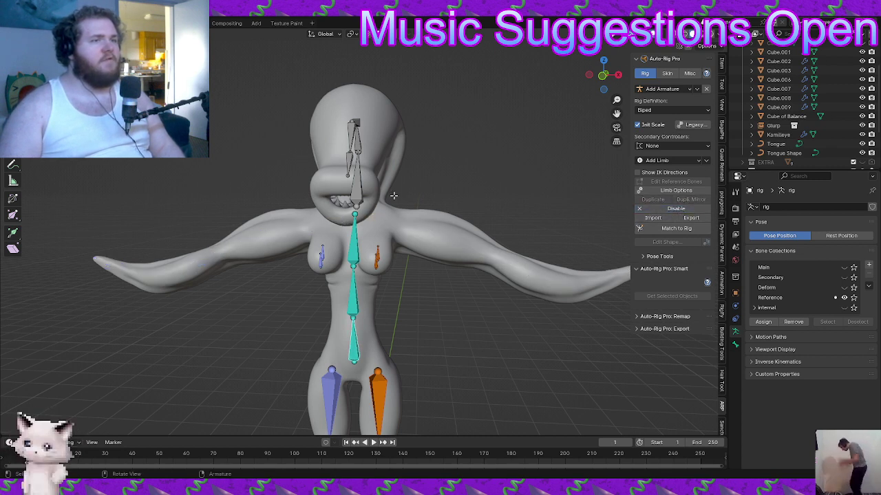
Add a Chain: Spline IK limb and raise it along the Z axis to neck height
{"action": "left_click", "coordinate": [681, 162]}
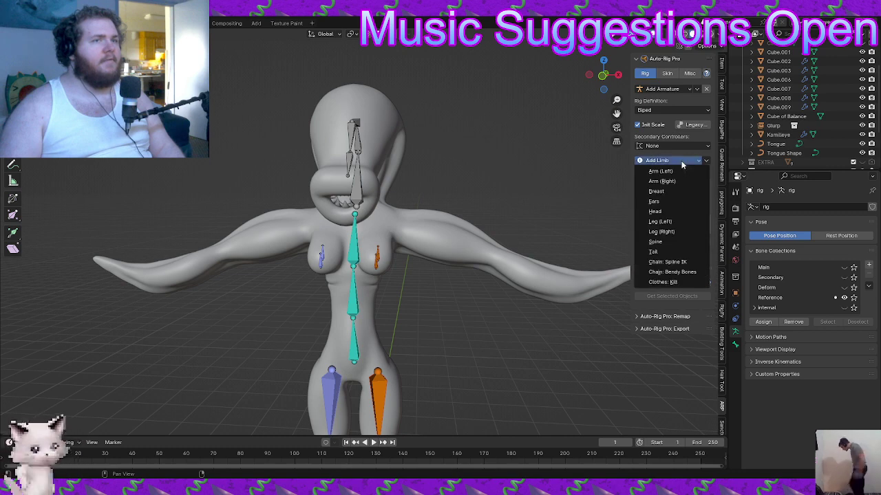
{"action": "left_click", "coordinate": [677, 262]}
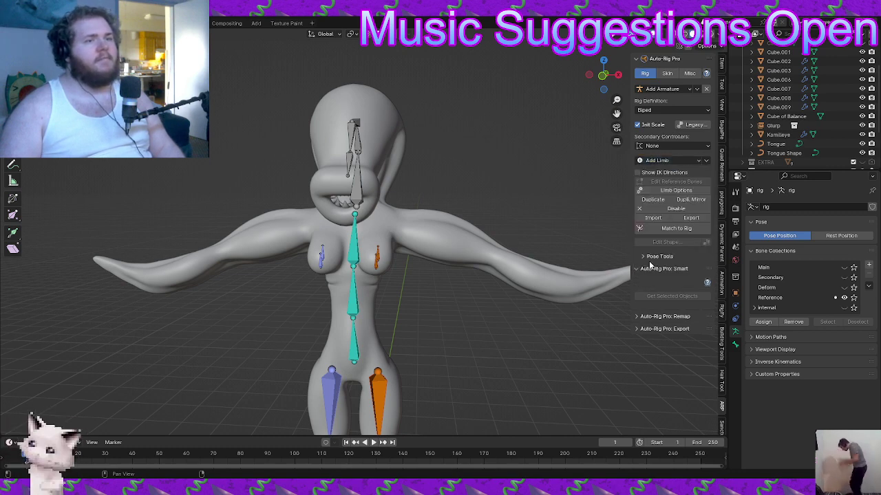
{"action": "scroll", "coordinate": [444, 241], "scroll_direction": "down", "scroll_amount": 3}
{"action": "key", "text": "g"}
{"action": "key", "text": "z"}
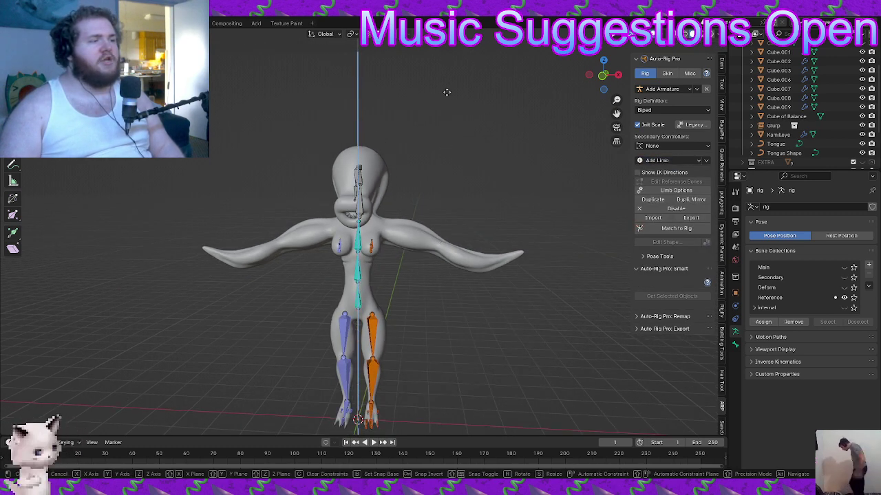
{"action": "left_click", "coordinate": [441, 62]}
Rotate the spline chain 90 degrees in front view so it lies horizontally
{"action": "key", "text": "KP_3"}
{"action": "key", "text": "KP_1"}
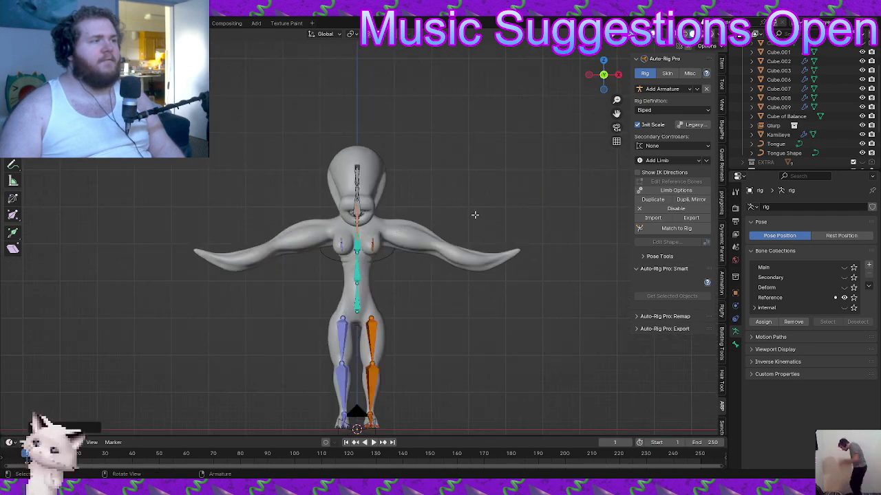
{"action": "key", "text": "r"}
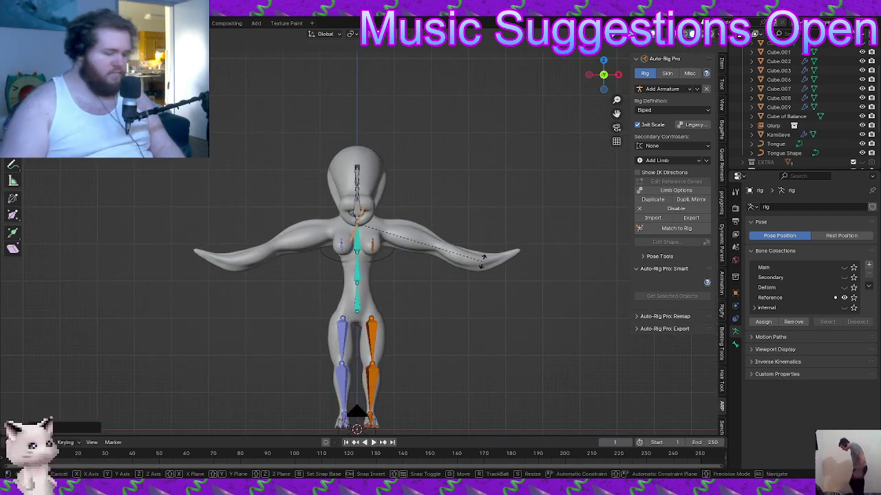
{"action": "type", "text": "90"}
{"action": "key", "text": "Return"}
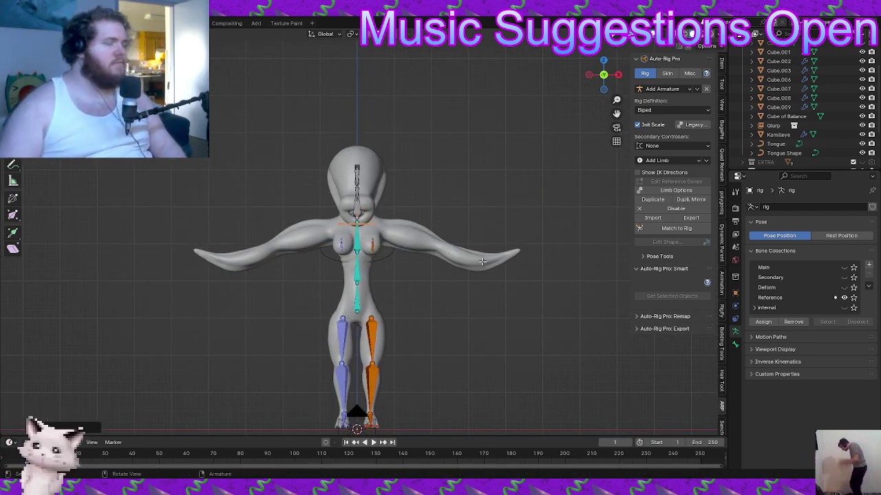
Move the horizontal spline chain into the upper part of the creature's left arm, starting near the shoulder
{"action": "key", "text": "g"}
{"action": "left_click", "coordinate": [438, 226]}
{"action": "scroll", "coordinate": [484, 226], "scroll_direction": "up", "scroll_amount": 6}
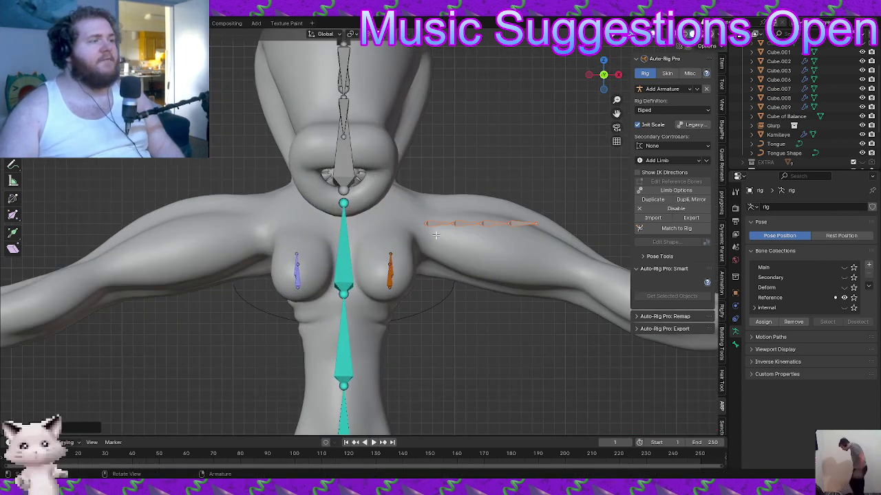
{"action": "middle_click_drag", "start_coordinate": [490, 228], "coordinate": [342, 164], "text": "shift"}
{"action": "scroll", "coordinate": [343, 158], "scroll_direction": "down", "scroll_amount": 1}
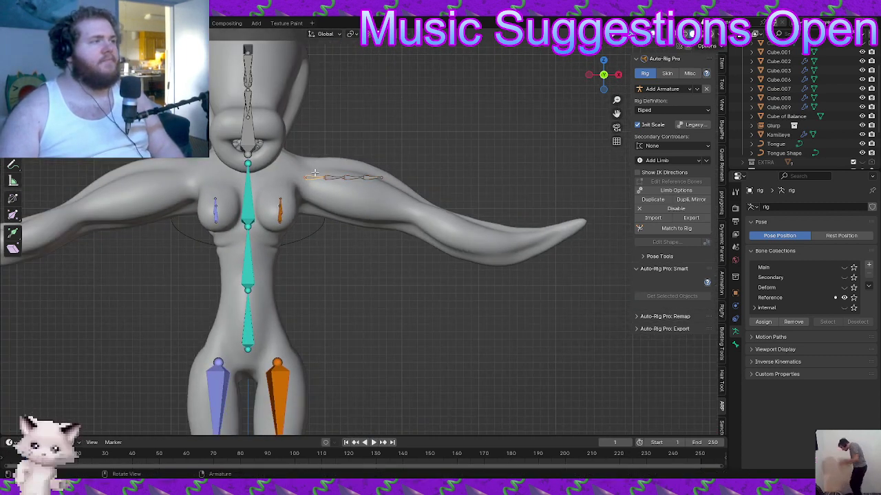
In the spline's limb options, set the bendy bones count to 3 and the side to Left (.l), and apply them
{"action": "left_click", "coordinate": [668, 191]}
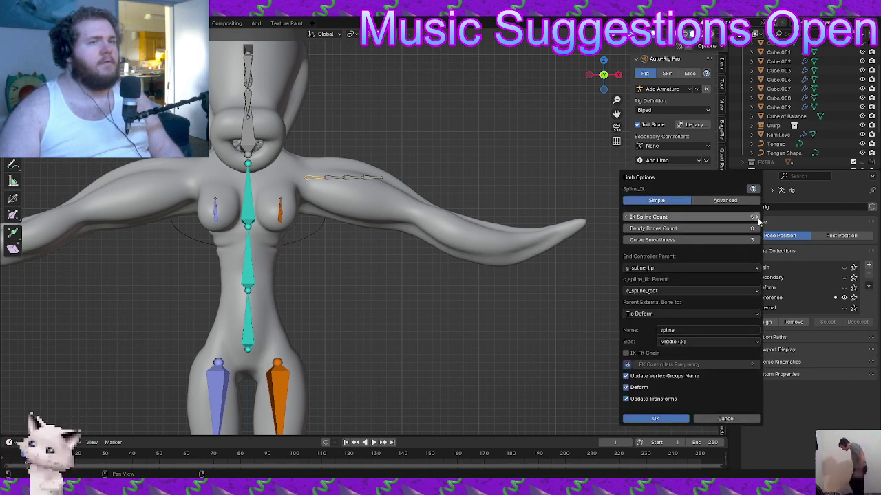
{"action": "left_click", "coordinate": [756, 229]}
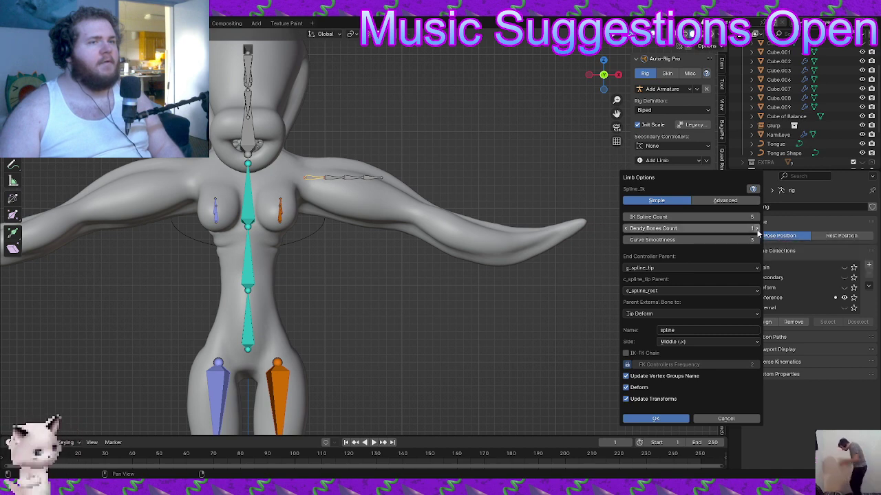
{"action": "left_click", "coordinate": [756, 229]}
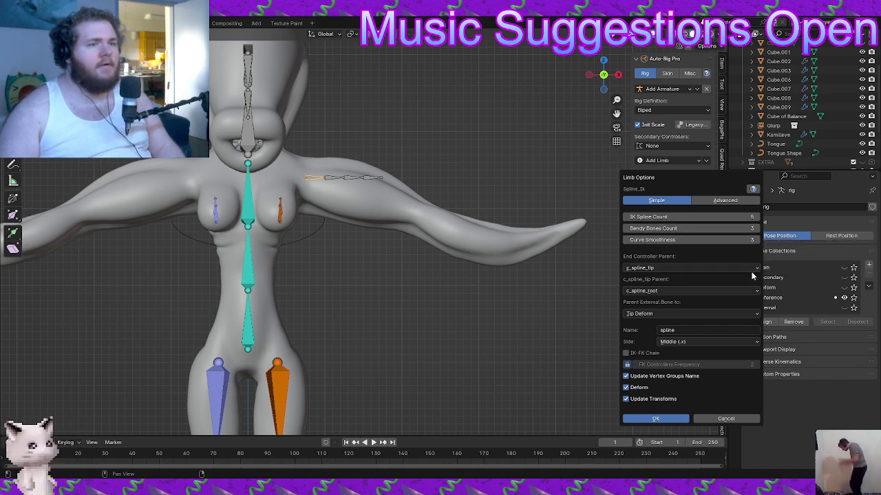
{"action": "left_click", "coordinate": [736, 341]}
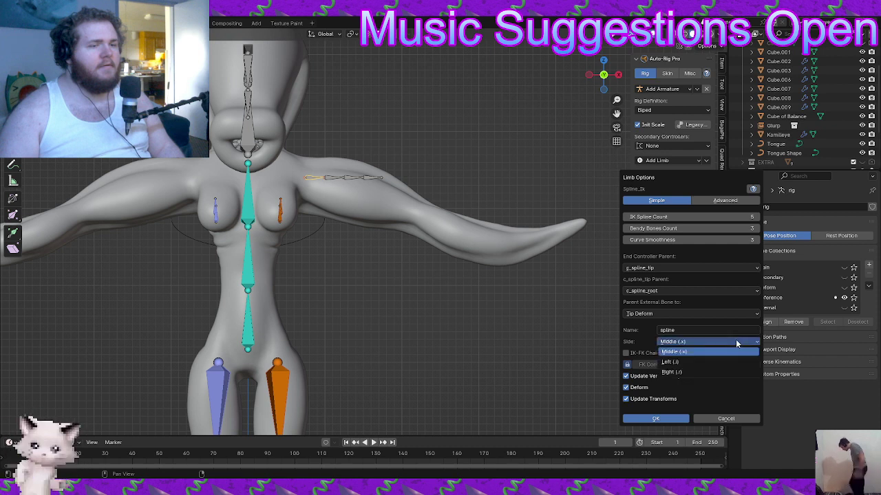
{"action": "left_click", "coordinate": [717, 361]}
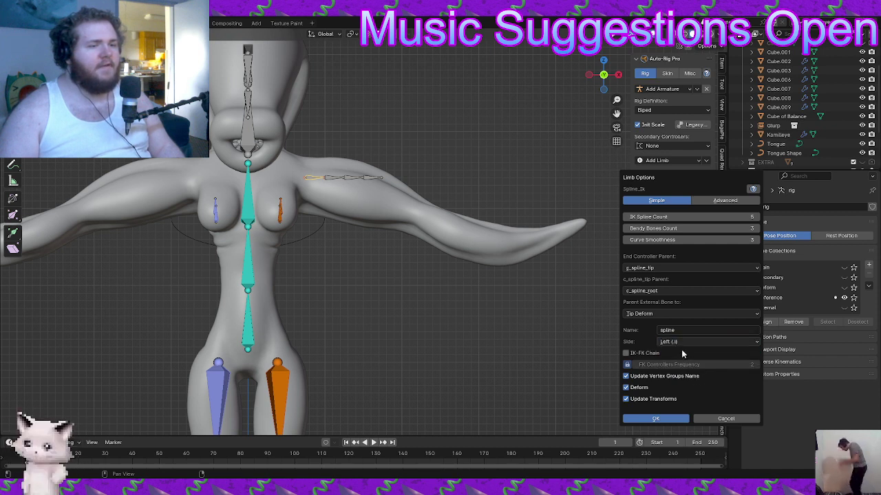
{"action": "left_click", "coordinate": [656, 419]}
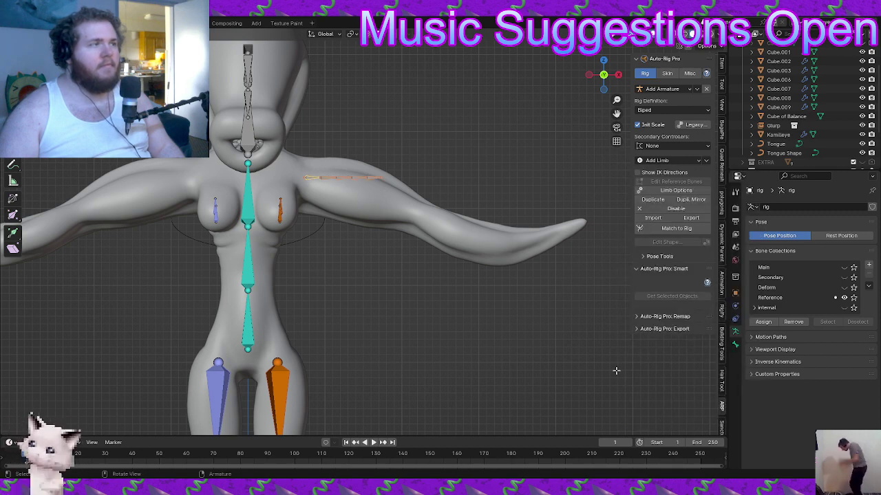
Place the spline chain's tip at the end of the left arm and its neighbouring joint just inside the tip
{"action": "left_click_drag", "start_coordinate": [371, 180], "coordinate": [535, 231]}
{"action": "key", "text": "e"}
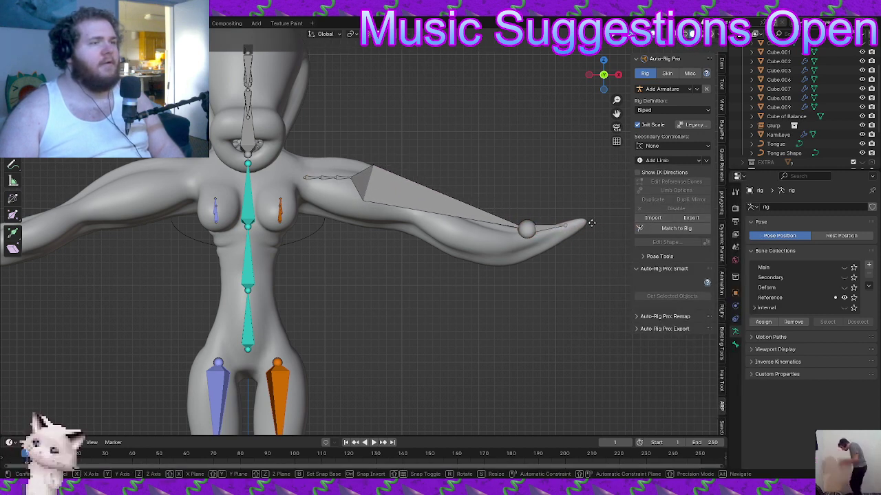
{"action": "left_click", "coordinate": [604, 220]}
{"action": "left_click", "coordinate": [527, 228]}
{"action": "key", "text": "g"}
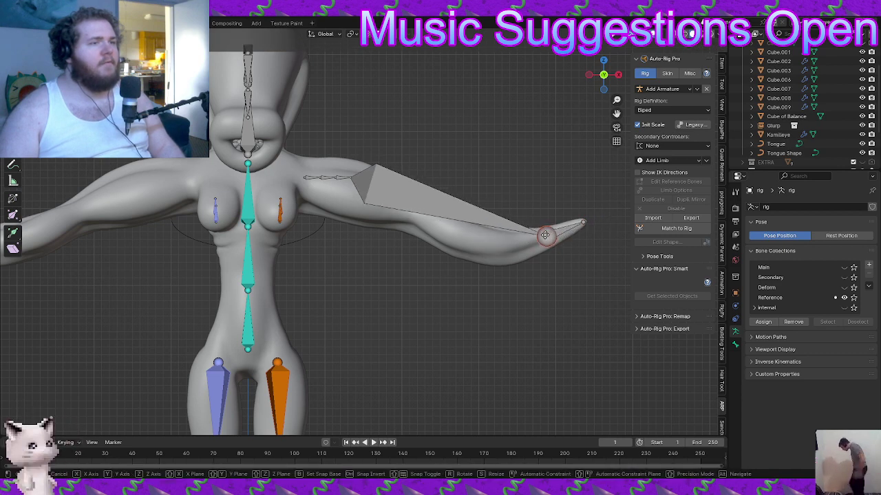
{"action": "left_click", "coordinate": [545, 235]}
Spread the remaining middle joints of the spline chain along the left arm's curve, from the upper arm to the forearm
{"action": "left_click", "coordinate": [348, 176]}
{"action": "key", "text": "g"}
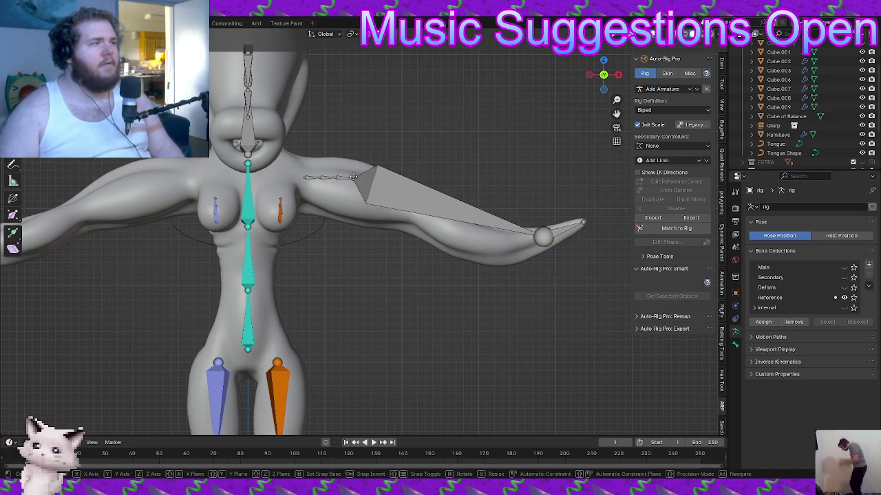
{"action": "left_click_drag", "start_coordinate": [510, 240], "coordinate": [468, 231]}
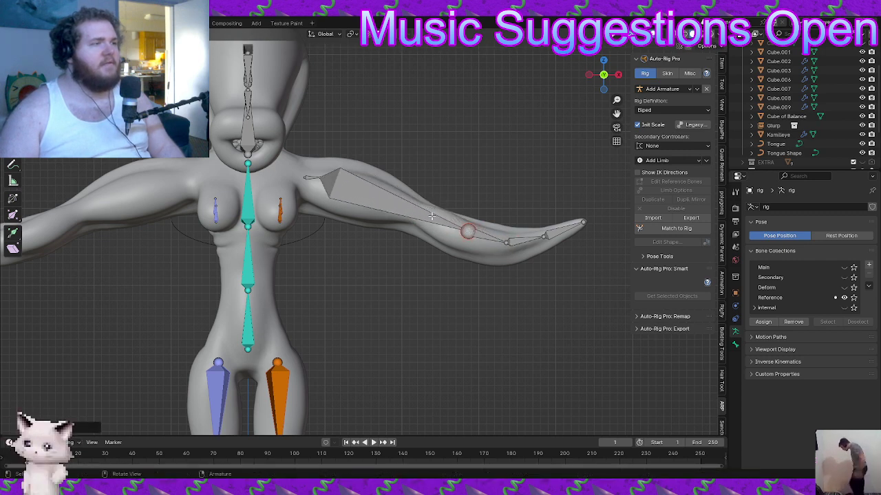
{"action": "left_click_drag", "start_coordinate": [320, 179], "coordinate": [416, 215]}
{"action": "left_click_drag", "start_coordinate": [471, 236], "coordinate": [467, 236]}
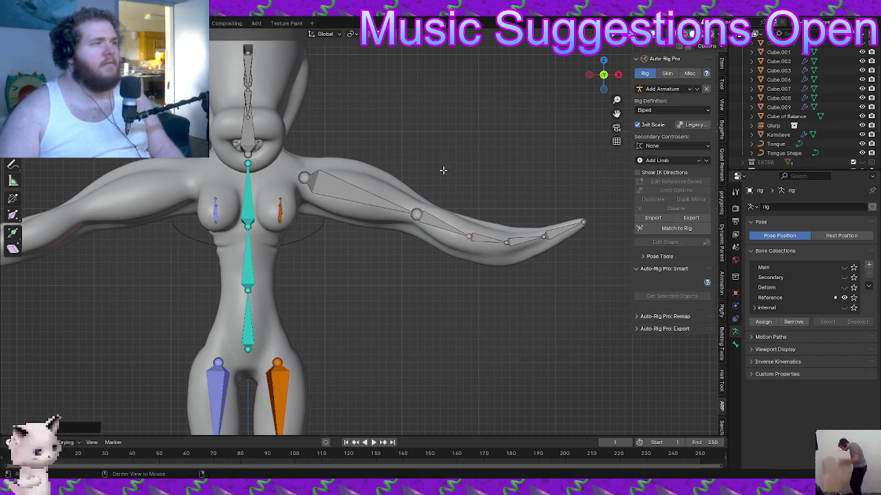
In top view, shift the elbow joint backward and the forearm joints forward along Y to centre them in the left arm
{"action": "key", "text": "KP_7"}
{"action": "left_click", "coordinate": [415, 219]}
{"action": "key", "text": "g"}
{"action": "key", "text": "y"}
{"action": "left_click", "coordinate": [417, 205]}
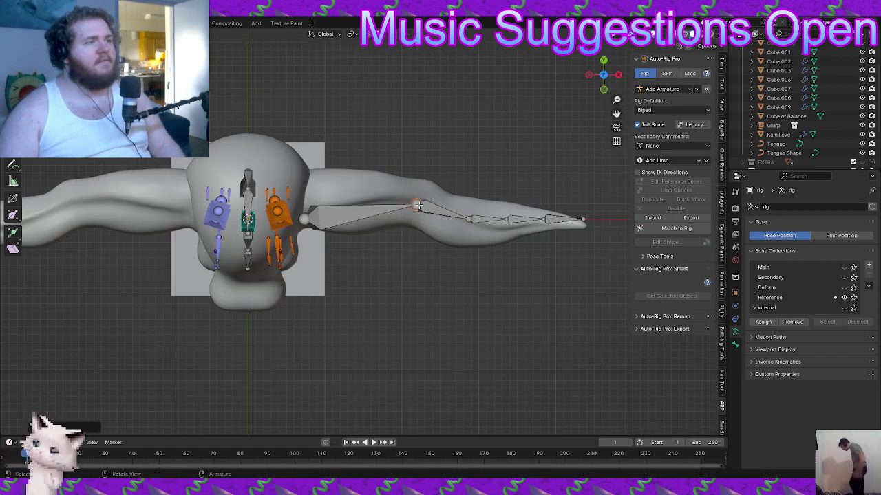
{"action": "key", "text": "g"}
{"action": "left_click_drag", "start_coordinate": [446, 219], "coordinate": [503, 225]}
{"action": "key", "text": "y"}
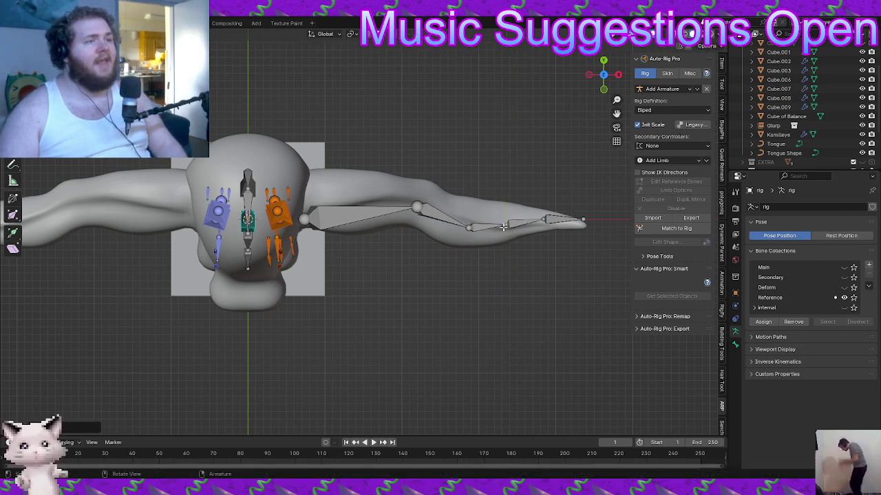
In top view, align the left arm chain's tip and shoulder joints with the arm mesh along the Y axis
{"action": "key", "text": "y"}
{"action": "left_click_drag", "start_coordinate": [583, 220], "coordinate": [582, 243]}
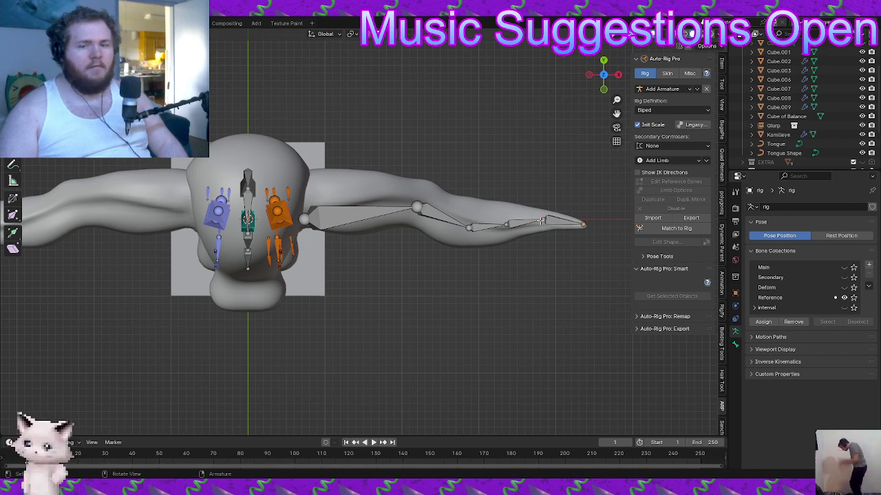
{"action": "key", "text": "y"}
{"action": "left_click_drag", "start_coordinate": [542, 220], "coordinate": [527, 229]}
{"action": "key", "text": "g"}
{"action": "key", "text": "y"}
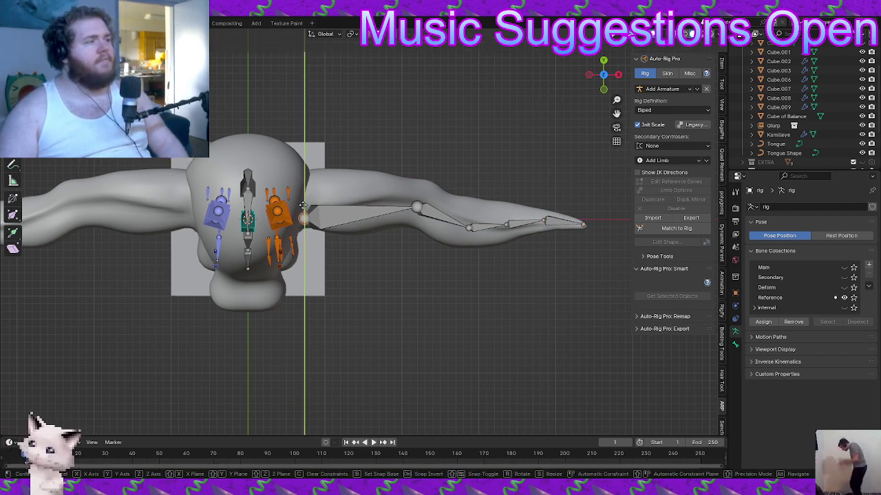
{"action": "left_click", "coordinate": [304, 198]}
Adjust the left arm chain's shoulder joint along the X axis to fit the shoulder
{"action": "middle_click_drag", "start_coordinate": [305, 199], "coordinate": [382, 167]}
{"action": "scroll", "coordinate": [382, 206], "scroll_direction": "up", "scroll_amount": 2}
{"action": "key", "text": "g"}
{"action": "left_click_drag", "start_coordinate": [382, 222], "coordinate": [383, 223]}
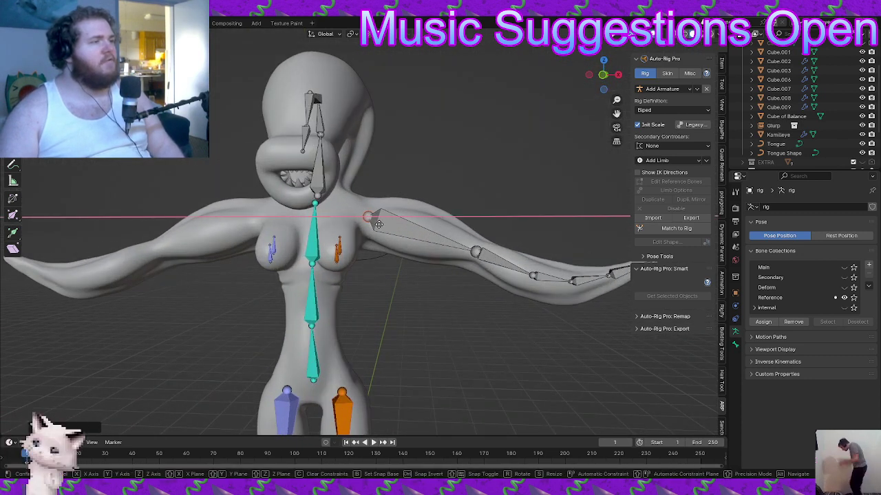
{"action": "middle_click_drag", "start_coordinate": [343, 227], "coordinate": [406, 225]}
Duplicate and mirror the left arm spline limb onto the right arm
{"action": "left_click", "coordinate": [397, 230]}
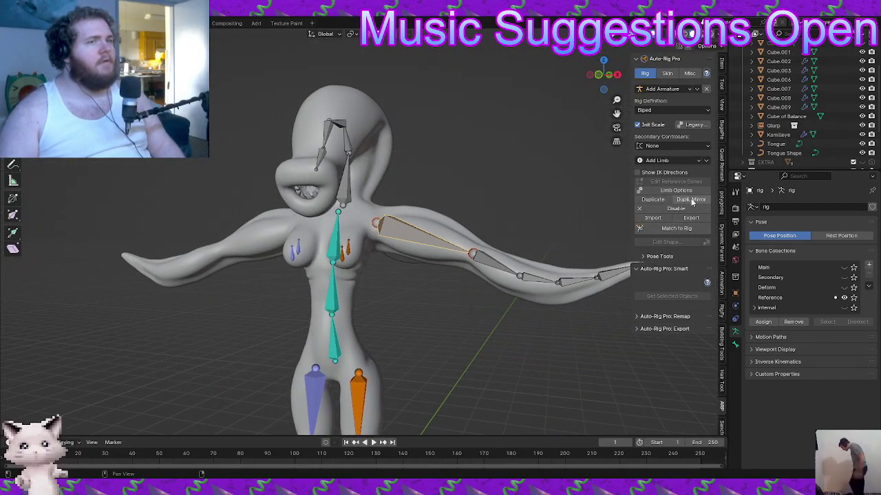
{"action": "left_click", "coordinate": [692, 201]}
{"action": "middle_click_drag", "start_coordinate": [447, 289], "coordinate": [440, 273]}
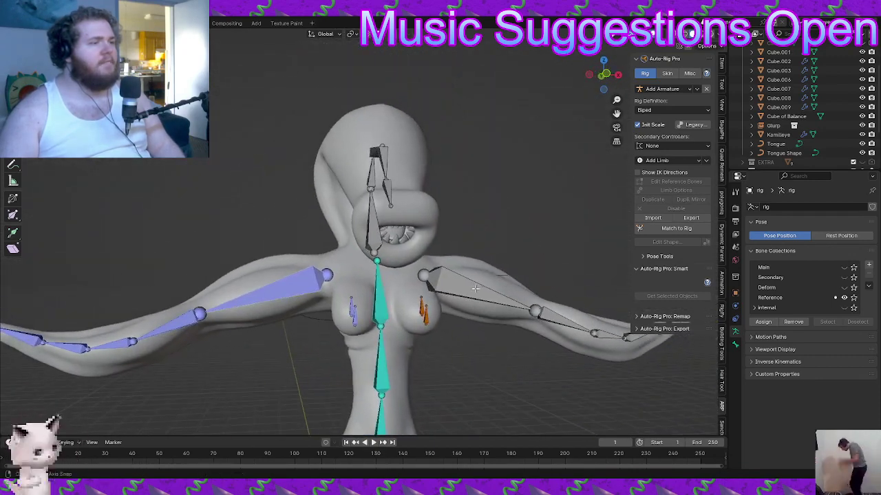
{"action": "left_click", "coordinate": [439, 273]}
{"action": "scroll", "coordinate": [438, 274], "scroll_direction": "down", "scroll_amount": 3}
{"action": "mouse_move", "coordinate": [426, 241]}
{"action": "middle_mouse_down"}
{"action": "mouse_move", "coordinate": [426, 257]}
{"action": "mouse_move", "coordinate": [434, 236]}
{"action": "middle_mouse_up"}
{"action": "left_click", "coordinate": [482, 212]}
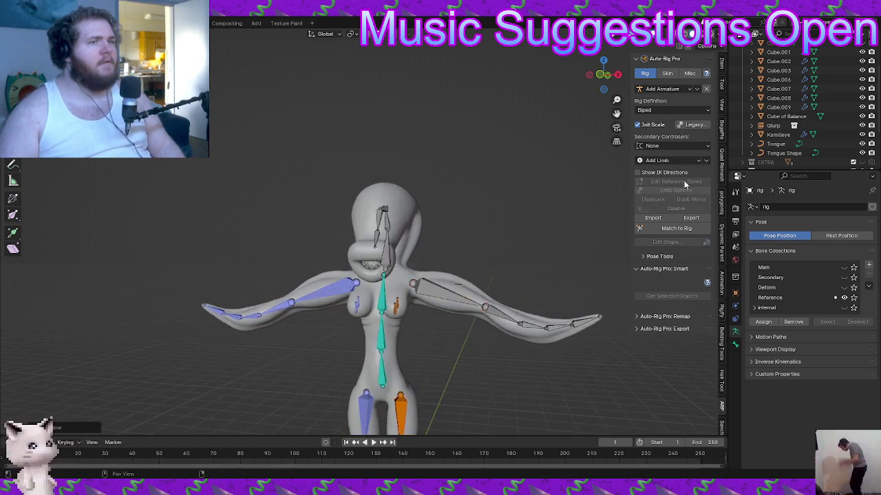
{"action": "left_click", "coordinate": [686, 161]}
{"action": "scroll", "coordinate": [447, 261], "scroll_direction": "down", "scroll_amount": 4}
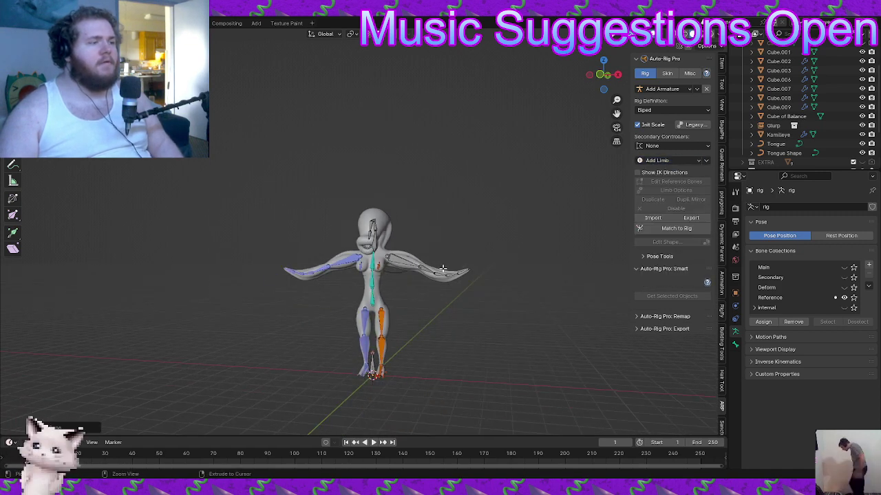
{"action": "scroll", "coordinate": [439, 264], "scroll_direction": "up", "scroll_amount": 5}
{"action": "middle_click_drag", "start_coordinate": [537, 227], "coordinate": [572, 150]}
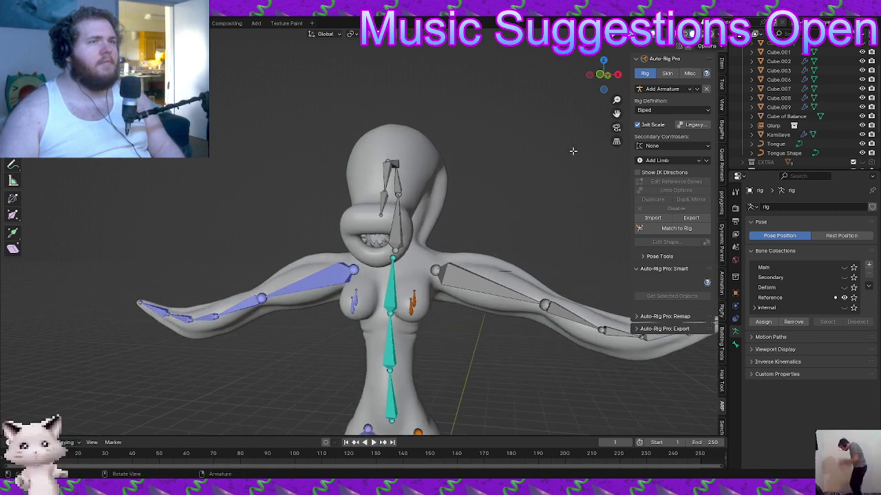
Add another Chain: Spline IK limb and raise it along the Z axis to mouth height
{"action": "left_click", "coordinate": [692, 162]}
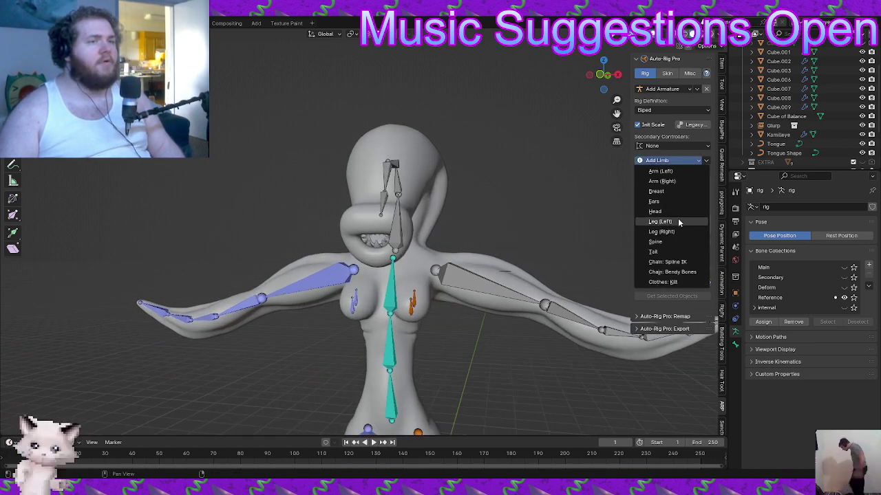
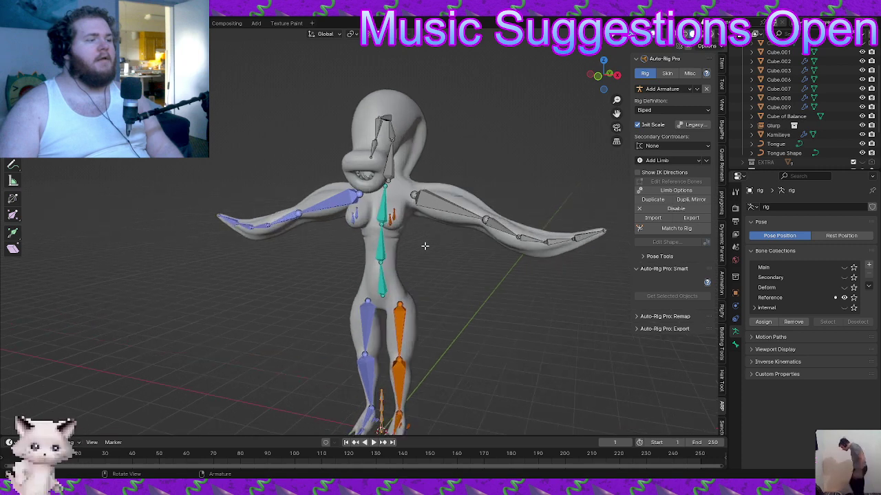
{"action": "scroll", "coordinate": [421, 275], "scroll_direction": "down", "scroll_amount": 4}
{"action": "mouse_move", "coordinate": [424, 245]}
{"action": "middle_mouse_down"}
{"action": "mouse_move", "coordinate": [421, 275]}
{"action": "mouse_move", "coordinate": [417, 249]}
{"action": "middle_mouse_up"}
{"action": "scroll", "coordinate": [417, 250], "scroll_direction": "down", "scroll_amount": 1}
{"action": "key", "text": "g"}
{"action": "key", "text": "z"}
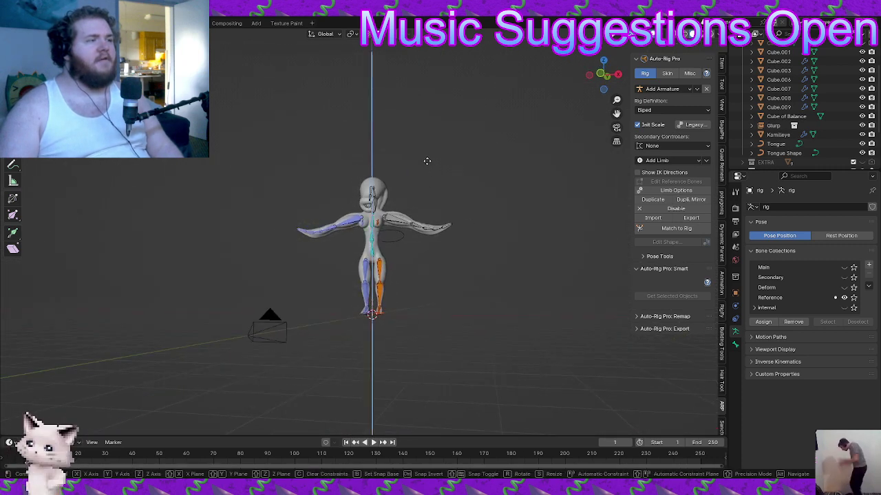
{"action": "left_click", "coordinate": [433, 150]}
In side view, move the new vertical spline chain forward into the creature's lips
{"action": "middle_click_drag", "start_coordinate": [448, 158], "coordinate": [463, 187], "text": "alt"}
{"action": "scroll", "coordinate": [404, 172], "scroll_direction": "up", "scroll_amount": 5}
{"action": "scroll", "coordinate": [463, 185], "scroll_direction": "up", "scroll_amount": 3}
{"action": "key", "text": "g"}
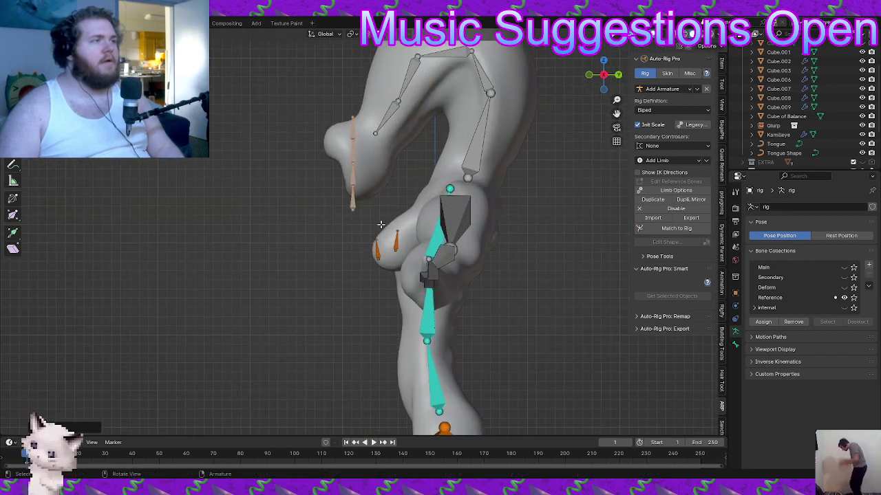
{"action": "left_click", "coordinate": [428, 196]}
{"action": "middle_click_drag", "start_coordinate": [428, 195], "coordinate": [551, 176], "text": "alt"}
In the mouth chain's limb options, set the IK spline count to 5 and the bendy bones count to 3, and apply them
{"action": "scroll", "coordinate": [440, 194], "scroll_direction": "up", "scroll_amount": 3}
{"action": "left_click", "coordinate": [676, 190]}
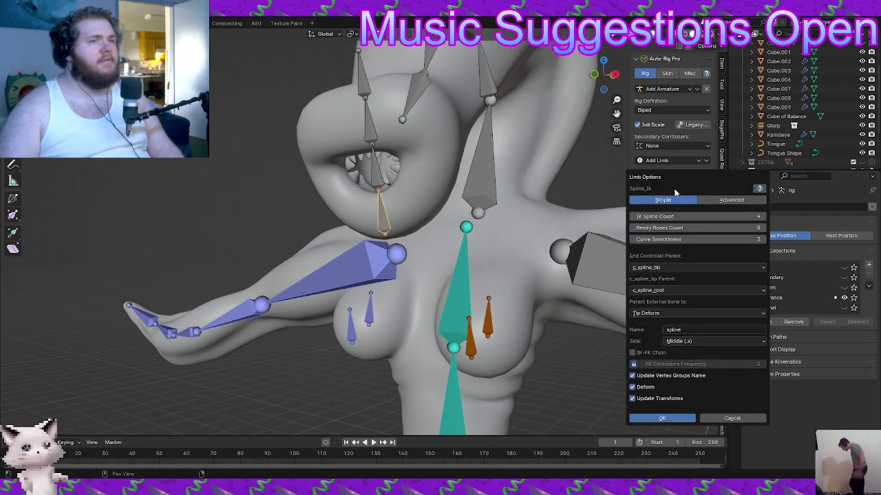
{"action": "left_click", "coordinate": [761, 217]}
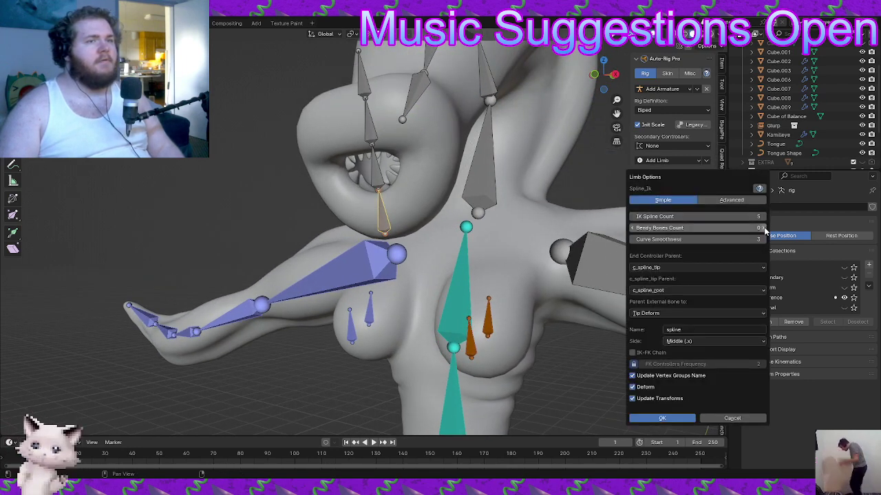
{"action": "left_click", "coordinate": [764, 229]}
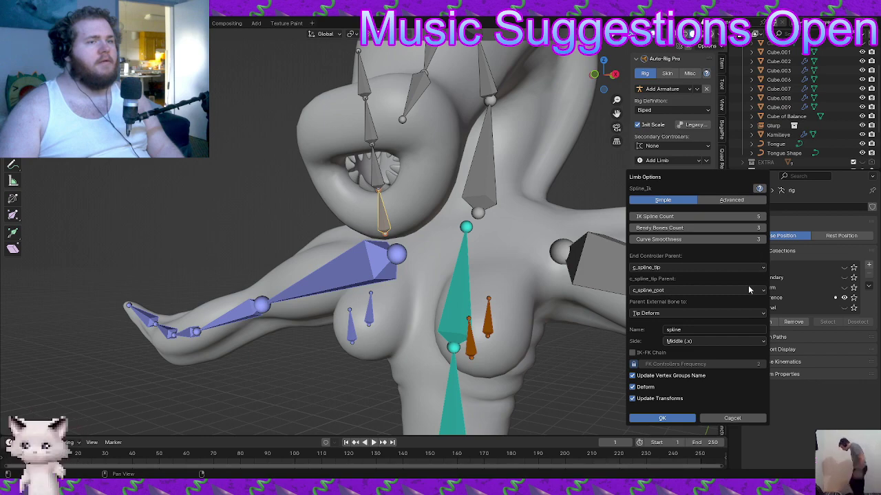
{"action": "left_click", "coordinate": [661, 419]}
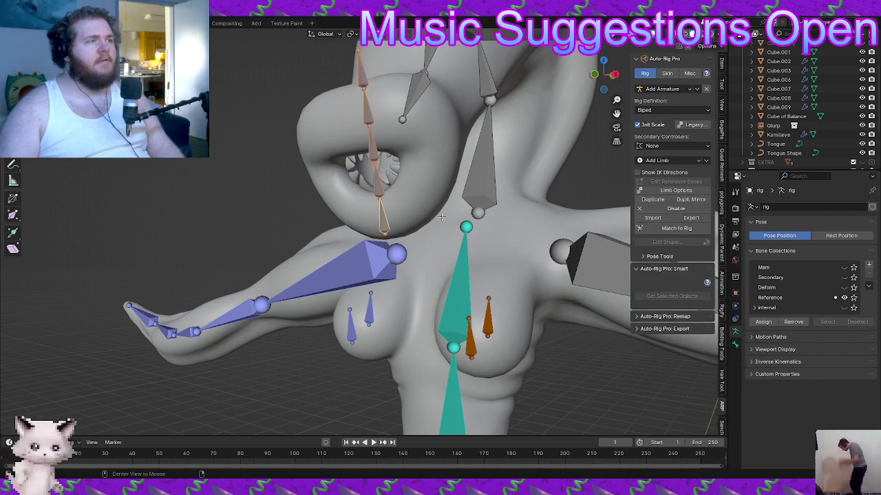
Try to scale the mouth spline chain along the X axis
{"action": "middle_click_drag", "start_coordinate": [442, 217], "coordinate": [398, 238], "text": "alt"}
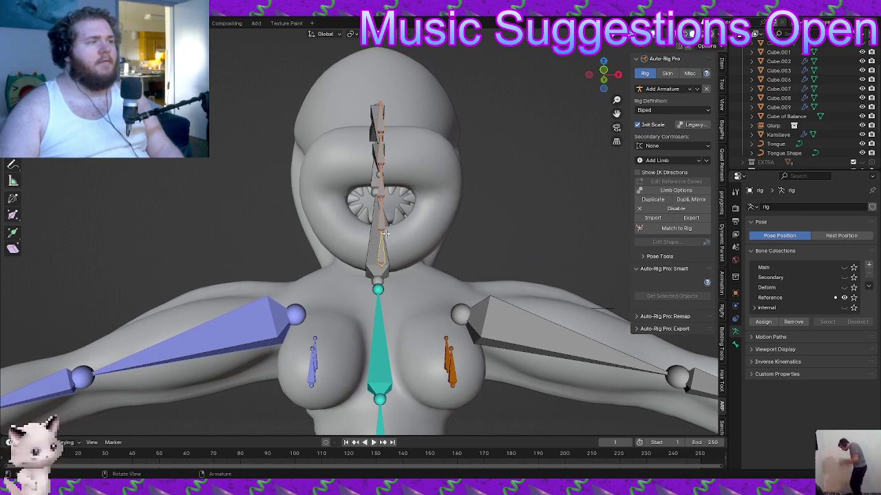
{"action": "key", "text": "s"}
{"action": "key", "text": "x"}
{"action": "left_click", "coordinate": [455, 249]}
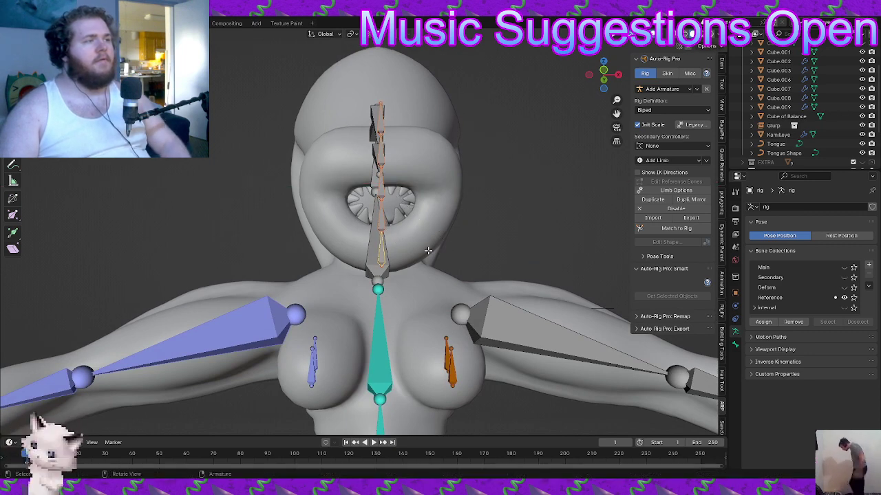
Move the two lower inner joints of the mouth chain along X into the creature's left side of the lips
{"action": "left_click", "coordinate": [386, 232]}
{"action": "key", "text": "g"}
{"action": "key", "text": "x"}
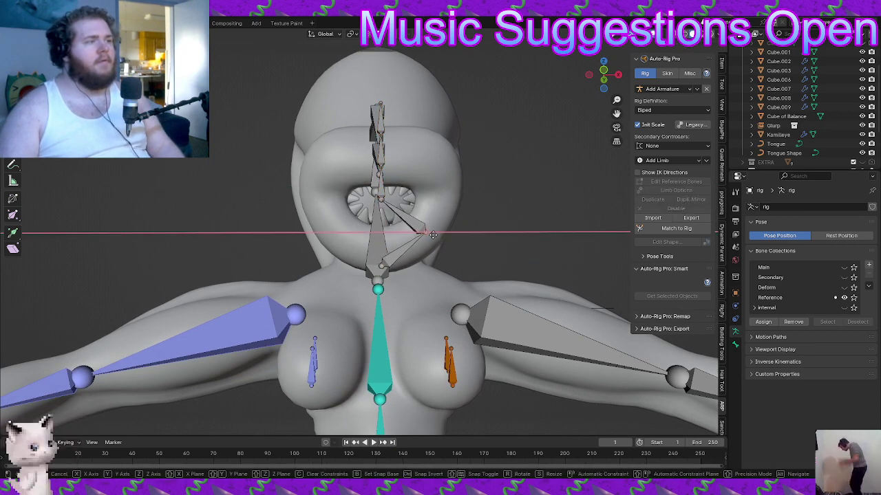
{"action": "left_click", "coordinate": [435, 233]}
{"action": "key", "text": "g"}
{"action": "key", "text": "x"}
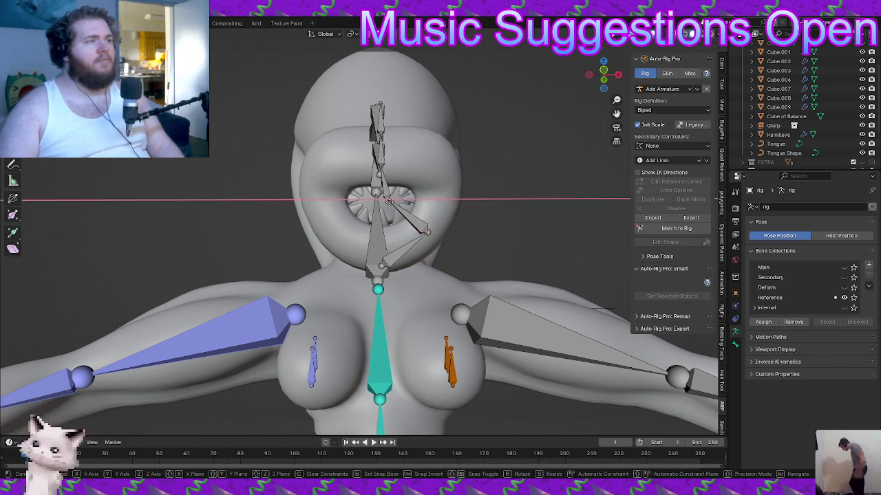
{"action": "left_click", "coordinate": [405, 193]}
Move the mouth chain's two upper inner joints along X to follow the upper left lip, lowering the topmost one slightly
{"action": "key", "text": "g"}
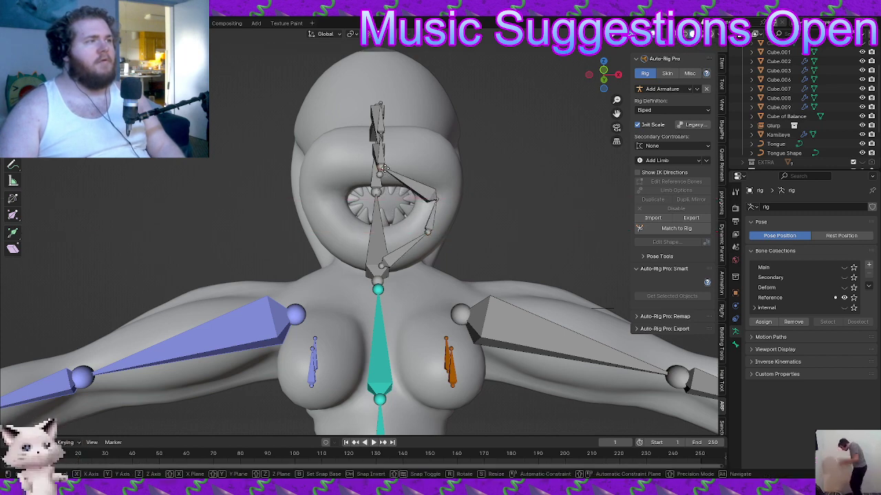
{"action": "key", "text": "x"}
{"action": "left_click", "coordinate": [439, 170]}
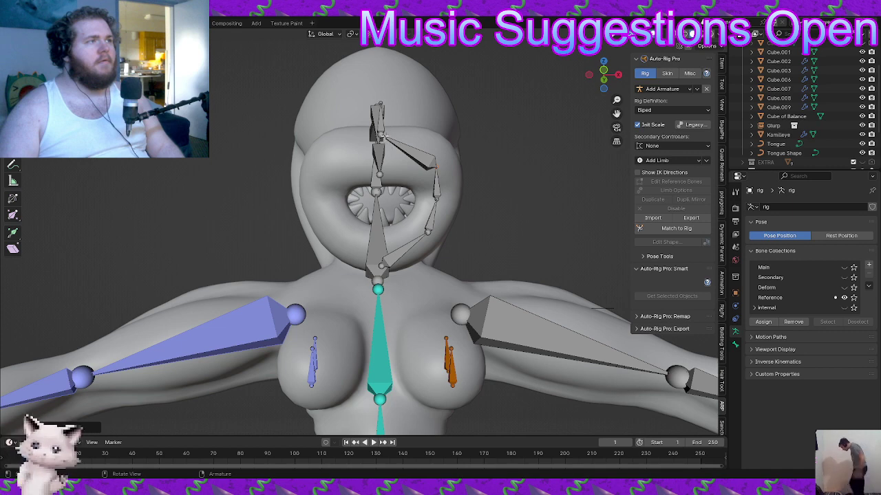
{"action": "key", "text": "g"}
{"action": "key", "text": "z"}
{"action": "key", "text": "x"}
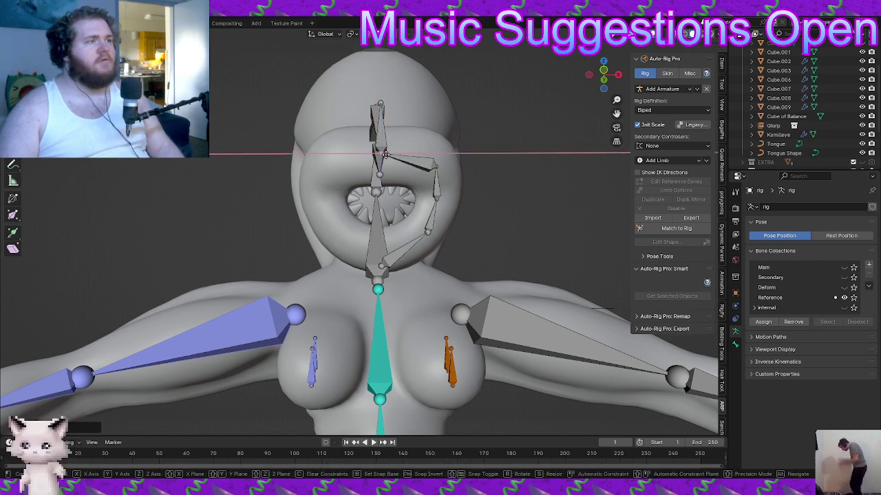
{"action": "left_click", "coordinate": [396, 153]}
Fit the mouth chain's upper and lower end joints to the lip centres along Z and pull the lower side joint inward along X
{"action": "key", "text": "g"}
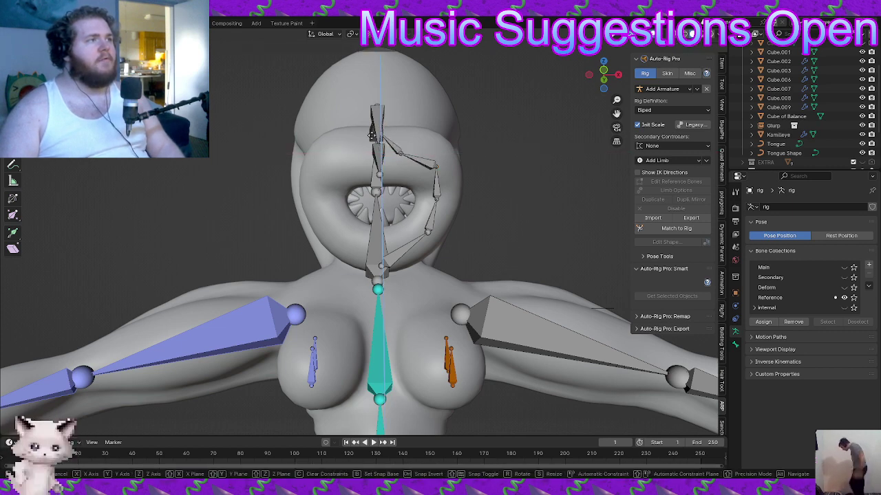
{"action": "left_click", "coordinate": [376, 145]}
{"action": "middle_click_drag", "start_coordinate": [379, 146], "coordinate": [422, 163]}
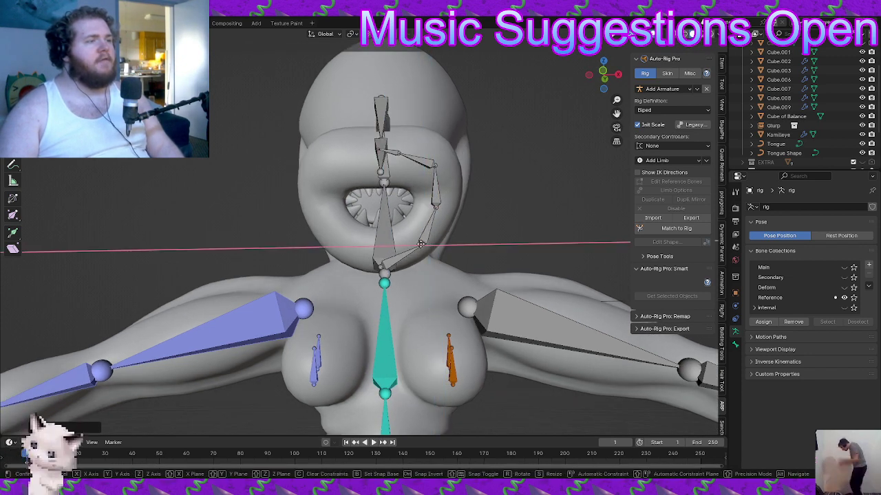
{"action": "key", "text": "g"}
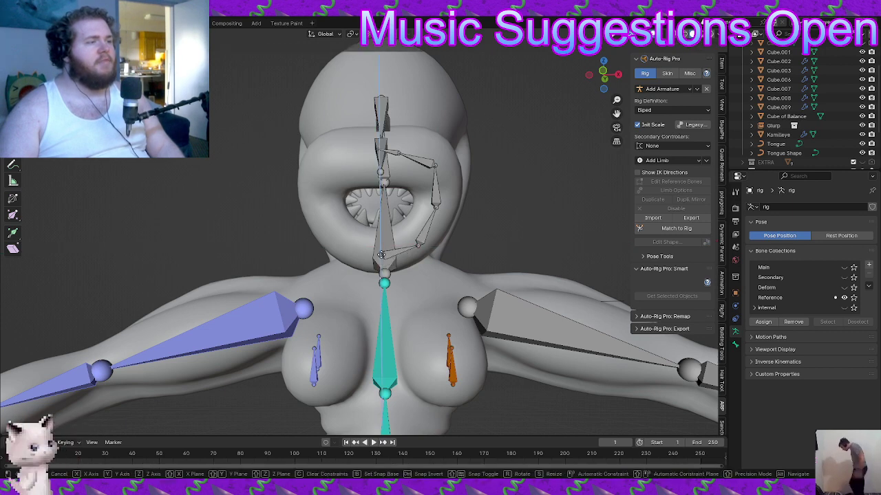
{"action": "left_click", "coordinate": [382, 255]}
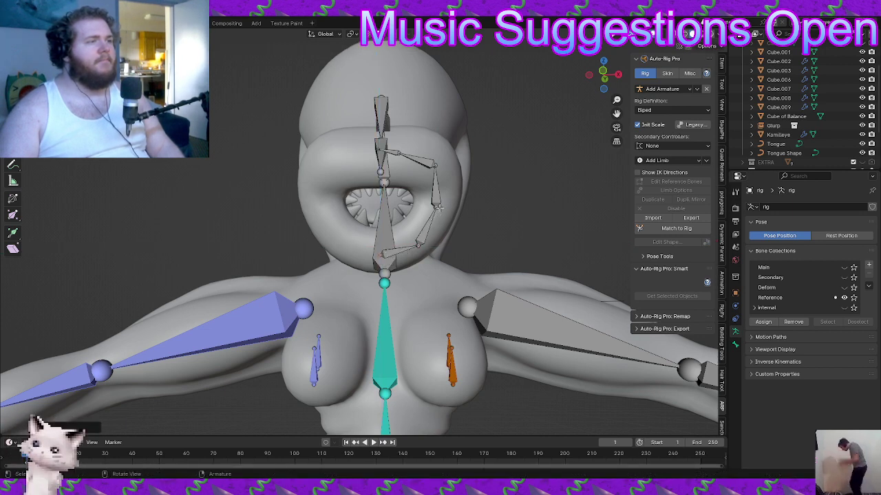
{"action": "middle_click_drag", "start_coordinate": [439, 207], "coordinate": [355, 216]}
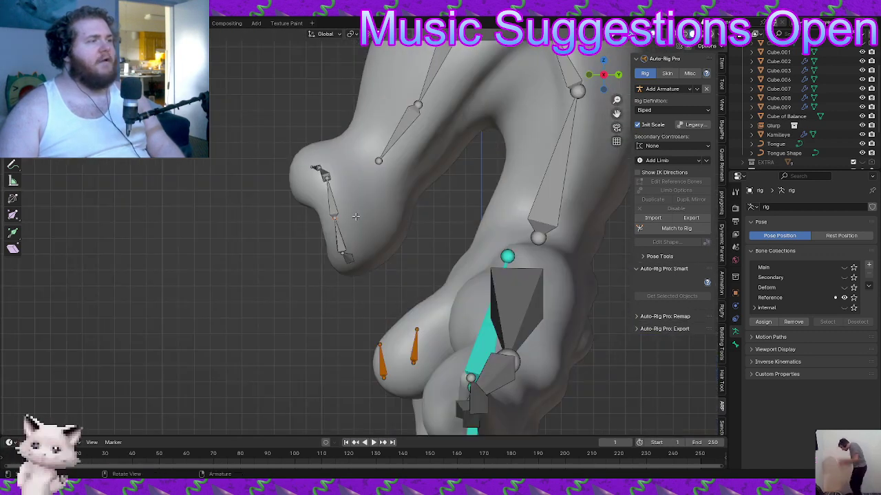
Move the mouth chain's topmost end joint forward into the protruding upper lip, as seen from the side
{"action": "left_click", "coordinate": [322, 174]}
{"action": "key", "text": "g"}
{"action": "key", "text": "y"}
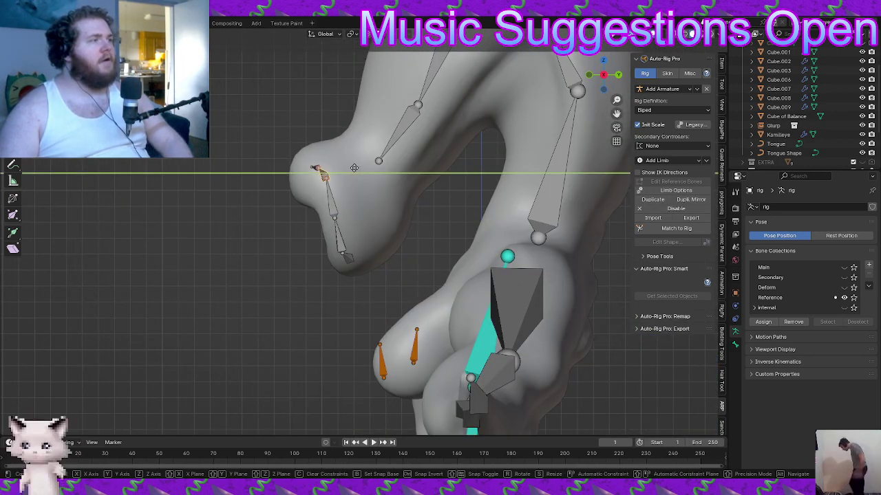
{"action": "left_click", "coordinate": [347, 171]}
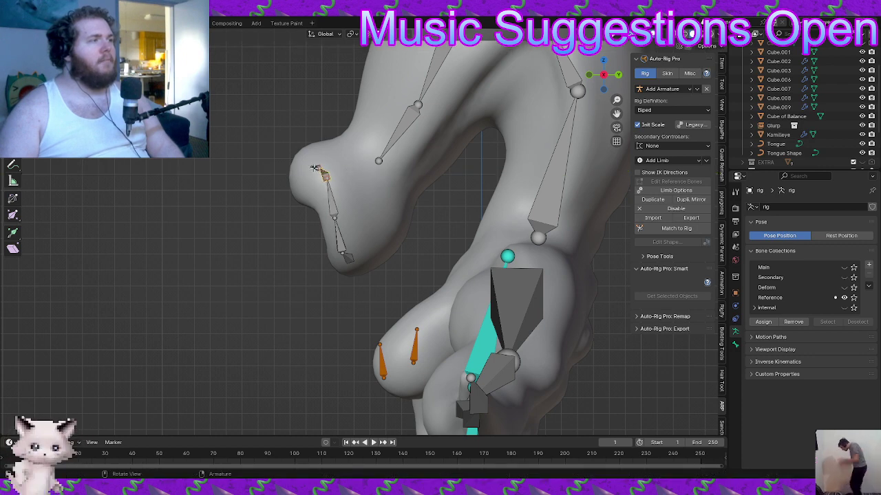
{"action": "key", "text": "g"}
{"action": "key", "text": "x"}
{"action": "left_click", "coordinate": [331, 168]}
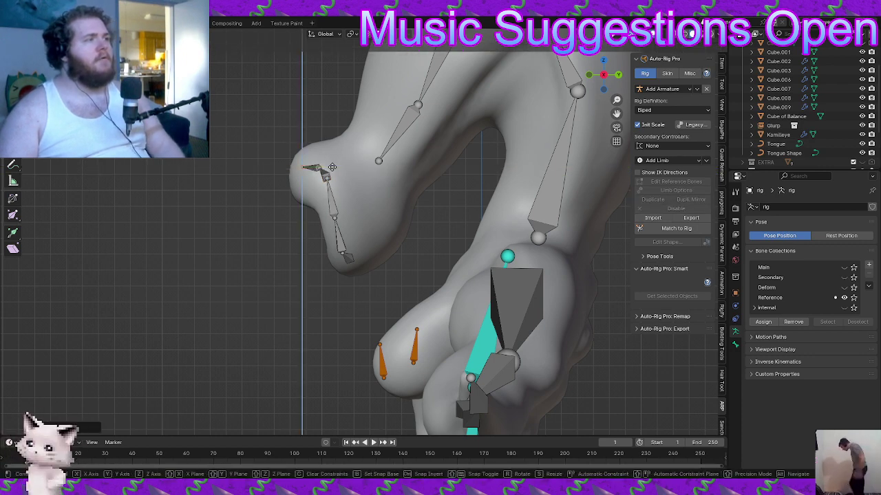
Move the next joint of the mouth chain forward into the upper lip and lower the third joint towards the mouth corner
{"action": "key", "text": "g"}
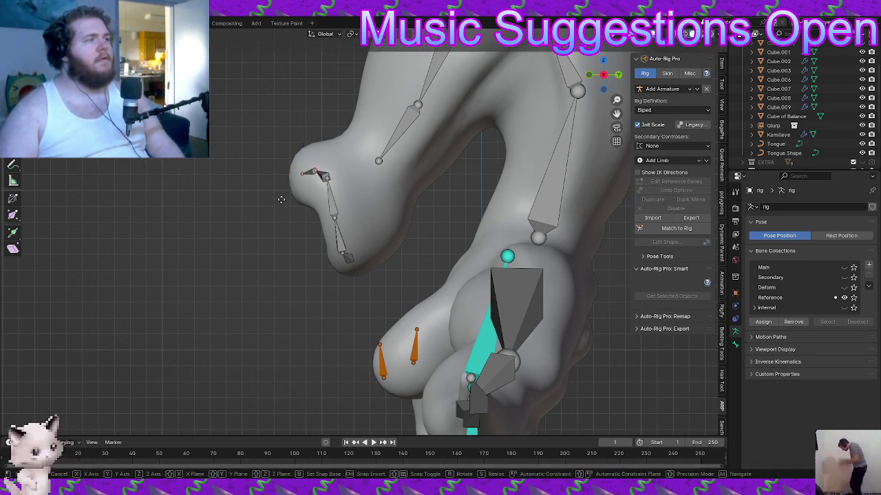
{"action": "left_click", "coordinate": [247, 220]}
{"action": "key", "text": "g"}
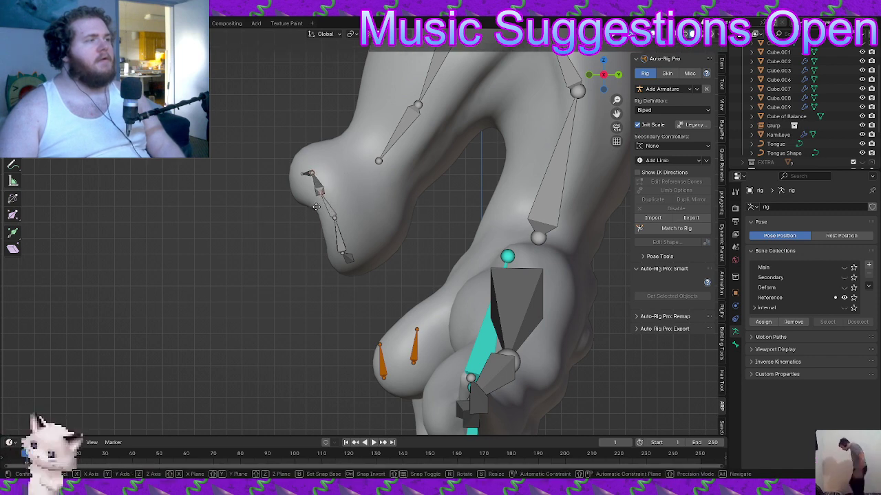
{"action": "left_click", "coordinate": [377, 176]}
Shift the mouth chain's lower inner joint and its side joint at the mouth corner backward to follow the lip's depth
{"action": "left_click", "coordinate": [346, 258]}
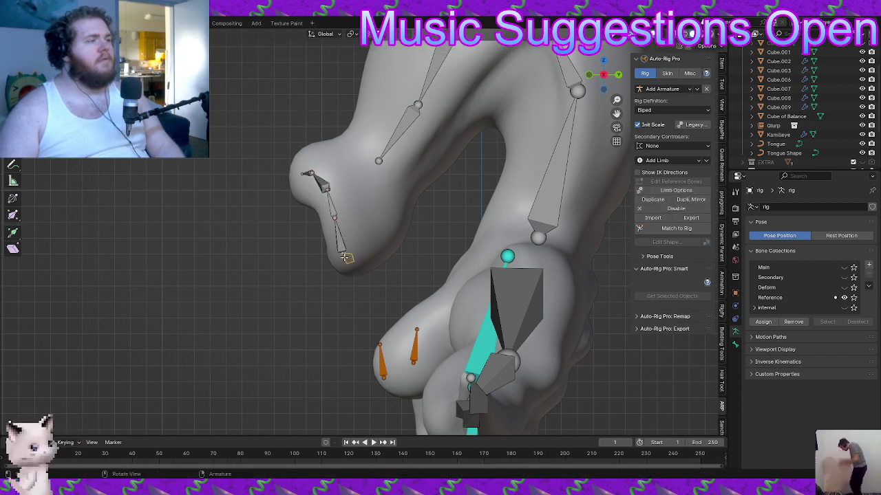
{"action": "key", "text": "g"}
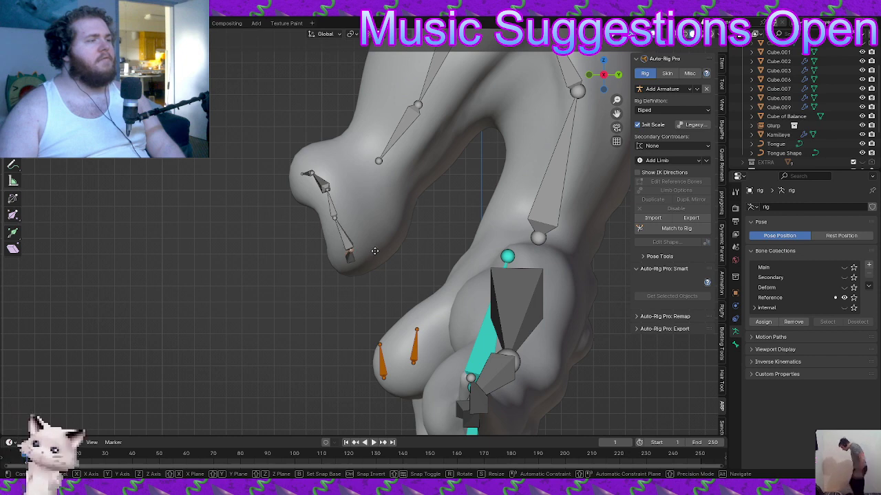
{"action": "left_click", "coordinate": [369, 246]}
{"action": "key", "text": "g"}
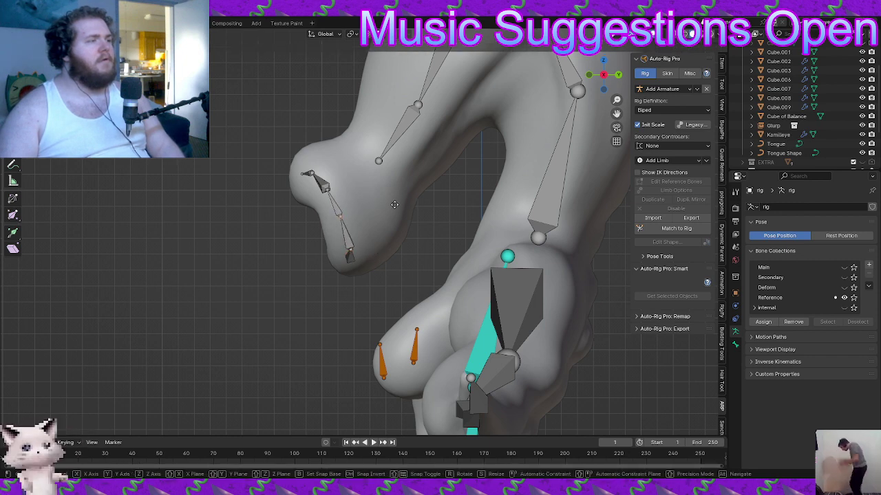
{"action": "left_click", "coordinate": [403, 198]}
{"action": "middle_click_drag", "start_coordinate": [378, 232], "coordinate": [445, 221], "text": "alt"}
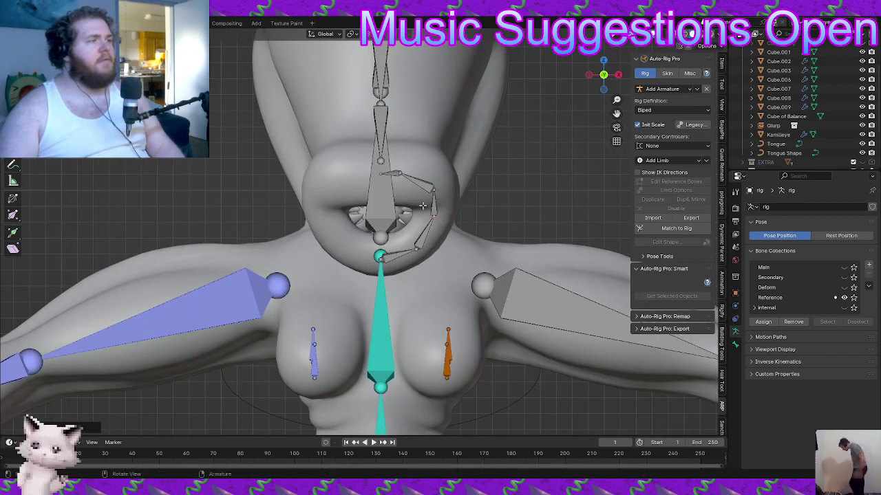
Set the mouth spline limb's side to Left (.l) and reduce its IK Spline Count by one
{"action": "scroll", "coordinate": [379, 174], "scroll_direction": "up", "scroll_amount": 4}
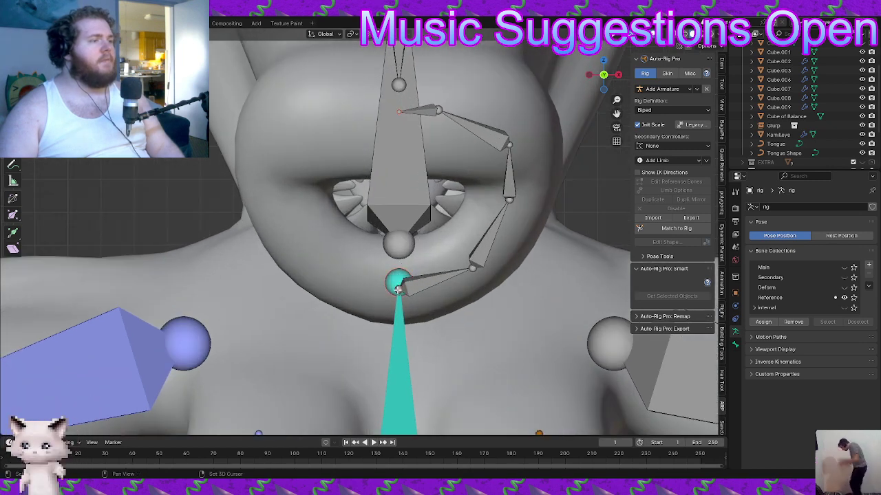
{"action": "left_click", "coordinate": [398, 290]}
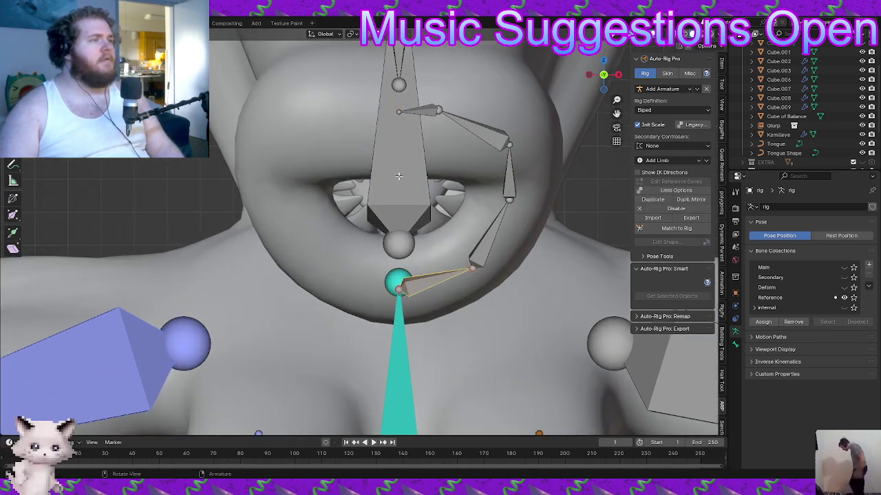
{"action": "middle_click_drag", "start_coordinate": [398, 176], "coordinate": [427, 186]}
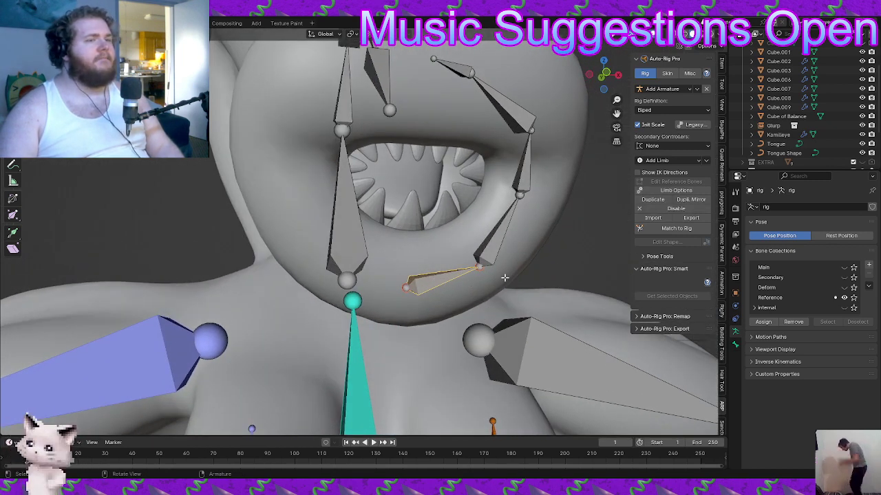
{"action": "scroll", "coordinate": [489, 219], "scroll_direction": "down", "scroll_amount": 3}
{"action": "middle_click_drag", "start_coordinate": [489, 219], "coordinate": [448, 236]}
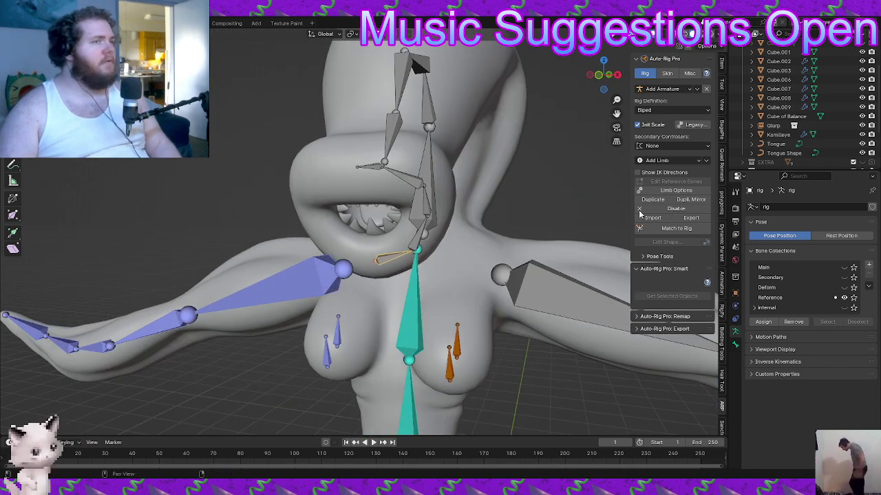
{"action": "left_click", "coordinate": [676, 190]}
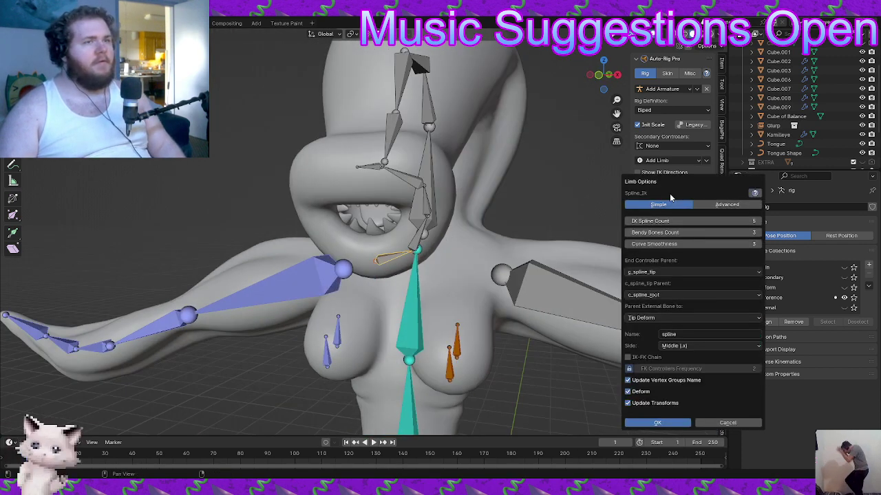
{"action": "left_click", "coordinate": [685, 348]}
{"action": "left_click", "coordinate": [681, 366]}
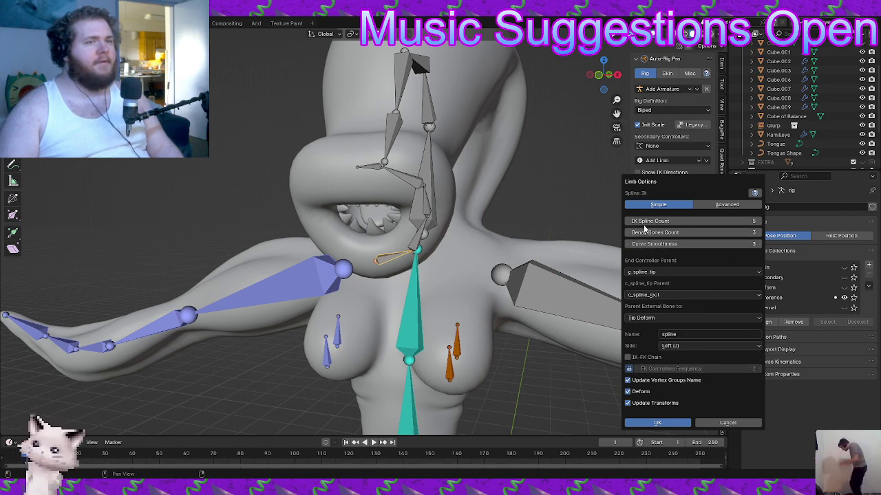
{"action": "left_click", "coordinate": [628, 221]}
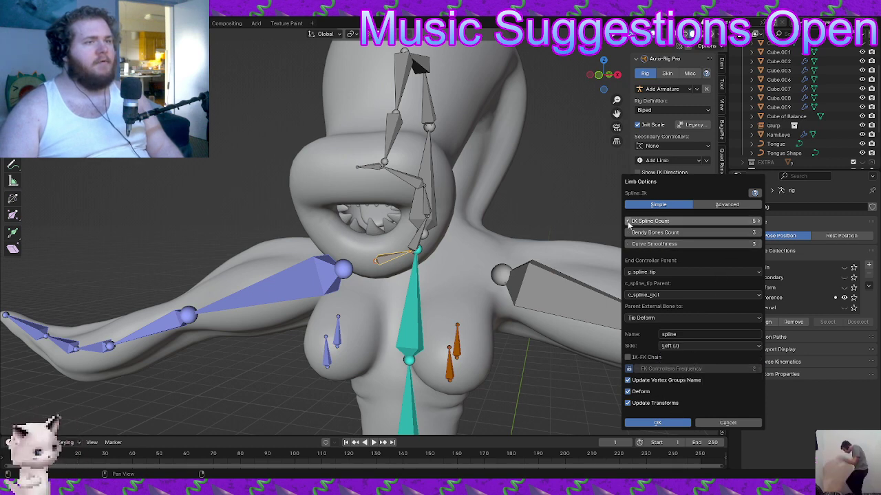
{"action": "left_click", "coordinate": [658, 423]}
{"action": "left_click", "coordinate": [376, 253]}
{"action": "middle_click_drag", "start_coordinate": [376, 254], "coordinate": [421, 197]}
{"action": "middle_click_drag", "start_coordinate": [421, 196], "coordinate": [478, 203]}
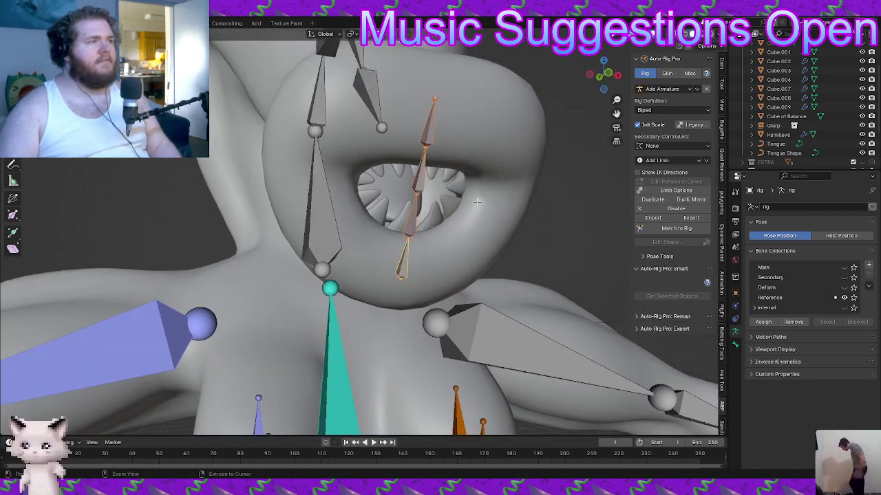
Undo the limb options change and the earlier joint edits back to the straight four-bone mouth spline chain
{"action": "key", "text": "ctrl+z"}
{"action": "key", "text": "ctrl+z"}
{"action": "key", "text": "ctrl+z"}
{"action": "key", "text": "ctrl+z"}
{"action": "key", "text": "ctrl+z"}
{"action": "key", "text": "ctrl+z"}
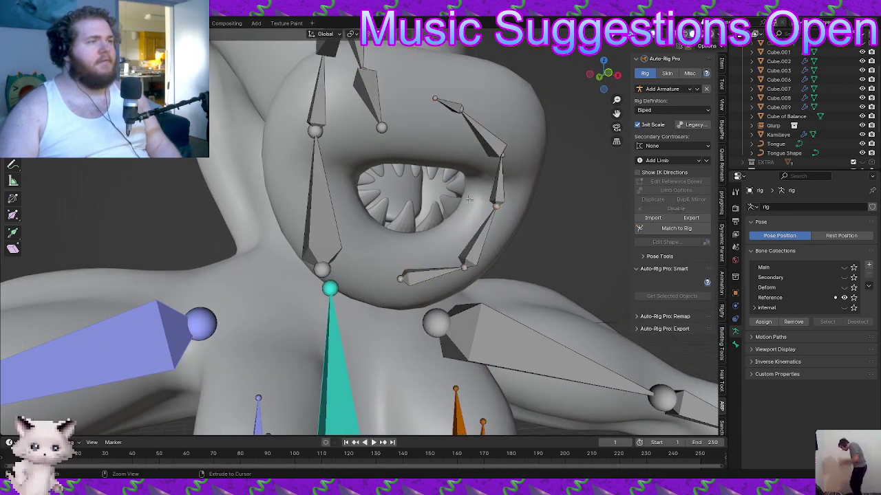
{"action": "key", "text": "ctrl+z"}
{"action": "key", "text": "ctrl+z"}
{"action": "key", "text": "ctrl+z"}
{"action": "key", "text": "ctrl+z"}
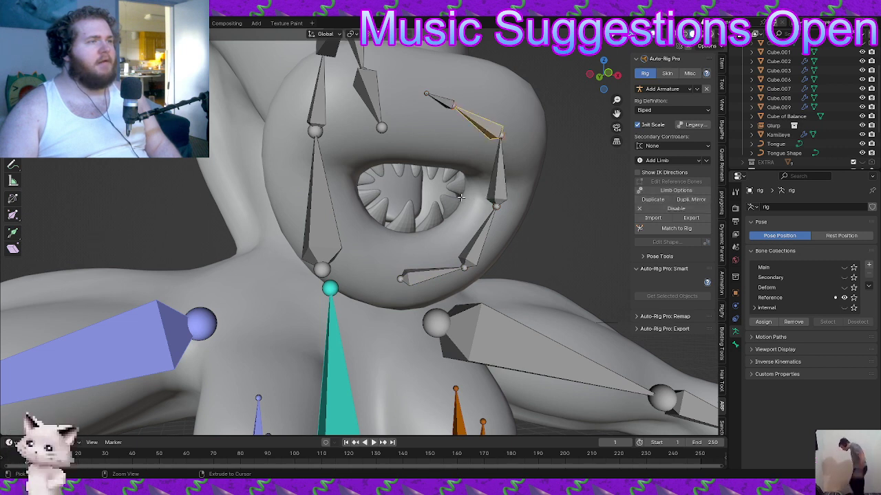
{"action": "key", "text": "ctrl+z"}
{"action": "key", "text": "ctrl+z"}
{"action": "key", "text": "ctrl+z"}
{"action": "key", "text": "ctrl+z"}
{"action": "key", "text": "ctrl+z"}
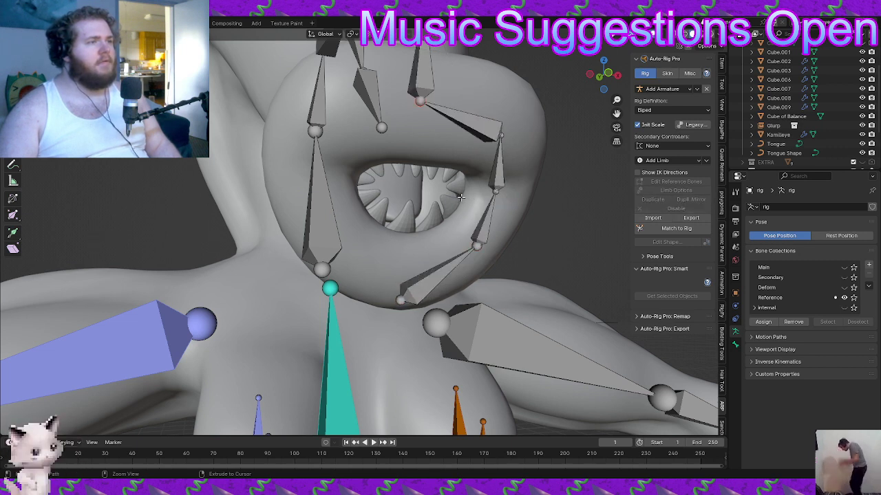
{"action": "key", "text": "ctrl+z"}
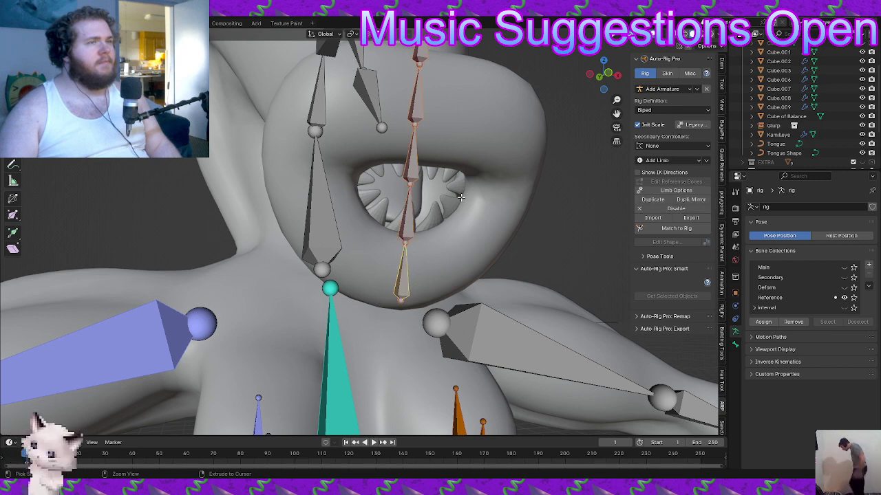
{"action": "key", "text": "ctrl+z"}
{"action": "key", "text": "ctrl+z"}
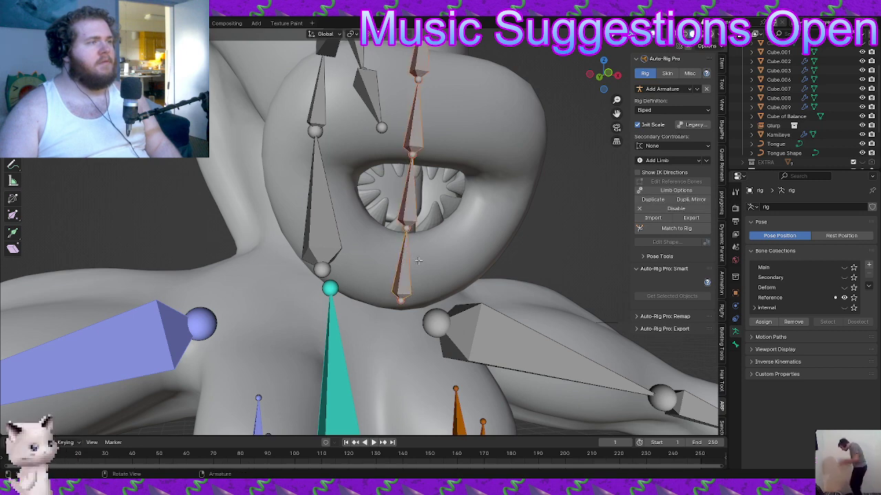
Set the straight mouth spline limb's Bendy Bones Count to 3 and its side to Left (.l)
{"action": "scroll", "coordinate": [417, 261], "scroll_direction": "down", "scroll_amount": 3}
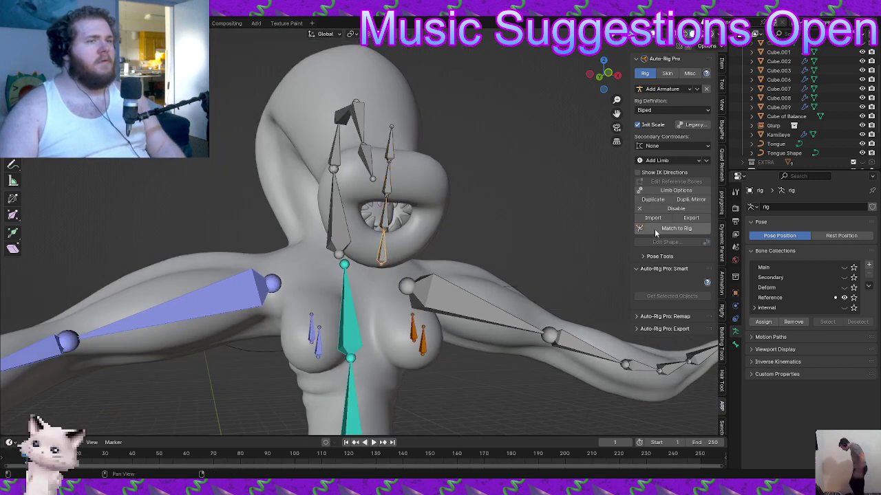
{"action": "left_click", "coordinate": [676, 190]}
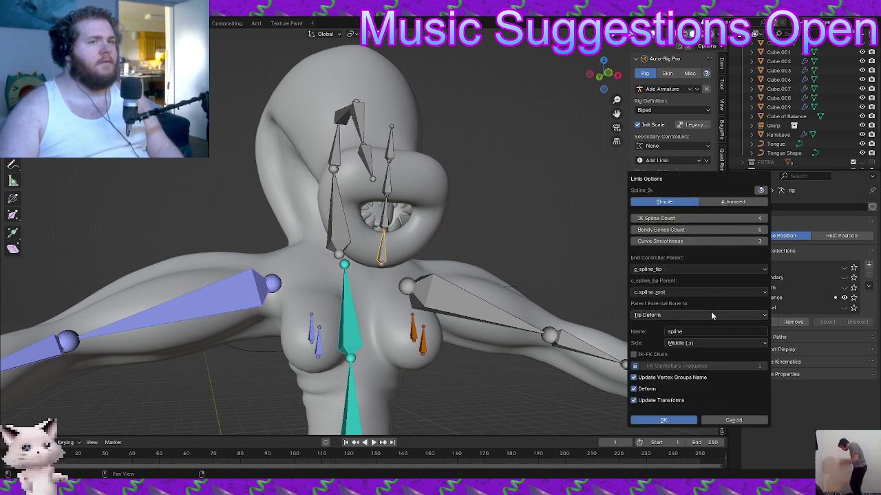
{"action": "left_click", "coordinate": [765, 230]}
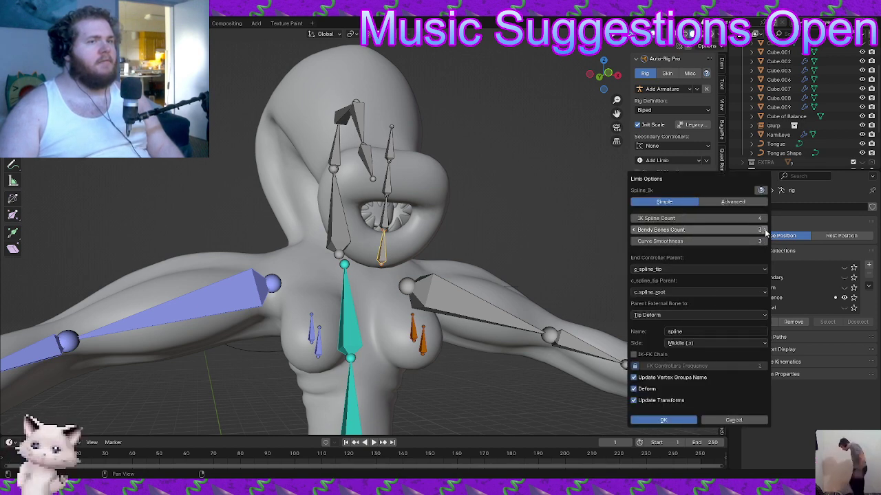
{"action": "left_click", "coordinate": [688, 344]}
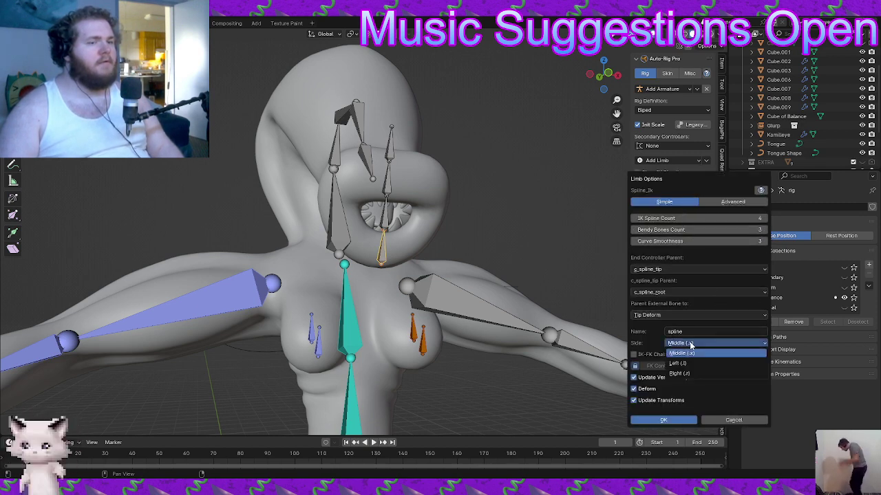
{"action": "left_click", "coordinate": [681, 363]}
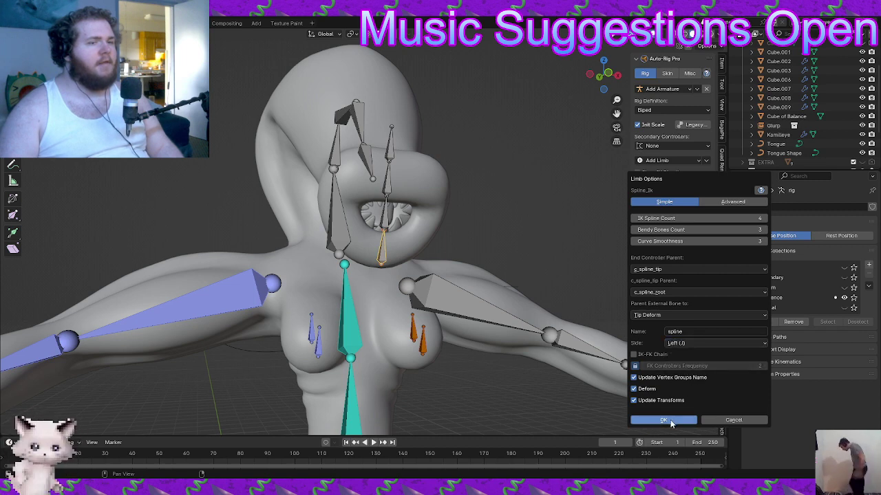
{"action": "left_click", "coordinate": [664, 420]}
Move the three middle joints of the mouth spline chain outward along X to curve around the mouth
{"action": "left_click", "coordinate": [387, 234]}
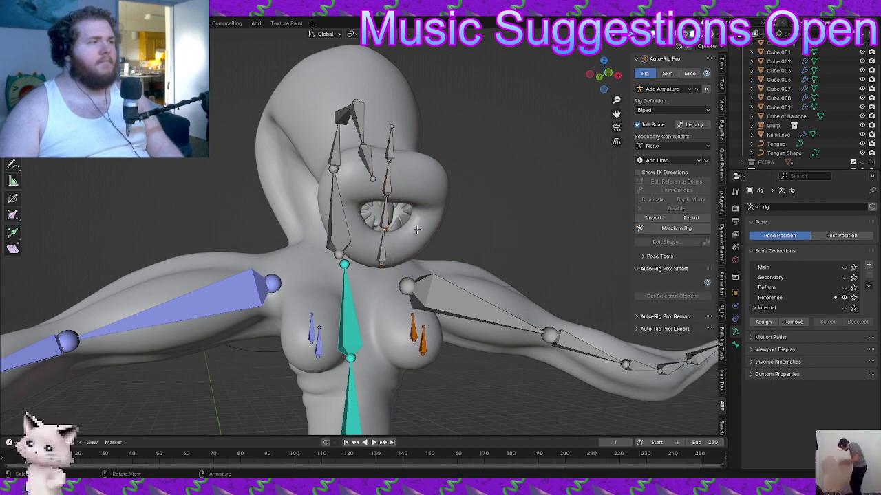
{"action": "scroll", "coordinate": [387, 234], "scroll_direction": "up", "scroll_amount": 3}
{"action": "key", "text": "g"}
{"action": "key", "text": "x"}
{"action": "left_click", "coordinate": [494, 222]}
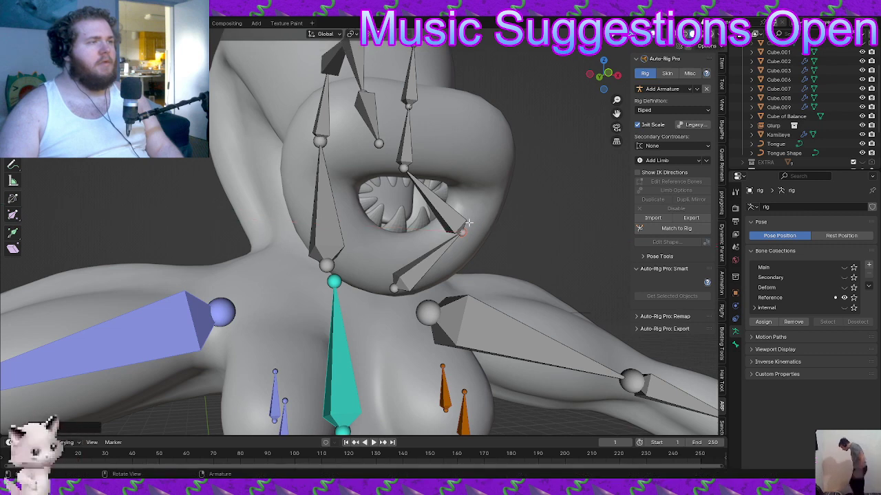
{"action": "key", "text": "g"}
{"action": "key", "text": "x"}
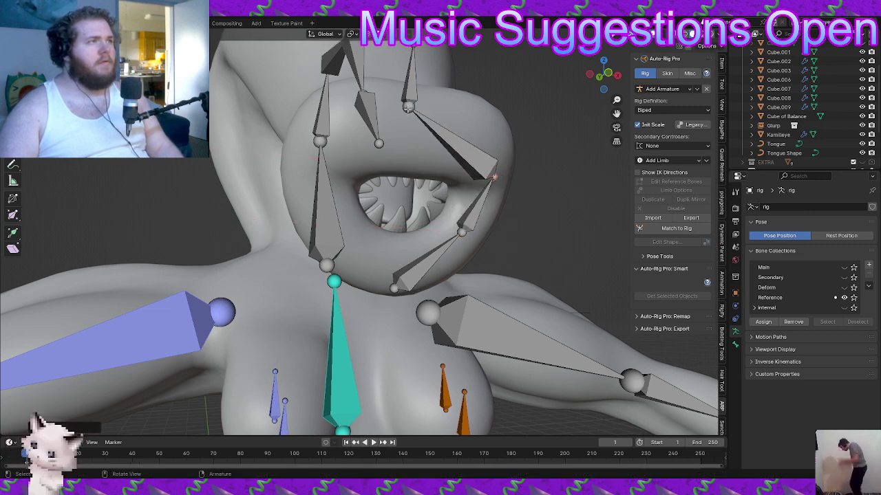
{"action": "left_click", "coordinate": [479, 103]}
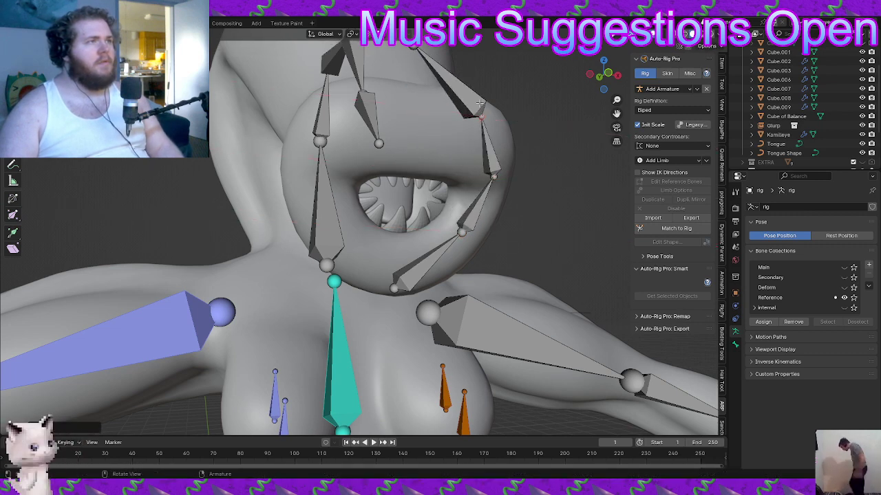
Lower the spline chain's upper end along Z onto the upper lip and nudge both chain ends outward along X
{"action": "key", "text": "g"}
{"action": "key", "text": "z"}
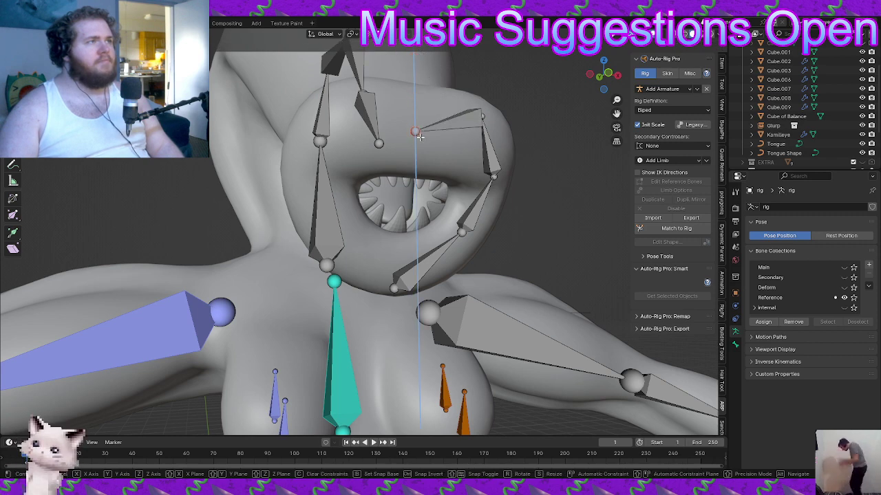
{"action": "left_click", "coordinate": [420, 137]}
{"action": "middle_click_drag", "start_coordinate": [445, 301], "coordinate": [418, 285]}
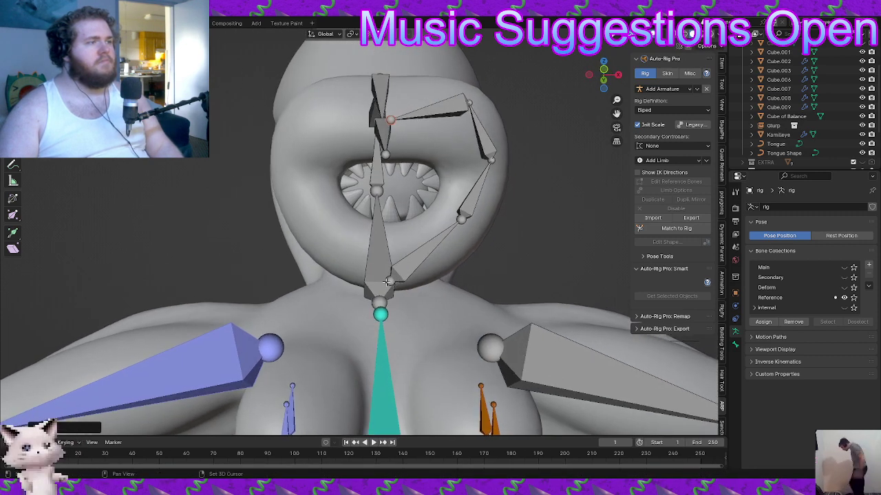
{"action": "left_click", "coordinate": [389, 280]}
{"action": "key", "text": "g"}
{"action": "key", "text": "x"}
{"action": "left_click", "coordinate": [514, 254]}
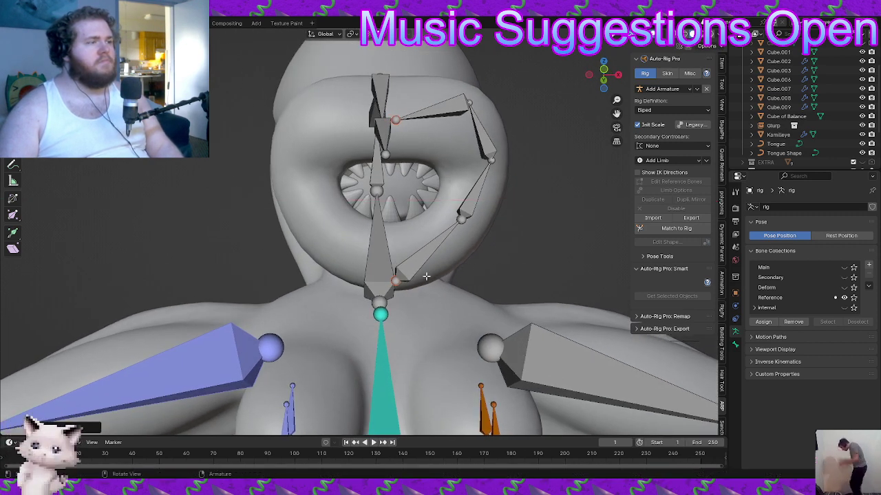
Raise the spline chain's lower end along Z onto the lower lip
{"action": "scroll", "coordinate": [417, 273], "scroll_direction": "up", "scroll_amount": 1}
{"action": "middle_click_drag", "start_coordinate": [417, 273], "coordinate": [450, 269]}
{"action": "key", "text": "g"}
{"action": "key", "text": "z"}
{"action": "left_click", "coordinate": [447, 234]}
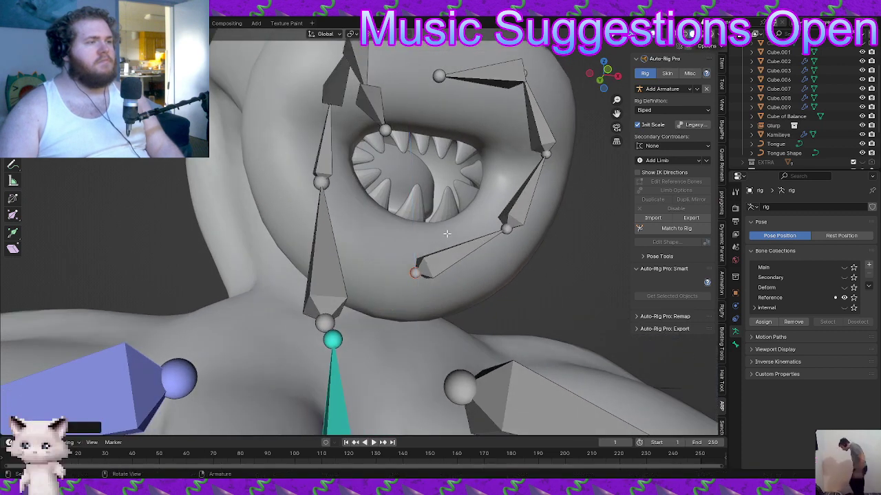
Lower the joint next to the chain's lower end along Z and adjust it along X within the lower lip
{"action": "left_click", "coordinate": [512, 230]}
{"action": "key", "text": "g"}
{"action": "key", "text": "z"}
{"action": "left_click", "coordinate": [513, 250]}
{"action": "key", "text": "g"}
{"action": "key", "text": "x"}
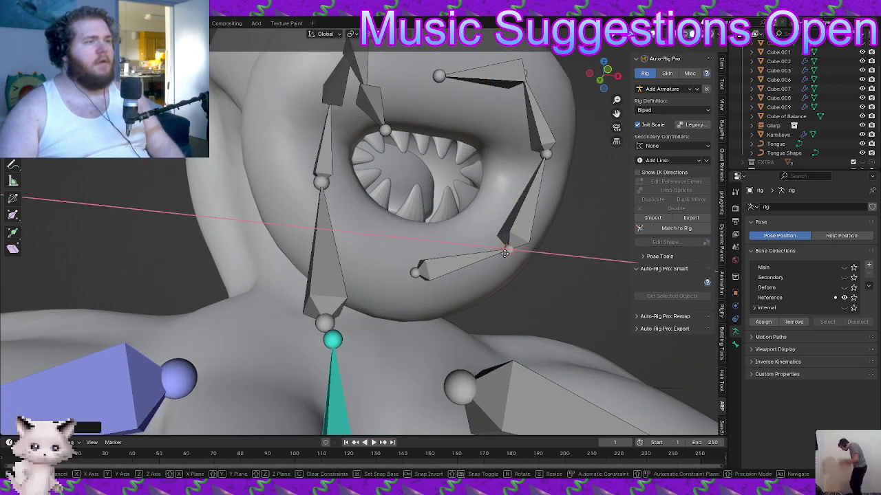
{"action": "left_click", "coordinate": [443, 245]}
Reposition the spline joint at the mouth corner along Y and X to follow the lip's depth
{"action": "middle_click_drag", "start_coordinate": [393, 234], "coordinate": [461, 195]}
{"action": "key", "text": "g"}
{"action": "key", "text": "y"}
{"action": "left_click", "coordinate": [547, 244]}
{"action": "key", "text": "g"}
{"action": "key", "text": "x"}
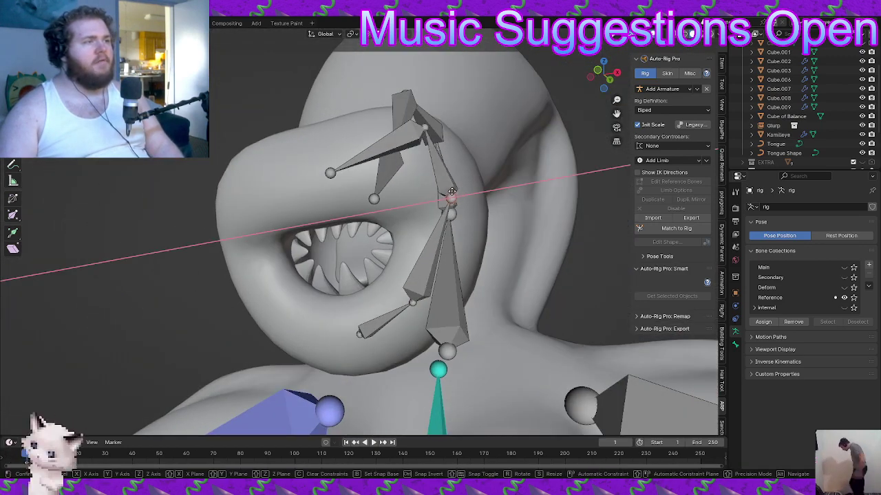
{"action": "left_click", "coordinate": [449, 192]}
Reposition the upper-lip spline joint along Y, X and Z so it sits inside the upper lip
{"action": "left_click", "coordinate": [427, 126]}
{"action": "key", "text": "g"}
{"action": "key", "text": "y"}
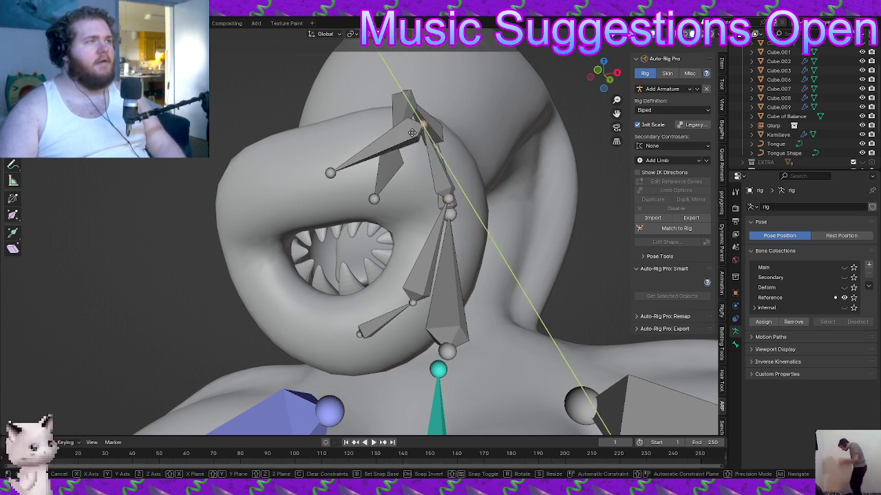
{"action": "left_click", "coordinate": [418, 131]}
{"action": "key", "text": "g"}
{"action": "key", "text": "x"}
{"action": "left_click", "coordinate": [405, 138]}
{"action": "key", "text": "g"}
{"action": "key", "text": "z"}
{"action": "key", "text": "x"}
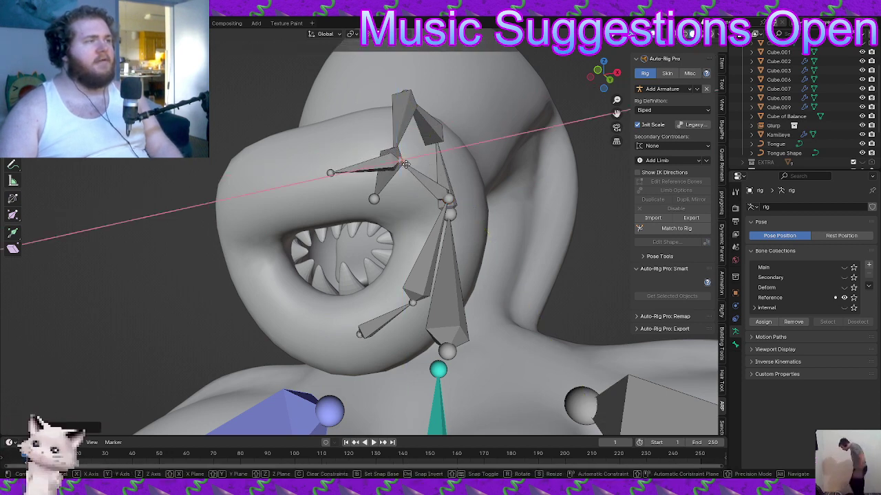
{"action": "left_click", "coordinate": [492, 129]}
Adjust the upper-lip joint's depth along Y from a side view of the head
{"action": "middle_click_drag", "start_coordinate": [491, 130], "coordinate": [373, 201]}
{"action": "key", "text": "g"}
{"action": "key", "text": "y"}
{"action": "left_click", "coordinate": [389, 240]}
{"action": "key", "text": "g"}
{"action": "key", "text": "y"}
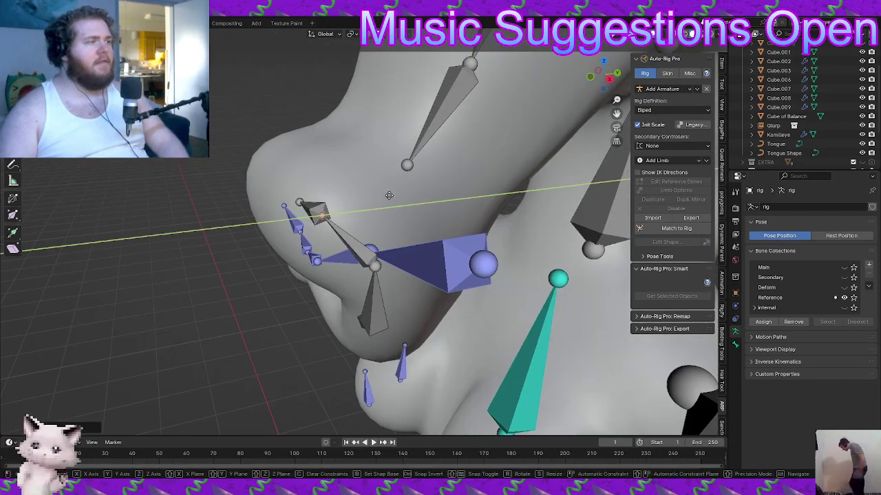
{"action": "left_click", "coordinate": [388, 195]}
Move the chain's upper end along Y to fit the front of the upper lip
{"action": "middle_click_drag", "start_coordinate": [254, 207], "coordinate": [318, 242]}
{"action": "left_click", "coordinate": [336, 253]}
{"action": "key", "text": "g"}
{"action": "key", "text": "y"}
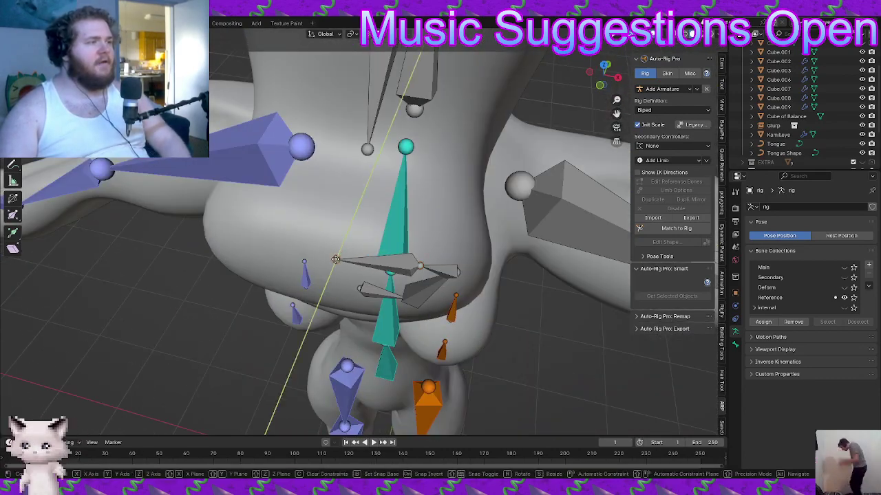
{"action": "left_click", "coordinate": [335, 269]}
Fine-tune the mouth-corner joint's depth along Y from the side
{"action": "middle_click_drag", "start_coordinate": [406, 267], "coordinate": [346, 219]}
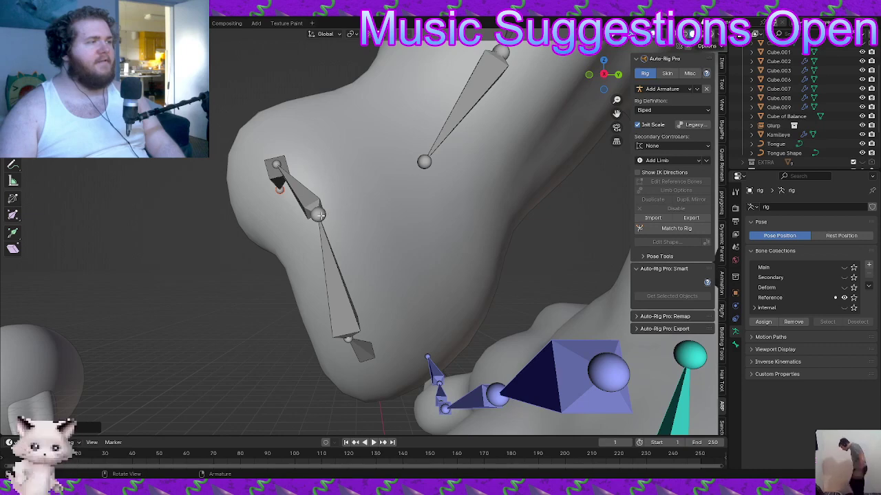
{"action": "left_click", "coordinate": [320, 216]}
{"action": "key", "text": "g"}
{"action": "key", "text": "y"}
{"action": "left_click", "coordinate": [320, 219]}
Adjust the lower-lip spline joint along Y while viewing the mouth from below
{"action": "middle_click_drag", "start_coordinate": [342, 267], "coordinate": [346, 229]}
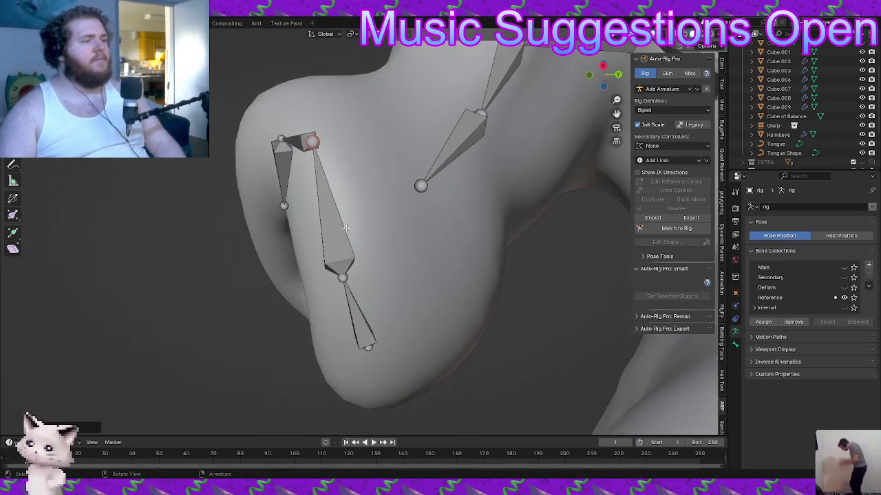
{"action": "left_click", "coordinate": [346, 274]}
{"action": "key", "text": "g"}
{"action": "key", "text": "x"}
{"action": "key", "text": "y"}
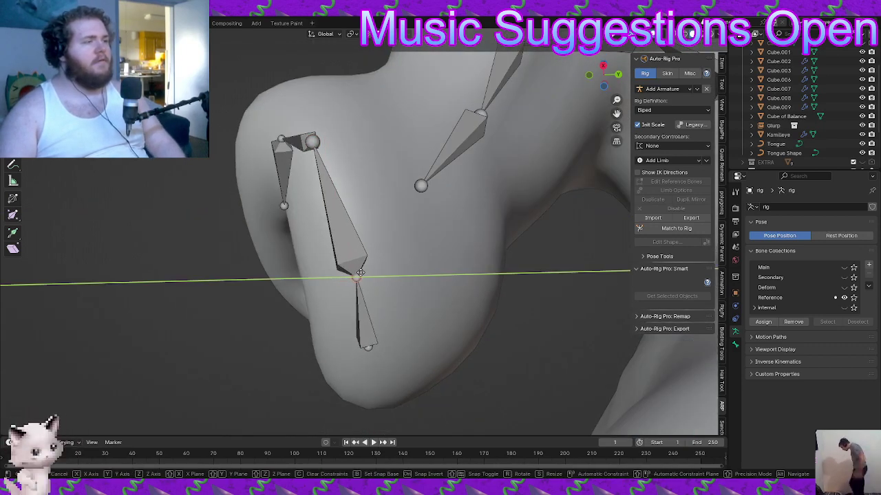
{"action": "left_click", "coordinate": [362, 275]}
Reposition the mouth-corner spline joint along Z and X so it follows the side of the mouth from the front
{"action": "middle_click_drag", "start_coordinate": [364, 275], "coordinate": [463, 245]}
{"action": "key", "text": "g"}
{"action": "key", "text": "z"}
{"action": "key", "text": "x"}
{"action": "left_click", "coordinate": [488, 246]}
{"action": "left_click", "coordinate": [487, 249]}
{"action": "key", "text": "g"}
{"action": "key", "text": "y"}
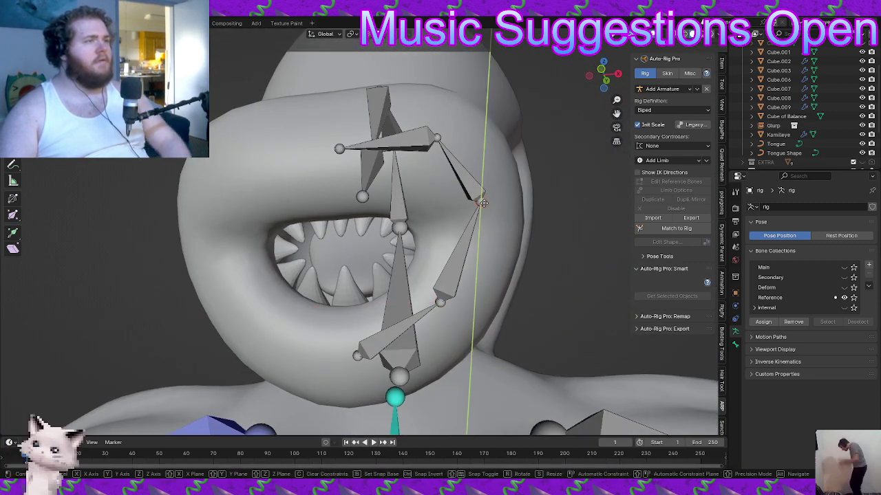
{"action": "right_click", "coordinate": [484, 217]}
{"action": "key", "text": "g"}
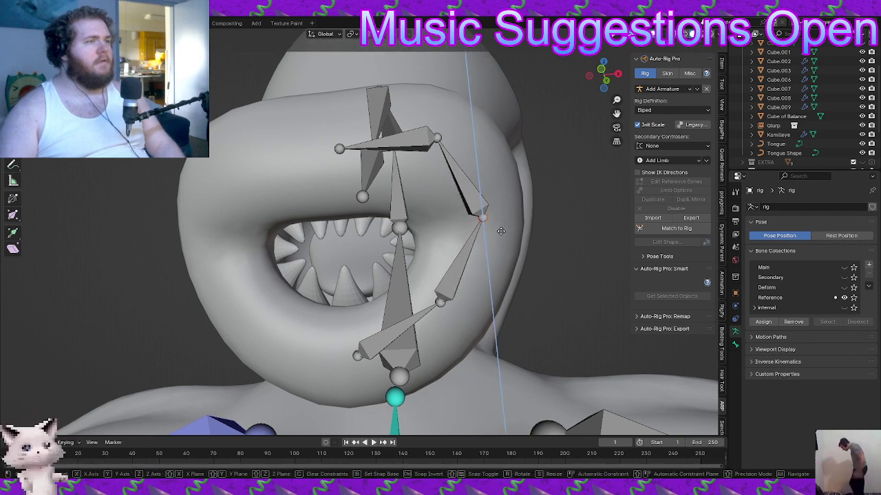
{"action": "key", "text": "x"}
{"action": "left_click", "coordinate": [499, 231]}
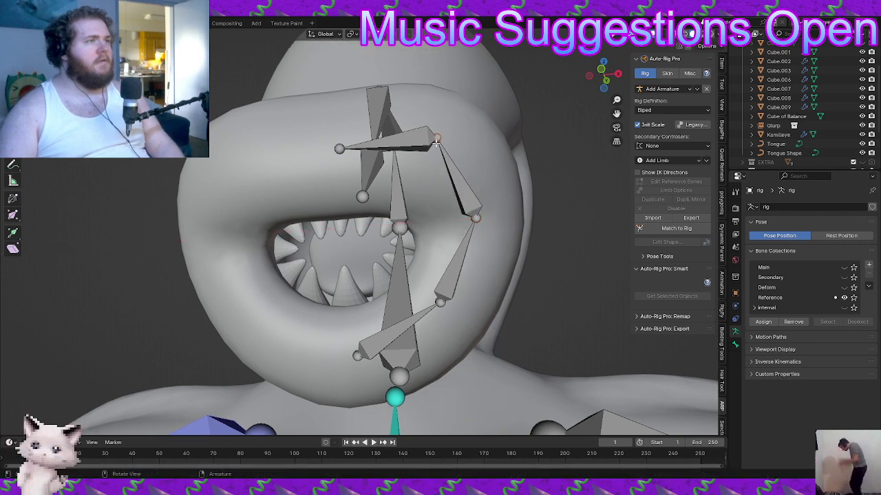
Lower the upper-lip spline joint along Z
{"action": "key", "text": "g"}
{"action": "key", "text": "z"}
{"action": "left_click", "coordinate": [435, 163]}
Select the first lower-lip bone of the spline limb and duplicate-mirror the limb to the other side of the mouth
{"action": "middle_click_drag", "start_coordinate": [433, 166], "coordinate": [589, 211]}
{"action": "scroll", "coordinate": [426, 251], "scroll_direction": "down", "scroll_amount": 3}
{"action": "left_click", "coordinate": [391, 230]}
{"action": "scroll", "coordinate": [428, 223], "scroll_direction": "up", "scroll_amount": 3}
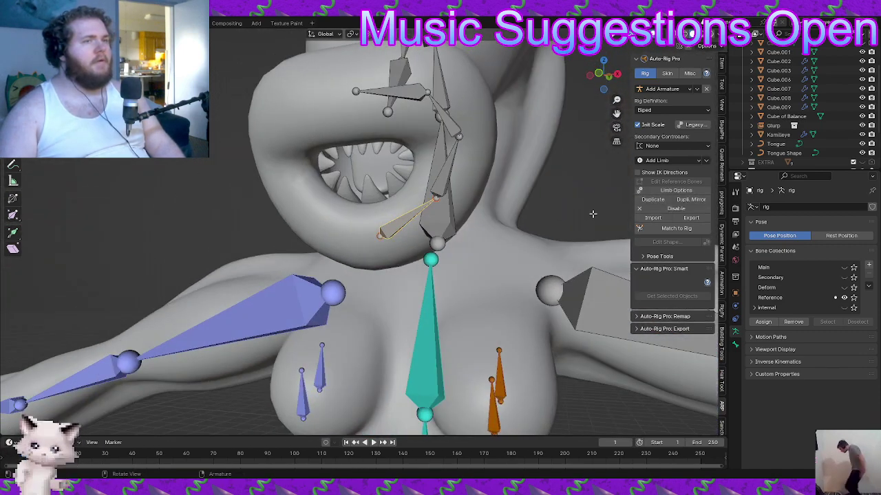
{"action": "left_click", "coordinate": [697, 200]}
{"action": "scroll", "coordinate": [415, 222], "scroll_direction": "down", "scroll_amount": 6}
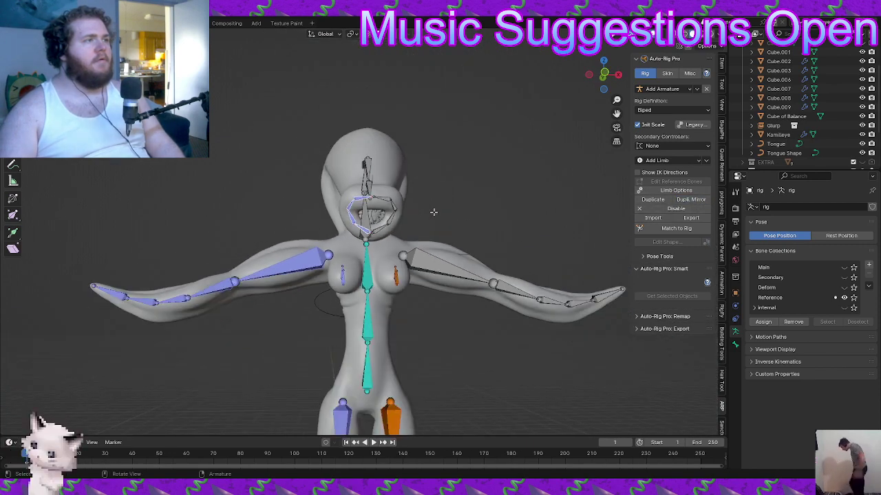
Leave bone editing and try to move the spline IK curve above the upper lip
{"action": "middle_click_drag", "start_coordinate": [434, 211], "coordinate": [335, 225]}
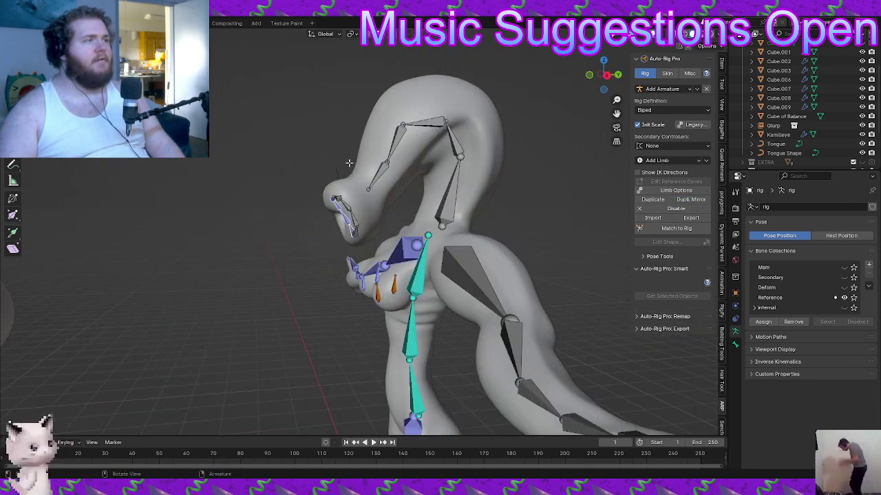
{"action": "middle_click_drag", "start_coordinate": [349, 163], "coordinate": [454, 175]}
{"action": "scroll", "coordinate": [456, 175], "scroll_direction": "up", "scroll_amount": 2}
{"action": "key", "text": "Tab"}
{"action": "left_click", "coordinate": [423, 171]}
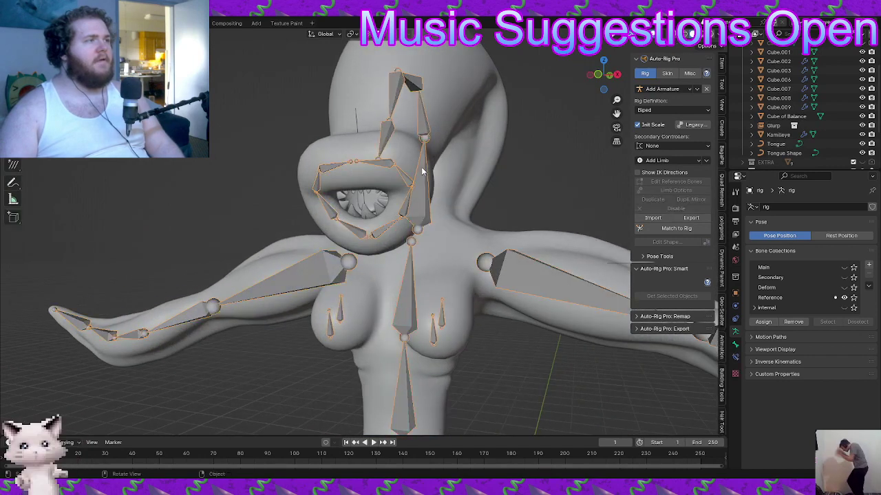
{"action": "left_click", "coordinate": [356, 121]}
{"action": "key", "text": "g"}
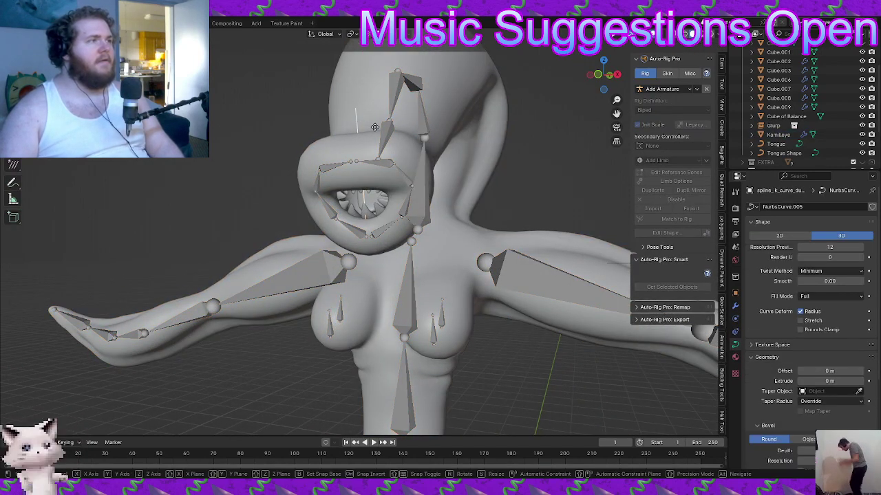
{"action": "right_click", "coordinate": [357, 122]}
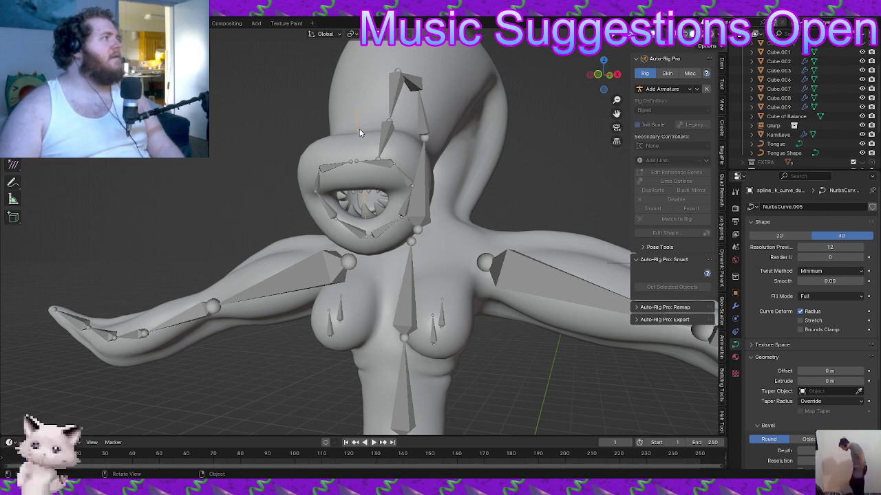
Select the armature and regenerate its controls with Match to Rig
{"action": "scroll", "coordinate": [382, 228], "scroll_direction": "down", "scroll_amount": 5}
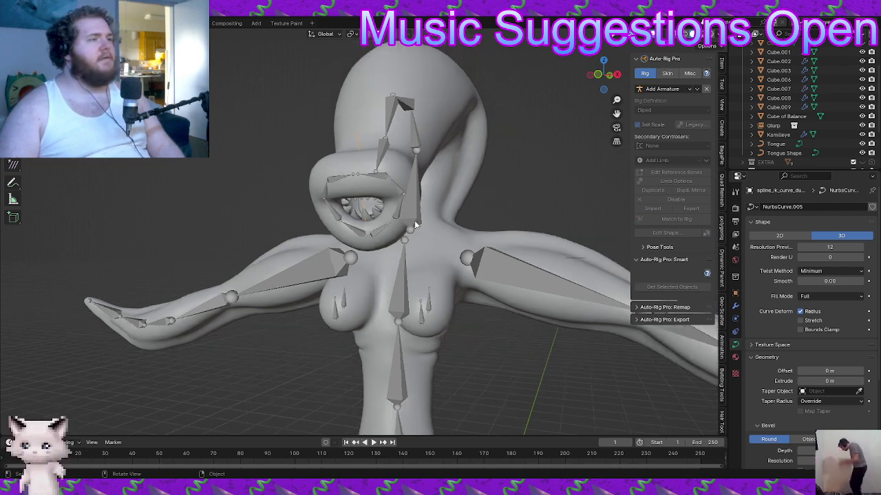
{"action": "left_click", "coordinate": [403, 221]}
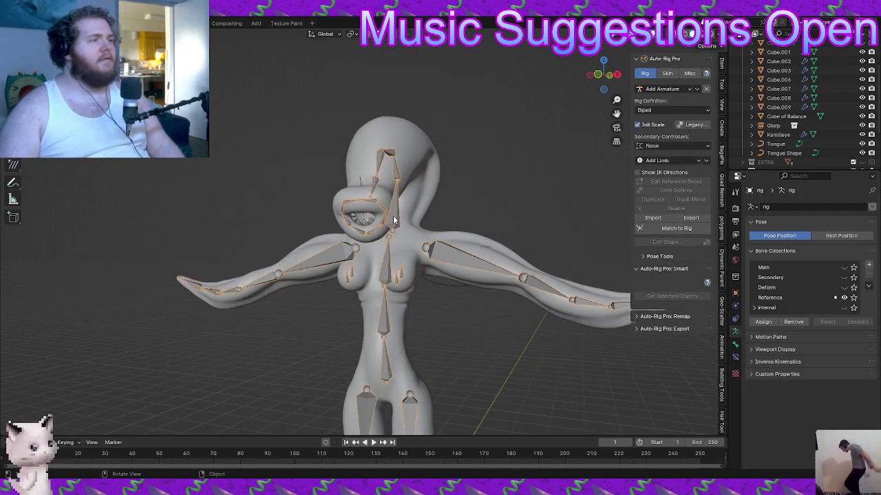
{"action": "left_click", "coordinate": [679, 233]}
Test the mouth rig by moving an upper-lip controller
{"action": "middle_click_drag", "start_coordinate": [523, 251], "coordinate": [445, 250]}
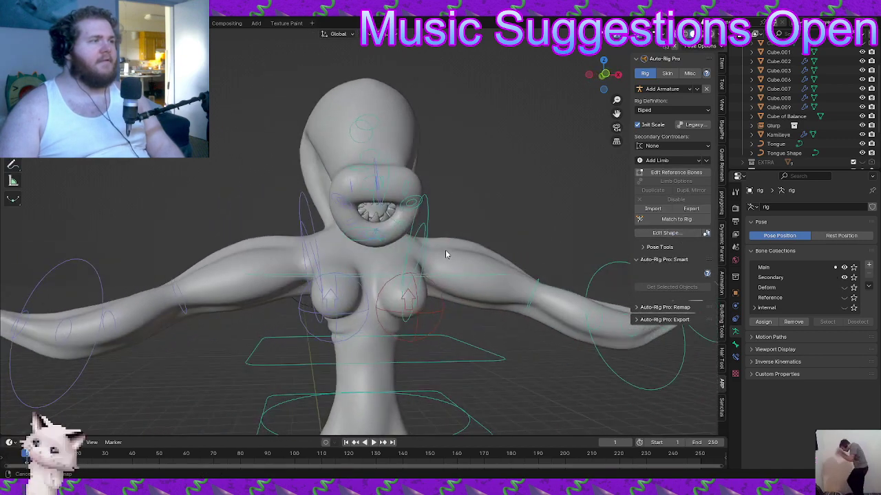
{"action": "left_click", "coordinate": [389, 169]}
{"action": "scroll", "coordinate": [408, 177], "scroll_direction": "up", "scroll_amount": 2}
{"action": "key", "text": "g"}
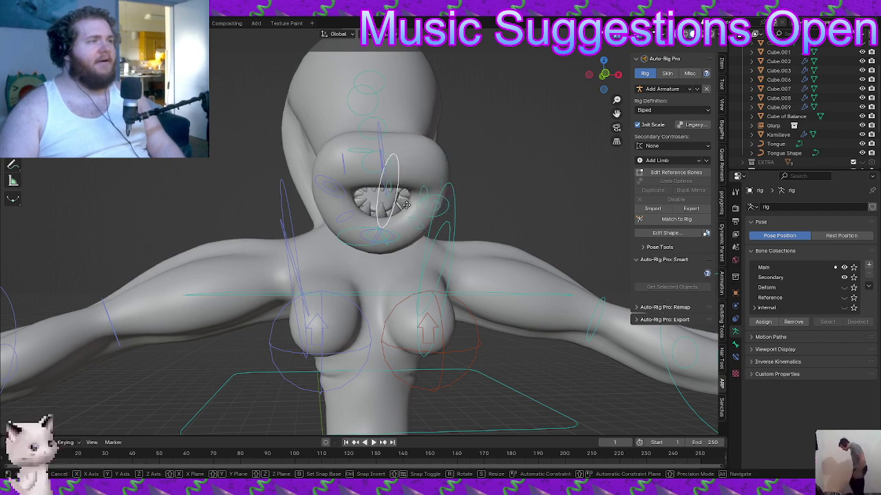
{"action": "left_click", "coordinate": [403, 183]}
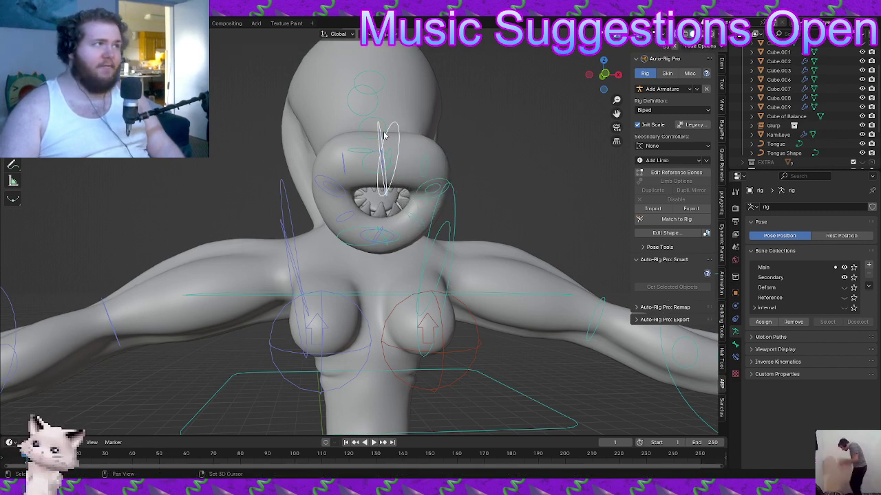
Test both upper-lip controllers together by moving them along Z, scaling them and rotating them about X
{"action": "key", "text": "g"}
{"action": "key", "text": "z"}
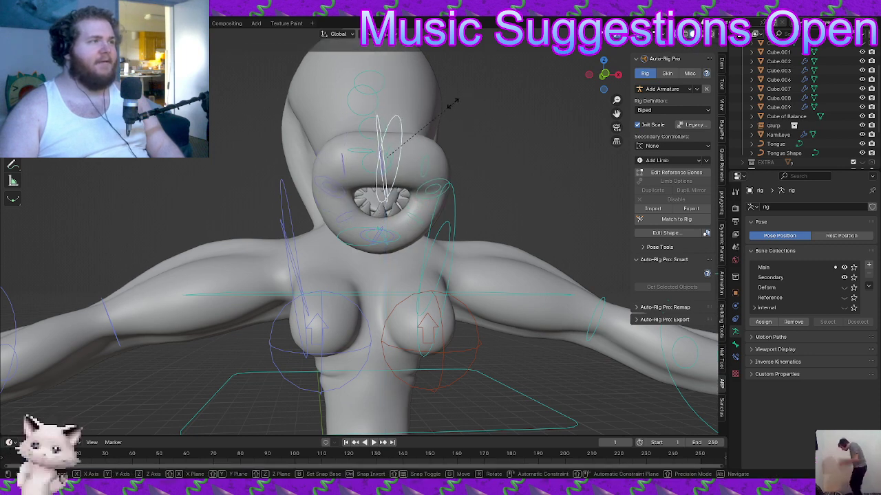
{"action": "left_click", "coordinate": [437, 110]}
{"action": "key", "text": "r"}
{"action": "key", "text": "x"}
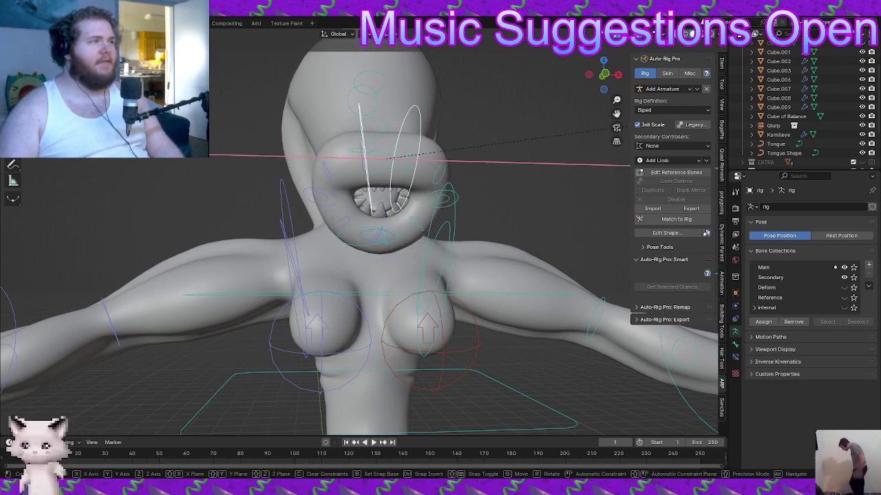
{"action": "right_click", "coordinate": [646, 108]}
{"action": "key", "text": "g"}
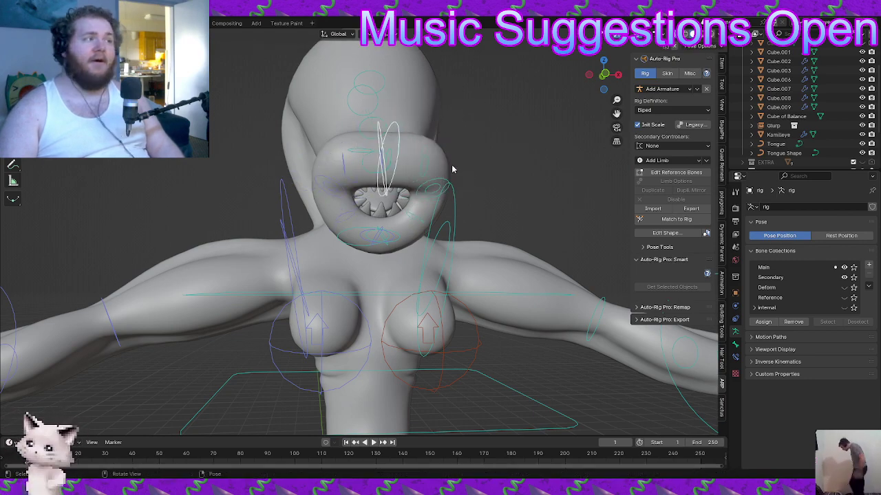
Reopen the reference bones and parent both lower-lip spline bones to the front bone of the head chain with Keep Offset
{"action": "middle_click_drag", "start_coordinate": [441, 155], "coordinate": [471, 174]}
{"action": "scroll", "coordinate": [473, 171], "scroll_direction": "up", "scroll_amount": 3}
{"action": "key", "text": "ctrl+Tab"}
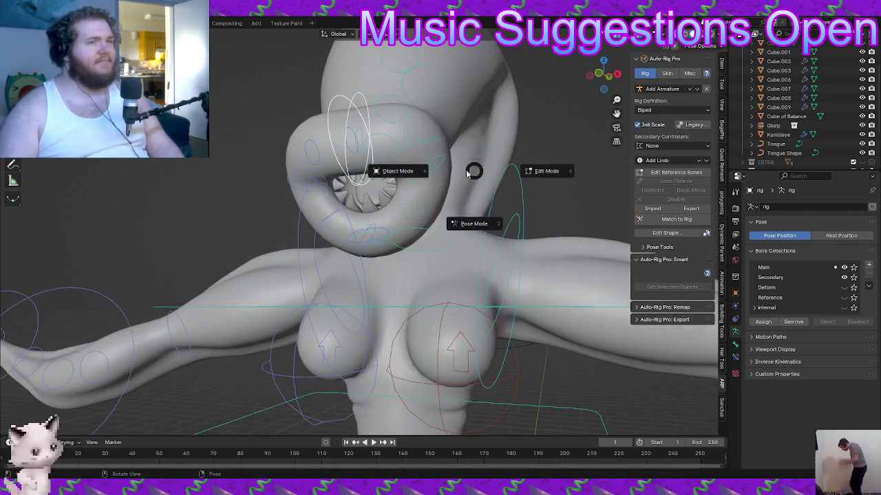
{"action": "left_click", "coordinate": [399, 171]}
{"action": "left_click", "coordinate": [691, 173]}
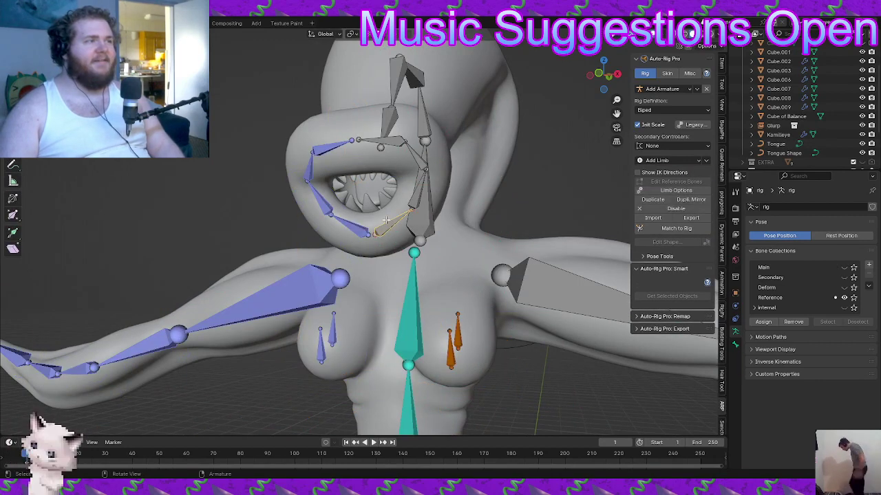
{"action": "middle_click_drag", "start_coordinate": [359, 225], "coordinate": [396, 126]}
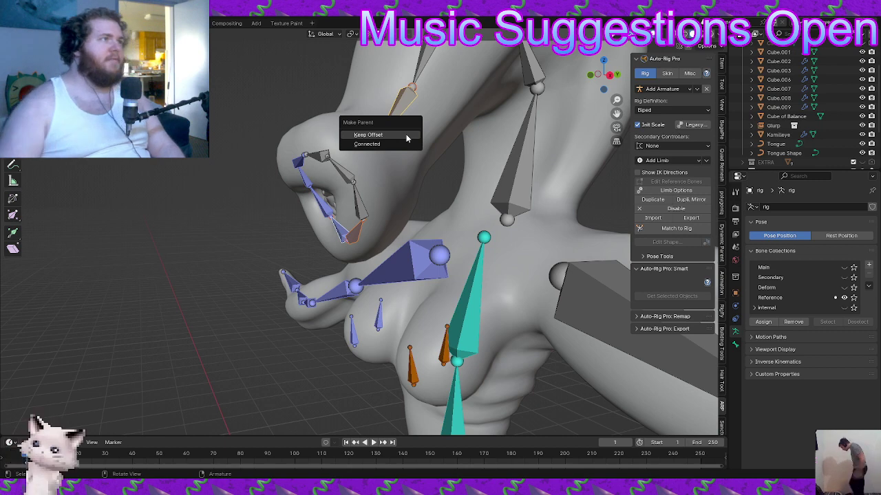
{"action": "left_click", "coordinate": [405, 135]}
{"action": "middle_click_drag", "start_coordinate": [413, 180], "coordinate": [339, 144]}
{"action": "scroll", "coordinate": [339, 165], "scroll_direction": "down", "scroll_amount": 3}
{"action": "mouse_move", "coordinate": [381, 214]}
{"action": "middle_mouse_down", "text": "shift"}
{"action": "mouse_move", "coordinate": [347, 211]}
{"action": "mouse_move", "coordinate": [389, 208]}
{"action": "middle_mouse_up", "text": "shift"}
{"action": "scroll", "coordinate": [358, 206], "scroll_direction": "up", "scroll_amount": 4}
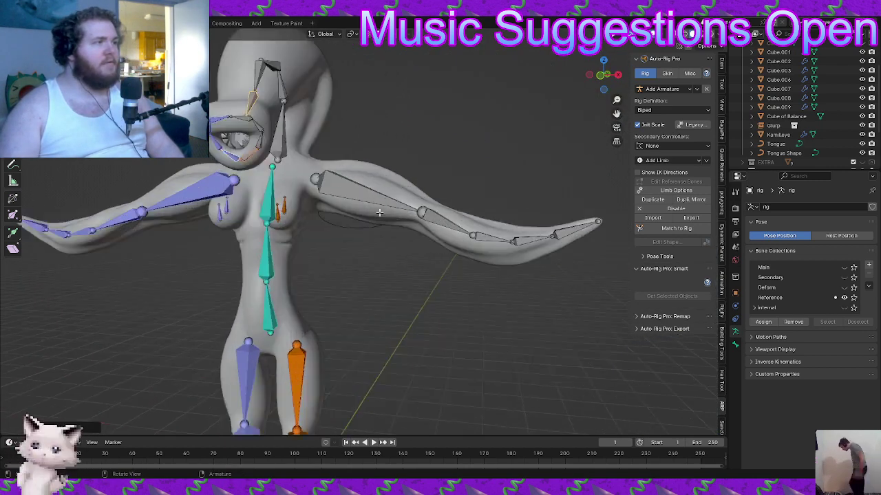
Parent both upper-arm reference bones to the upper spine bone with Keep Offset
{"action": "middle_click_drag", "start_coordinate": [327, 202], "coordinate": [364, 237], "text": "shift"}
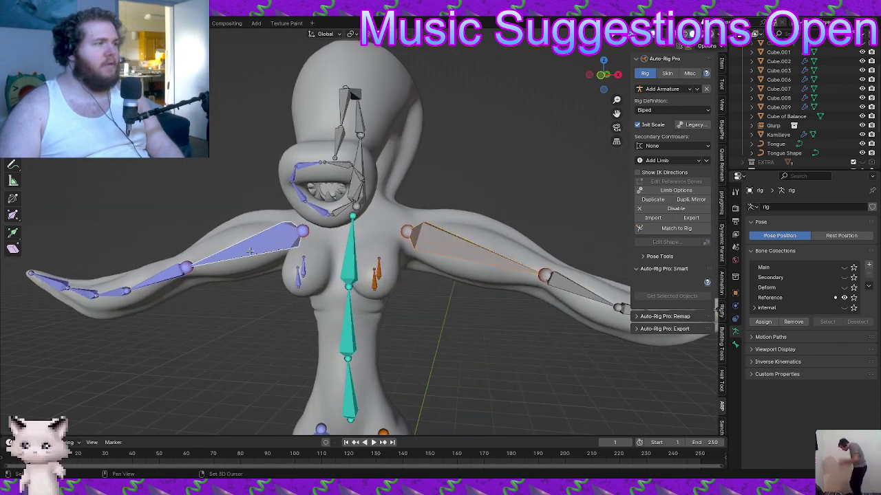
{"action": "key", "text": "ctrl+p"}
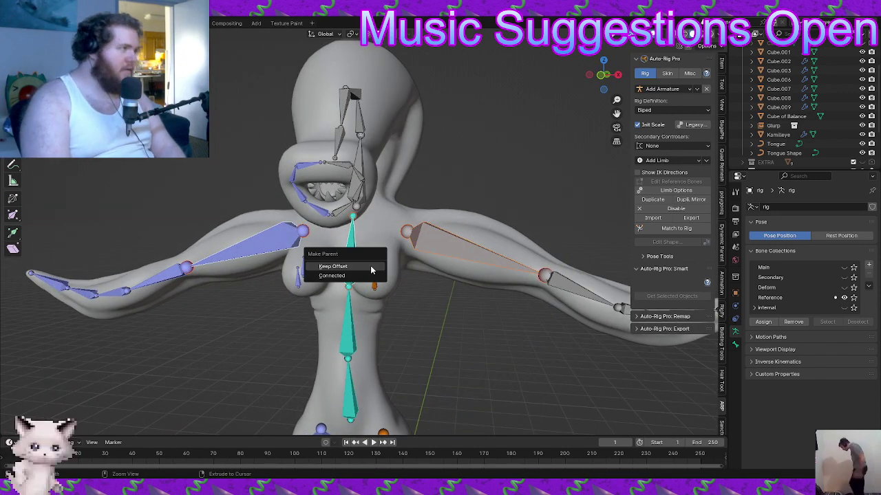
{"action": "left_click", "coordinate": [371, 266]}
Return to Object Mode and apply the new bone parenting with Match to Rig
{"action": "scroll", "coordinate": [377, 264], "scroll_direction": "down", "scroll_amount": 4}
{"action": "middle_click_drag", "start_coordinate": [391, 262], "coordinate": [378, 256]}
{"action": "key", "text": "ctrl+Tab"}
{"action": "left_click", "coordinate": [350, 257]}
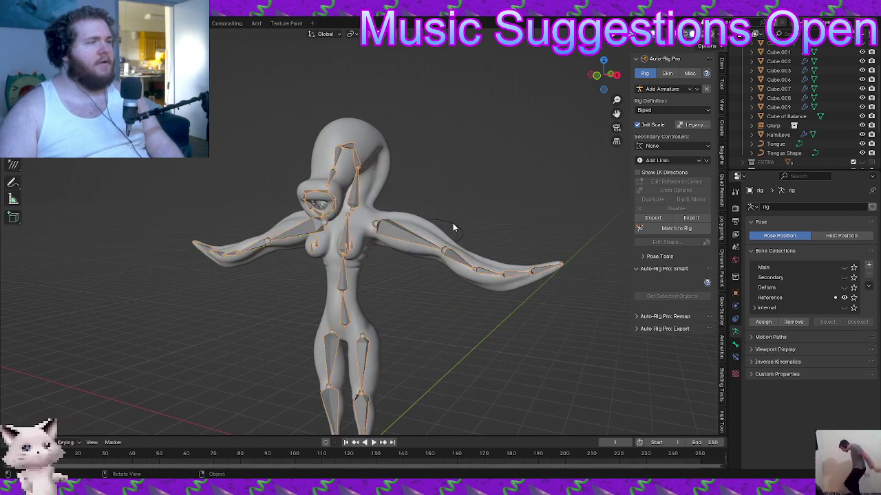
{"action": "left_click", "coordinate": [686, 229]}
Bind the Kamilleye mesh to the rig using the Heat Maps engine and inspect the mouth from the front
{"action": "key", "text": "ctrl+Tab"}
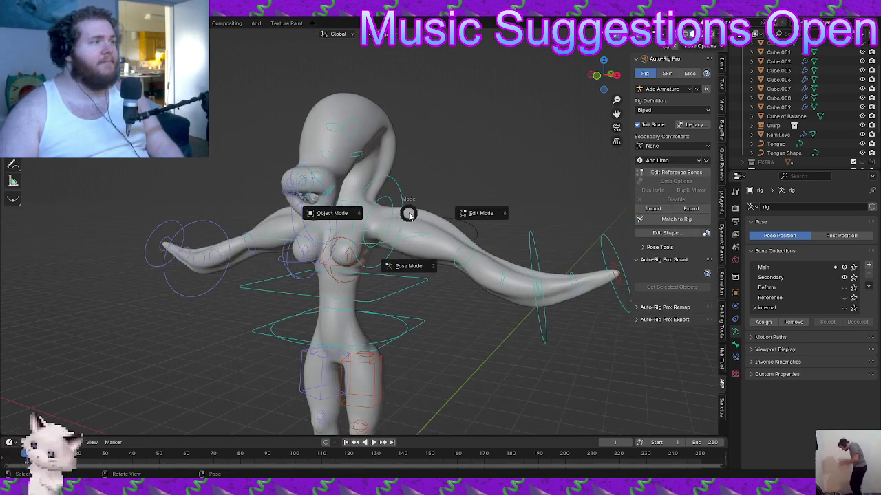
{"action": "middle_click_drag", "start_coordinate": [411, 196], "coordinate": [385, 174]}
{"action": "left_click", "coordinate": [344, 145], "text": "shift"}
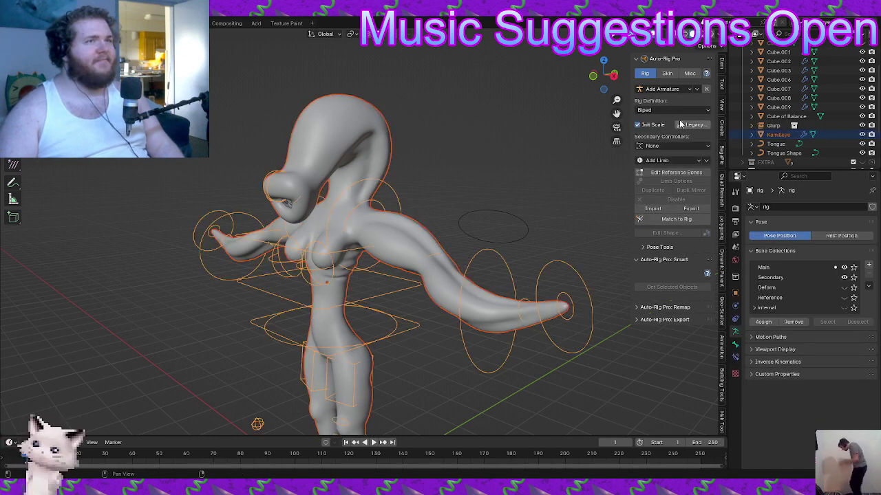
{"action": "left_click", "coordinate": [667, 74]}
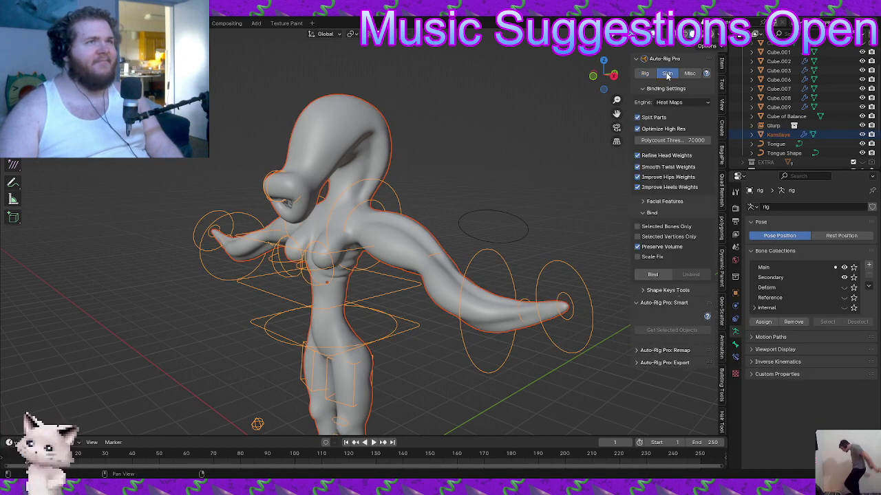
{"action": "left_click", "coordinate": [653, 274]}
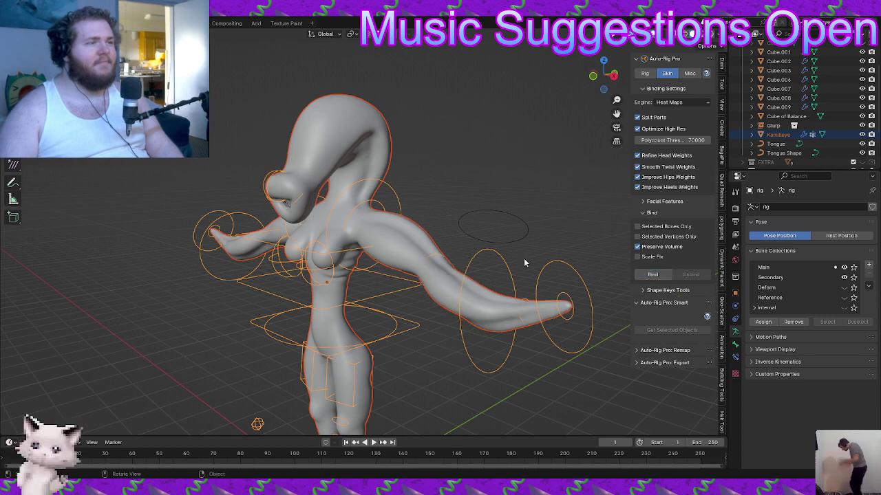
{"action": "middle_click_drag", "start_coordinate": [524, 258], "coordinate": [406, 240]}
{"action": "scroll", "coordinate": [439, 220], "scroll_direction": "up", "scroll_amount": 5}
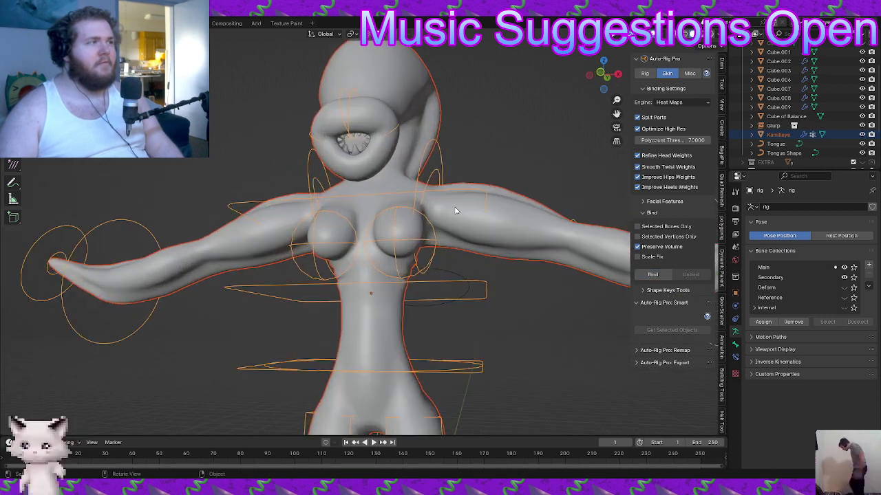
{"action": "middle_click_drag", "start_coordinate": [454, 211], "coordinate": [469, 198]}
Compare the mesh before and after binding by undoing and redoing, and unbind the Kamilleye mesh from the rig
{"action": "key", "text": "ctrl+z"}
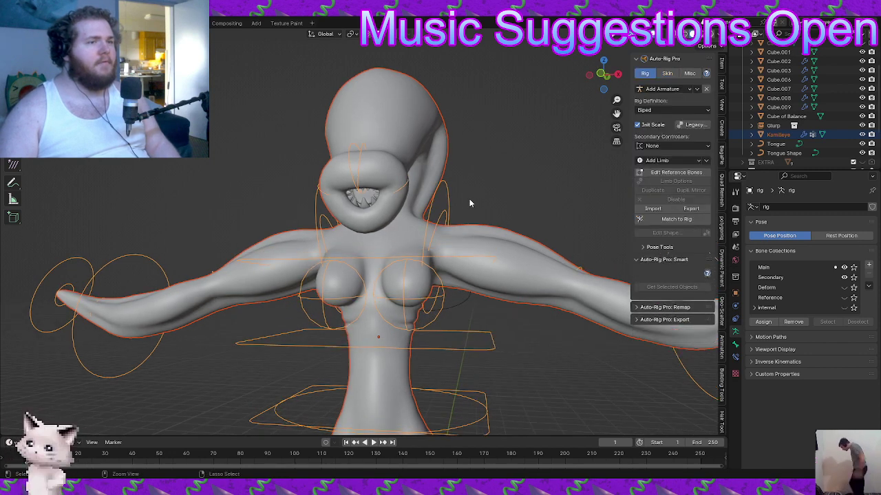
{"action": "key", "text": "ctrl+shift+z"}
{"action": "key", "text": "ctrl+z"}
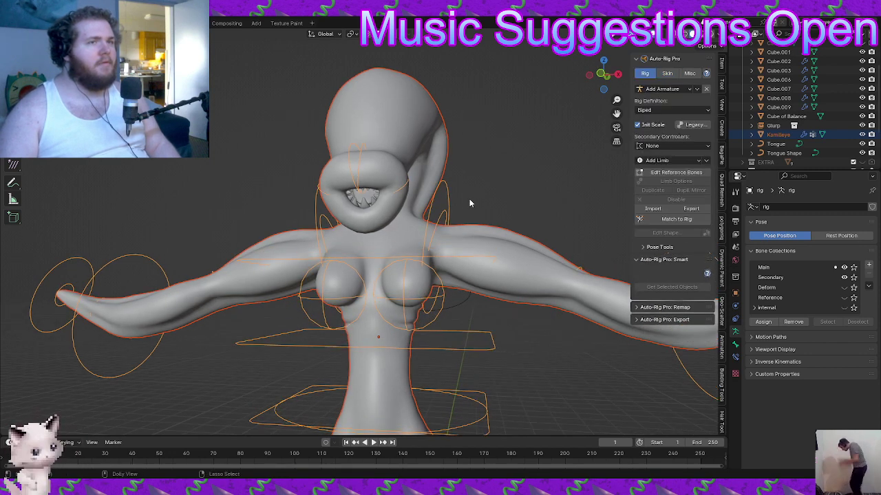
{"action": "key", "text": "ctrl+shift+z"}
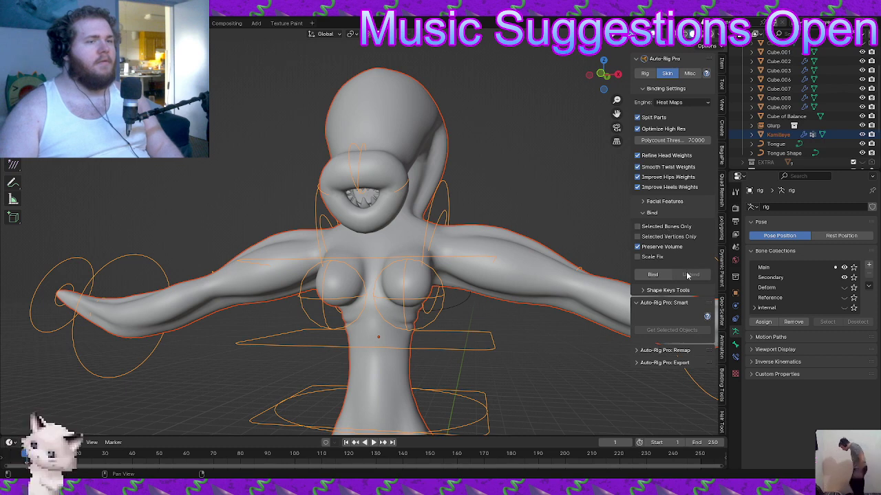
{"action": "left_click", "coordinate": [522, 258]}
{"action": "left_click", "coordinate": [703, 275]}
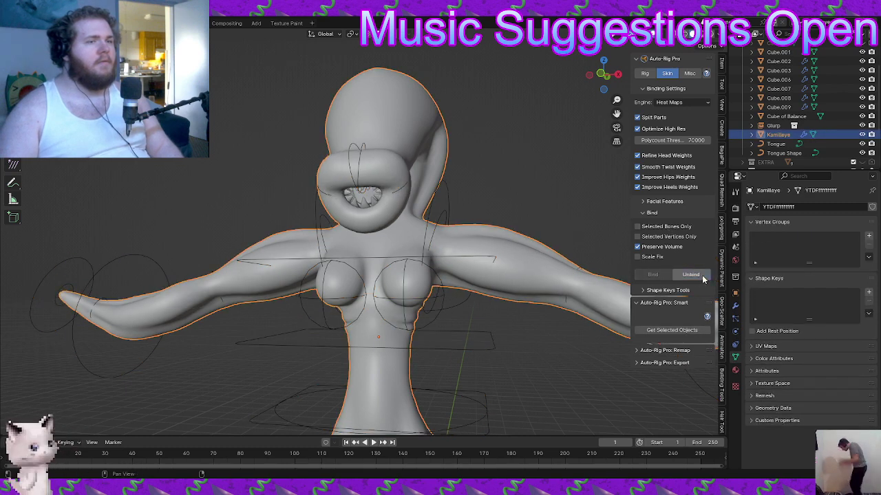
Add the rig to the mesh selection, bind Kamilleye to it again with Heat Maps, and enter Pose Mode
{"action": "left_click", "coordinate": [452, 200], "text": "shift"}
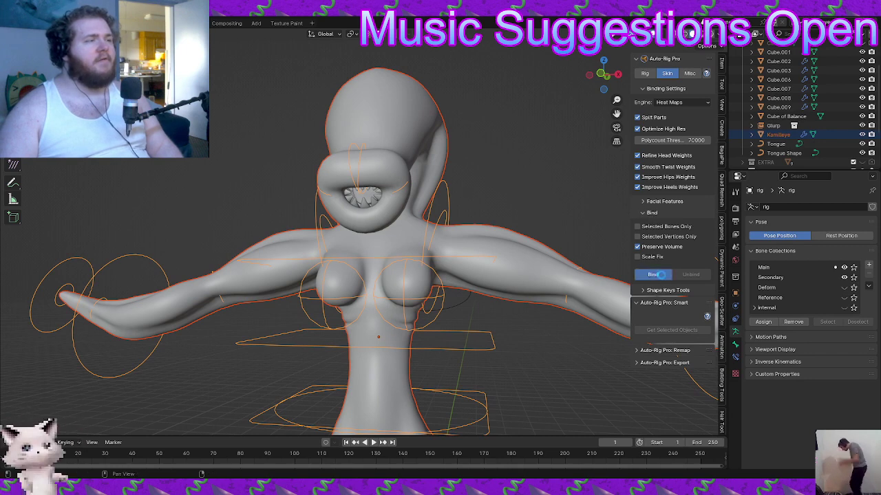
{"action": "left_click", "coordinate": [453, 197]}
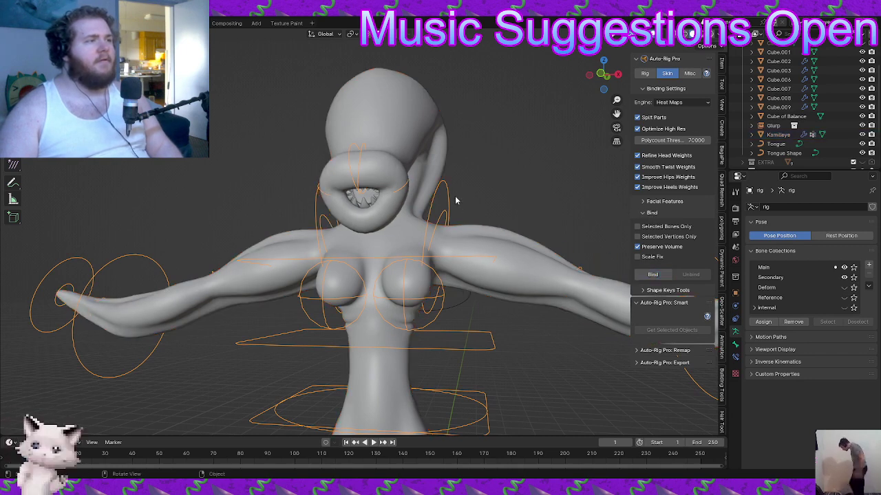
{"action": "scroll", "coordinate": [459, 201], "scroll_direction": "down", "scroll_amount": 3}
{"action": "middle_click_drag", "start_coordinate": [461, 202], "coordinate": [348, 196], "text": "shift"}
{"action": "key", "text": "Tab"}
Test the character's left arm by trying a shoulder rotation and raising its hand control inward
{"action": "left_click", "coordinate": [354, 232]}
{"action": "left_click", "coordinate": [342, 198]}
{"action": "key", "text": "r"}
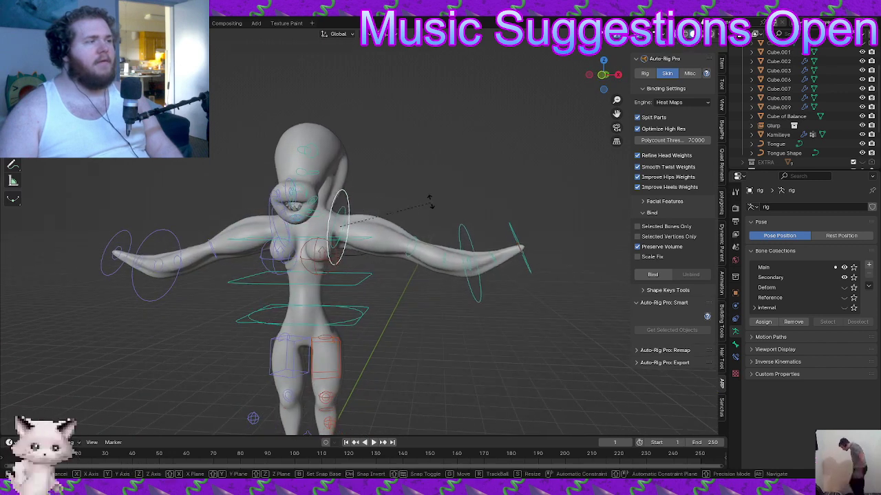
{"action": "right_click", "coordinate": [417, 188]}
{"action": "left_click", "coordinate": [508, 232]}
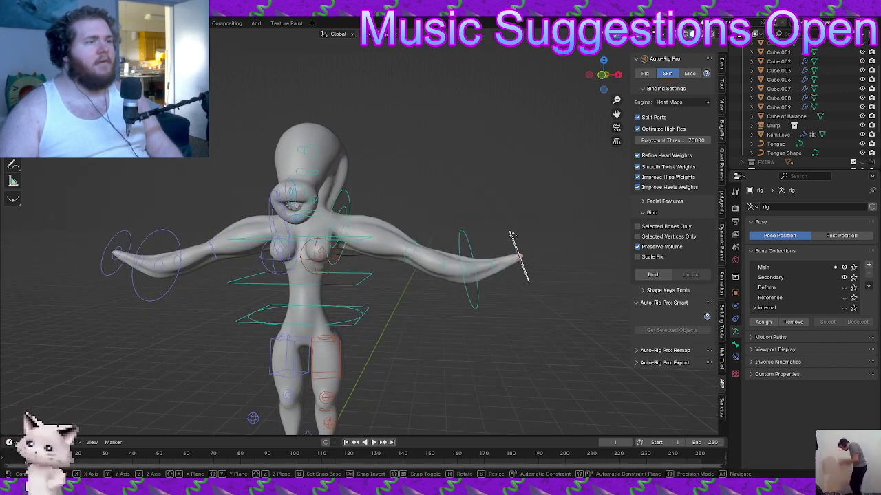
{"action": "key", "text": "g"}
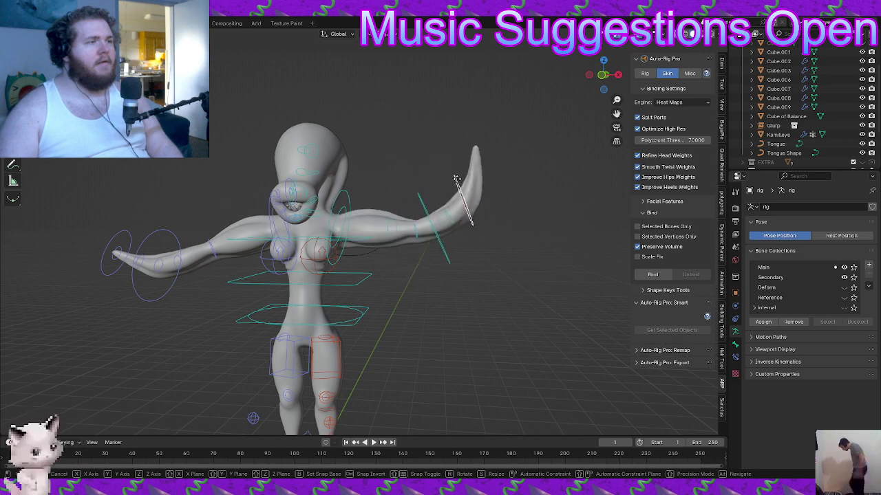
{"action": "left_click", "coordinate": [459, 166]}
{"action": "key", "text": "r"}
{"action": "key", "text": "r"}
{"action": "middle_click_drag", "start_coordinate": [463, 180], "coordinate": [365, 196]}
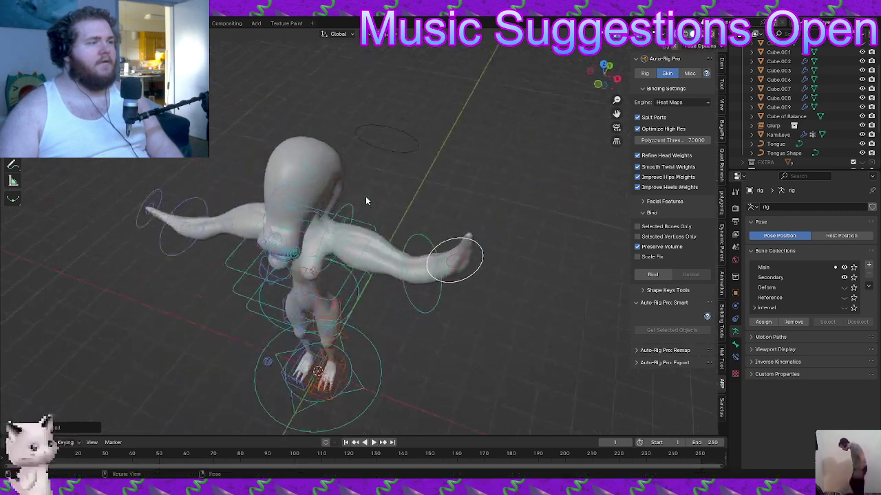
Pull the left hand control across the body and in front of the chest to test the arm's deformation
{"action": "key", "text": "g"}
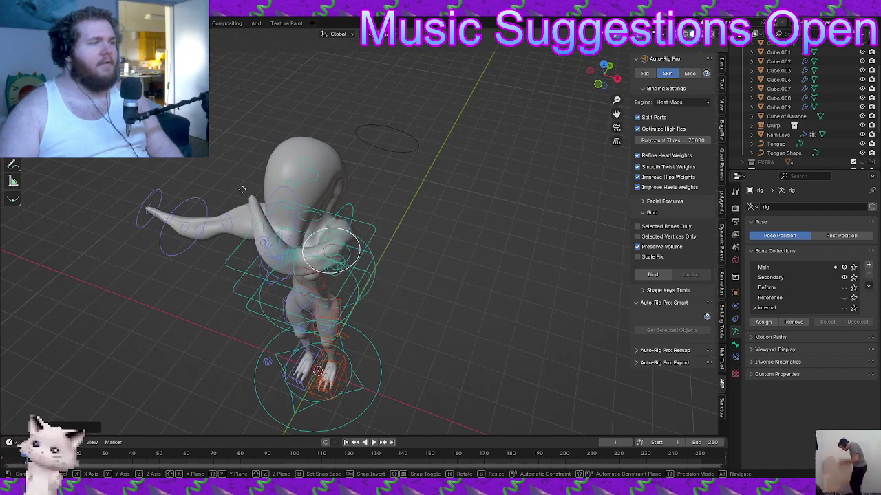
{"action": "left_click", "coordinate": [280, 210]}
{"action": "middle_click_drag", "start_coordinate": [379, 238], "coordinate": [236, 185]}
{"action": "key", "text": "g"}
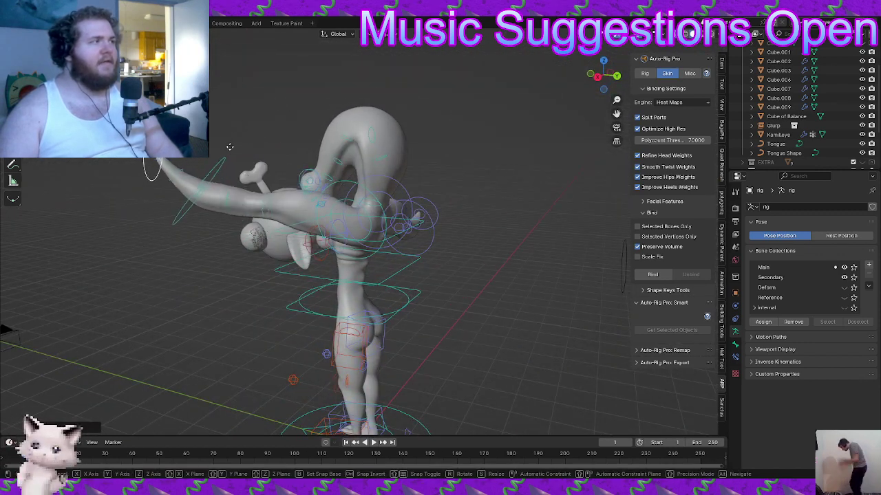
{"action": "left_click", "coordinate": [184, 132]}
{"action": "middle_click_drag", "start_coordinate": [184, 132], "coordinate": [295, 149]}
{"action": "key", "text": "g"}
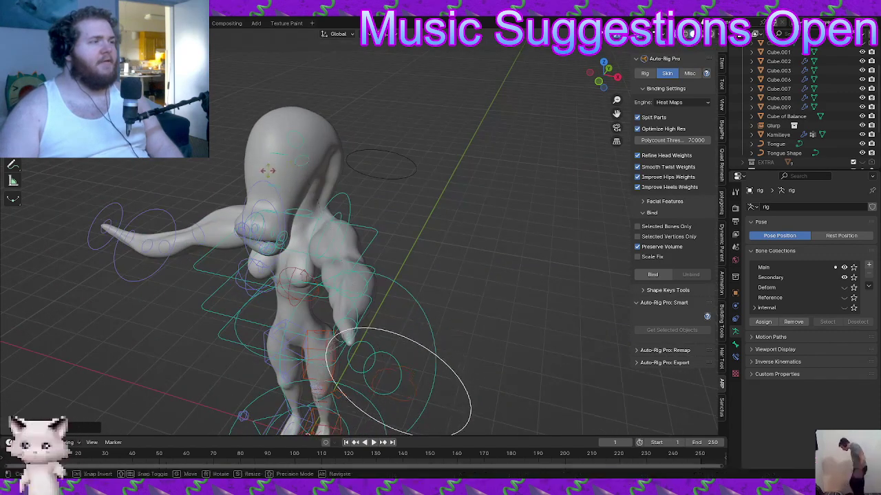
{"action": "left_click", "coordinate": [292, 155]}
Swing the left hand control behind the back, try a raised position, and undo the last arm pose
{"action": "scroll", "coordinate": [367, 238], "scroll_direction": "down", "scroll_amount": 4}
{"action": "key", "text": "g"}
{"action": "middle_click_drag", "start_coordinate": [368, 238], "coordinate": [476, 211]}
{"action": "left_click", "coordinate": [401, 237]}
{"action": "key", "text": "g"}
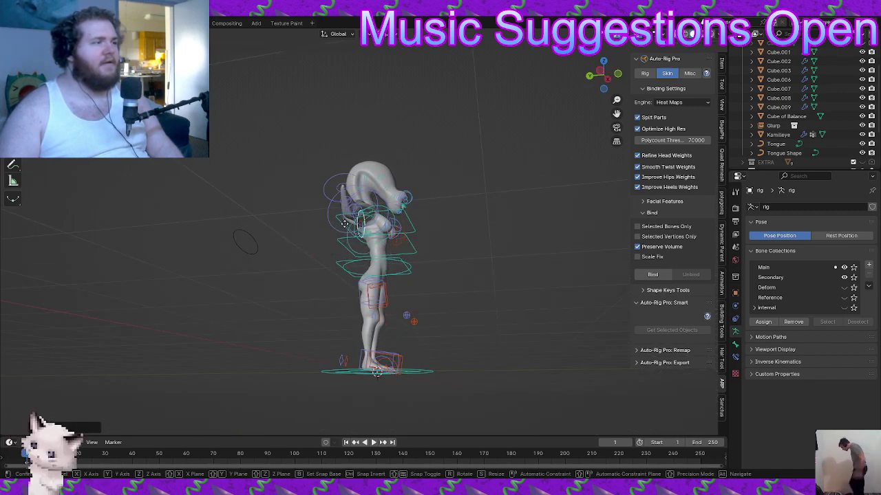
{"action": "left_click", "coordinate": [345, 225]}
{"action": "middle_click_drag", "start_coordinate": [345, 224], "coordinate": [242, 207]}
{"action": "scroll", "coordinate": [242, 208], "scroll_direction": "up", "scroll_amount": 2}
{"action": "key", "text": "g"}
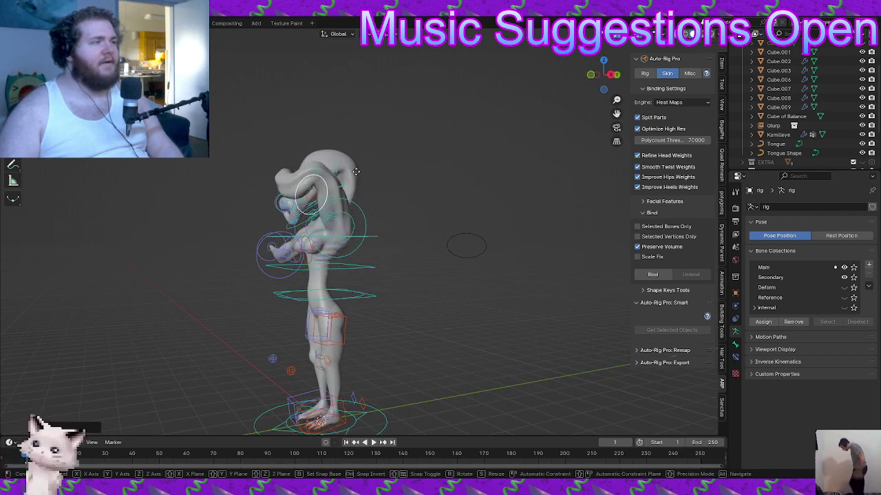
{"action": "right_click", "coordinate": [309, 143]}
{"action": "key", "text": "ctrl+z"}
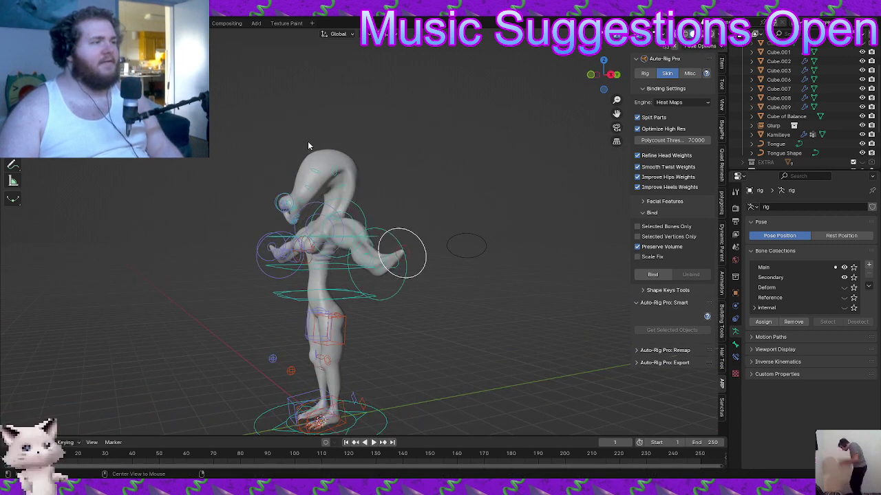
Try to move the left forearm's large spline control along the Y axis
{"action": "middle_click_drag", "start_coordinate": [307, 141], "coordinate": [390, 269]}
{"action": "left_click", "coordinate": [403, 271]}
{"action": "key", "text": "g"}
{"action": "key", "text": "y"}
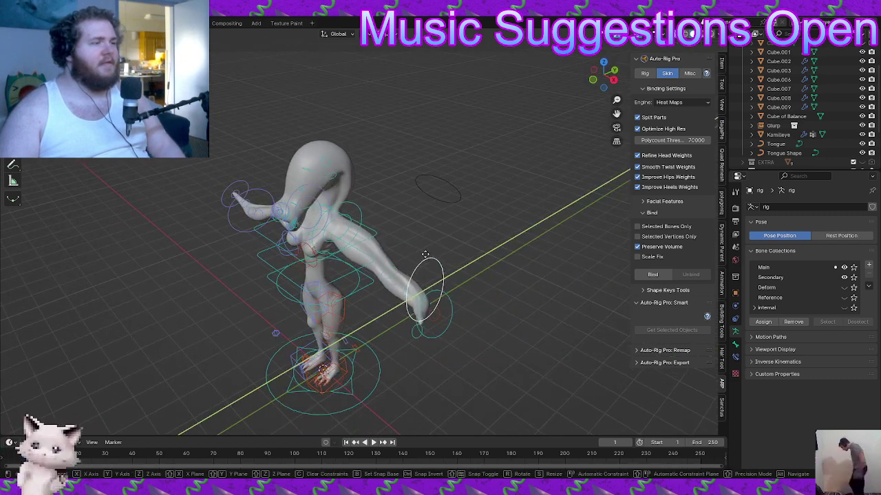
{"action": "right_click", "coordinate": [406, 260]}
{"action": "middle_click_drag", "start_coordinate": [404, 263], "coordinate": [428, 260]}
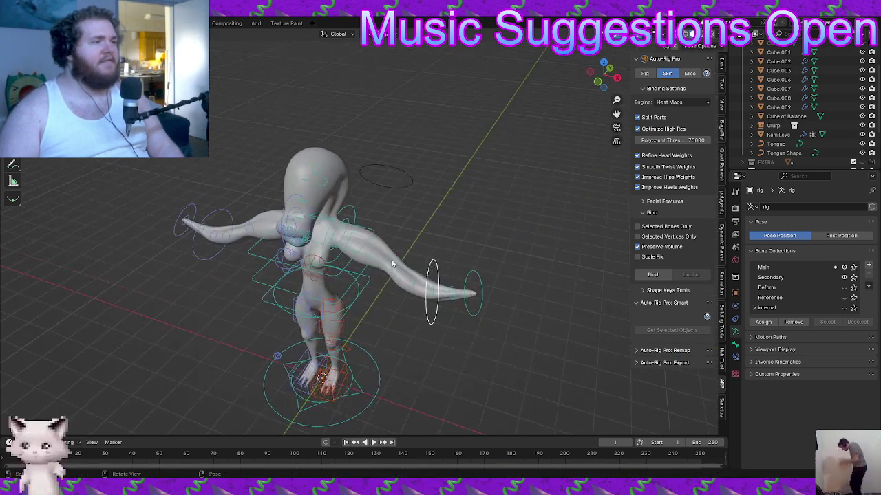
Bend the left arm with its mid-arm control, try moving the hand and forearm controls, and undo the arm pose
{"action": "left_click", "coordinate": [391, 259]}
{"action": "key", "text": "g"}
{"action": "left_click", "coordinate": [427, 272]}
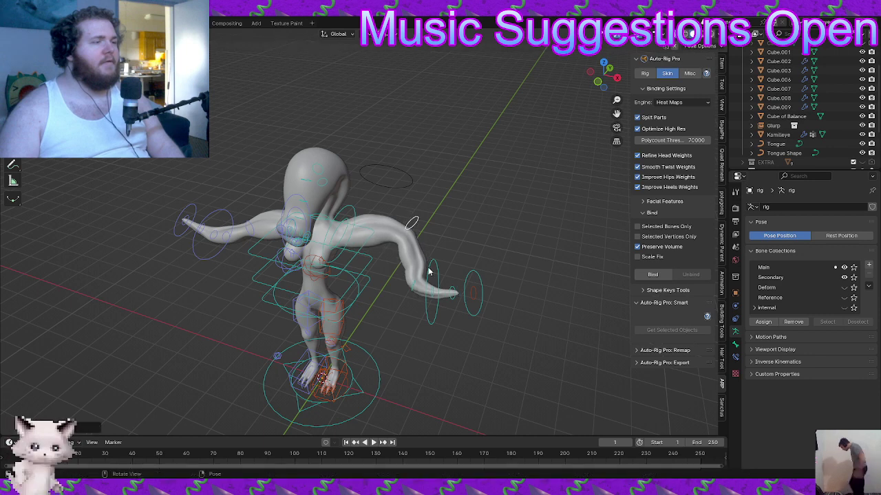
{"action": "key", "text": "g"}
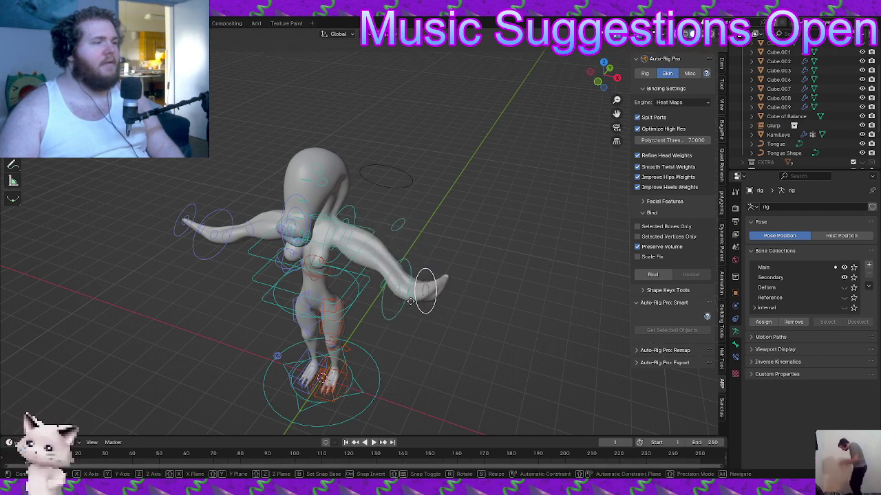
{"action": "left_click", "coordinate": [428, 293]}
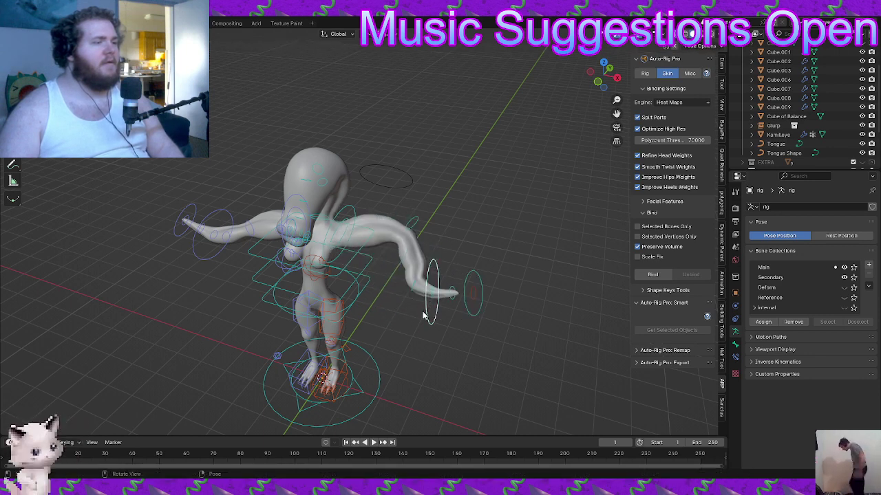
{"action": "key", "text": "g"}
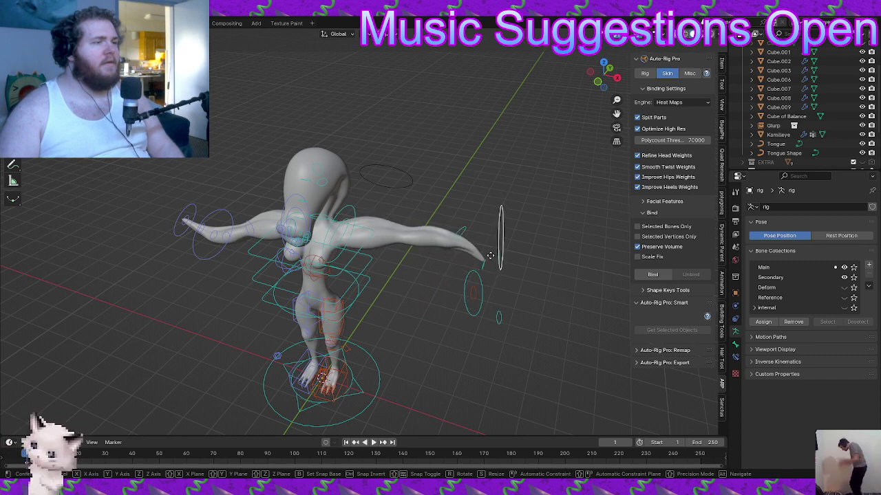
{"action": "right_click", "coordinate": [490, 255]}
{"action": "middle_click_drag", "start_coordinate": [443, 250], "coordinate": [463, 226]}
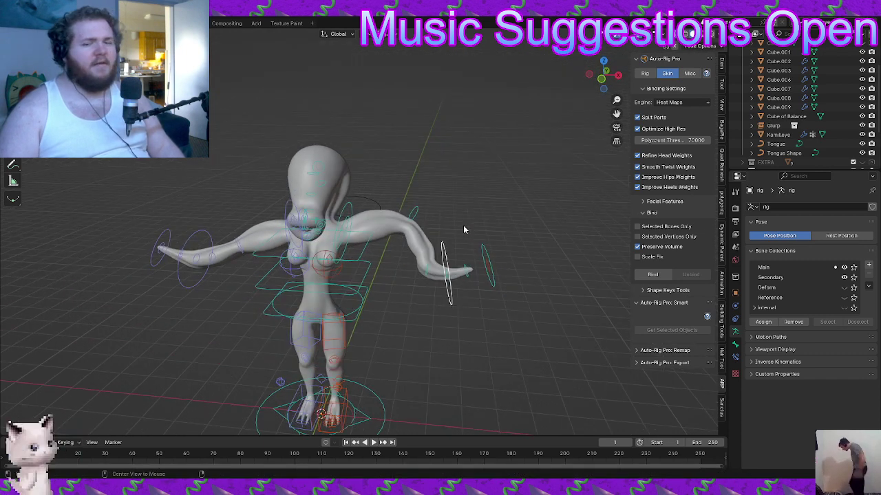
{"action": "key", "text": "ctrl+z"}
{"action": "key", "text": "ctrl+z"}
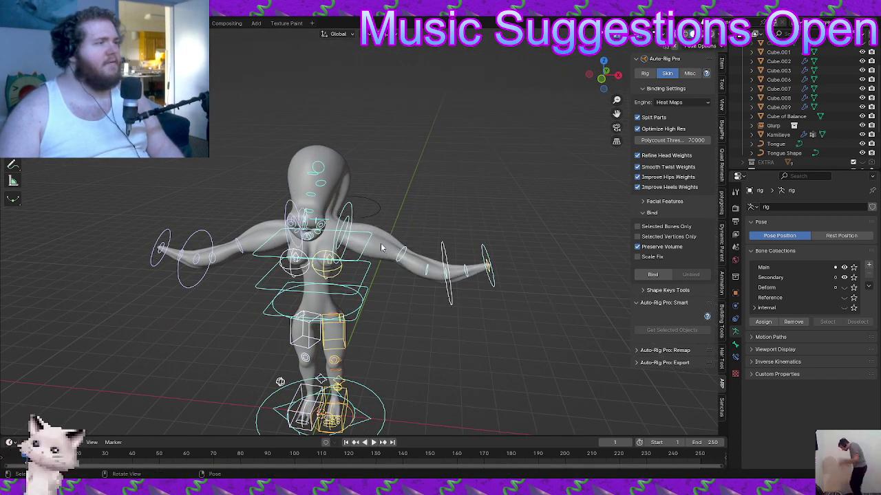
Reposition the lower-lip controls of the mouth limbs and try scaling and rotating them
{"action": "mouse_move", "coordinate": [381, 247]}
{"action": "middle_mouse_down"}
{"action": "mouse_move", "coordinate": [375, 222]}
{"action": "mouse_move", "coordinate": [449, 242]}
{"action": "mouse_move", "coordinate": [449, 229]}
{"action": "mouse_move", "coordinate": [393, 235]}
{"action": "middle_mouse_up"}
{"action": "scroll", "coordinate": [448, 244], "scroll_direction": "up", "scroll_amount": 4}
{"action": "scroll", "coordinate": [457, 243], "scroll_direction": "up", "scroll_amount": 3}
{"action": "middle_click_drag", "start_coordinate": [458, 243], "coordinate": [436, 256], "text": "shift"}
{"action": "scroll", "coordinate": [431, 244], "scroll_direction": "up", "scroll_amount": 2}
{"action": "left_click", "coordinate": [431, 243]}
{"action": "mouse_move", "coordinate": [413, 289]}
{"action": "middle_mouse_down"}
{"action": "mouse_move", "coordinate": [401, 282]}
{"action": "mouse_move", "coordinate": [425, 290]}
{"action": "mouse_move", "coordinate": [419, 317]}
{"action": "mouse_move", "coordinate": [425, 289]}
{"action": "middle_mouse_up"}
{"action": "key", "text": "g"}
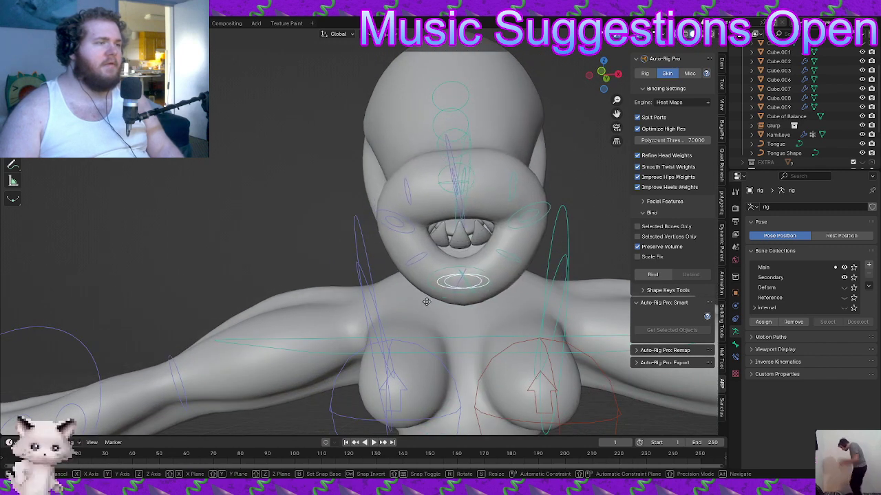
{"action": "key", "text": "s"}
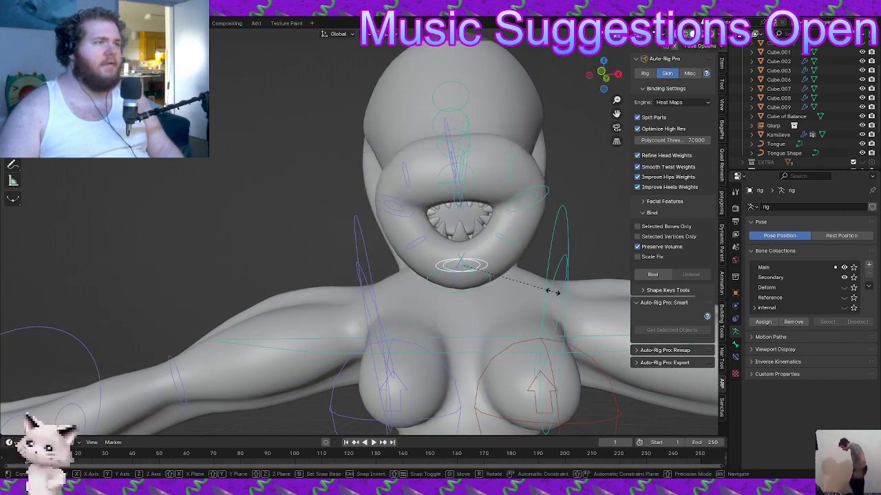
{"action": "right_click", "coordinate": [560, 286]}
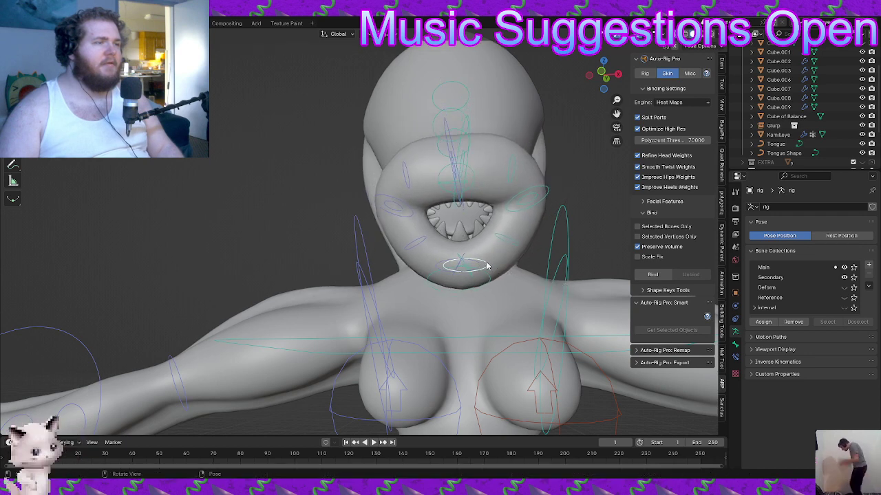
{"action": "key", "text": "r"}
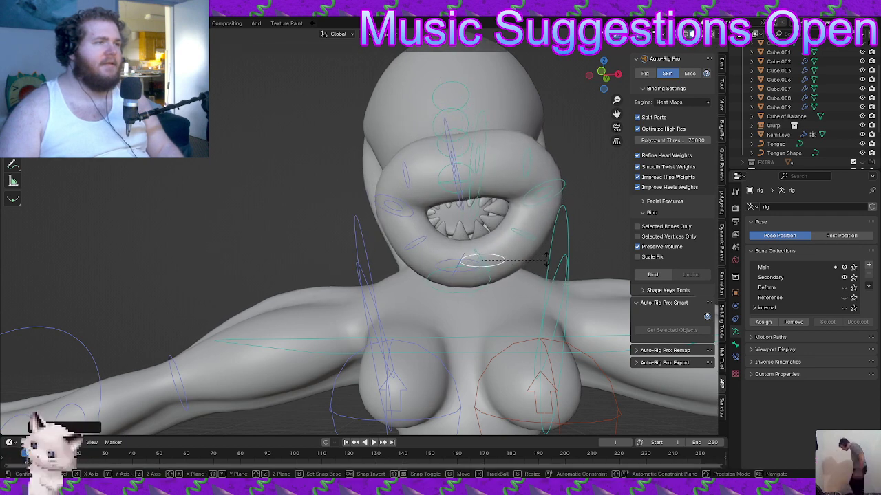
{"action": "right_click", "coordinate": [547, 260]}
Select both upper-lip controls together and raise them to stretch the mouth open
{"action": "left_click", "coordinate": [488, 142]}
{"action": "key", "text": "g"}
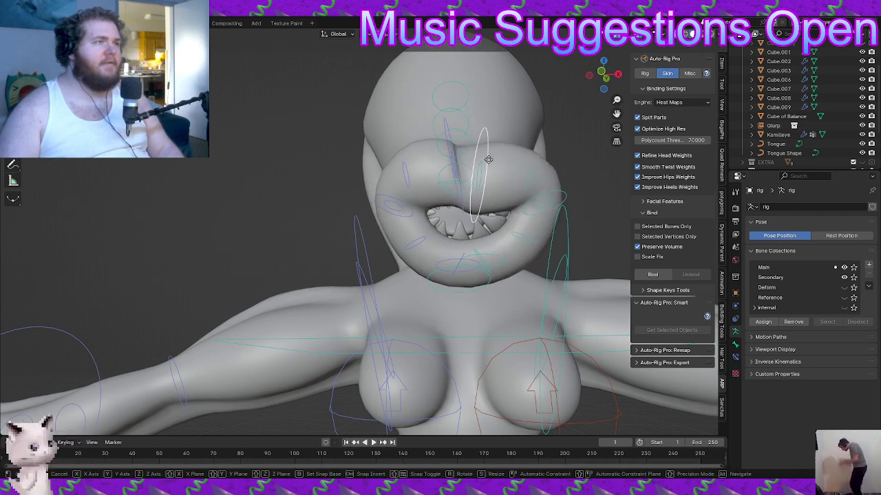
{"action": "right_click", "coordinate": [494, 142]}
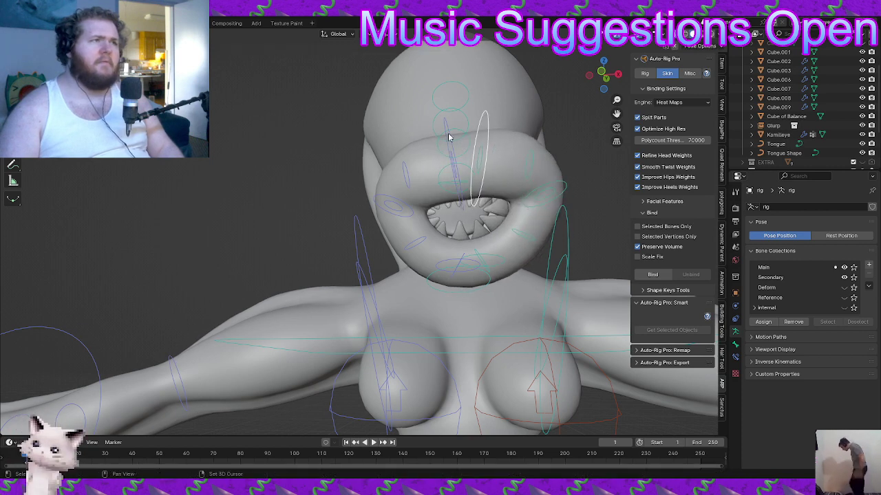
{"action": "left_click", "coordinate": [449, 139], "text": "shift"}
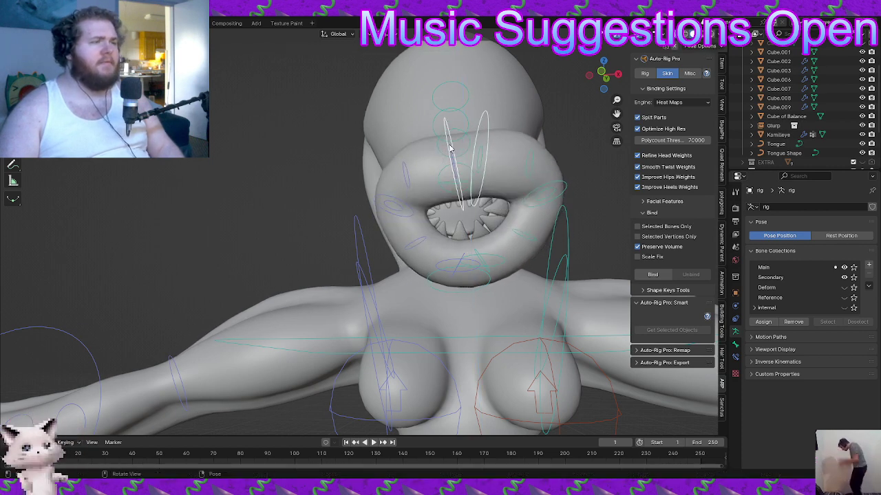
{"action": "key", "text": "s"}
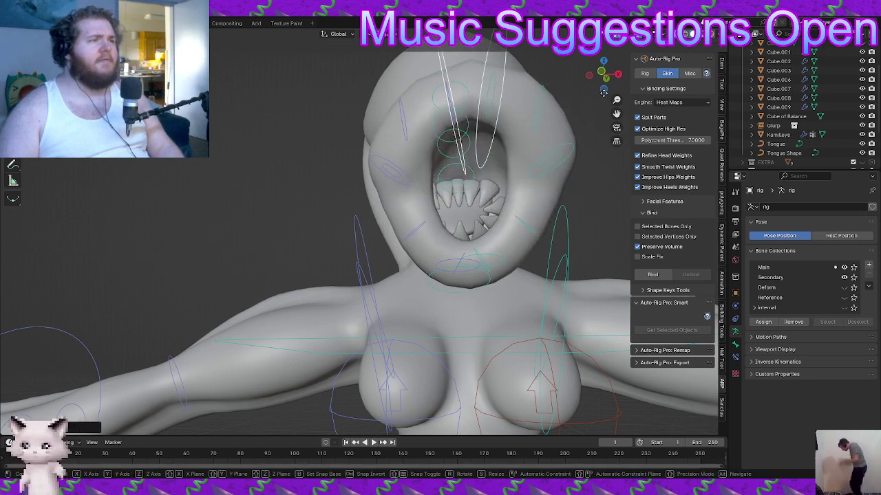
{"action": "left_click", "coordinate": [589, 115]}
Select all pose bones and reset their location and scale
{"action": "middle_click_drag", "start_coordinate": [589, 117], "coordinate": [532, 139]}
{"action": "scroll", "coordinate": [505, 146], "scroll_direction": "down", "scroll_amount": 2}
{"action": "middle_click_drag", "start_coordinate": [481, 151], "coordinate": [443, 204]}
{"action": "scroll", "coordinate": [444, 141], "scroll_direction": "down", "scroll_amount": 2}
{"action": "key", "text": "a"}
{"action": "key", "text": "alt+g"}
{"action": "key", "text": "alt+s"}
Move and rotate the upper-lip control on the character's right side to pull that half of the mouth outward and down
{"action": "left_click", "coordinate": [440, 197]}
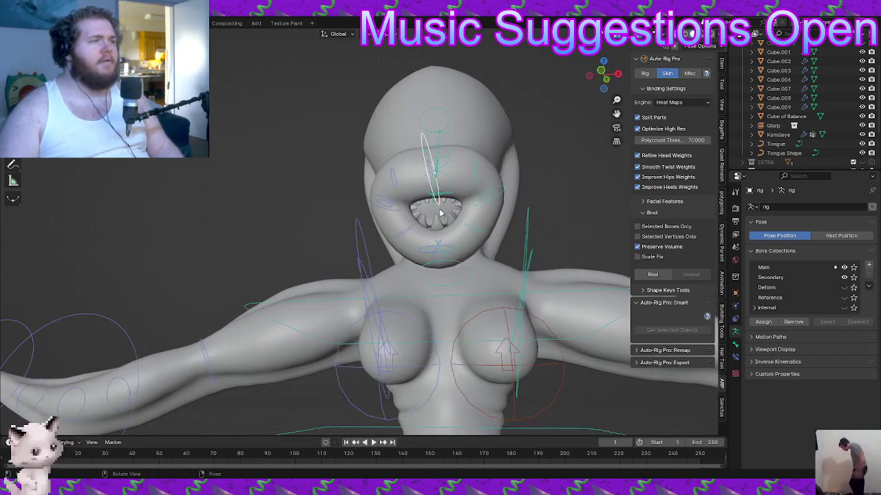
{"action": "key", "text": "g"}
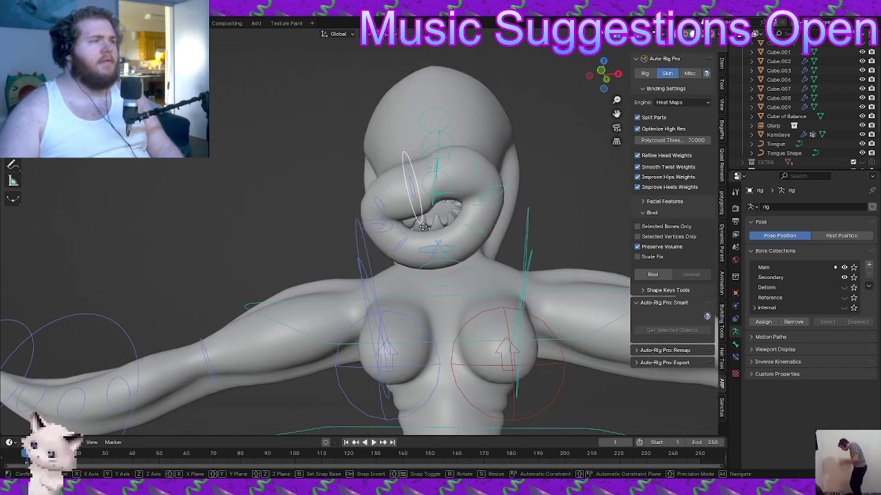
{"action": "key", "text": "r"}
{"action": "key", "text": "g"}
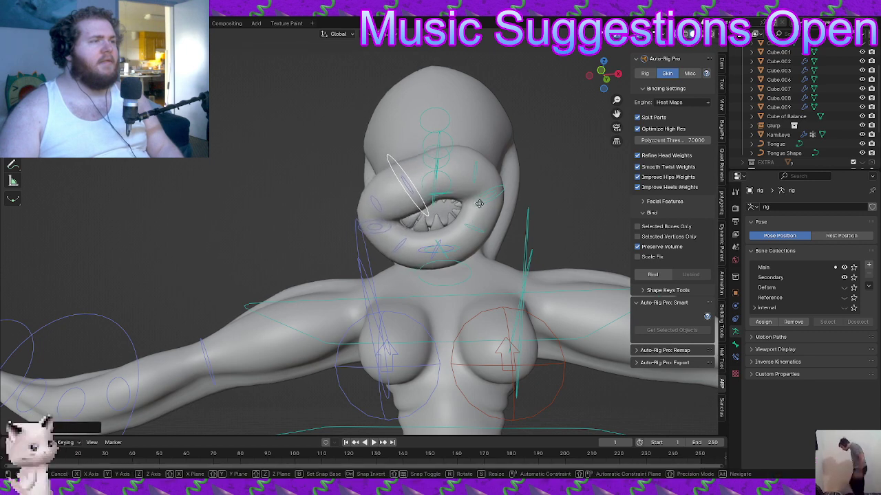
{"action": "key", "text": "r"}
{"action": "key", "text": "g"}
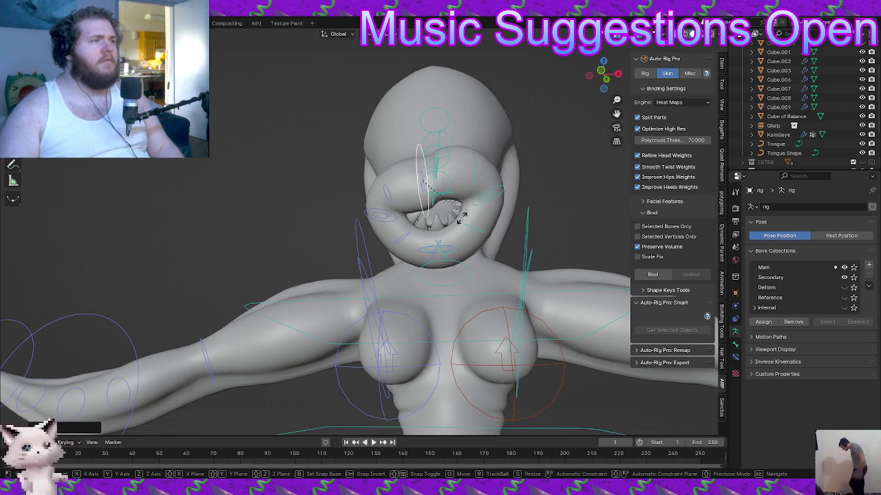
Lower the right mouth-corner control toward the chin and inspect the lip deformation from the side
{"action": "left_click", "coordinate": [437, 188]}
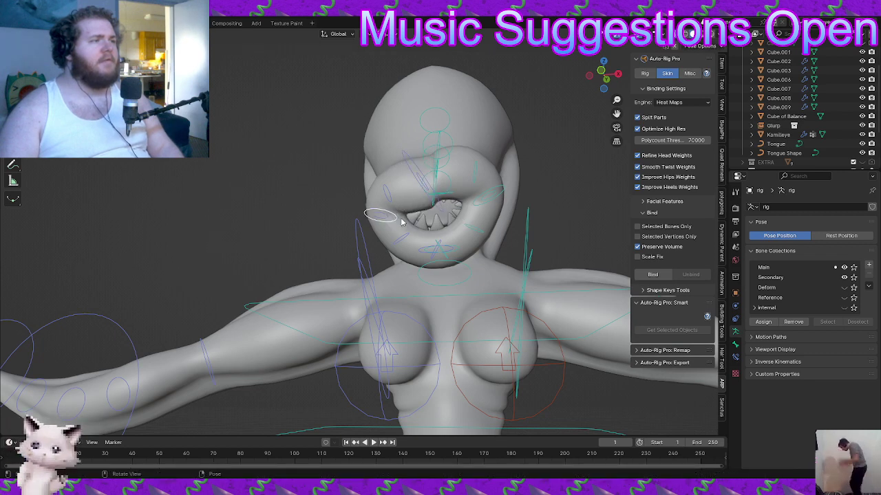
{"action": "key", "text": "g"}
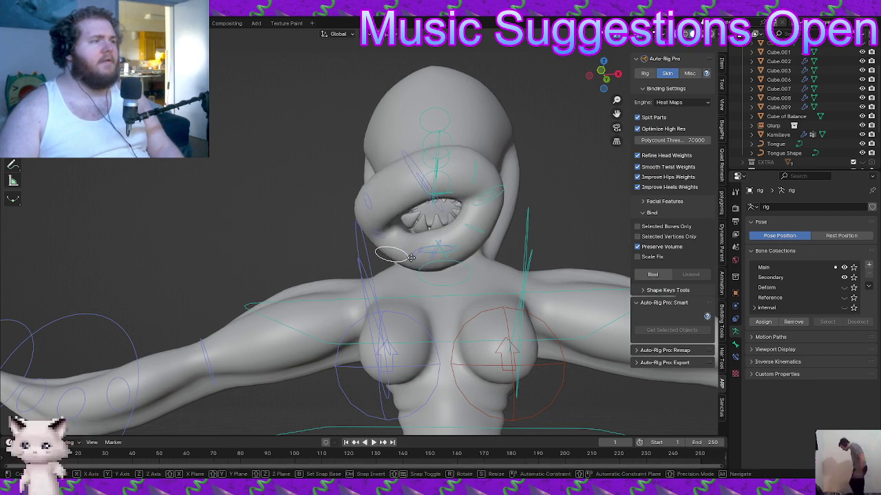
{"action": "left_click", "coordinate": [410, 258]}
{"action": "middle_click_drag", "start_coordinate": [411, 258], "coordinate": [369, 253]}
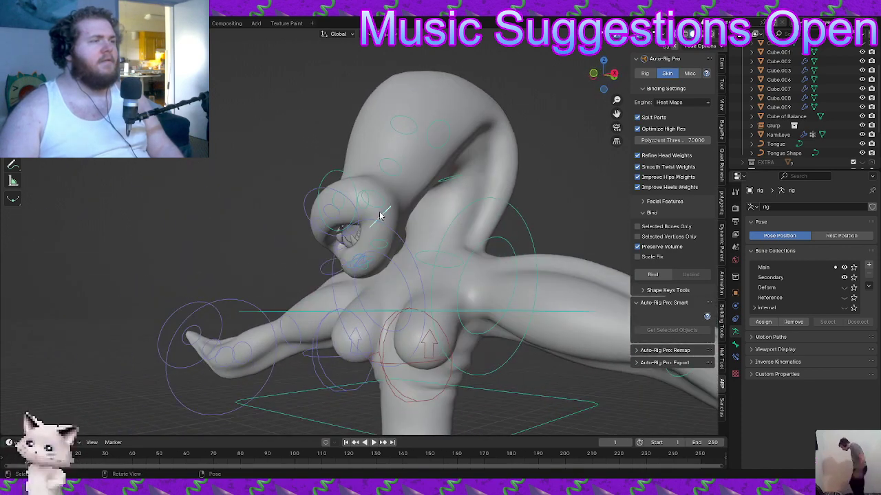
Select all pose bones and reset their location to return the mouth controls to rest
{"action": "middle_click_drag", "start_coordinate": [380, 216], "coordinate": [488, 222]}
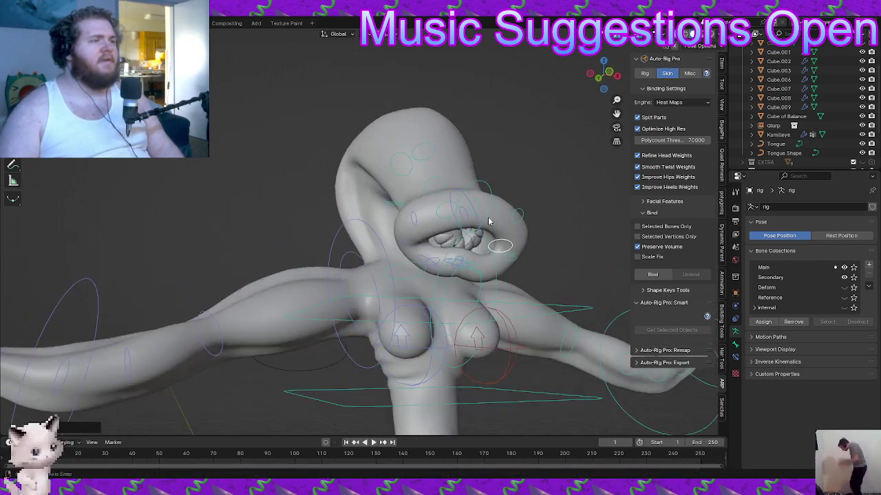
{"action": "key", "text": "a"}
{"action": "key", "text": "alt+g"}
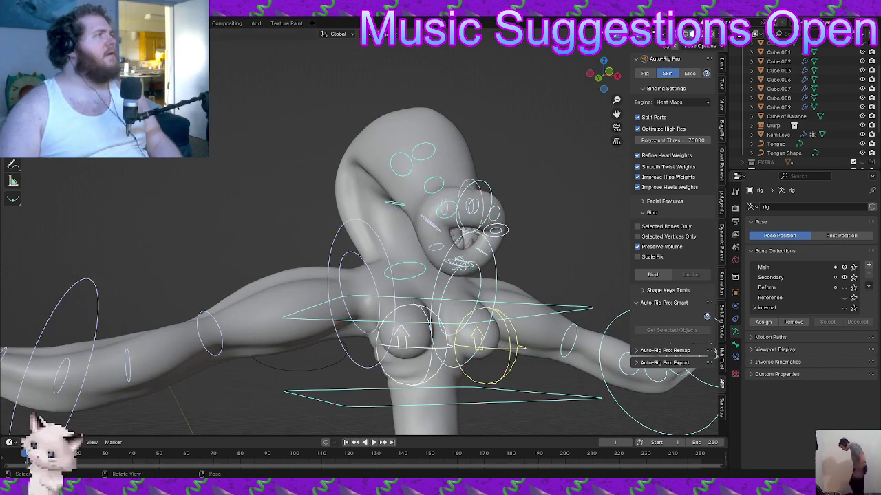
Open the recent file Leech.blend, discarding the unsaved changes to TEST.blend
{"action": "left_click", "coordinate": [22, 23]}
{"action": "mouse_move", "coordinate": [48, 52]}
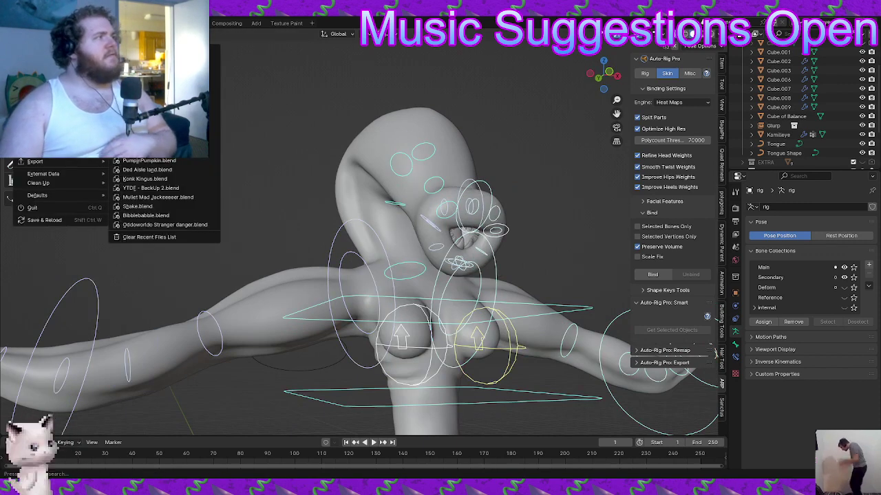
{"action": "key", "text": "ctrl+q"}
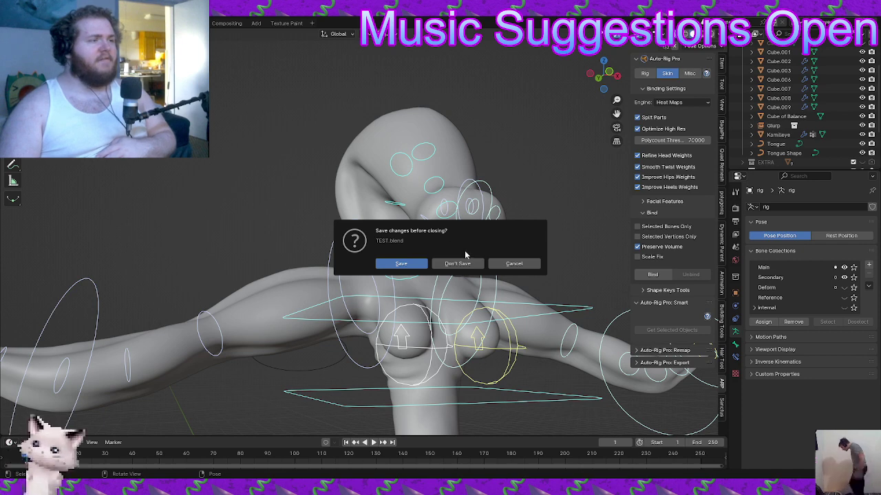
{"action": "left_click", "coordinate": [465, 262]}
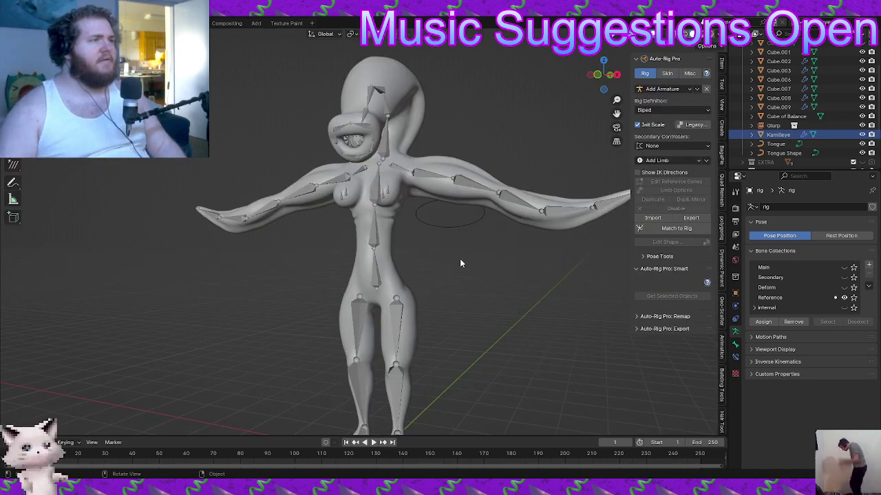
Select the rig and put it into Edit Mode to adjust the mouth's reference bones
{"action": "scroll", "coordinate": [433, 206], "scroll_direction": "up", "scroll_amount": 2}
{"action": "scroll", "coordinate": [428, 227], "scroll_direction": "up", "scroll_amount": 6}
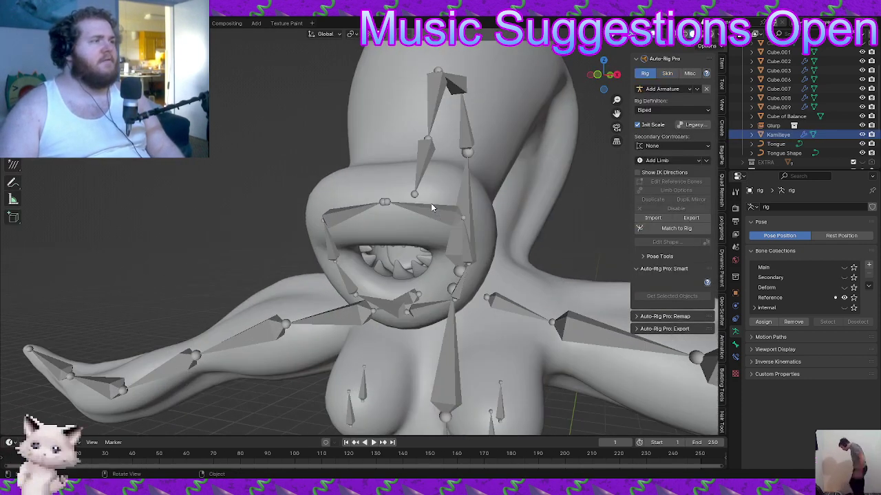
{"action": "left_click", "coordinate": [401, 176]}
{"action": "left_click", "coordinate": [401, 175]}
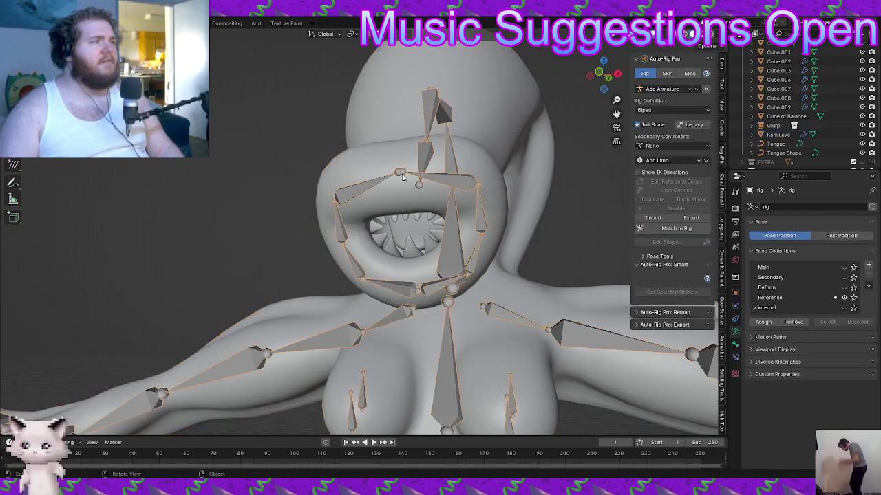
{"action": "key", "text": "Tab"}
Move the upper lip's inner joint outward along X to open a gap between the two mirrored lip chains
{"action": "left_click", "coordinate": [441, 177]}
{"action": "key", "text": "g"}
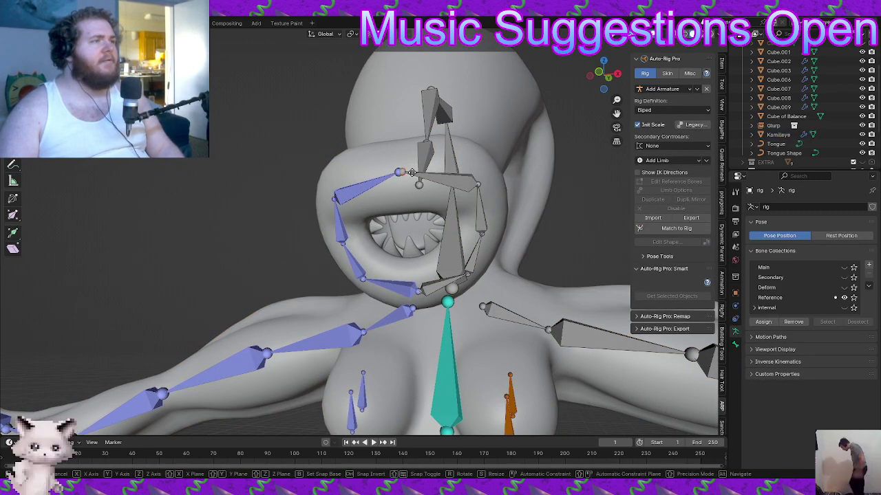
{"action": "key", "text": "x"}
{"action": "right_click", "coordinate": [411, 172]}
{"action": "key", "text": "g"}
{"action": "key", "text": "x"}
{"action": "left_click", "coordinate": [412, 173]}
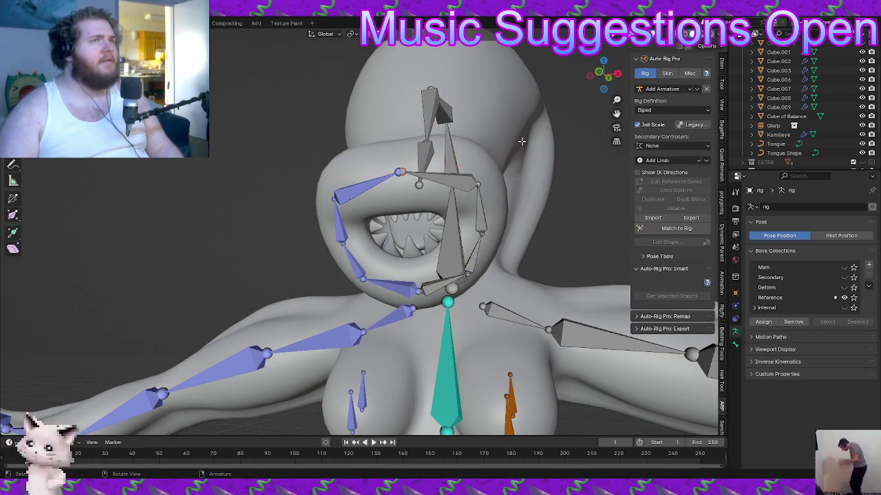
{"action": "key", "text": "g"}
{"action": "key", "text": "x"}
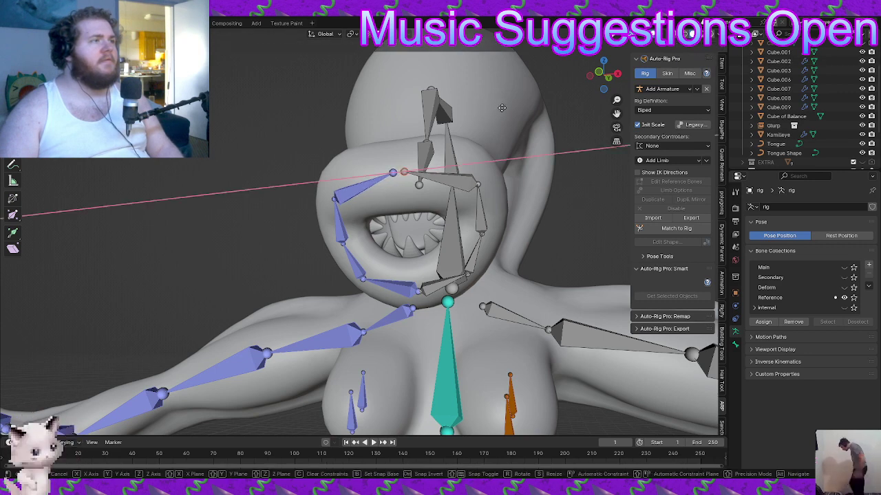
{"action": "left_click", "coordinate": [498, 123]}
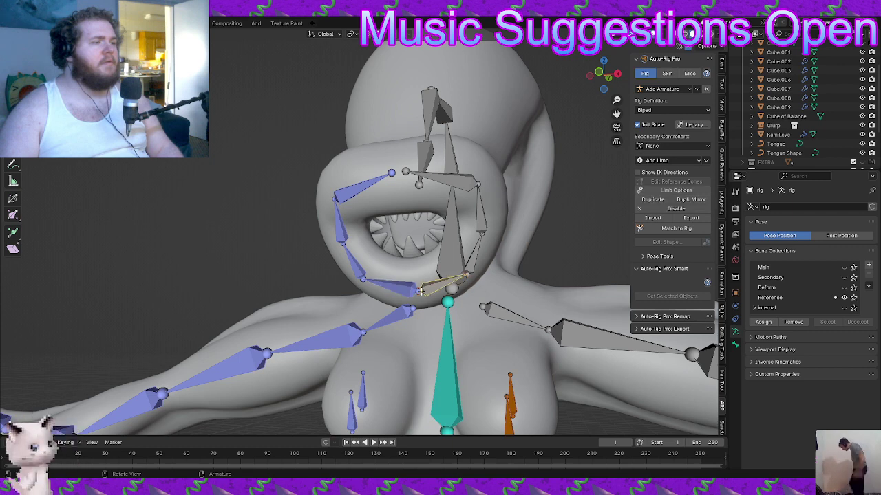
Move the lower lip's inner joint outward along X to separate the two lip chains at the chin
{"action": "scroll", "coordinate": [431, 291], "scroll_direction": "up", "scroll_amount": 5}
{"action": "middle_click_drag", "start_coordinate": [419, 285], "coordinate": [395, 267]}
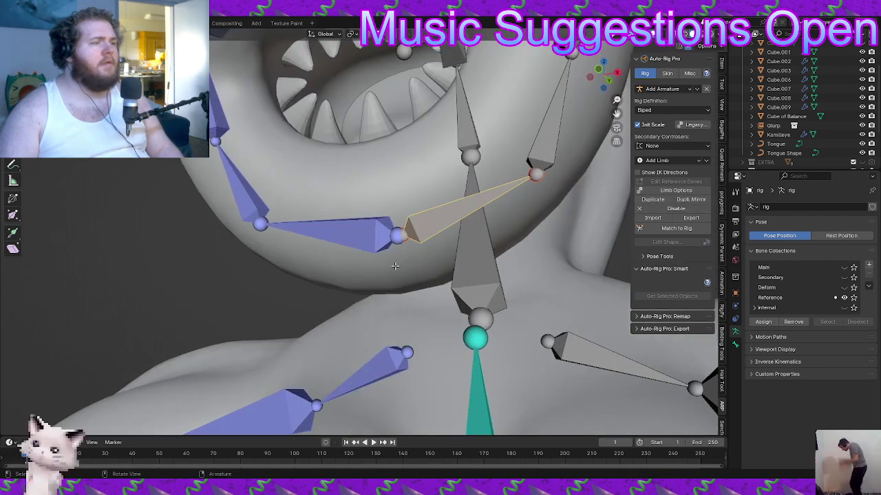
{"action": "left_click", "coordinate": [405, 239]}
{"action": "key", "text": "g"}
{"action": "key", "text": "x"}
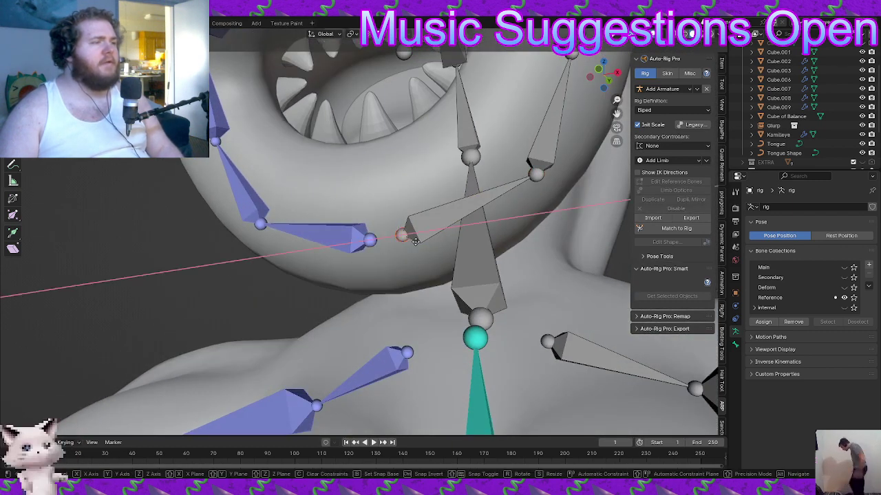
{"action": "left_click", "coordinate": [363, 250]}
Shift the lip chain's side joint outward along X and adjust the joint above it along Z to follow the lip
{"action": "scroll", "coordinate": [365, 252], "scroll_direction": "down", "scroll_amount": 4}
{"action": "middle_click_drag", "start_coordinate": [366, 253], "coordinate": [431, 230]}
{"action": "scroll", "coordinate": [399, 283], "scroll_direction": "down", "scroll_amount": 2}
{"action": "scroll", "coordinate": [413, 239], "scroll_direction": "up", "scroll_amount": 2}
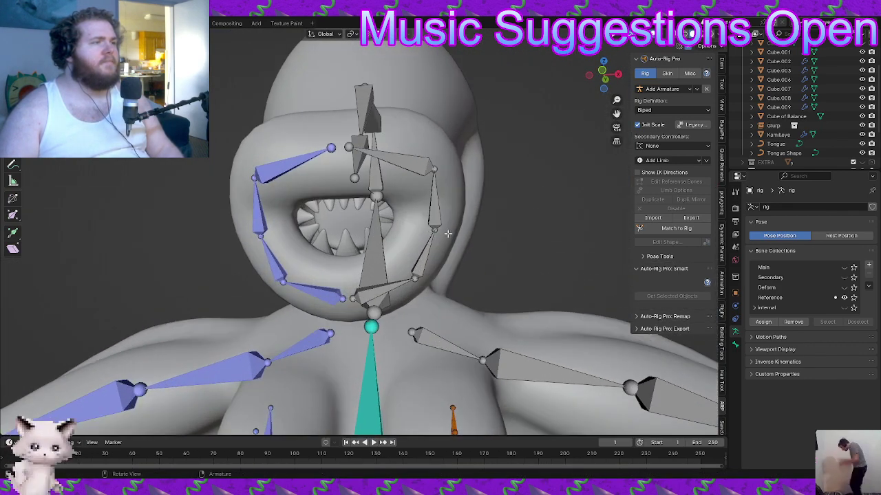
{"action": "key", "text": "g"}
{"action": "key", "text": "x"}
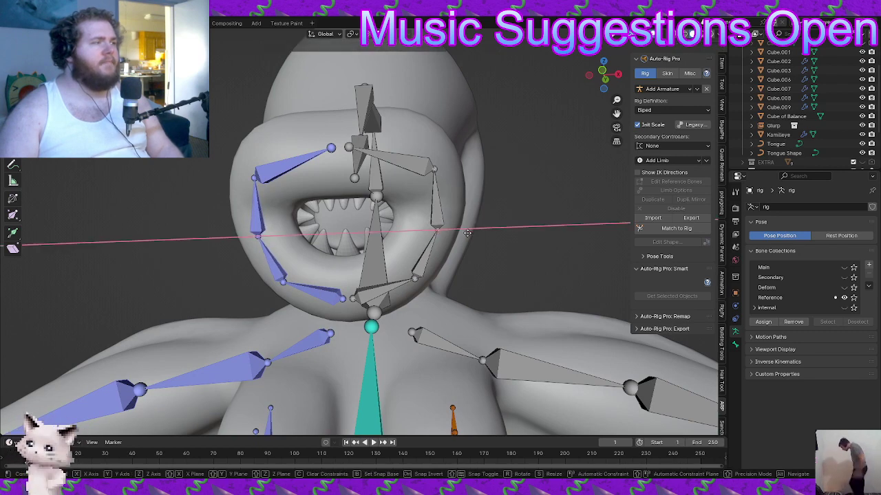
{"action": "key", "text": "z"}
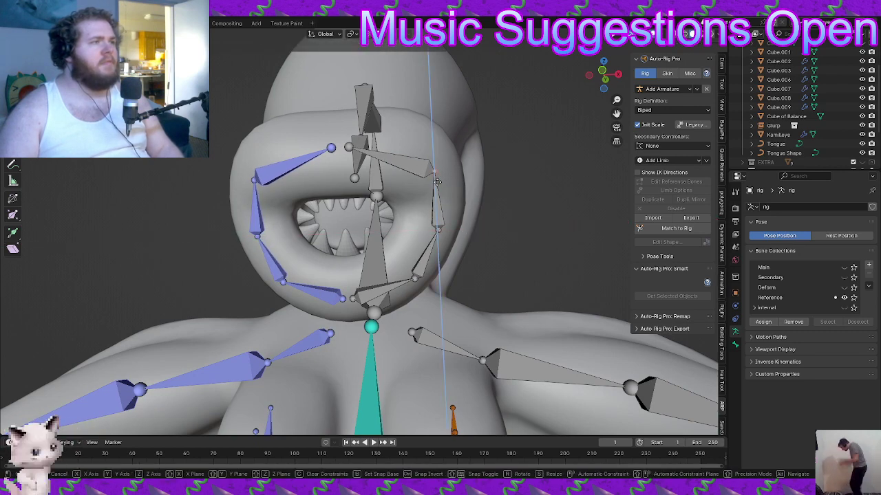
{"action": "left_click", "coordinate": [434, 195]}
Parent the lower-lip reference bone to the last bone of the head chain
{"action": "middle_click_drag", "start_coordinate": [434, 195], "coordinate": [345, 193]}
{"action": "scroll", "coordinate": [290, 244], "scroll_direction": "down", "scroll_amount": 3}
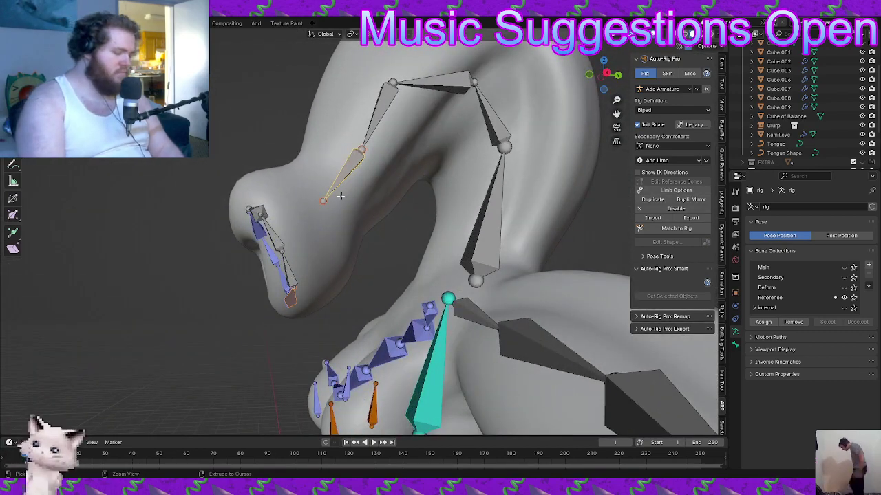
{"action": "key", "text": "ctrl+p"}
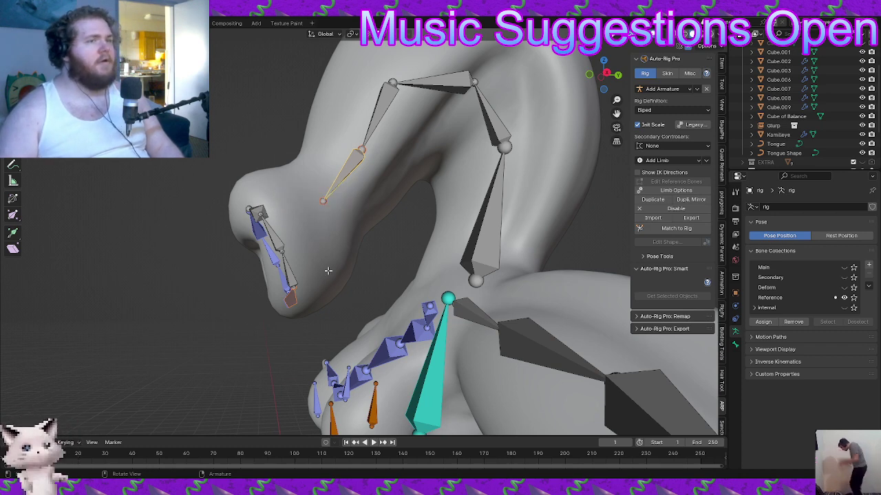
{"action": "middle_click_drag", "start_coordinate": [327, 271], "coordinate": [360, 249]}
{"action": "left_click", "coordinate": [362, 245]}
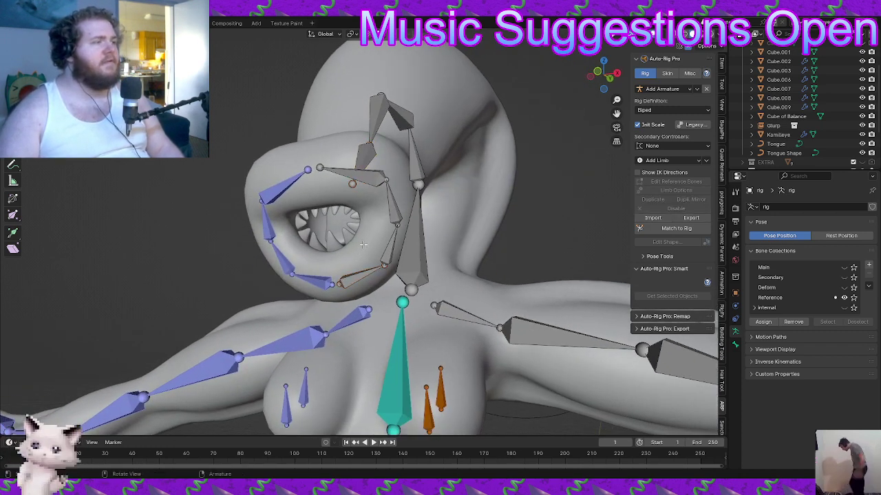
Leave Edit Mode, save Leech.blend, and generate the control rig with Match to Rig
{"action": "scroll", "coordinate": [350, 249], "scroll_direction": "down", "scroll_amount": 5}
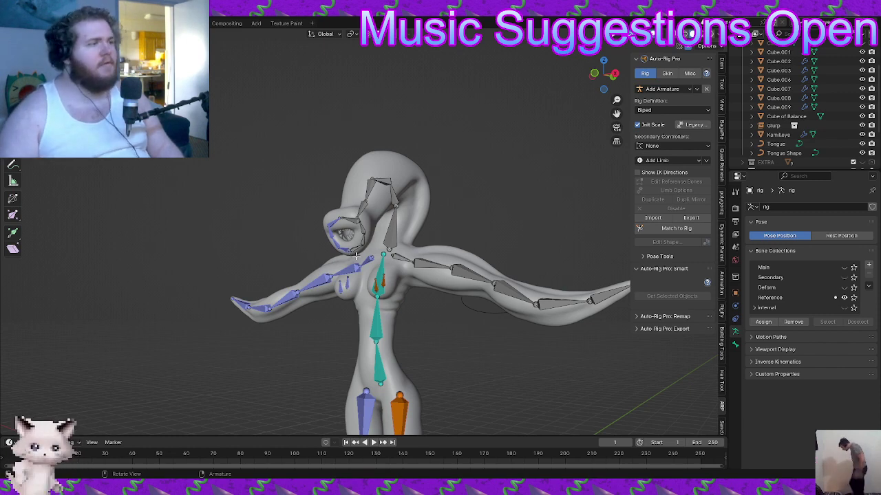
{"action": "middle_click_drag", "start_coordinate": [356, 256], "coordinate": [287, 247], "text": "shift"}
{"action": "scroll", "coordinate": [320, 256], "scroll_direction": "up", "scroll_amount": 5}
{"action": "middle_click_drag", "start_coordinate": [338, 257], "coordinate": [363, 272]}
{"action": "scroll", "coordinate": [363, 272], "scroll_direction": "down", "scroll_amount": 5}
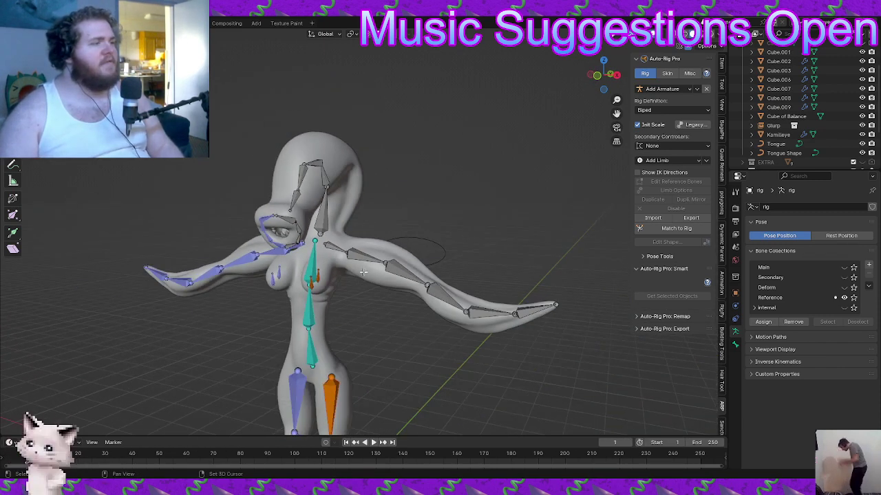
{"action": "scroll", "coordinate": [364, 273], "scroll_direction": "up", "scroll_amount": 3}
{"action": "key", "text": "ctrl+Tab"}
{"action": "scroll", "coordinate": [435, 247], "scroll_direction": "down", "scroll_amount": 2}
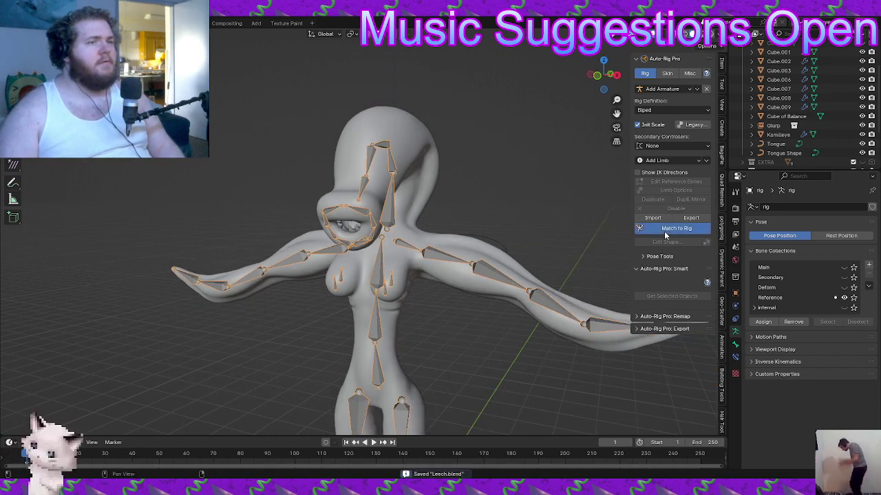
{"action": "left_click", "coordinate": [665, 234]}
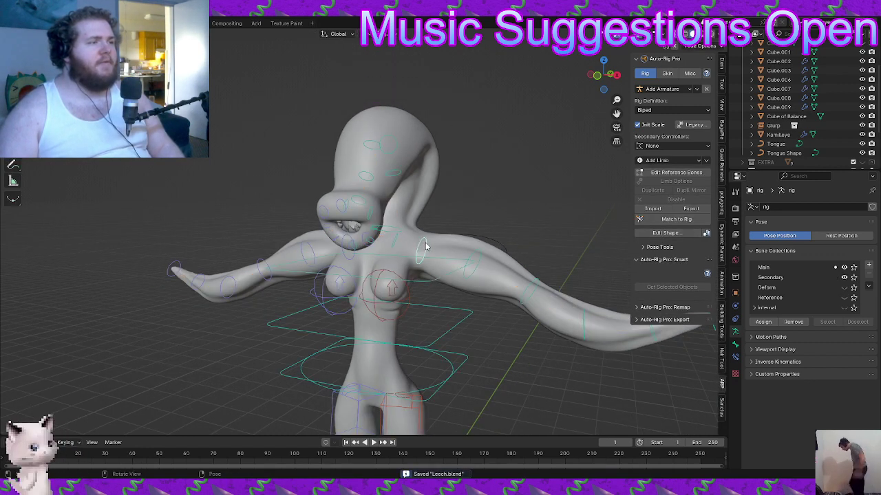
{"action": "key", "text": "g"}
{"action": "right_click", "coordinate": [439, 256]}
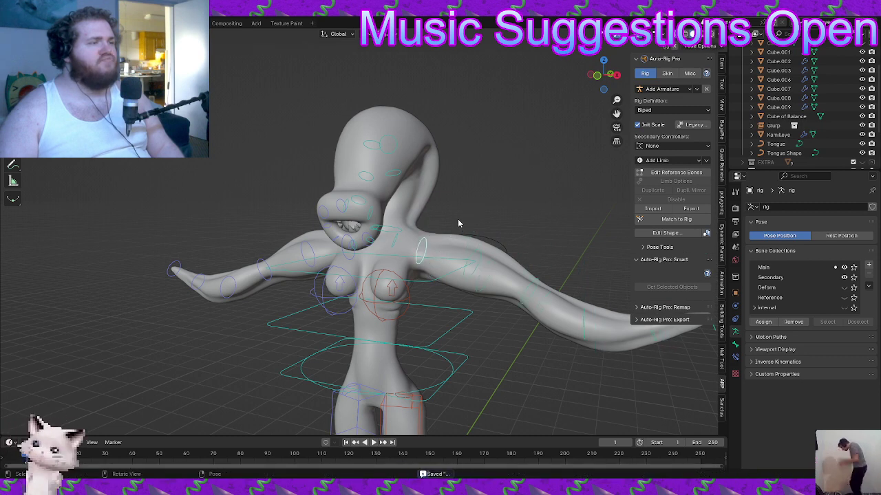
Select the Kamilleye mesh together with the rig and bind them using the Heat Maps engine
{"action": "key", "text": "Tab"}
{"action": "left_click", "coordinate": [415, 215]}
{"action": "left_click", "coordinate": [415, 215]}
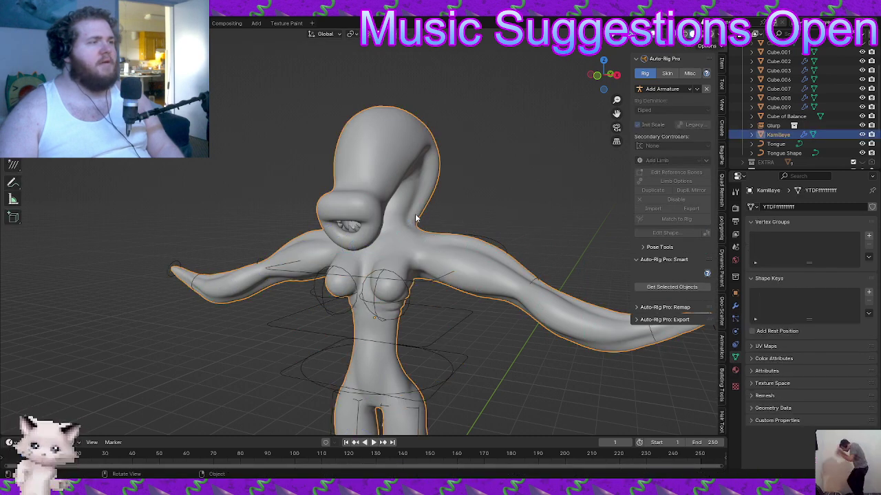
{"action": "left_click", "coordinate": [432, 284], "text": "shift"}
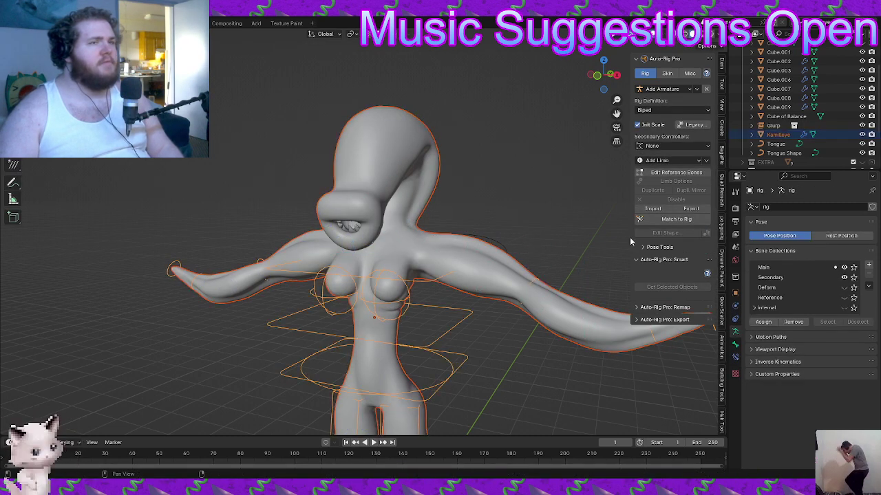
{"action": "left_click", "coordinate": [667, 73]}
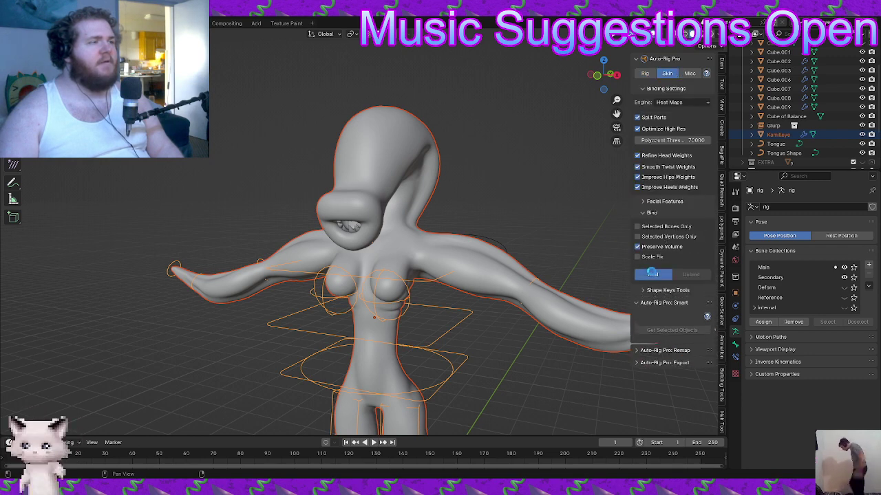
{"action": "left_click", "coordinate": [451, 318]}
{"action": "left_click", "coordinate": [465, 319]}
Switch the bound rig to Pose Mode and frame the upper body for testing
{"action": "scroll", "coordinate": [454, 319], "scroll_direction": "down", "scroll_amount": 2}
{"action": "middle_click_drag", "start_coordinate": [443, 318], "coordinate": [416, 293], "text": "shift"}
{"action": "key", "text": "Tab"}
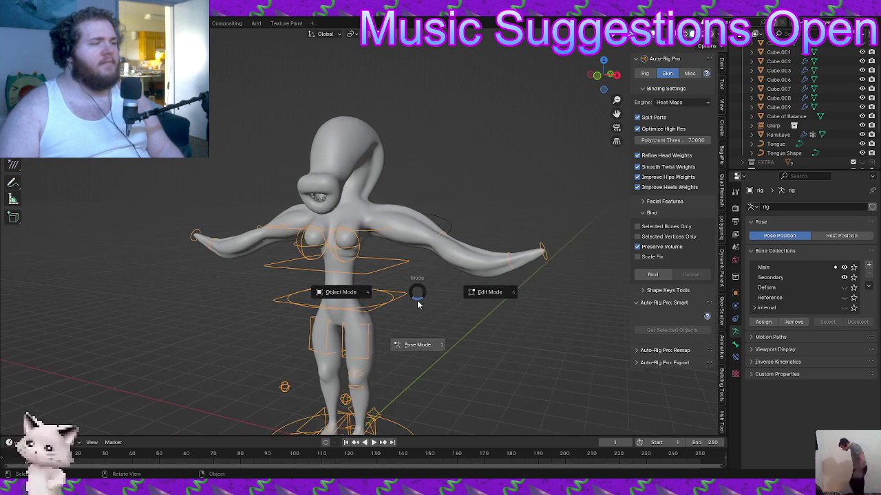
{"action": "left_click", "coordinate": [413, 328]}
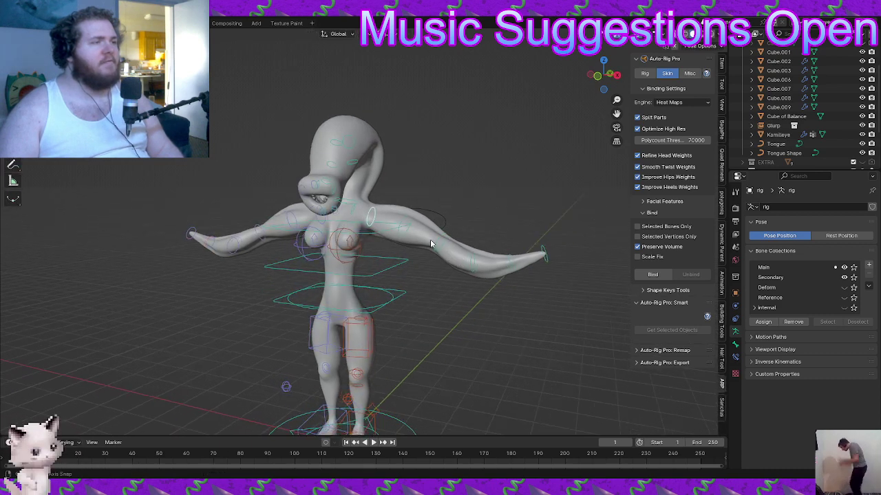
{"action": "middle_click_drag", "start_coordinate": [430, 240], "coordinate": [448, 251]}
{"action": "scroll", "coordinate": [448, 251], "scroll_direction": "up", "scroll_amount": 2}
Try moving and rotating the base control of the character's left arm to test the shoulder binding
{"action": "key", "text": "g"}
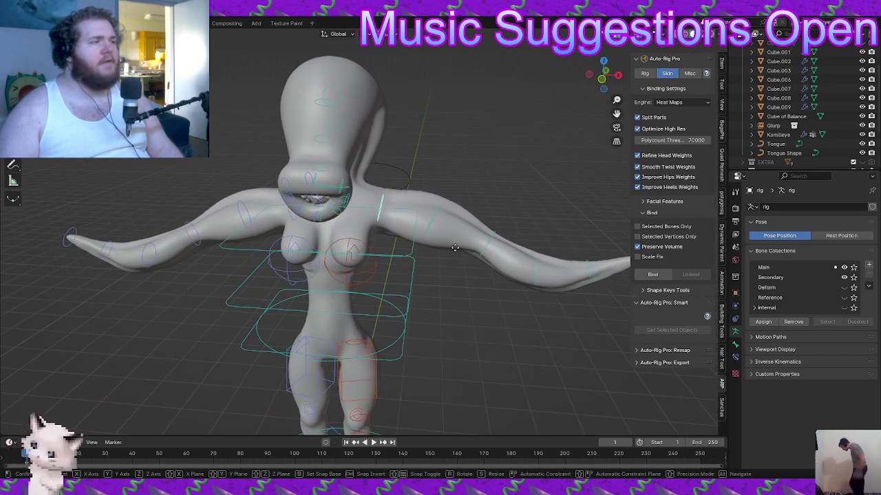
{"action": "right_click", "coordinate": [457, 262]}
{"action": "middle_click_drag", "start_coordinate": [457, 263], "coordinate": [379, 255]}
{"action": "key", "text": "g"}
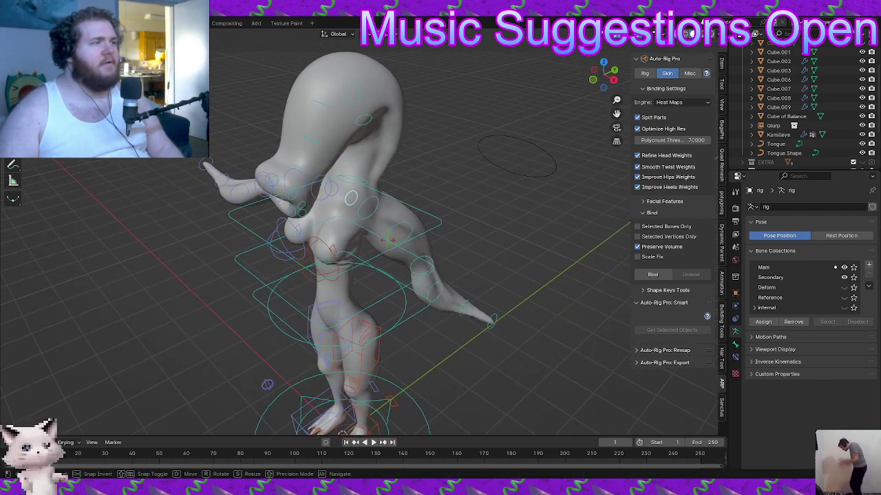
{"action": "left_click", "coordinate": [403, 241]}
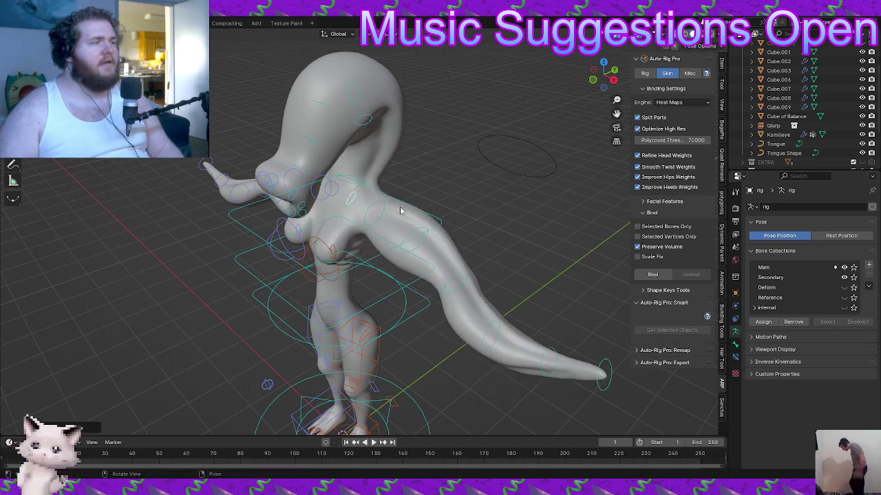
Rotate the left arm's base control freely and move it to examine the shoulder deformation from behind and the side
{"action": "middle_click_drag", "start_coordinate": [403, 241], "coordinate": [356, 222]}
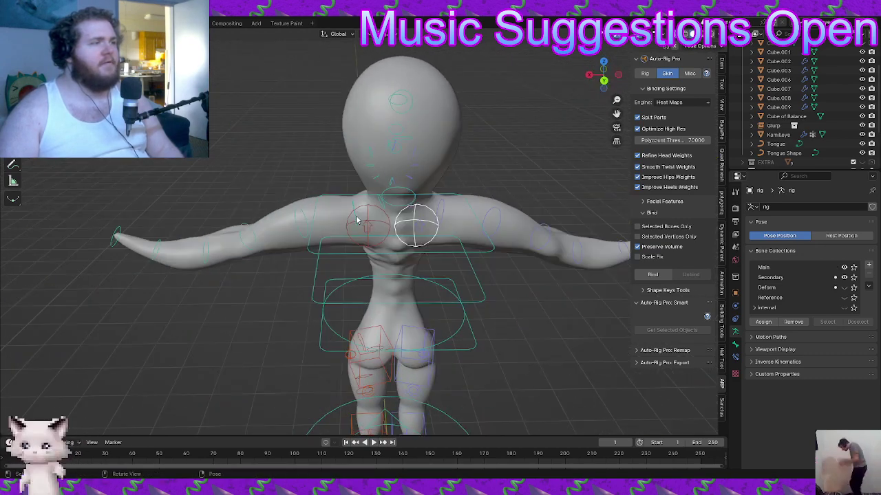
{"action": "left_click", "coordinate": [350, 219]}
{"action": "key", "text": "r"}
{"action": "key", "text": "r"}
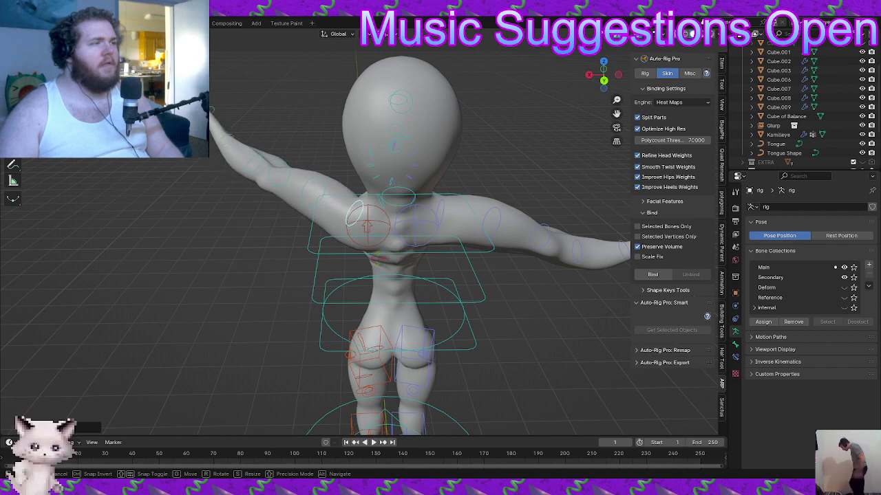
{"action": "left_click", "coordinate": [378, 250]}
{"action": "middle_click_drag", "start_coordinate": [378, 250], "coordinate": [450, 224]}
{"action": "key", "text": "g"}
{"action": "left_click", "coordinate": [250, 153]}
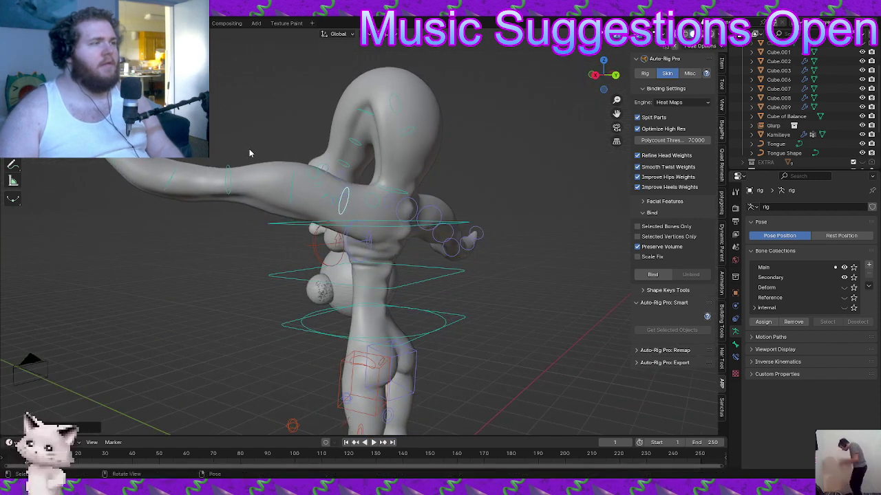
Freely rotate the ring control midway along the character's left arm to test how the mesh bends there
{"action": "middle_click_drag", "start_coordinate": [306, 190], "coordinate": [326, 220]}
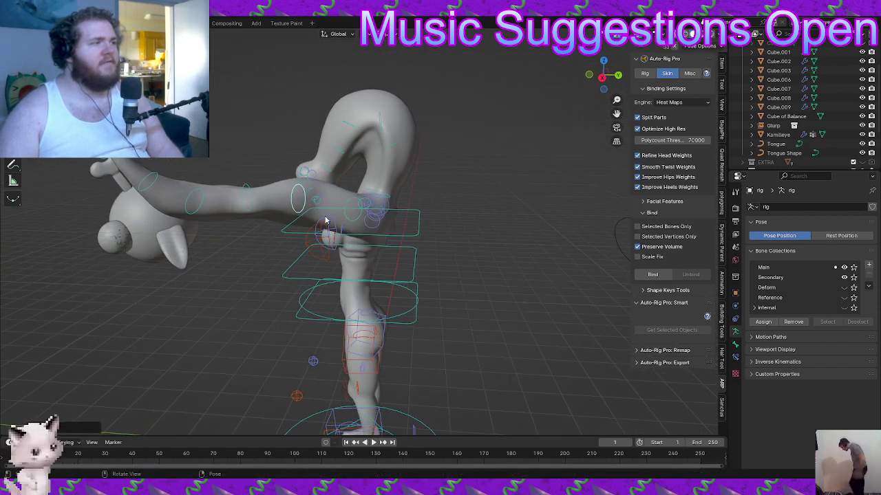
{"action": "middle_click_drag", "start_coordinate": [372, 238], "coordinate": [428, 239]}
{"action": "left_click", "coordinate": [463, 208]}
{"action": "key", "text": "r"}
{"action": "key", "text": "r"}
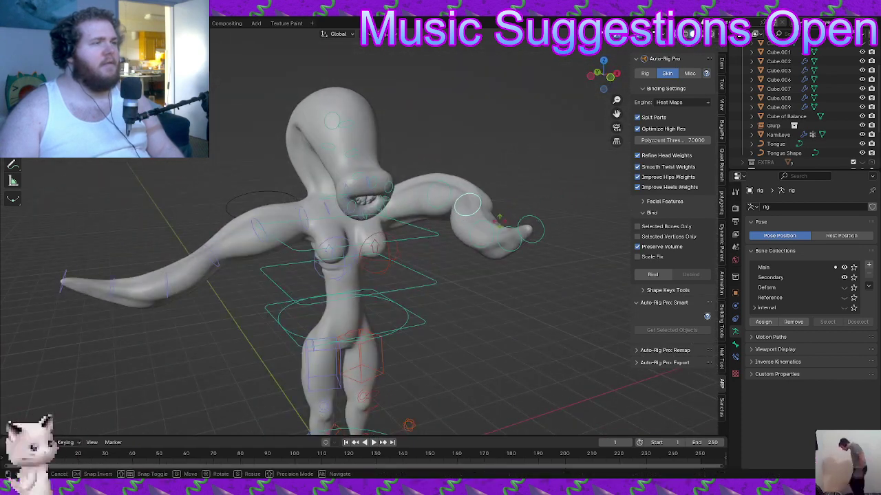
{"action": "left_click", "coordinate": [496, 216]}
Try rotating and moving the left arm's outer ring controls to check the lower arm's deformation from the side
{"action": "mouse_move", "coordinate": [496, 216]}
{"action": "middle_mouse_down"}
{"action": "mouse_move", "coordinate": [550, 221]}
{"action": "mouse_move", "coordinate": [548, 237]}
{"action": "mouse_move", "coordinate": [519, 242]}
{"action": "mouse_move", "coordinate": [575, 233]}
{"action": "mouse_move", "coordinate": [494, 232]}
{"action": "middle_mouse_up"}
{"action": "key", "text": "r"}
{"action": "left_click", "coordinate": [563, 231]}
{"action": "left_click", "coordinate": [521, 242]}
{"action": "key", "text": "g"}
{"action": "left_click", "coordinate": [604, 246]}
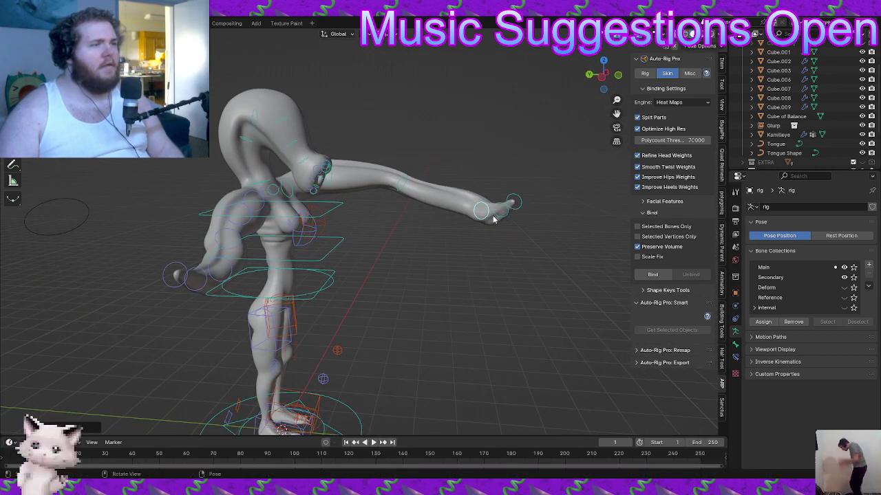
Freely rotate the ring control near the left arm's end and move it outward in front of the character
{"action": "middle_click_drag", "start_coordinate": [504, 226], "coordinate": [309, 296]}
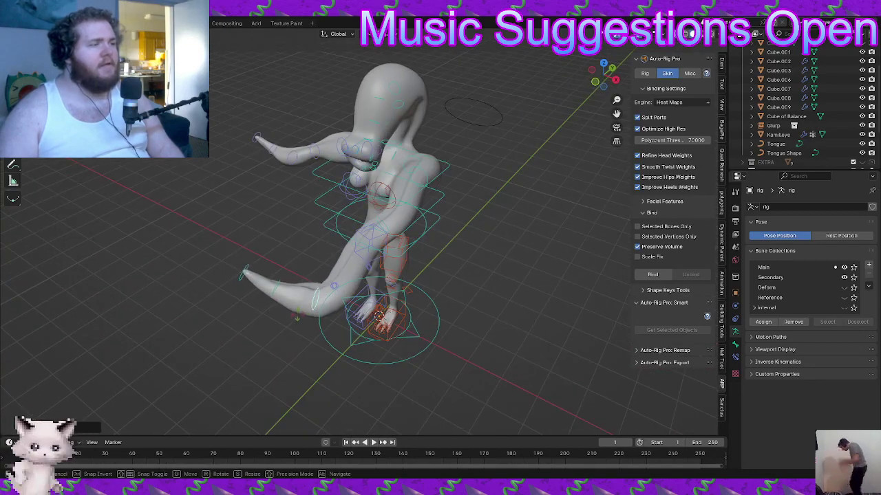
{"action": "left_click", "coordinate": [296, 316]}
{"action": "key", "text": "g"}
{"action": "left_click", "coordinate": [203, 272]}
{"action": "scroll", "coordinate": [393, 237], "scroll_direction": "up", "scroll_amount": 2}
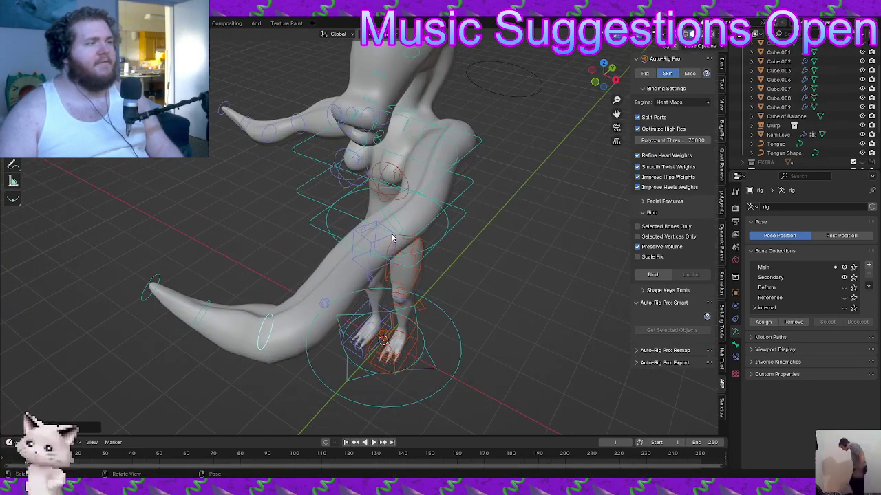
Rotate and shift the left arm's mid-arm ring control while the arm hangs down beside the body
{"action": "middle_click_drag", "start_coordinate": [410, 228], "coordinate": [452, 231]}
{"action": "key", "text": "r"}
{"action": "left_click", "coordinate": [474, 225]}
{"action": "key", "text": "g"}
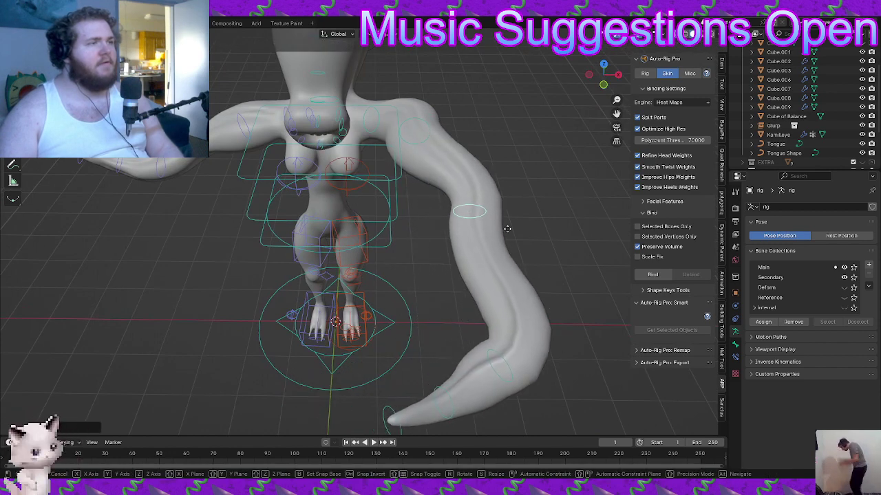
{"action": "left_click", "coordinate": [534, 210]}
Freely rotate the mid-arm control from a side angle and raise the control near the left arm's end
{"action": "middle_click_drag", "start_coordinate": [523, 214], "coordinate": [401, 225]}
{"action": "key", "text": "r"}
{"action": "key", "text": "r"}
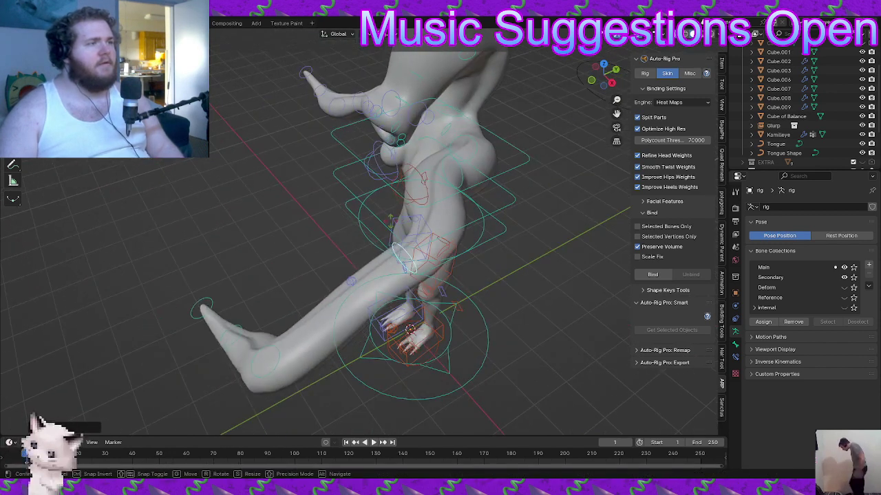
{"action": "left_click", "coordinate": [266, 360]}
{"action": "key", "text": "g"}
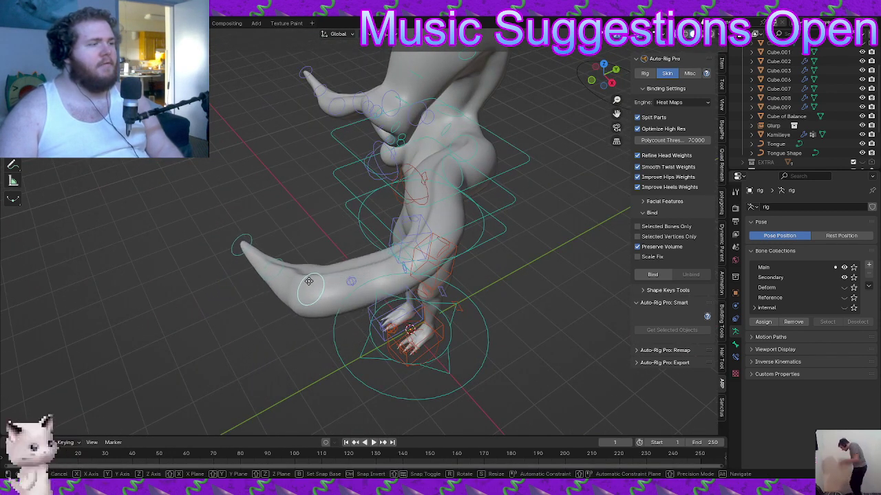
{"action": "left_click", "coordinate": [311, 276]}
Rotate and move the outer controls to curl the left arm inward into a hook
{"action": "middle_click_drag", "start_coordinate": [312, 277], "coordinate": [390, 273]}
{"action": "key", "text": "r"}
{"action": "left_click", "coordinate": [448, 288]}
{"action": "key", "text": "g"}
{"action": "left_click", "coordinate": [378, 238]}
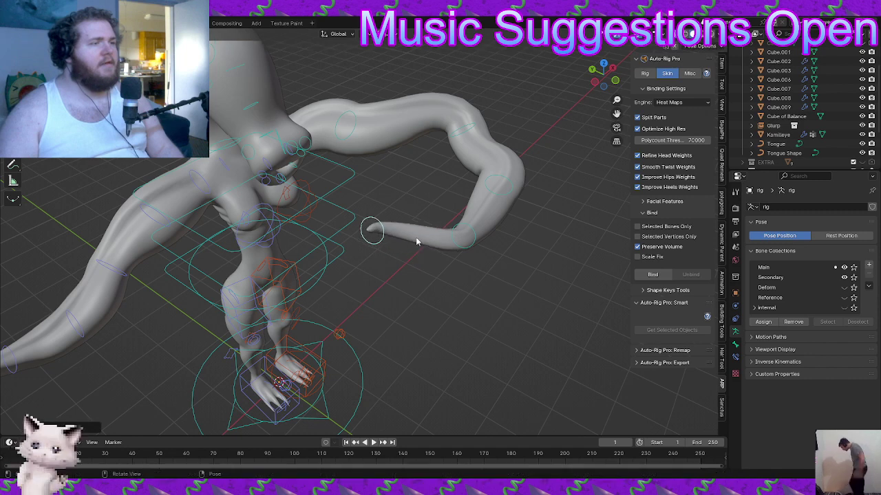
Rotate the left arm's tip control, including around the Z axis, to test the bend at the tapered end
{"action": "middle_click_drag", "start_coordinate": [417, 240], "coordinate": [452, 263]}
{"action": "key", "text": "r"}
{"action": "left_click", "coordinate": [358, 304]}
{"action": "middle_click_drag", "start_coordinate": [357, 304], "coordinate": [443, 223]}
{"action": "key", "text": "r"}
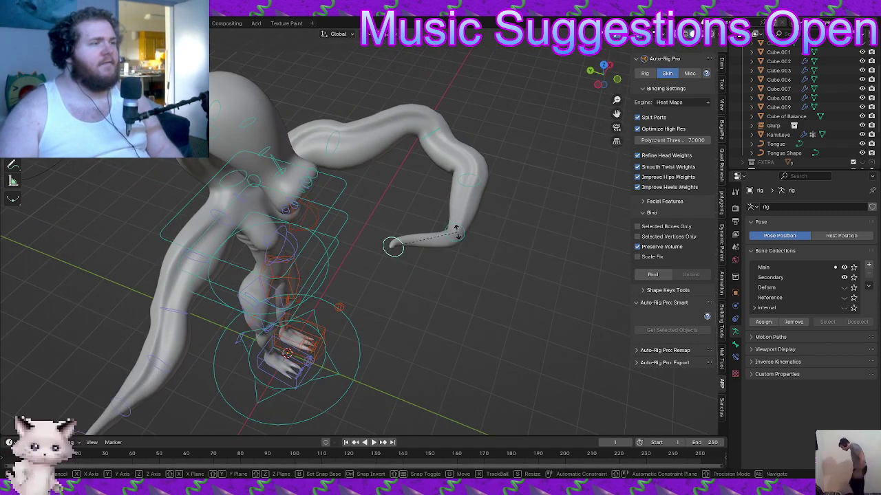
{"action": "key", "text": "z"}
{"action": "left_click", "coordinate": [394, 303]}
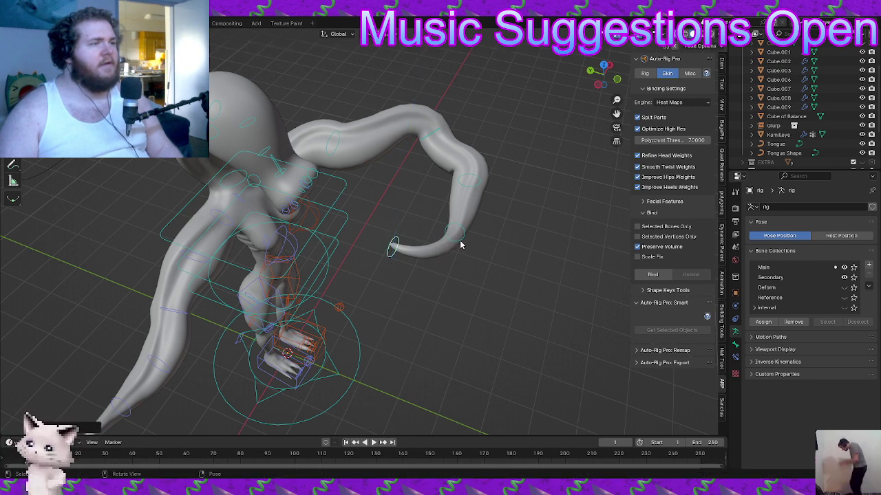
Clear the test rotations and locations from the left arm's ring controls
{"action": "key", "text": "alt+r"}
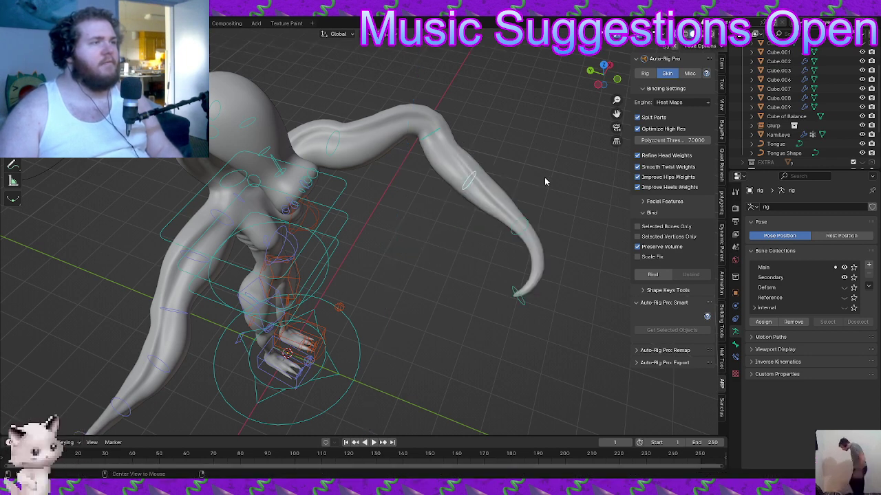
{"action": "left_click", "coordinate": [434, 136]}
{"action": "key", "text": "alt+r"}
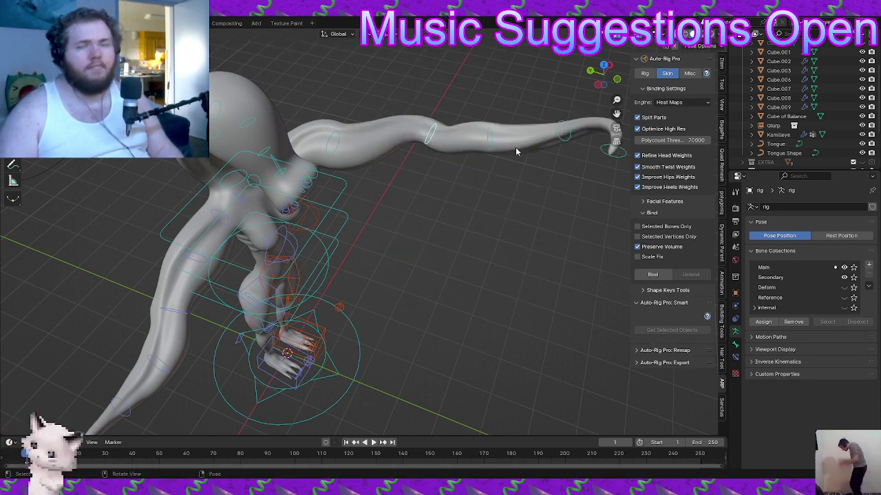
{"action": "key", "text": "g"}
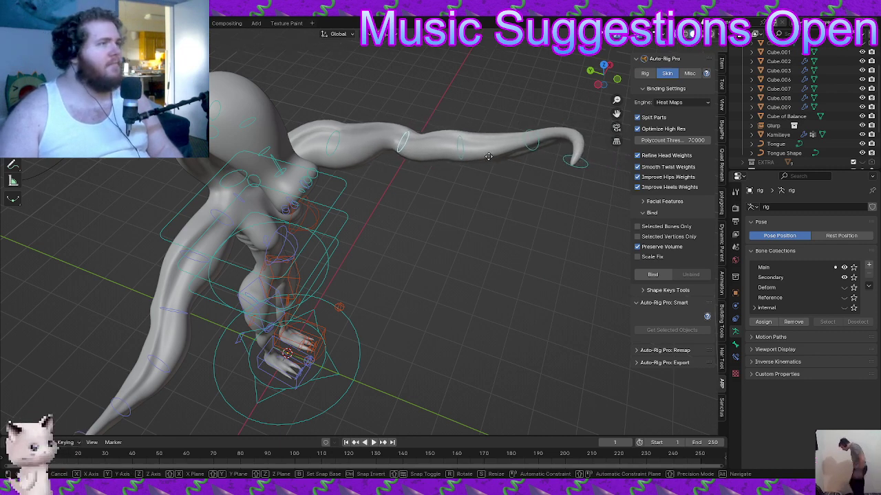
{"action": "left_click", "coordinate": [481, 156]}
{"action": "middle_click_drag", "start_coordinate": [481, 155], "coordinate": [432, 214]}
{"action": "key", "text": "alt+g"}
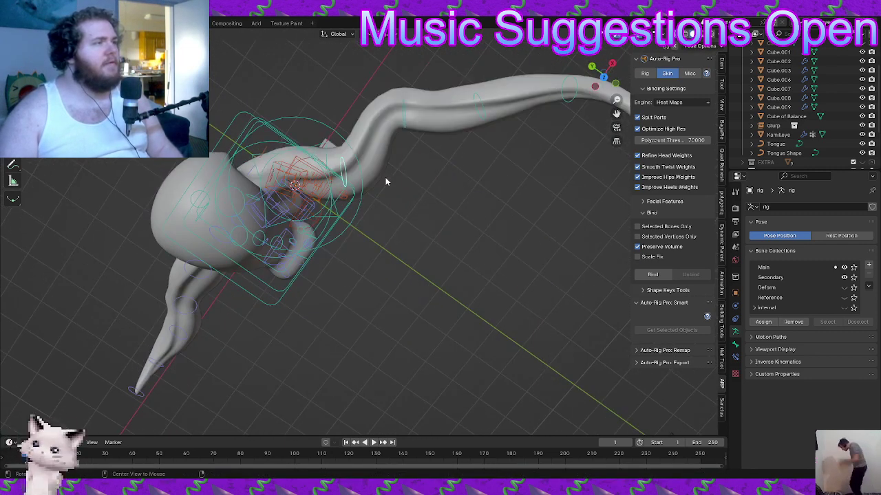
Move the left upper arm's ring control along the X axis to test stretching near the shoulder
{"action": "middle_click_drag", "start_coordinate": [388, 181], "coordinate": [367, 142]}
{"action": "key", "text": "g"}
{"action": "key", "text": "y"}
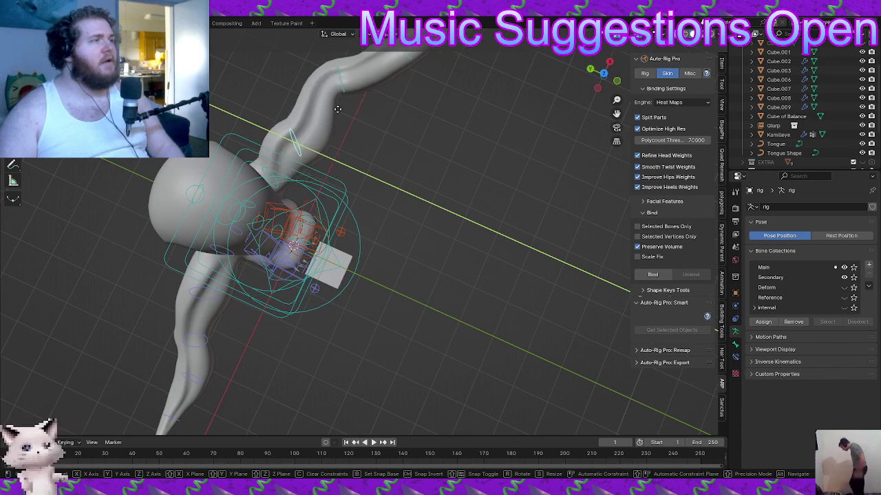
{"action": "key", "text": "x"}
{"action": "left_click", "coordinate": [359, 117]}
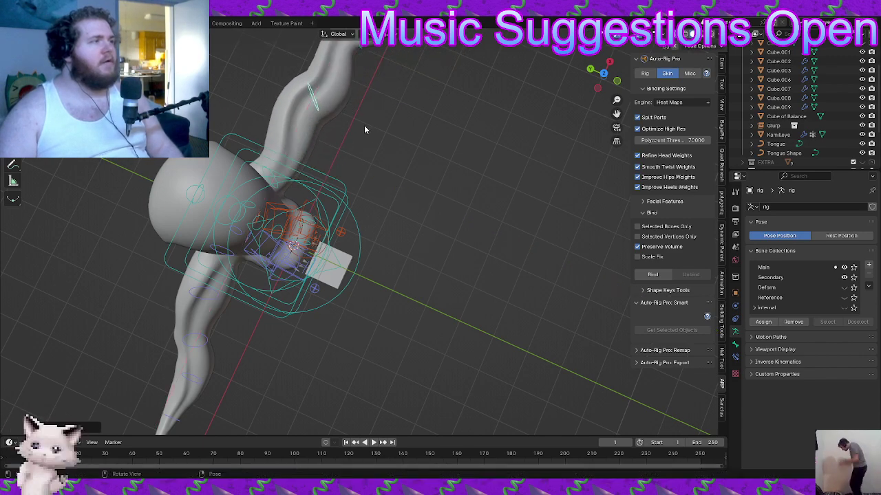
Bend the left arm forward in the overhead view by rotating and moving its upper and middle ring controls
{"action": "middle_click_drag", "start_coordinate": [364, 126], "coordinate": [369, 282]}
{"action": "key", "text": "r"}
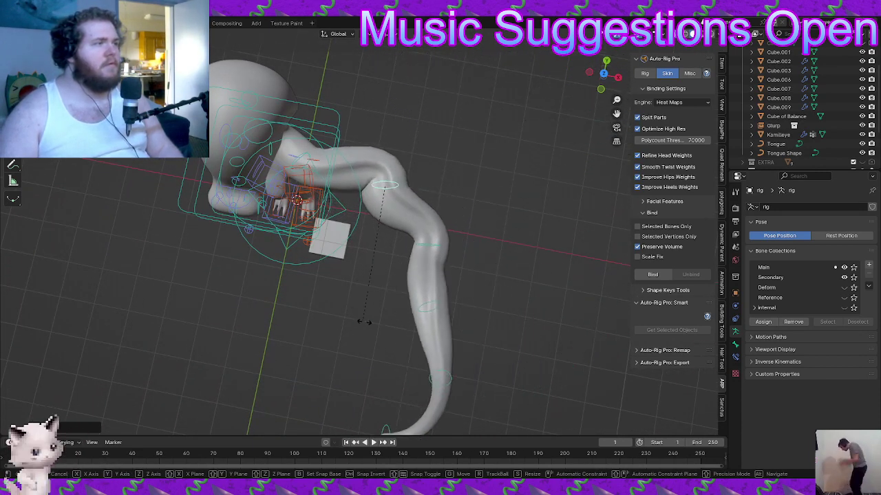
{"action": "key", "text": "g"}
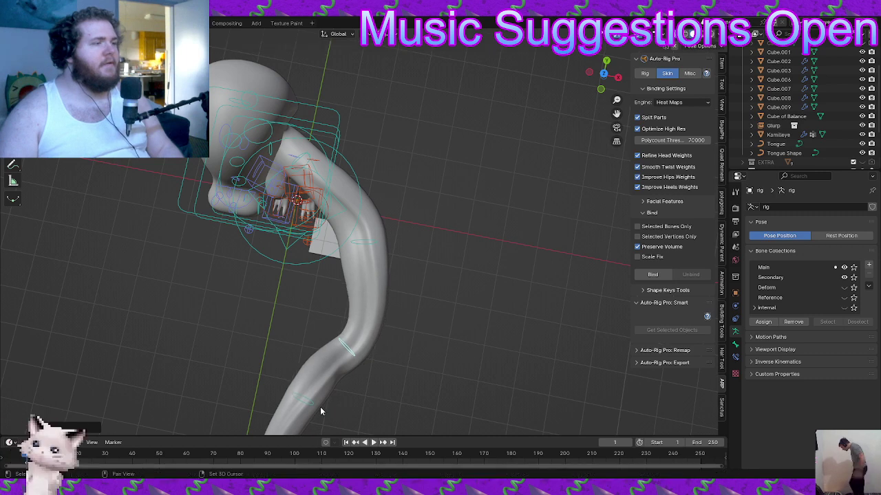
{"action": "left_click", "coordinate": [319, 407]}
Move and freely rotate the ring control past the left arm's bend to test the forearm from the side
{"action": "middle_click_drag", "start_coordinate": [320, 407], "coordinate": [254, 237]}
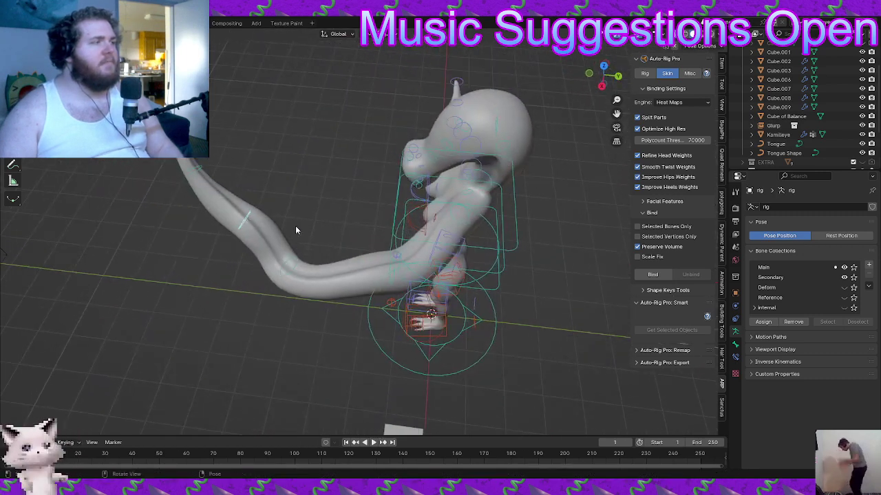
{"action": "key", "text": "g"}
{"action": "left_click", "coordinate": [315, 218]}
{"action": "key", "text": "r"}
{"action": "key", "text": "r"}
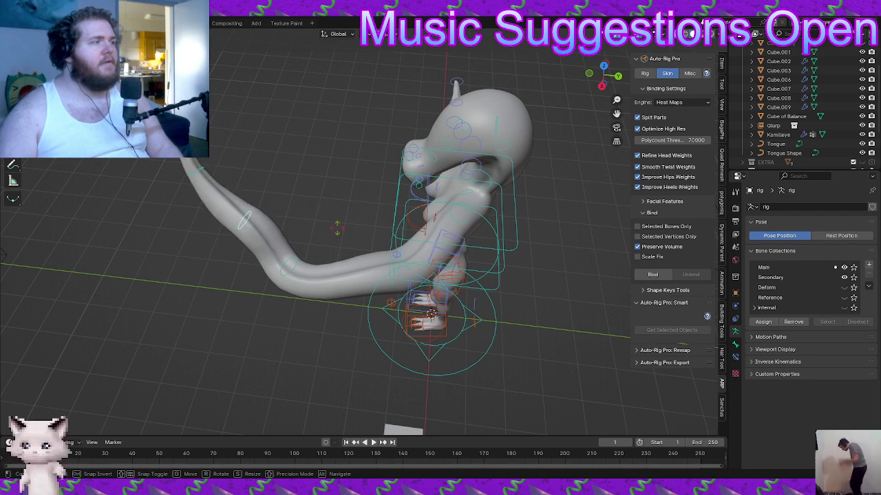
{"action": "left_click", "coordinate": [337, 230]}
Wrap the left arm across the front of the body by moving and freely rotating its forearm control
{"action": "middle_click_drag", "start_coordinate": [337, 229], "coordinate": [442, 207]}
{"action": "key", "text": "g"}
{"action": "left_click", "coordinate": [433, 226]}
{"action": "key", "text": "g"}
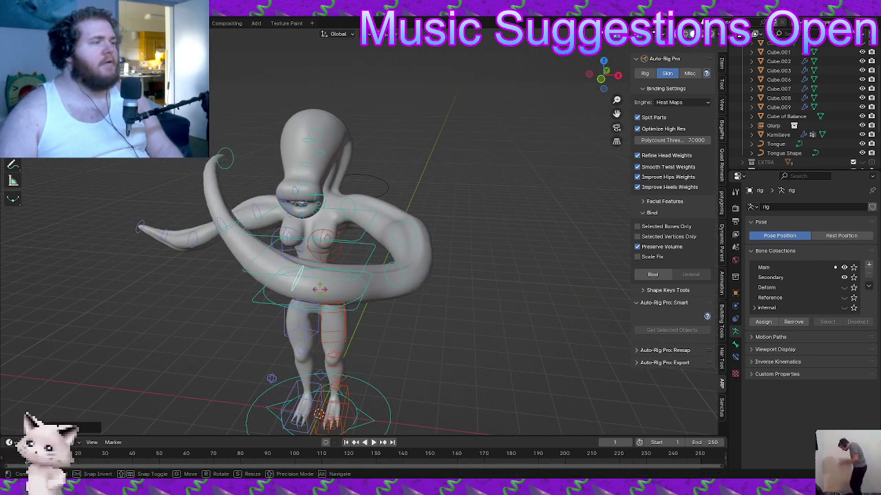
{"action": "left_click", "coordinate": [320, 291]}
Curl the raised end of the left arm back toward the head by adjusting its outer ring controls
{"action": "middle_click_drag", "start_coordinate": [319, 292], "coordinate": [233, 318]}
{"action": "key", "text": "g"}
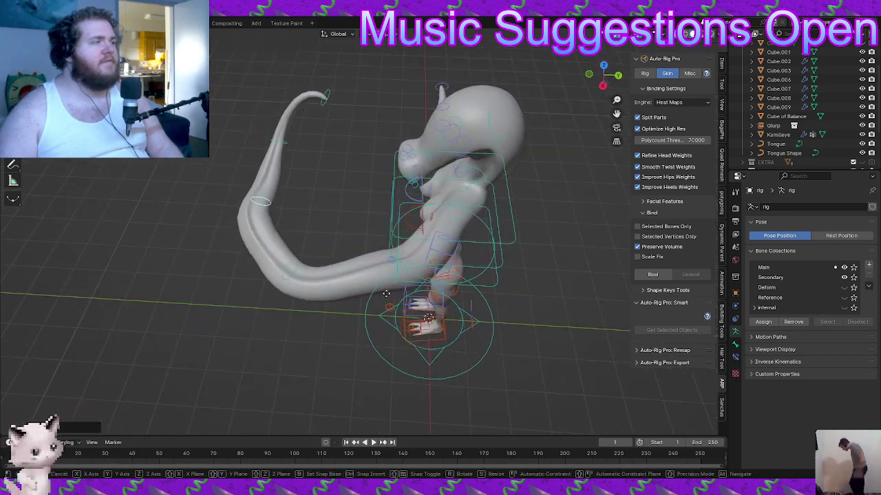
{"action": "left_click", "coordinate": [463, 307]}
{"action": "key", "text": "g"}
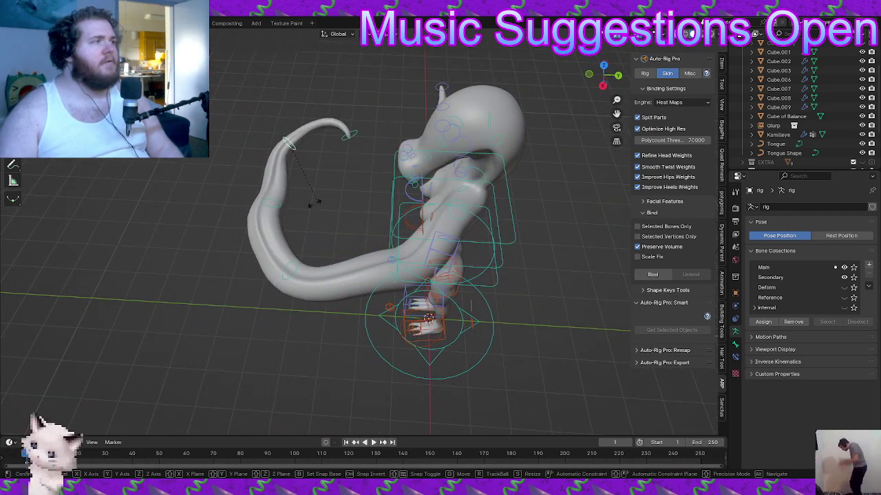
{"action": "left_click", "coordinate": [346, 235]}
Freely rotate and move the last ring controls to hook the left arm's tip downward
{"action": "key", "text": "r"}
{"action": "key", "text": "r"}
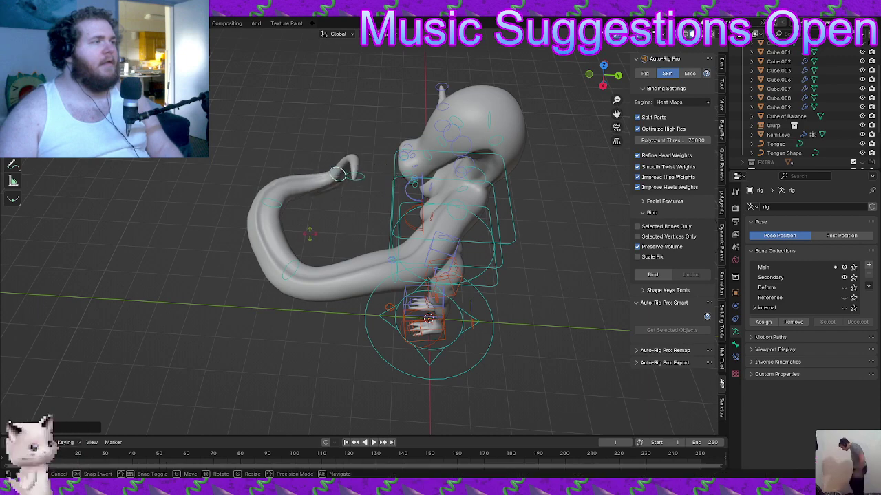
{"action": "key", "text": "g"}
{"action": "left_click", "coordinate": [405, 224]}
{"action": "key", "text": "r"}
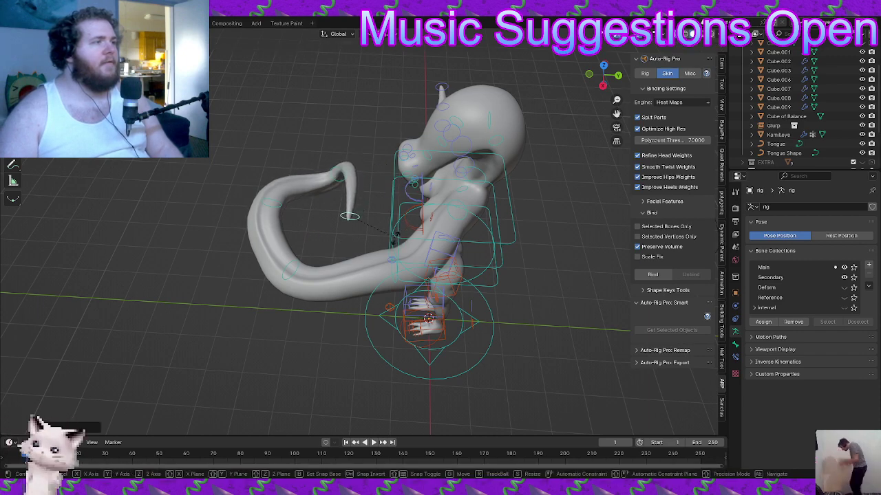
{"action": "key", "text": "r"}
{"action": "left_click", "coordinate": [356, 246]}
Try moving the lower, upper and left-corner lip controls to test the deformation around the mouth
{"action": "middle_click_drag", "start_coordinate": [355, 246], "coordinate": [377, 253]}
{"action": "scroll", "coordinate": [357, 260], "scroll_direction": "up", "scroll_amount": 4}
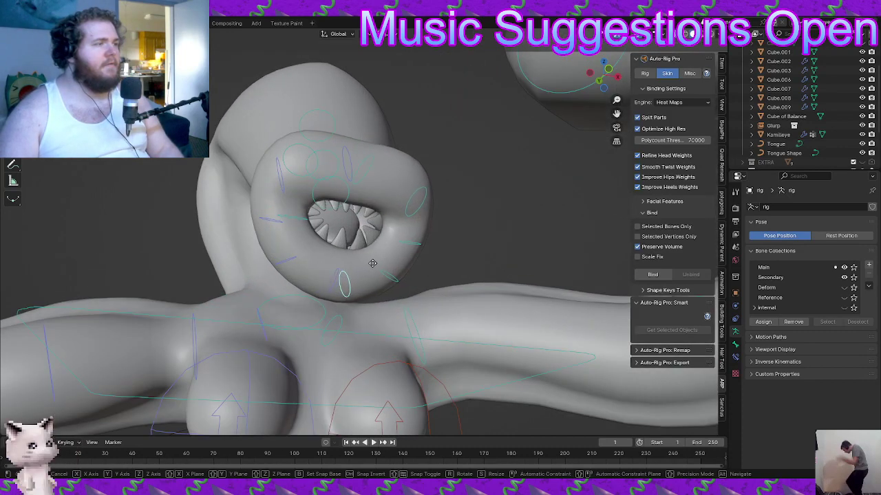
{"action": "key", "text": "g"}
{"action": "left_click", "coordinate": [407, 250]}
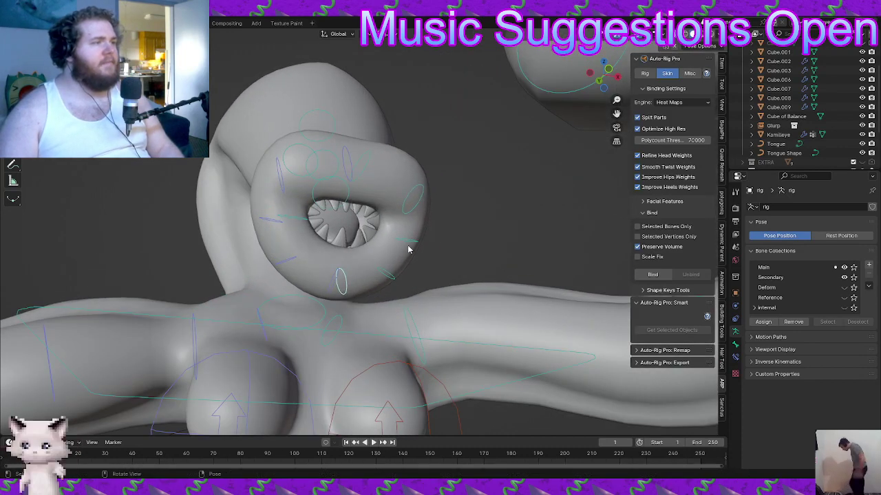
{"action": "key", "text": "g"}
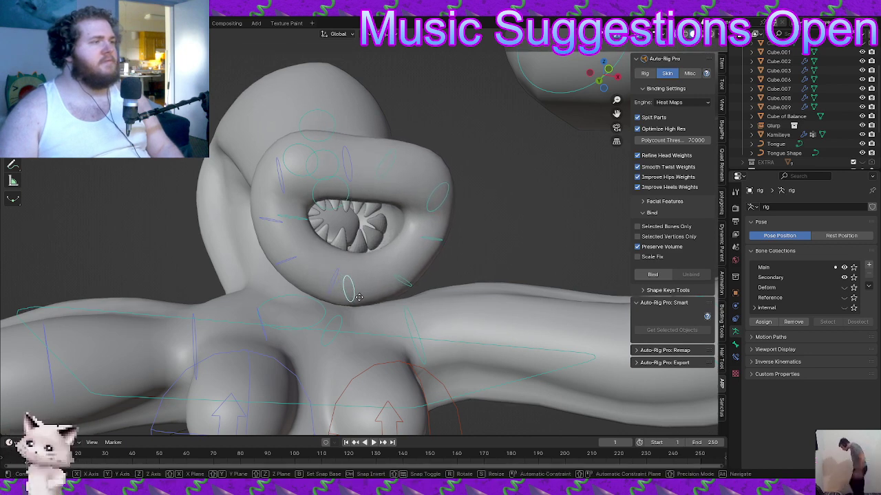
{"action": "left_click", "coordinate": [394, 181]}
{"action": "key", "text": "g"}
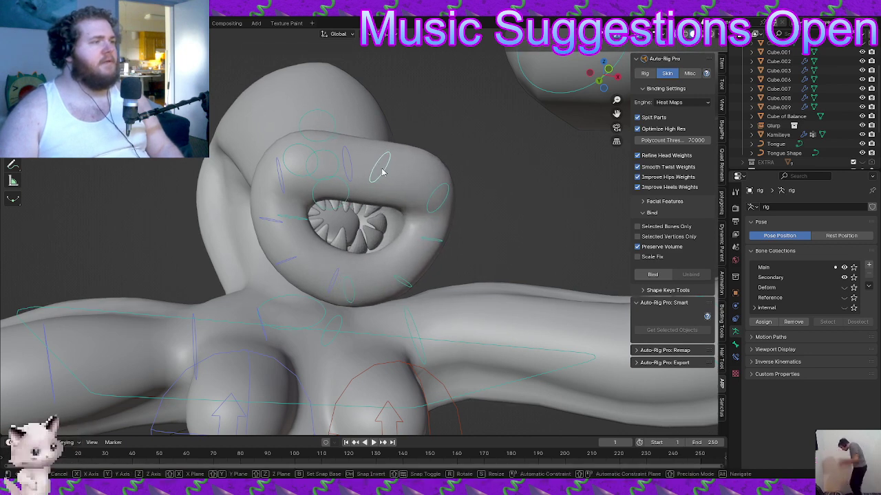
{"action": "left_click", "coordinate": [475, 222]}
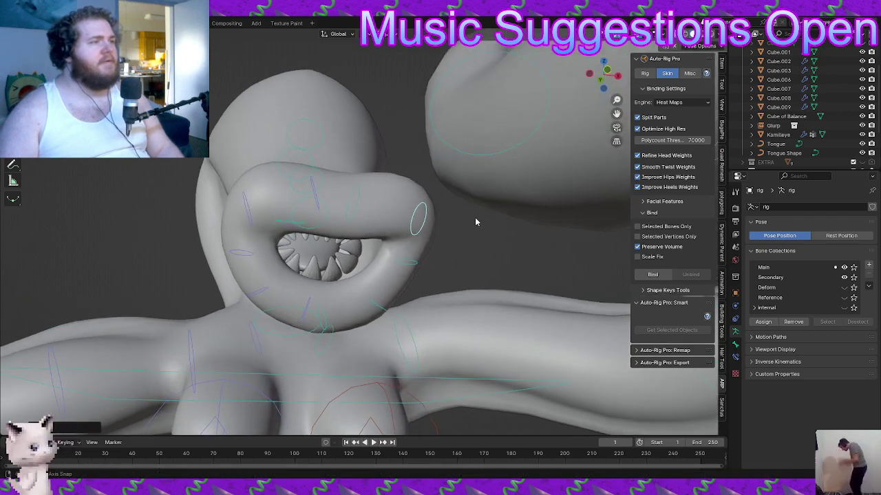
Switch the rig from Pose Mode to Object Mode and deselect it
{"action": "middle_click_drag", "start_coordinate": [474, 219], "coordinate": [432, 175]}
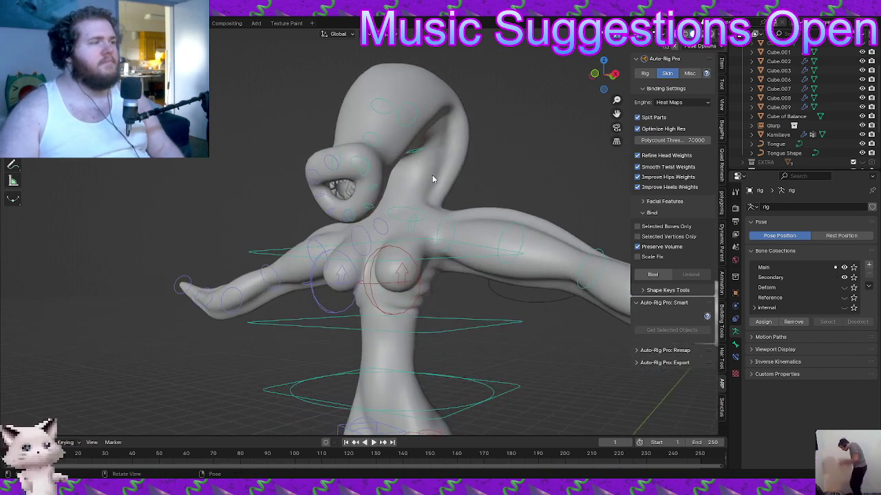
{"action": "scroll", "coordinate": [433, 181], "scroll_direction": "up", "scroll_amount": 2}
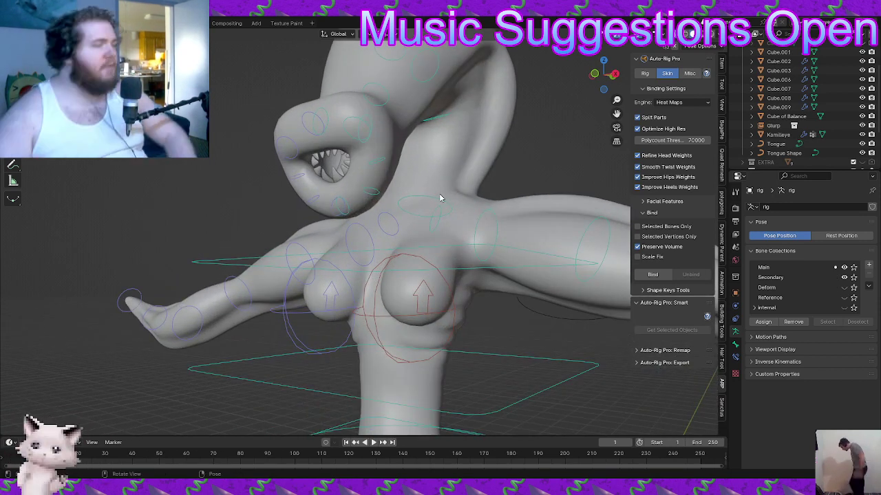
{"action": "middle_click_drag", "start_coordinate": [440, 198], "coordinate": [447, 197]}
{"action": "key", "text": "ctrl+Tab"}
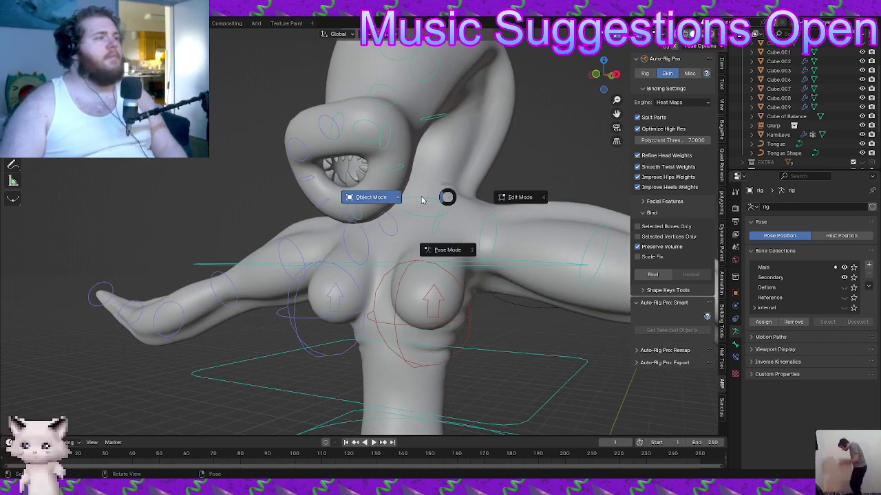
{"action": "left_click", "coordinate": [356, 183]}
{"action": "scroll", "coordinate": [386, 194], "scroll_direction": "down", "scroll_amount": 4}
{"action": "left_click", "coordinate": [481, 180]}
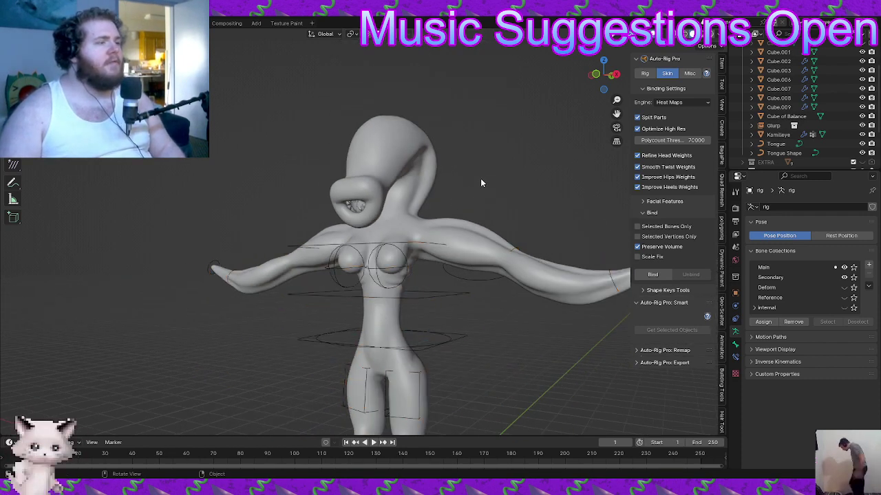
Examine the character's head, mouth and arms from the front and sides, up close and at full-body distance
{"action": "middle_click_drag", "start_coordinate": [457, 214], "coordinate": [425, 244]}
{"action": "scroll", "coordinate": [417, 236], "scroll_direction": "up", "scroll_amount": 2}
{"action": "scroll", "coordinate": [393, 251], "scroll_direction": "up", "scroll_amount": 2}
{"action": "scroll", "coordinate": [426, 220], "scroll_direction": "down", "scroll_amount": 5}
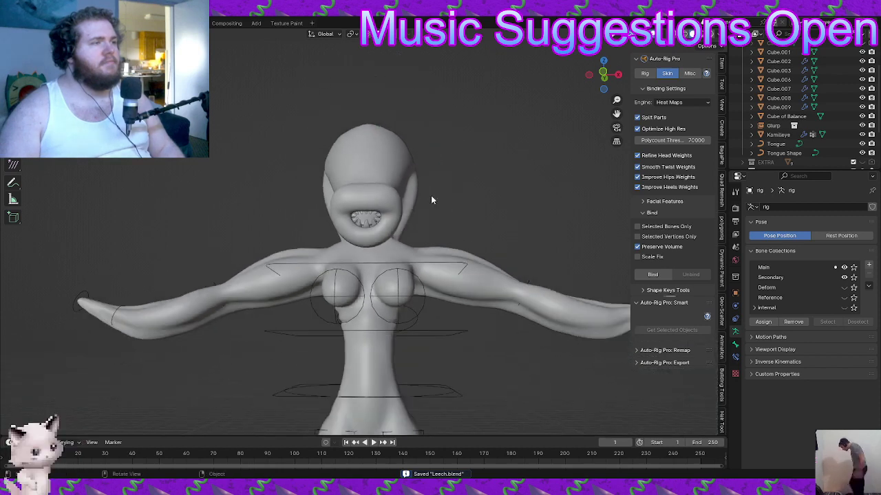
{"action": "middle_click_drag", "start_coordinate": [430, 195], "coordinate": [485, 181]}
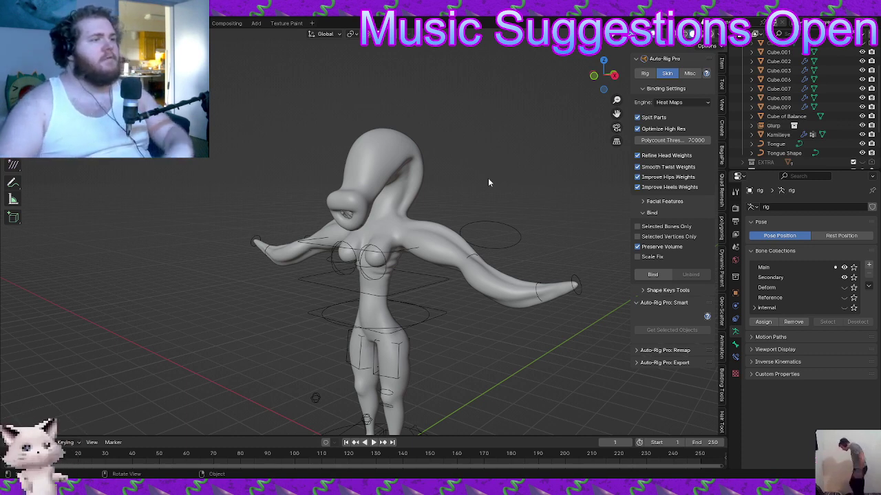
{"action": "scroll", "coordinate": [488, 178], "scroll_direction": "up", "scroll_amount": 4}
{"action": "middle_click_drag", "start_coordinate": [487, 178], "coordinate": [365, 219]}
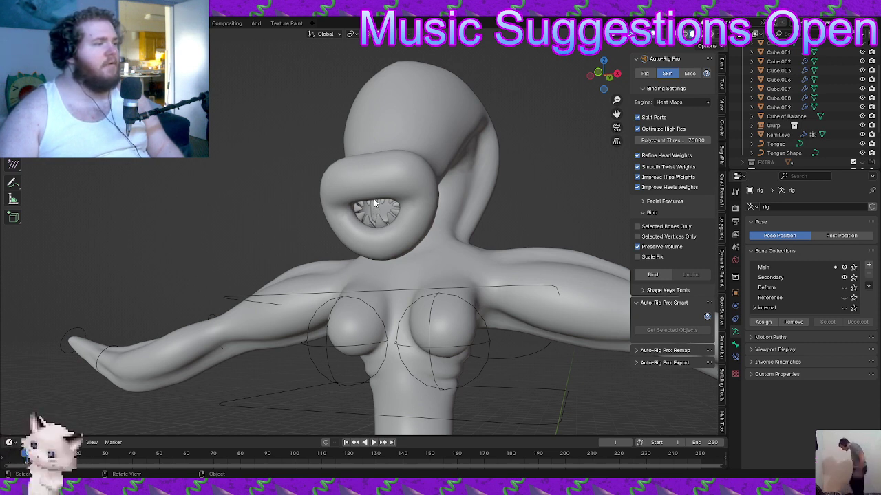
{"action": "scroll", "coordinate": [373, 197], "scroll_direction": "down", "scroll_amount": 3}
{"action": "middle_click_drag", "start_coordinate": [374, 196], "coordinate": [369, 190]}
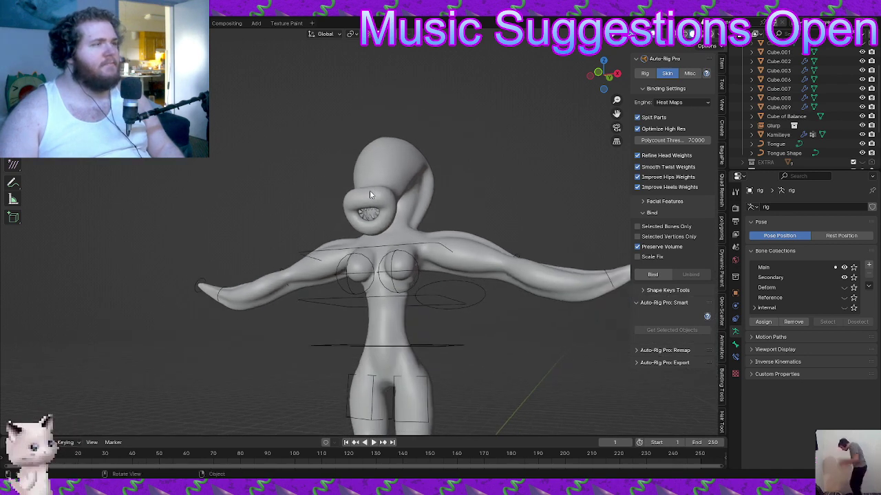
{"action": "scroll", "coordinate": [380, 222], "scroll_direction": "down", "scroll_amount": 3}
{"action": "middle_click_drag", "start_coordinate": [380, 223], "coordinate": [419, 222]}
Save the file, unbind the character's body mesh from the rig, and return to the Auto-Rig Pro rig settings
{"action": "key", "text": "ctrl+s"}
{"action": "left_click", "coordinate": [642, 73]}
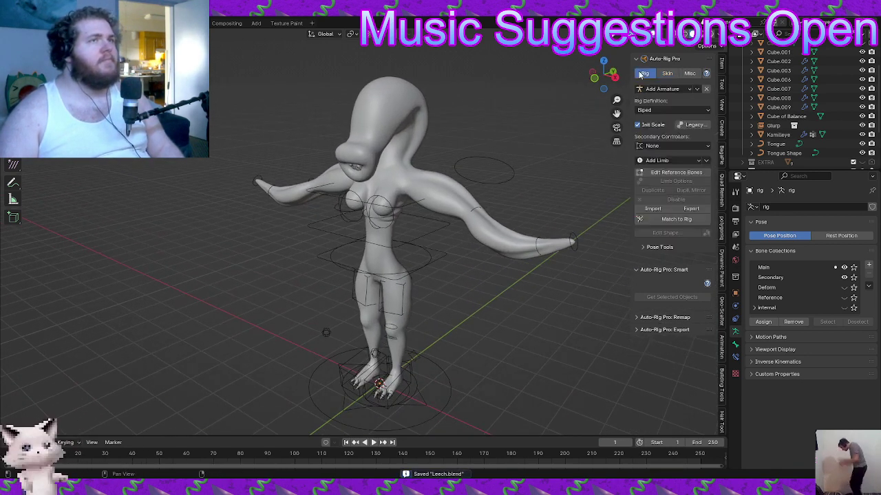
{"action": "left_click", "coordinate": [445, 194]}
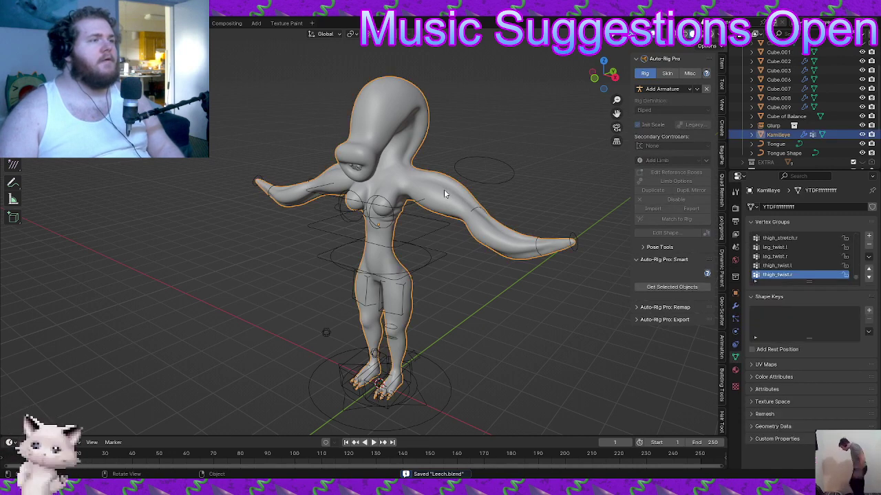
{"action": "left_click", "coordinate": [666, 74]}
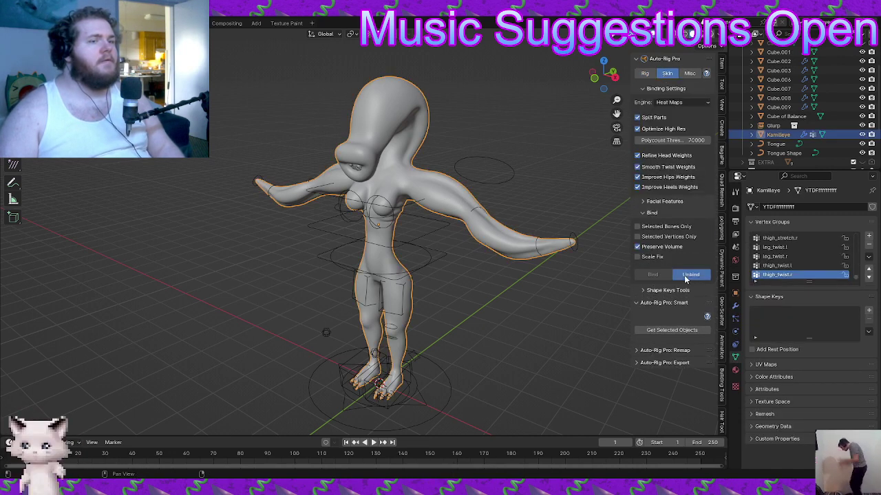
{"action": "left_click", "coordinate": [684, 278]}
{"action": "left_click", "coordinate": [644, 73]}
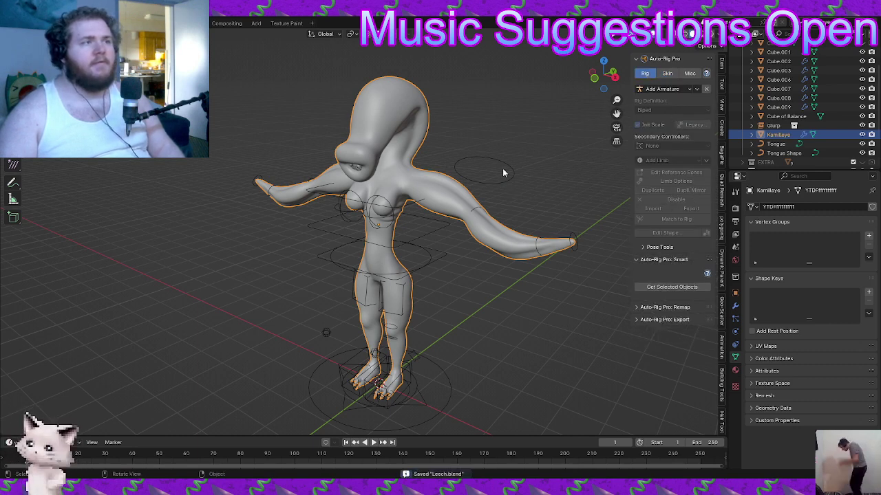
Open the rig in Edit Mode and make the body mesh see-through so the bones inside can be edited
{"action": "left_click", "coordinate": [503, 173]}
{"action": "left_click", "coordinate": [526, 205]}
{"action": "scroll", "coordinate": [482, 200], "scroll_direction": "up", "scroll_amount": 4}
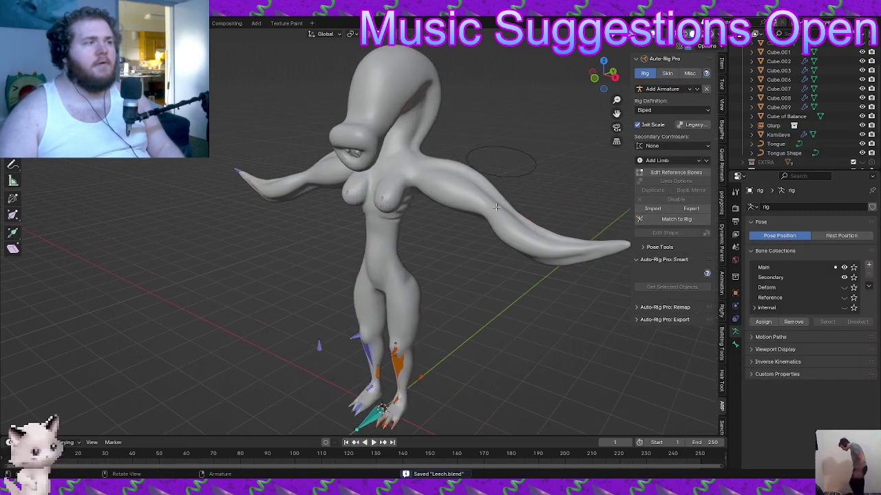
{"action": "mouse_move", "coordinate": [464, 189]}
{"action": "middle_mouse_down"}
{"action": "mouse_move", "coordinate": [454, 166]}
{"action": "mouse_move", "coordinate": [439, 213]}
{"action": "middle_mouse_up"}
{"action": "key", "text": "z"}
{"action": "left_click", "coordinate": [437, 258]}
{"action": "middle_click_drag", "start_coordinate": [437, 258], "coordinate": [427, 227]}
Add a new bone at the 3D cursor between the feet and raise it along Z to head height
{"action": "middle_click_drag", "start_coordinate": [414, 267], "coordinate": [406, 158]}
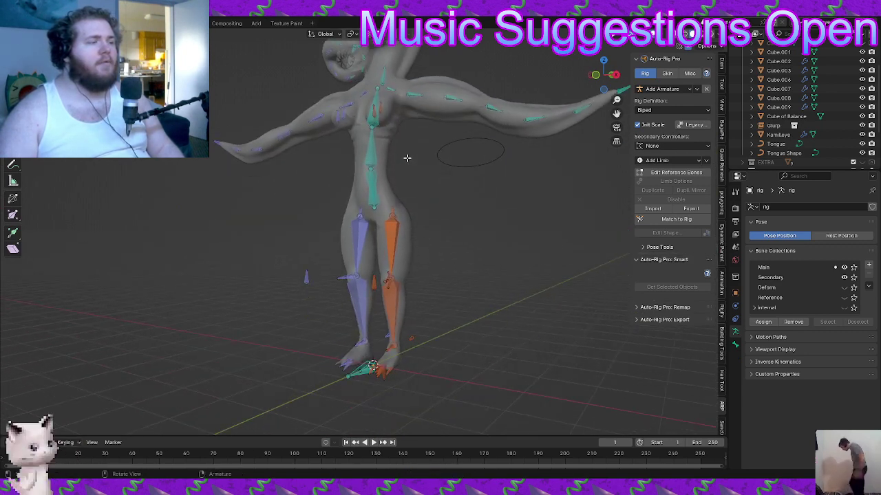
{"action": "key", "text": "g"}
{"action": "key", "text": "z"}
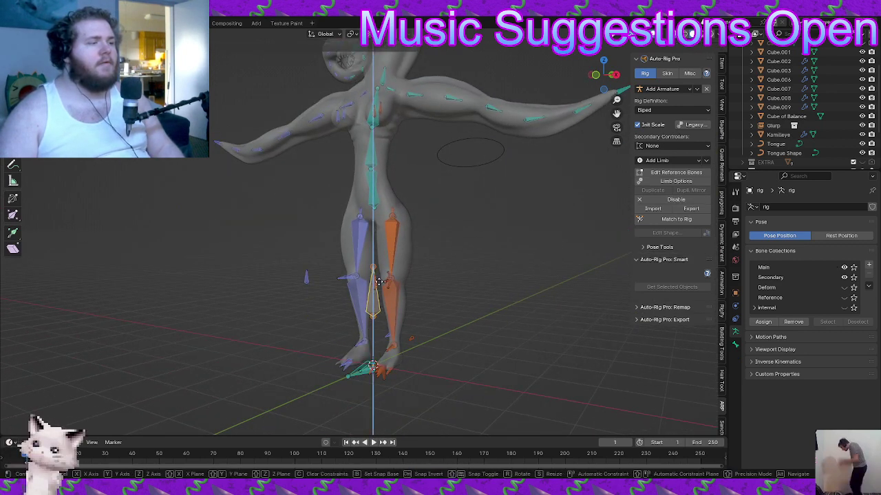
{"action": "left_click", "coordinate": [389, 60]}
{"action": "middle_click_drag", "start_coordinate": [410, 84], "coordinate": [468, 196], "text": "shift"}
In side view, rotate the new bone to point into the mouth, move it onto the existing mouth bone and shrink it
{"action": "key", "text": "KP_3"}
{"action": "scroll", "coordinate": [430, 186], "scroll_direction": "up", "scroll_amount": 5}
{"action": "key", "text": "r"}
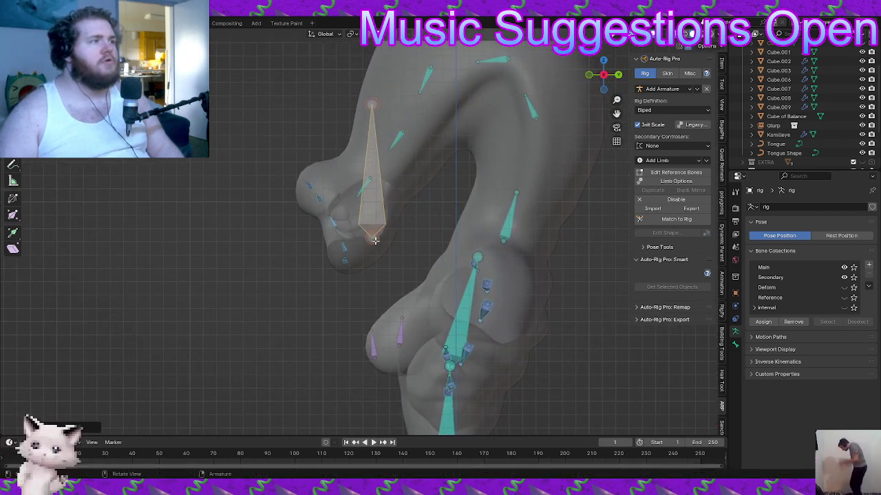
{"action": "left_click", "coordinate": [366, 76]}
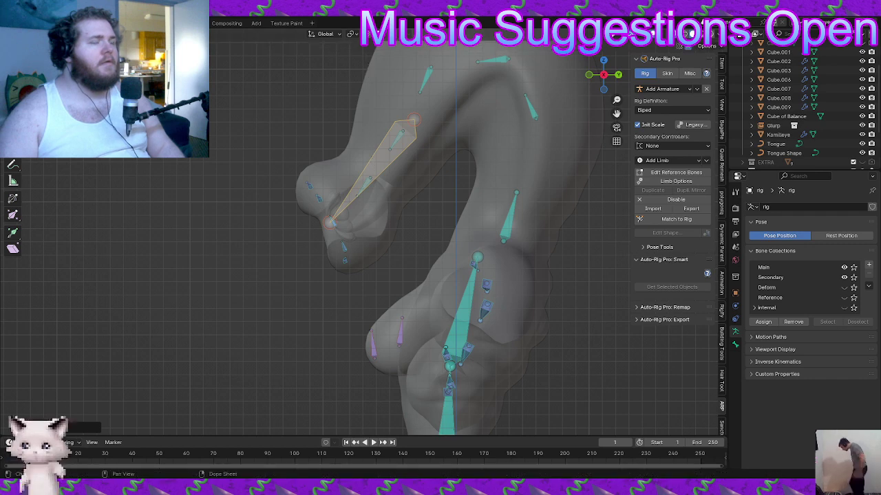
{"action": "key", "text": "g"}
{"action": "left_click", "coordinate": [413, 215]}
{"action": "key", "text": "s"}
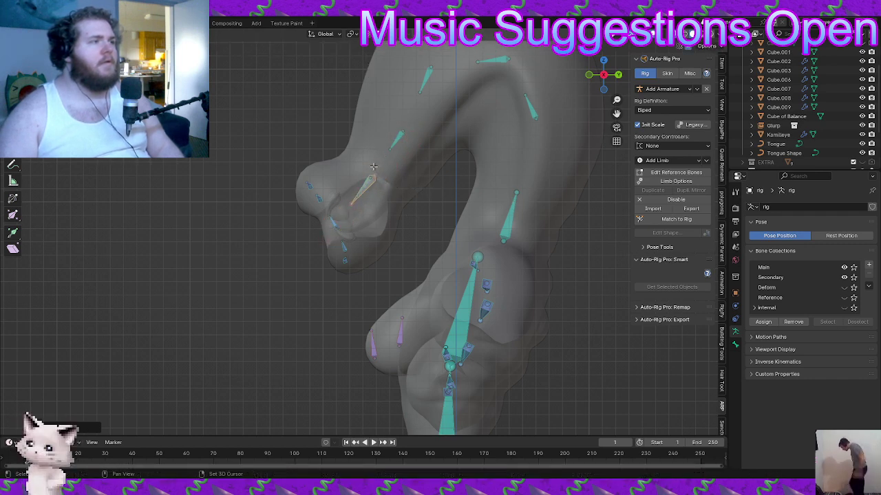
Refine the new bone's angle to run parallel to the existing mouth bone and place it just beside that bone
{"action": "scroll", "coordinate": [383, 178], "scroll_direction": "up", "scroll_amount": 6}
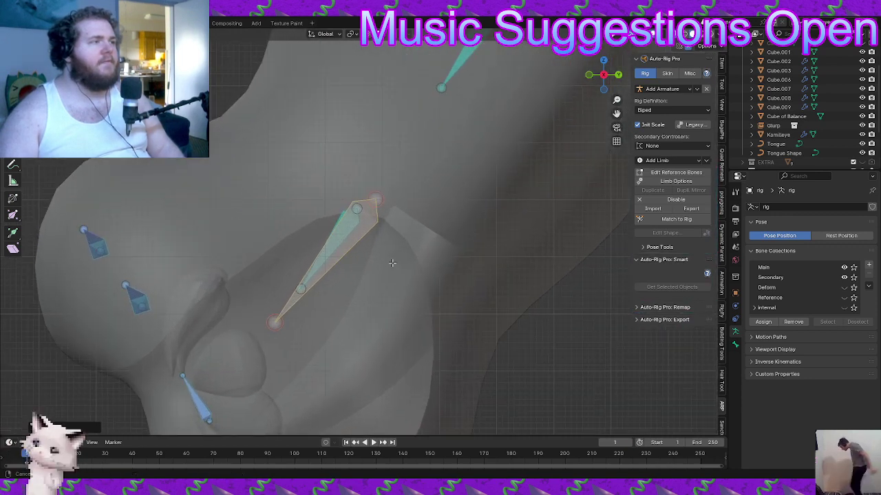
{"action": "middle_click_drag", "start_coordinate": [393, 263], "coordinate": [427, 242], "text": "shift"}
{"action": "key", "text": "r"}
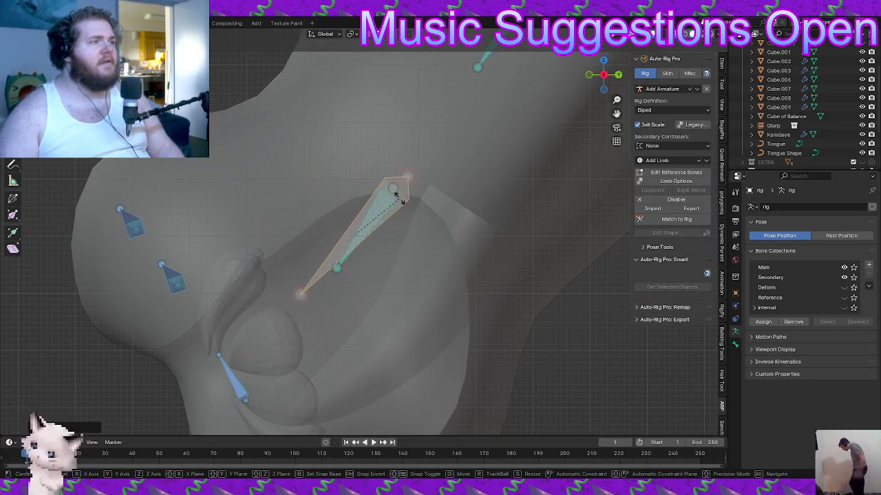
{"action": "key", "text": "g"}
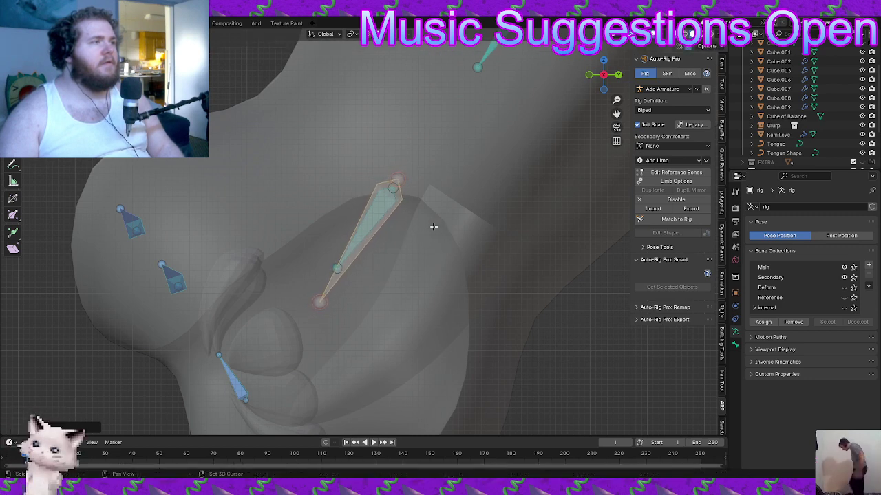
{"action": "left_click", "coordinate": [516, 322]}
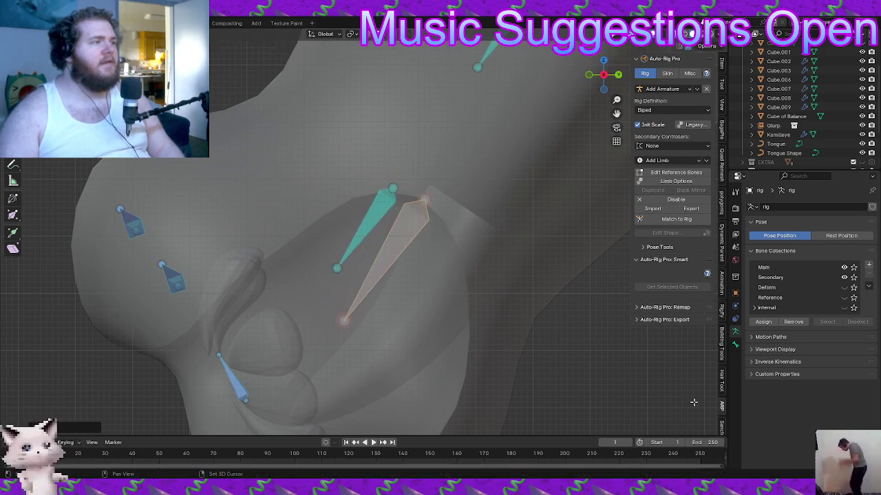
Snap the new bone's head and tail onto the matching ends of the existing mouth bone using the 3D cursor
{"action": "left_click", "coordinate": [395, 190]}
{"action": "key", "text": "shift+s"}
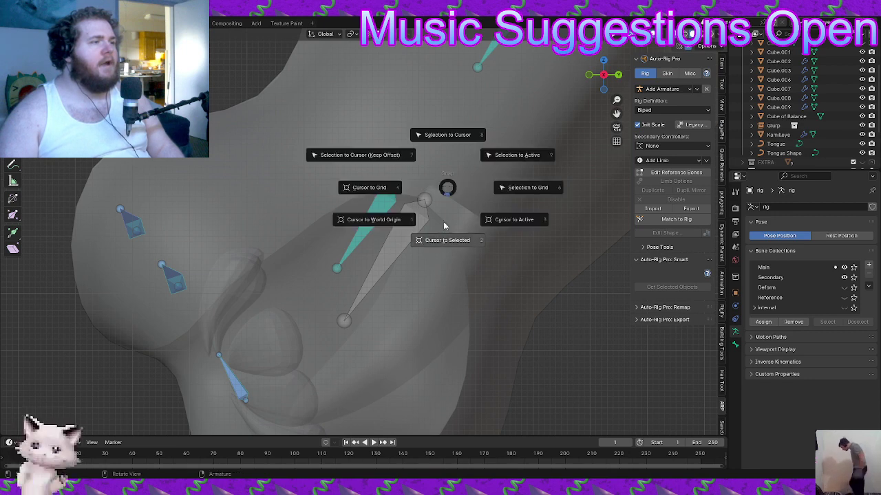
{"action": "left_click", "coordinate": [443, 233]}
{"action": "key", "text": "shift+s"}
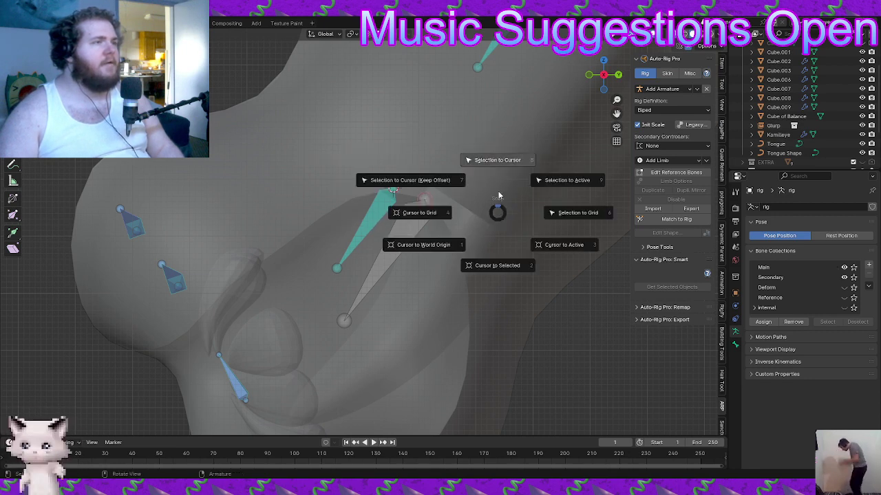
{"action": "left_click", "coordinate": [499, 163]}
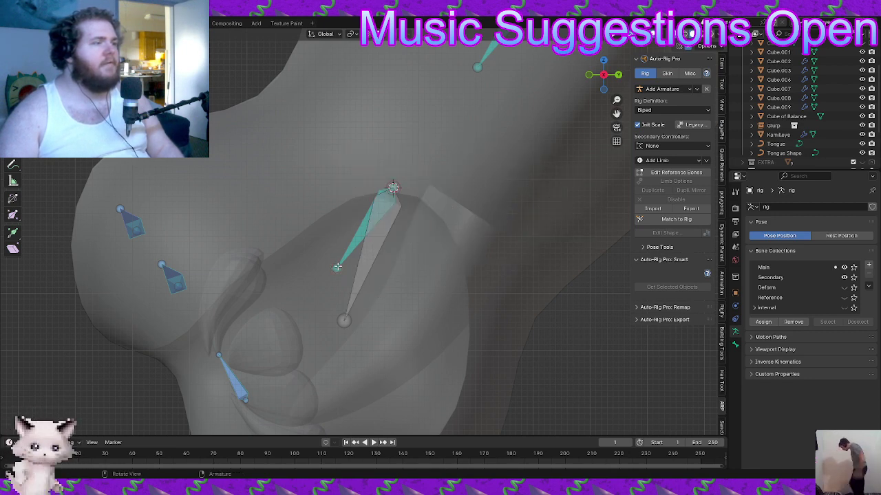
{"action": "key", "text": "shift+s"}
{"action": "left_click", "coordinate": [338, 320]}
{"action": "key", "text": "shift+s"}
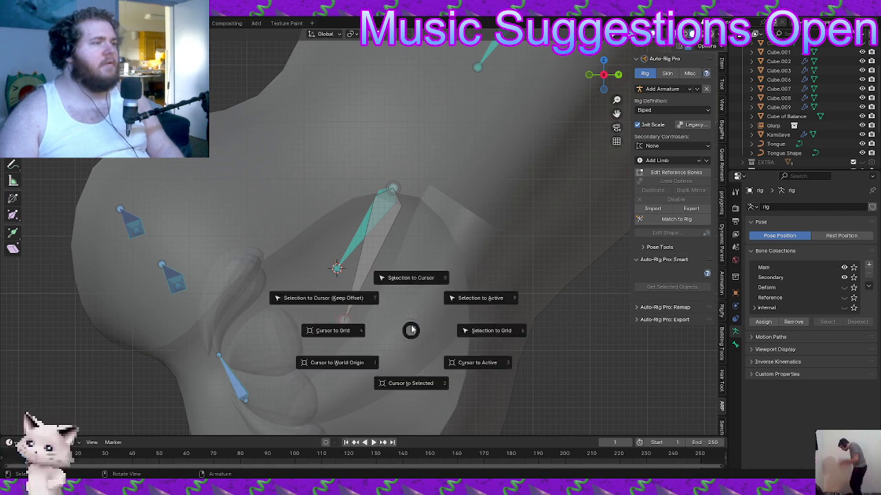
{"action": "left_click", "coordinate": [414, 277]}
Shift the new bone's tail along Y and Z so it extends slightly past the existing bone's tip
{"action": "key", "text": "g"}
{"action": "key", "text": "y"}
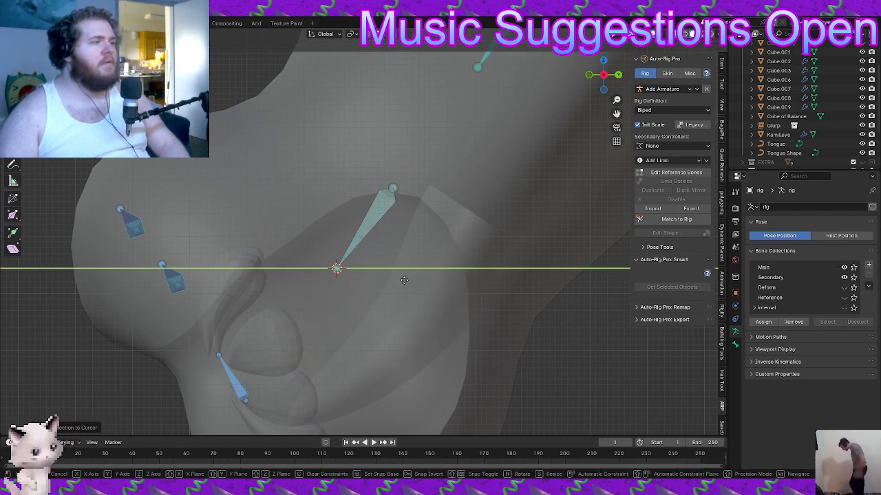
{"action": "key", "text": "z"}
{"action": "left_click", "coordinate": [401, 293]}
{"action": "key", "text": "g"}
{"action": "key", "text": "y"}
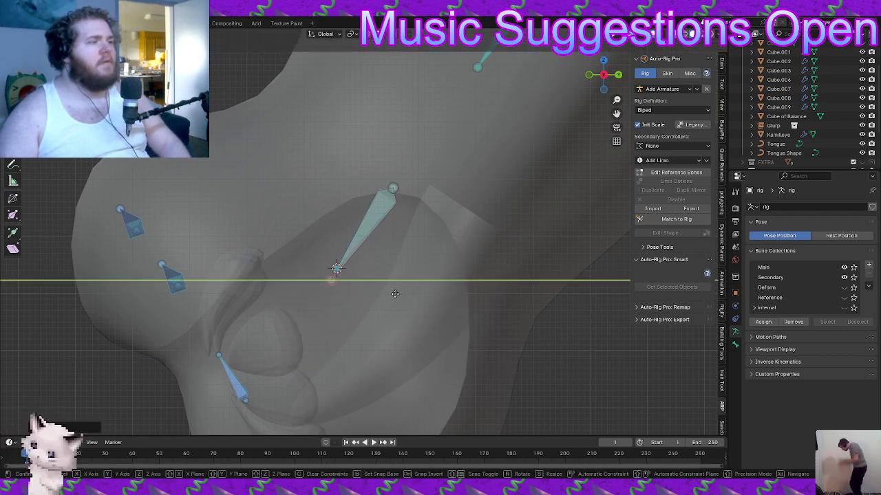
{"action": "key", "text": "z"}
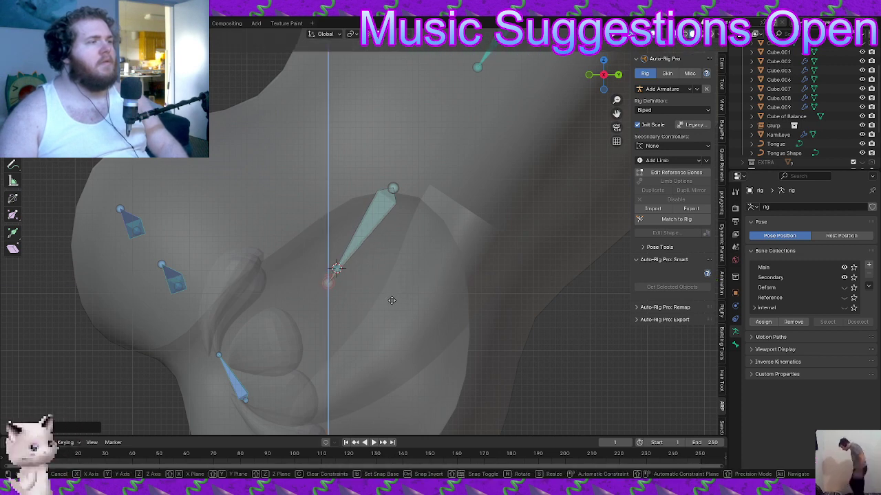
{"action": "left_click", "coordinate": [391, 300]}
{"action": "key", "text": "g"}
{"action": "key", "text": "y"}
{"action": "left_click", "coordinate": [378, 304]}
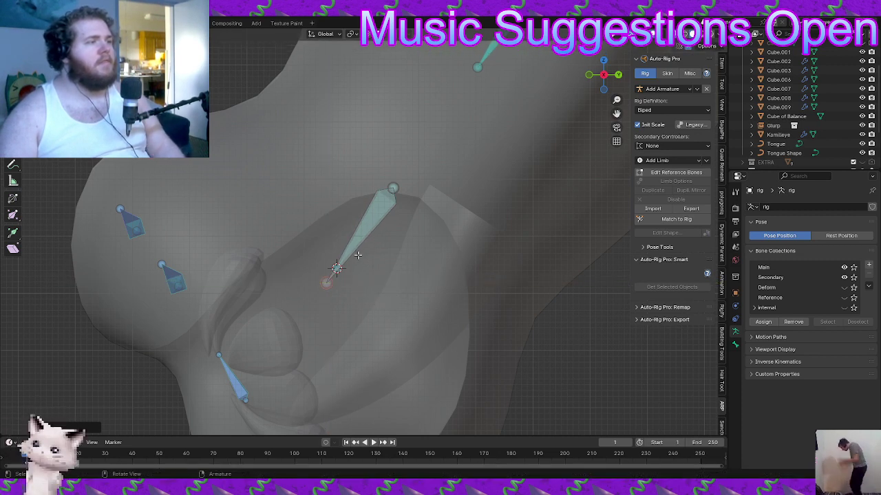
Turn off Deform in the new bone's properties
{"action": "left_click", "coordinate": [735, 343]}
{"action": "left_click", "coordinate": [756, 346]}
{"action": "middle_click_drag", "start_coordinate": [287, 237], "coordinate": [293, 238], "text": "shift"}
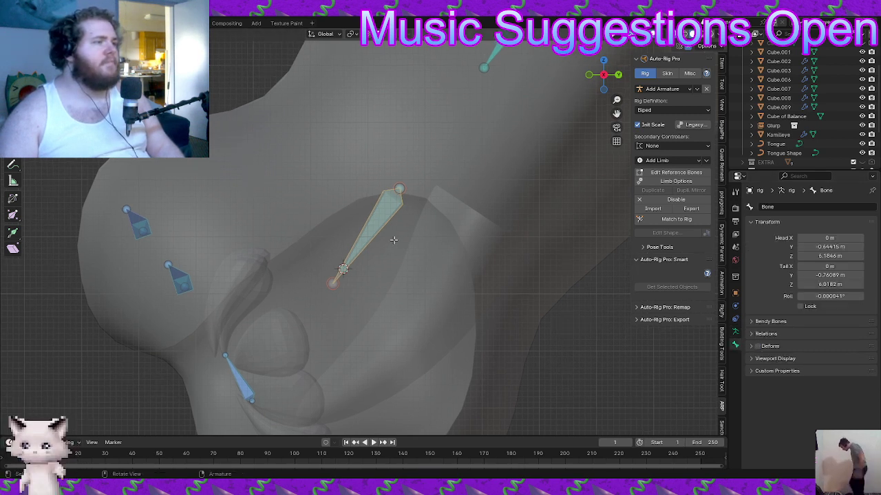
Try moving the new mouth bone in Pose Mode, cancel the move and return to Edit Mode
{"action": "key", "text": "ctrl+Tab"}
{"action": "left_click", "coordinate": [361, 300]}
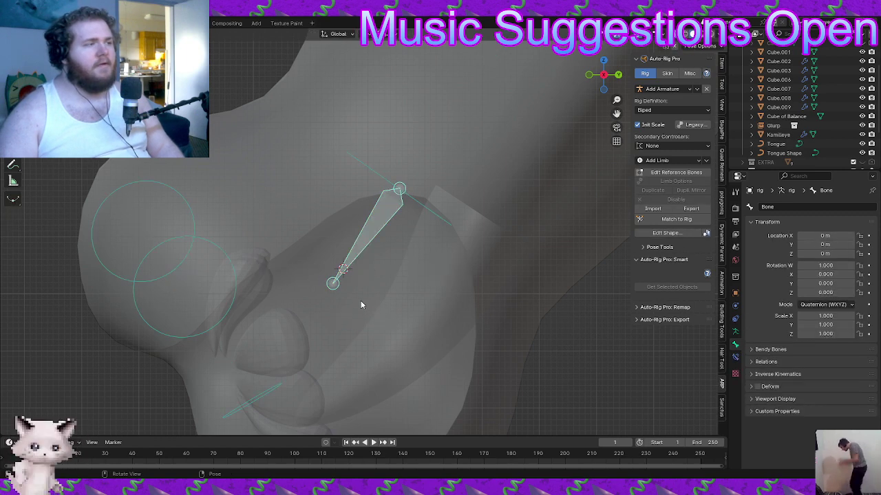
{"action": "key", "text": "g"}
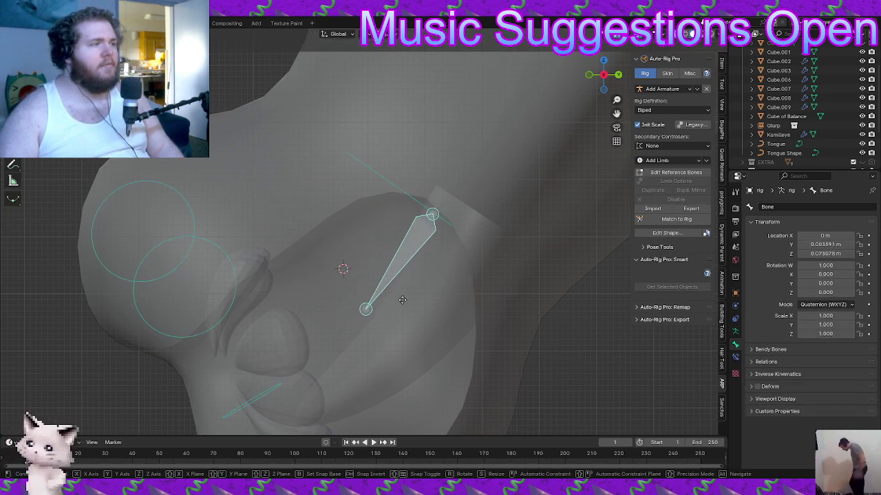
{"action": "key", "text": "Escape"}
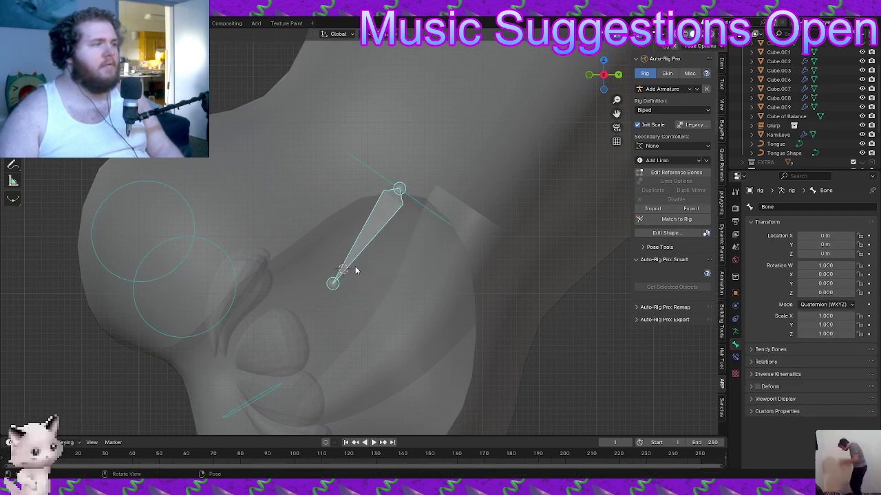
{"action": "middle_click_drag", "start_coordinate": [355, 271], "coordinate": [397, 238]}
{"action": "key", "text": "ctrl+Tab"}
{"action": "left_click", "coordinate": [421, 268]}
Clear the parent of the new bone inside the mouth
{"action": "left_click", "coordinate": [350, 243]}
{"action": "left_click", "coordinate": [367, 226]}
{"action": "scroll", "coordinate": [367, 226], "scroll_direction": "up", "scroll_amount": 4}
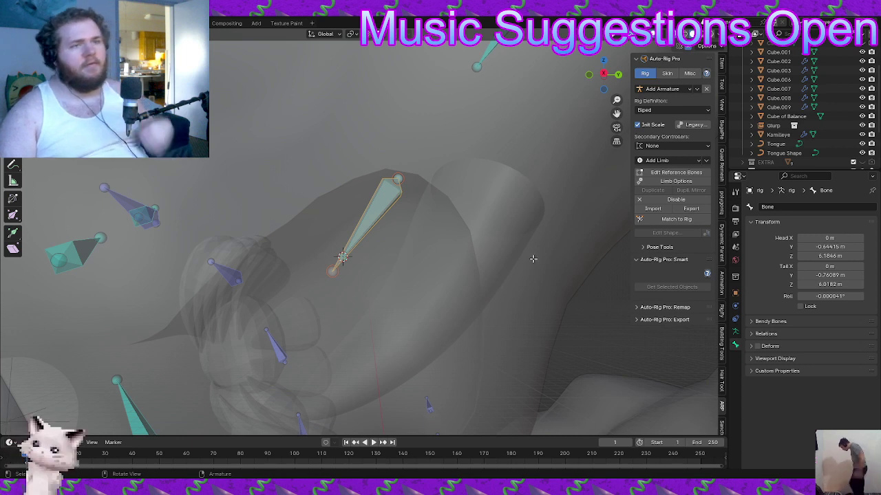
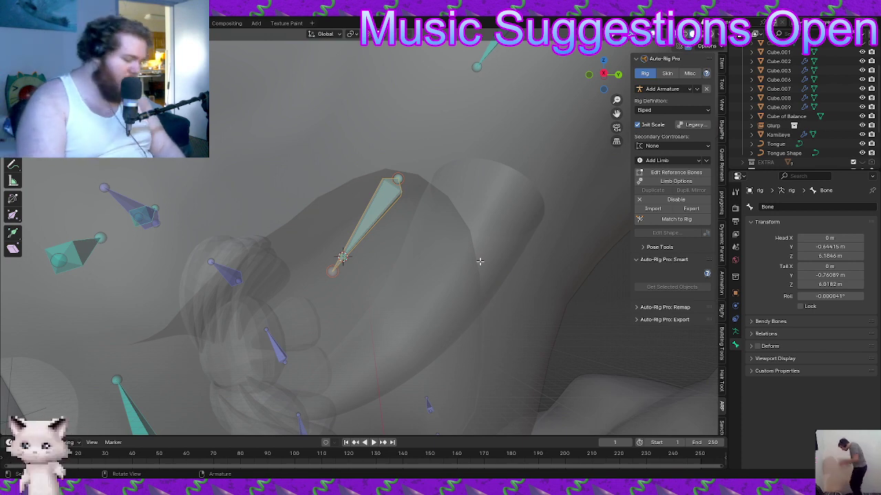
{"action": "key", "text": "alt+p"}
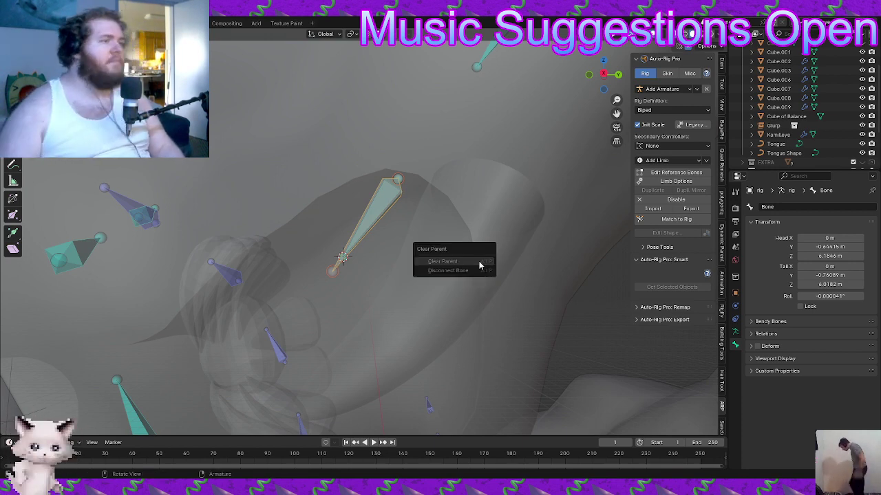
{"action": "left_click", "coordinate": [478, 264]}
Switch to editing the Auto-Rig Pro reference bones, try moving the new mouth bone there, and cancel the move
{"action": "scroll", "coordinate": [379, 269], "scroll_direction": "down", "scroll_amount": 5}
{"action": "middle_click_drag", "start_coordinate": [275, 289], "coordinate": [480, 197]}
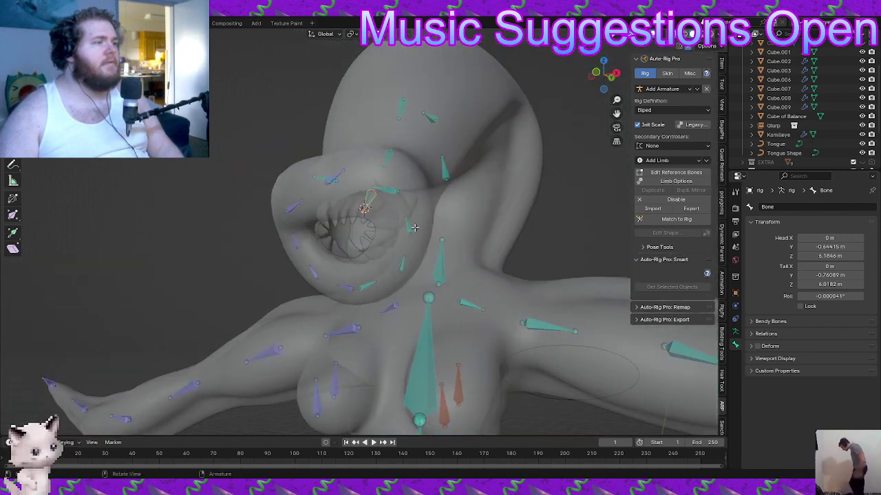
{"action": "middle_click_drag", "start_coordinate": [415, 228], "coordinate": [303, 238]}
{"action": "key", "text": "Tab"}
{"action": "left_click", "coordinate": [372, 240]}
{"action": "scroll", "coordinate": [428, 237], "scroll_direction": "down", "scroll_amount": 2}
{"action": "left_click", "coordinate": [676, 172]}
{"action": "left_click", "coordinate": [349, 207]}
{"action": "scroll", "coordinate": [349, 207], "scroll_direction": "up", "scroll_amount": 3}
{"action": "key", "text": "g"}
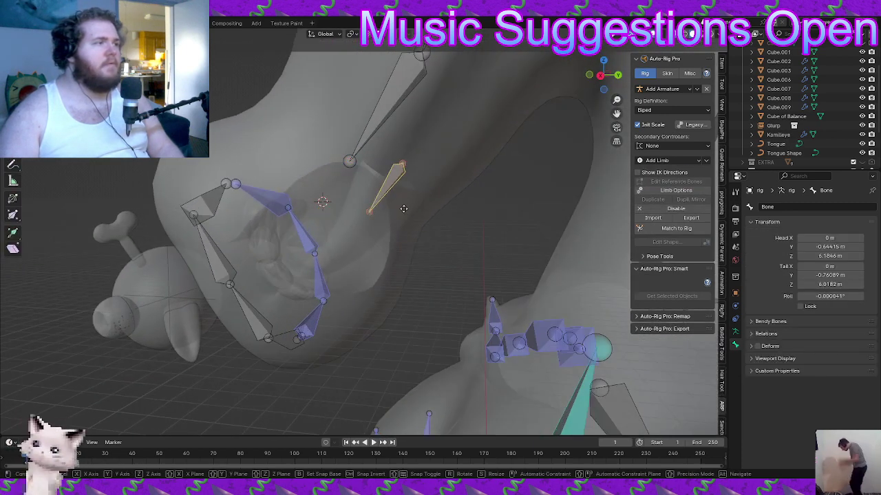
{"action": "right_click", "coordinate": [389, 229]}
Undo the recent rig edits back to before the new mouth bone was added
{"action": "scroll", "coordinate": [386, 232], "scroll_direction": "down", "scroll_amount": 5}
{"action": "key", "text": "ctrl+z"}
{"action": "key", "text": "ctrl+z"}
{"action": "key", "text": "ctrl+z"}
{"action": "key", "text": "ctrl+z"}
{"action": "key", "text": "ctrl+z"}
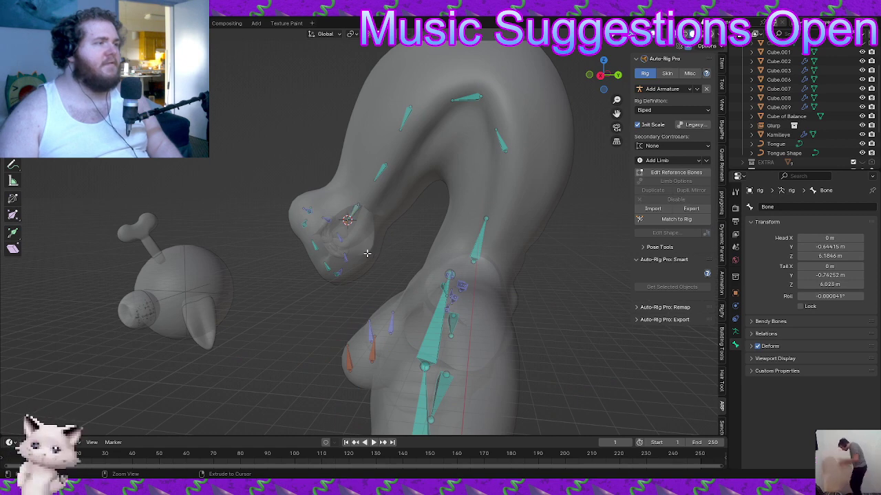
{"action": "key", "text": "ctrl+z"}
{"action": "key", "text": "ctrl+z"}
{"action": "key", "text": "ctrl+z"}
{"action": "key", "text": "ctrl+z"}
{"action": "left_click", "coordinate": [367, 252]}
{"action": "scroll", "coordinate": [366, 251], "scroll_direction": "down", "scroll_amount": 9}
{"action": "middle_click_drag", "start_coordinate": [365, 253], "coordinate": [432, 269]}
{"action": "key", "text": "ctrl+z"}
{"action": "key", "text": "ctrl+z"}
{"action": "key", "text": "ctrl+z"}
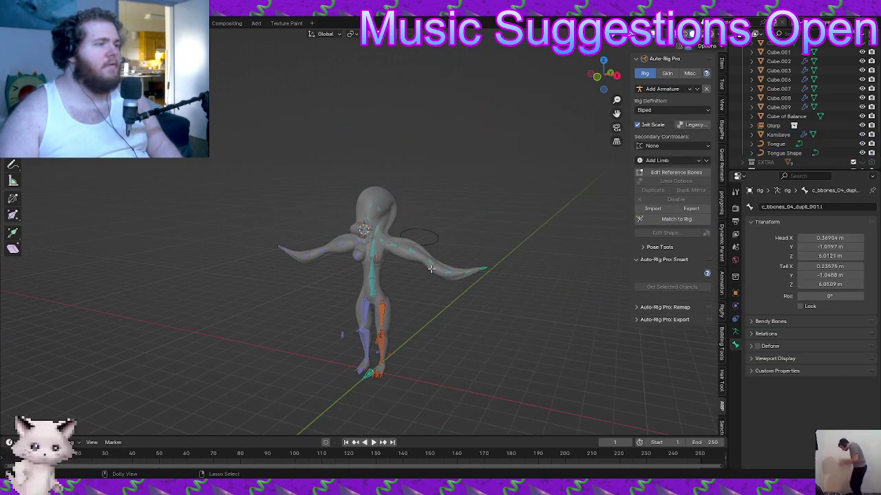
Start editing the rig's reference bones and show the character in solid shading, discarding any bone added by the head
{"action": "scroll", "coordinate": [450, 255], "scroll_direction": "up", "scroll_amount": 2}
{"action": "middle_click_drag", "start_coordinate": [422, 273], "coordinate": [450, 232]}
{"action": "scroll", "coordinate": [450, 232], "scroll_direction": "up", "scroll_amount": 1}
{"action": "key", "text": "ctrl+Tab"}
{"action": "left_click", "coordinate": [433, 263]}
{"action": "scroll", "coordinate": [432, 261], "scroll_direction": "down", "scroll_amount": 2}
{"action": "mouse_move", "coordinate": [433, 261]}
{"action": "middle_mouse_down", "text": "shift"}
{"action": "mouse_move", "coordinate": [432, 283]}
{"action": "mouse_move", "coordinate": [417, 282]}
{"action": "mouse_move", "coordinate": [443, 291]}
{"action": "mouse_move", "coordinate": [379, 250]}
{"action": "mouse_move", "coordinate": [429, 318]}
{"action": "mouse_move", "coordinate": [344, 244]}
{"action": "middle_mouse_up", "text": "shift"}
{"action": "left_click", "coordinate": [668, 173]}
{"action": "scroll", "coordinate": [444, 226], "scroll_direction": "up", "scroll_amount": 3}
{"action": "key", "text": "z"}
{"action": "left_click", "coordinate": [441, 277]}
{"action": "scroll", "coordinate": [412, 297], "scroll_direction": "up", "scroll_amount": 5}
{"action": "scroll", "coordinate": [365, 269], "scroll_direction": "up", "scroll_amount": 1}
{"action": "middle_click_drag", "start_coordinate": [379, 281], "coordinate": [334, 229]}
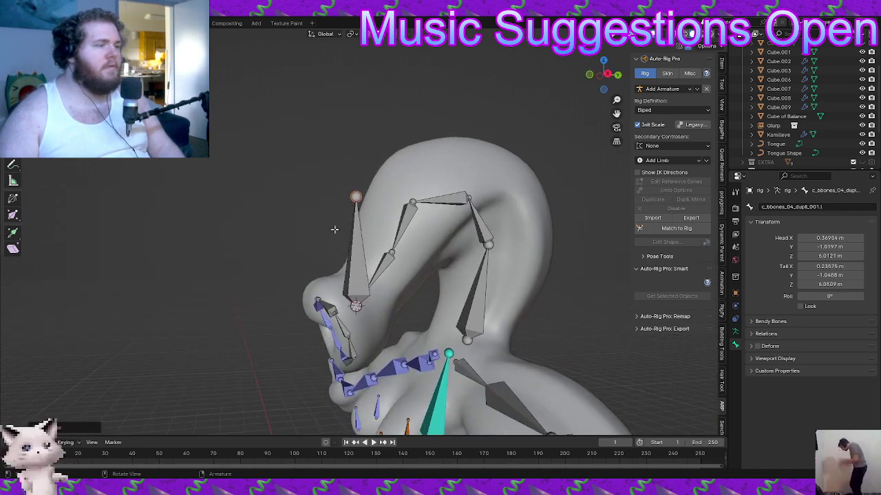
{"action": "key", "text": "ctrl+z"}
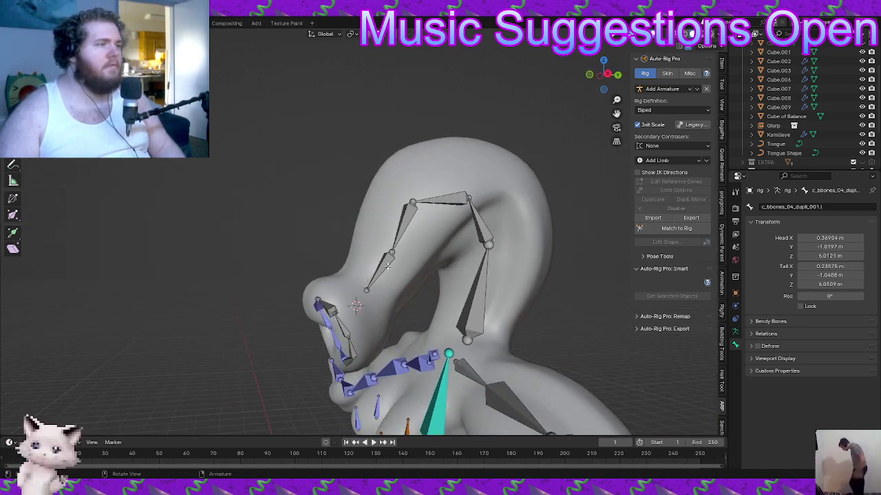
Select the joint between the last two reference bones of the neck chain
{"action": "left_click", "coordinate": [392, 253]}
{"action": "middle_click_drag", "start_coordinate": [427, 261], "coordinate": [401, 269]}
{"action": "middle_click_drag", "start_coordinate": [409, 275], "coordinate": [421, 242], "text": "shift"}
{"action": "scroll", "coordinate": [409, 235], "scroll_direction": "up", "scroll_amount": 2}
{"action": "key", "text": "ctrl+Tab"}
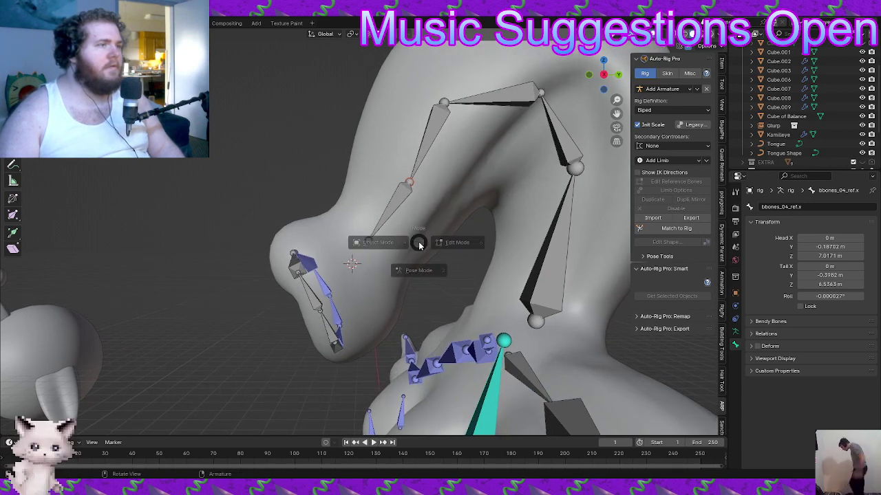
{"action": "left_click", "coordinate": [411, 270]}
{"action": "key", "text": "ctrl+Tab"}
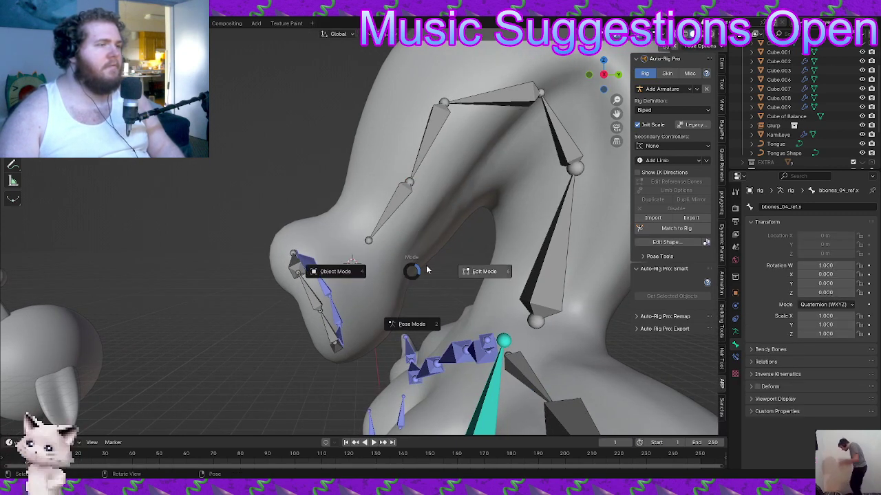
{"action": "left_click", "coordinate": [446, 259]}
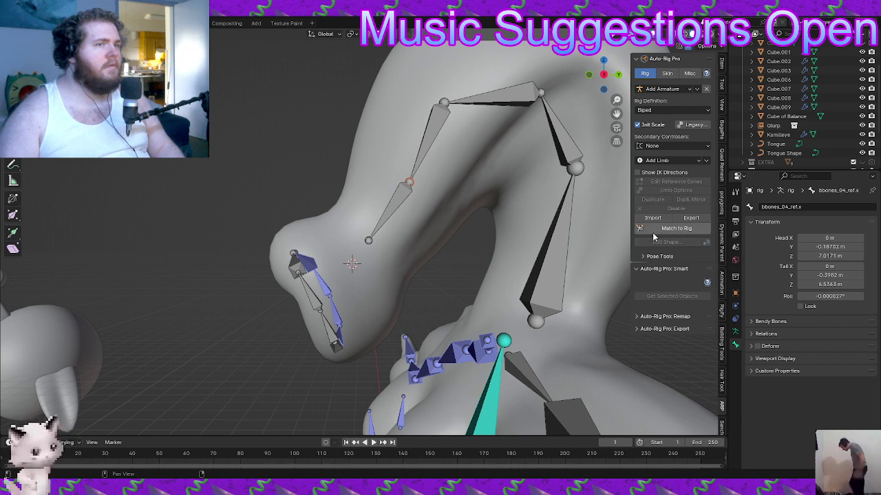
{"action": "key", "text": "ctrl+Tab"}
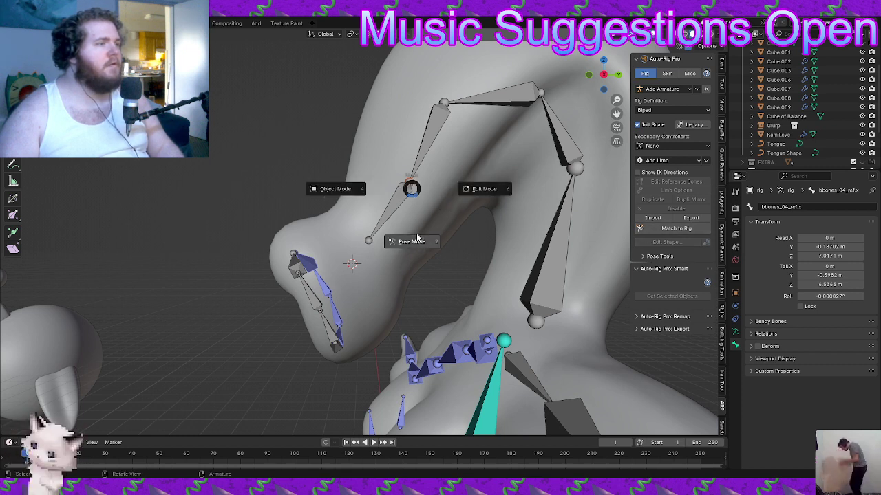
{"action": "left_click", "coordinate": [477, 195]}
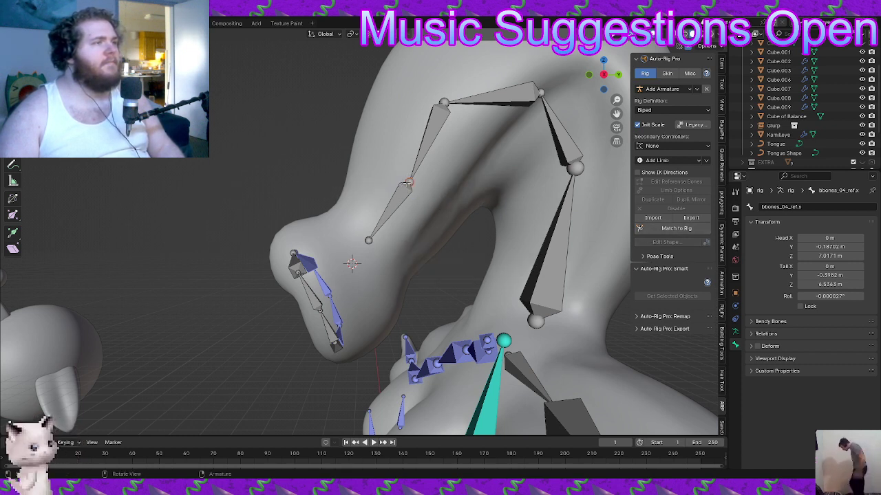
{"action": "key", "text": "shift+a"}
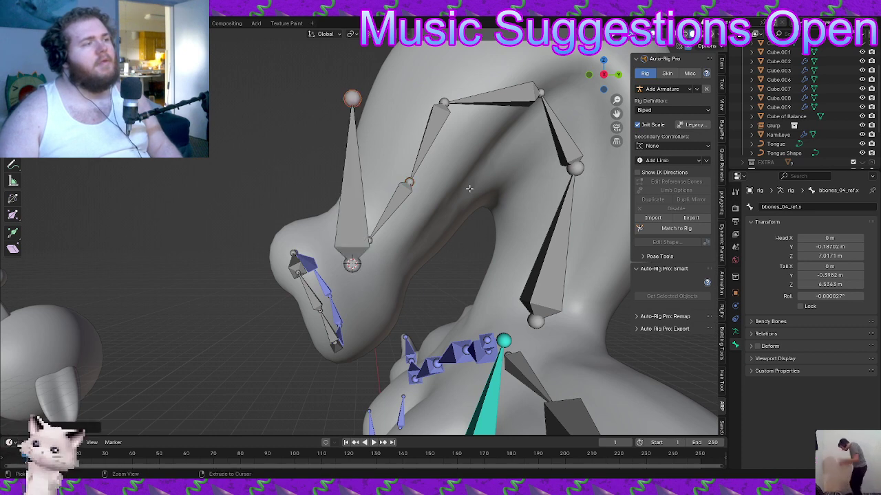
{"action": "key", "text": "ctrl+z"}
Snap the 3D cursor to the selected neck joint and add a new bone there
{"action": "key", "text": "shift+s"}
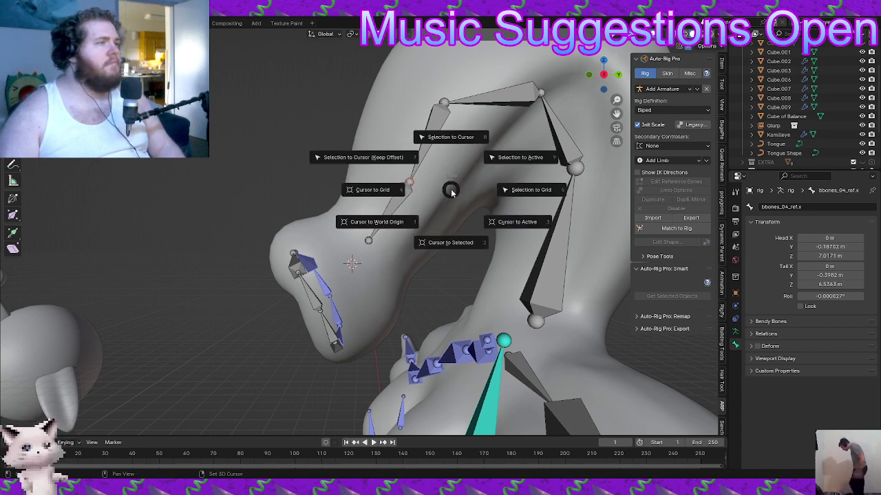
{"action": "left_click", "coordinate": [448, 246]}
{"action": "key", "text": "shift+a"}
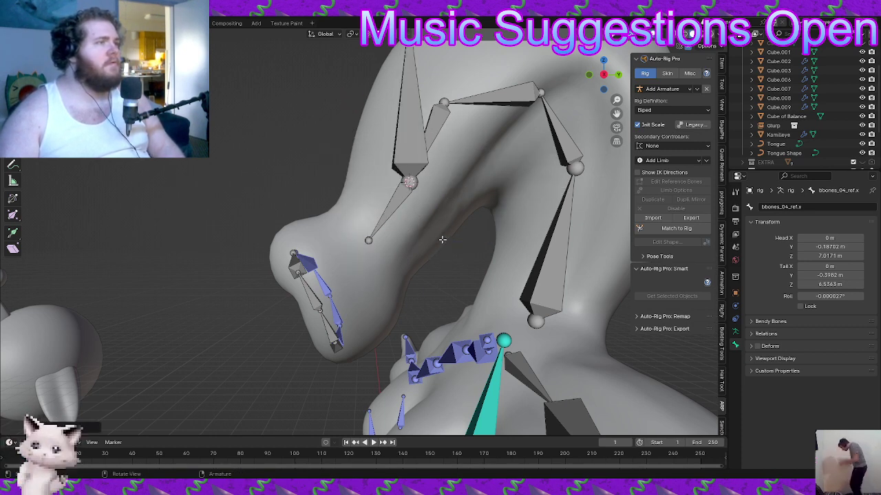
{"action": "scroll", "coordinate": [391, 130], "scroll_direction": "down", "scroll_amount": 3}
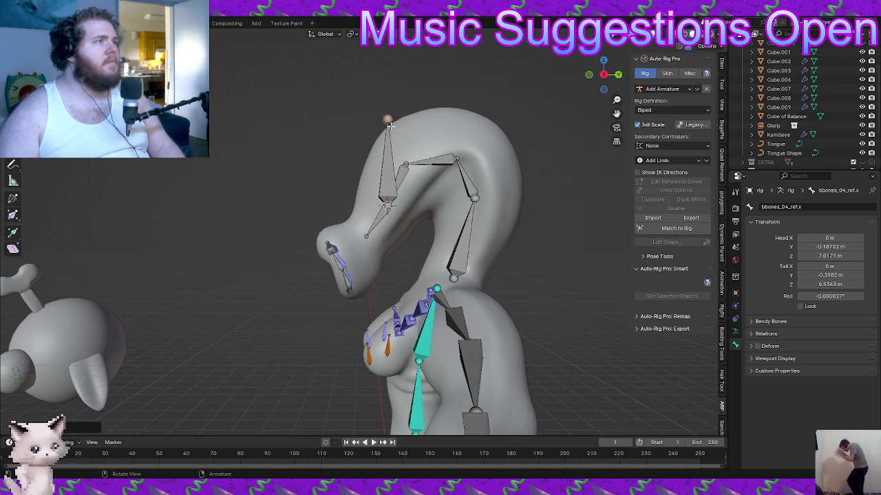
Snap the 3D cursor to the last neck bone's tip and snap the new bone's tail to the cursor
{"action": "left_click", "coordinate": [363, 235]}
{"action": "key", "text": "shift+s"}
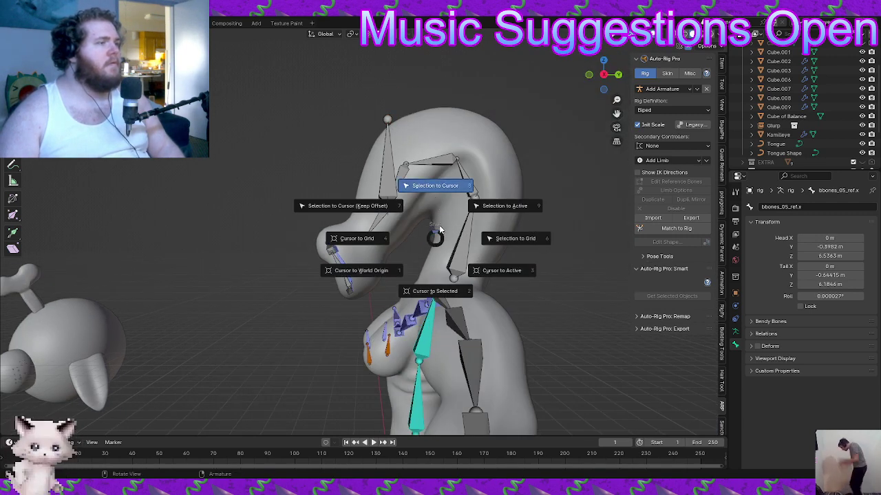
{"action": "left_click", "coordinate": [430, 297]}
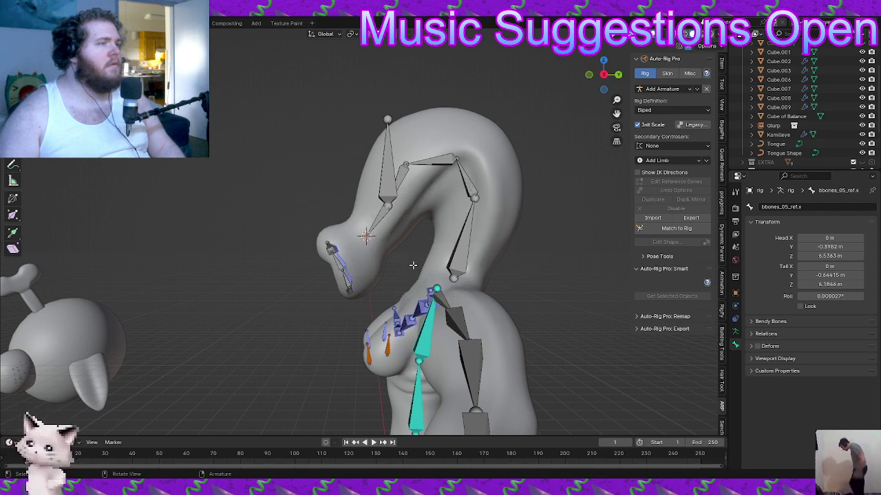
{"action": "left_click", "coordinate": [388, 115]}
{"action": "key", "text": "shift+s"}
{"action": "left_click", "coordinate": [451, 106]}
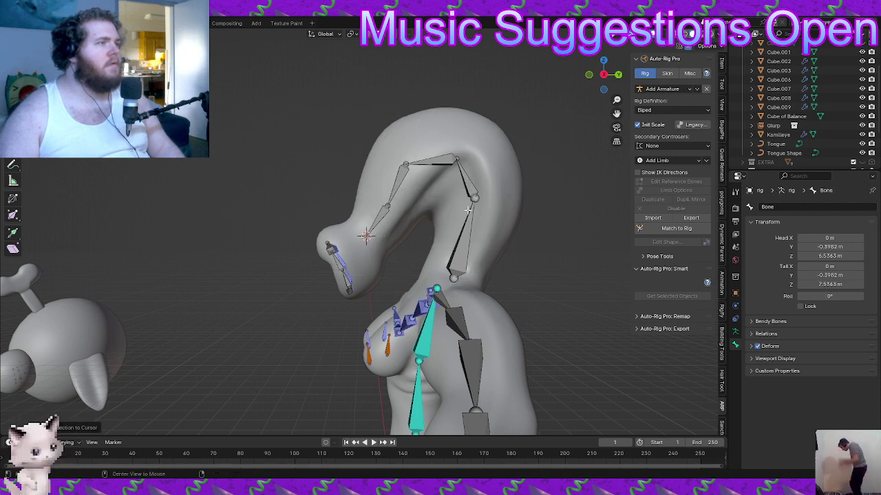
Move the new bone's tail slightly past the existing tip, to about Y -0.689 m and Z 6.126 m
{"action": "middle_click_drag", "start_coordinate": [456, 193], "coordinate": [365, 224], "text": "alt"}
{"action": "scroll", "coordinate": [366, 237], "scroll_direction": "up", "scroll_amount": 3}
{"action": "key", "text": "e"}
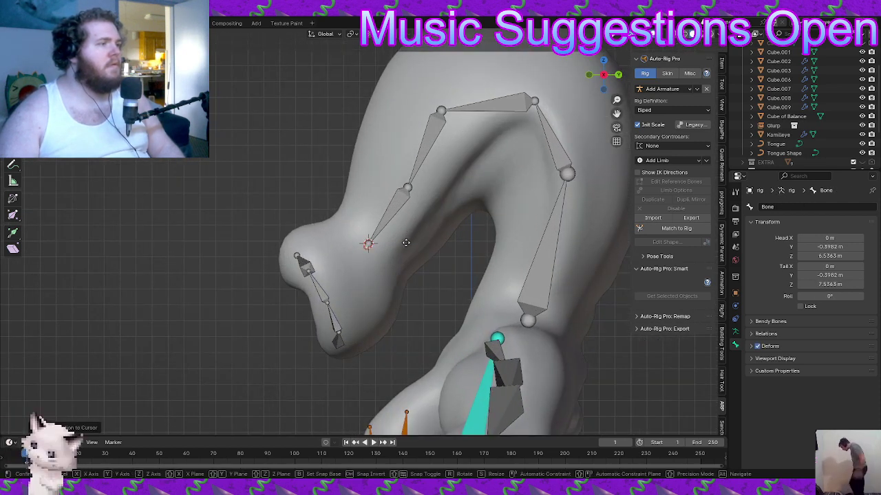
{"action": "left_click", "coordinate": [349, 304]}
{"action": "scroll", "coordinate": [395, 255], "scroll_direction": "down", "scroll_amount": 2}
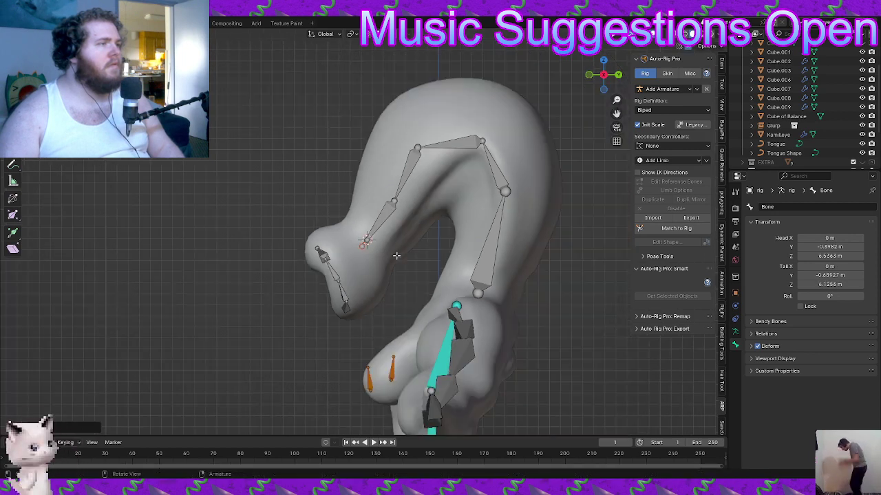
{"action": "middle_click_drag", "start_coordinate": [397, 254], "coordinate": [376, 260], "text": "shift"}
{"action": "scroll", "coordinate": [375, 251], "scroll_direction": "up", "scroll_amount": 3}
Select the new bone and inspect the Main, Secondary, Deform and Internal bone collections by showing and hiding them
{"action": "left_click", "coordinate": [370, 226]}
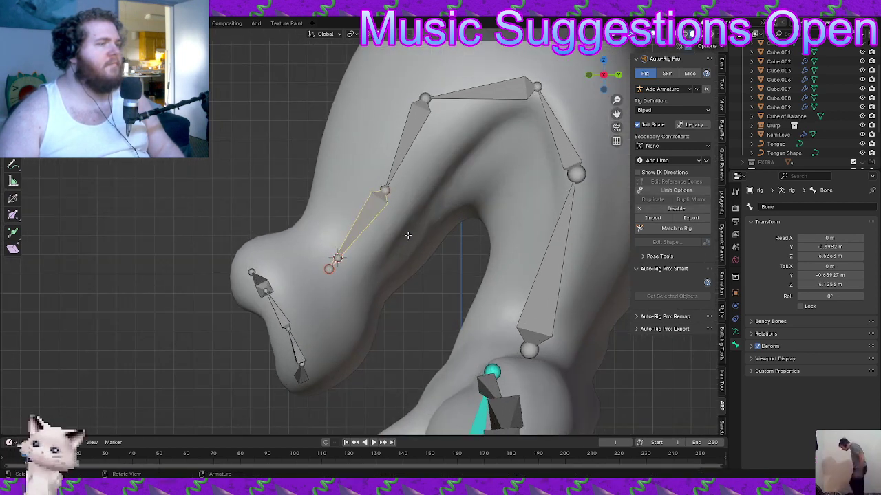
{"action": "key", "text": "shift+d"}
{"action": "right_click", "coordinate": [443, 268]}
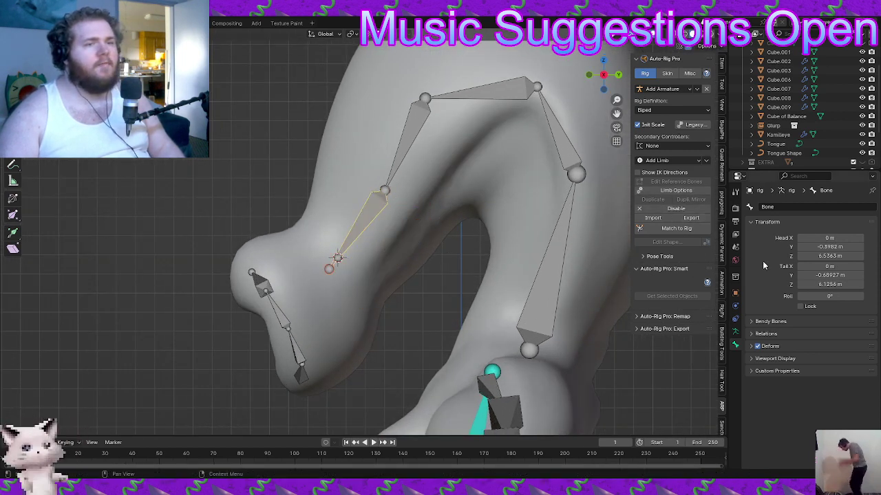
{"action": "left_click", "coordinate": [736, 333]}
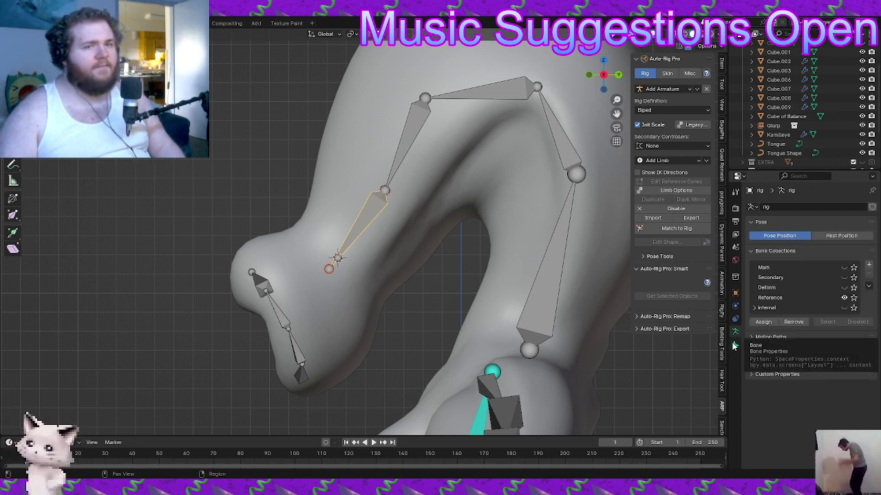
{"action": "left_click", "coordinate": [845, 288]}
{"action": "left_click", "coordinate": [844, 278]}
{"action": "left_click", "coordinate": [844, 267]}
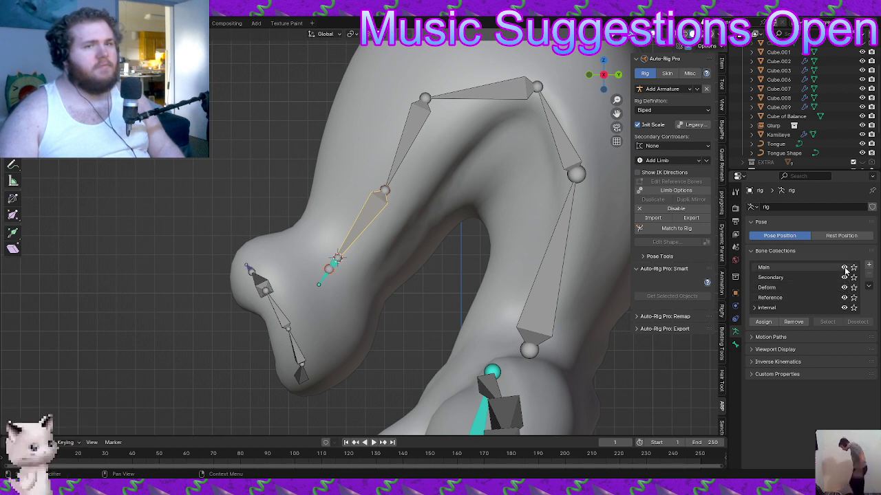
{"action": "left_click", "coordinate": [845, 268]}
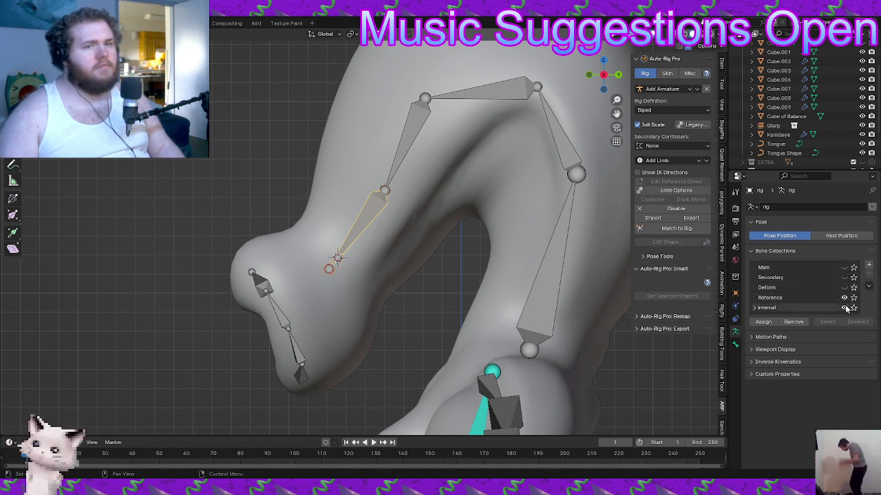
{"action": "left_click", "coordinate": [844, 307]}
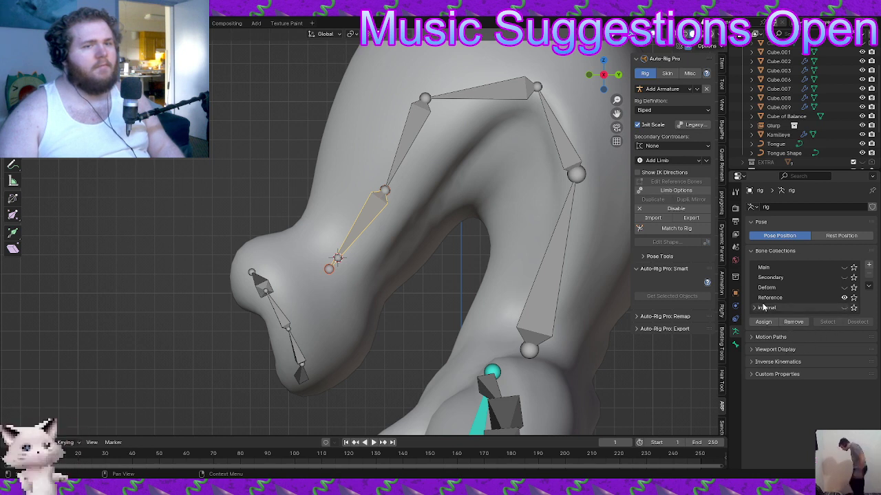
Assign the new bone to the Main, Secondary, Deform and Reference bone collections
{"action": "left_click", "coordinate": [779, 267]}
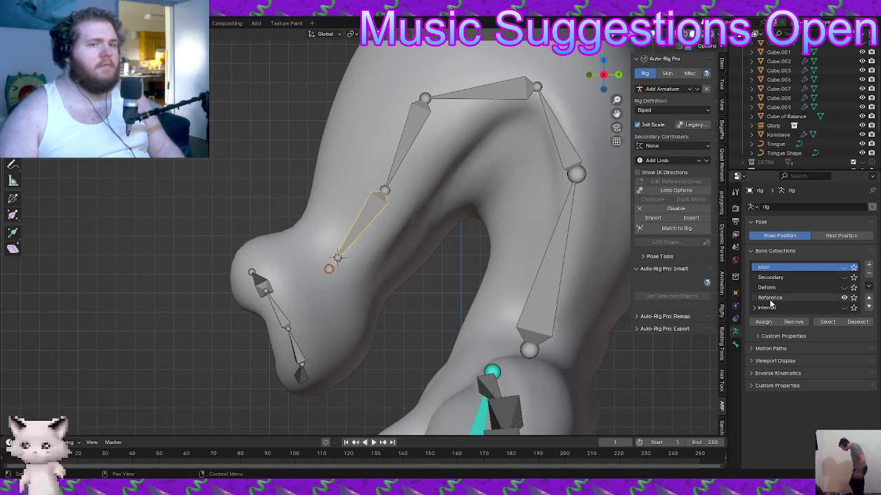
{"action": "left_click", "coordinate": [764, 323]}
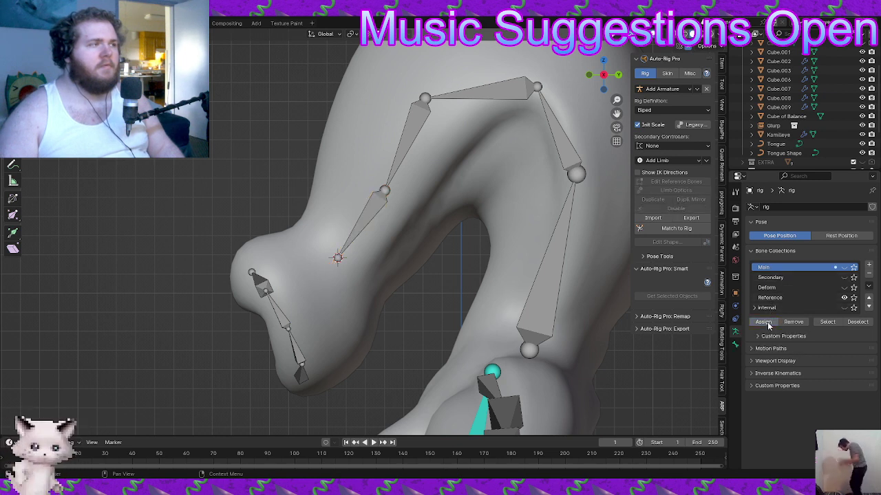
{"action": "left_click", "coordinate": [790, 278]}
{"action": "left_click", "coordinate": [764, 323]}
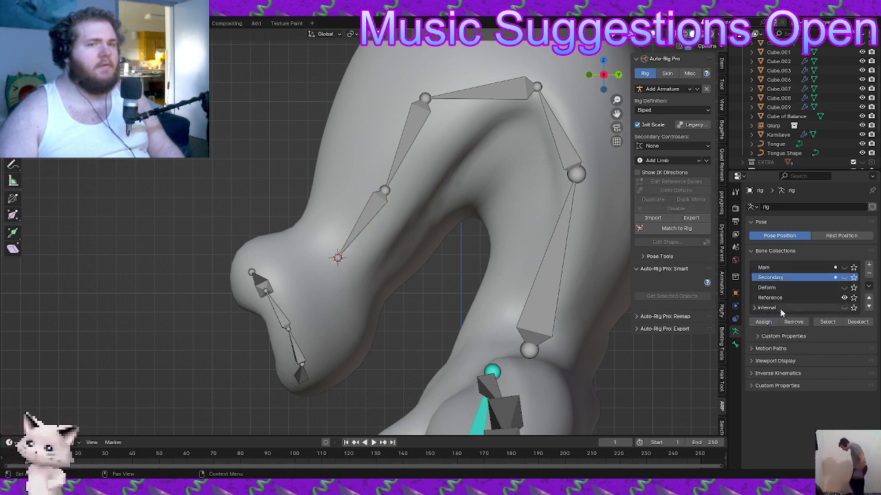
{"action": "left_click", "coordinate": [801, 285]}
{"action": "left_click", "coordinate": [777, 323]}
{"action": "left_click", "coordinate": [799, 297]}
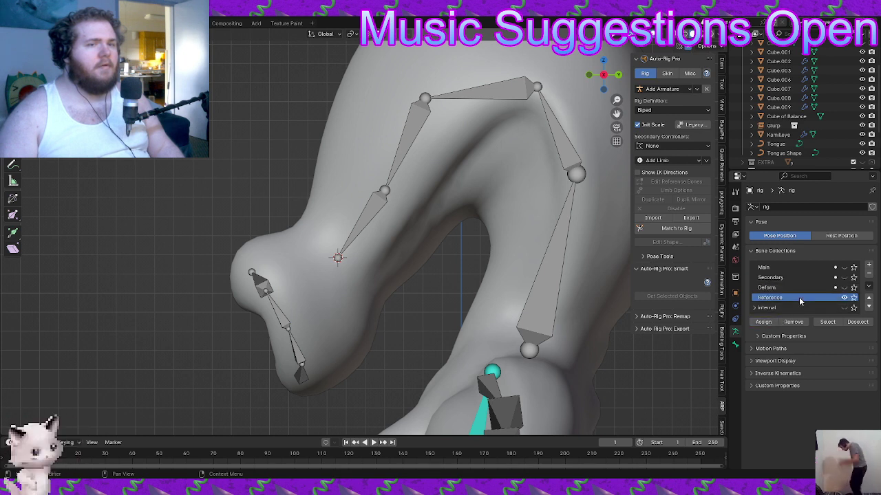
{"action": "left_click", "coordinate": [774, 323]}
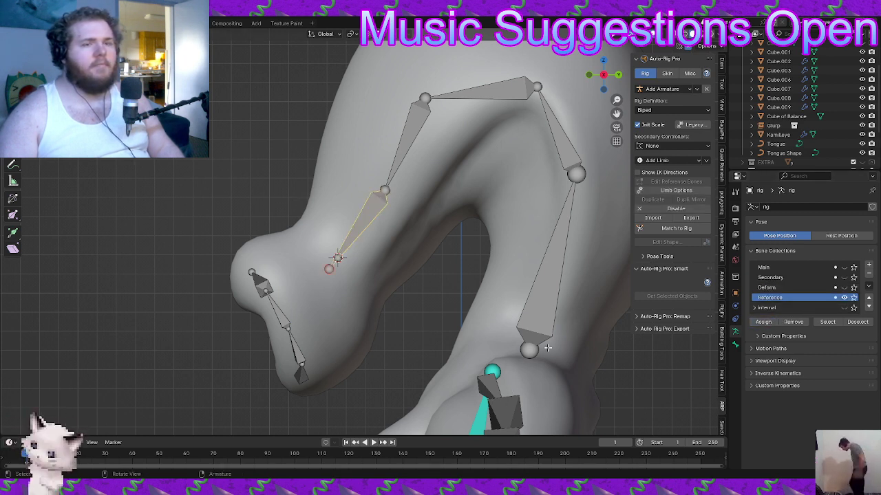
Turn off Deform for the new bone
{"action": "left_click", "coordinate": [736, 343]}
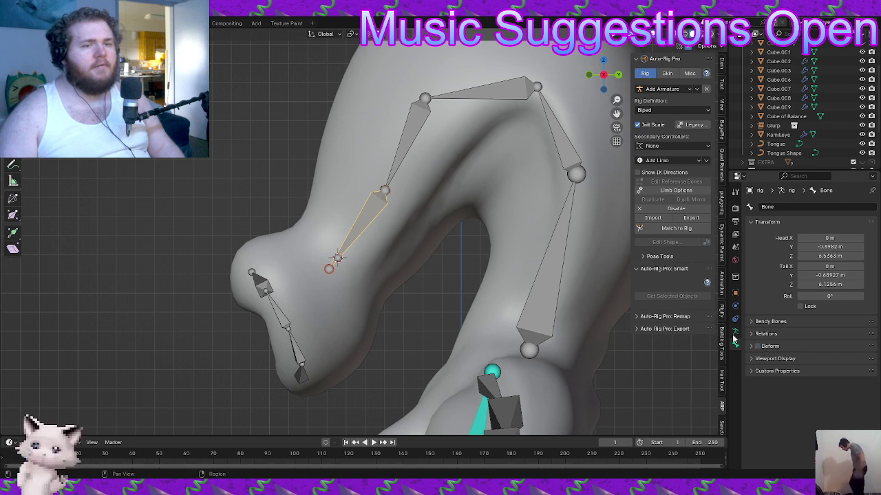
{"action": "left_click", "coordinate": [735, 333]}
Switch the rig to Pose Mode and open the list of available constraints for the new bone
{"action": "scroll", "coordinate": [460, 305], "scroll_direction": "up", "scroll_amount": 2}
{"action": "middle_click_drag", "start_coordinate": [373, 283], "coordinate": [432, 272], "text": "shift"}
{"action": "scroll", "coordinate": [440, 267], "scroll_direction": "down", "scroll_amount": 2}
{"action": "key", "text": "Tab"}
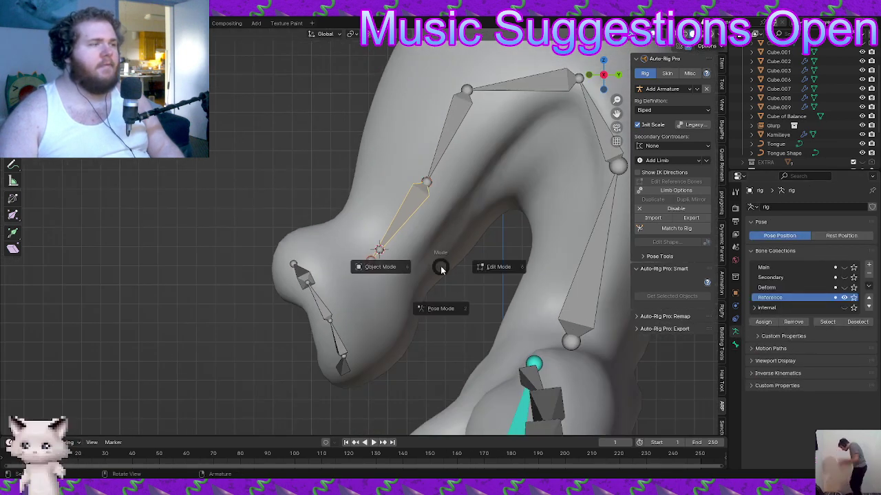
{"action": "left_click", "coordinate": [444, 290]}
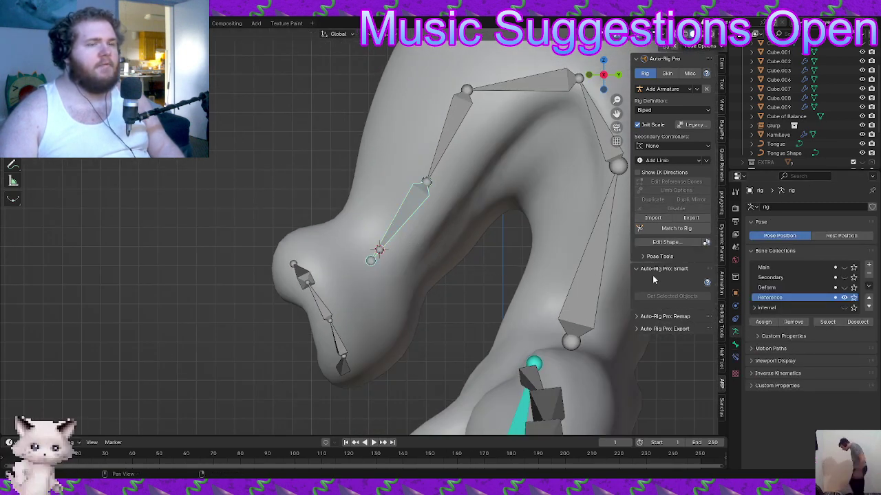
{"action": "left_click", "coordinate": [735, 357]}
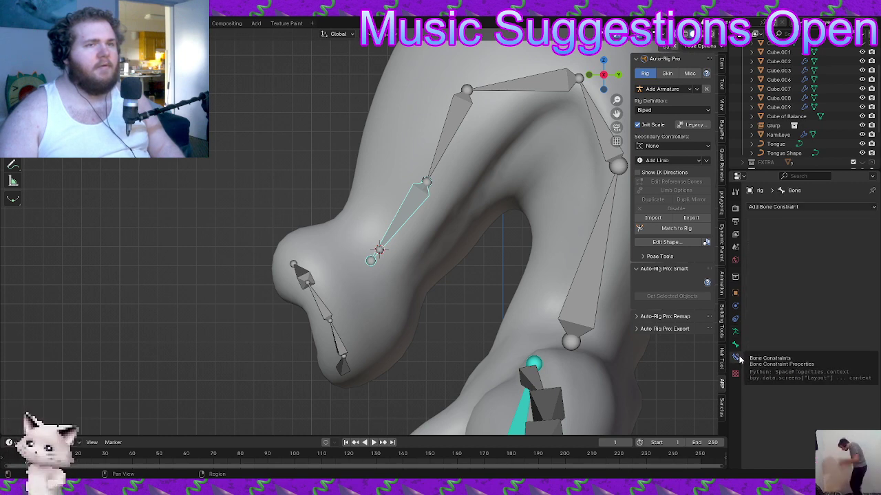
{"action": "left_click", "coordinate": [796, 208]}
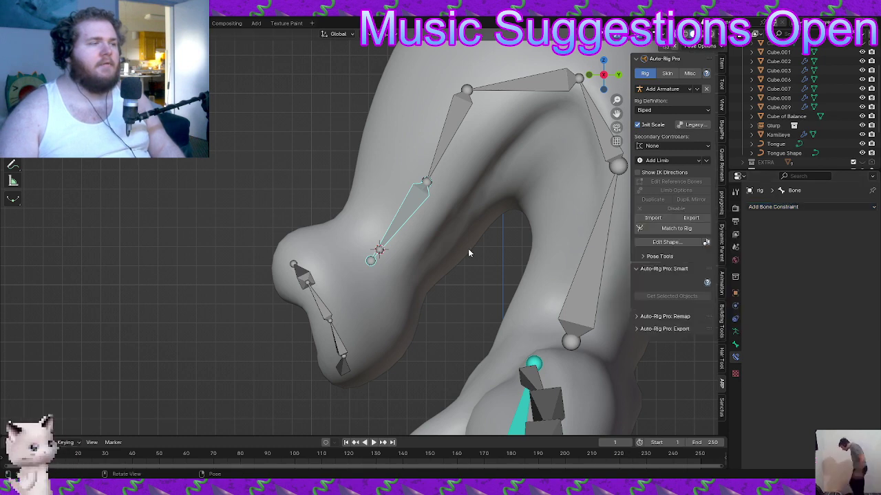
Run Match to Rig on the edited reference bones
{"action": "scroll", "coordinate": [428, 240], "scroll_direction": "up", "scroll_amount": 1}
{"action": "scroll", "coordinate": [428, 240], "scroll_direction": "down", "scroll_amount": 3}
{"action": "key", "text": "Tab"}
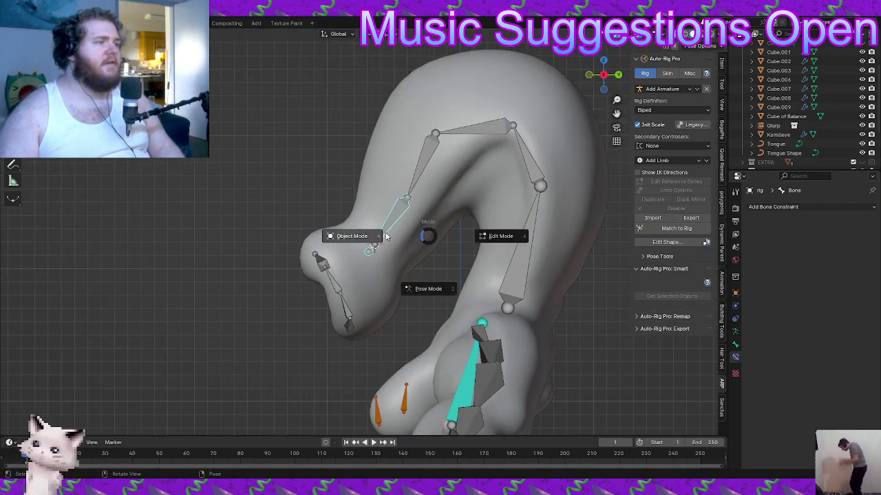
{"action": "left_click", "coordinate": [385, 238]}
{"action": "left_click", "coordinate": [686, 230]}
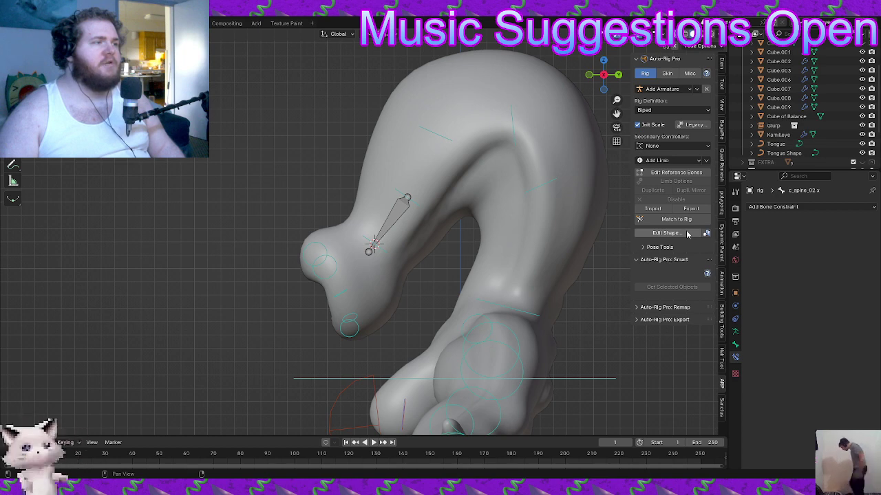
Inspect the new bone and the neighbouring spine tip controller by selecting each in Pose Mode
{"action": "left_click", "coordinate": [390, 227]}
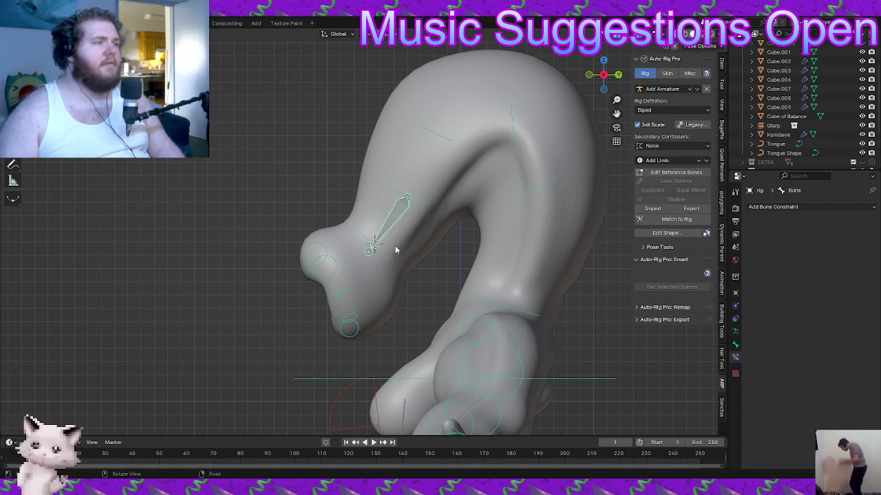
{"action": "scroll", "coordinate": [388, 251], "scroll_direction": "up", "scroll_amount": 3}
{"action": "key", "text": "Tab"}
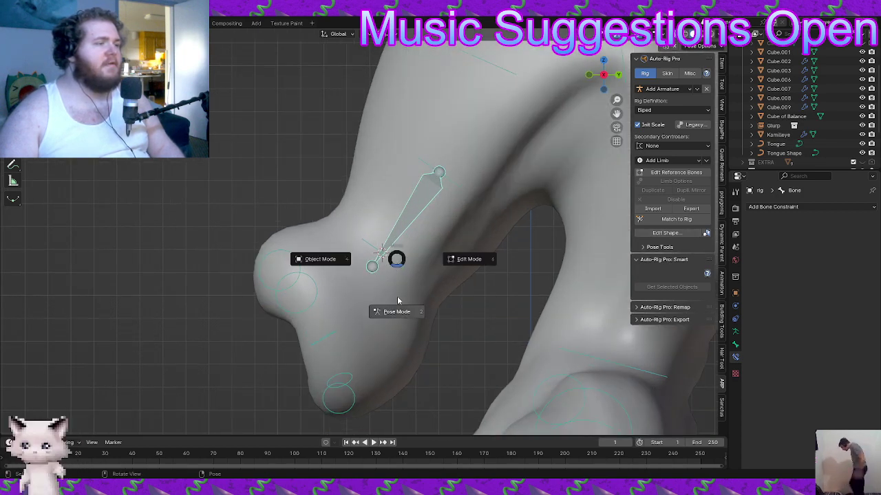
{"action": "left_click", "coordinate": [397, 298]}
{"action": "left_click", "coordinate": [401, 267]}
Enter Edit Mode on the rig and turn on see-through display so the bones inside the head show
{"action": "key", "text": "Tab"}
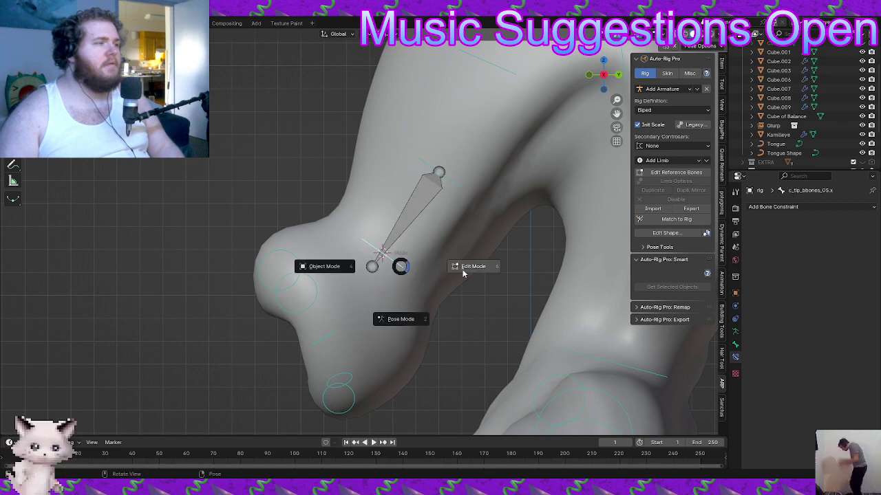
{"action": "left_click", "coordinate": [463, 273]}
{"action": "key", "text": "z"}
{"action": "left_click", "coordinate": [450, 302]}
{"action": "middle_click_drag", "start_coordinate": [450, 302], "coordinate": [446, 293]}
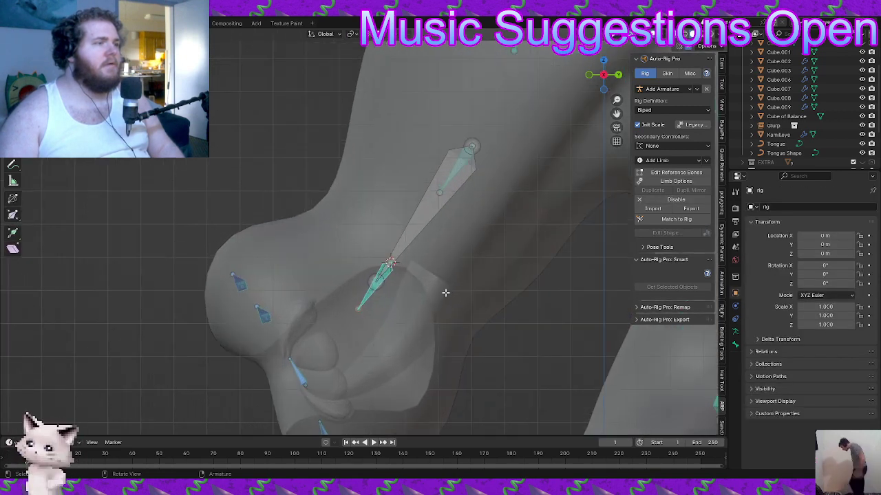
Examine how the new bone's ends line up with the small control bones near the mouth by selecting them in turn
{"action": "left_click", "coordinate": [416, 246]}
{"action": "middle_click_drag", "start_coordinate": [412, 257], "coordinate": [449, 233]}
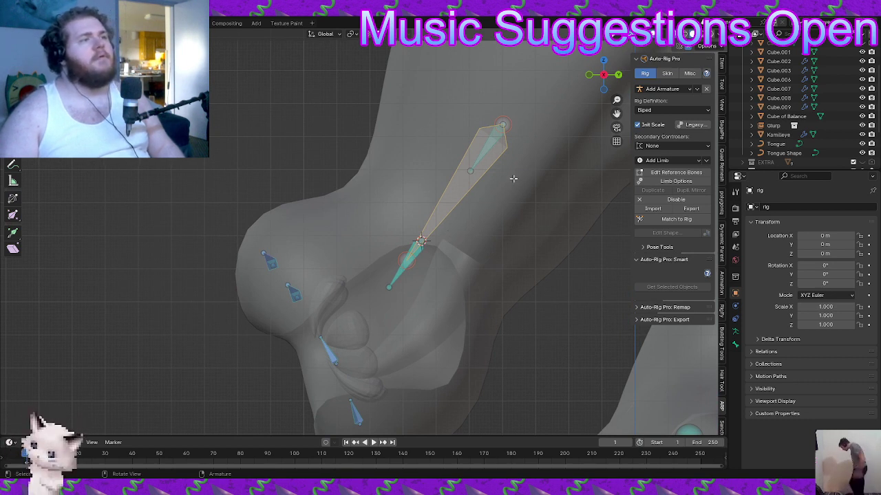
{"action": "left_click", "coordinate": [483, 145]}
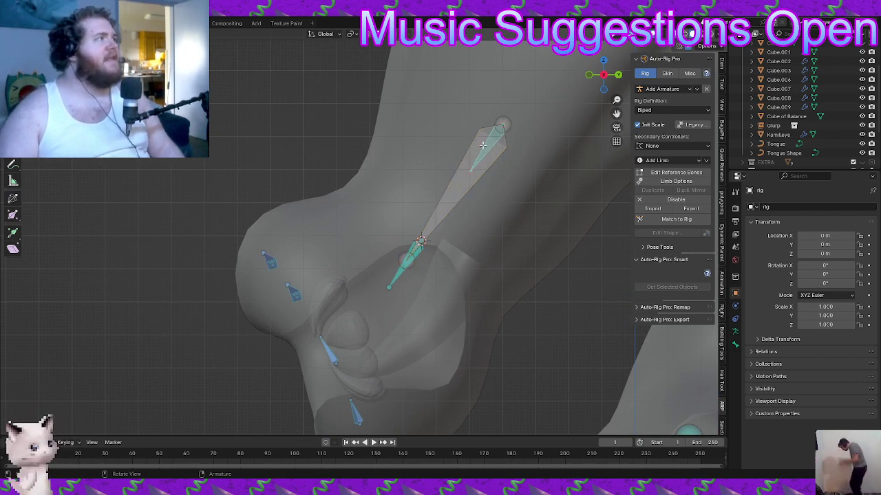
{"action": "left_click", "coordinate": [412, 259]}
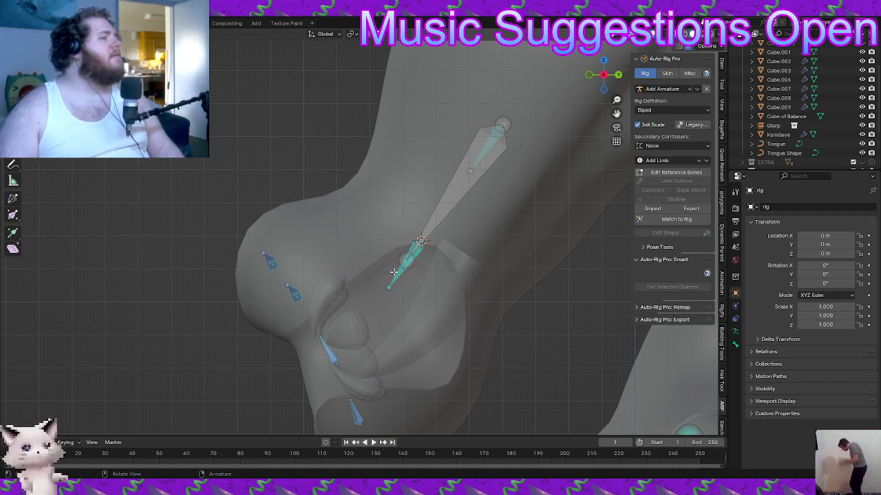
{"action": "left_click", "coordinate": [396, 273]}
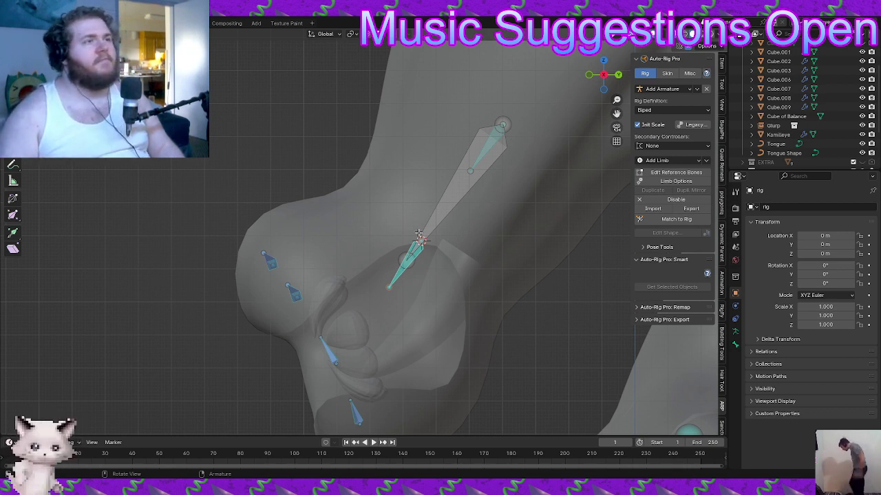
{"action": "left_click", "coordinate": [458, 192]}
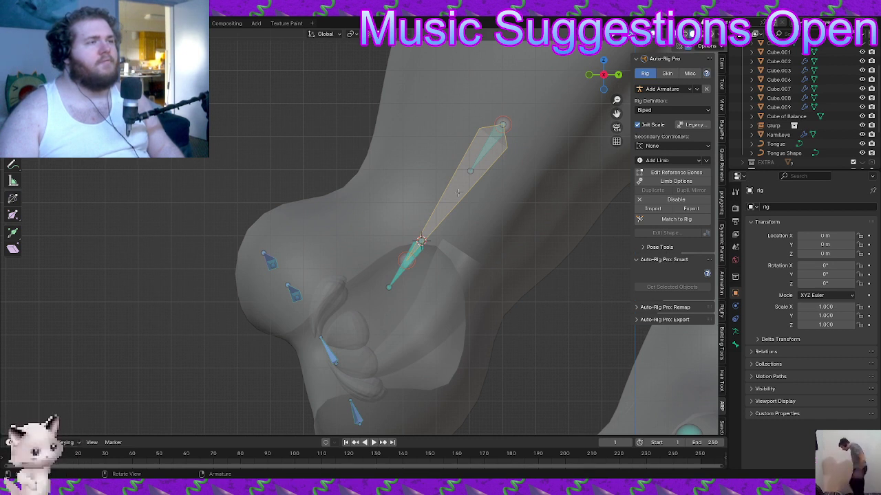
{"action": "left_click", "coordinate": [477, 240]}
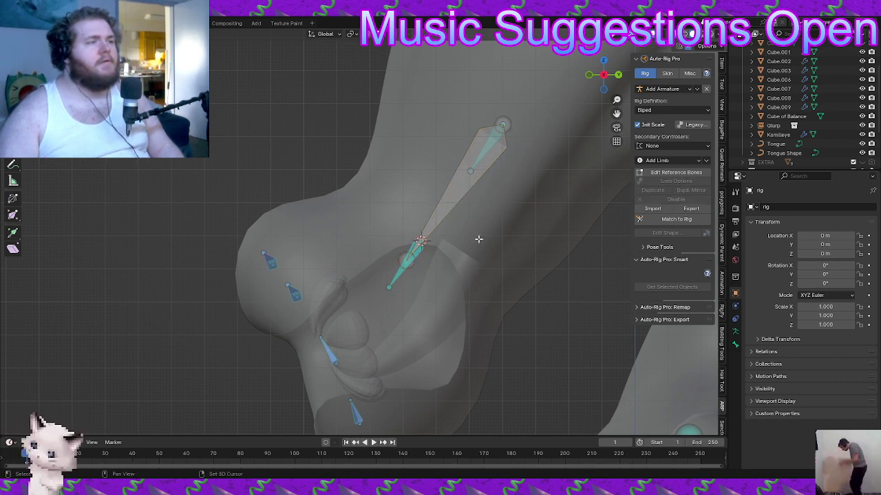
Snap the new bone's head to the 3D cursor at the head of the last spine tip control bone
{"action": "key", "text": "shift+s"}
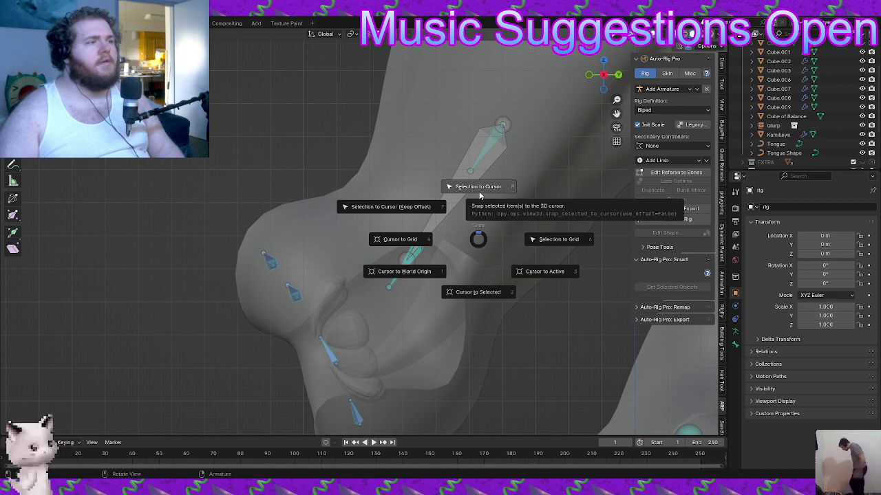
{"action": "left_click", "coordinate": [467, 291]}
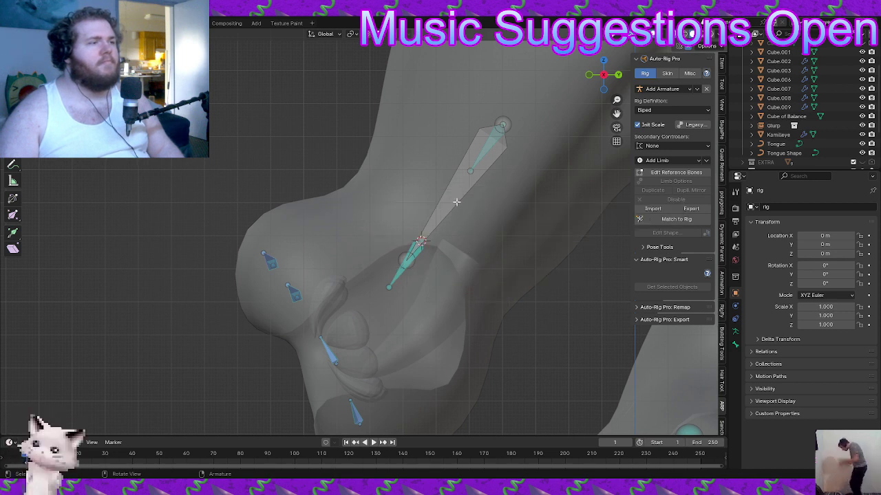
{"action": "key", "text": "shift+s"}
{"action": "left_click", "coordinate": [534, 97]}
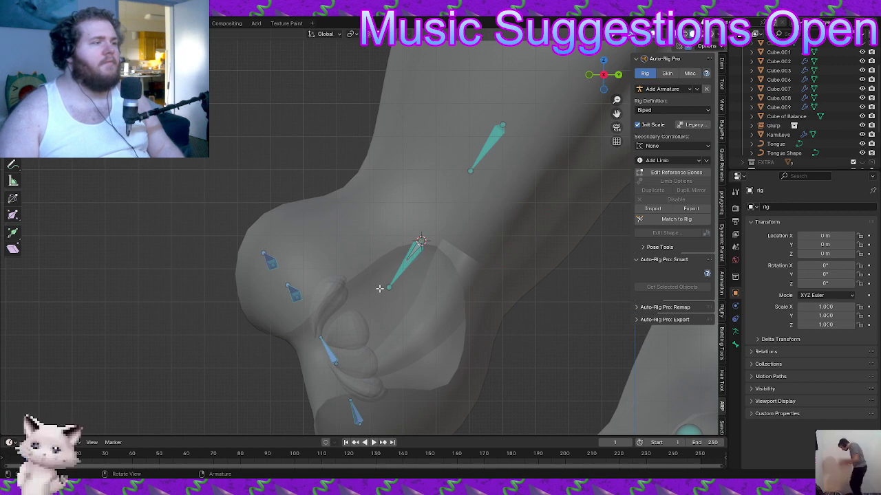
Snap the new bone's tail to the tip control bone's tail using the 3D cursor, and move it slightly past that point
{"action": "key", "text": "shift+s"}
{"action": "left_click", "coordinate": [386, 331]}
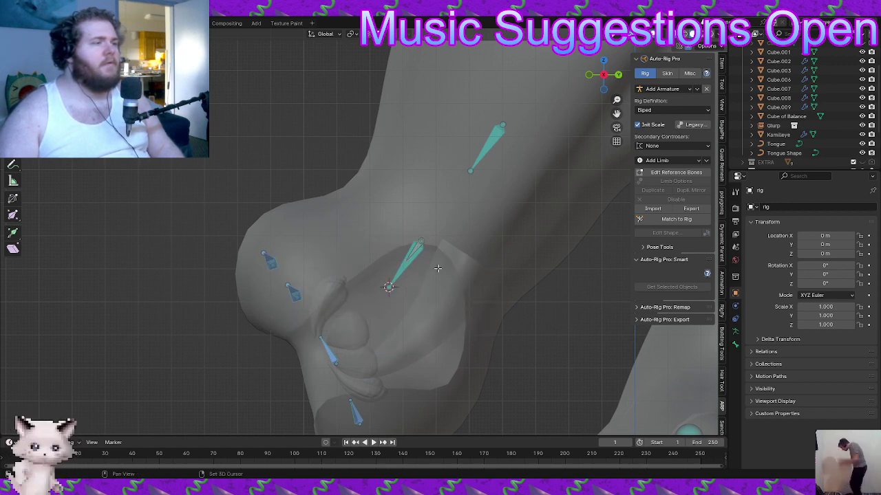
{"action": "key", "text": "shift+s"}
{"action": "left_click", "coordinate": [434, 238]}
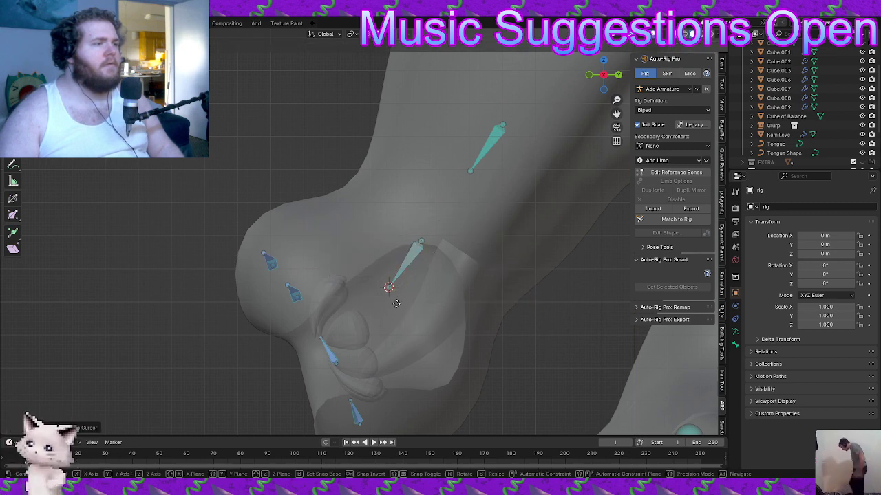
{"action": "key", "text": "g"}
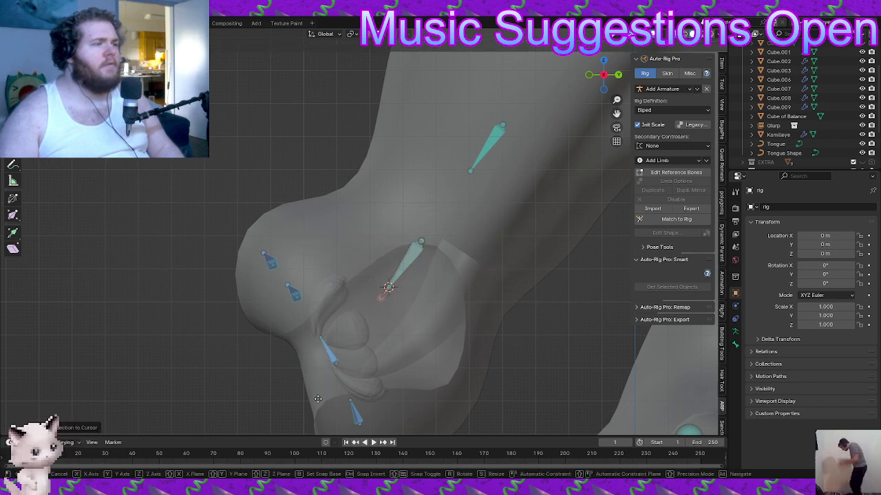
{"action": "left_click", "coordinate": [317, 399]}
Switch the repositioned bone to Pose Mode and make it the only selected bone beside the c_tip_bbones_05.x controller
{"action": "scroll", "coordinate": [387, 346], "scroll_direction": "up", "scroll_amount": 3}
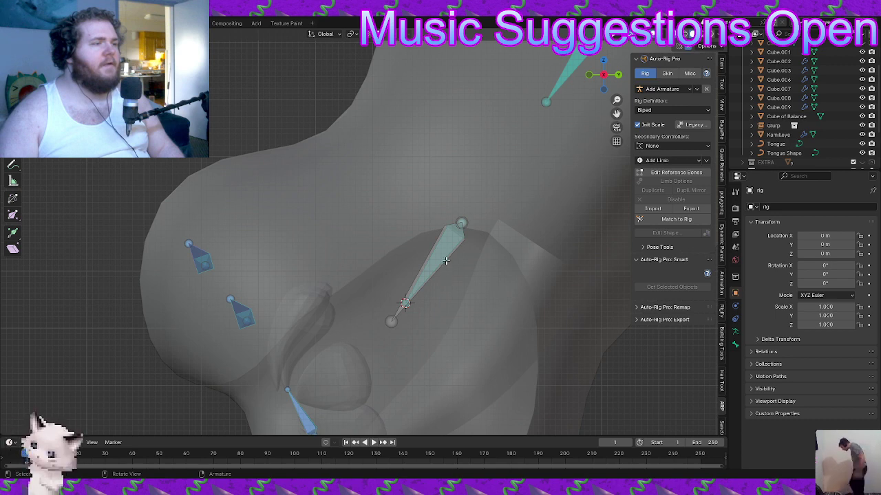
{"action": "left_click", "coordinate": [445, 261]}
{"action": "middle_click_drag", "start_coordinate": [446, 261], "coordinate": [420, 266]}
{"action": "key", "text": "ctrl+Tab"}
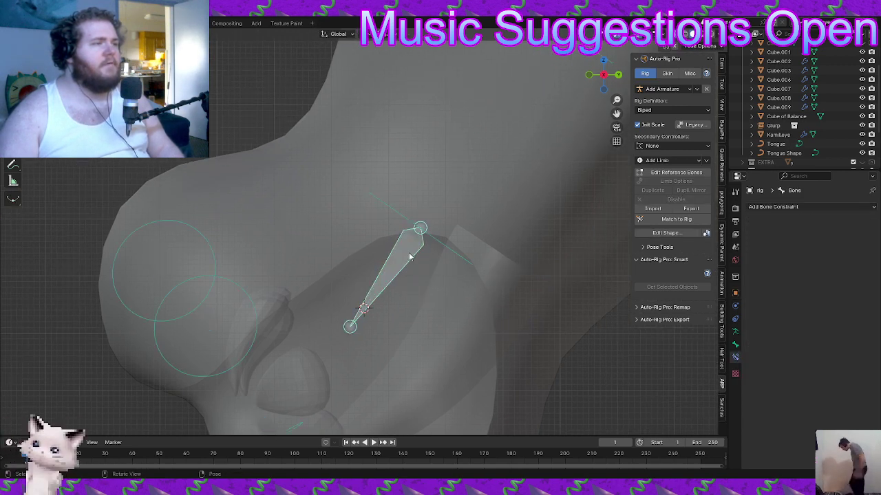
{"action": "middle_click_drag", "start_coordinate": [409, 257], "coordinate": [432, 255]}
{"action": "left_click", "coordinate": [441, 244], "text": "shift"}
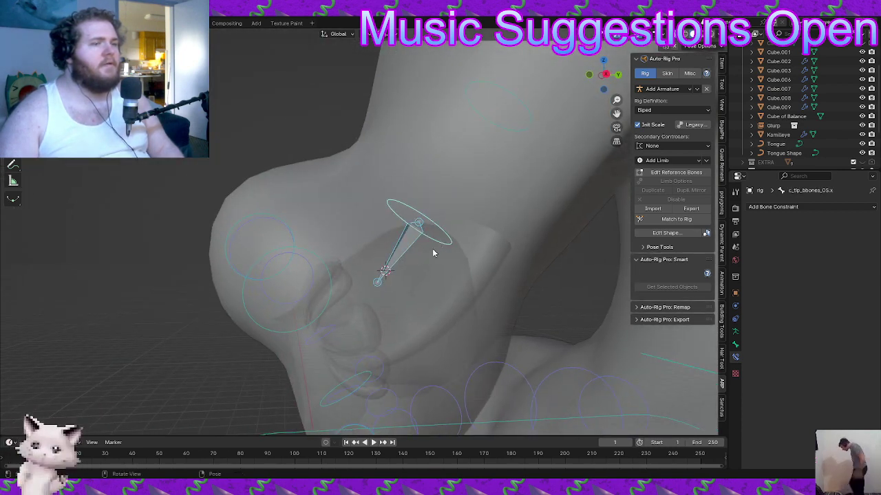
{"action": "left_click", "coordinate": [402, 248]}
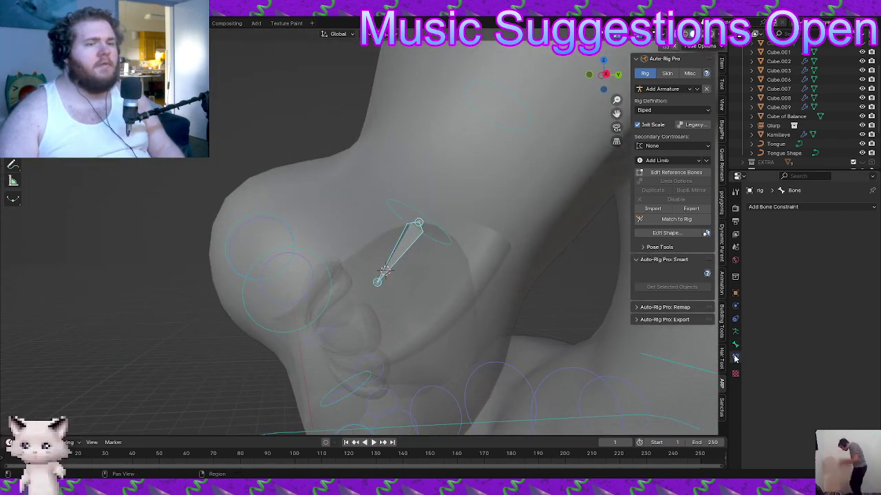
Add a Copy Location constraint to the new bone with rig as its target
{"action": "left_click", "coordinate": [791, 206]}
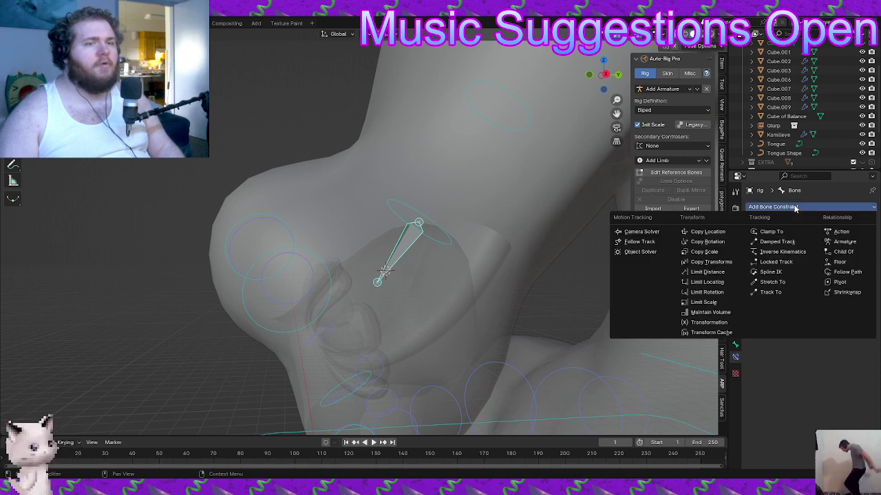
{"action": "left_click", "coordinate": [712, 236]}
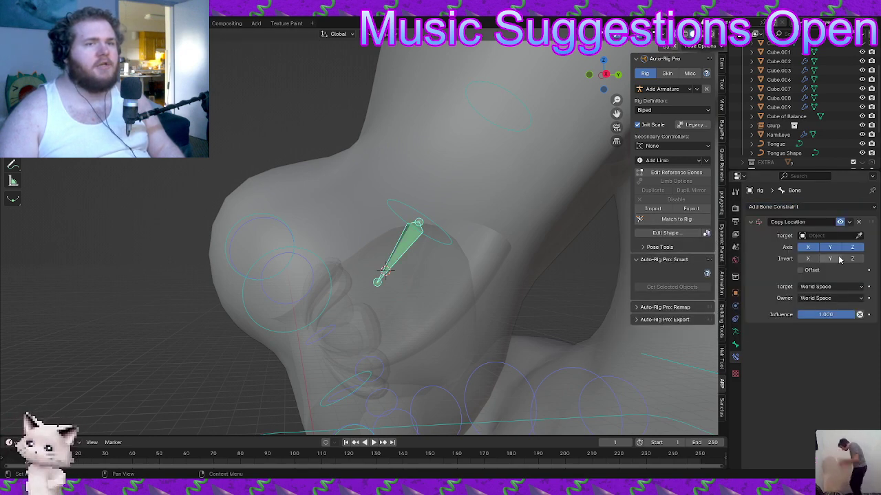
{"action": "left_click", "coordinate": [858, 237]}
Pick rig as the Copy Location target, check the tip controller's bone name, and reselect the new bone
{"action": "left_click", "coordinate": [448, 237]}
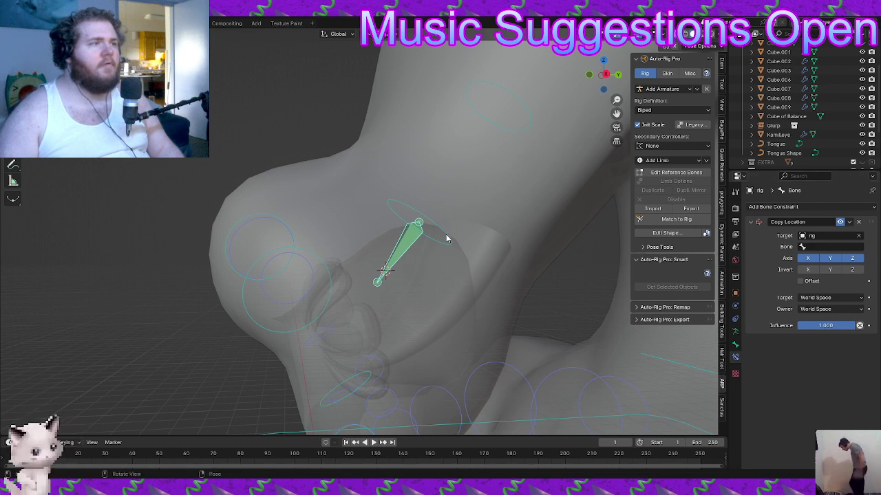
{"action": "left_click", "coordinate": [447, 238]}
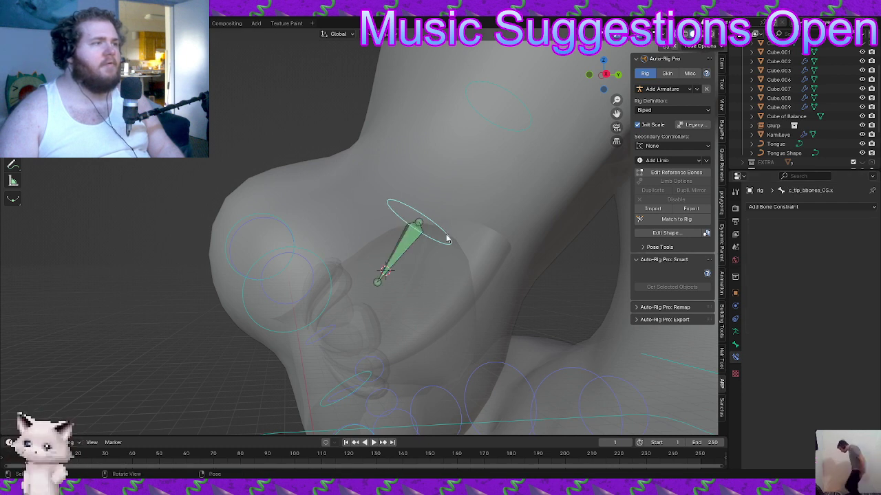
{"action": "left_click", "coordinate": [396, 264]}
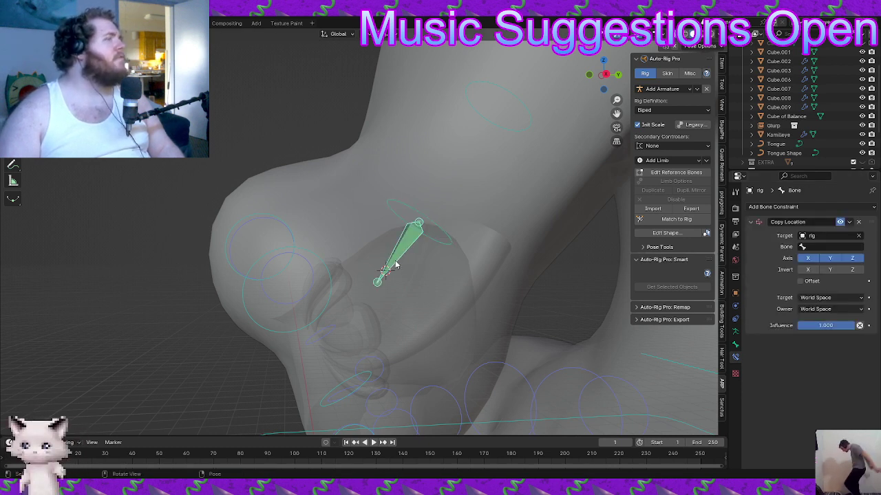
{"action": "left_click", "coordinate": [835, 247]}
{"action": "type", "text": "c"}
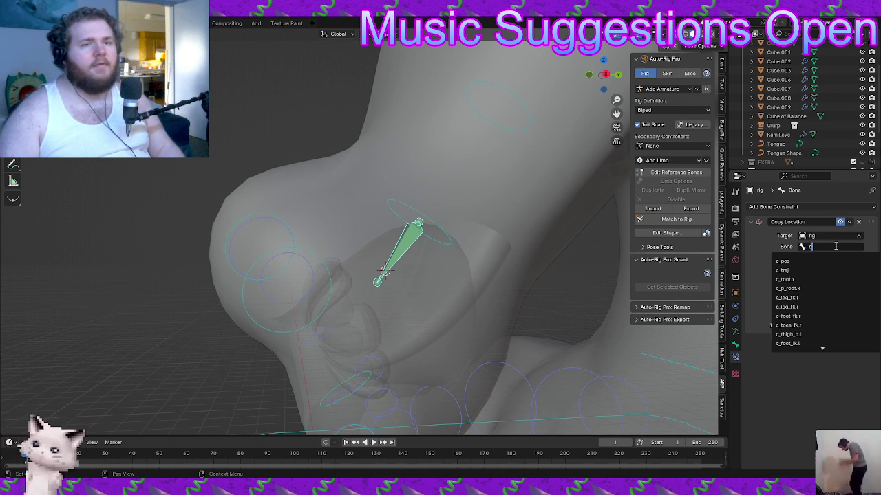
{"action": "type", "text": "c_"}
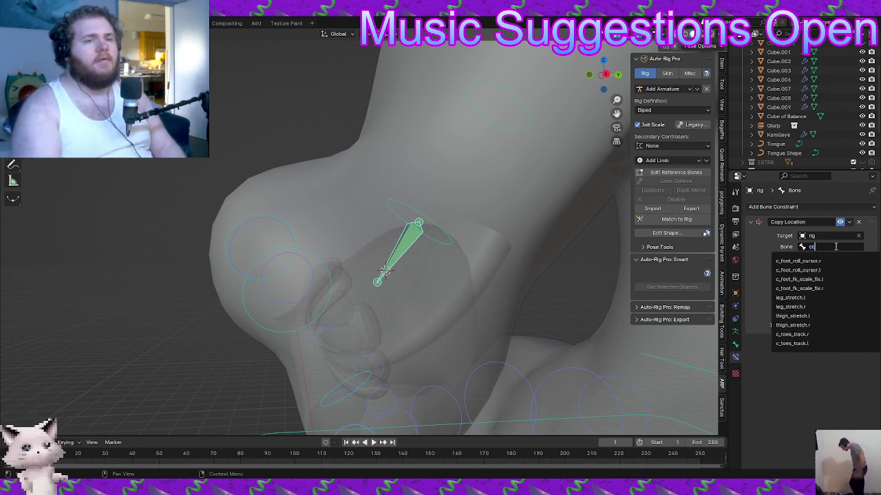
{"action": "type", "text": "t"}
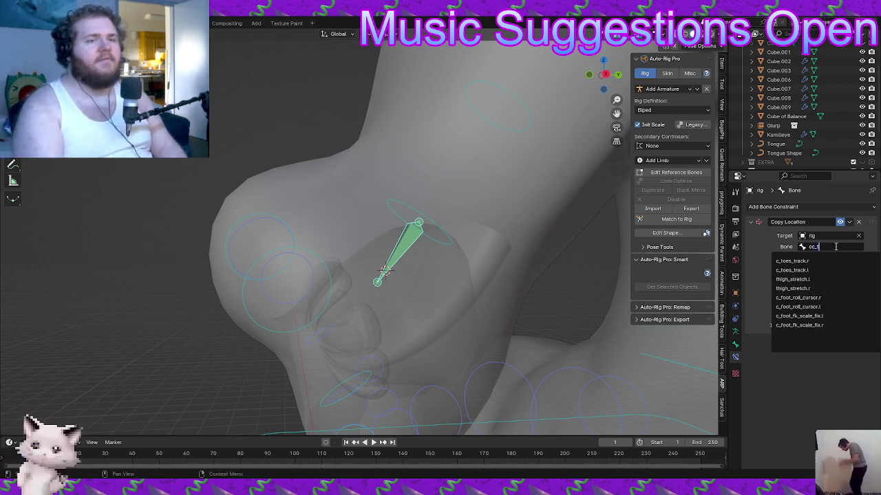
{"action": "key", "text": "BackSpace"}
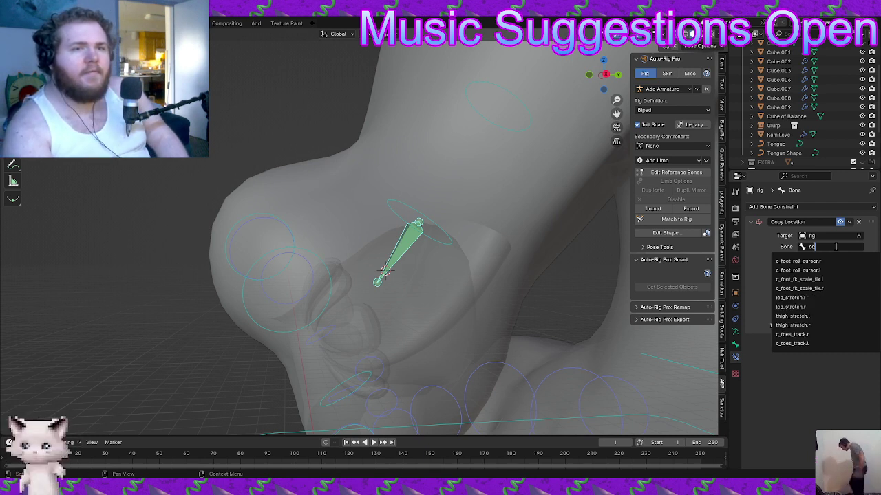
{"action": "key", "text": "Escape"}
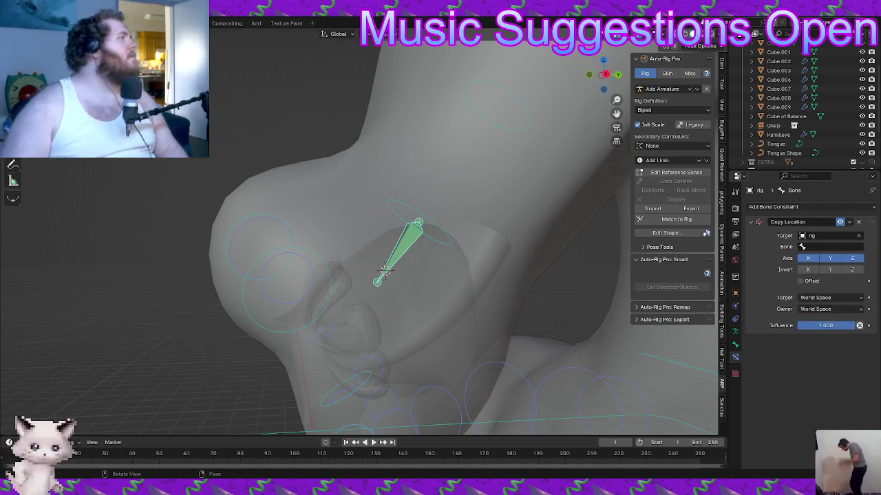
{"action": "left_click", "coordinate": [422, 227]}
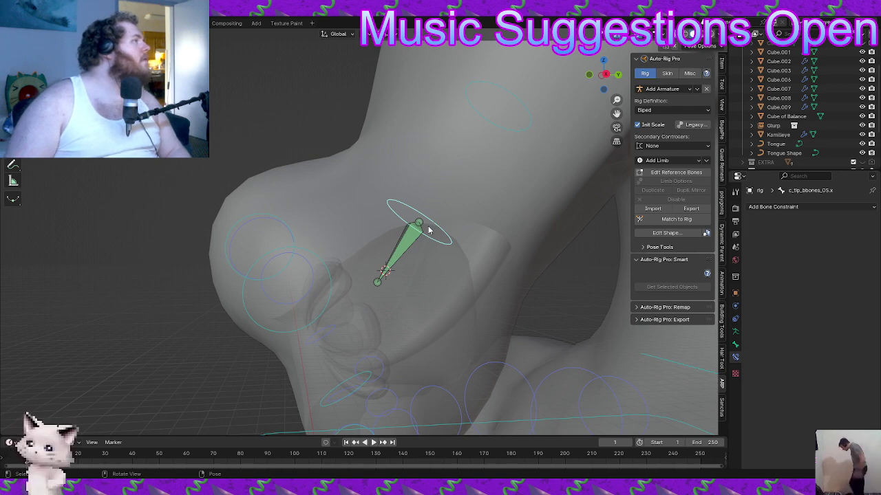
{"action": "left_click", "coordinate": [395, 251]}
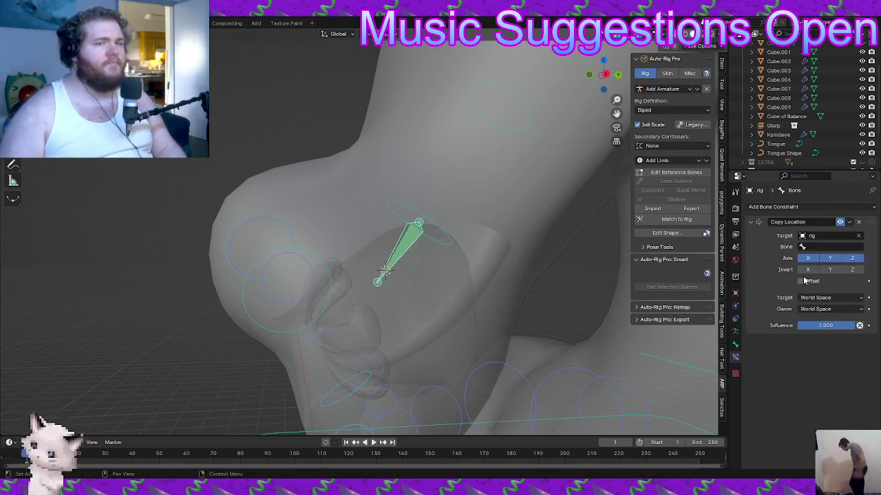
{"action": "left_click", "coordinate": [823, 247]}
{"action": "type", "text": "c"}
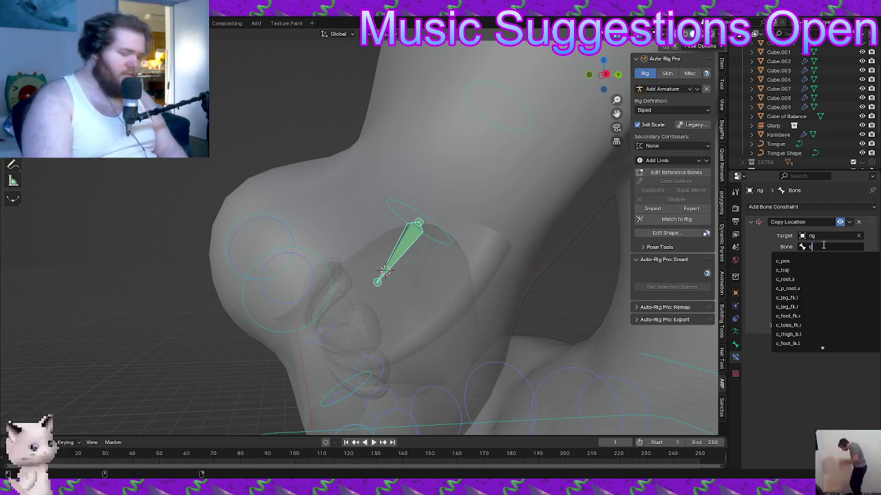
{"action": "type", "text": "_tip_b"}
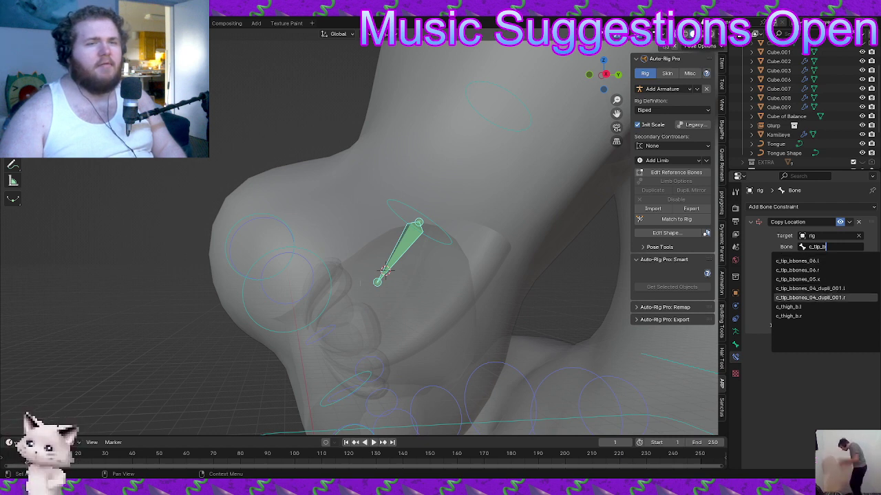
{"action": "key", "text": "Escape"}
Set the target bone of the new bone's Copy Location constraint to c_tip_bbones_05.x
{"action": "left_click", "coordinate": [454, 242]}
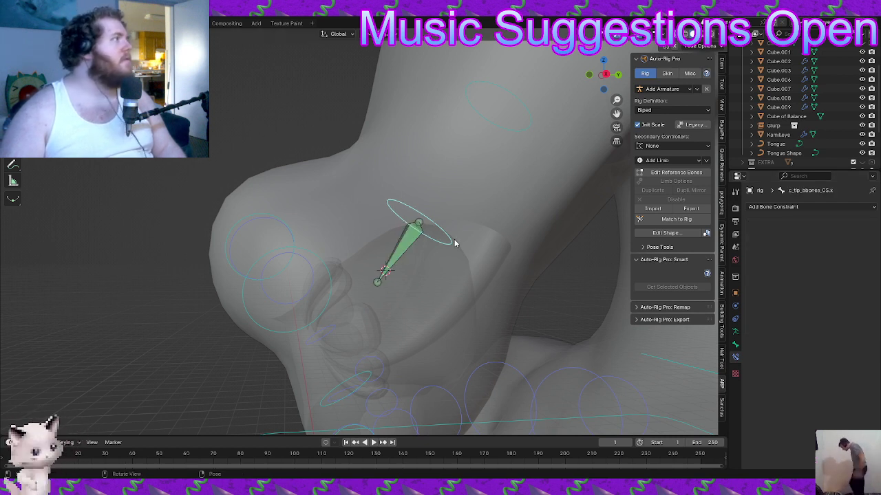
{"action": "left_click", "coordinate": [409, 247]}
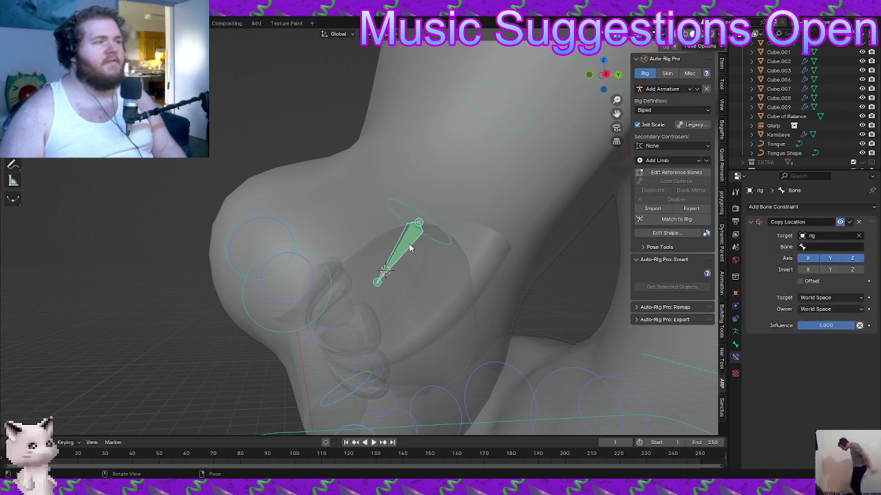
{"action": "left_click", "coordinate": [831, 246]}
{"action": "type", "text": "c"}
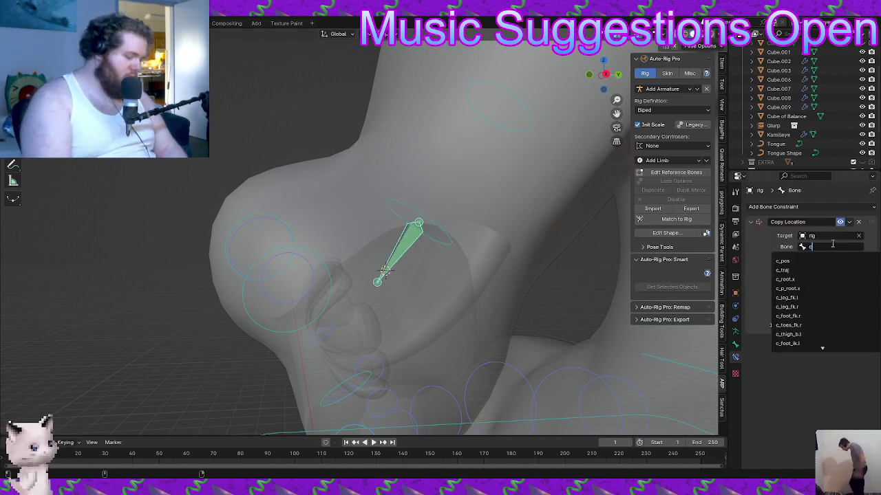
{"action": "type", "text": "_tip"}
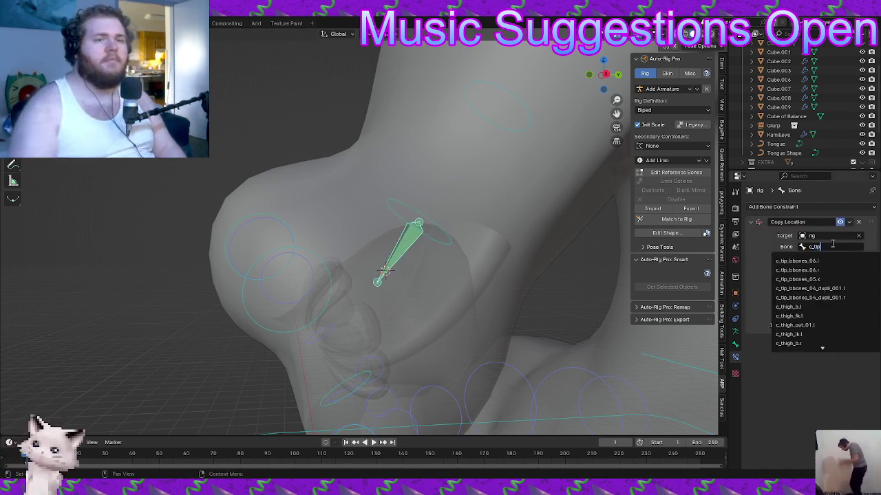
{"action": "left_click", "coordinate": [835, 280]}
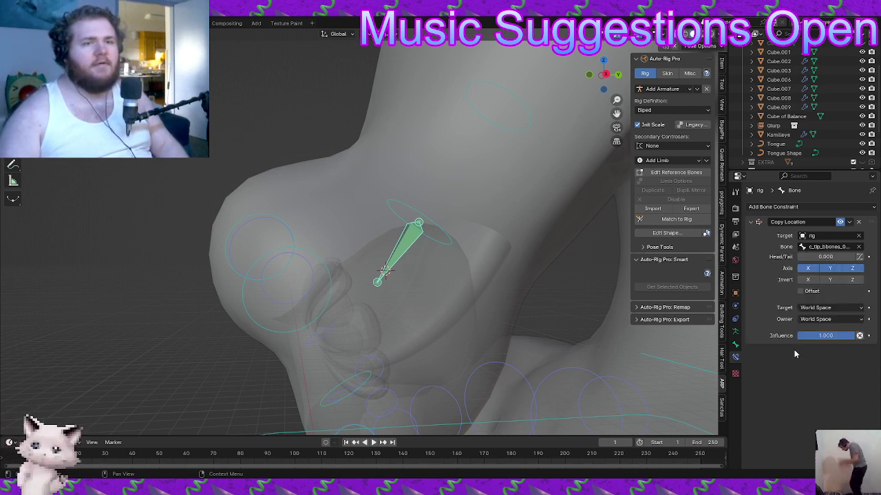
Set both the target and owner spaces of the Copy Location constraint to Local Space
{"action": "left_click", "coordinate": [823, 308]}
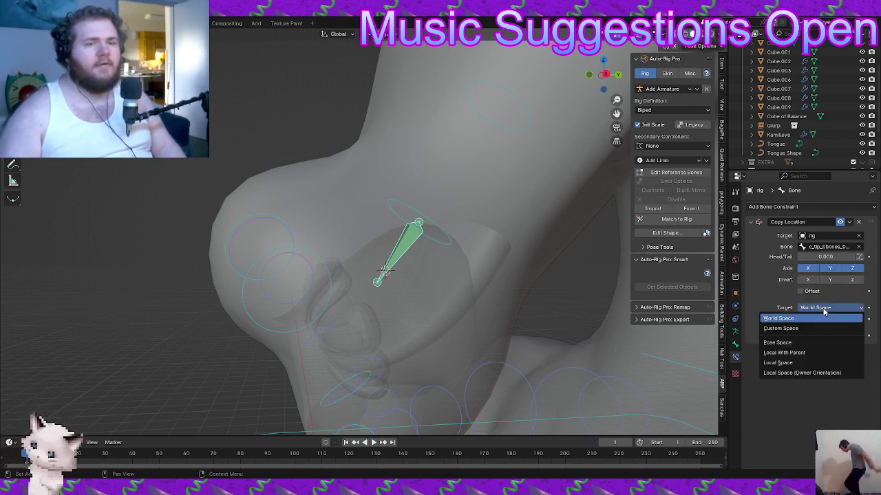
{"action": "left_click", "coordinate": [803, 364]}
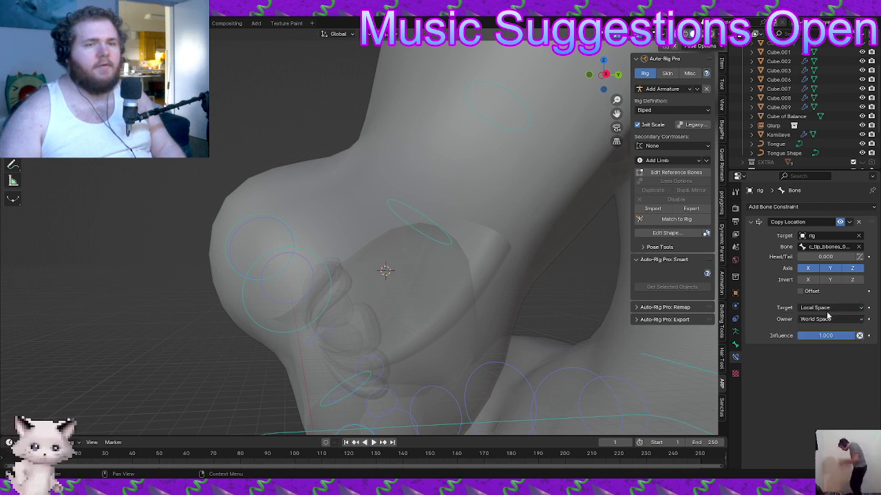
{"action": "left_click", "coordinate": [828, 319]}
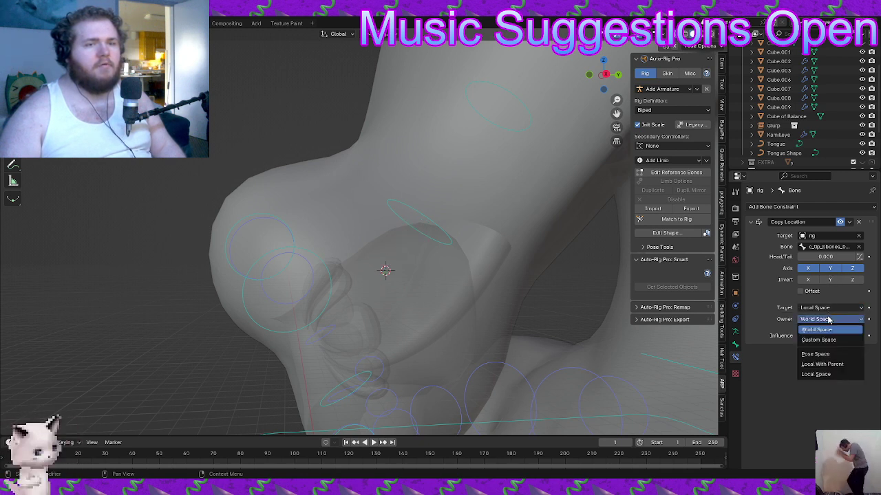
{"action": "left_click", "coordinate": [833, 374]}
Test the constraint by rotating and moving the c_tip_bbones_05.x controller, cancelling both transforms
{"action": "scroll", "coordinate": [465, 291], "scroll_direction": "down", "scroll_amount": 6}
{"action": "left_click", "coordinate": [399, 238]}
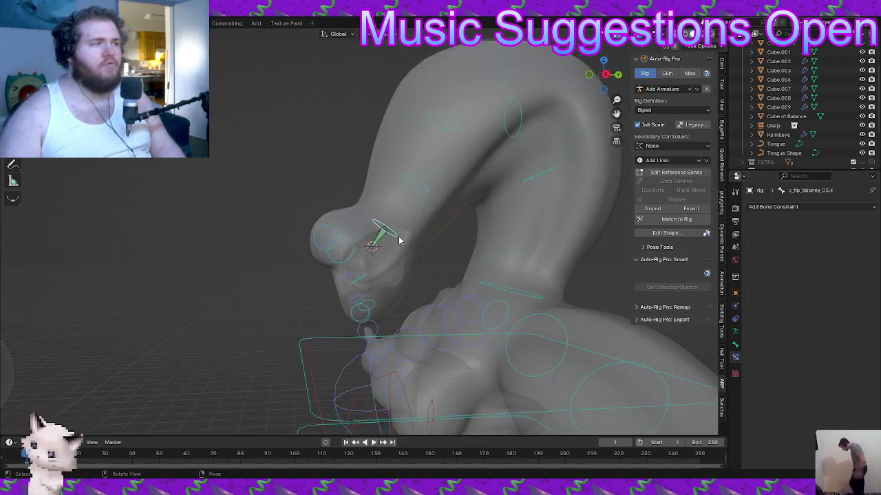
{"action": "middle_click_drag", "start_coordinate": [399, 239], "coordinate": [419, 264]}
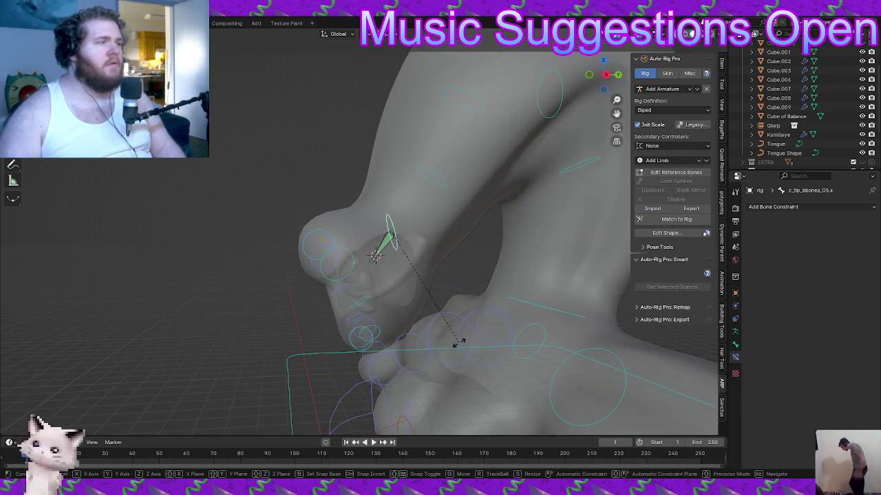
{"action": "key", "text": "g"}
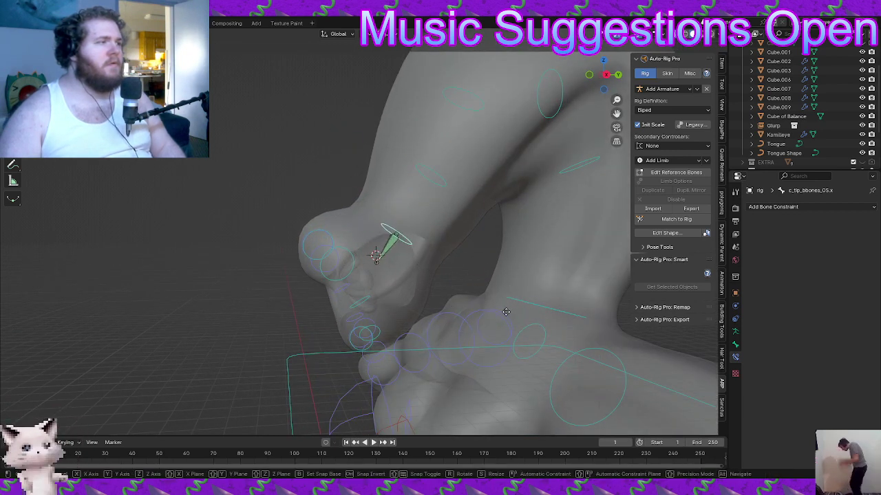
{"action": "left_click", "coordinate": [500, 311]}
{"action": "scroll", "coordinate": [441, 257], "scroll_direction": "up", "scroll_amount": 3}
{"action": "key", "text": "ctrl+shift+c"}
Add a Copy Rotation constraint to the new bone, with rig as target and c_tip_bbones_05.x as target bone
{"action": "left_click", "coordinate": [387, 262]}
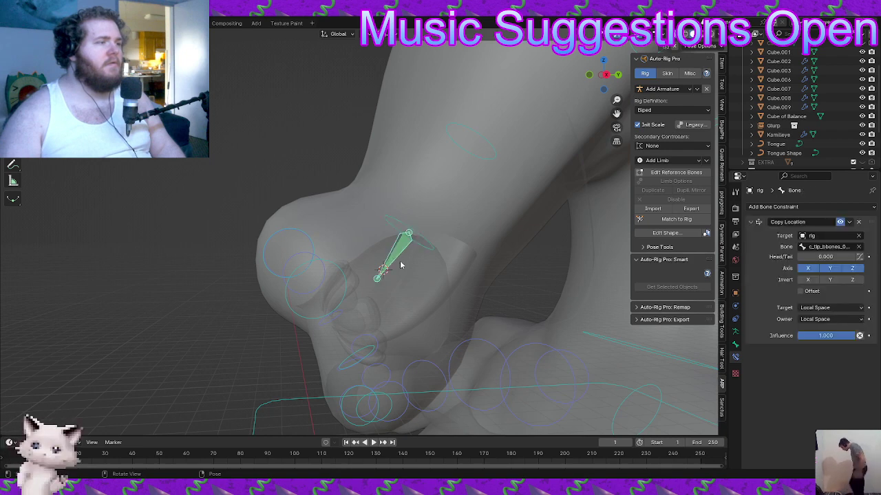
{"action": "middle_click_drag", "start_coordinate": [387, 261], "coordinate": [386, 264]}
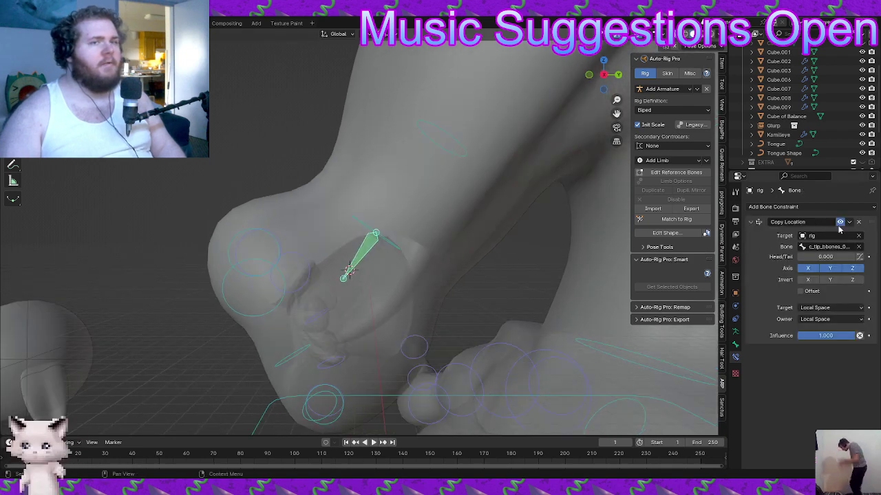
{"action": "left_click", "coordinate": [777, 207]}
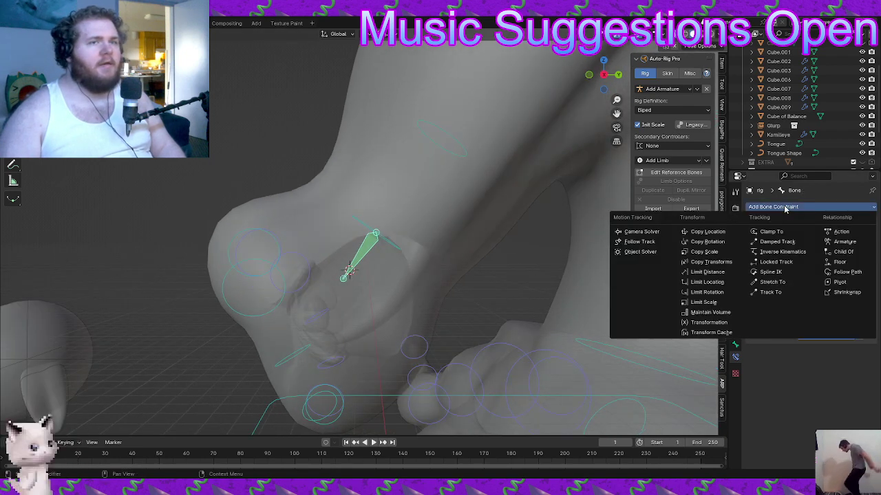
{"action": "left_click", "coordinate": [709, 242]}
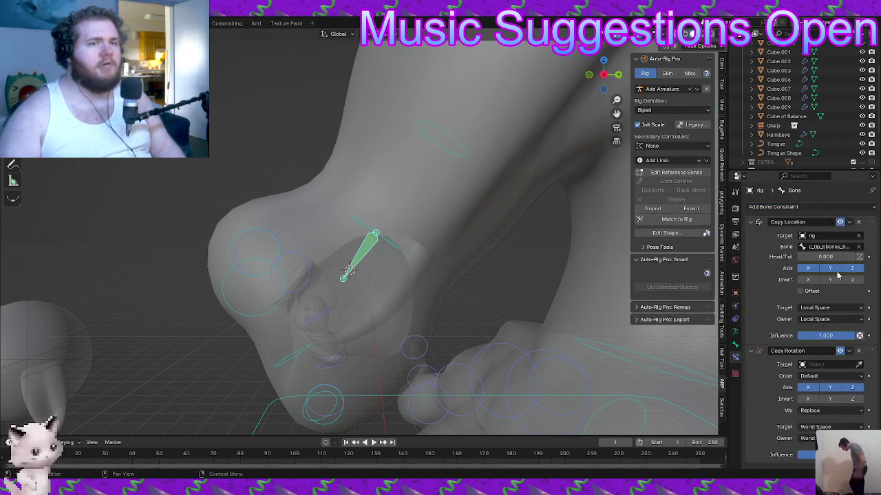
{"action": "left_click", "coordinate": [858, 366]}
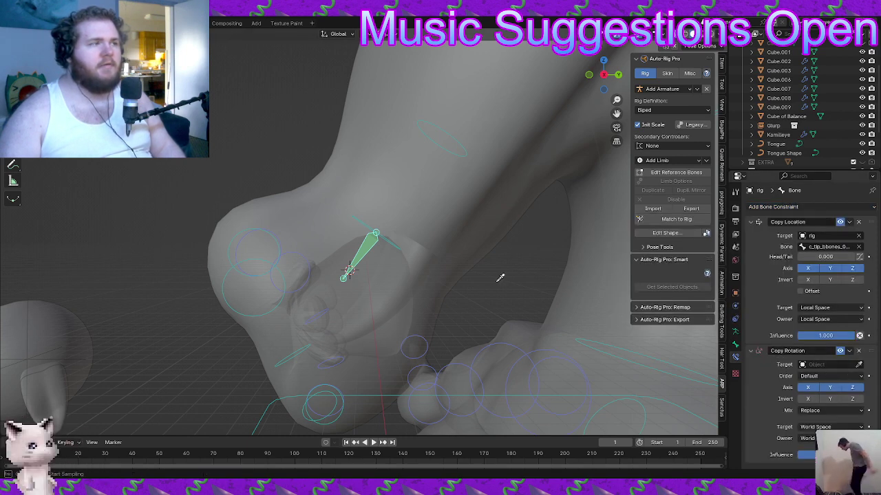
{"action": "left_click", "coordinate": [406, 239]}
{"action": "left_click", "coordinate": [824, 377]}
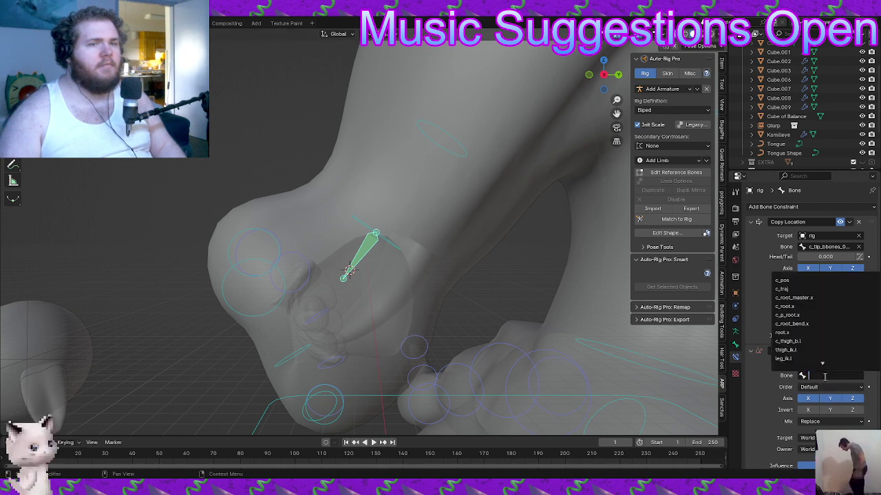
{"action": "type", "text": "c_tip"}
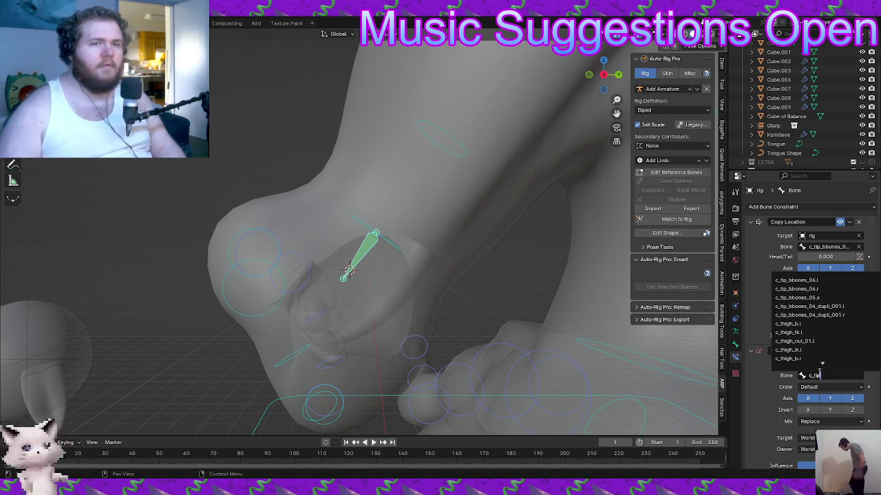
{"action": "left_click", "coordinate": [826, 304]}
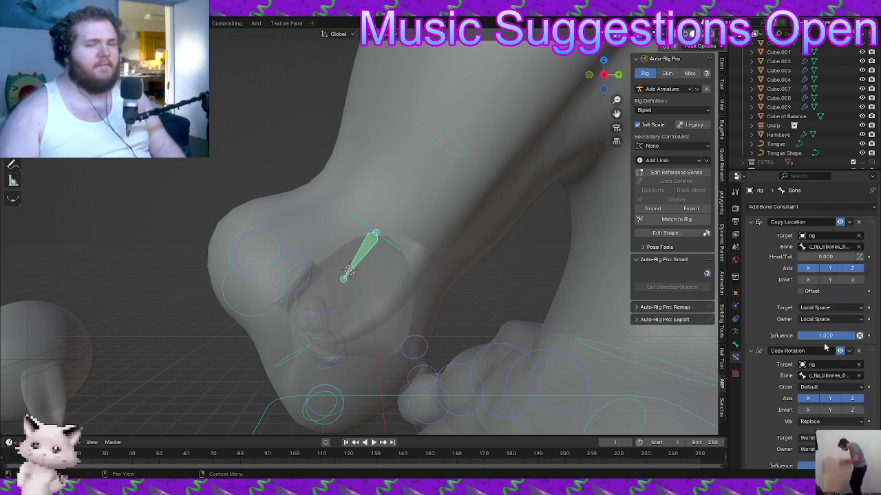
Set the Copy Rotation constraint's target and owner to Local Space, and collapse the Copy Location settings
{"action": "scroll", "coordinate": [828, 425], "scroll_direction": "down", "scroll_amount": 1}
{"action": "left_click", "coordinate": [824, 432]}
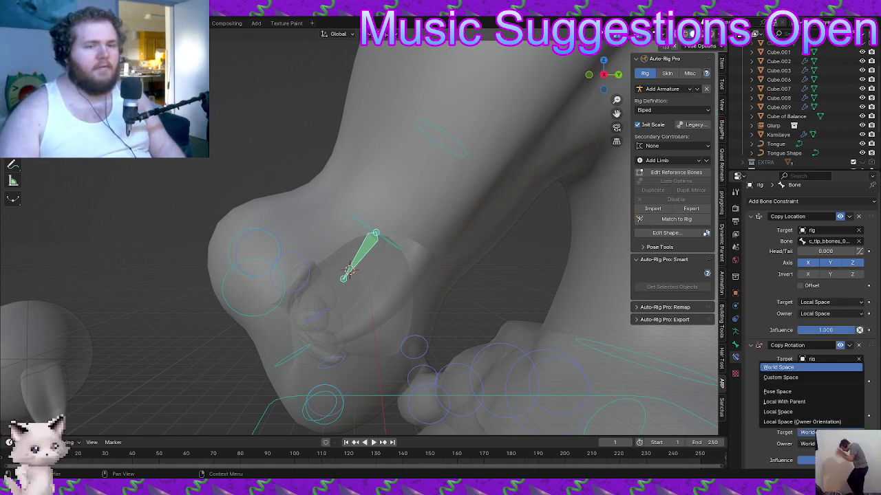
{"action": "left_click", "coordinate": [784, 411]}
{"action": "left_click", "coordinate": [815, 444]}
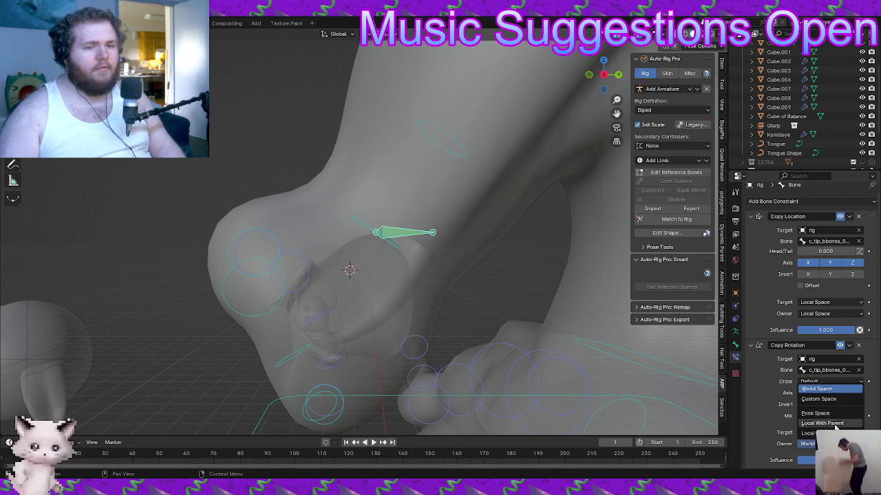
{"action": "left_click", "coordinate": [815, 433]}
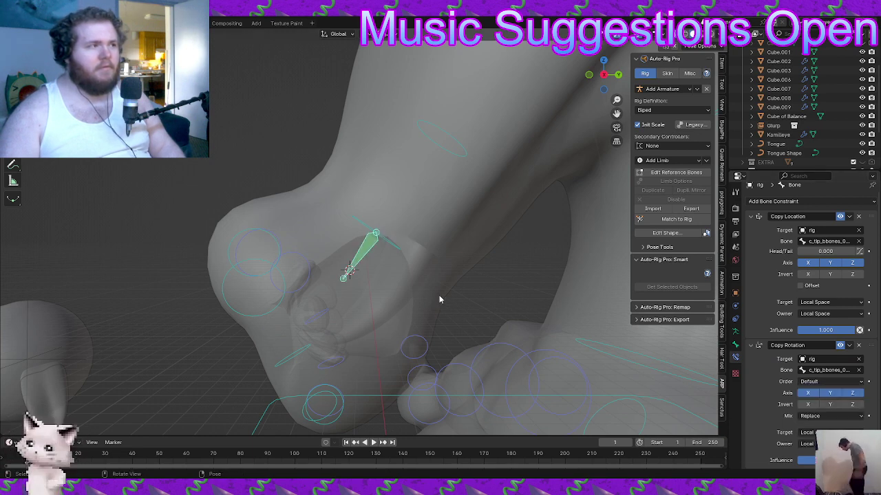
{"action": "left_click", "coordinate": [752, 219]}
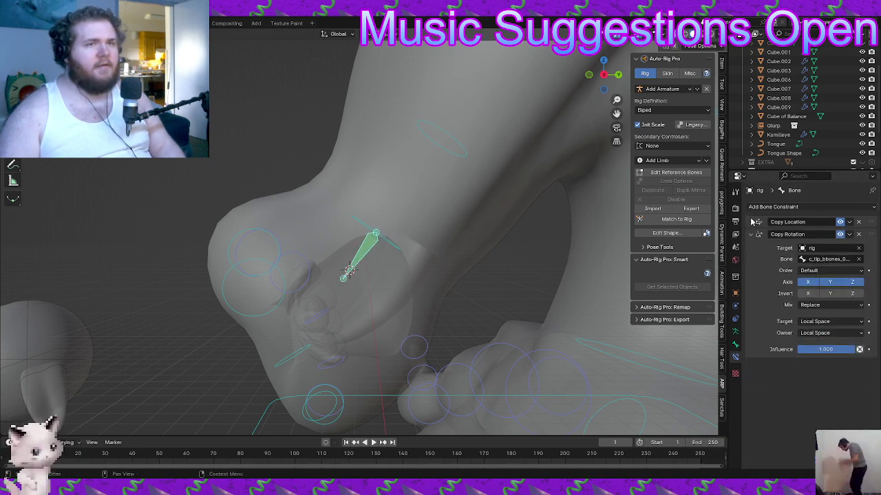
Collapse the Copy Rotation settings and add a Copy Scale constraint to the new bone, with rig as its target
{"action": "left_click", "coordinate": [751, 235]}
{"action": "left_click", "coordinate": [774, 207]}
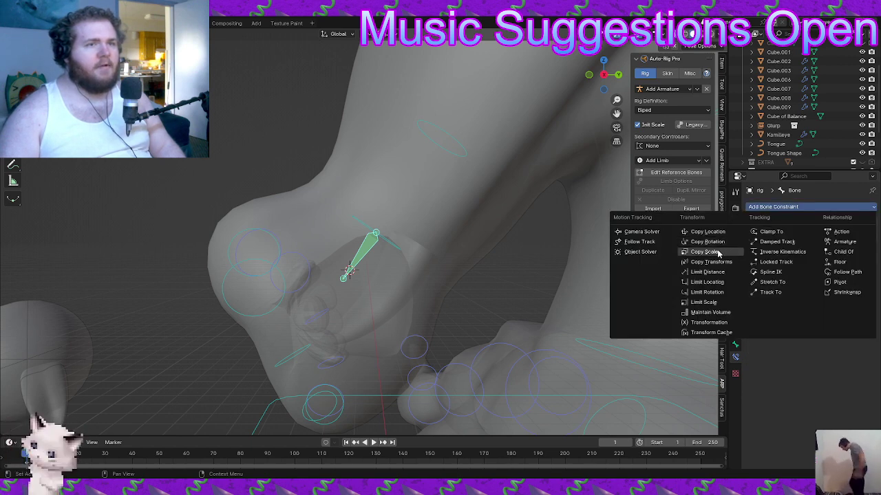
{"action": "left_click", "coordinate": [719, 254]}
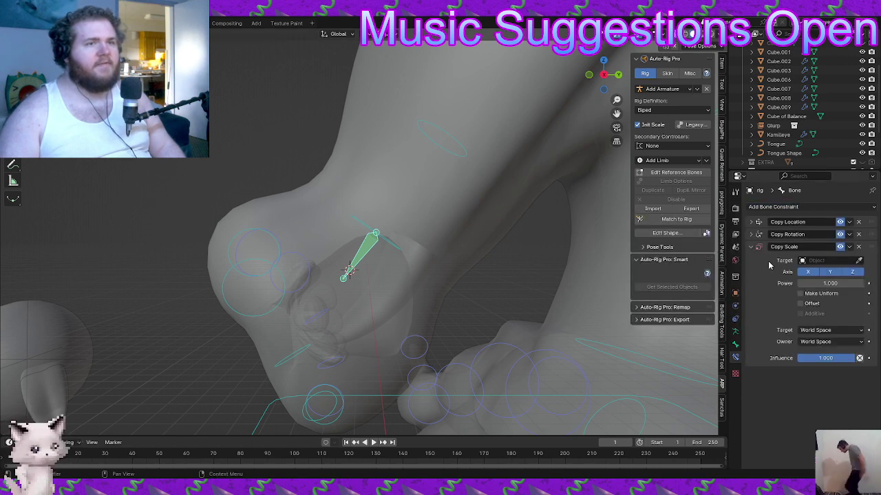
{"action": "left_click", "coordinate": [859, 262]}
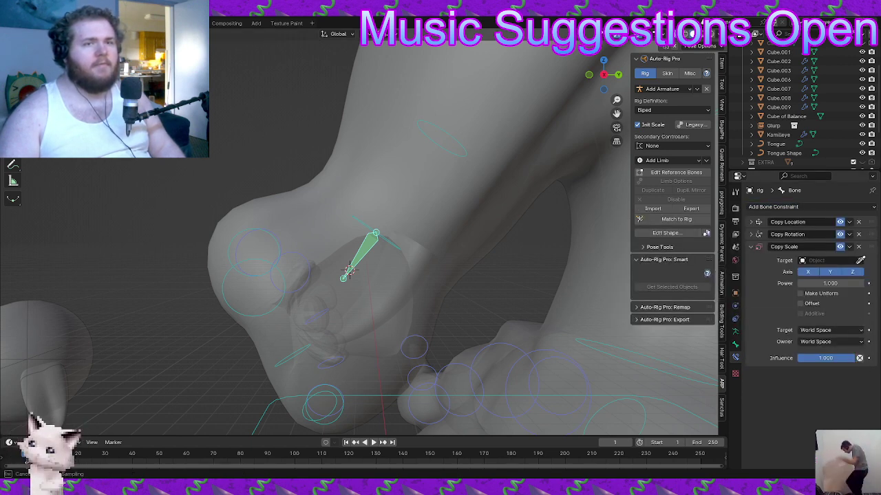
{"action": "left_click", "coordinate": [393, 245]}
Set the Copy Scale constraint's target bone to c_tip_bbones_05.x
{"action": "left_click", "coordinate": [820, 273]}
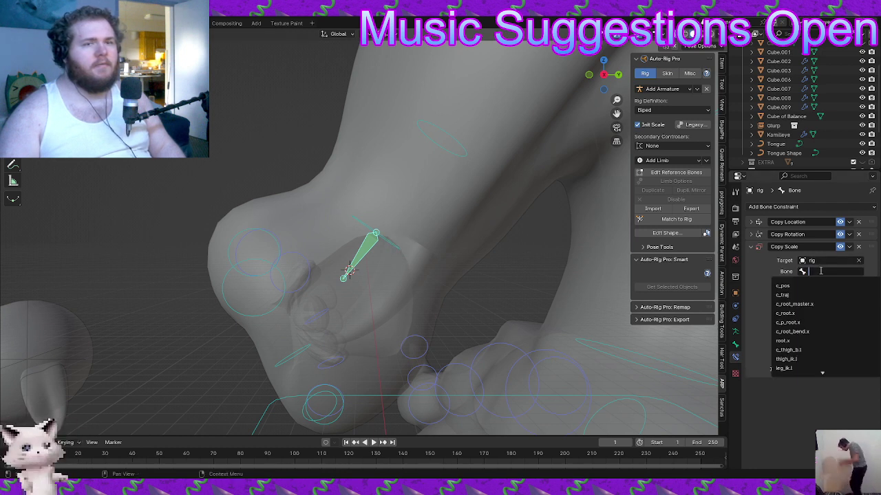
{"action": "type", "text": "b"}
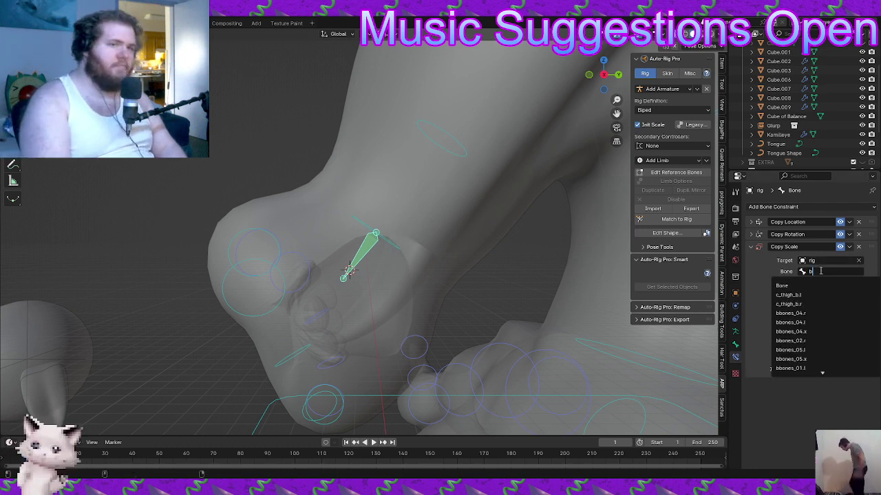
{"action": "key", "text": "BackSpace"}
{"action": "type", "text": "c_b"}
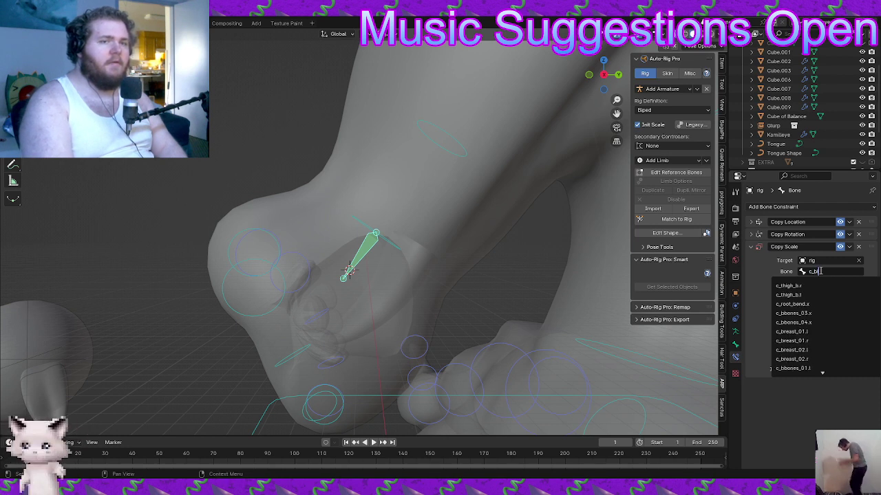
{"action": "key", "text": "BackSpace"}
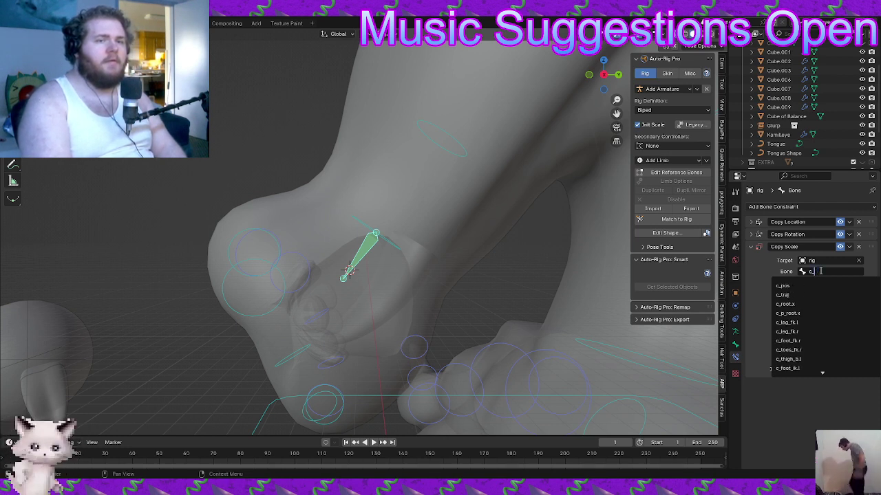
{"action": "type", "text": "b"}
{"action": "key", "text": "BackSpace"}
{"action": "type", "text": "tr"}
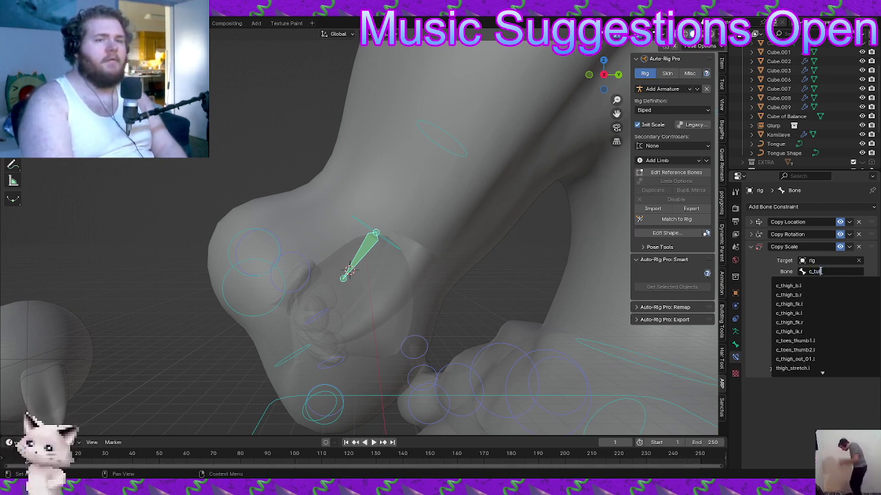
{"action": "key", "text": "BackSpace"}
{"action": "type", "text": "ip"}
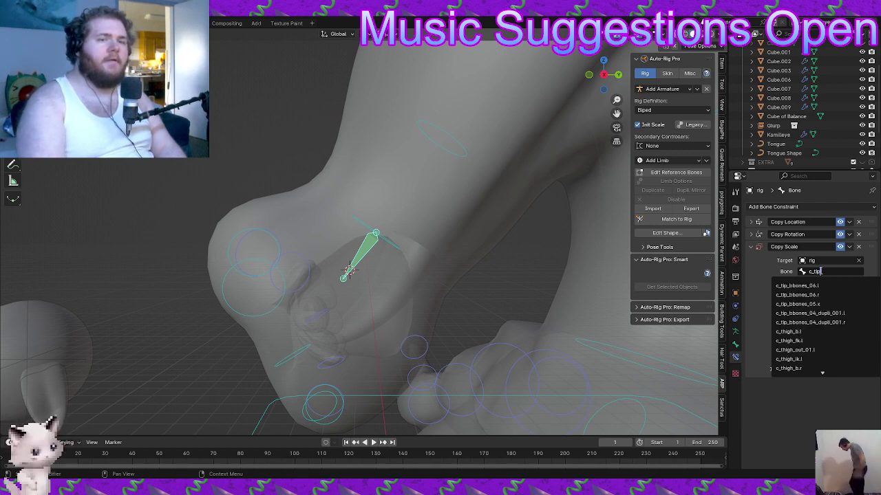
{"action": "left_click", "coordinate": [833, 304]}
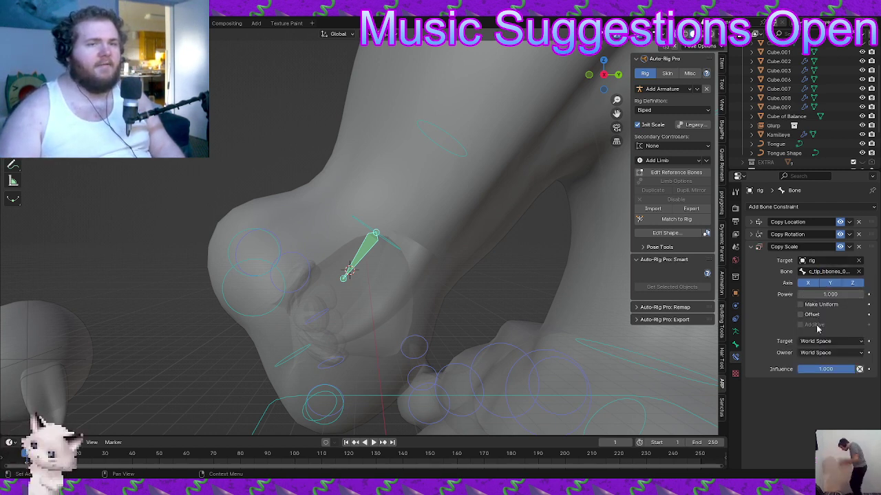
Set the Copy Scale constraint's target and owner spaces to Local Space, and collapse its settings
{"action": "left_click", "coordinate": [831, 342]}
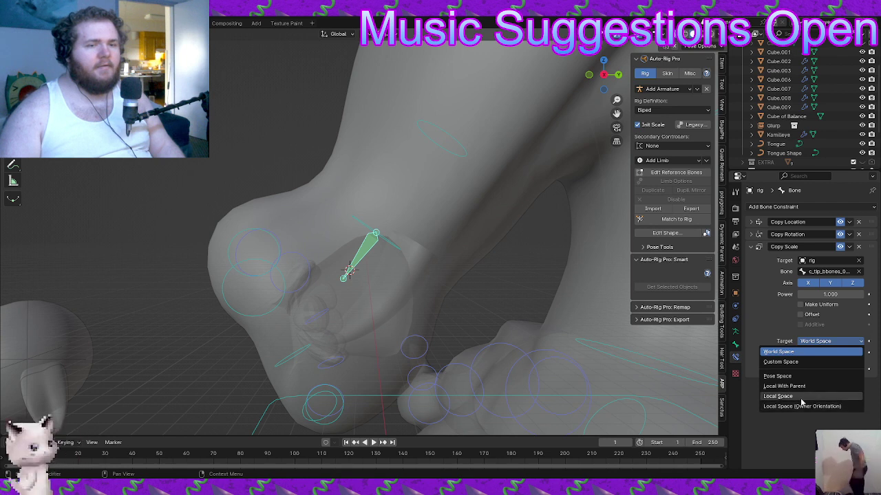
{"action": "left_click", "coordinate": [815, 397]}
{"action": "left_click", "coordinate": [820, 352]}
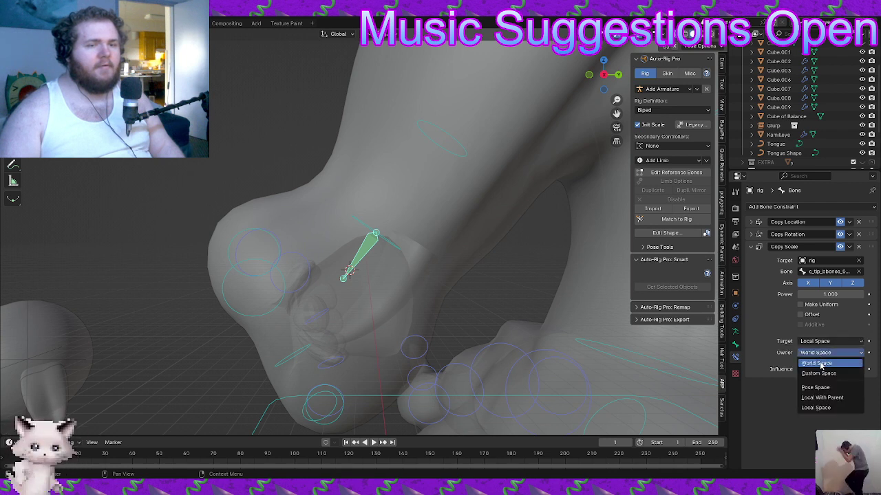
{"action": "left_click", "coordinate": [818, 408]}
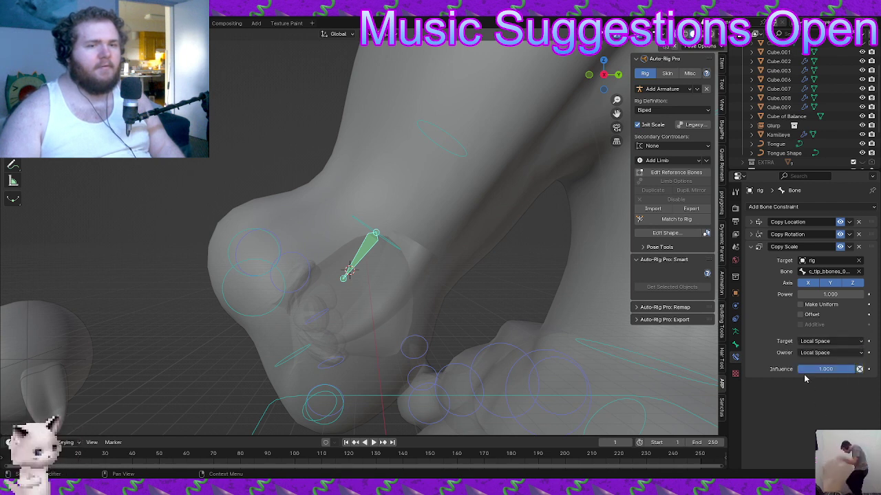
{"action": "left_click", "coordinate": [751, 247]}
Test the three constraints by moving the c_tip_bbones_05.x controller, restoring its original position
{"action": "scroll", "coordinate": [459, 258], "scroll_direction": "down", "scroll_amount": 4}
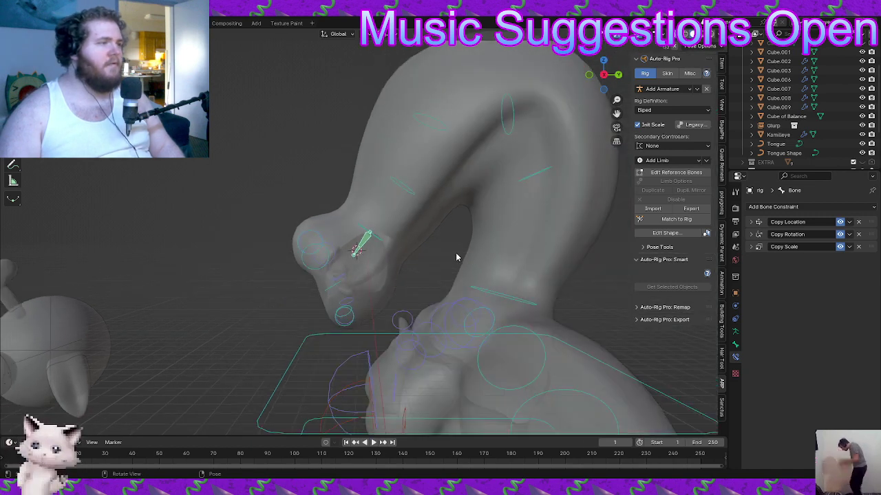
{"action": "middle_click_drag", "start_coordinate": [407, 248], "coordinate": [430, 247]}
{"action": "left_click", "coordinate": [409, 237]}
{"action": "key", "text": "s"}
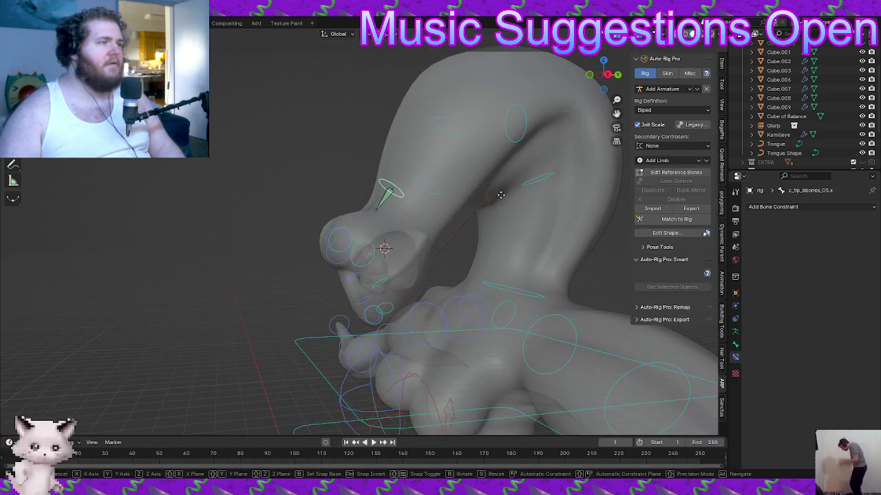
{"action": "left_click", "coordinate": [501, 229]}
In the rig's Edit Mode, select the added bone together with a mouth bone and parent them with Keep Offset
{"action": "scroll", "coordinate": [463, 233], "scroll_direction": "up", "scroll_amount": 4}
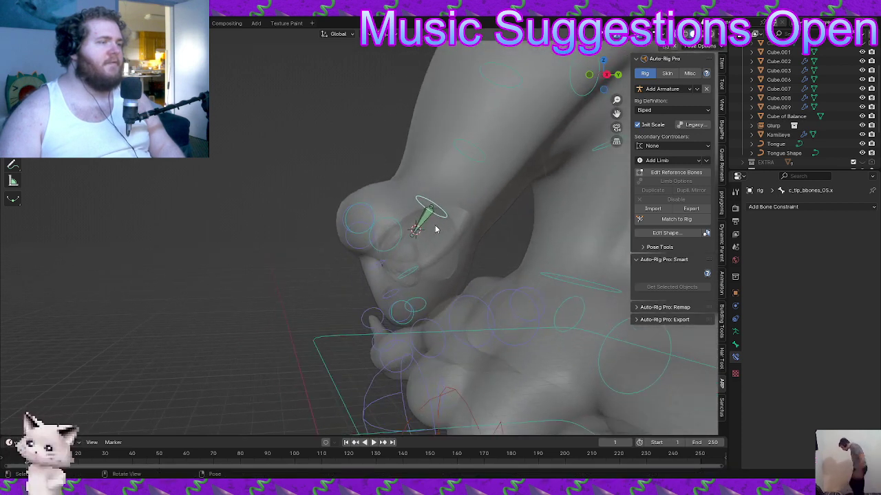
{"action": "key", "text": "ctrl+Tab"}
{"action": "left_click", "coordinate": [496, 231]}
{"action": "middle_click_drag", "start_coordinate": [496, 232], "coordinate": [388, 239]}
{"action": "scroll", "coordinate": [433, 249], "scroll_direction": "up", "scroll_amount": 4}
{"action": "left_click", "coordinate": [345, 218]}
{"action": "middle_click_drag", "start_coordinate": [344, 219], "coordinate": [389, 234]}
{"action": "left_click", "coordinate": [293, 218], "text": "shift"}
{"action": "scroll", "coordinate": [293, 218], "scroll_direction": "down", "scroll_amount": 3}
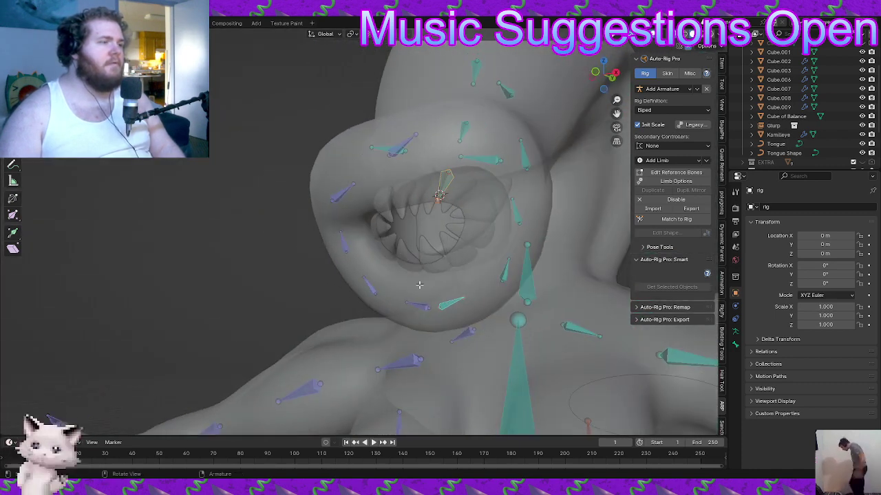
{"action": "key", "text": "ctrl+p"}
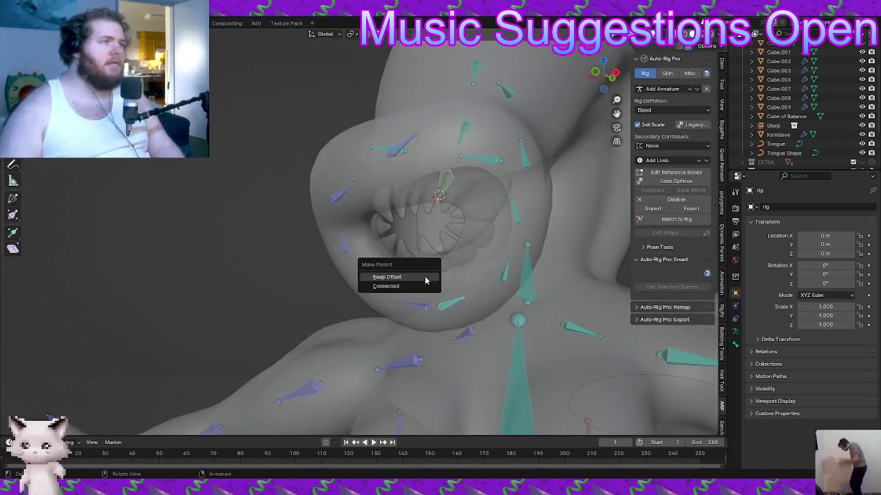
{"action": "left_click", "coordinate": [425, 278]}
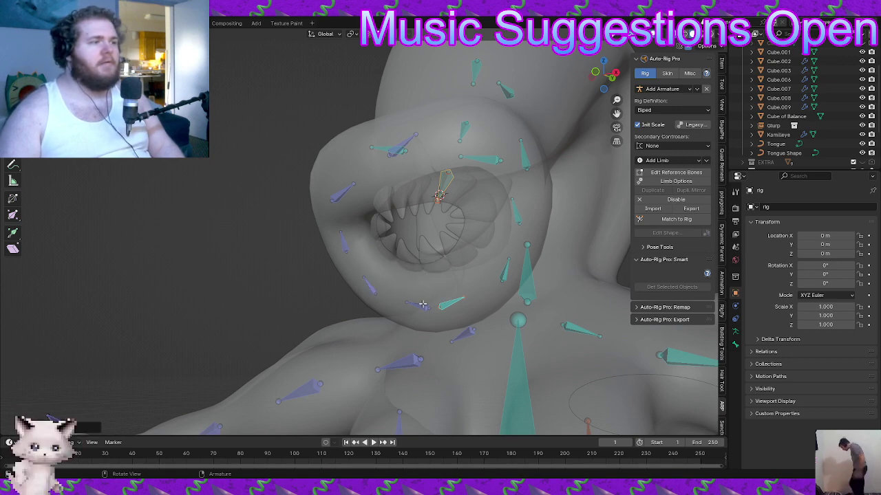
Try to parent the overlapping bones inside the mouth with Keep Offset, and return to Pose Mode
{"action": "middle_click_drag", "start_coordinate": [423, 303], "coordinate": [446, 246]}
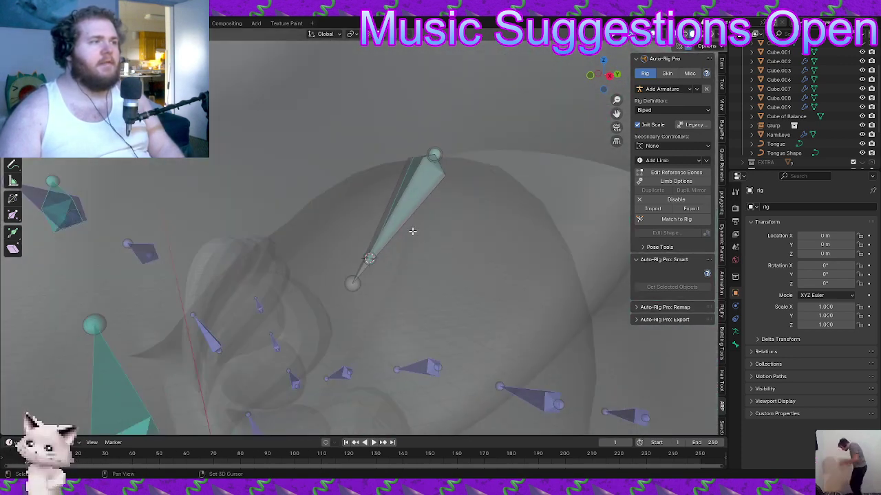
{"action": "left_click", "coordinate": [352, 281], "text": "shift"}
{"action": "key", "text": "ctrl+p"}
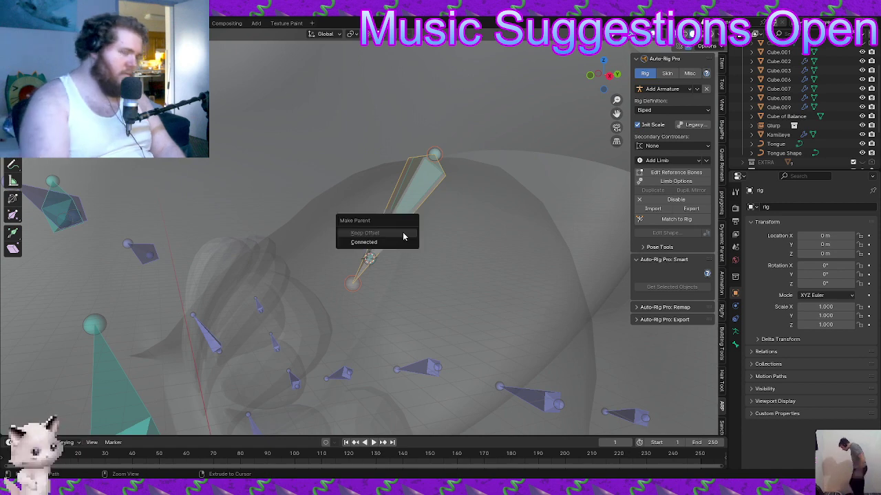
{"action": "left_click", "coordinate": [403, 237]}
{"action": "middle_click_drag", "start_coordinate": [404, 237], "coordinate": [408, 304]}
{"action": "key", "text": "ctrl+Tab"}
{"action": "left_click", "coordinate": [413, 330]}
Test how the head follows the spine by rotating the c_spine_02.x controller, cancelling the rotation
{"action": "scroll", "coordinate": [412, 323], "scroll_direction": "down", "scroll_amount": 7}
{"action": "scroll", "coordinate": [412, 289], "scroll_direction": "up", "scroll_amount": 4}
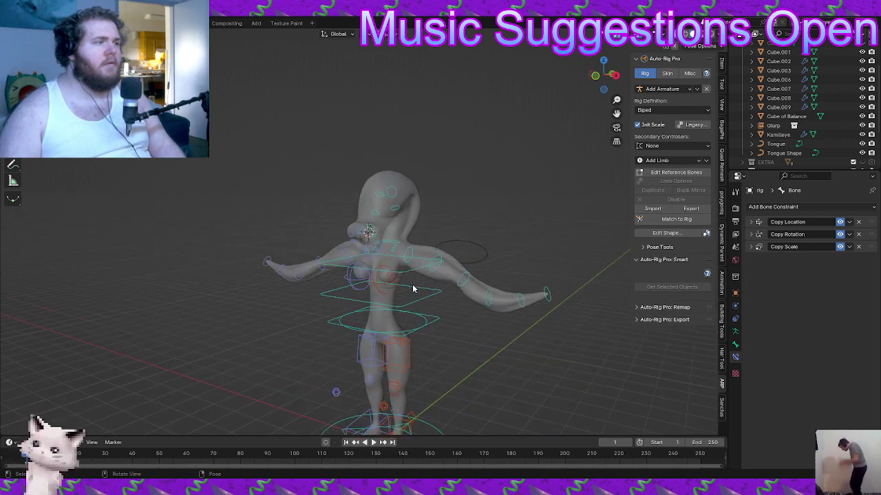
{"action": "middle_click_drag", "start_coordinate": [407, 268], "coordinate": [403, 291]}
{"action": "left_click", "coordinate": [420, 300]}
{"action": "key", "text": "r"}
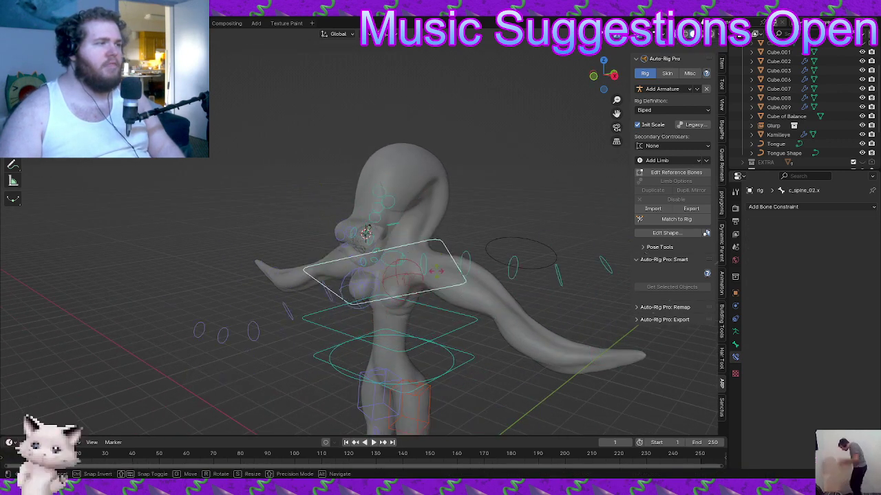
{"action": "right_click", "coordinate": [413, 292]}
Test the added bone's constraints by rotating the c_tip_bbones_05.x controller, cancelling the rotation
{"action": "scroll", "coordinate": [412, 293], "scroll_direction": "up", "scroll_amount": 3}
{"action": "middle_click_drag", "start_coordinate": [388, 248], "coordinate": [405, 258]}
{"action": "scroll", "coordinate": [354, 241], "scroll_direction": "up", "scroll_amount": 2}
{"action": "left_click", "coordinate": [352, 234]}
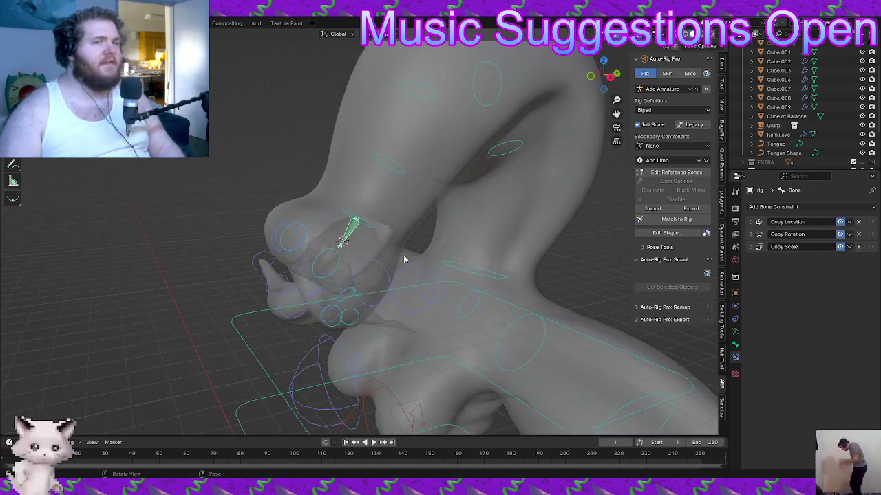
{"action": "key", "text": "r"}
{"action": "key", "text": "r"}
{"action": "left_click", "coordinate": [389, 241]}
{"action": "key", "text": "r"}
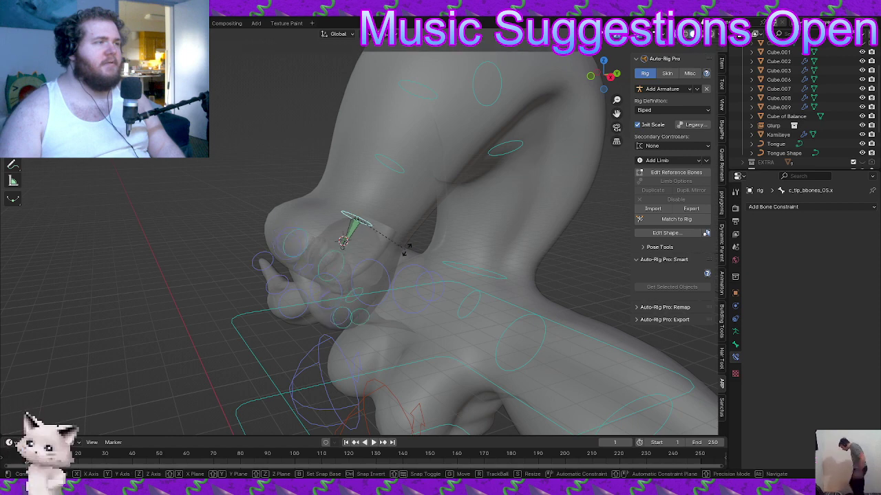
{"action": "right_click", "coordinate": [373, 276]}
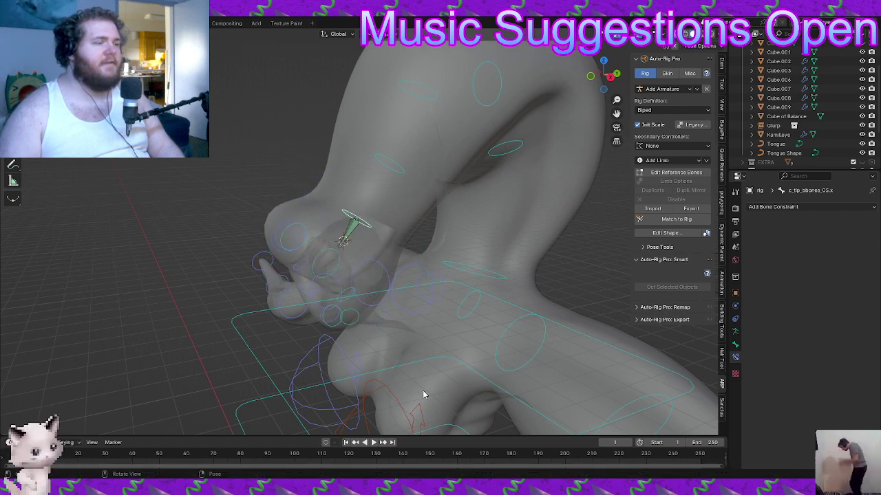
Test the rig by rotating the c_spine_01.x controller, and undo the rotation
{"action": "left_click", "coordinate": [449, 367]}
{"action": "key", "text": "r"}
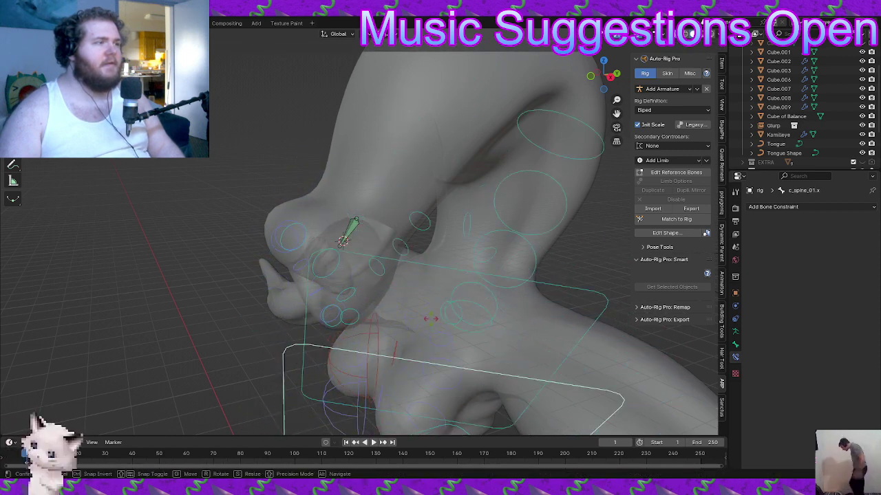
{"action": "left_click", "coordinate": [431, 319]}
{"action": "key", "text": "ctrl+z"}
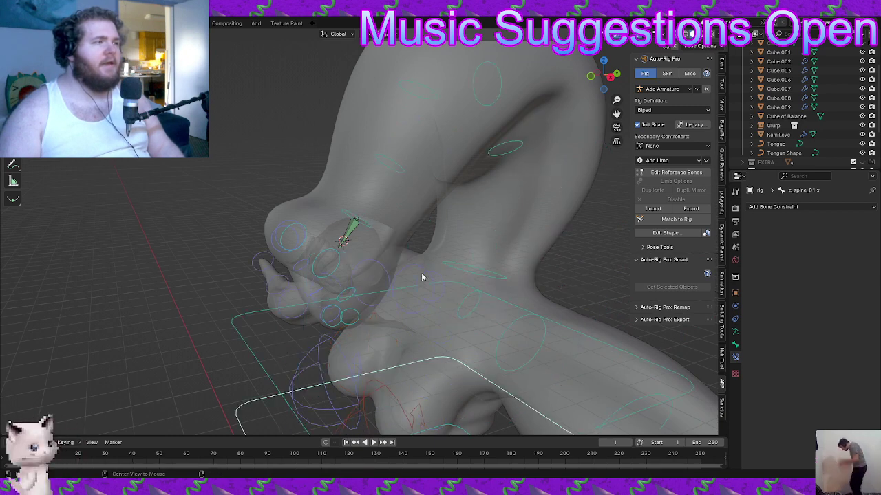
Review the added bone's constraint settings and set the Copy Location constraint's target and owner spaces to Pose Space
{"action": "scroll", "coordinate": [378, 228], "scroll_direction": "up", "scroll_amount": 4}
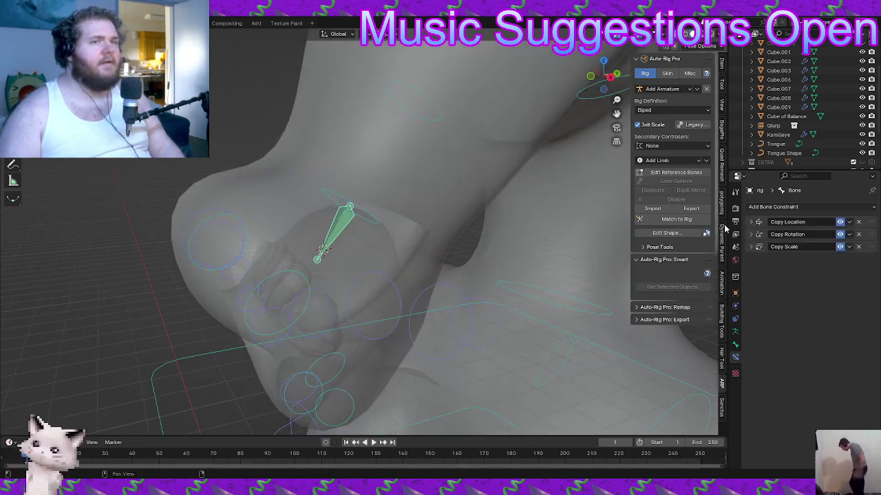
{"action": "left_click", "coordinate": [751, 221]}
{"action": "left_click", "coordinate": [751, 351]}
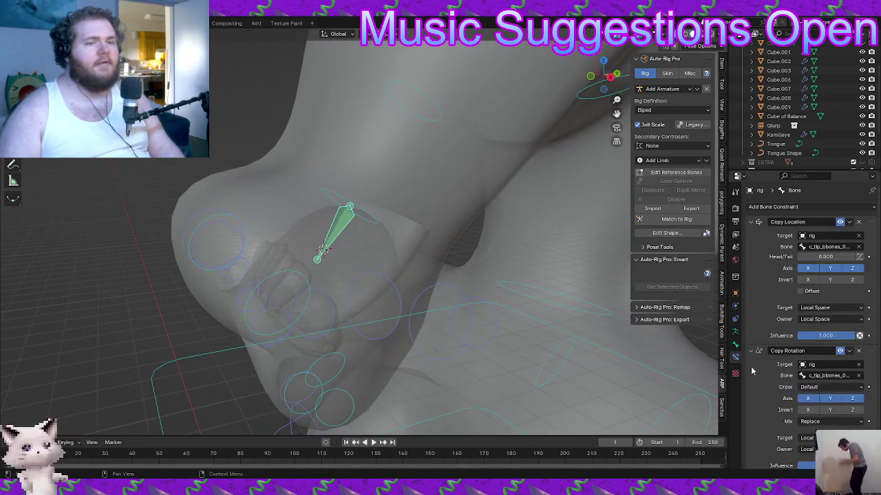
{"action": "scroll", "coordinate": [750, 368], "scroll_direction": "down", "scroll_amount": 1}
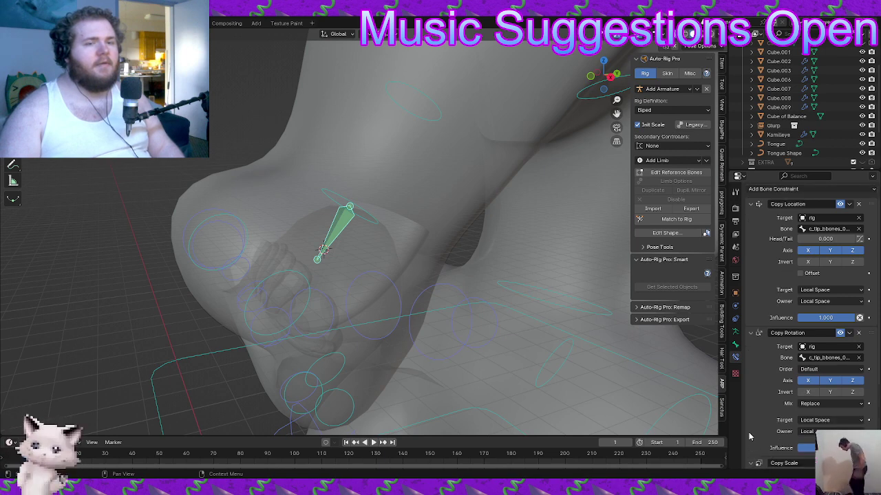
{"action": "scroll", "coordinate": [750, 430], "scroll_direction": "down", "scroll_amount": 6}
{"action": "scroll", "coordinate": [763, 396], "scroll_direction": "up", "scroll_amount": 6}
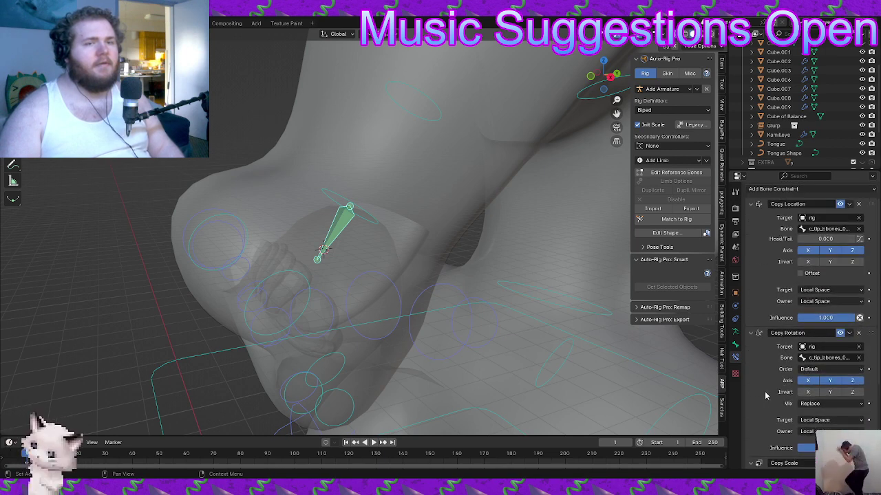
{"action": "left_click", "coordinate": [831, 290]}
{"action": "left_click", "coordinate": [815, 325]}
{"action": "left_click", "coordinate": [838, 302]}
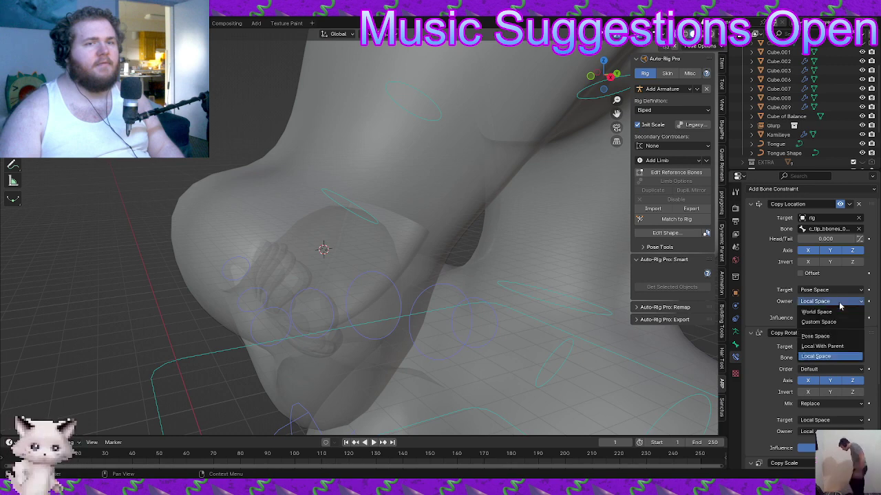
{"action": "left_click", "coordinate": [815, 336]}
Test how the head controls follow the spine by rotating the c_spine_02.x controller, and cancel the rotation
{"action": "scroll", "coordinate": [359, 280], "scroll_direction": "down", "scroll_amount": 3}
{"action": "middle_click_drag", "start_coordinate": [360, 281], "coordinate": [379, 317]}
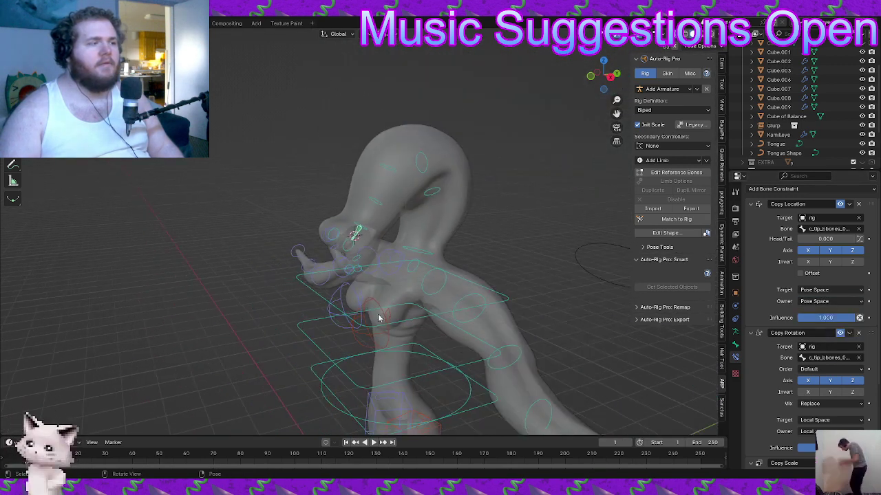
{"action": "left_click", "coordinate": [431, 322]}
{"action": "key", "text": "r"}
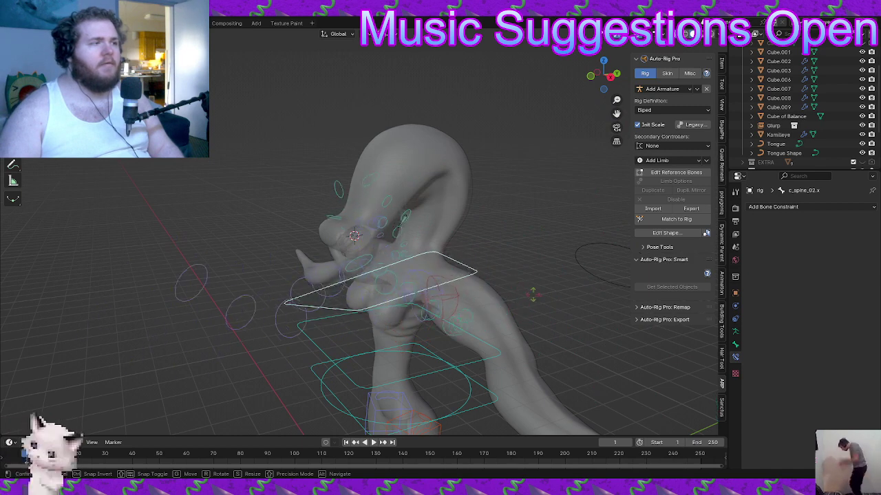
{"action": "right_click", "coordinate": [415, 337]}
Set the added bone's Copy Rotation constraint to Pose Space for both its target and owner
{"action": "scroll", "coordinate": [357, 238], "scroll_direction": "up", "scroll_amount": 4}
{"action": "left_click", "coordinate": [353, 235]}
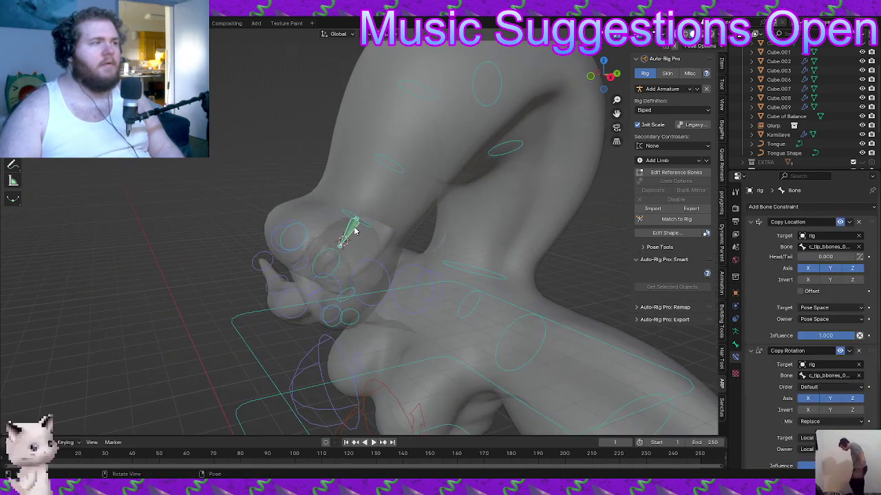
{"action": "left_click", "coordinate": [750, 223]}
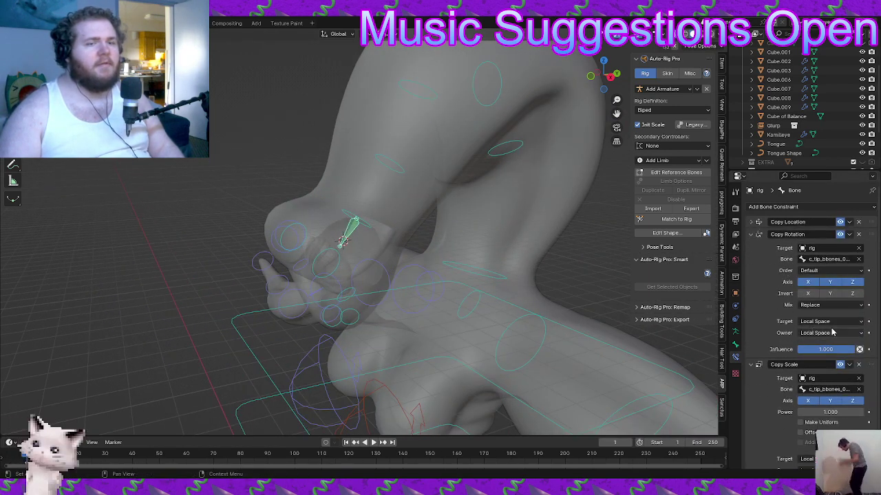
{"action": "left_click", "coordinate": [828, 321]}
{"action": "left_click", "coordinate": [815, 357]}
{"action": "left_click", "coordinate": [818, 333]}
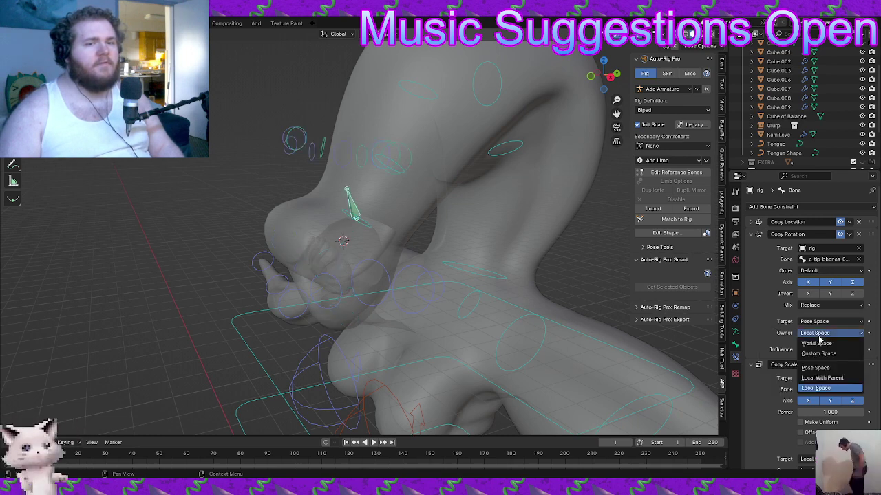
{"action": "left_click", "coordinate": [815, 367]}
Set the added bone's Copy Scale constraint to Pose Space for both its target and owner
{"action": "scroll", "coordinate": [783, 352], "scroll_direction": "down", "scroll_amount": 2}
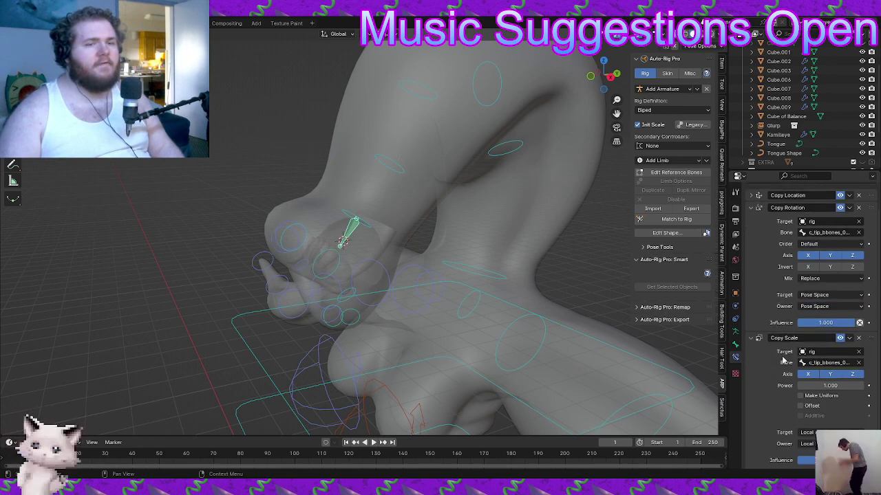
{"action": "left_click", "coordinate": [817, 431]}
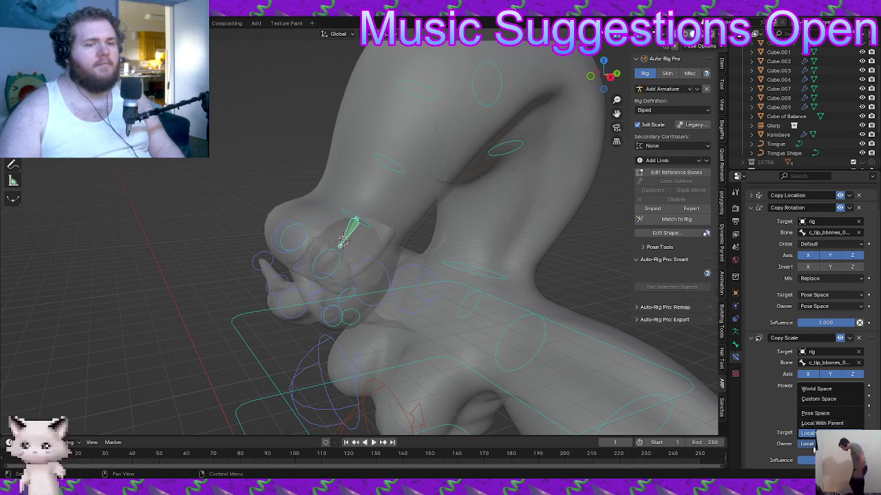
{"action": "left_click", "coordinate": [815, 435]}
{"action": "left_click", "coordinate": [819, 433]}
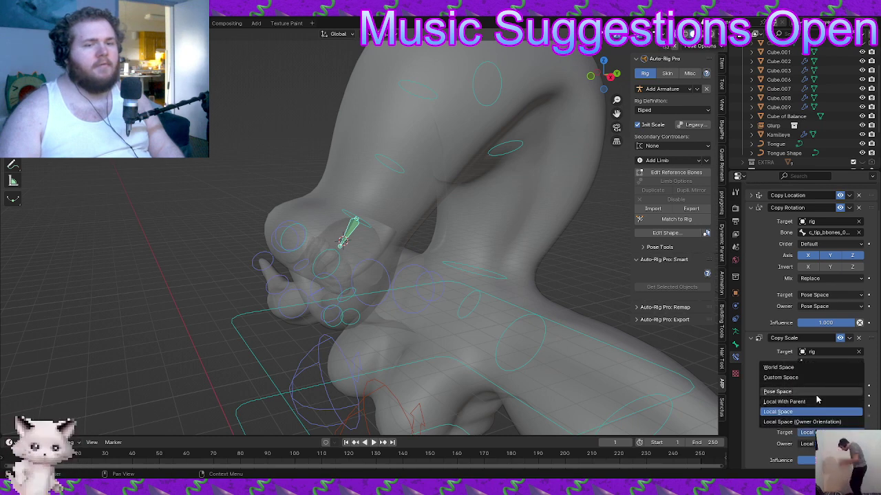
{"action": "left_click", "coordinate": [818, 393]}
{"action": "left_click", "coordinate": [816, 444]}
{"action": "left_click", "coordinate": [830, 416]}
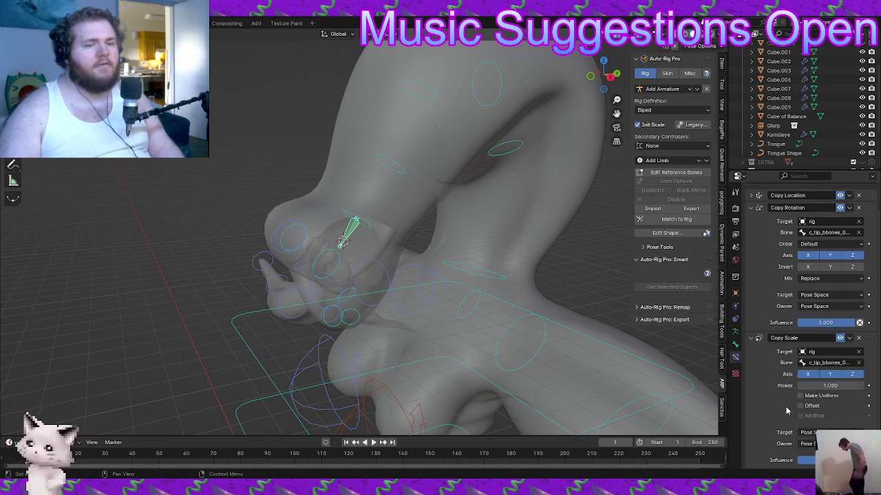
Test the updated constraints by freely rotating the c_spine_02.x controller in trackball mode, and cancel the rotation
{"action": "scroll", "coordinate": [406, 334], "scroll_direction": "down", "scroll_amount": 4}
{"action": "left_click", "coordinate": [388, 324]}
{"action": "key", "text": "r"}
{"action": "key", "text": "r"}
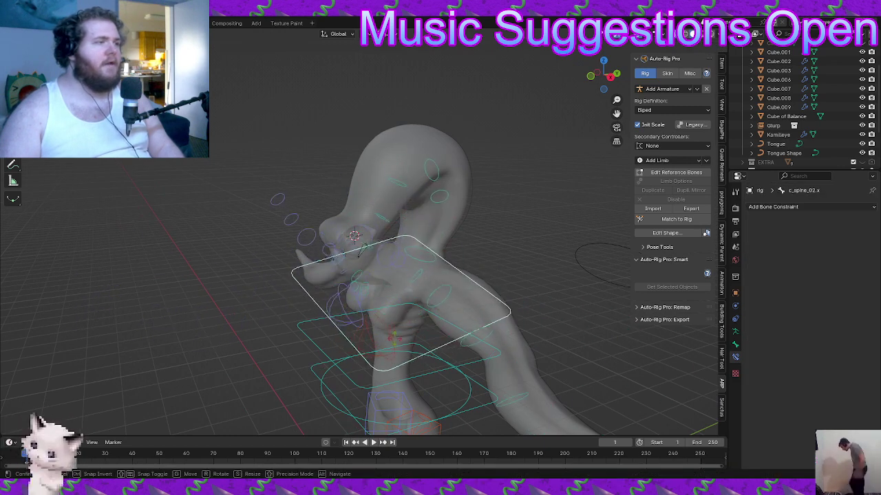
{"action": "right_click", "coordinate": [396, 315]}
Test the added bone by moving and rotating the c_tip_bbones_05.x and c_bbones_05.x controllers, and reset the pose
{"action": "left_click", "coordinate": [368, 231]}
{"action": "key", "text": "g"}
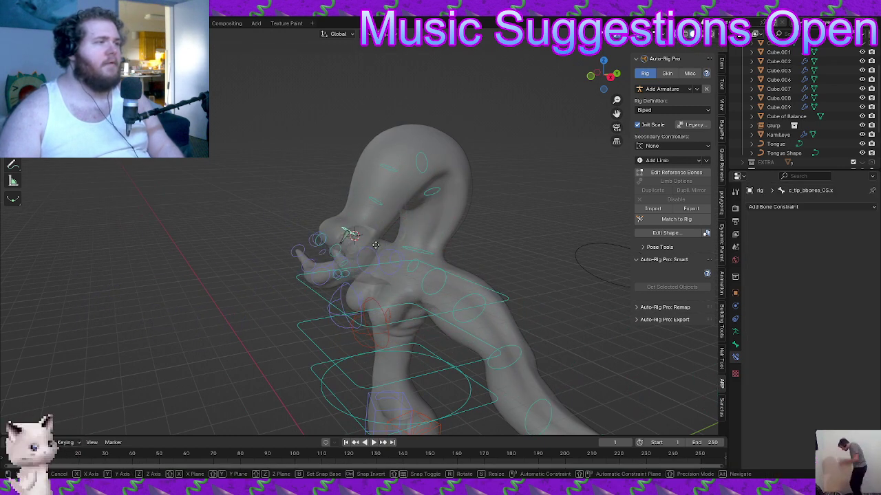
{"action": "left_click", "coordinate": [362, 239]}
{"action": "key", "text": "r"}
{"action": "left_click", "coordinate": [389, 221]}
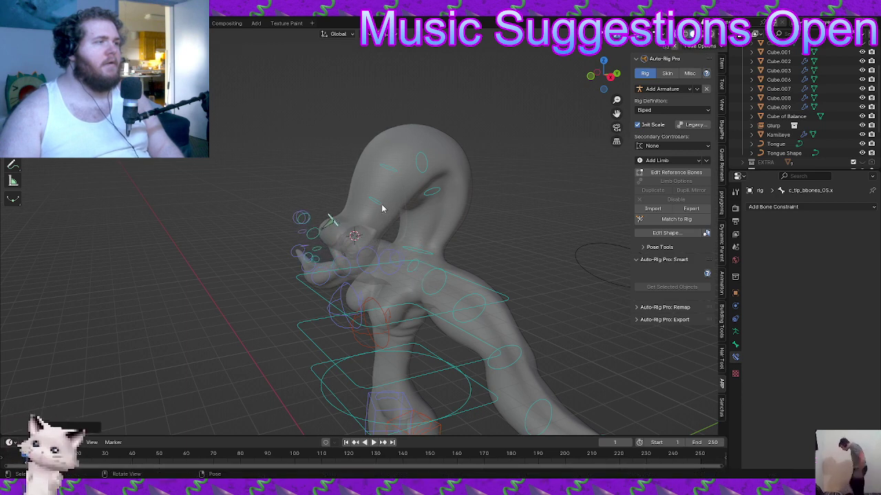
{"action": "key", "text": "r"}
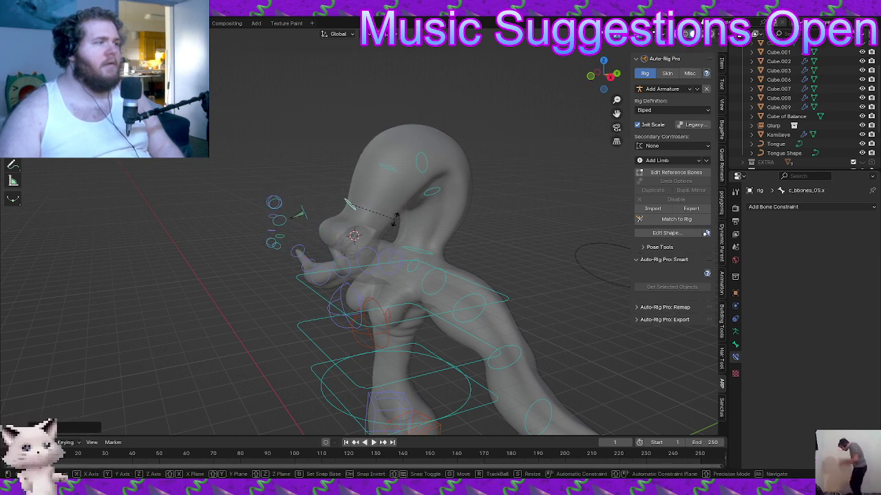
{"action": "left_click", "coordinate": [399, 218]}
{"action": "middle_click_drag", "start_coordinate": [399, 218], "coordinate": [388, 238]}
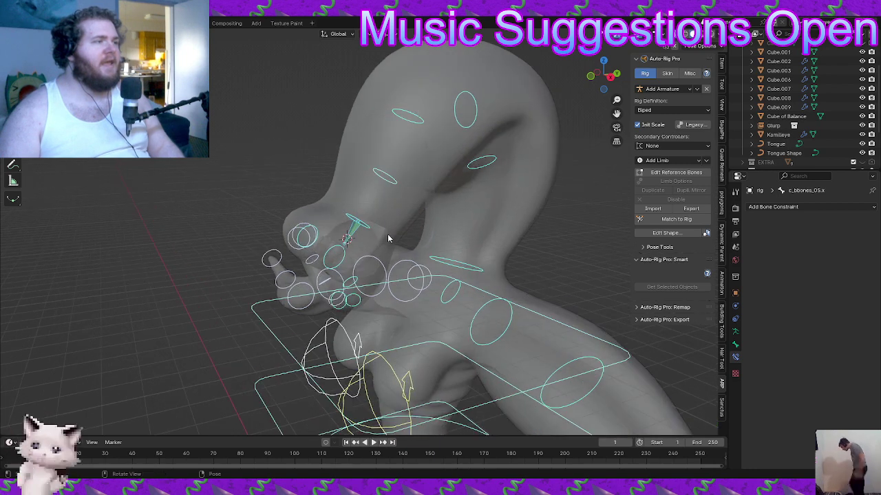
{"action": "key", "text": "alt+a"}
Select the added bone and collapse its Copy Rotation and Copy Scale constraint settings
{"action": "left_click", "coordinate": [351, 235]}
{"action": "scroll", "coordinate": [383, 269], "scroll_direction": "down", "scroll_amount": 2}
{"action": "middle_click_drag", "start_coordinate": [383, 269], "coordinate": [385, 217]}
{"action": "left_click", "coordinate": [751, 234]}
{"action": "left_click", "coordinate": [751, 247]}
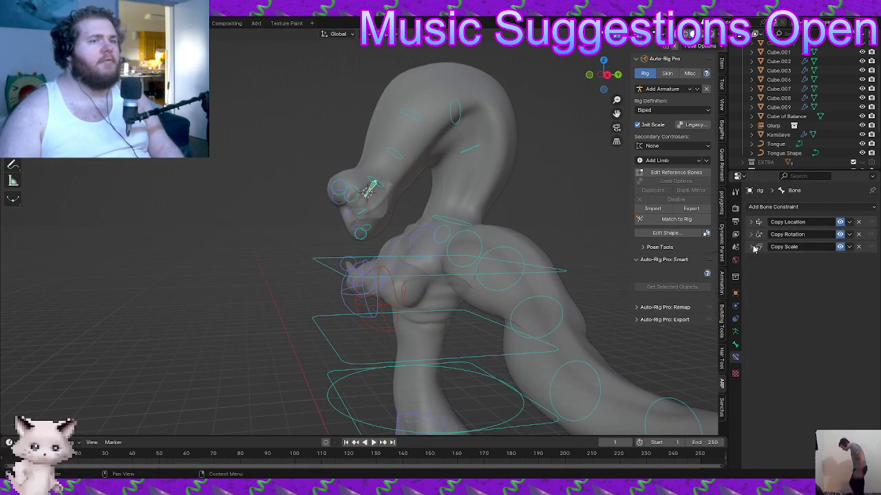
Switch the rig to Object Mode and save the file with nothing selected
{"action": "middle_click_drag", "start_coordinate": [591, 255], "coordinate": [476, 171]}
{"action": "key", "text": "ctrl+Tab"}
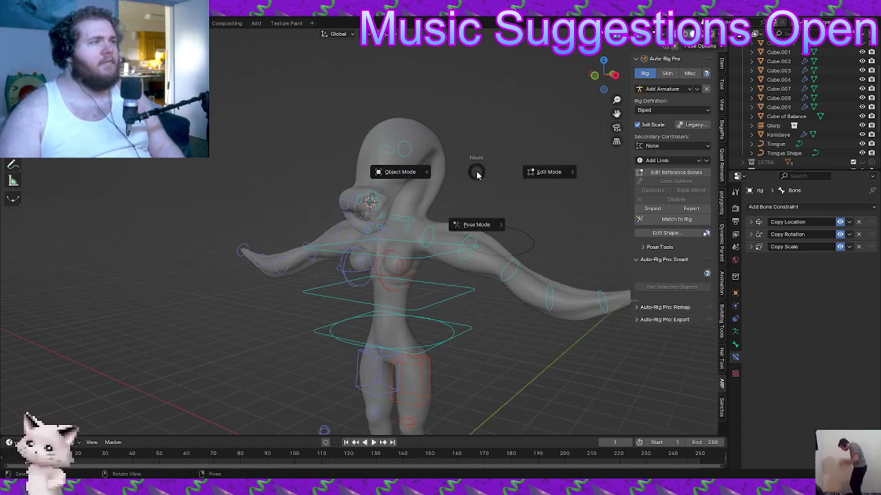
{"action": "left_click", "coordinate": [438, 167]}
{"action": "key", "text": "alt+a"}
{"action": "key", "text": "ctrl+s"}
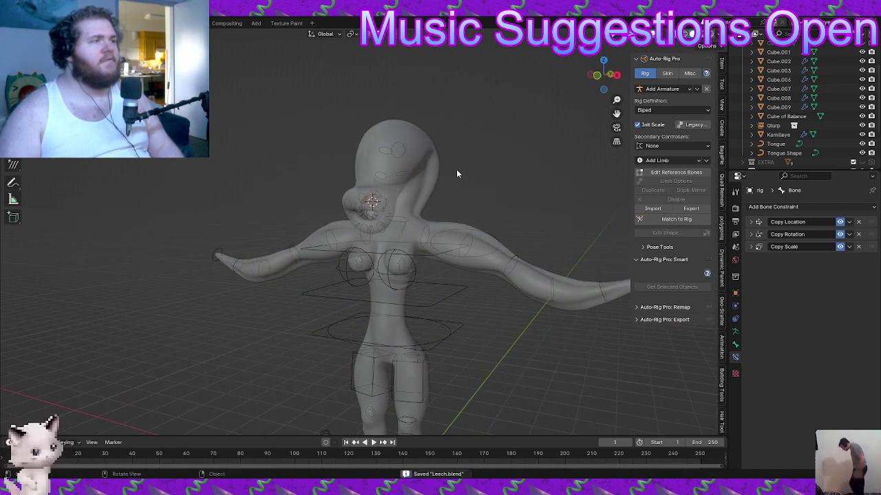
Turn off the see-through X-ray display so the character shows as solid
{"action": "key", "text": "z"}
{"action": "left_click", "coordinate": [453, 199]}
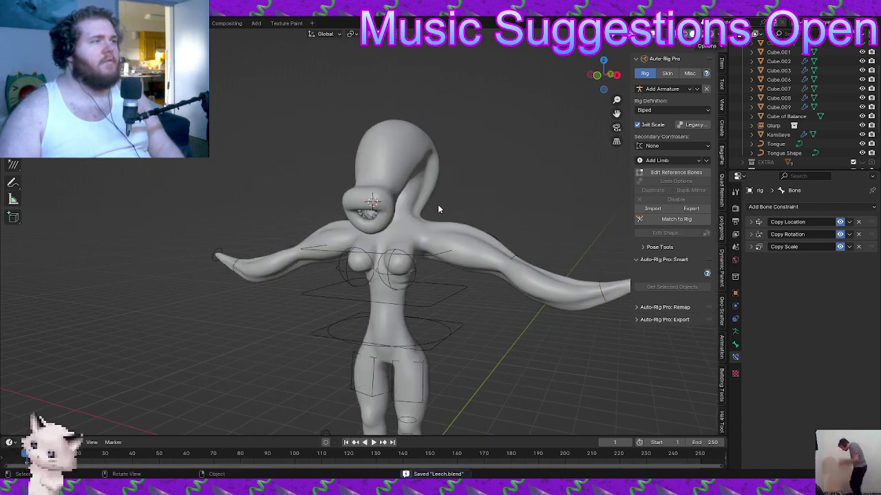
{"action": "mouse_move", "coordinate": [438, 205]}
{"action": "middle_mouse_down"}
{"action": "mouse_move", "coordinate": [467, 208]}
{"action": "mouse_move", "coordinate": [464, 235]}
{"action": "mouse_move", "coordinate": [418, 240]}
{"action": "middle_mouse_up"}
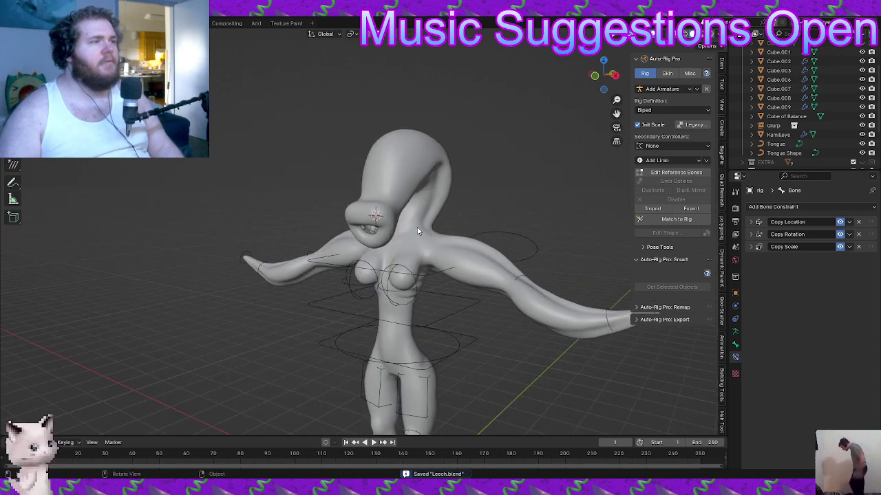
Bind the character's body mesh to the rig with Auto-Rig Pro, using the Heat Maps engine
{"action": "left_click", "coordinate": [418, 230]}
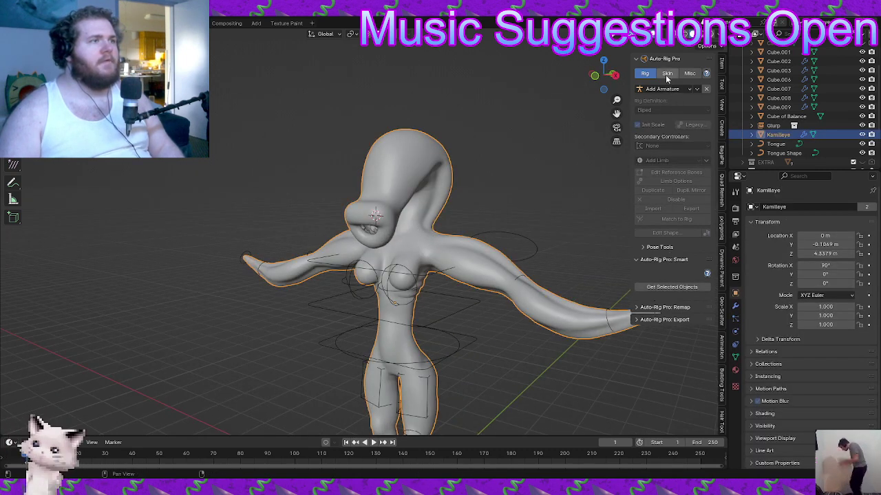
{"action": "left_click", "coordinate": [507, 235], "text": "shift"}
{"action": "left_click", "coordinate": [496, 259]}
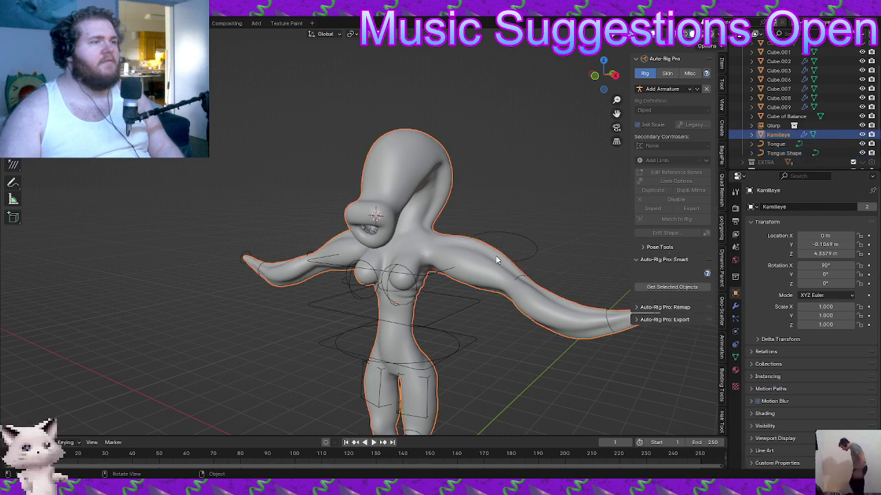
{"action": "left_click", "coordinate": [608, 314], "text": "shift"}
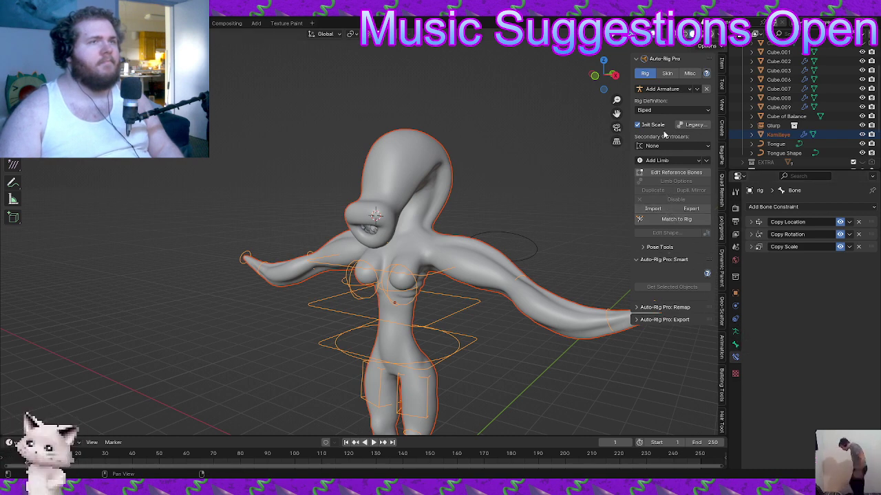
{"action": "left_click", "coordinate": [668, 74]}
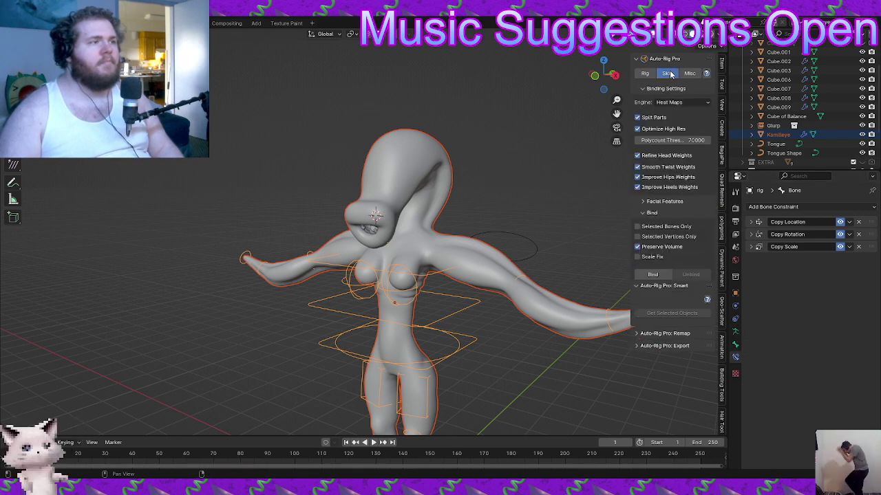
{"action": "left_click", "coordinate": [668, 274]}
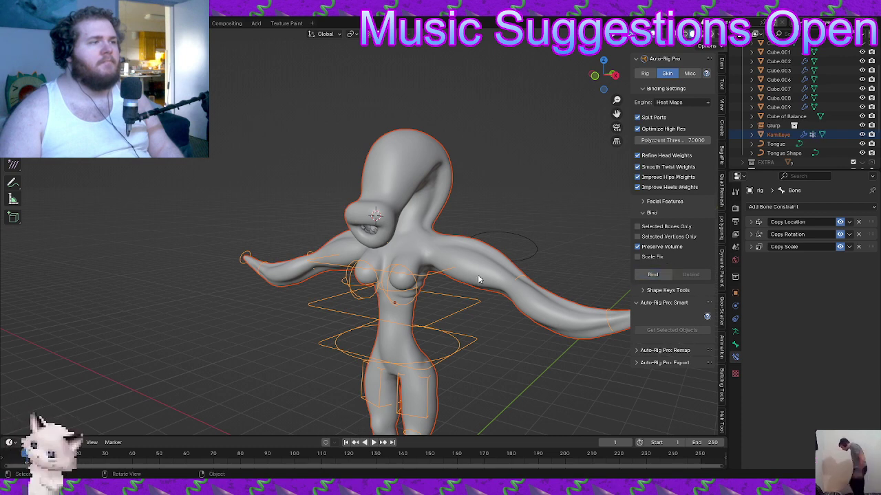
Put the rig in Pose Mode and test the head's skinning by moving and rotating the c_tip_bbones_05.x controller
{"action": "left_click", "coordinate": [463, 308]}
{"action": "key", "text": "ctrl+Tab"}
{"action": "middle_click_drag", "start_coordinate": [407, 267], "coordinate": [365, 223]}
{"action": "scroll", "coordinate": [364, 222], "scroll_direction": "up", "scroll_amount": 1}
{"action": "left_click", "coordinate": [388, 230]}
{"action": "key", "text": "g"}
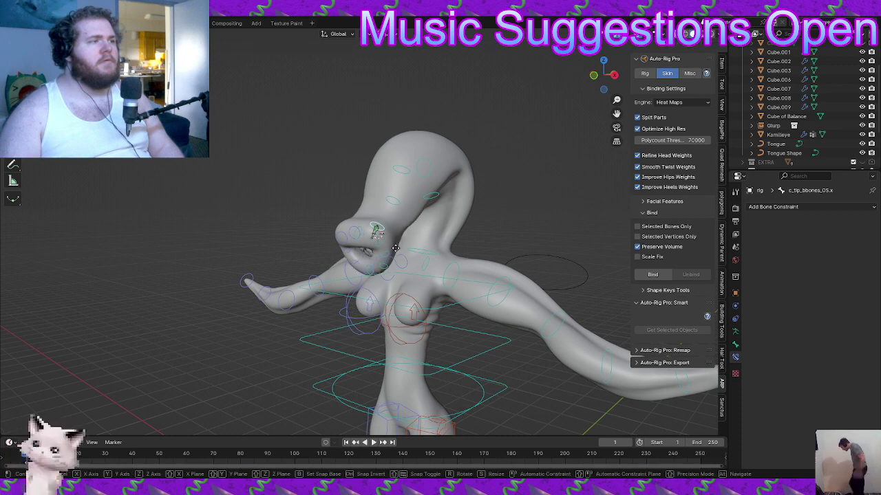
{"action": "key", "text": "r"}
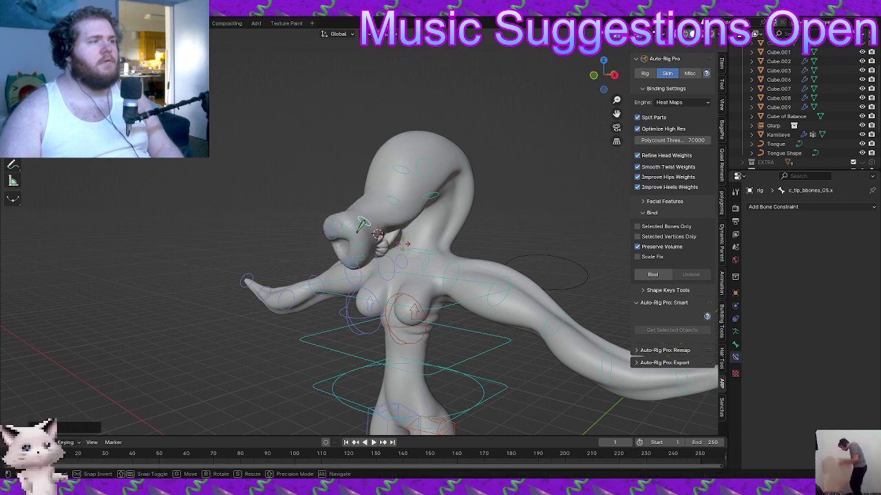
{"action": "left_click", "coordinate": [407, 262]}
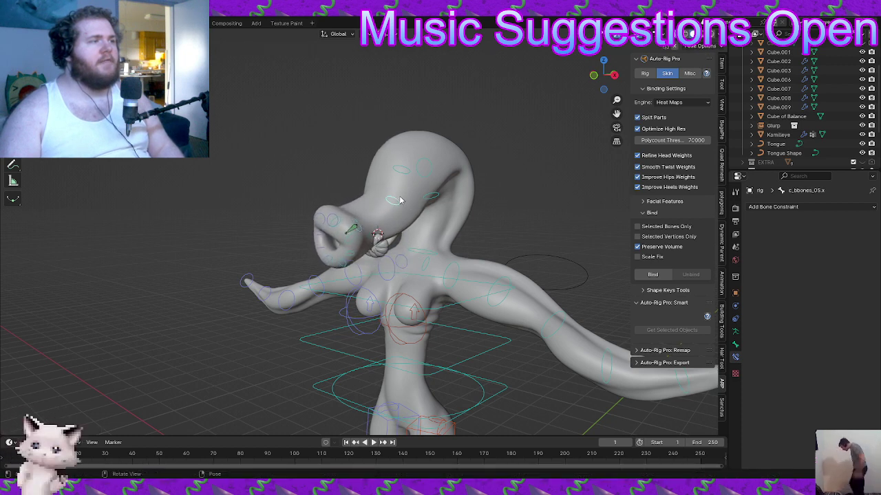
Move and rotate the c_bbones_05.x controller to bend the neck and lift the head forward
{"action": "key", "text": "g"}
{"action": "left_click", "coordinate": [378, 204]}
{"action": "key", "text": "r"}
{"action": "left_click", "coordinate": [420, 266]}
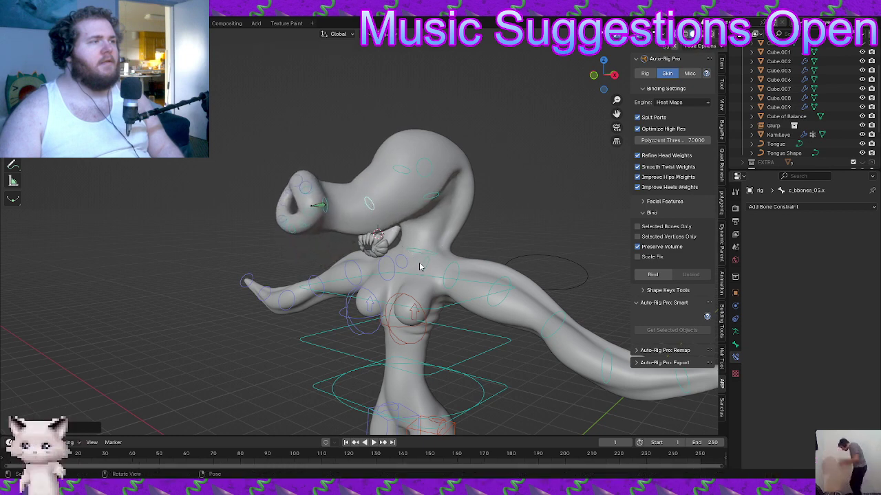
{"action": "middle_click_drag", "start_coordinate": [419, 266], "coordinate": [378, 269]}
{"action": "key", "text": "r"}
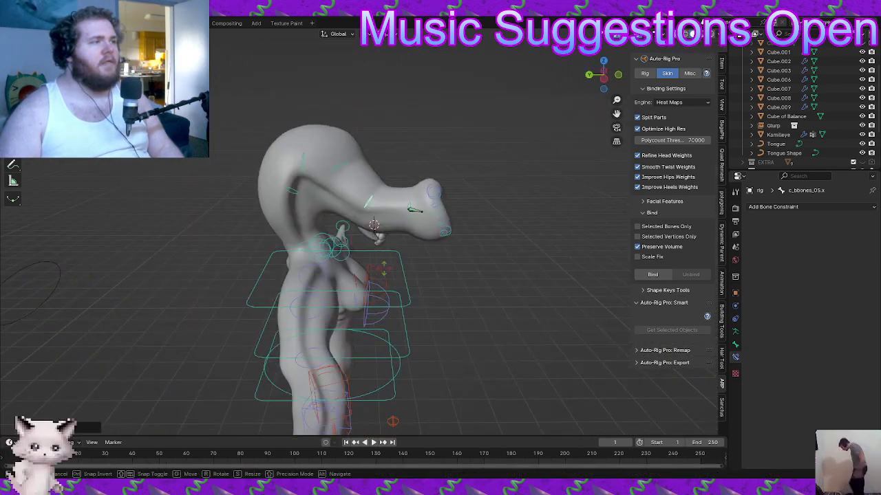
{"action": "left_click", "coordinate": [393, 239]}
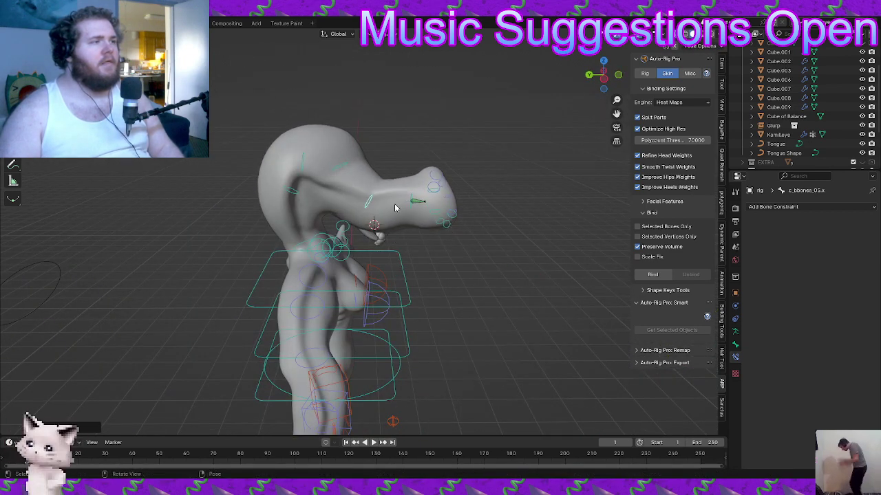
Reposition the c_tip_bbones_05.x controller to extend the head farther forward
{"action": "left_click", "coordinate": [405, 214]}
{"action": "key", "text": "g"}
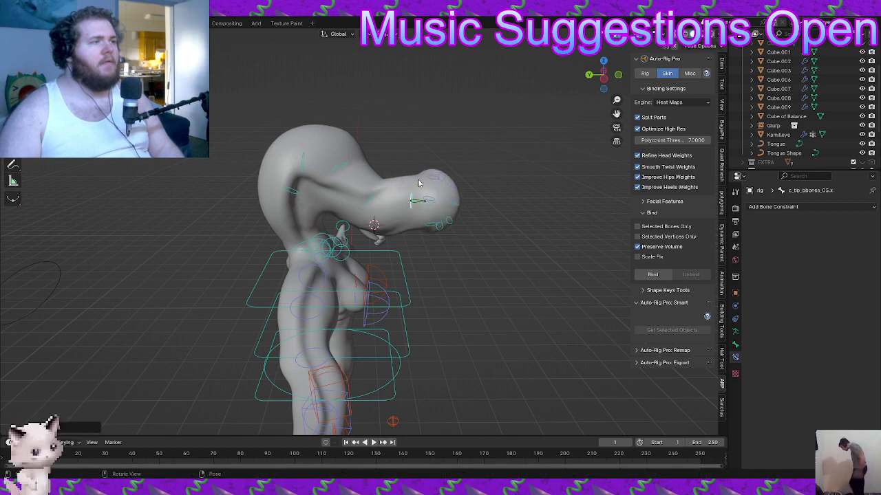
{"action": "left_click", "coordinate": [421, 192]}
Freely rotate the c_bbones_04.x controller in trackball mode and move it forward along with the neck
{"action": "left_click", "coordinate": [336, 169]}
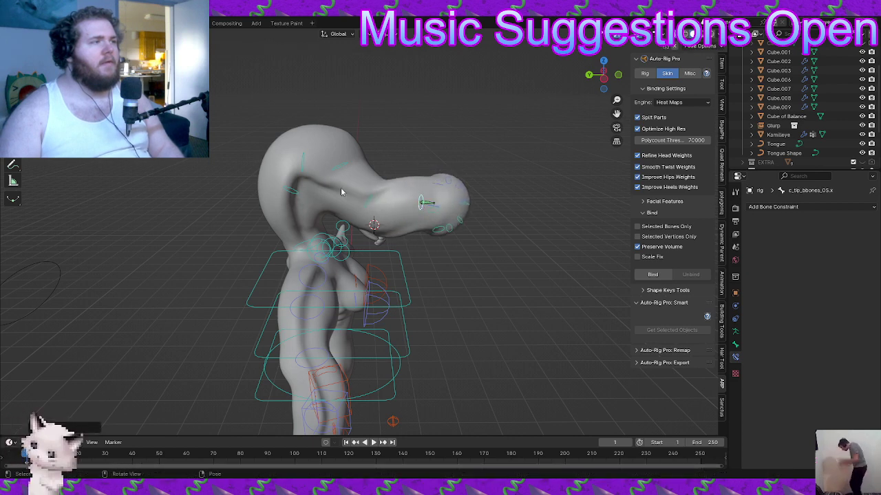
{"action": "key", "text": "r"}
{"action": "key", "text": "r"}
{"action": "left_click", "coordinate": [369, 140]}
{"action": "key", "text": "g"}
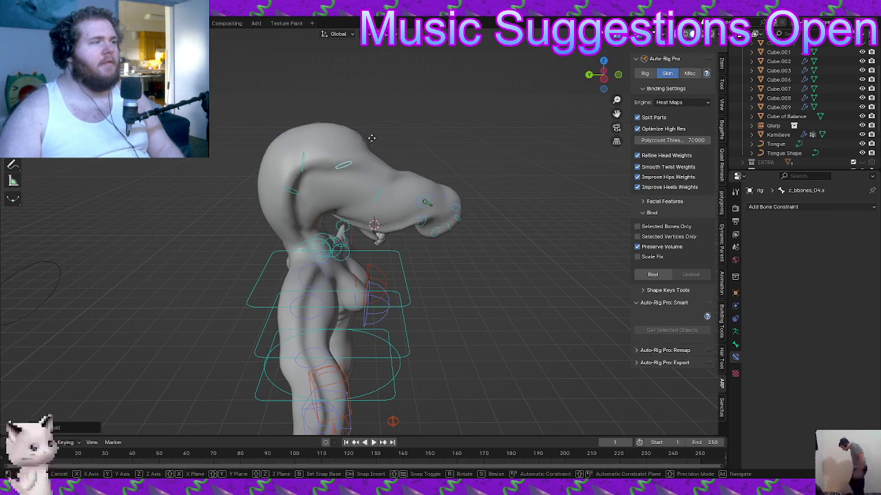
{"action": "left_click", "coordinate": [468, 204]}
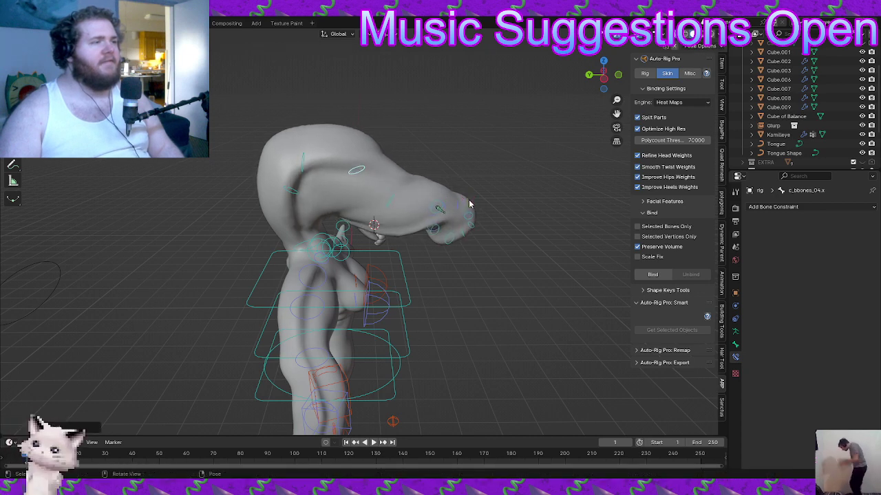
Move the c_tip_bbones_05.x controller at the mouth slightly and freely rotate it in trackball mode
{"action": "middle_click_drag", "start_coordinate": [468, 204], "coordinate": [318, 196]}
{"action": "left_click", "coordinate": [316, 195]}
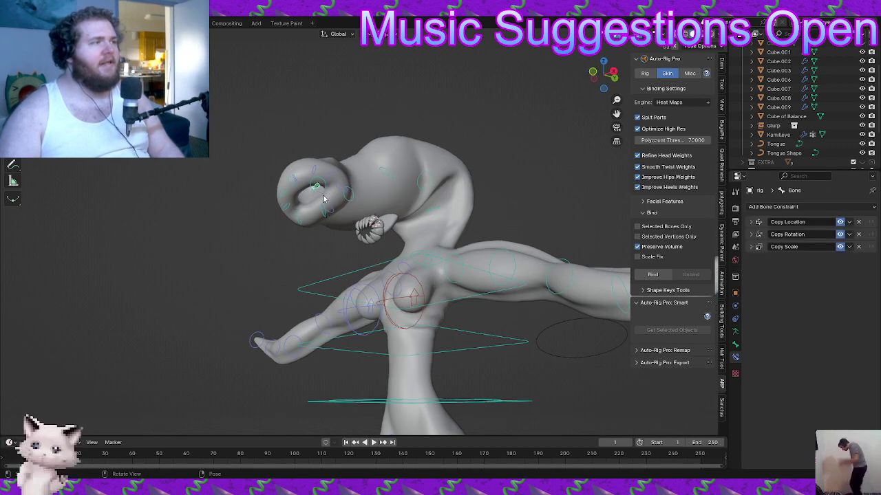
{"action": "key", "text": "g"}
{"action": "right_click", "coordinate": [323, 198]}
{"action": "left_click", "coordinate": [320, 192]}
{"action": "key", "text": "g"}
{"action": "left_click", "coordinate": [315, 196]}
{"action": "key", "text": "r"}
{"action": "key", "text": "r"}
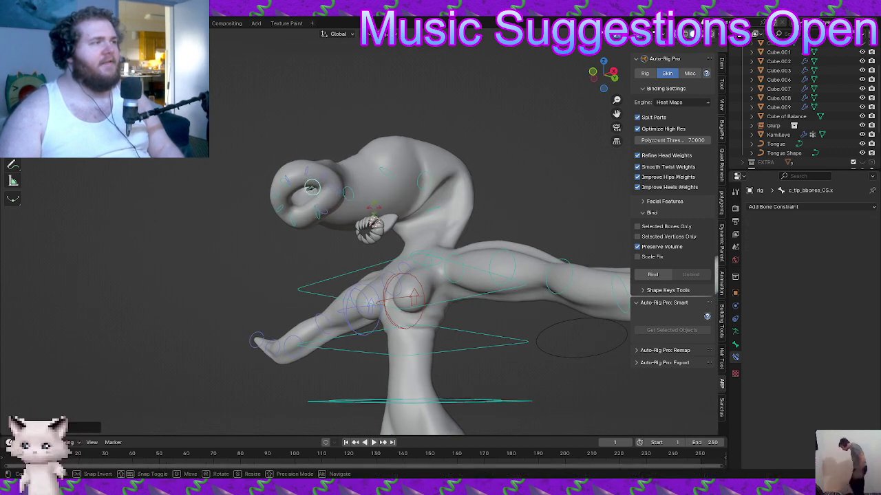
{"action": "left_click", "coordinate": [367, 195]}
Scale up the c_tip_bbones_05.x controller to test widening the mouth opening
{"action": "key", "text": "s"}
{"action": "left_click", "coordinate": [382, 191]}
{"action": "middle_click_drag", "start_coordinate": [382, 190], "coordinate": [511, 195]}
{"action": "key", "text": "s"}
{"action": "left_click", "coordinate": [436, 217]}
{"action": "scroll", "coordinate": [511, 195], "scroll_direction": "up", "scroll_amount": 1}
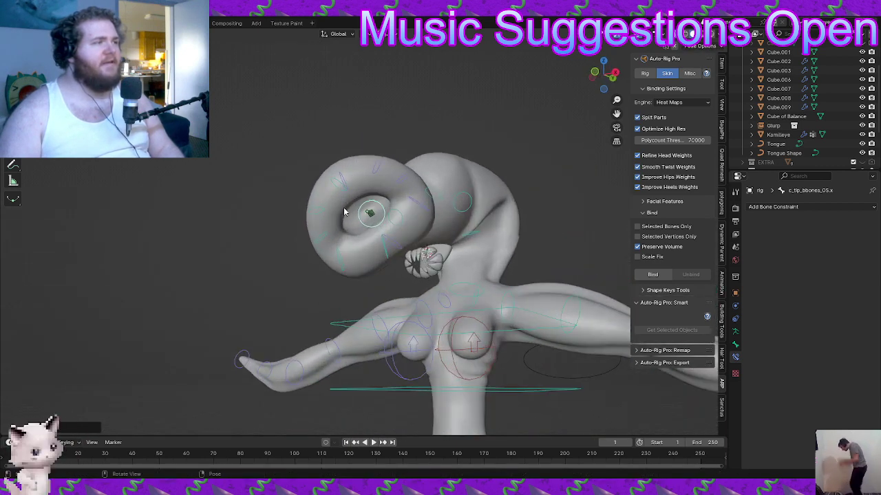
Pull the character's left-side lip controllers c_bbones_04_dupli_001.l, c_bbones_02_dupli_001.l and c_bbones_01_dupli_001.l outward to stretch that side of the mouth
{"action": "left_click", "coordinate": [339, 266]}
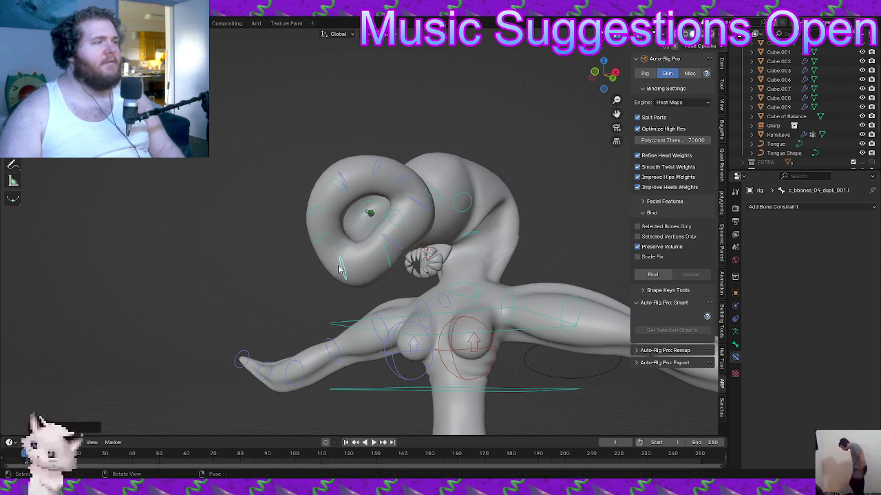
{"action": "left_click", "coordinate": [298, 213]}
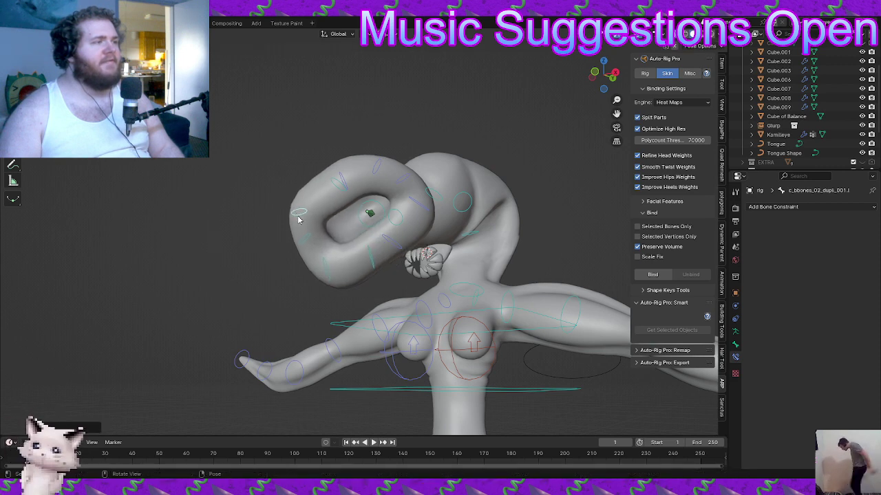
{"action": "left_click", "coordinate": [324, 184]}
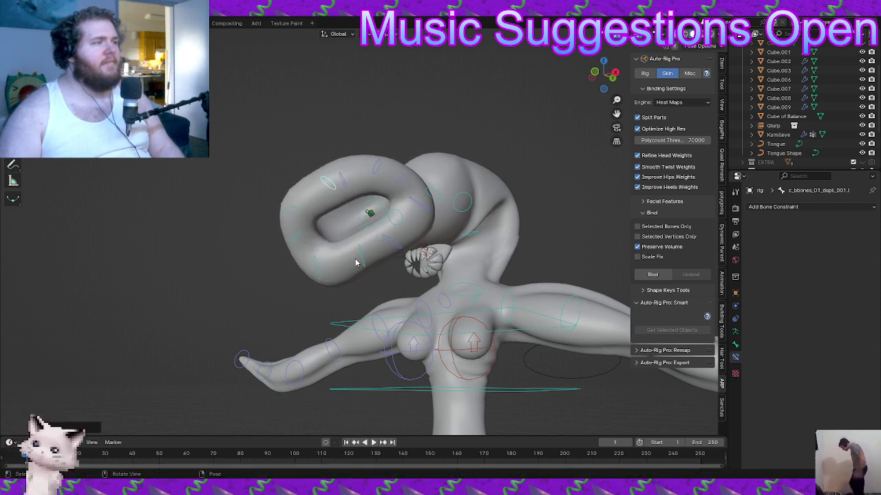
{"action": "left_click_drag", "start_coordinate": [358, 261], "coordinate": [315, 274]}
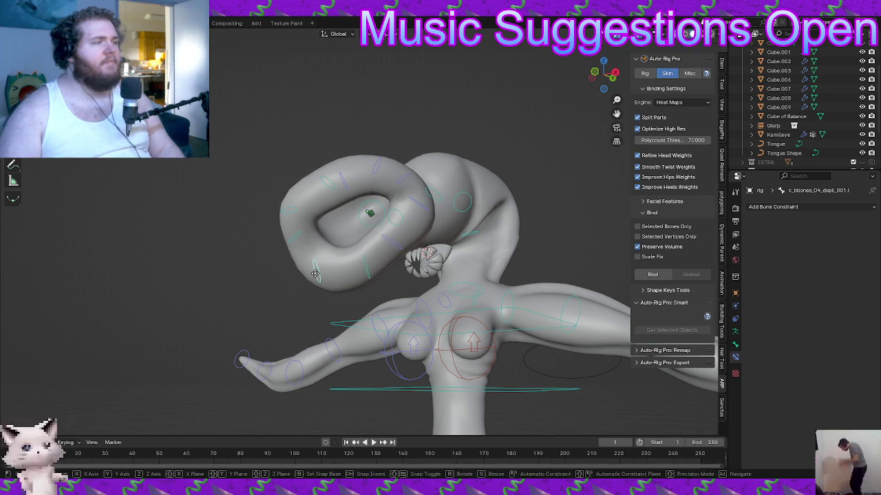
{"action": "left_click", "coordinate": [323, 272]}
Shift the right-side lip controllers c_tip_bbones_04_dupli_001.r and c_bbones_04_dupli_001.r outward and raise the upper lip
{"action": "left_click", "coordinate": [403, 251]}
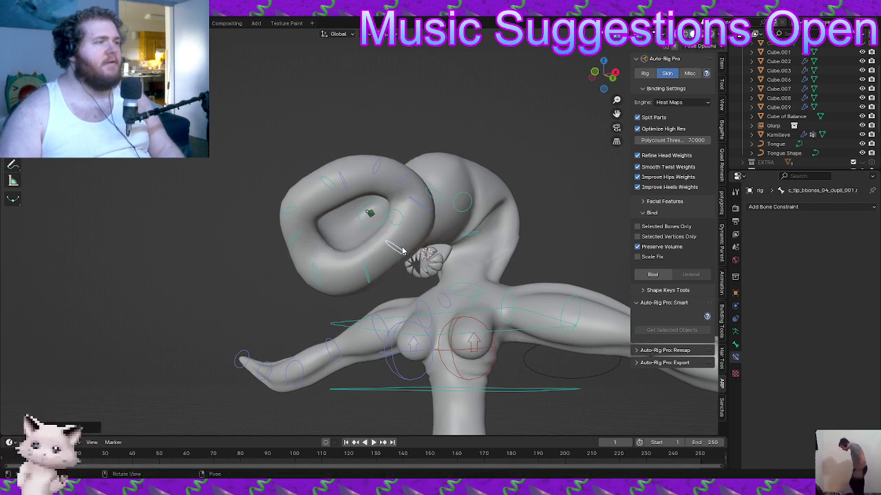
{"action": "left_click", "coordinate": [425, 205]}
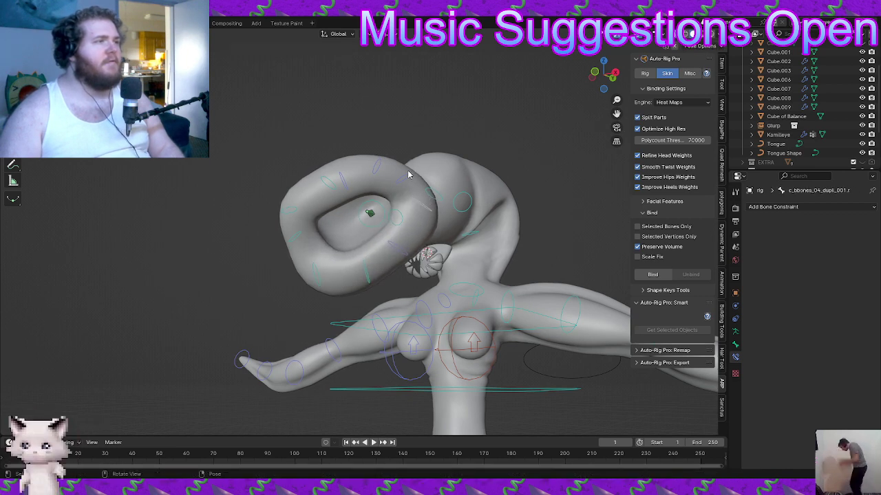
{"action": "left_click_drag", "start_coordinate": [407, 172], "coordinate": [375, 147]}
Move and rotate the c_bbones_01_dupli_001.l controller to reshape the upper lip on its side
{"action": "mouse_move", "coordinate": [343, 178]}
{"action": "left_mouse_down"}
{"action": "mouse_move", "coordinate": [341, 171]}
{"action": "mouse_move", "coordinate": [331, 181]}
{"action": "left_mouse_up"}
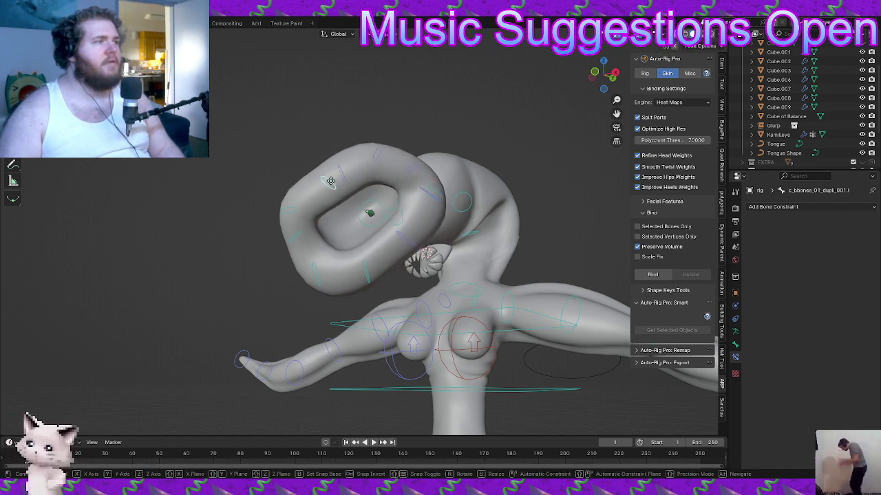
{"action": "key", "text": "r"}
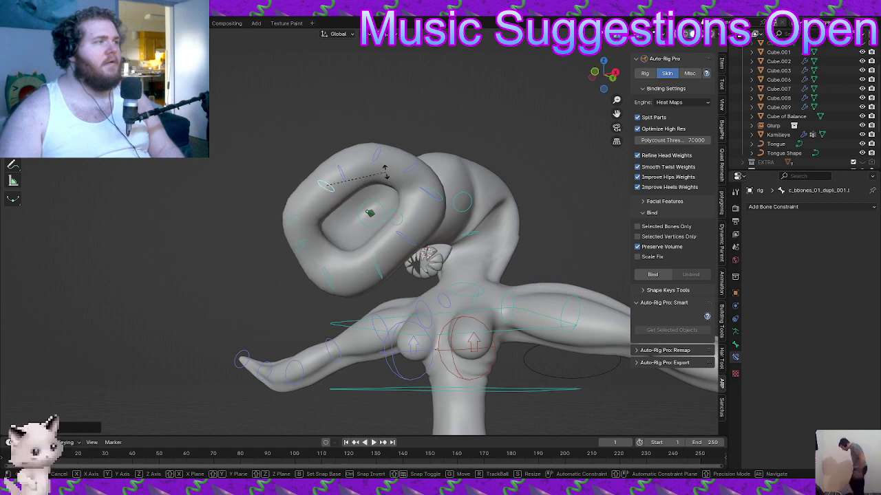
{"action": "left_click", "coordinate": [365, 171]}
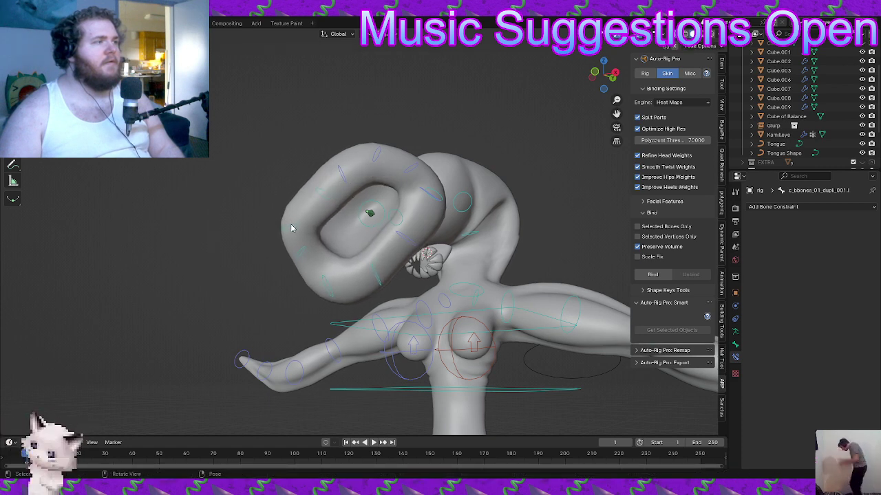
Undo the test poses of the head and mouth and switch the rig from Pose Mode to Object Mode
{"action": "middle_click_drag", "start_coordinate": [291, 231], "coordinate": [417, 217]}
{"action": "scroll", "coordinate": [408, 237], "scroll_direction": "down", "scroll_amount": 4}
{"action": "key", "text": "ctrl+z"}
{"action": "key", "text": "ctrl+z"}
{"action": "key", "text": "ctrl+z"}
{"action": "key", "text": "ctrl+Tab"}
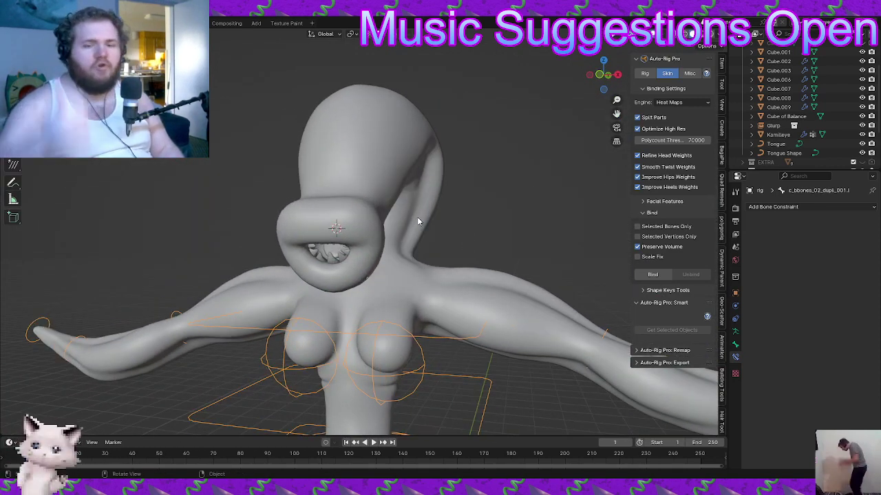
Deselect the rig and save the file Leech.blend
{"action": "key", "text": "ctrl"}
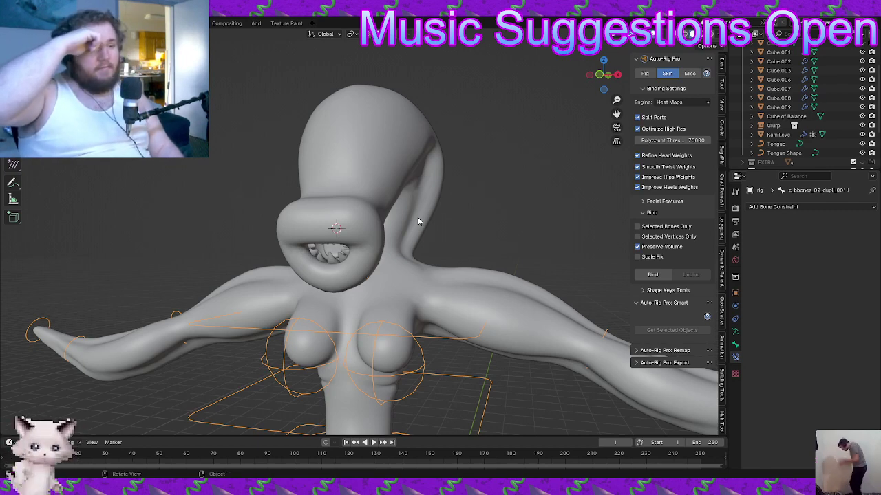
{"action": "left_click", "coordinate": [505, 214]}
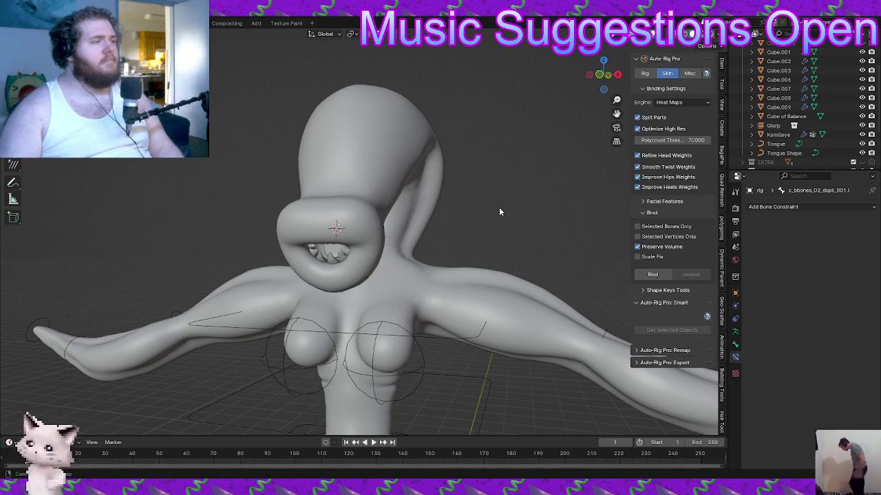
{"action": "scroll", "coordinate": [490, 215], "scroll_direction": "down", "scroll_amount": 5}
{"action": "key", "text": "ctrl+s"}
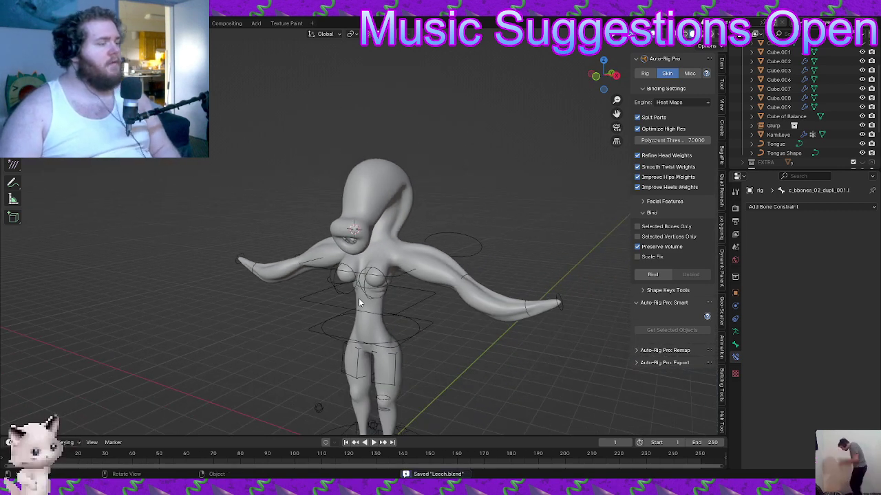